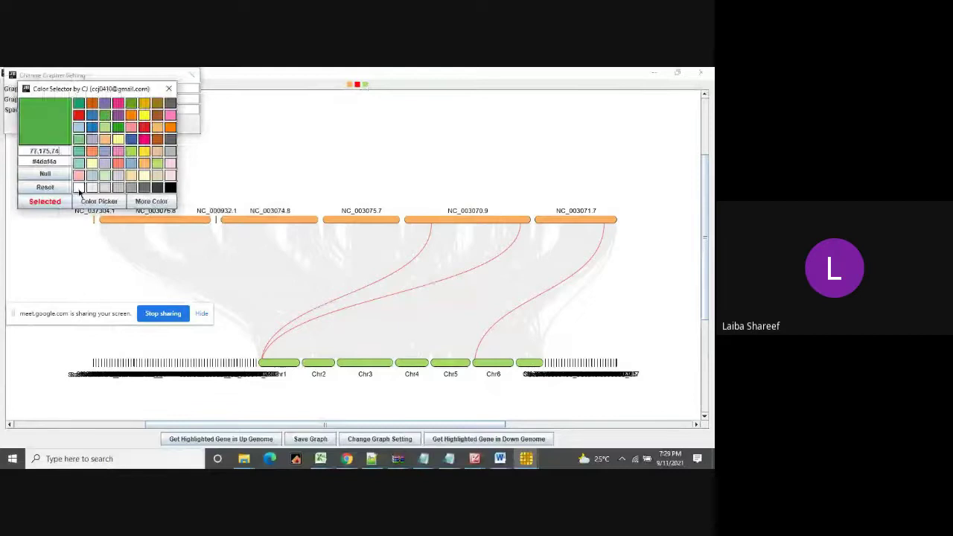
Apply the green color #4daf4a to the lower genome's chromosomes in the synteny plot.
{"action": "left_click", "coordinate": [54, 203]}
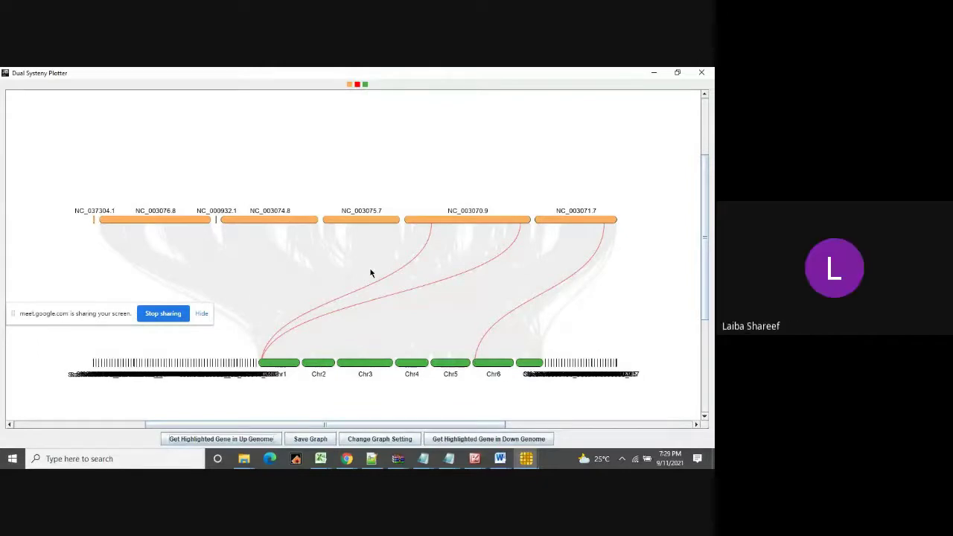
{"action": "left_click", "coordinate": [357, 85]}
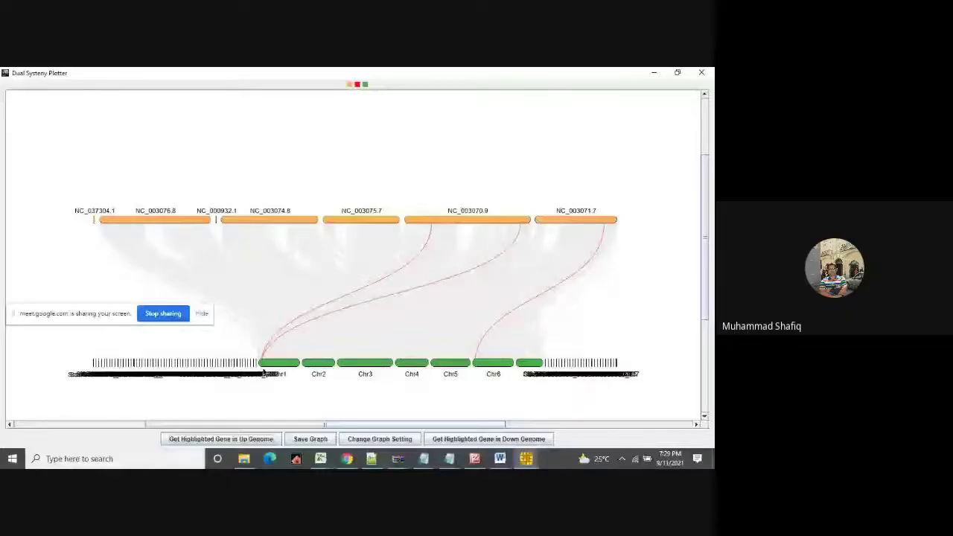
Return to the Dual Systeny Plot setup, run the plot, and bring all chromosomes of both genomes into view.
{"action": "left_click", "coordinate": [652, 72]}
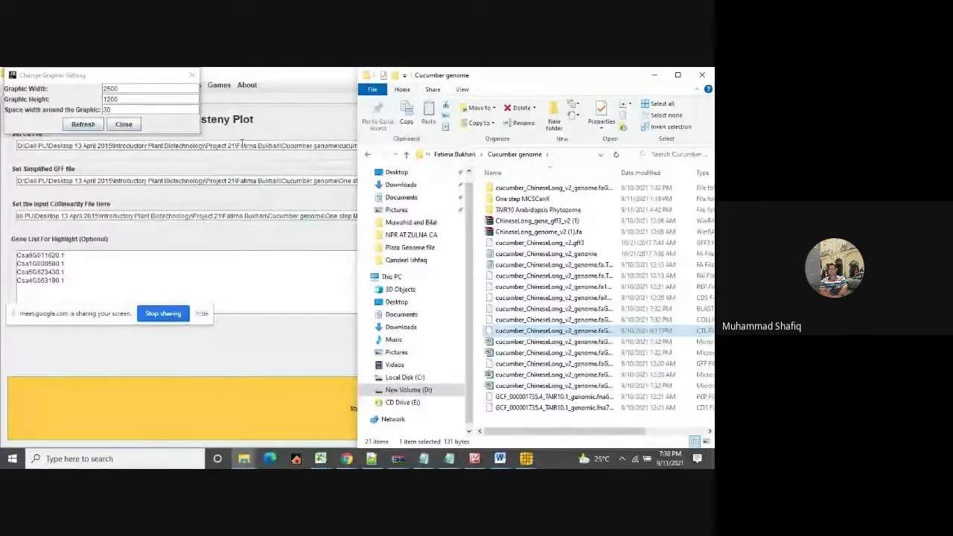
{"action": "left_click", "coordinate": [181, 424]}
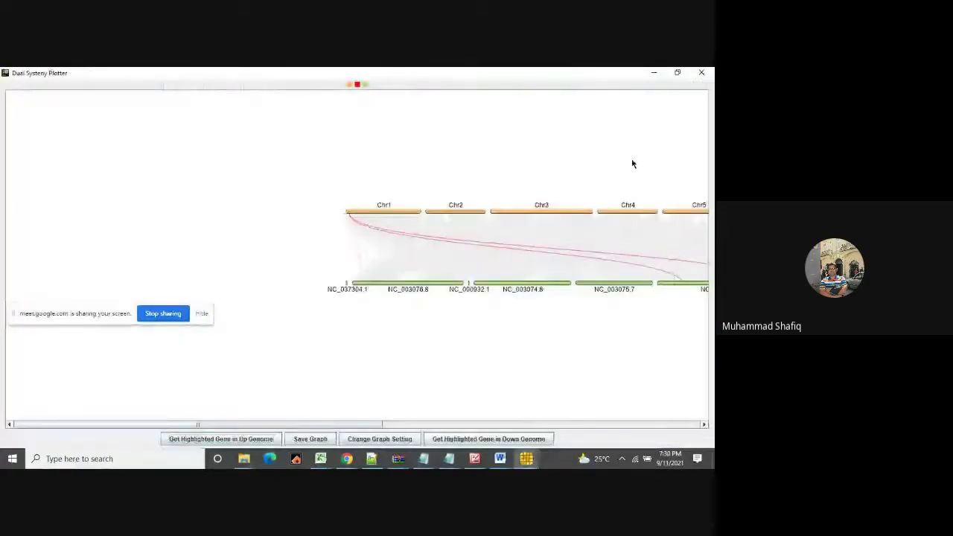
{"action": "scroll", "coordinate": [547, 416], "scroll_direction": "right", "scroll_amount": 5}
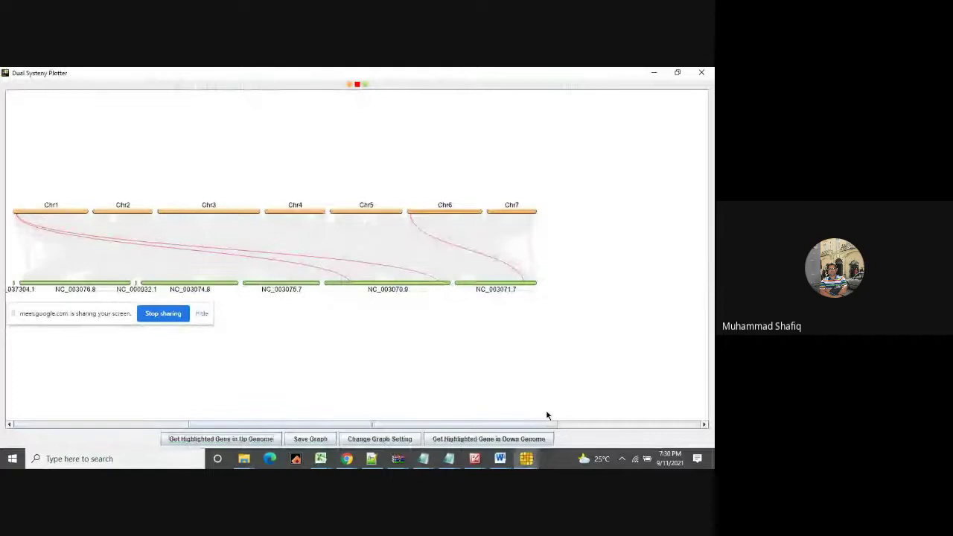
{"action": "scroll", "coordinate": [546, 416], "scroll_direction": "left", "scroll_amount": 1}
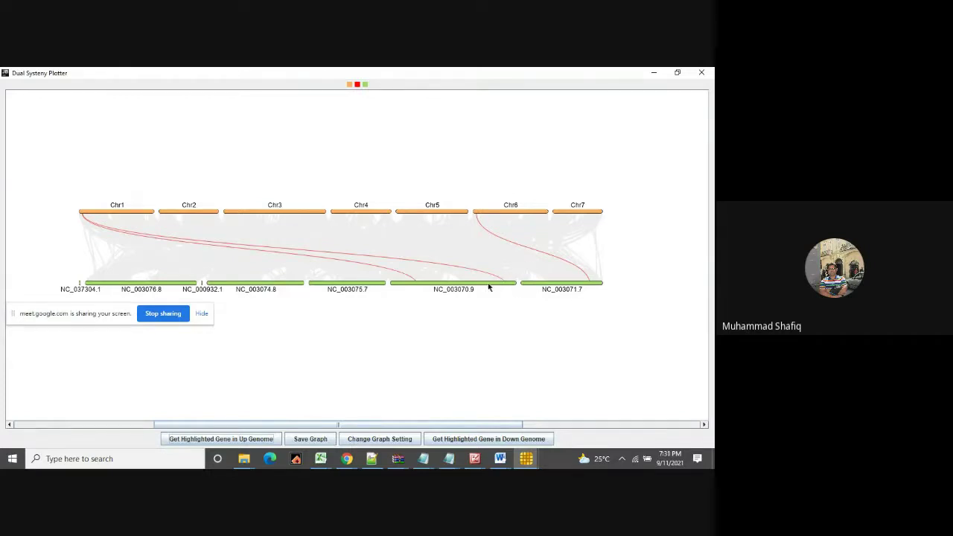
Get the highlighted genes in the up genome and copy the matching gene ID rna-NM_202414.1 from the first row.
{"action": "left_click", "coordinate": [185, 439]}
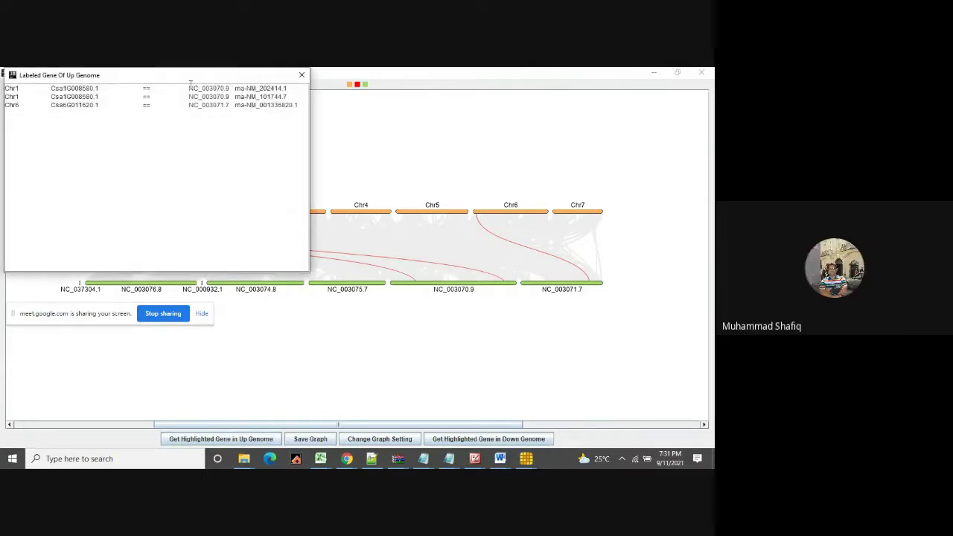
{"action": "left_click_drag", "start_coordinate": [189, 88], "coordinate": [287, 88]}
{"action": "left_click", "coordinate": [226, 88]}
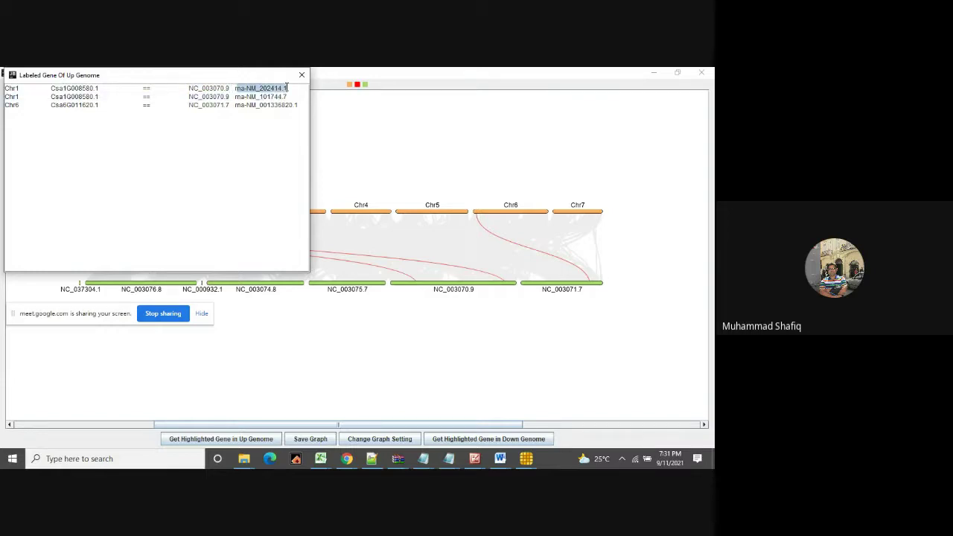
{"action": "left_click", "coordinate": [235, 88]}
{"action": "left_click_drag", "start_coordinate": [235, 87], "coordinate": [286, 87]}
{"action": "left_click", "coordinate": [290, 88]}
{"action": "right_click", "coordinate": [281, 88]}
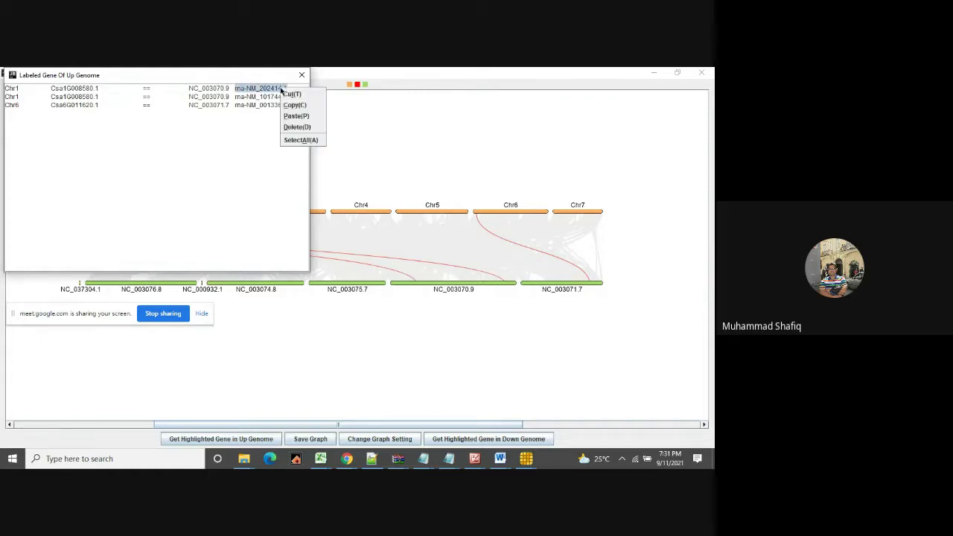
{"action": "left_click", "coordinate": [295, 106]}
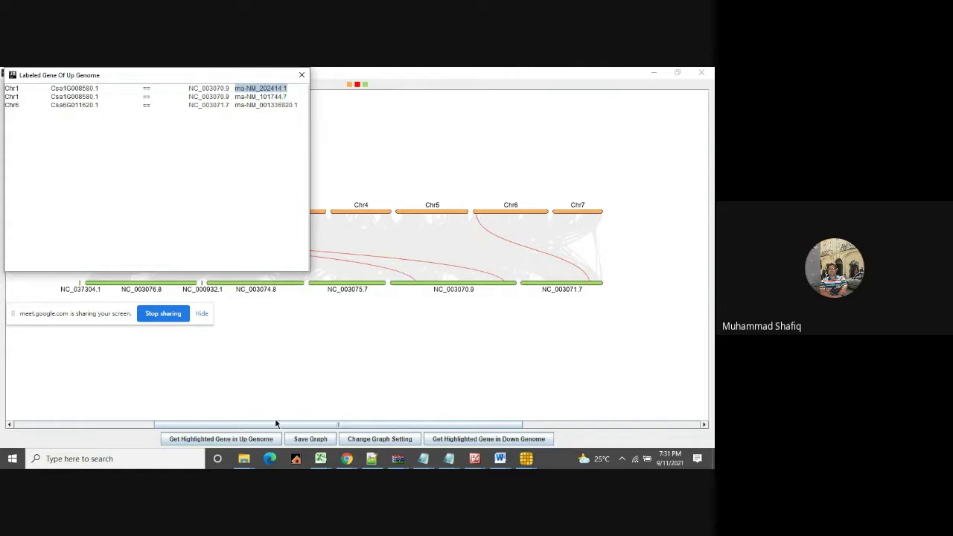
Switch to Chrome and search Google for the copied gene ID rna-NM_202414.1 in a new tab.
{"action": "mouse_move", "coordinate": [350, 457]}
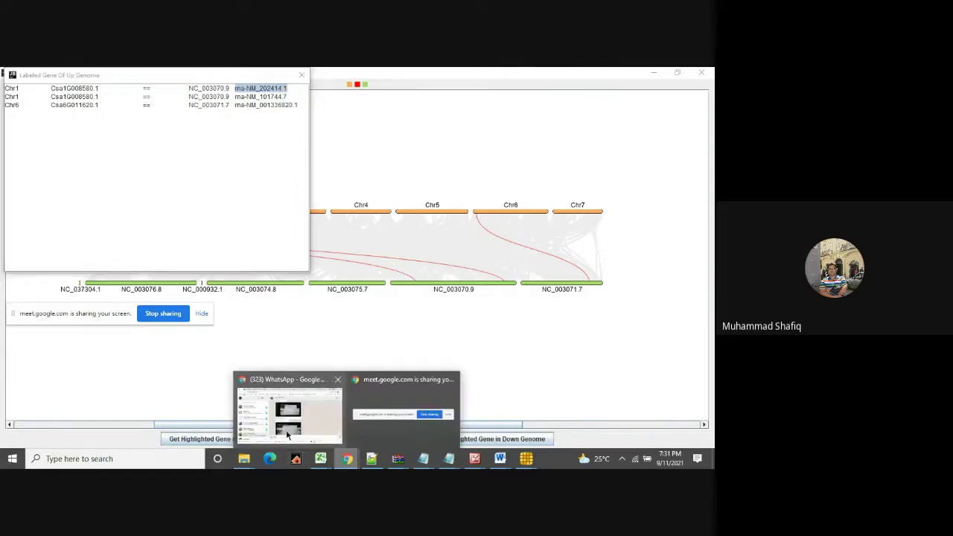
{"action": "left_click", "coordinate": [286, 421]}
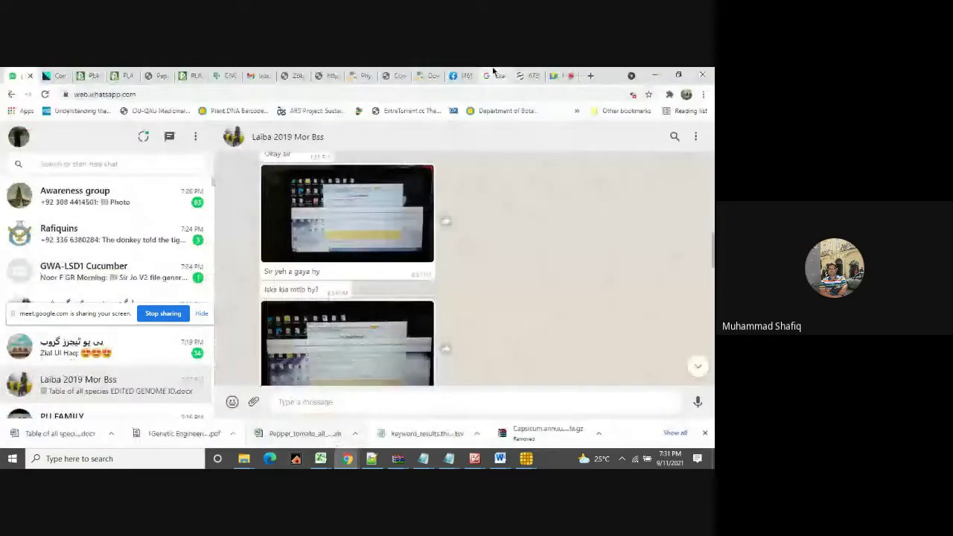
{"action": "left_click", "coordinate": [591, 76]}
{"action": "key", "text": "ctrl+v"}
{"action": "key", "text": "Return"}
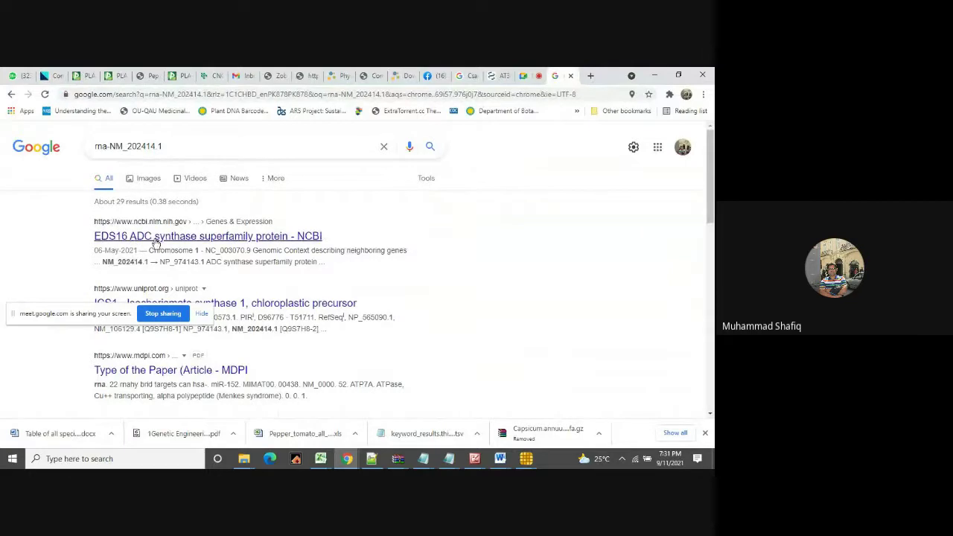
{"action": "left_click", "coordinate": [113, 241]}
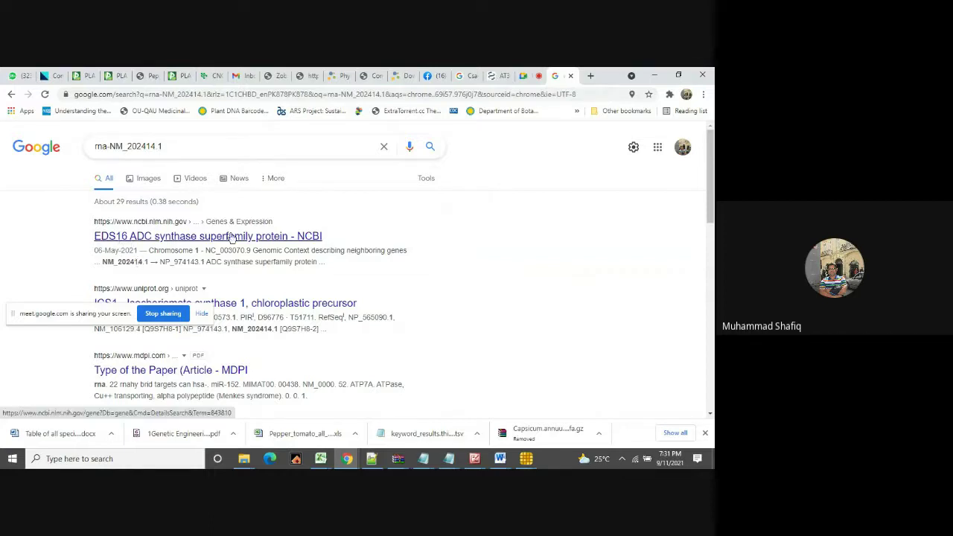
Return to the synteny plot, close the labeled gene list, and minimize the plot and TBtools windows.
{"action": "left_click", "coordinate": [654, 75]}
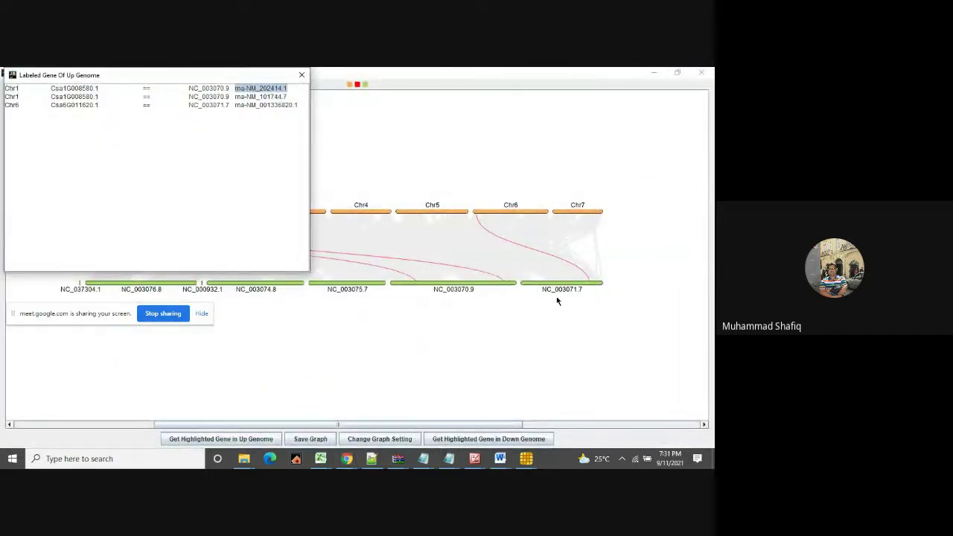
{"action": "left_click", "coordinate": [302, 74]}
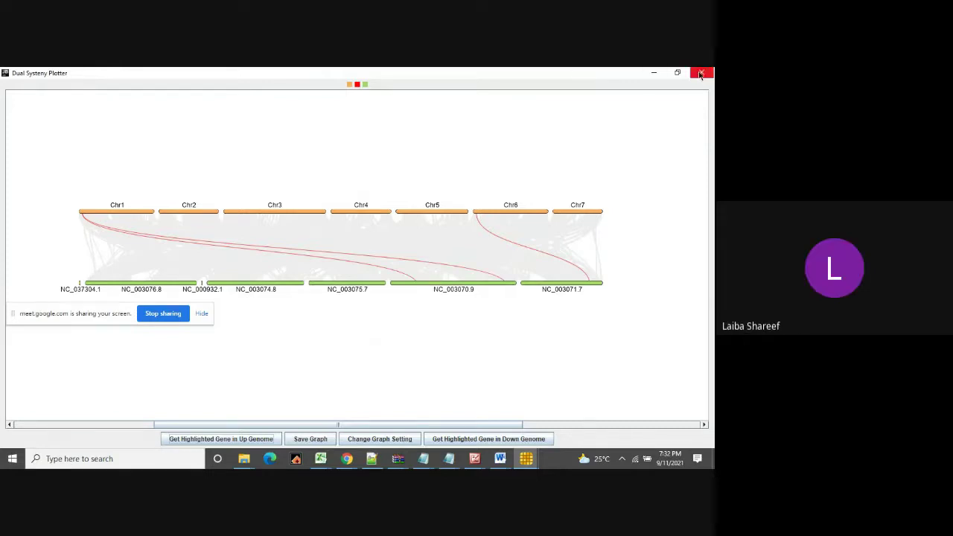
{"action": "left_click", "coordinate": [653, 72]}
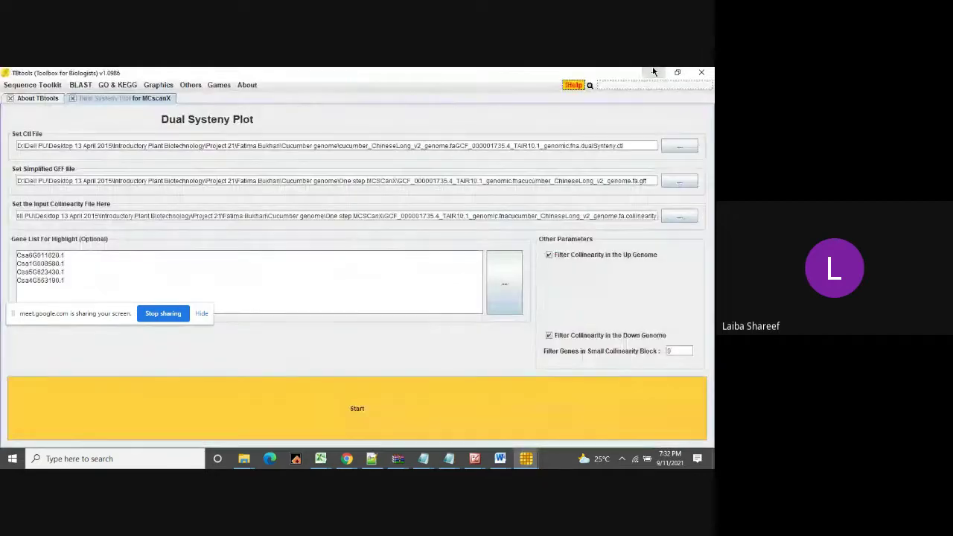
{"action": "left_click", "coordinate": [653, 70]}
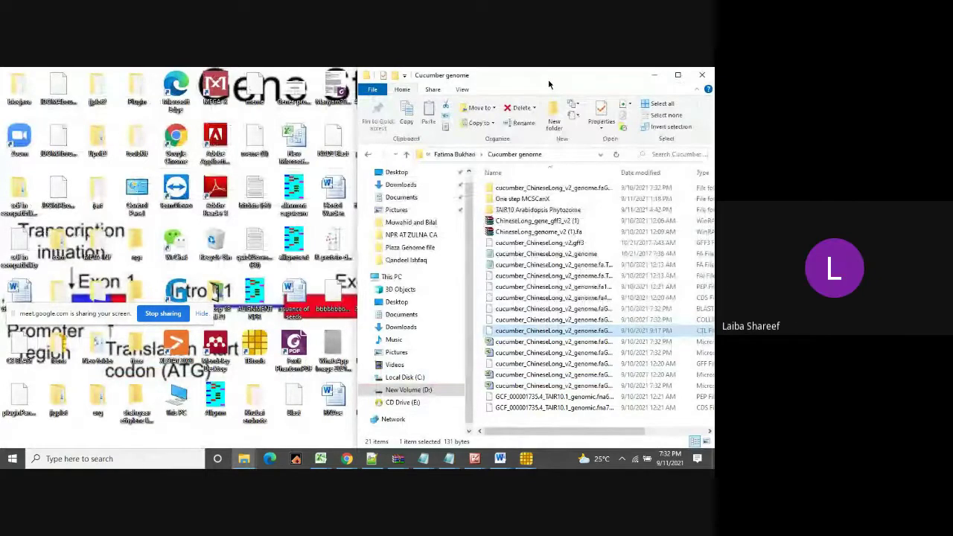
Switch to Chrome, search Google for ncbi geo in the NCBI Nucleotide tab, and open the Gene Expression Omnibus site.
{"action": "left_click", "coordinate": [345, 461]}
{"action": "left_click", "coordinate": [281, 407]}
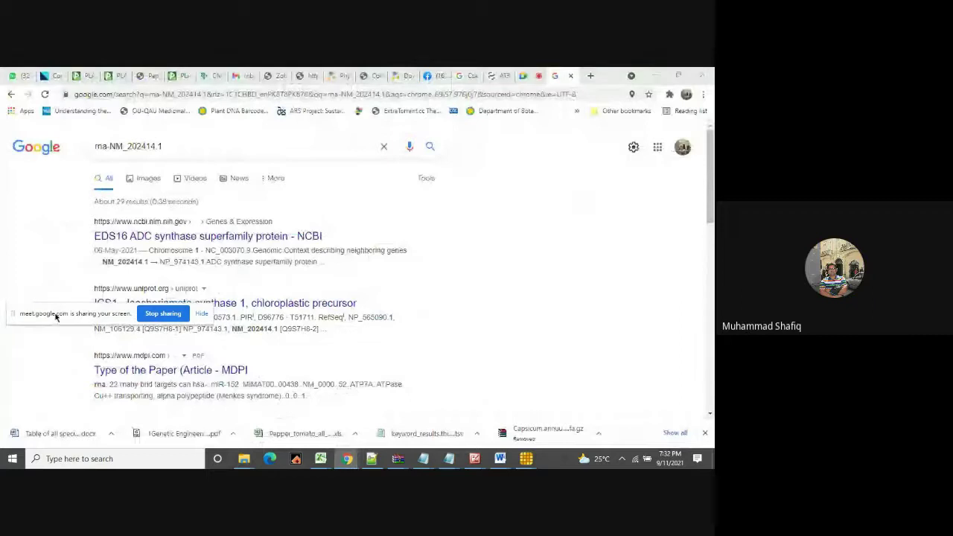
{"action": "left_click_drag", "start_coordinate": [61, 322], "coordinate": [414, 404]}
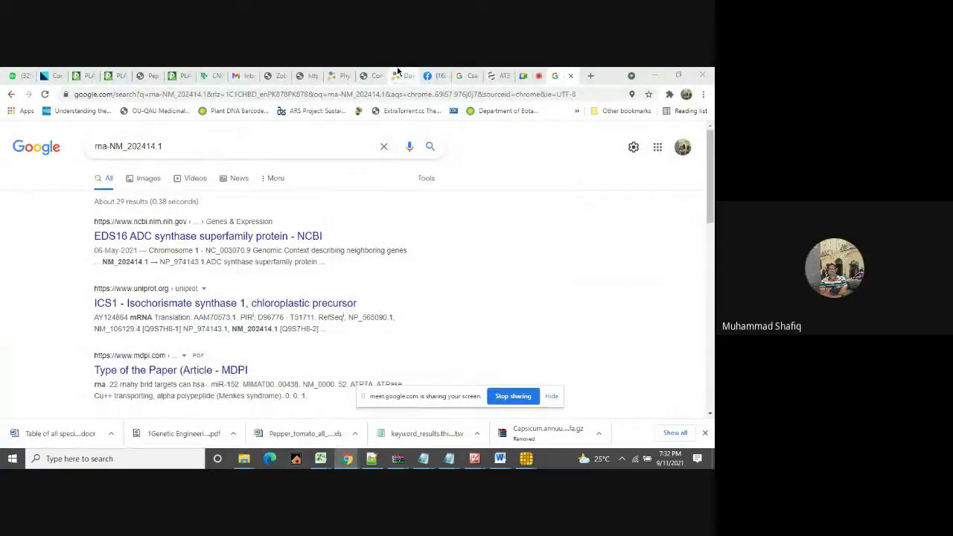
{"action": "left_click", "coordinate": [501, 72]}
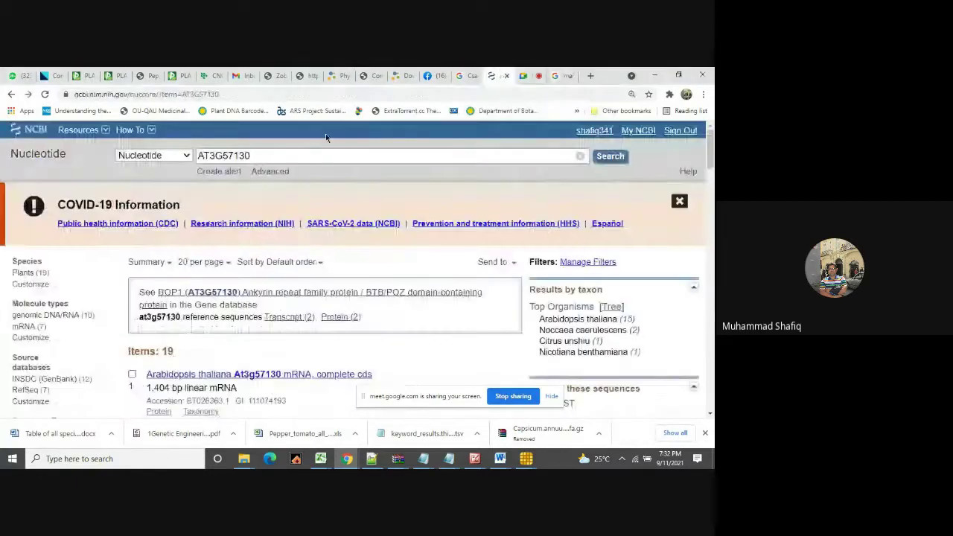
{"action": "left_click", "coordinate": [282, 93]}
{"action": "type", "text": "NCBI"}
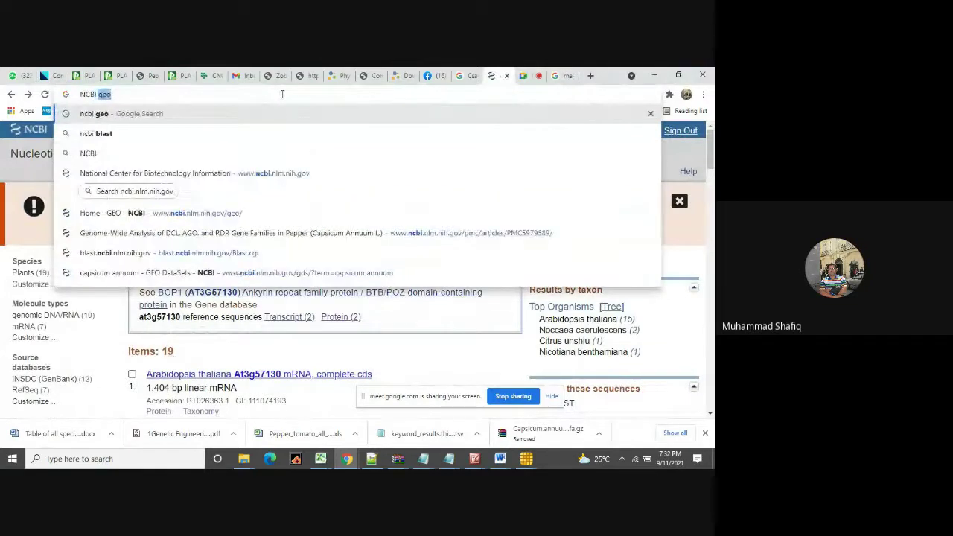
{"action": "left_click", "coordinate": [119, 114]}
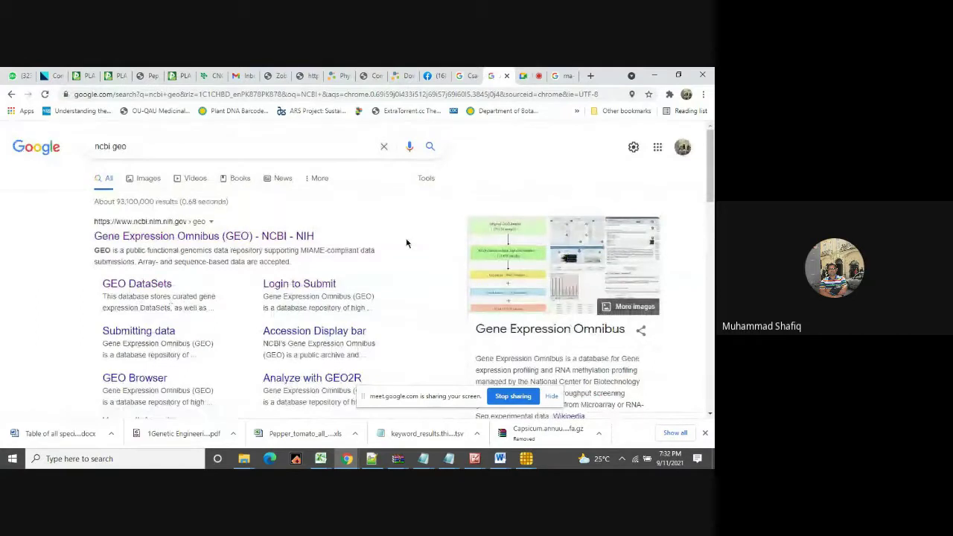
{"action": "left_click", "coordinate": [229, 242]}
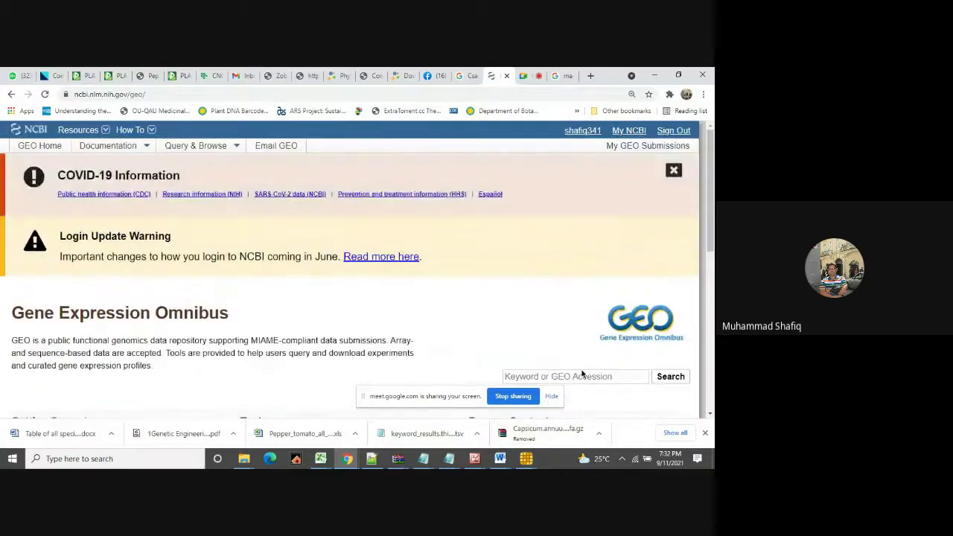
Search GEO for Cucumus sativus and open the GEO DataSets results.
{"action": "left_click", "coordinate": [577, 377]}
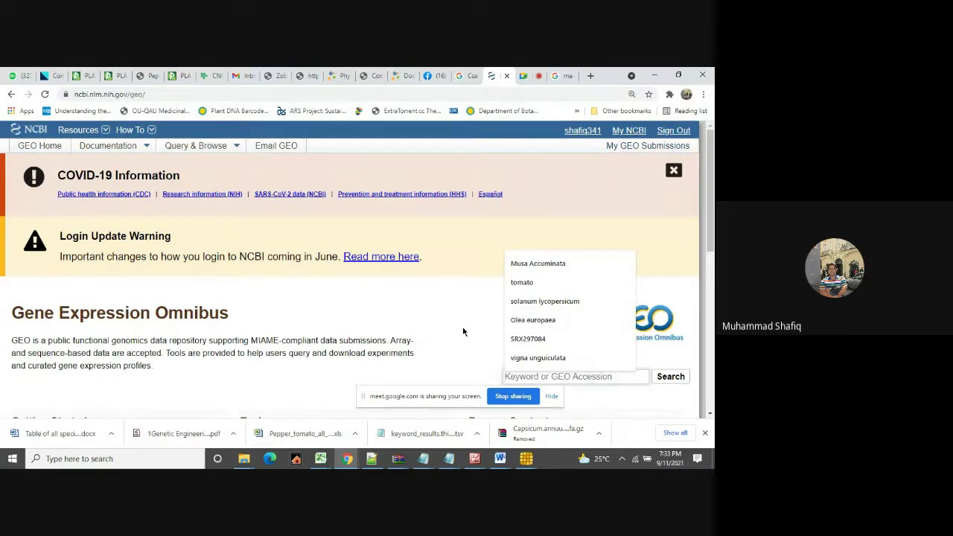
{"action": "type", "text": "Cucum"}
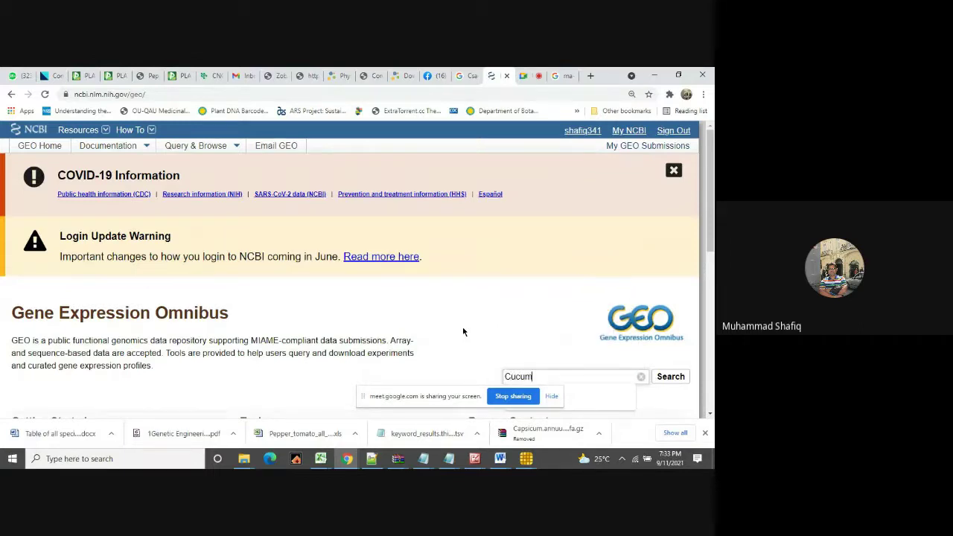
{"action": "type", "text": "us sativus"}
{"action": "left_click", "coordinate": [669, 378]}
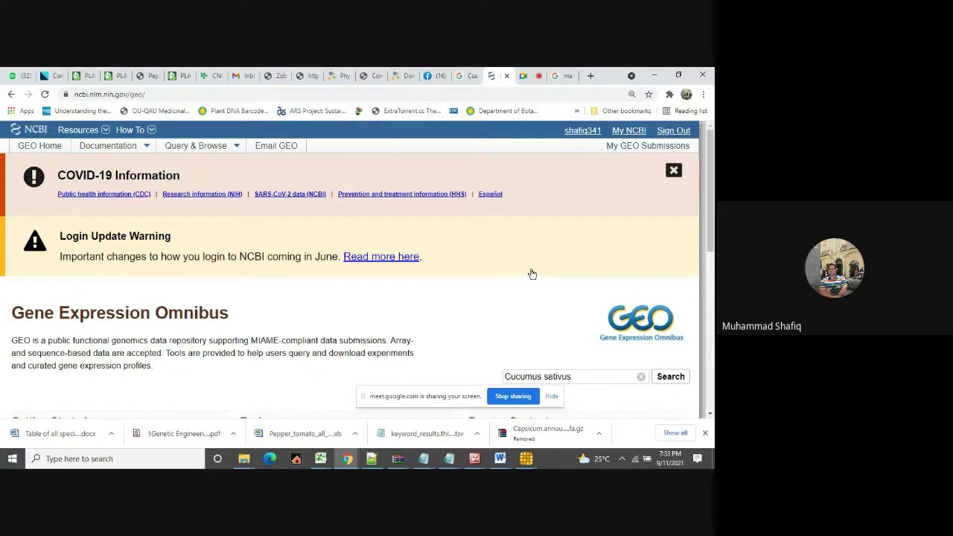
{"action": "left_click", "coordinate": [566, 377]}
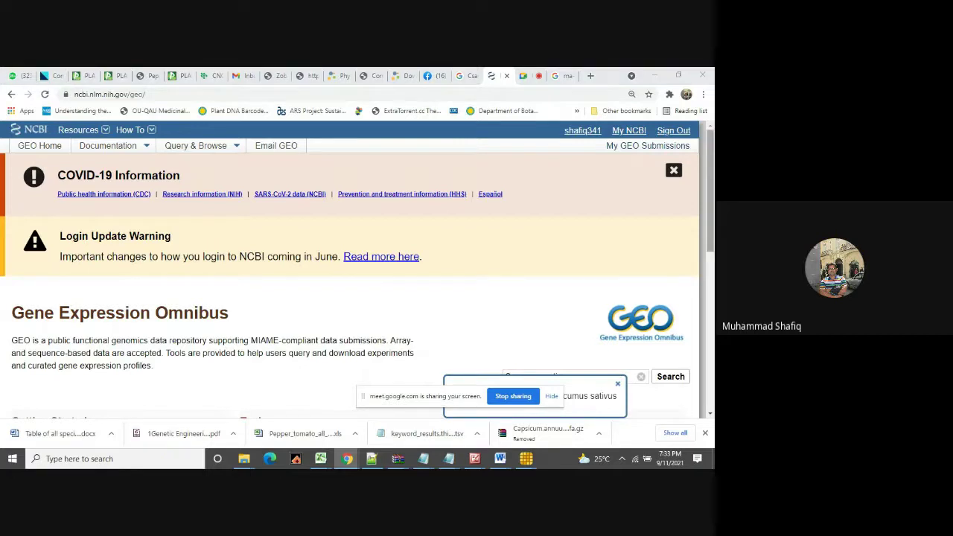
{"action": "left_click_drag", "start_coordinate": [437, 398], "coordinate": [127, 437]}
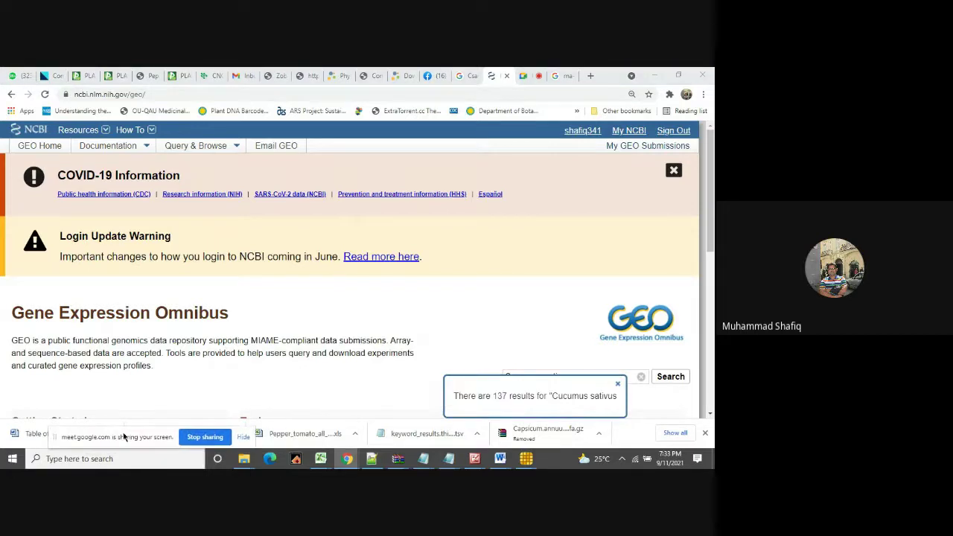
{"action": "left_click", "coordinate": [499, 396]}
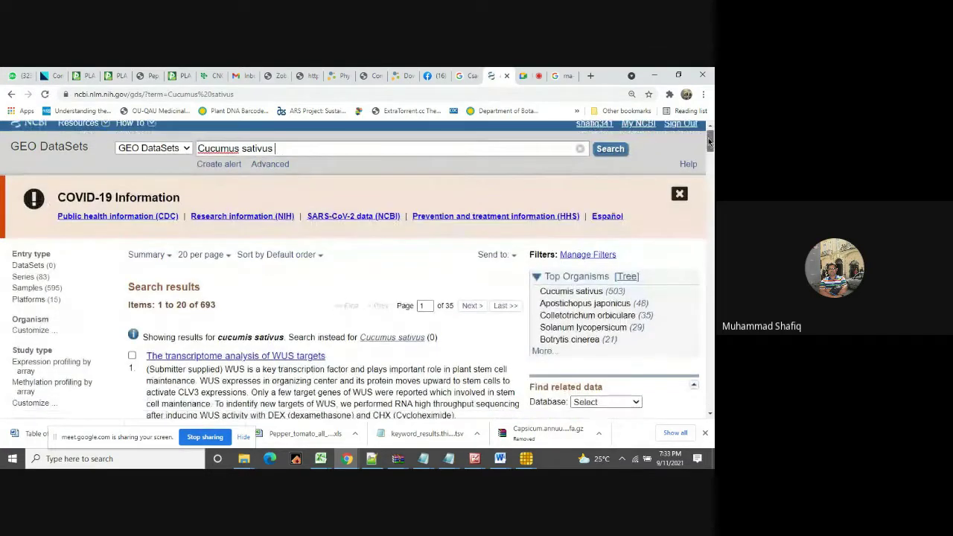
Filter the GEO DataSets results to the top organism Cucumis sativus and look through the listed series.
{"action": "scroll", "coordinate": [465, 259], "scroll_direction": "down", "scroll_amount": 3}
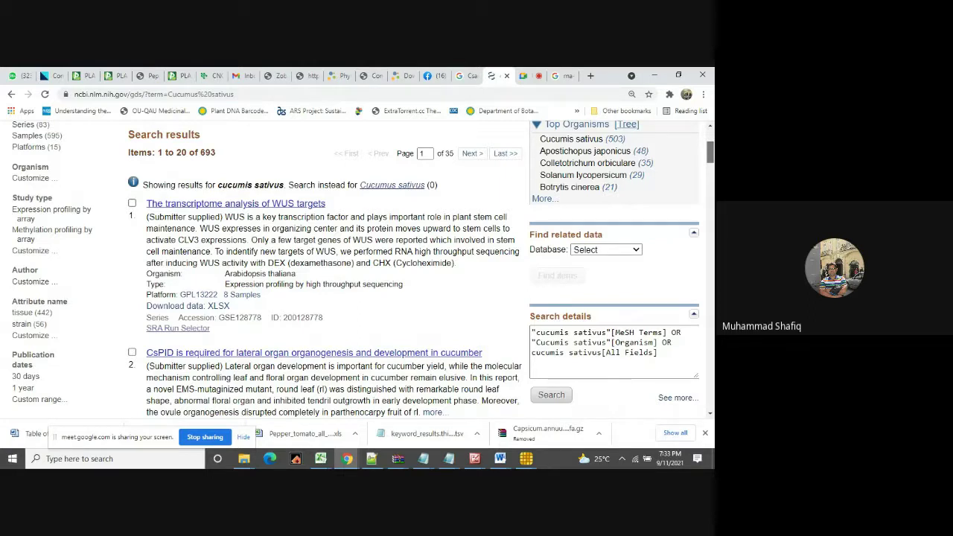
{"action": "scroll", "coordinate": [356, 269], "scroll_direction": "down", "scroll_amount": 1}
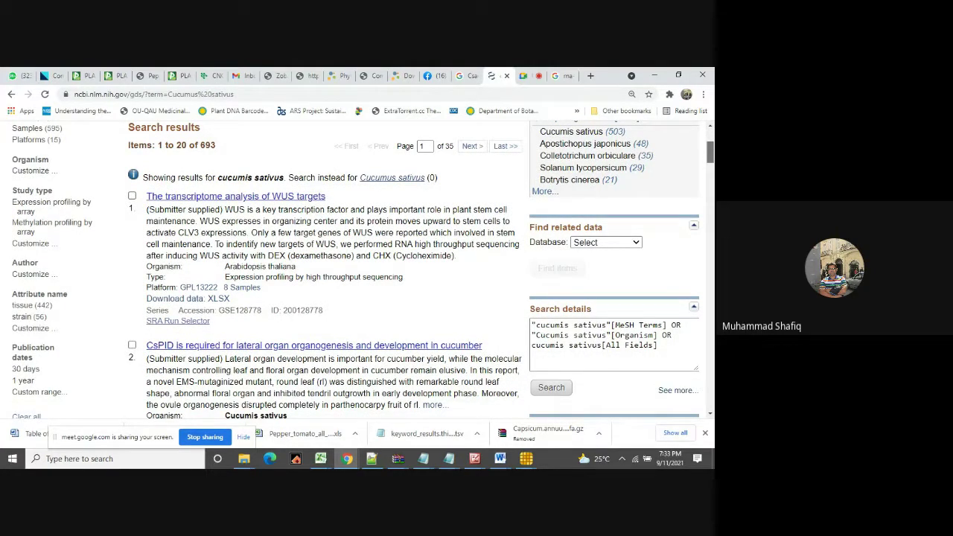
{"action": "scroll", "coordinate": [578, 173], "scroll_direction": "up", "scroll_amount": 2}
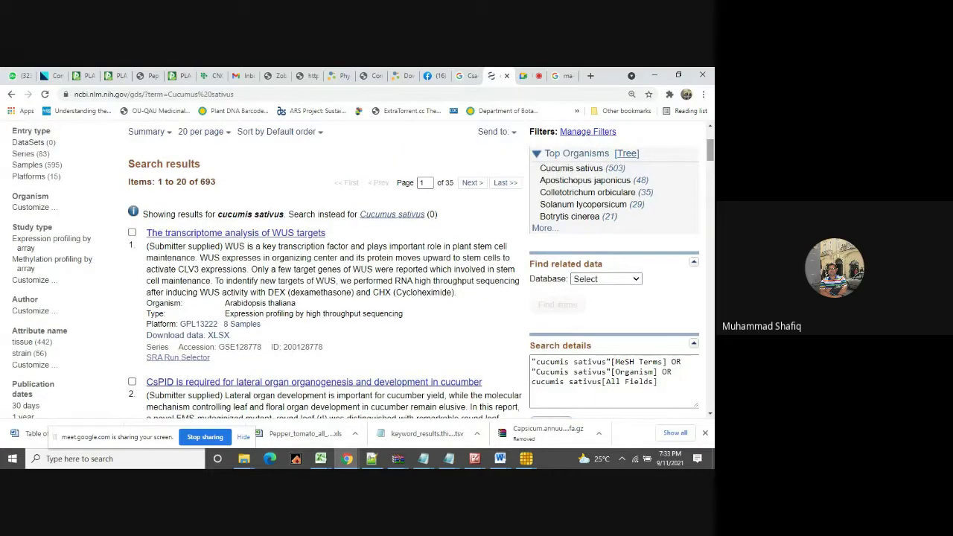
{"action": "left_click", "coordinate": [578, 169]}
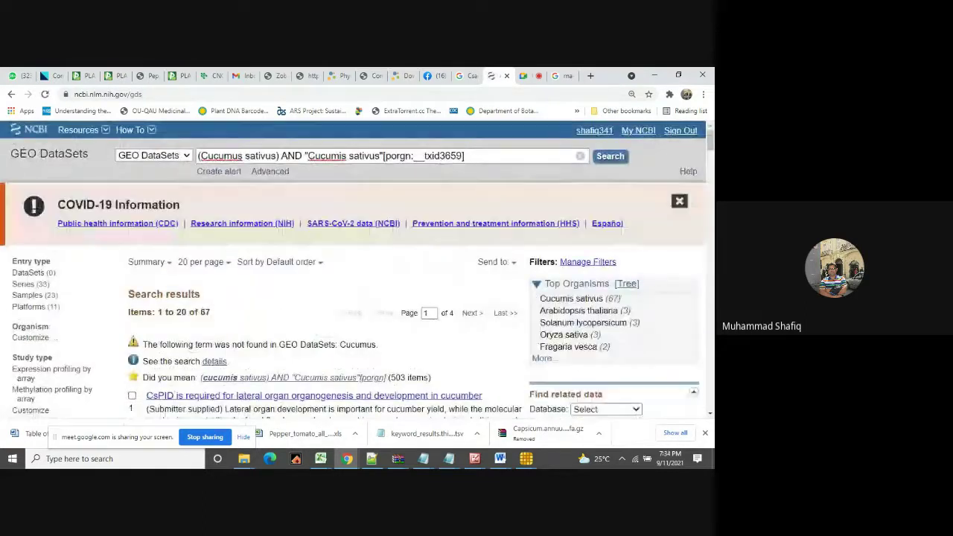
{"action": "left_click_drag", "start_coordinate": [711, 139], "coordinate": [712, 158]}
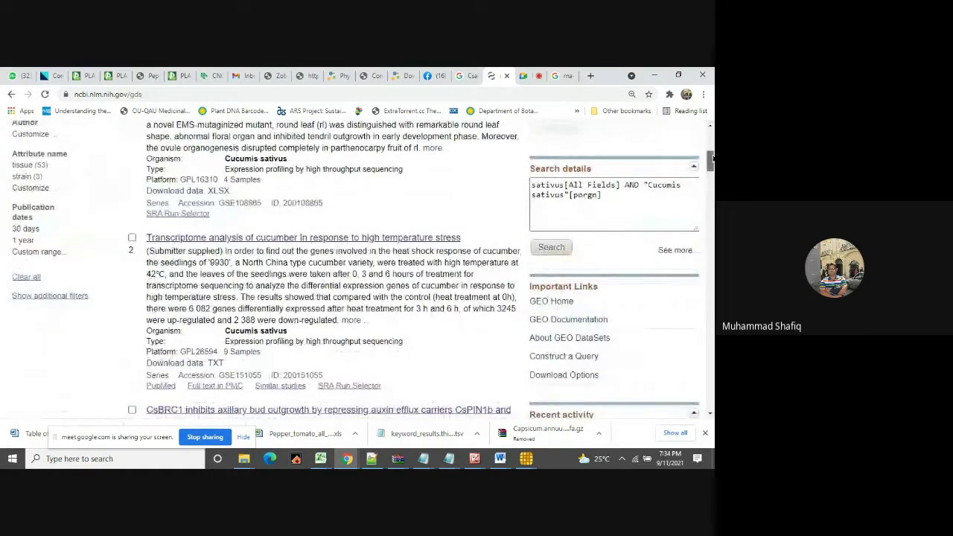
Look through the Cucumis sativus series and open the one on CsIND regulating vascular formation and stress resistance.
{"action": "left_click_drag", "start_coordinate": [713, 157], "coordinate": [711, 152]}
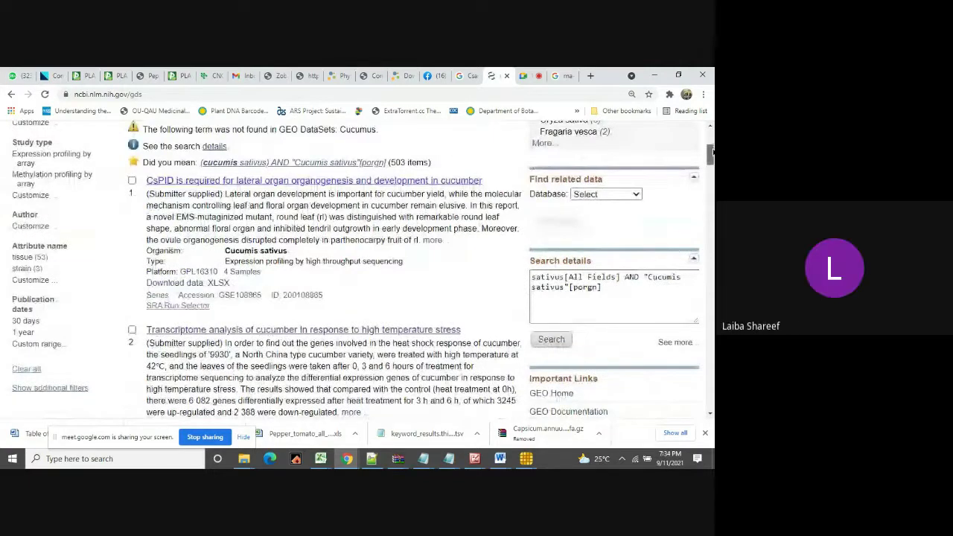
{"action": "left_click_drag", "start_coordinate": [712, 152], "coordinate": [710, 192]}
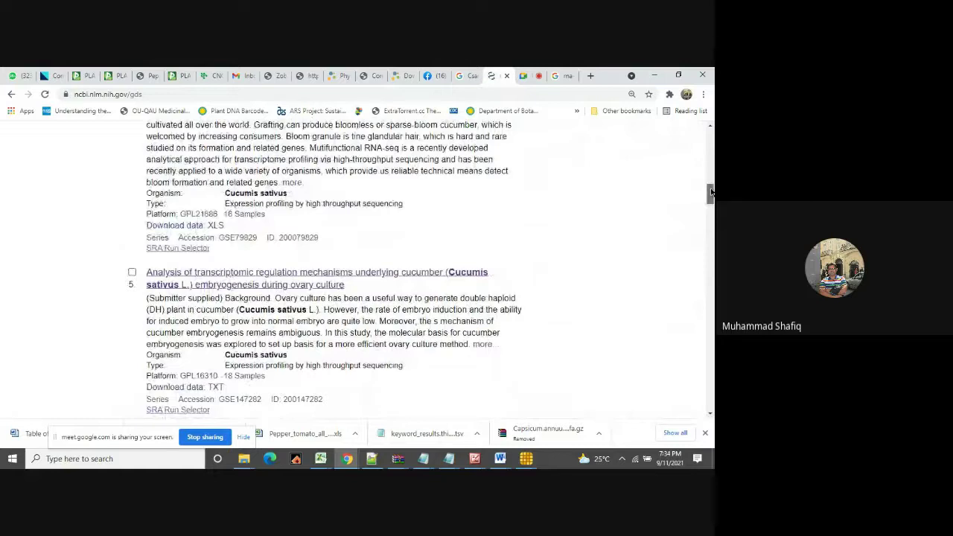
{"action": "left_click_drag", "start_coordinate": [711, 192], "coordinate": [711, 197]}
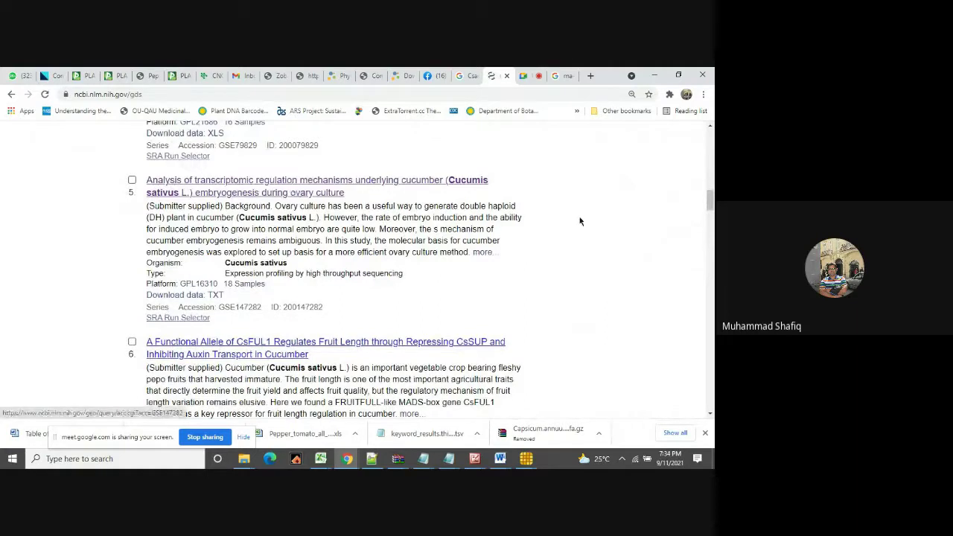
{"action": "left_click_drag", "start_coordinate": [711, 199], "coordinate": [711, 257]}
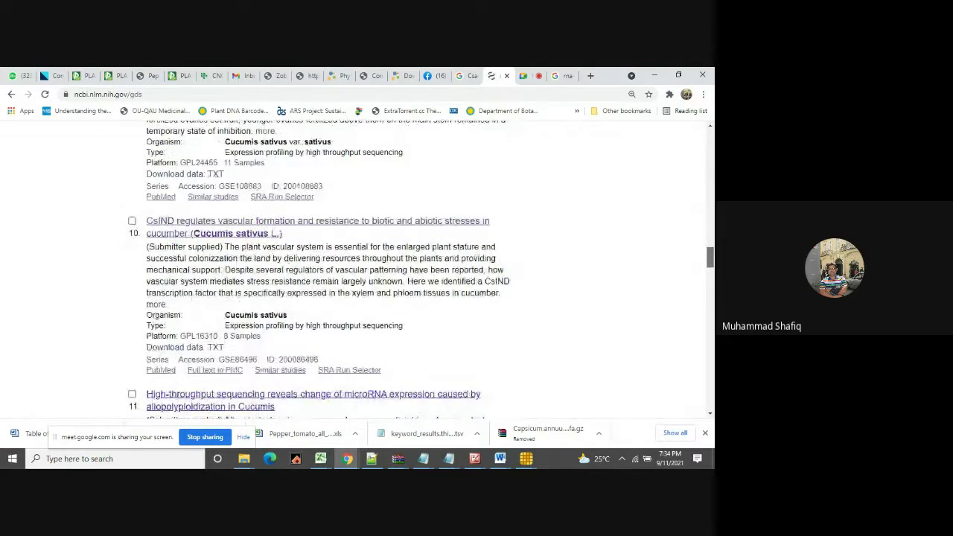
{"action": "left_click", "coordinate": [234, 233]}
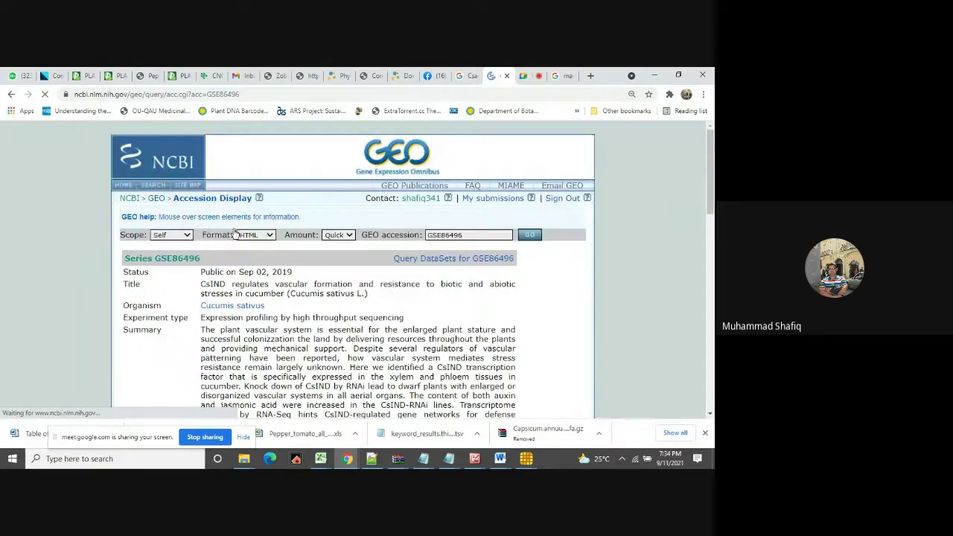
Read the summary and overall design of the CsIND series GSE86496.
{"action": "scroll", "coordinate": [234, 233], "scroll_direction": "down", "scroll_amount": 5}
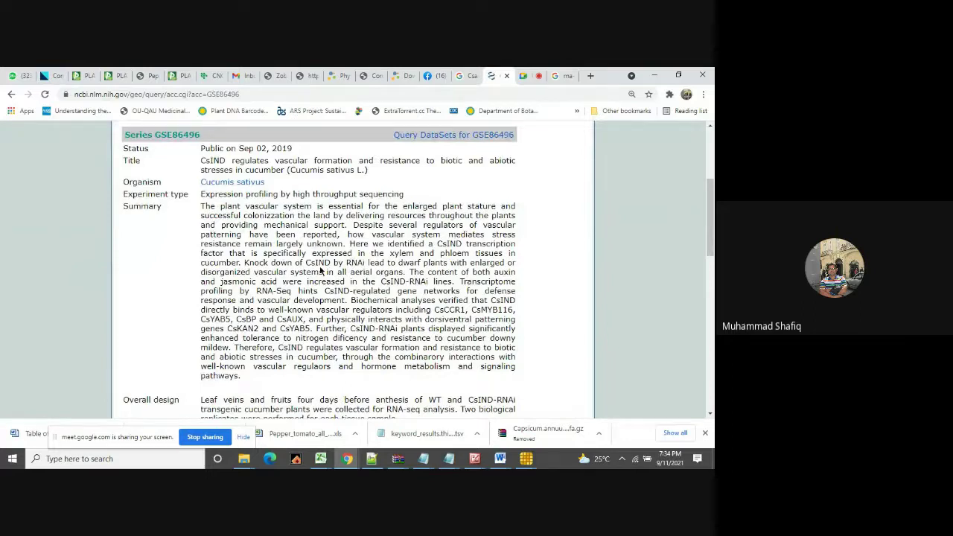
{"action": "scroll", "coordinate": [321, 271], "scroll_direction": "down", "scroll_amount": 1}
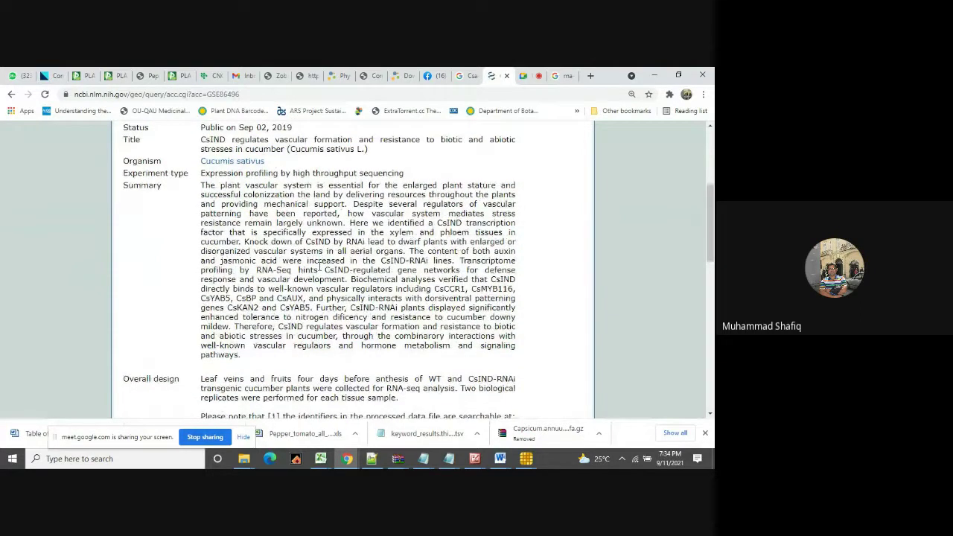
{"action": "scroll", "coordinate": [321, 265], "scroll_direction": "down", "scroll_amount": 1}
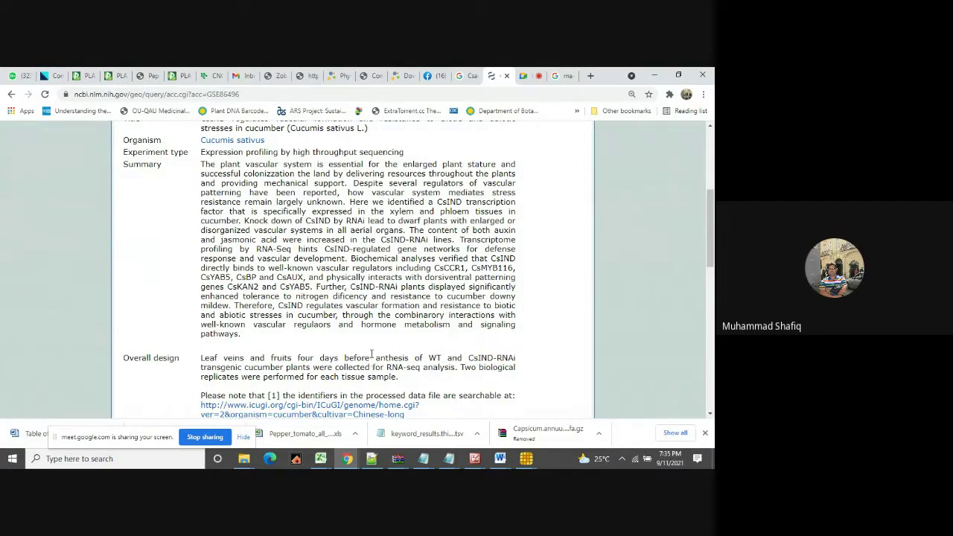
Search Google for the word "anthesis" from the overall design text of the CsIND series.
{"action": "left_click_drag", "start_coordinate": [375, 360], "coordinate": [410, 358]}
{"action": "right_click", "coordinate": [411, 358]}
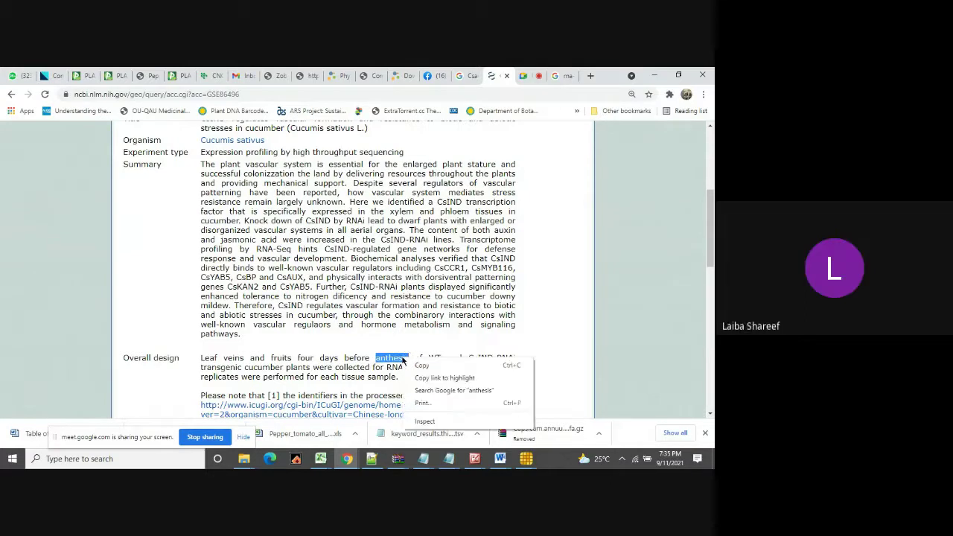
{"action": "left_click", "coordinate": [430, 390]}
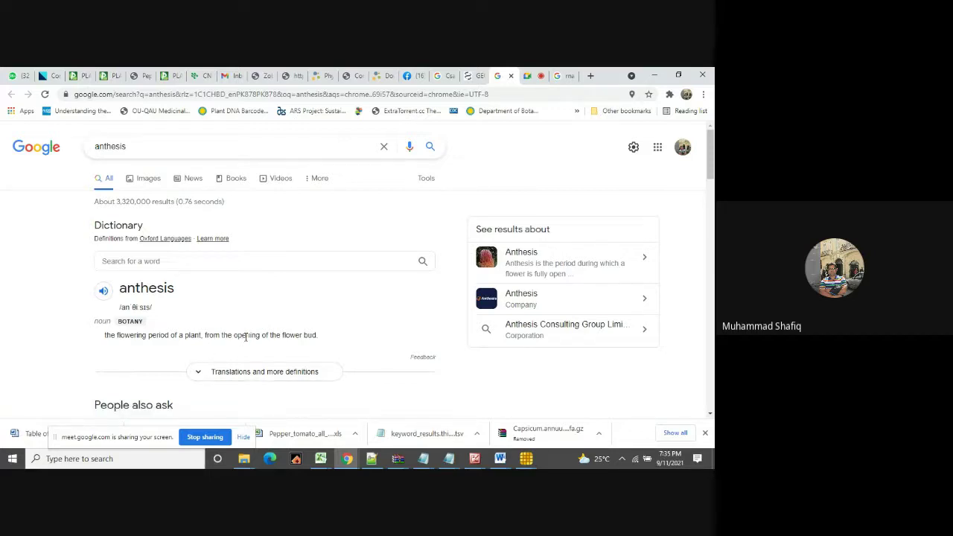
Return to the GSE86496 record and read the rest of its overall design, including the gene identifier notes and citation.
{"action": "left_click", "coordinate": [474, 72]}
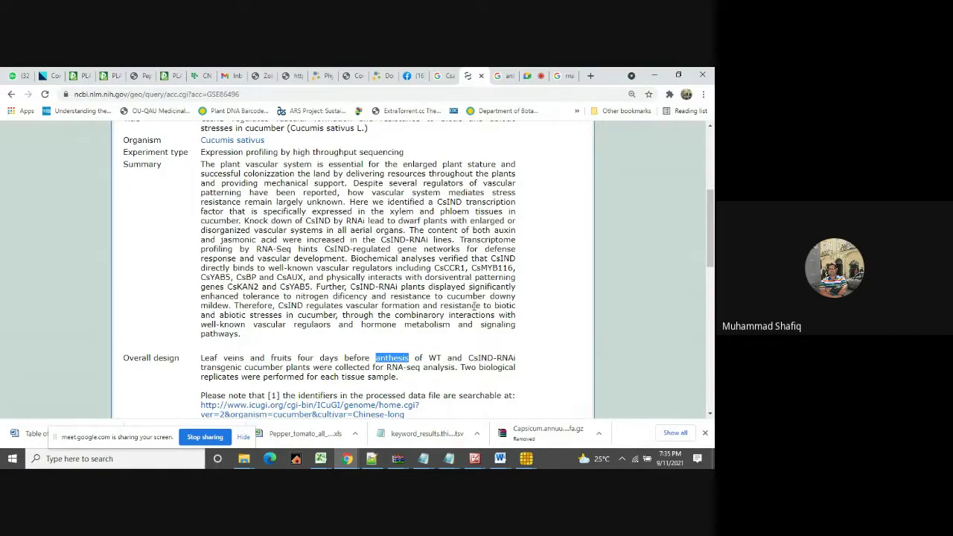
{"action": "scroll", "coordinate": [436, 365], "scroll_direction": "down", "scroll_amount": 1}
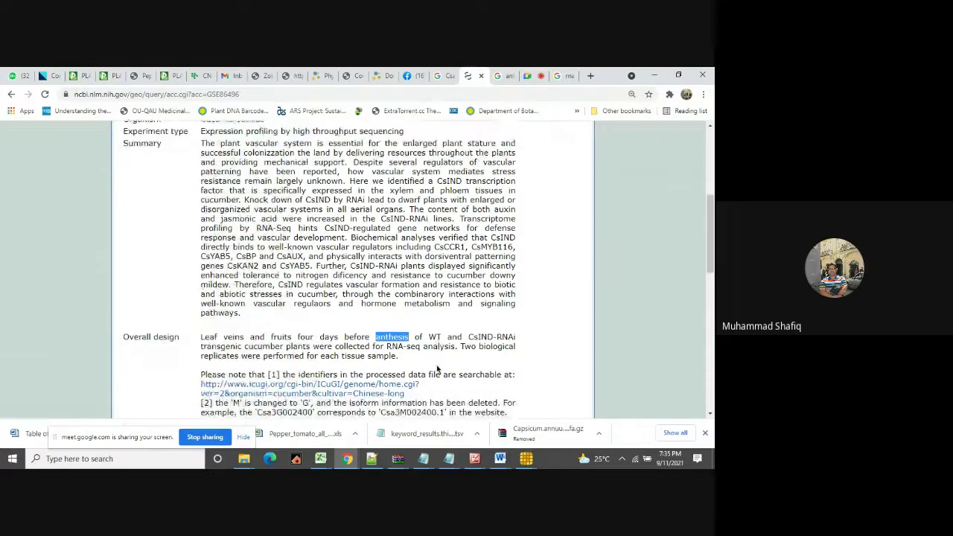
{"action": "scroll", "coordinate": [437, 369], "scroll_direction": "down", "scroll_amount": 1}
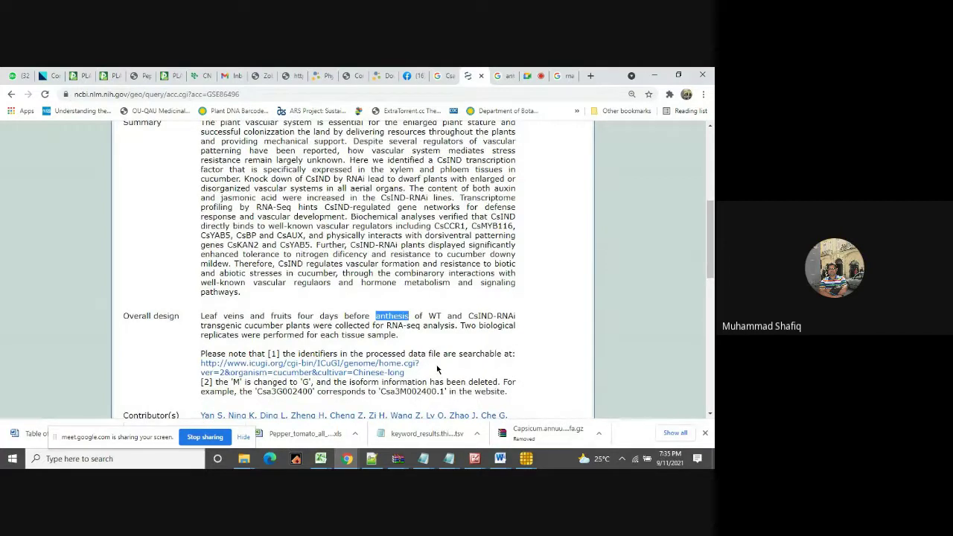
{"action": "scroll", "coordinate": [438, 369], "scroll_direction": "down", "scroll_amount": 1}
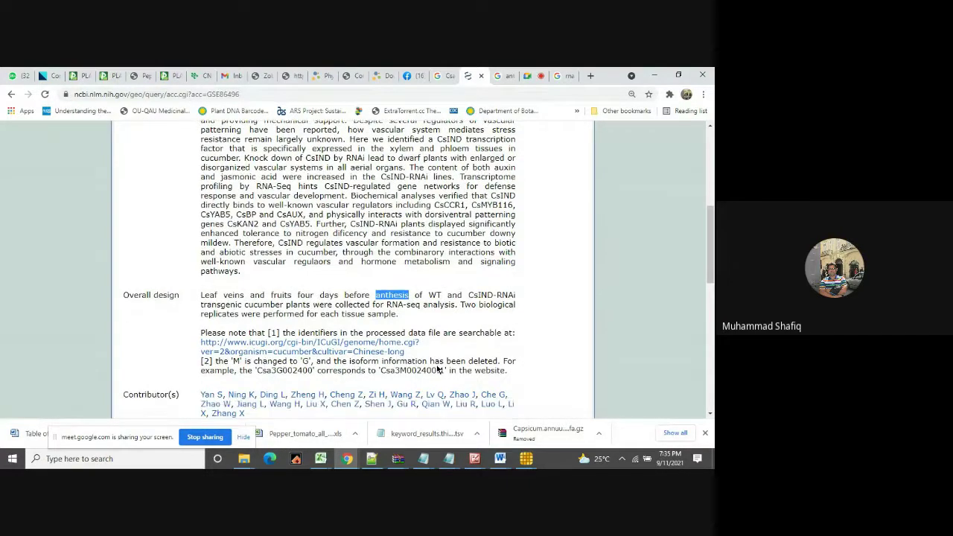
{"action": "scroll", "coordinate": [437, 369], "scroll_direction": "down", "scroll_amount": 2}
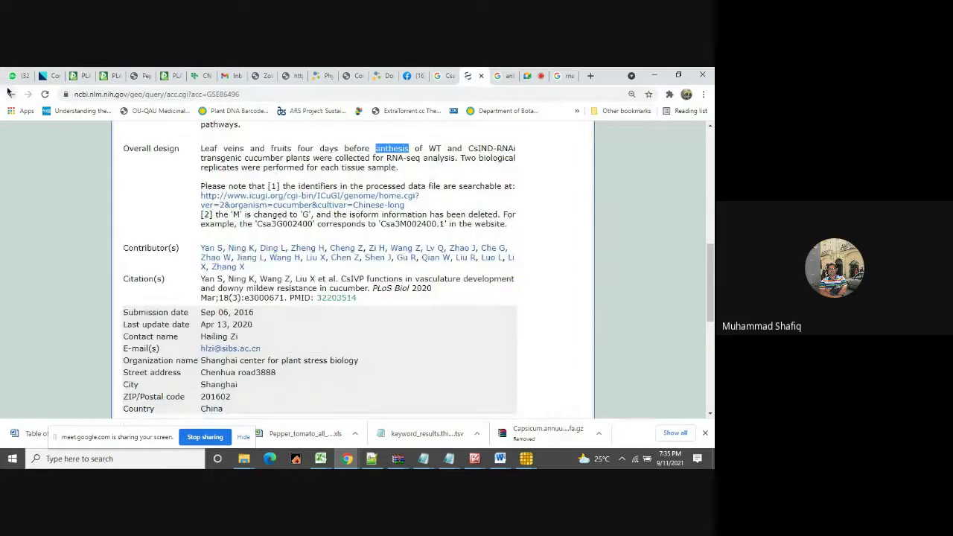
Go back to the GEO DataSets results and open the series on candidate regulators of powdery mildew resistance in cucumber.
{"action": "left_click", "coordinate": [11, 93]}
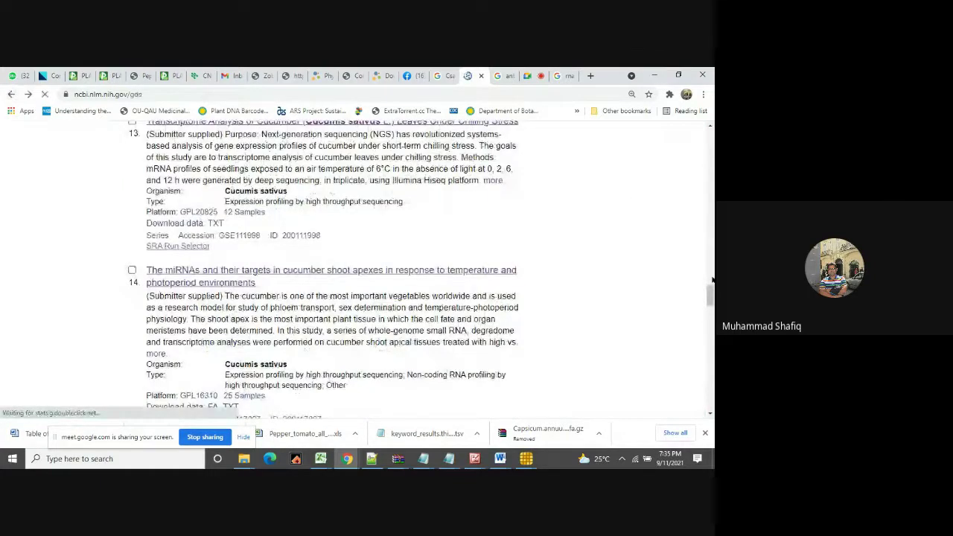
{"action": "left_click_drag", "start_coordinate": [710, 295], "coordinate": [711, 322]}
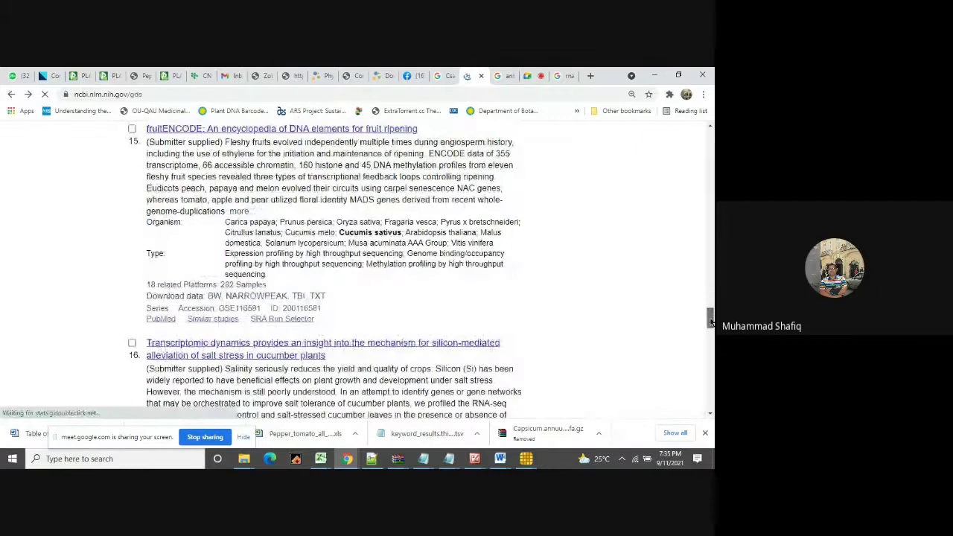
{"action": "left_click_drag", "start_coordinate": [710, 322], "coordinate": [710, 355]}
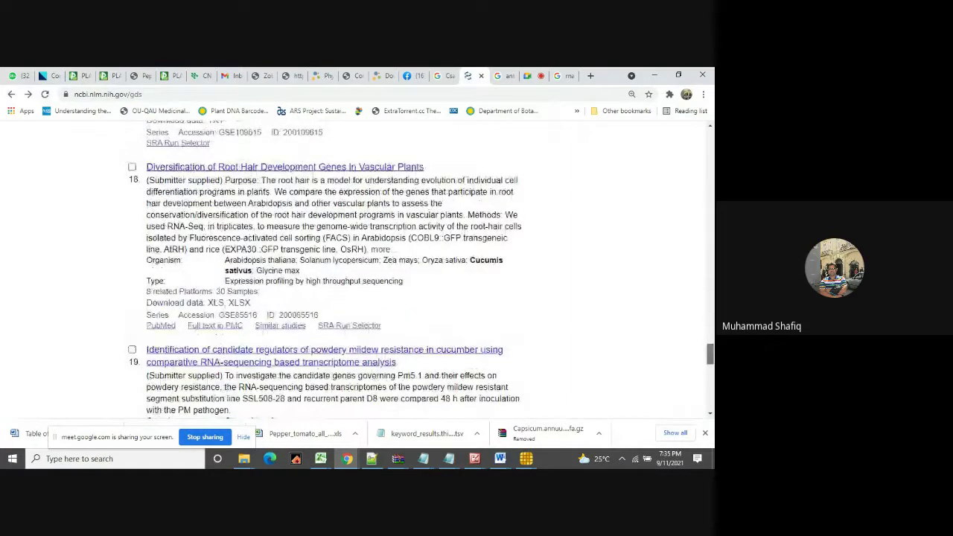
{"action": "left_click_drag", "start_coordinate": [710, 355], "coordinate": [710, 356]}
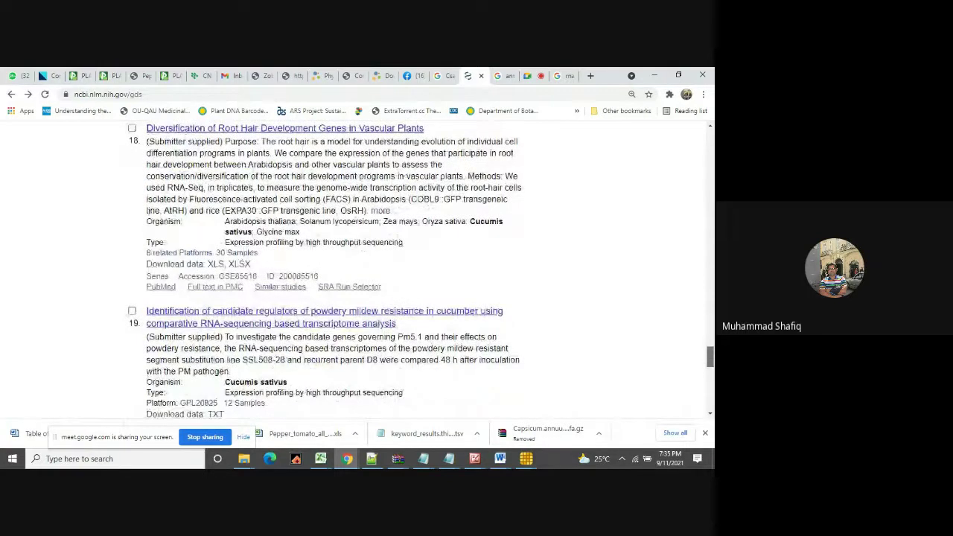
{"action": "scroll", "coordinate": [288, 221], "scroll_direction": "down", "scroll_amount": 3}
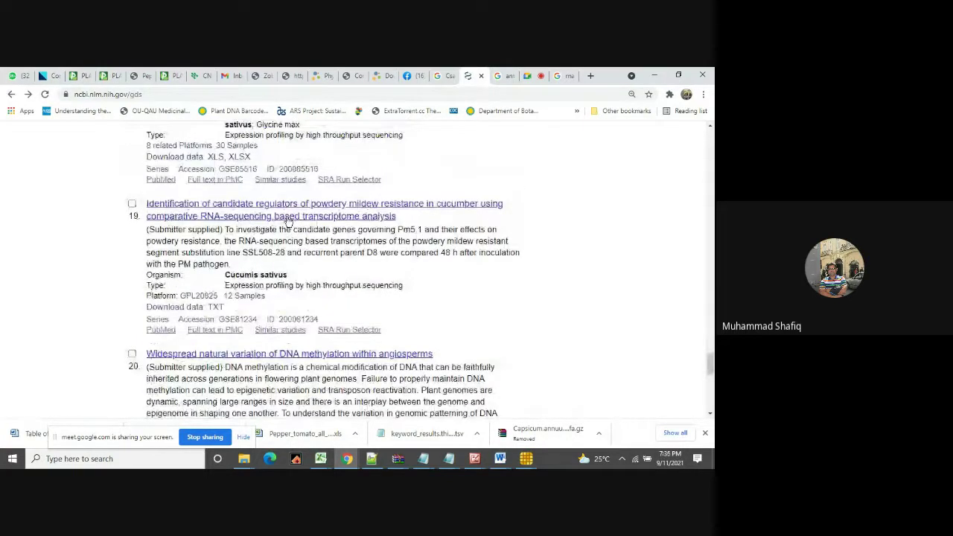
{"action": "left_click", "coordinate": [284, 216]}
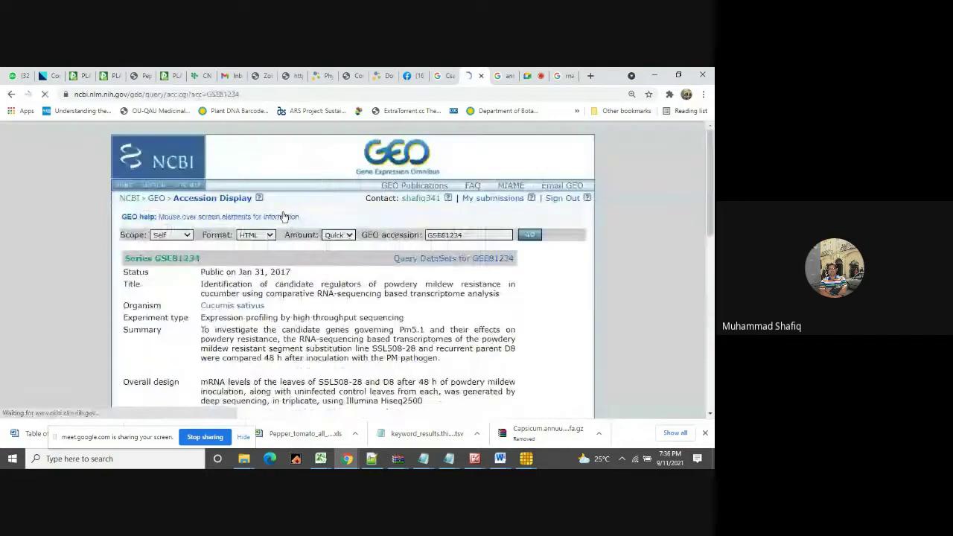
Read the summary, overall design and citation of the powdery mildew series GSE81234.
{"action": "scroll", "coordinate": [283, 217], "scroll_direction": "down", "scroll_amount": 1}
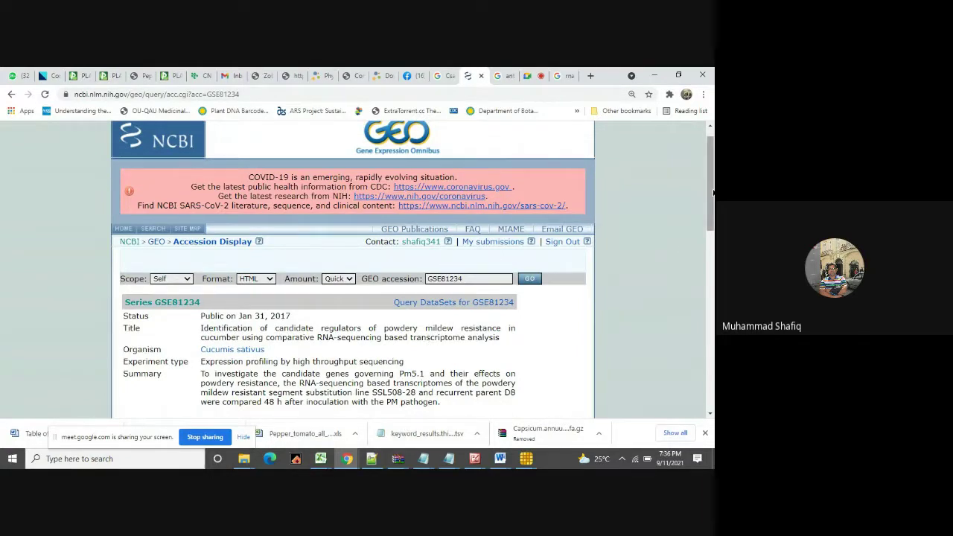
{"action": "scroll", "coordinate": [682, 249], "scroll_direction": "down", "scroll_amount": 4}
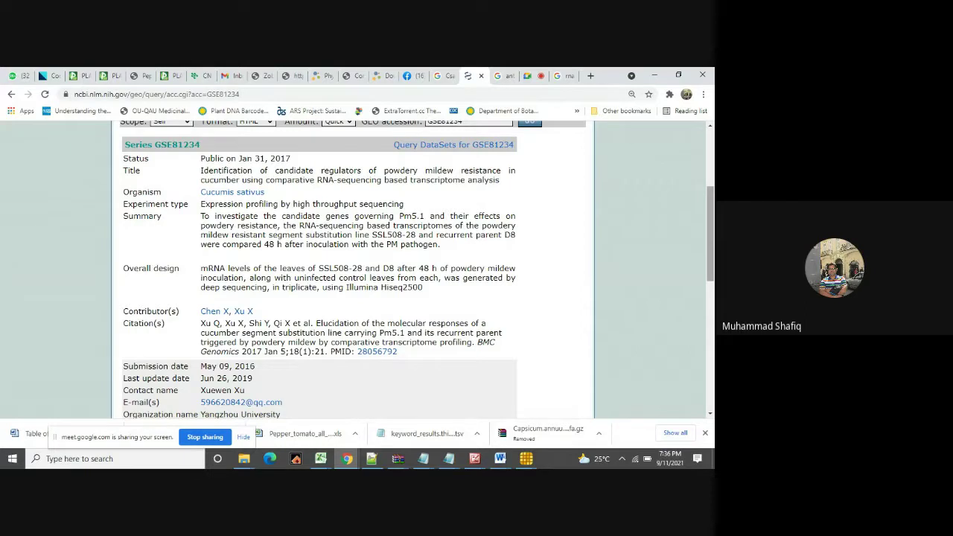
{"action": "scroll", "coordinate": [417, 268], "scroll_direction": "down", "scroll_amount": 1}
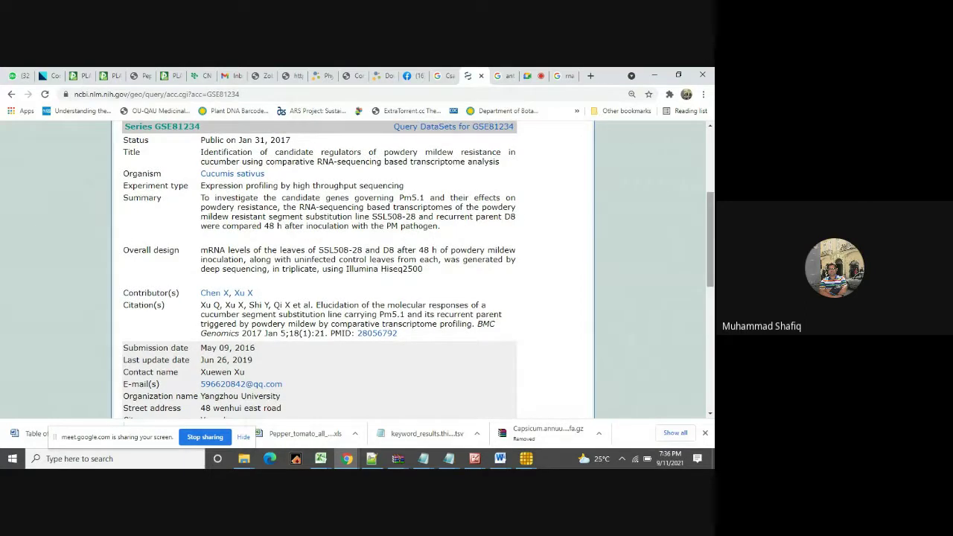
{"action": "scroll", "coordinate": [320, 268], "scroll_direction": "down", "scroll_amount": 3}
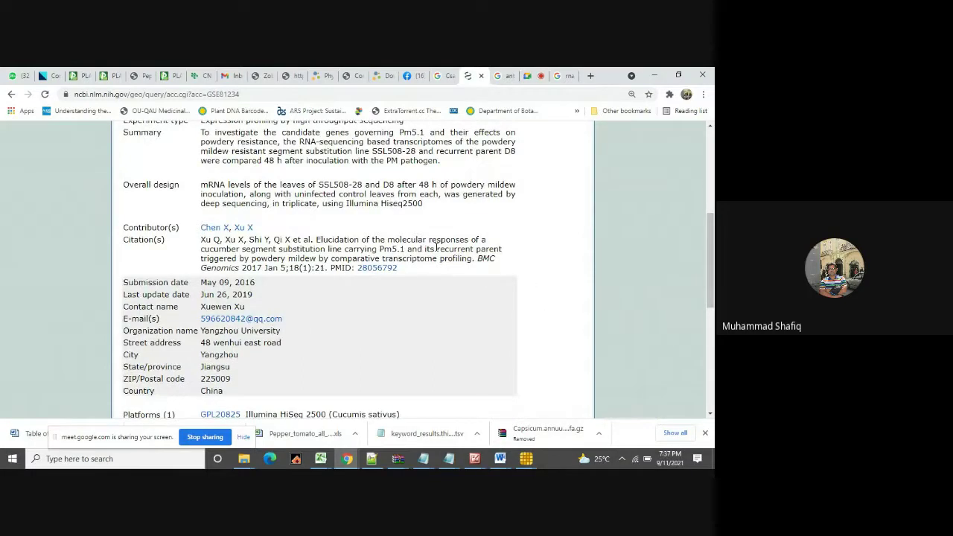
Search Google for the word "recurrent" from the citation, check its definition, and return to the GSE81234 record.
{"action": "left_click_drag", "start_coordinate": [436, 248], "coordinate": [473, 248]}
{"action": "right_click", "coordinate": [467, 249]}
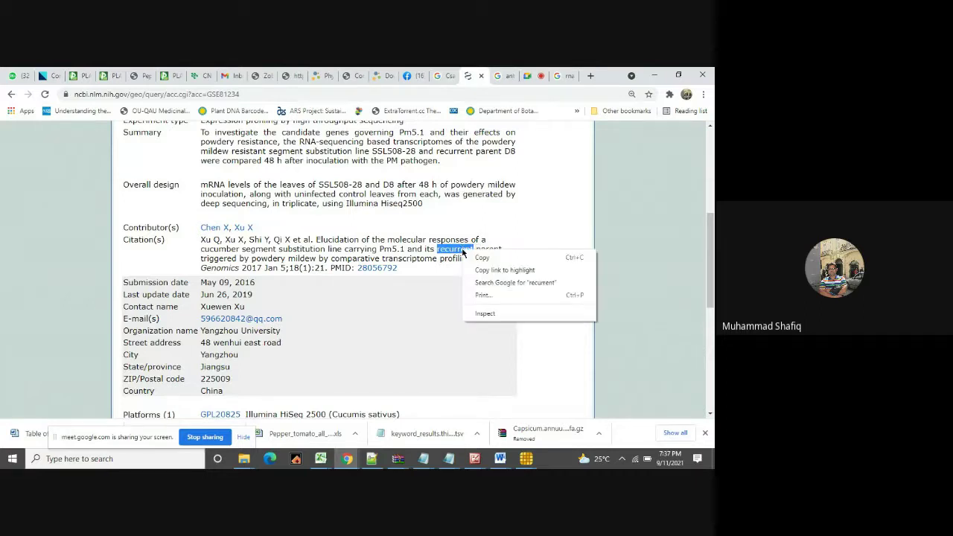
{"action": "left_click", "coordinate": [499, 291]}
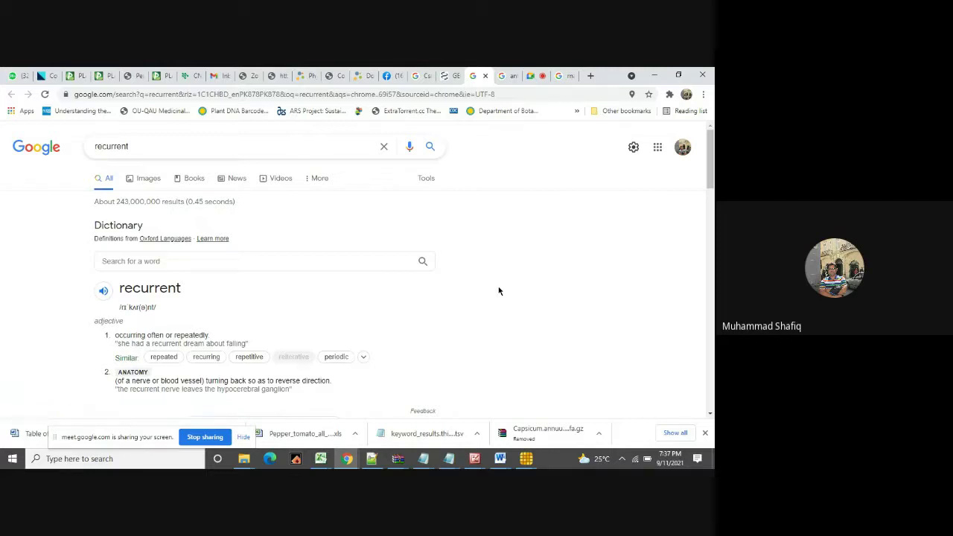
{"action": "left_click", "coordinate": [445, 72]}
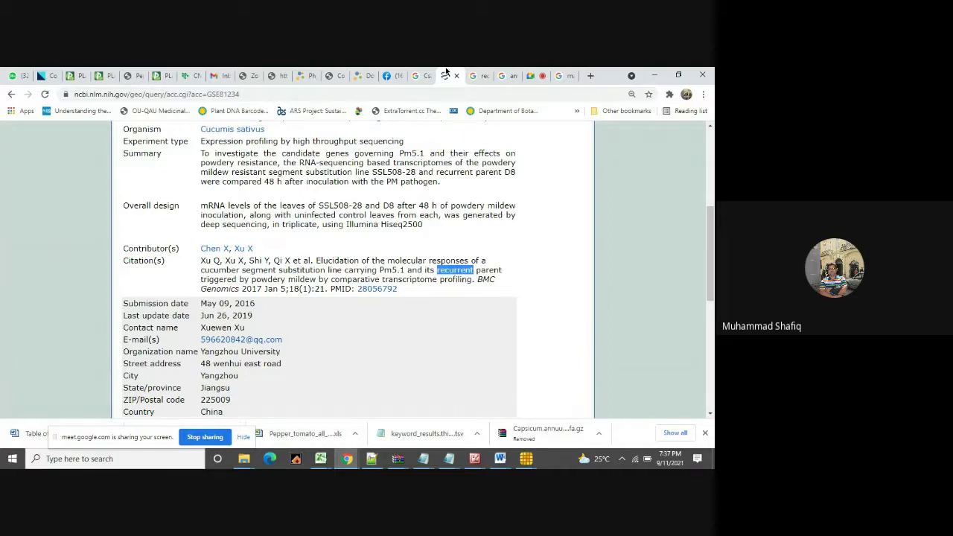
Expand the full sample list of GSE81234 and check the control and inoculated samples against the overall design.
{"action": "scroll", "coordinate": [354, 268], "scroll_direction": "up", "scroll_amount": 1}
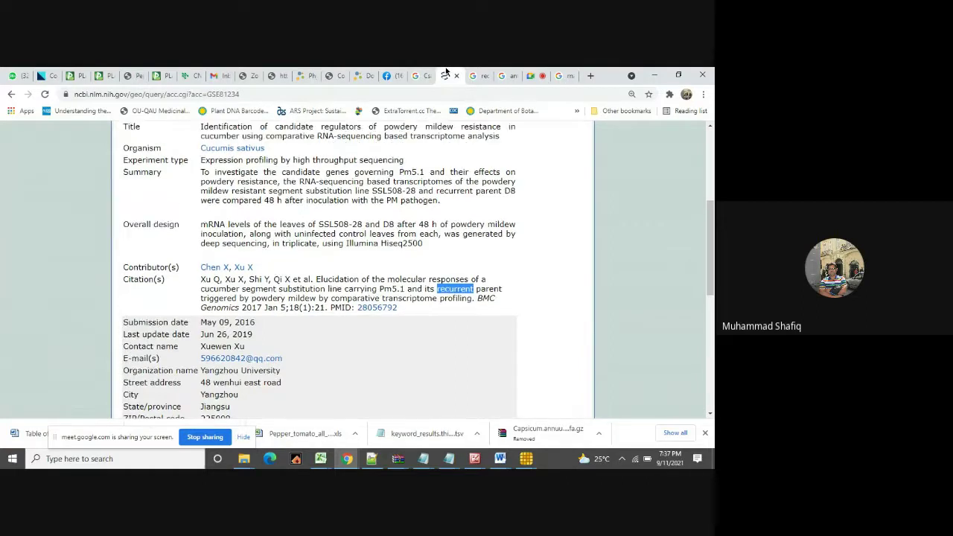
{"action": "scroll", "coordinate": [353, 268], "scroll_direction": "up", "scroll_amount": 1}
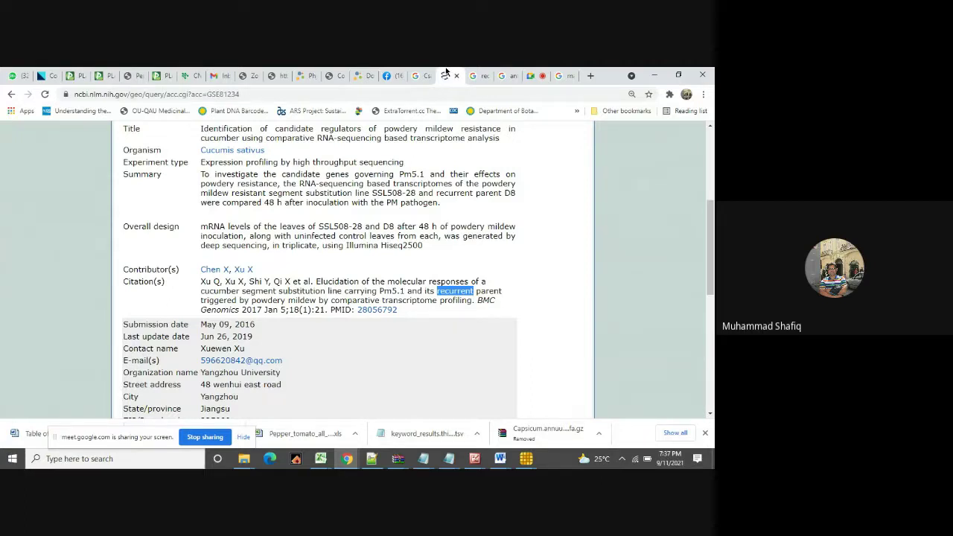
{"action": "scroll", "coordinate": [446, 71], "scroll_direction": "down", "scroll_amount": 1}
{"action": "scroll", "coordinate": [446, 70], "scroll_direction": "down", "scroll_amount": 5}
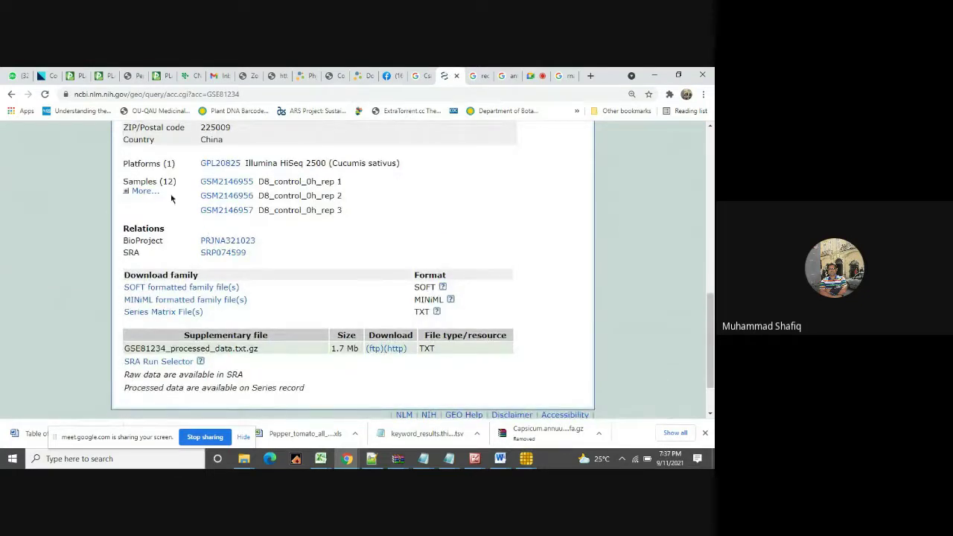
{"action": "left_click", "coordinate": [145, 195]}
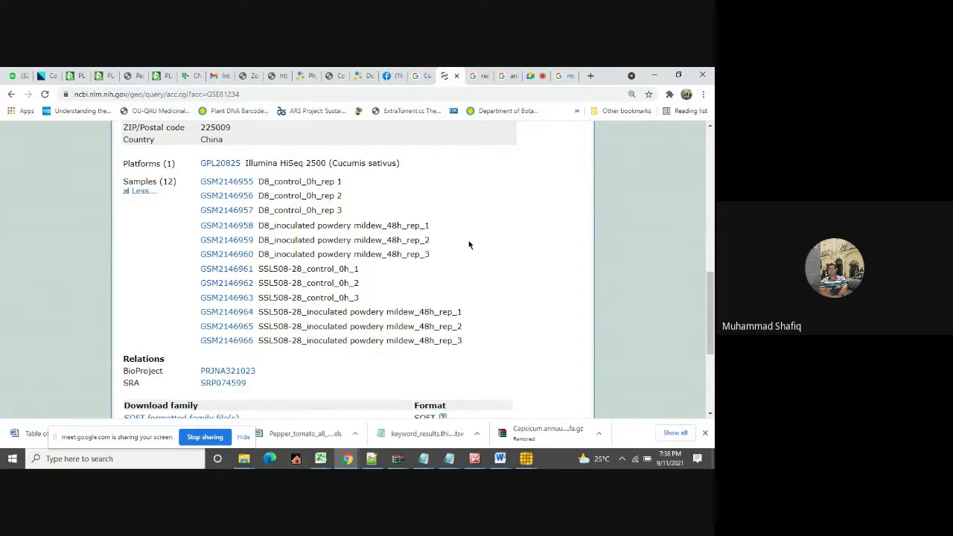
{"action": "scroll", "coordinate": [469, 245], "scroll_direction": "up", "scroll_amount": 2}
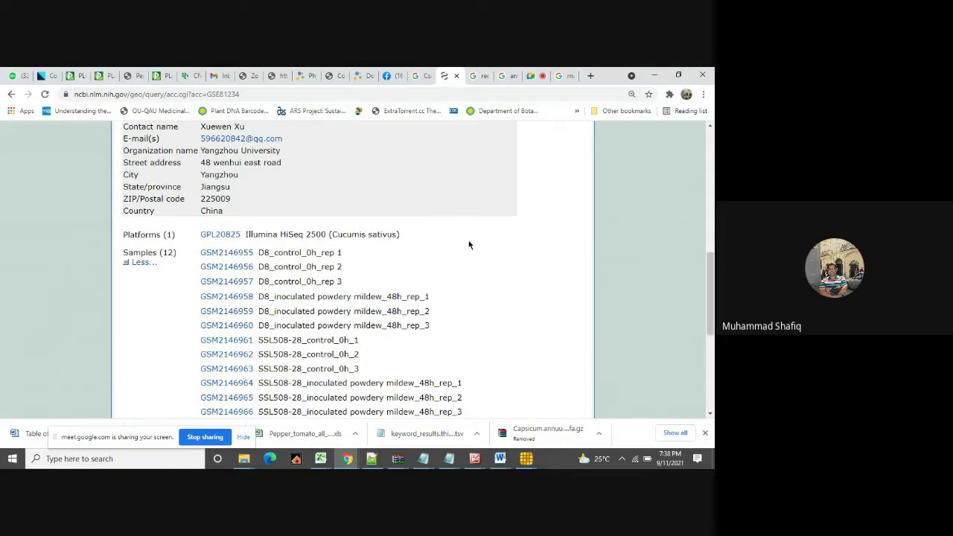
{"action": "scroll", "coordinate": [468, 245], "scroll_direction": "up", "scroll_amount": 4}
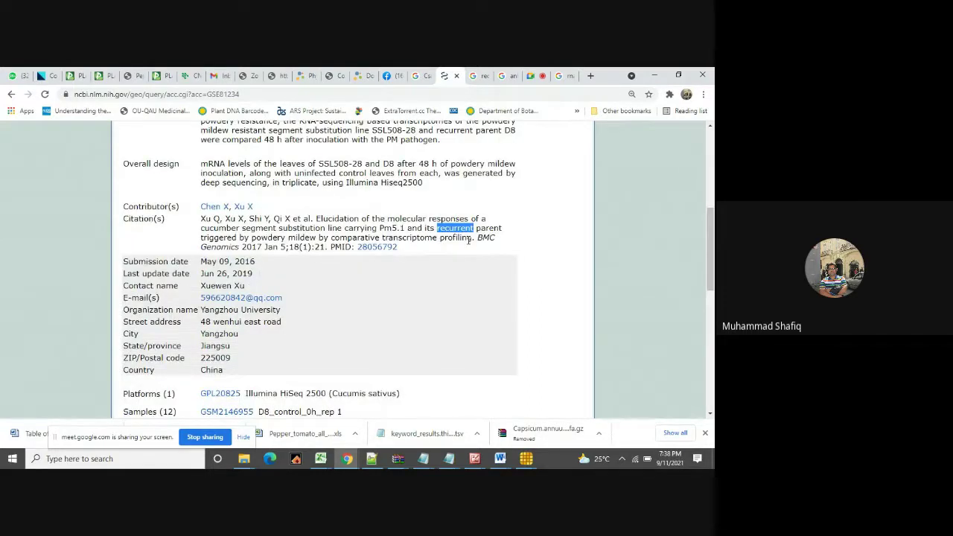
{"action": "scroll", "coordinate": [468, 239], "scroll_direction": "up", "scroll_amount": 2}
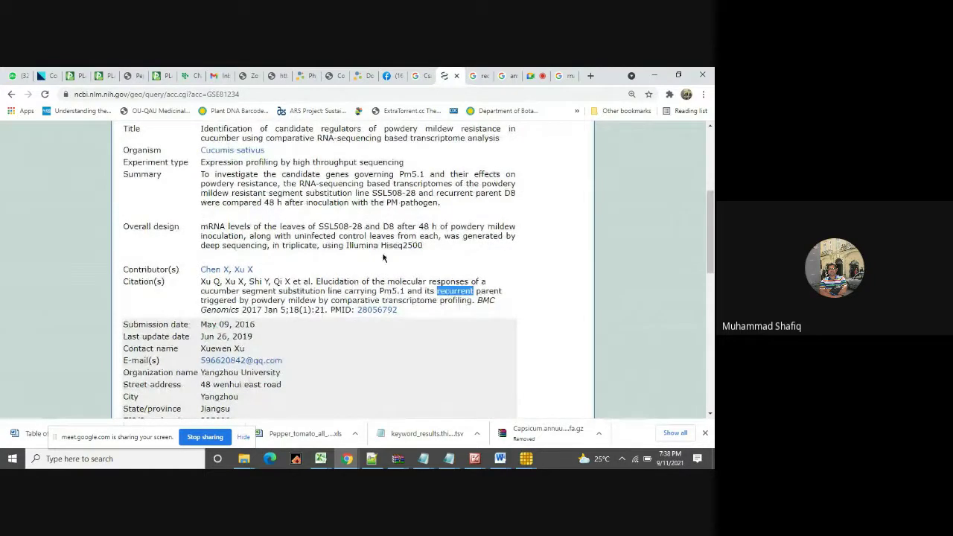
Recheck the D8 line in the overall design against the sample list and download GSE81234_processed_data.txt.gz over FTP.
{"action": "left_click", "coordinate": [319, 223]}
{"action": "left_click_drag", "start_coordinate": [320, 224], "coordinate": [395, 229]}
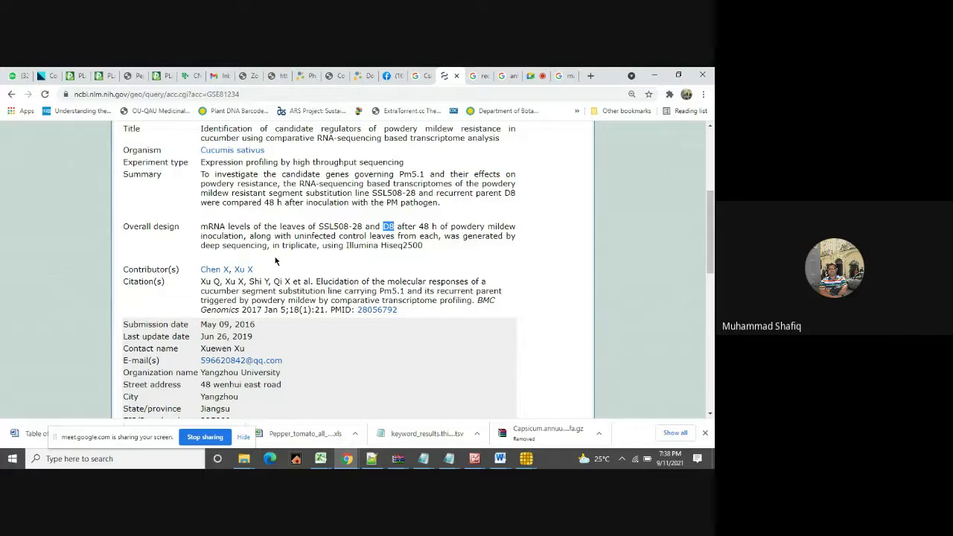
{"action": "scroll", "coordinate": [275, 260], "scroll_direction": "down", "scroll_amount": 1}
{"action": "scroll", "coordinate": [274, 260], "scroll_direction": "down", "scroll_amount": 4}
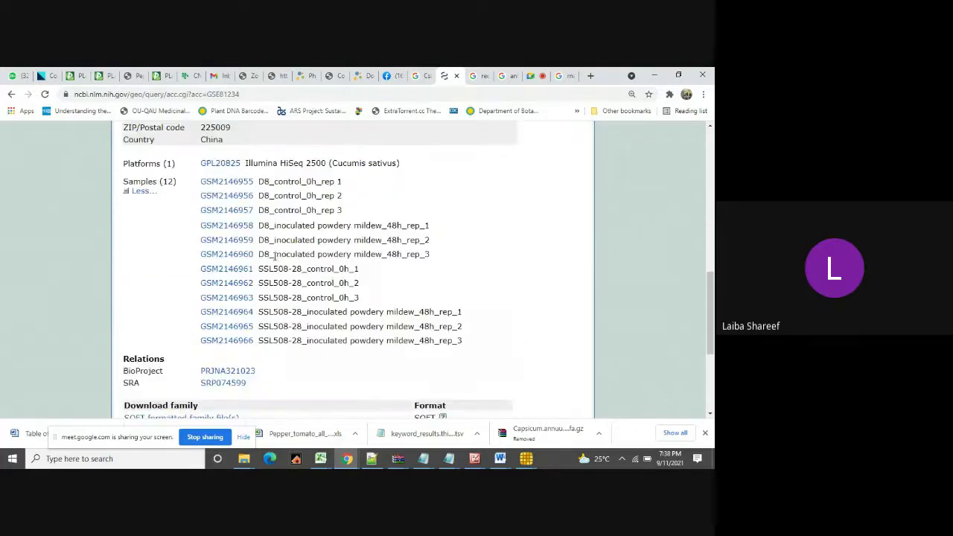
{"action": "scroll", "coordinate": [274, 255], "scroll_direction": "down", "scroll_amount": 3}
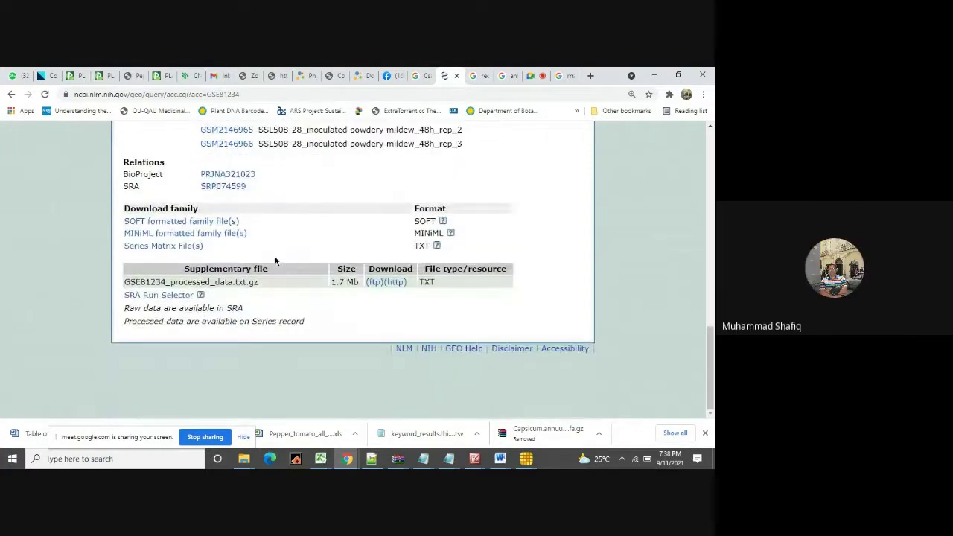
{"action": "left_click", "coordinate": [375, 283]}
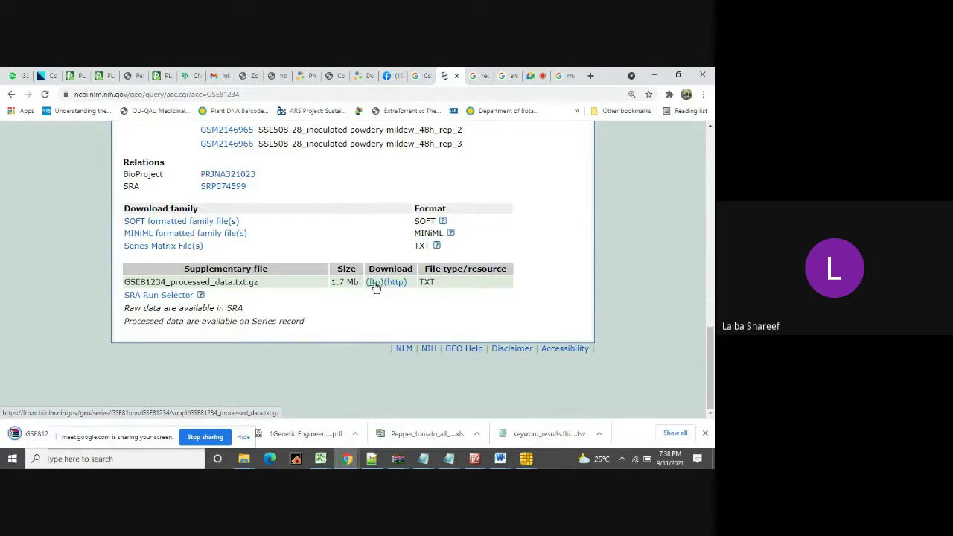
Open the downloaded GSE81234 archive and view its processed data text file in a full-size Notepad window.
{"action": "left_click", "coordinate": [27, 432]}
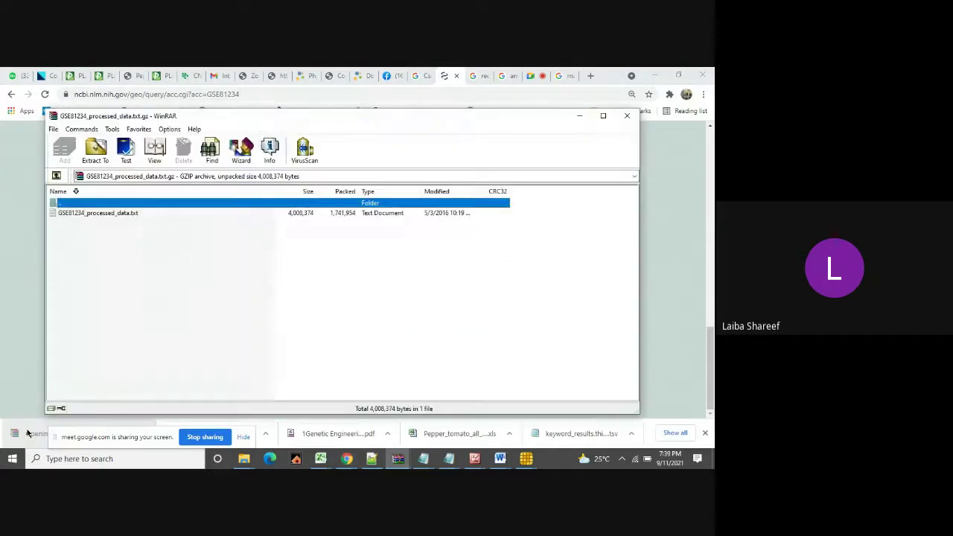
{"action": "left_click", "coordinate": [86, 214]}
{"action": "double_click", "coordinate": [87, 215]}
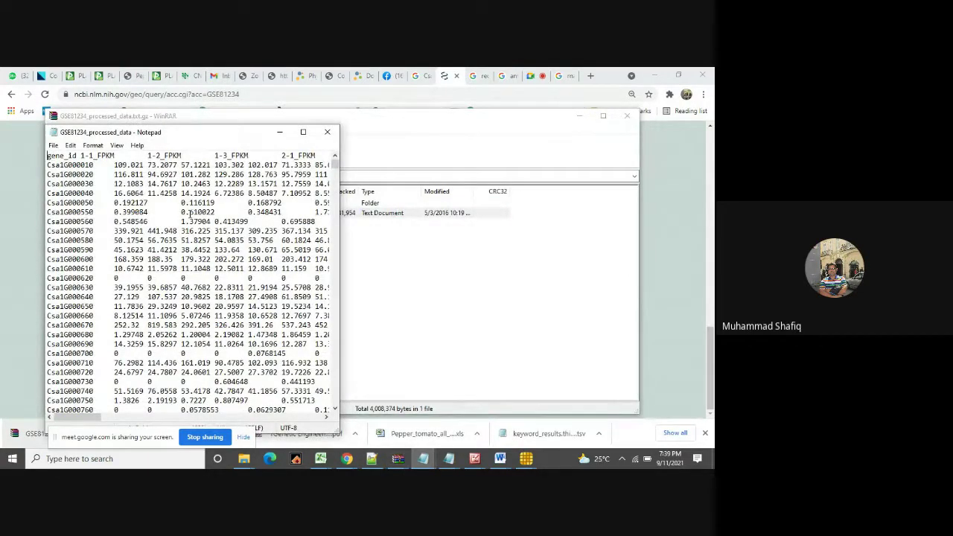
{"action": "left_click", "coordinate": [303, 131]}
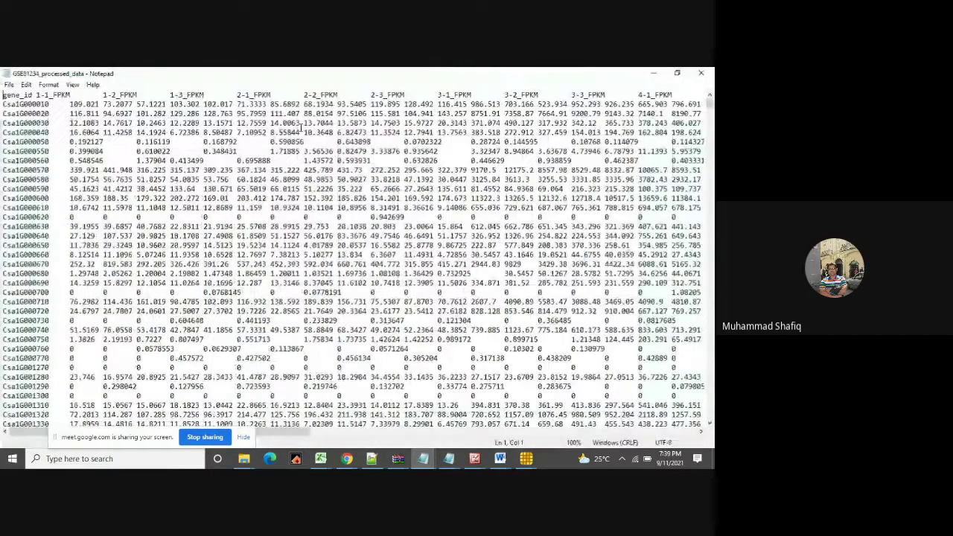
Switch to the Word gene table of all species, check the cucumber V2 gene IDs, and return to the expression data.
{"action": "left_click", "coordinate": [510, 451]}
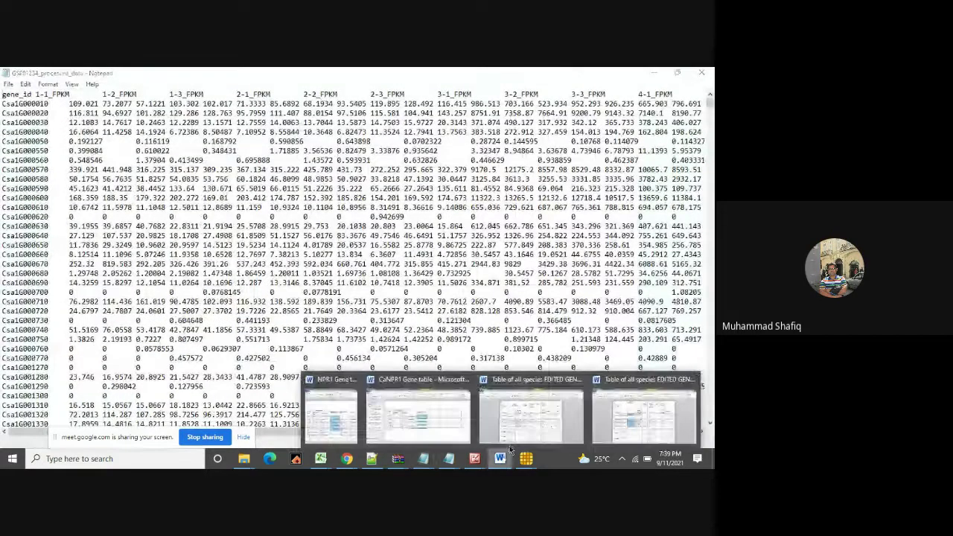
{"action": "left_click", "coordinate": [645, 425]}
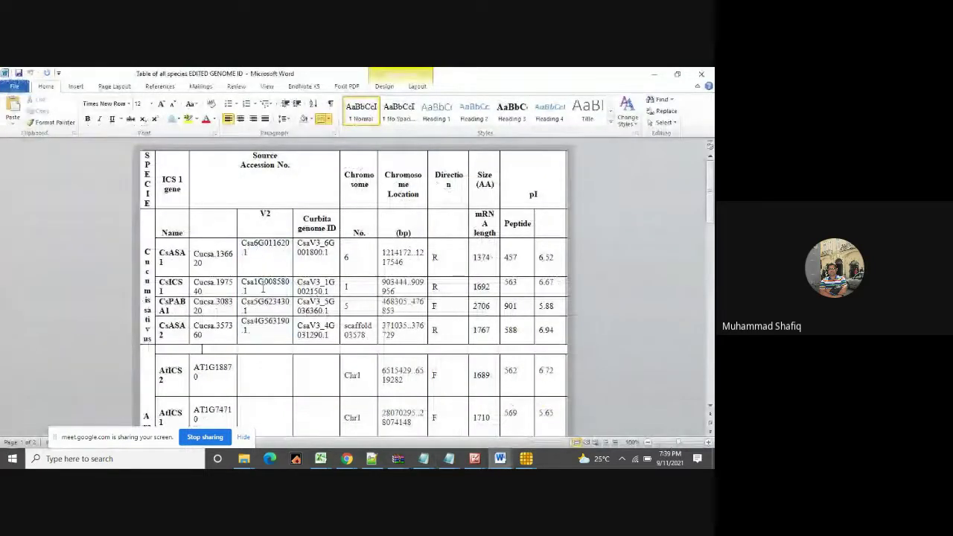
{"action": "left_click", "coordinate": [262, 260]}
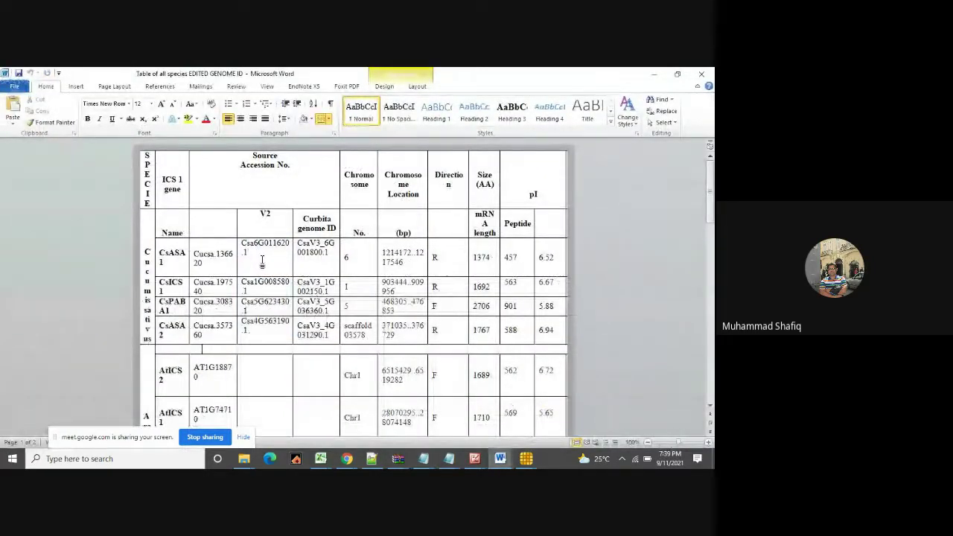
{"action": "left_click", "coordinate": [653, 74]}
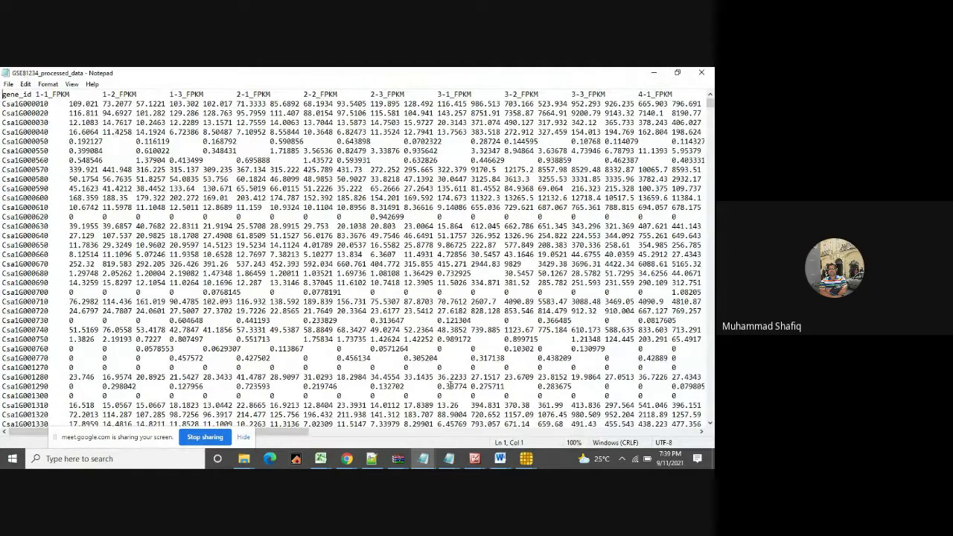
Switch to TBtools and open the Table Row Manipulate tool for extracting or filtering table rows.
{"action": "left_click", "coordinate": [527, 459]}
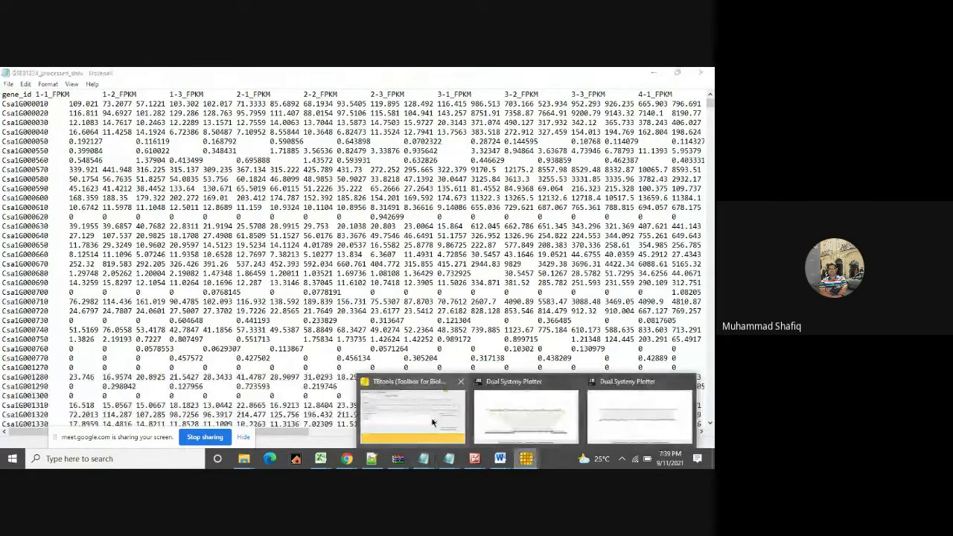
{"action": "left_click", "coordinate": [432, 423]}
{"action": "double_click", "coordinate": [278, 79]}
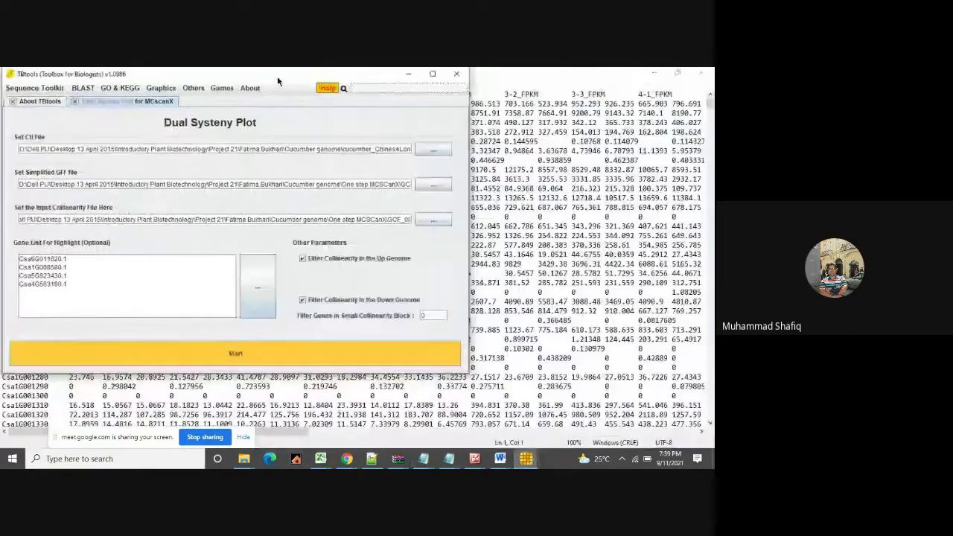
{"action": "left_click_drag", "start_coordinate": [277, 79], "coordinate": [522, 125]}
{"action": "left_click", "coordinate": [403, 134]}
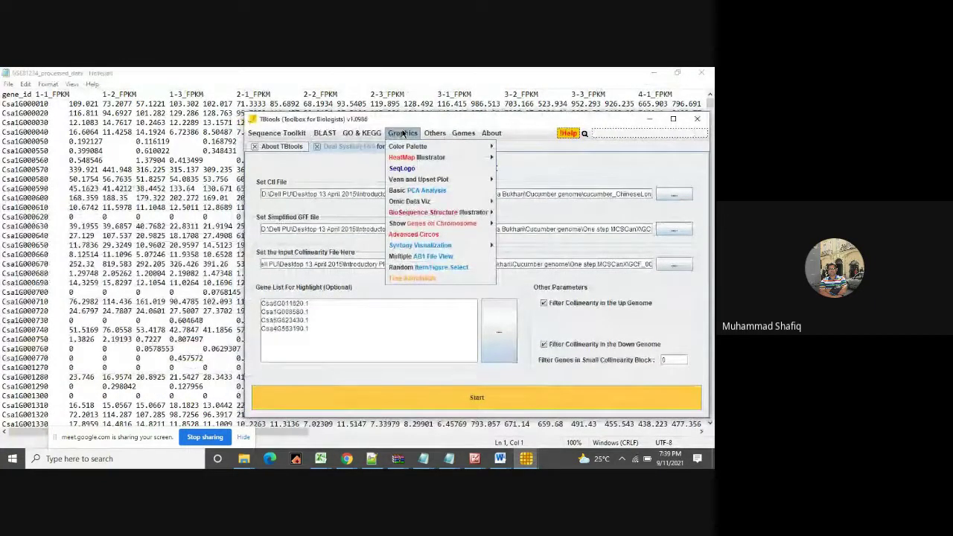
{"action": "mouse_move", "coordinate": [436, 134]}
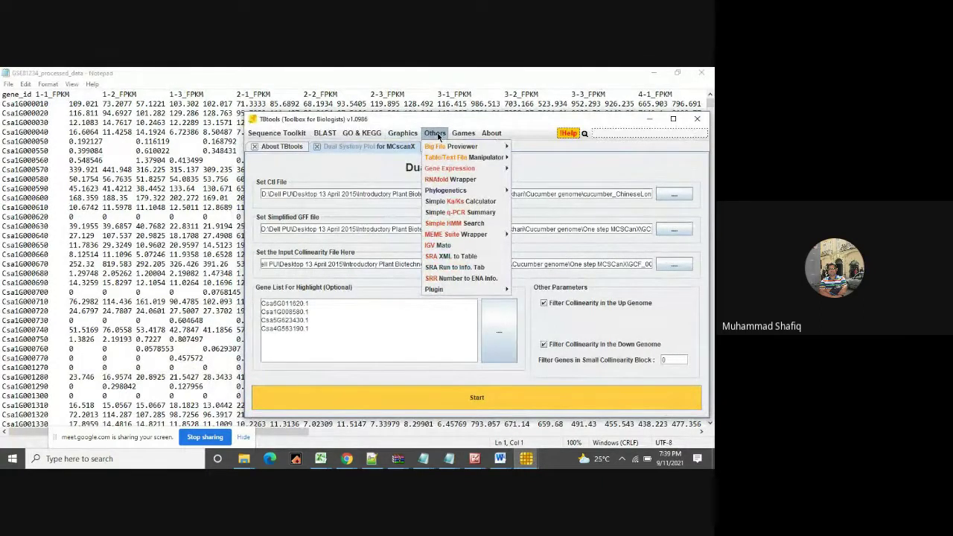
{"action": "mouse_move", "coordinate": [444, 158]}
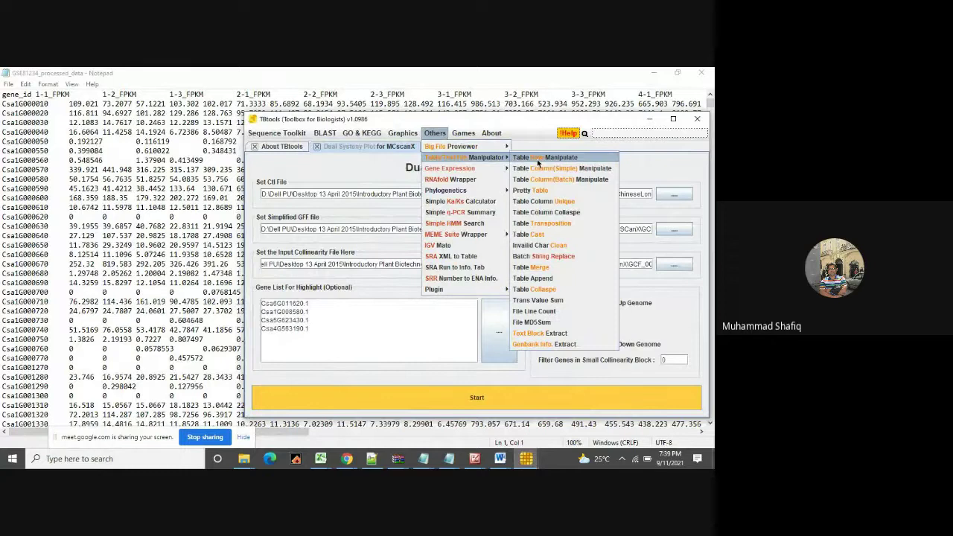
{"action": "left_click", "coordinate": [551, 157]}
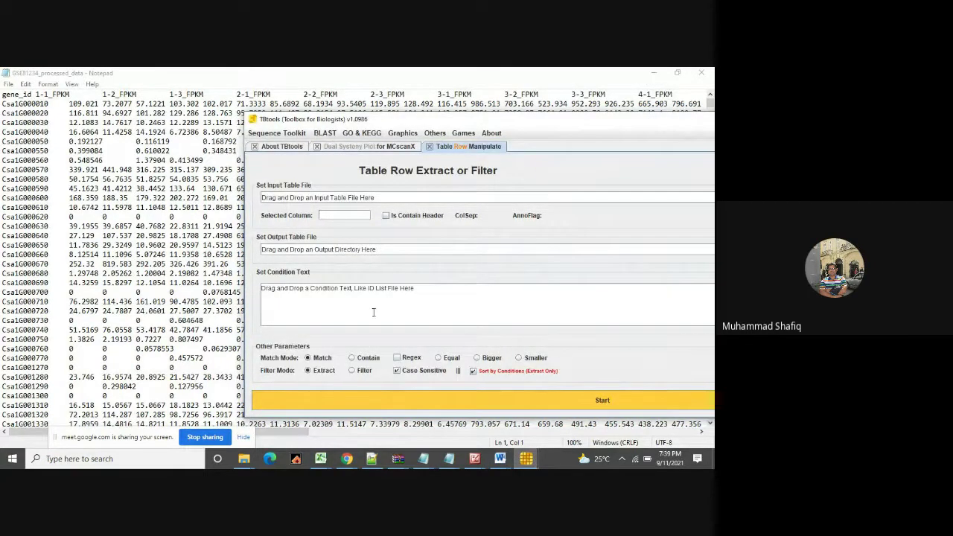
Look through the Downloads folder in File Explorer for the GSE81234 processed data file.
{"action": "mouse_move", "coordinate": [243, 458]}
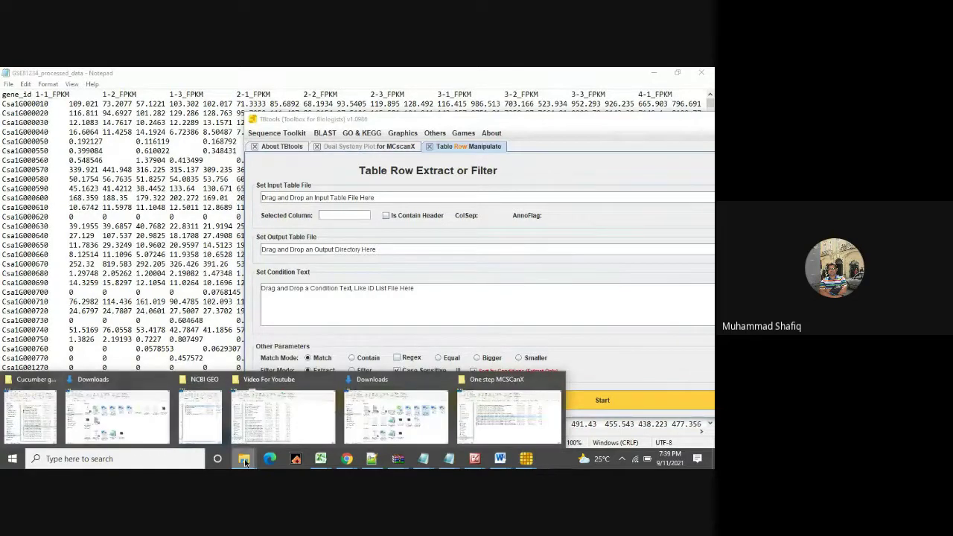
{"action": "left_click", "coordinate": [45, 410]}
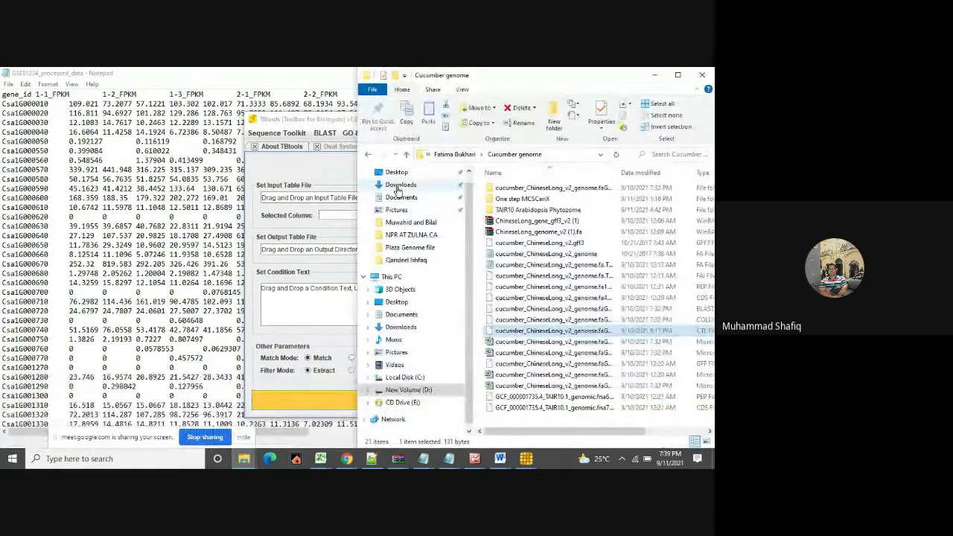
{"action": "left_click", "coordinate": [399, 186]}
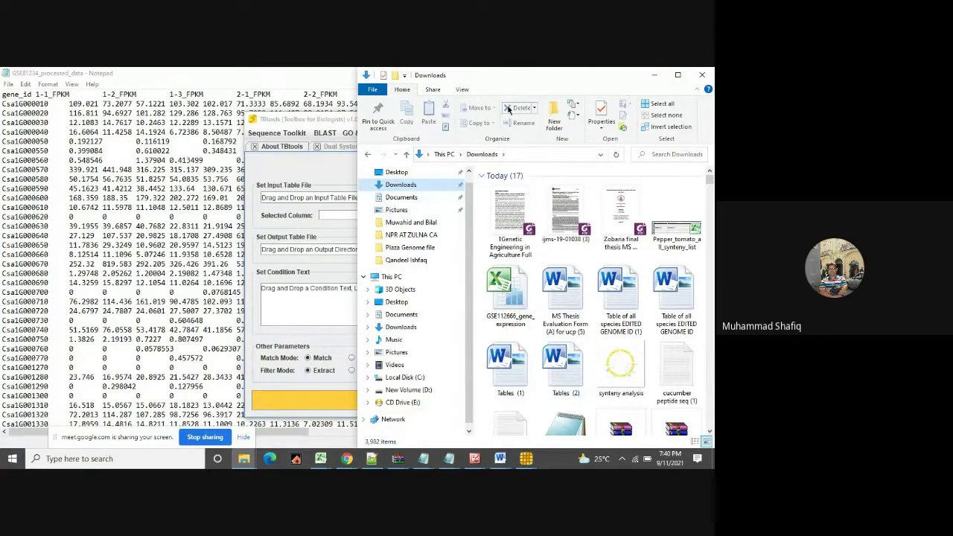
{"action": "left_click_drag", "start_coordinate": [519, 88], "coordinate": [285, 117]}
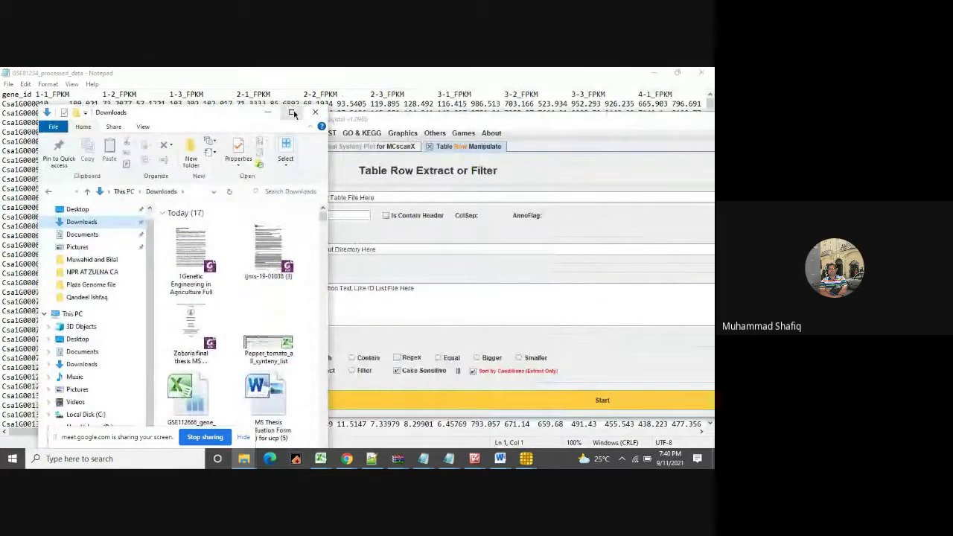
{"action": "left_click", "coordinate": [290, 113]}
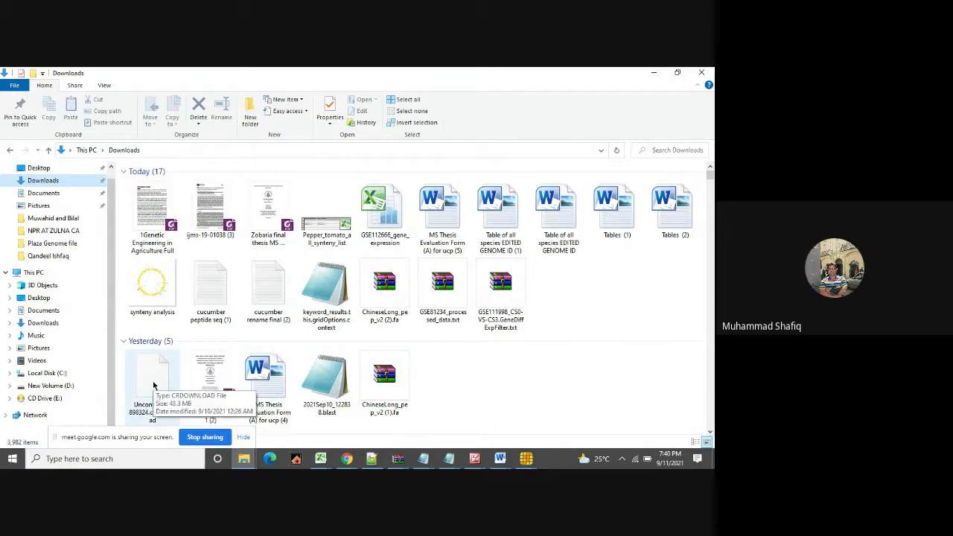
{"action": "left_click", "coordinate": [654, 72]}
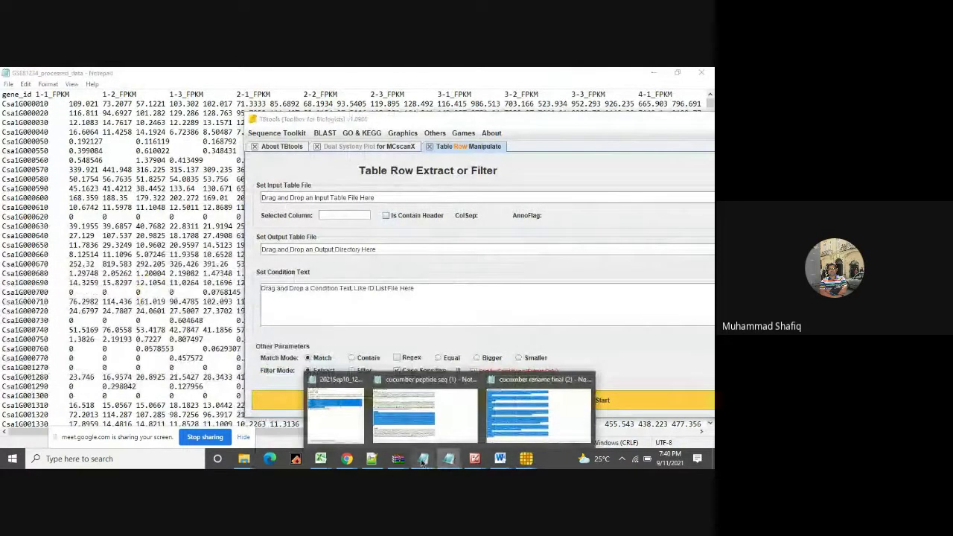
Return to the GSE81234_processed_data text file and start saving a copy, browsing to the Dell PU folder on drive D.
{"action": "mouse_move", "coordinate": [422, 461]}
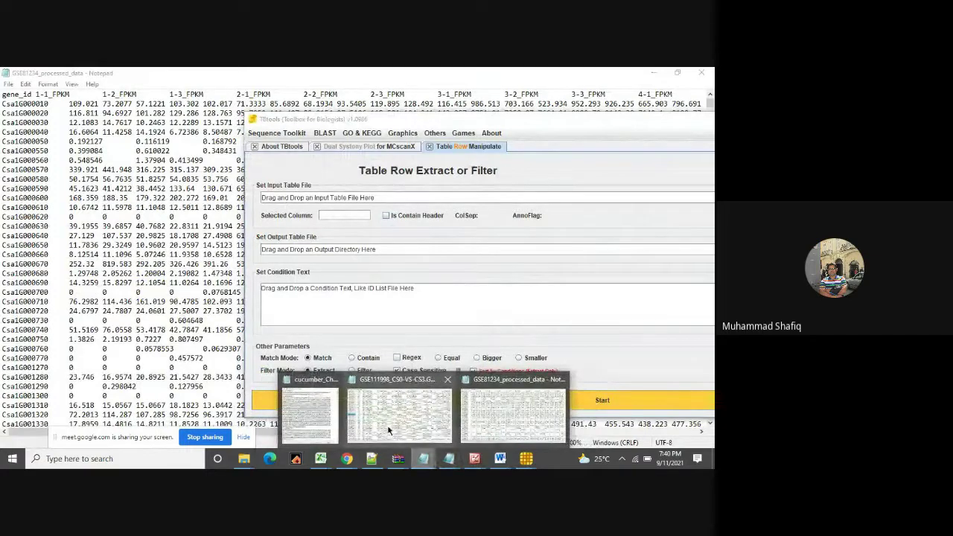
{"action": "left_click", "coordinate": [490, 412]}
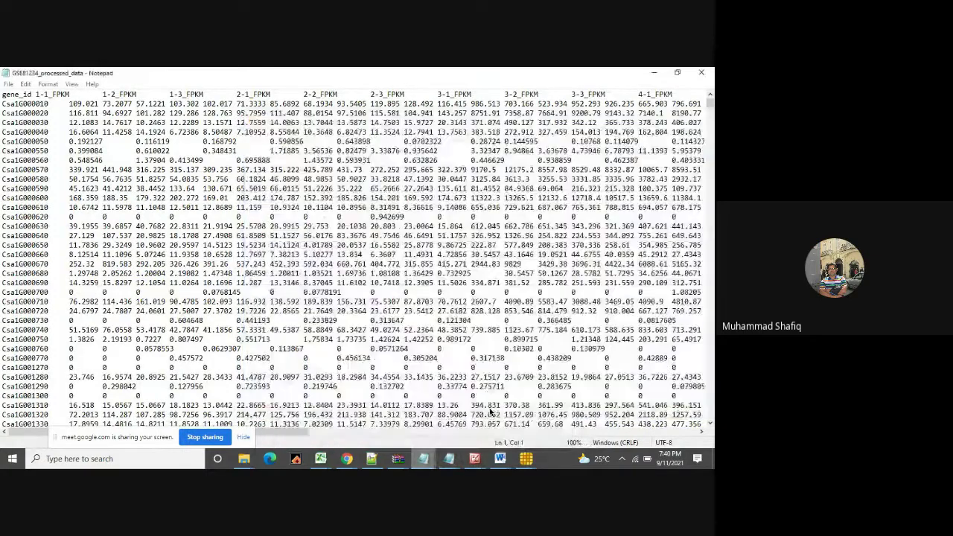
{"action": "left_click", "coordinate": [10, 84]}
{"action": "left_click", "coordinate": [30, 142]}
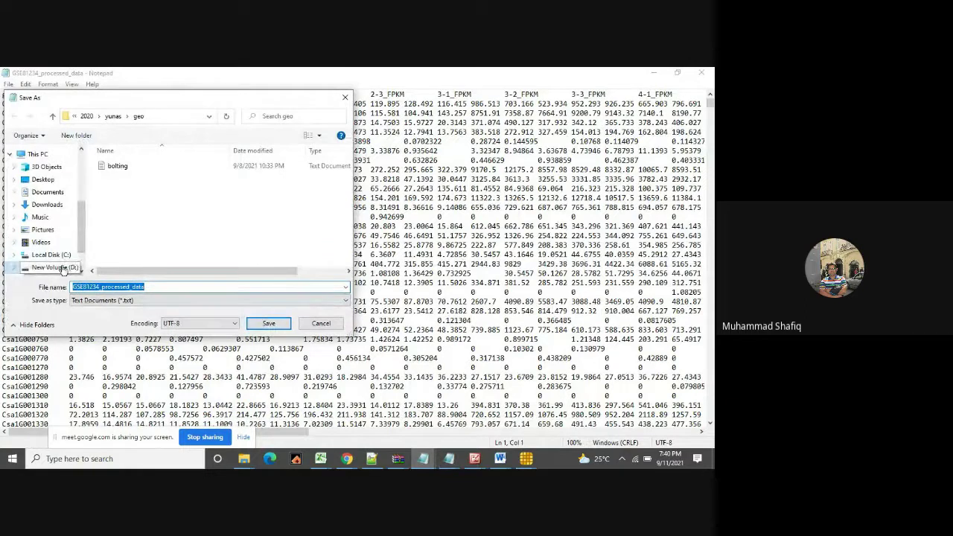
{"action": "left_click", "coordinate": [66, 267]}
{"action": "left_click", "coordinate": [112, 191]}
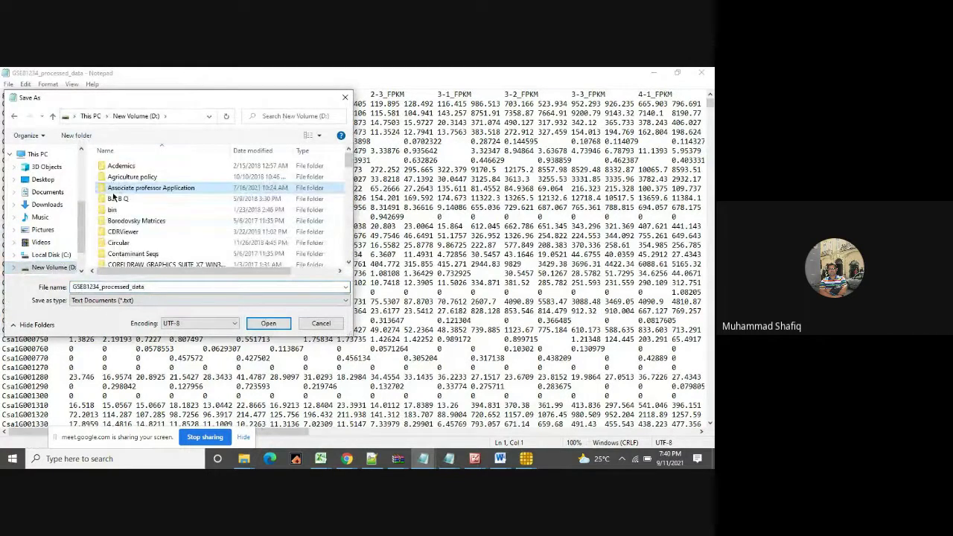
{"action": "scroll", "coordinate": [112, 195], "scroll_direction": "down", "scroll_amount": 5}
{"action": "double_click", "coordinate": [114, 191]}
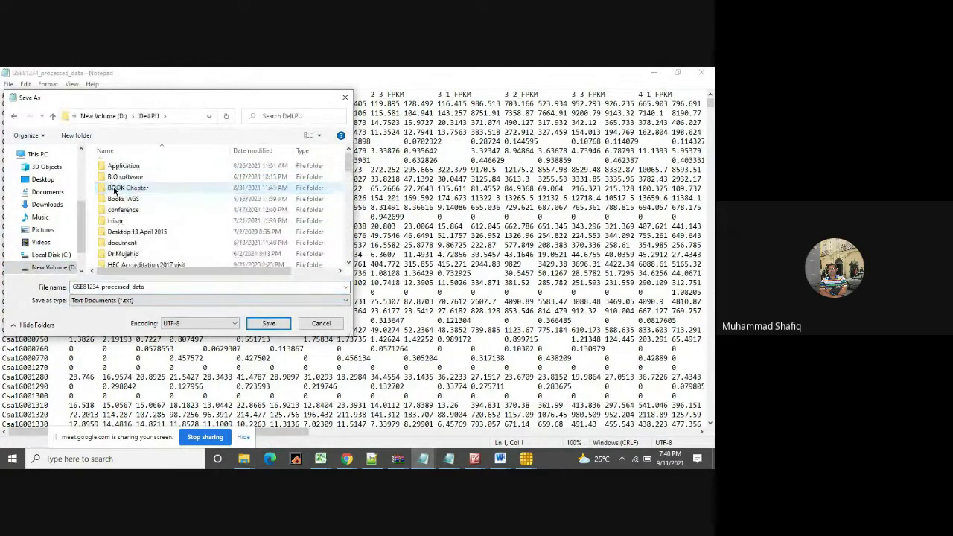
{"action": "double_click", "coordinate": [120, 232]}
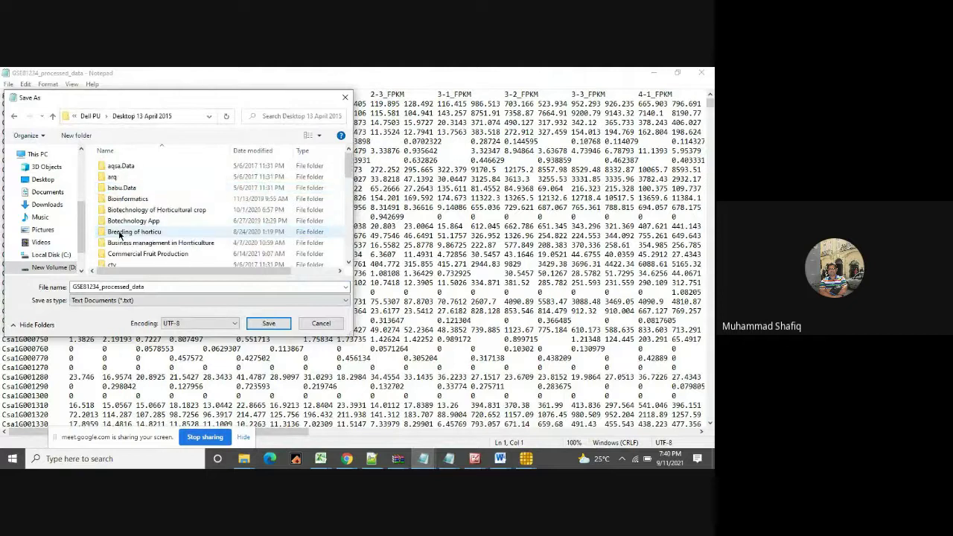
{"action": "key", "text": "i"}
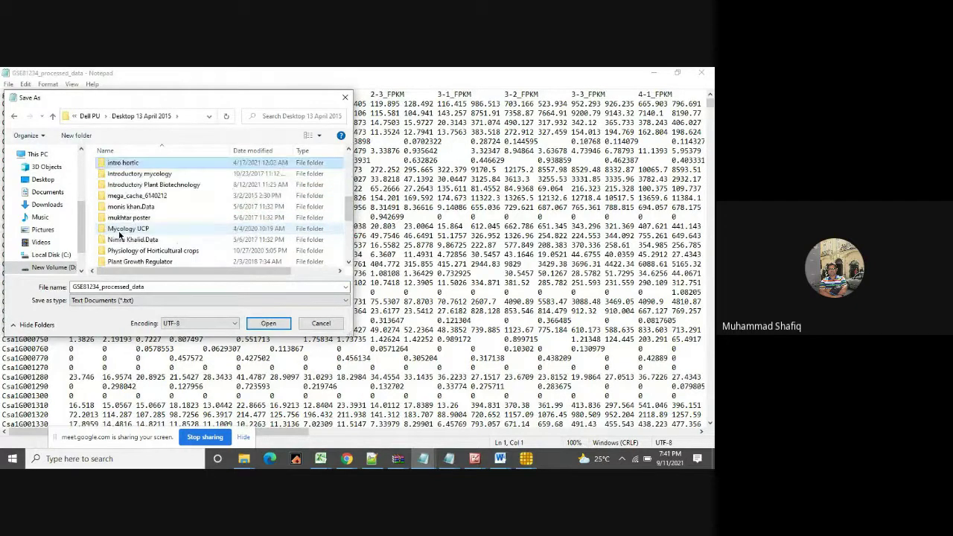
{"action": "double_click", "coordinate": [152, 186]}
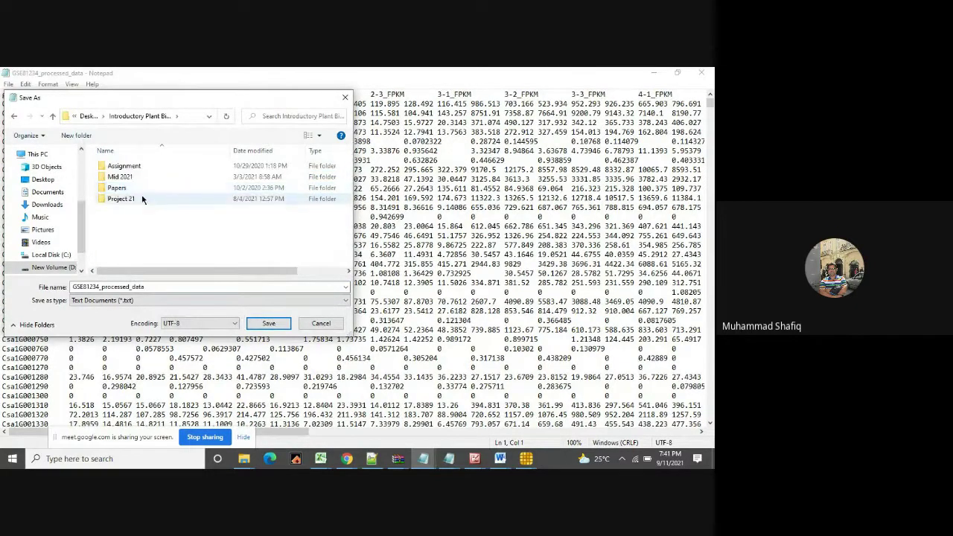
{"action": "double_click", "coordinate": [138, 198]}
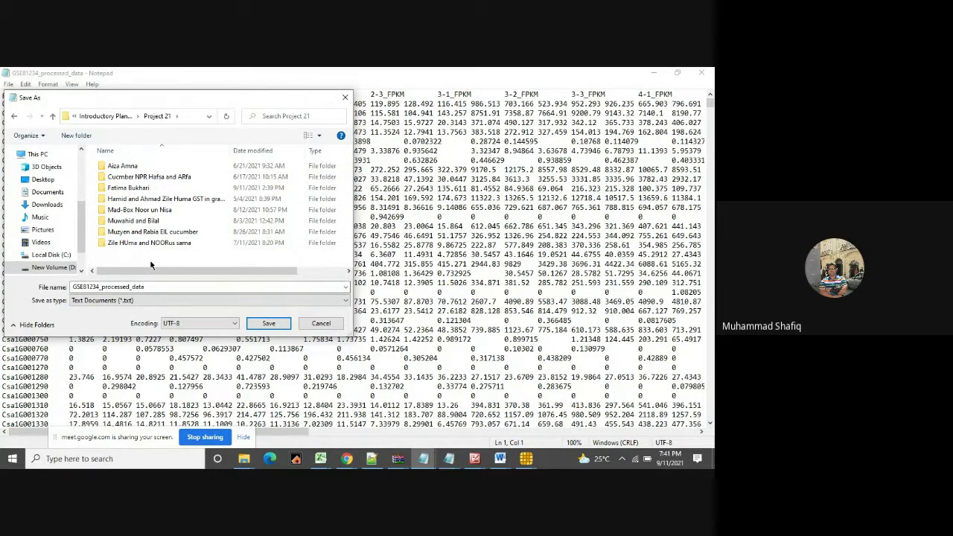
{"action": "left_click", "coordinate": [53, 117]}
{"action": "left_click", "coordinate": [53, 118]}
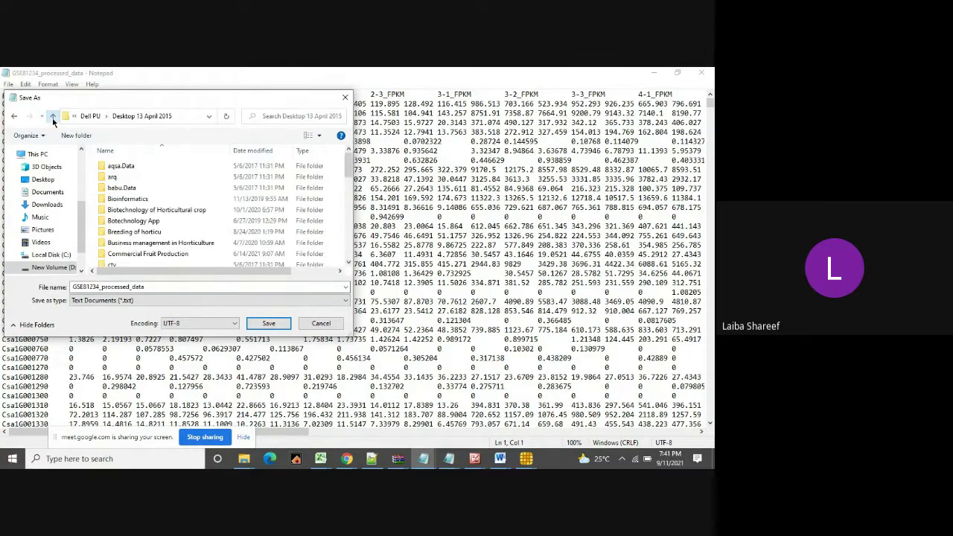
{"action": "left_click", "coordinate": [52, 117]}
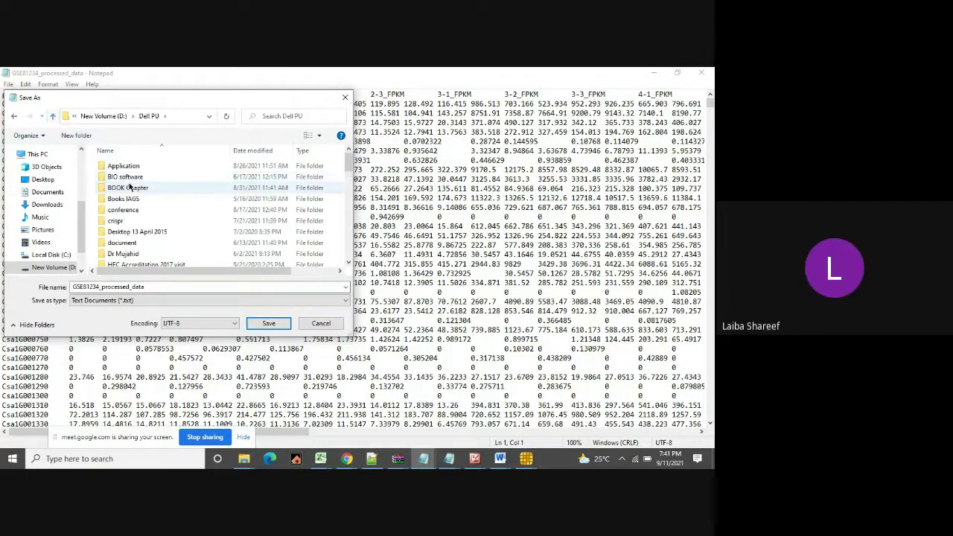
Browse the save location to the ICS project folder inside UG student > Cucumber.
{"action": "scroll", "coordinate": [129, 193], "scroll_direction": "down", "scroll_amount": 5}
{"action": "left_click", "coordinate": [126, 217]}
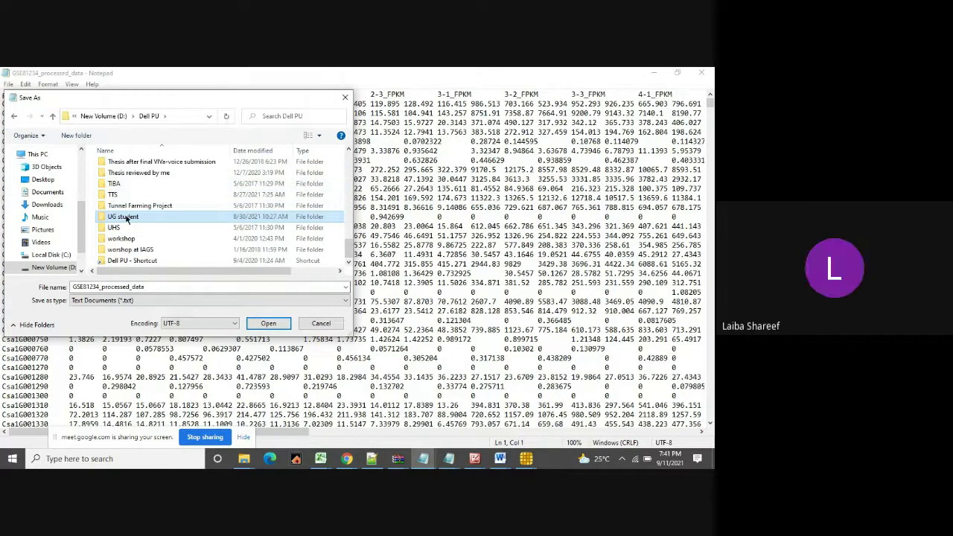
{"action": "double_click", "coordinate": [125, 217]}
{"action": "double_click", "coordinate": [125, 178]}
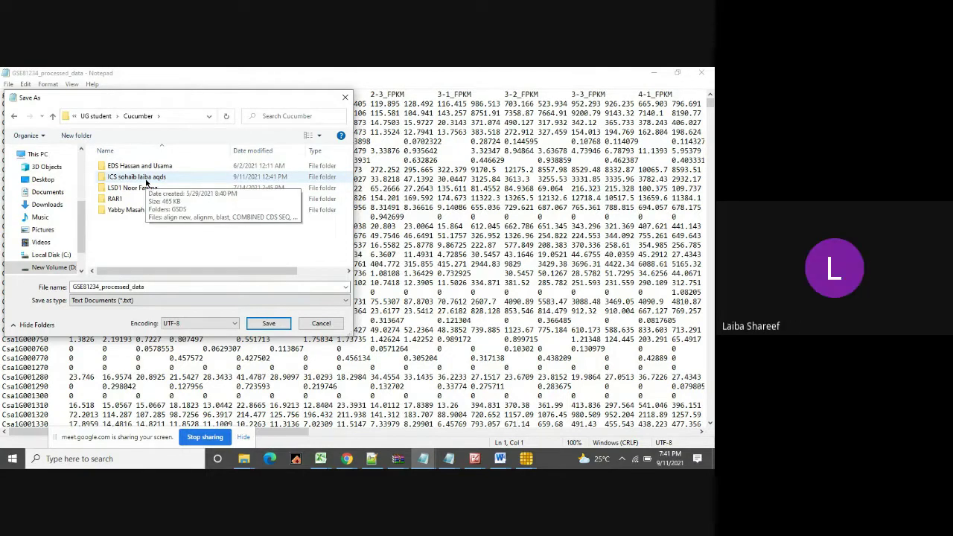
{"action": "double_click", "coordinate": [146, 180]}
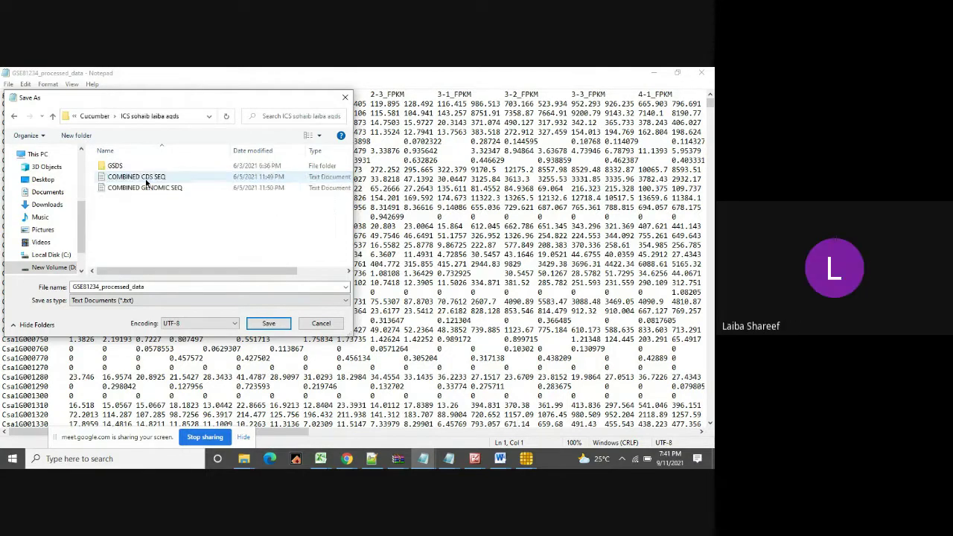
Create a folder named "ncbi geo" in the ICS project folder and save the GSE81234_processed_data text file in it.
{"action": "left_click", "coordinate": [75, 140]}
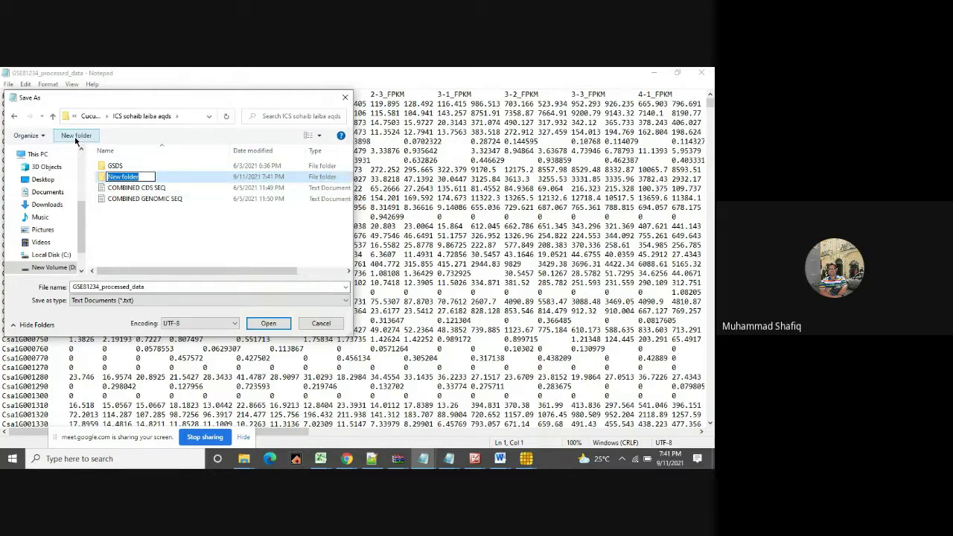
{"action": "type", "text": "ncbi geo"}
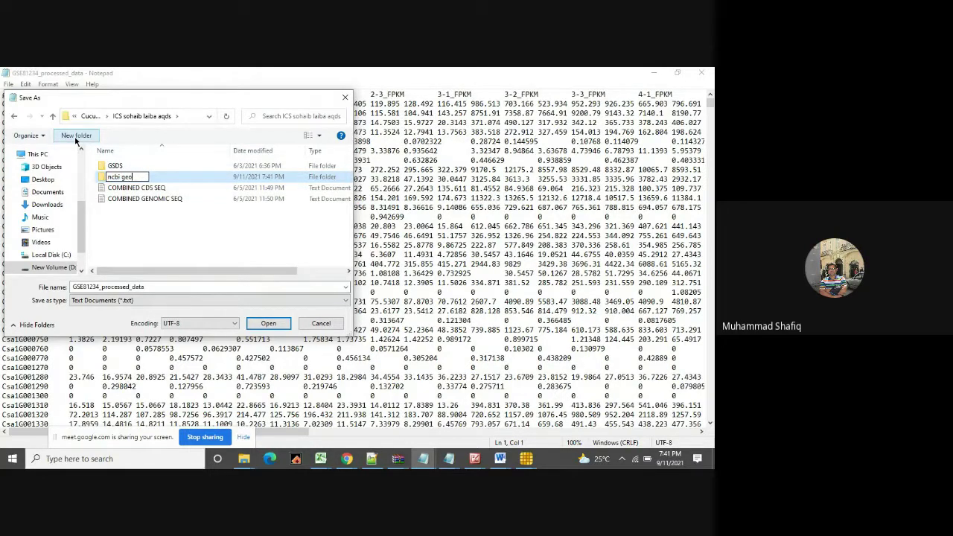
{"action": "key", "text": "Return"}
{"action": "double_click", "coordinate": [100, 178]}
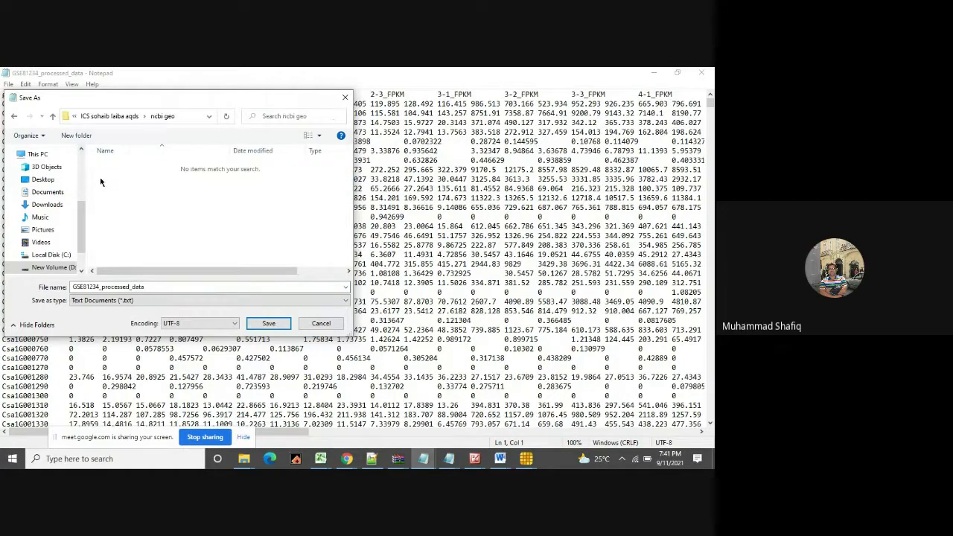
{"action": "left_click", "coordinate": [268, 323]}
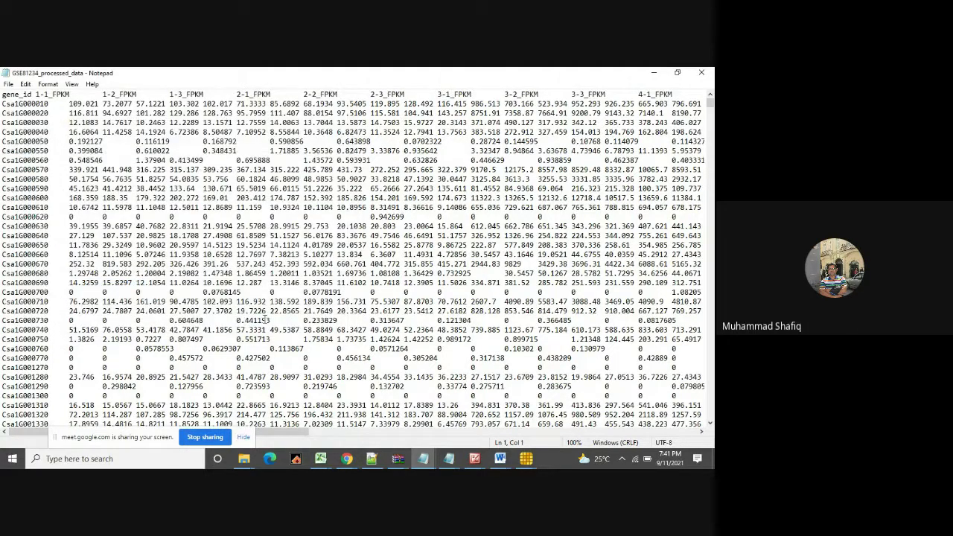
Switch to File Explorer and open the ncbi geo folder under Dell PU > UG student > Cucumber > the ICS project folder.
{"action": "left_click", "coordinate": [654, 72]}
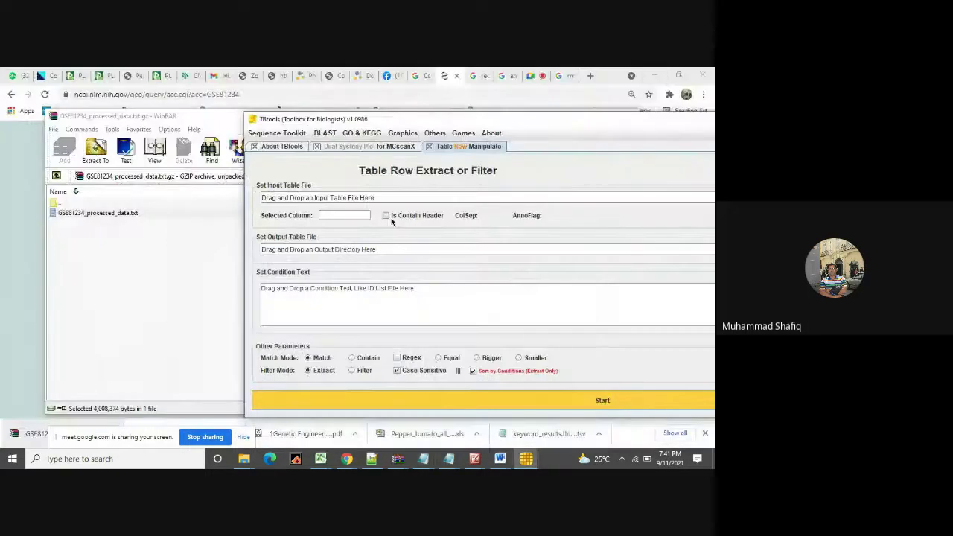
{"action": "left_click", "coordinate": [20, 233]}
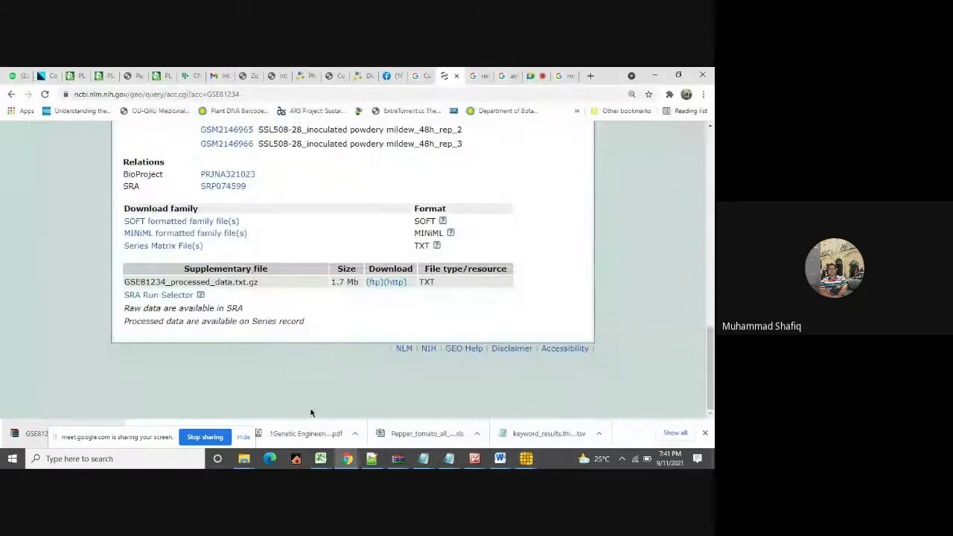
{"action": "mouse_move", "coordinate": [244, 459]}
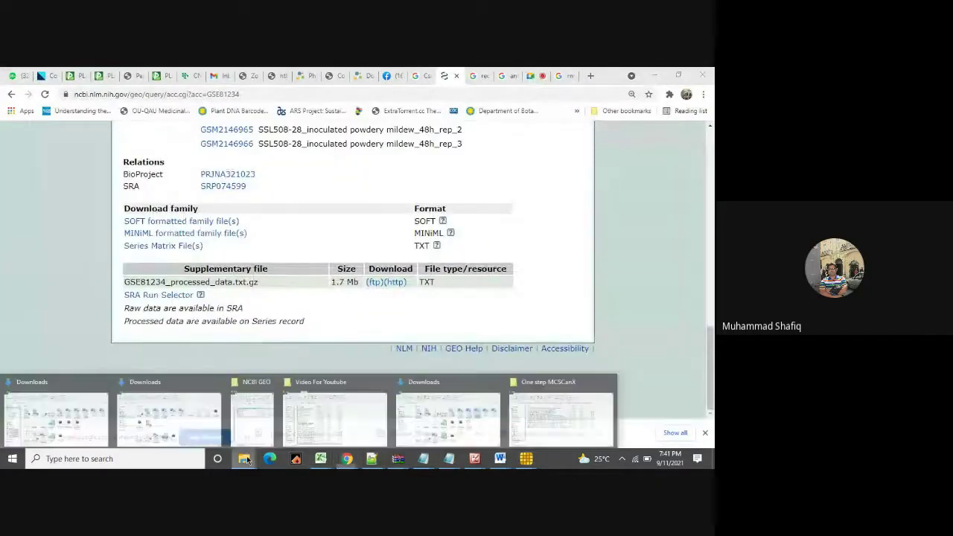
{"action": "left_click", "coordinate": [542, 423]}
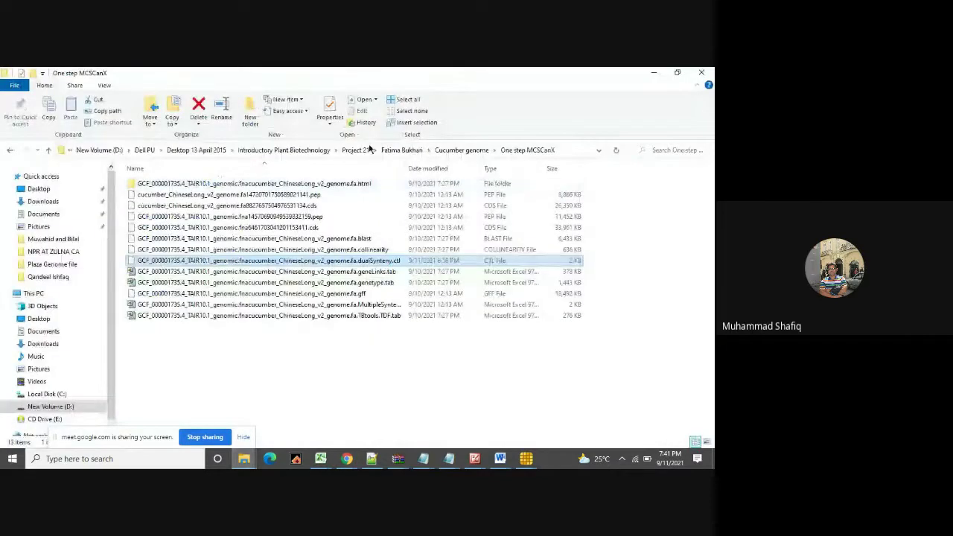
{"action": "left_click", "coordinate": [144, 150]}
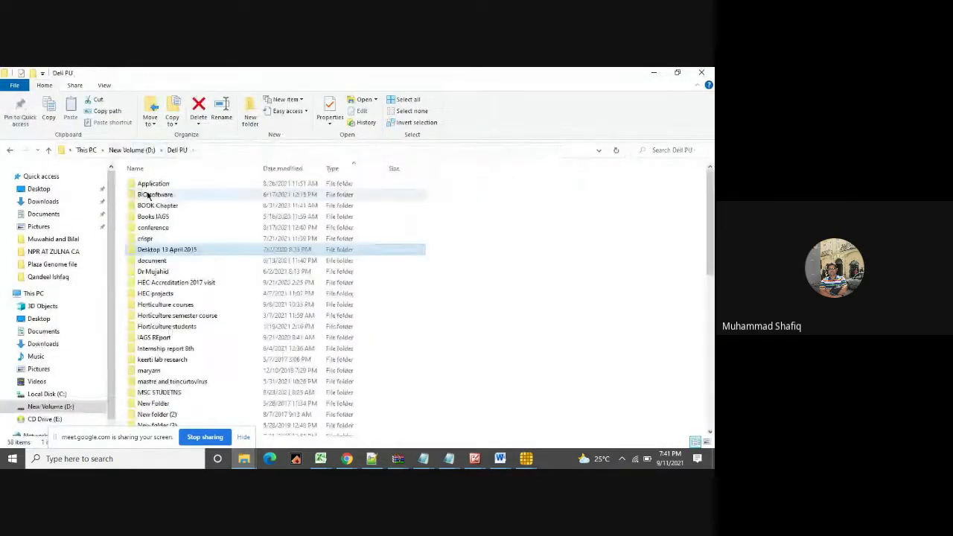
{"action": "scroll", "coordinate": [148, 195], "scroll_direction": "down", "scroll_amount": 10}
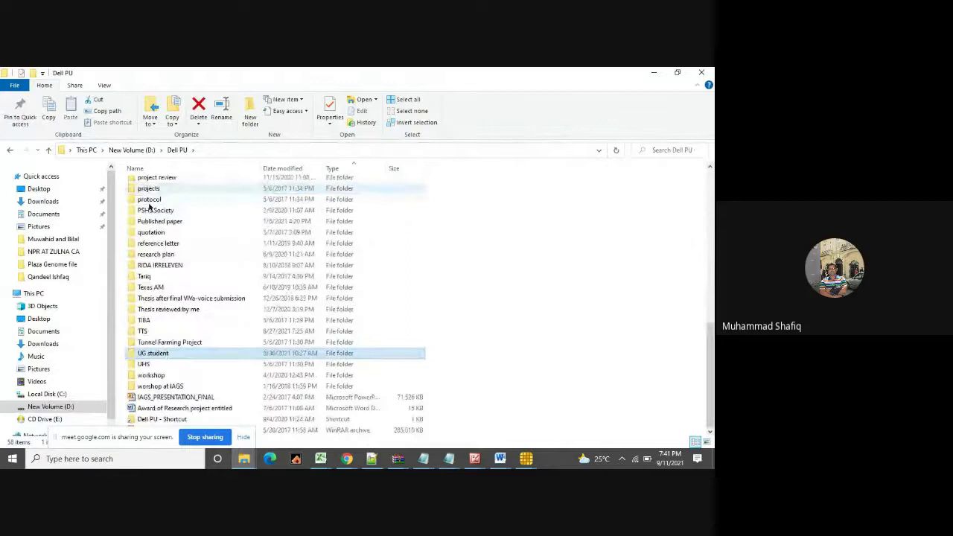
{"action": "double_click", "coordinate": [152, 356]}
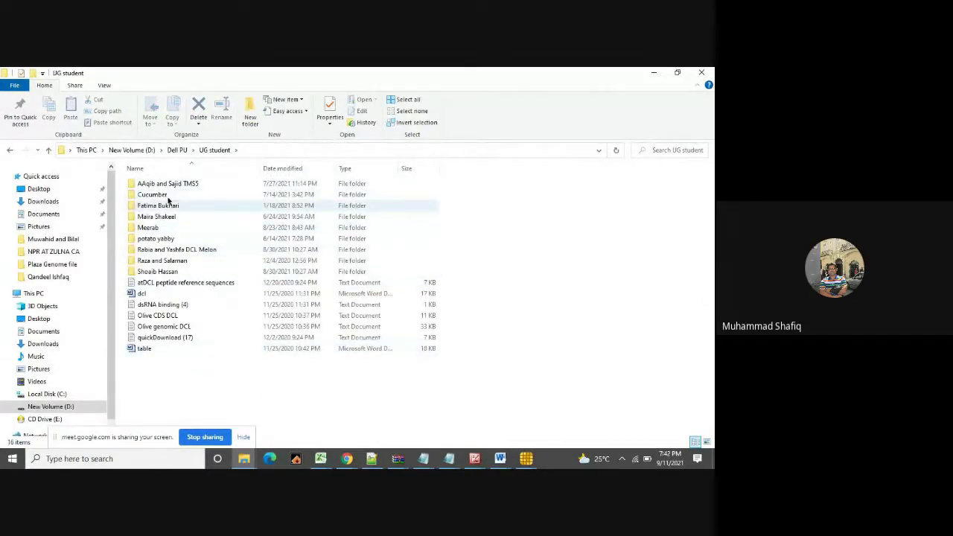
{"action": "double_click", "coordinate": [153, 195]}
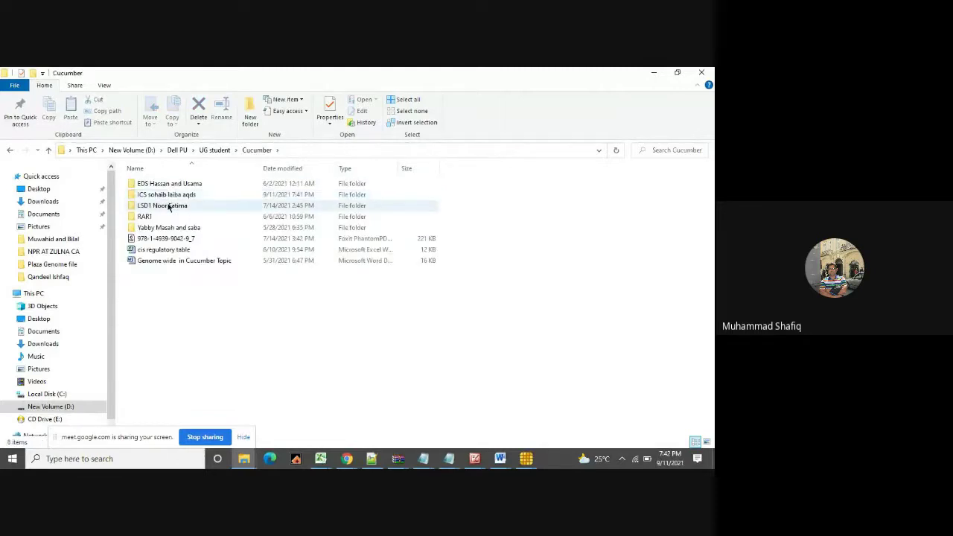
{"action": "double_click", "coordinate": [169, 194]}
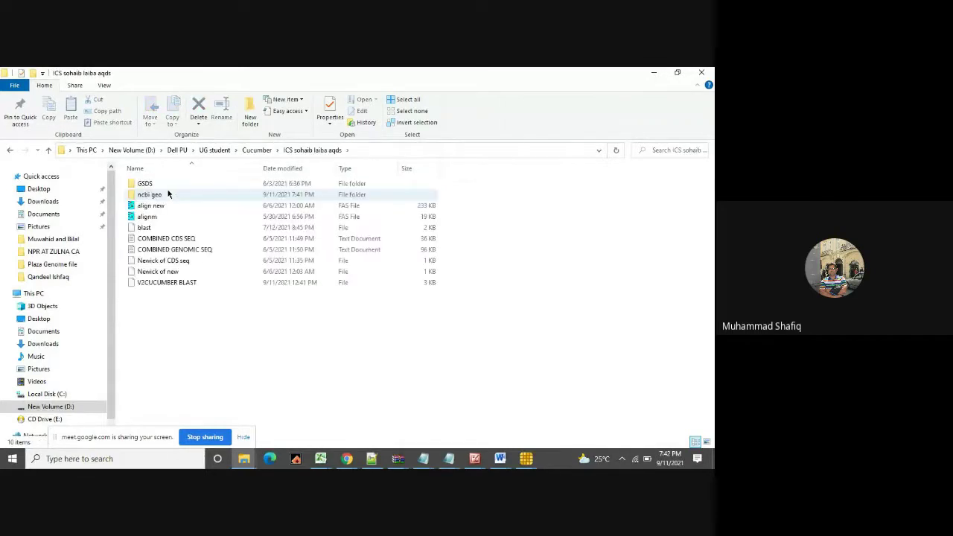
{"action": "double_click", "coordinate": [154, 195]}
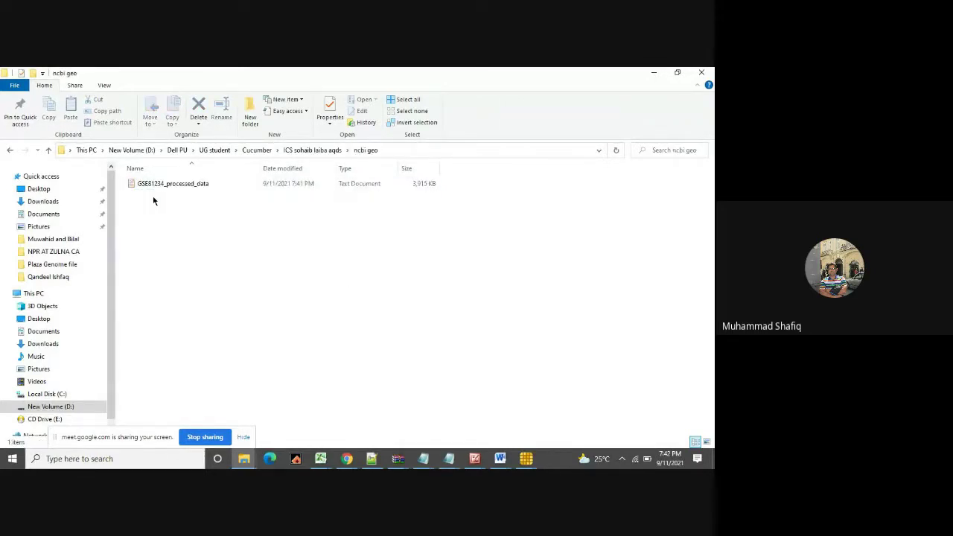
Restore the ncbi geo folder window to a smaller size and arrange it beside the TBtools window.
{"action": "left_click", "coordinate": [676, 73]}
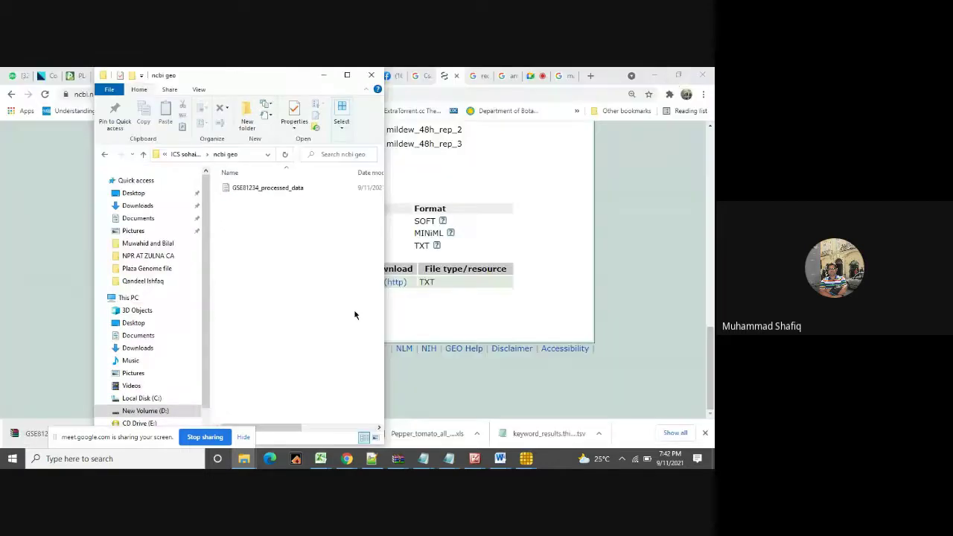
{"action": "mouse_move", "coordinate": [525, 458]}
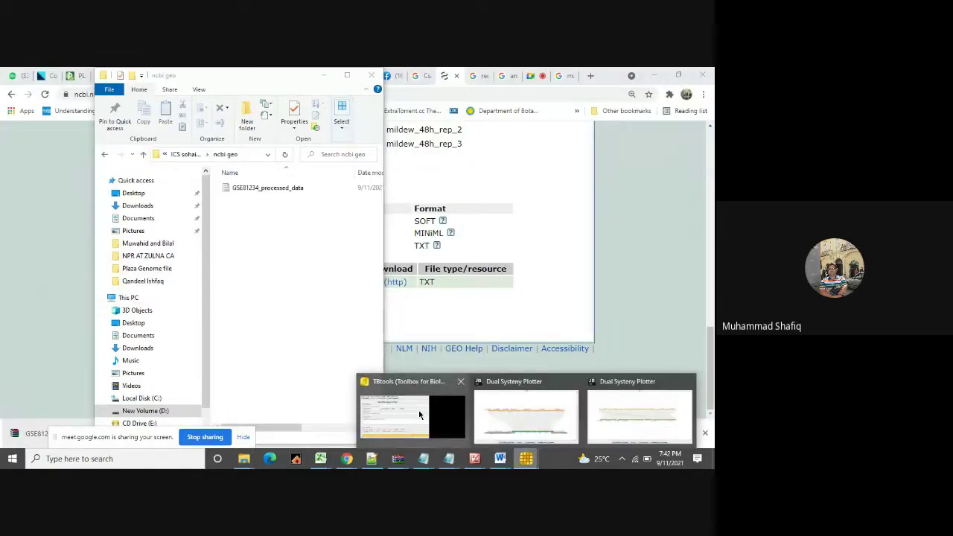
{"action": "left_click", "coordinate": [419, 415]}
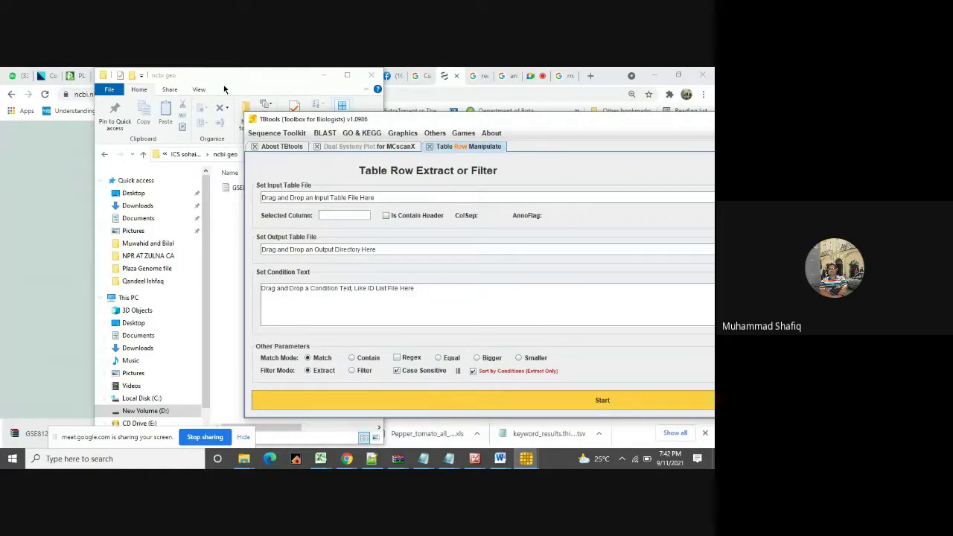
{"action": "left_click_drag", "start_coordinate": [231, 82], "coordinate": [90, 85]}
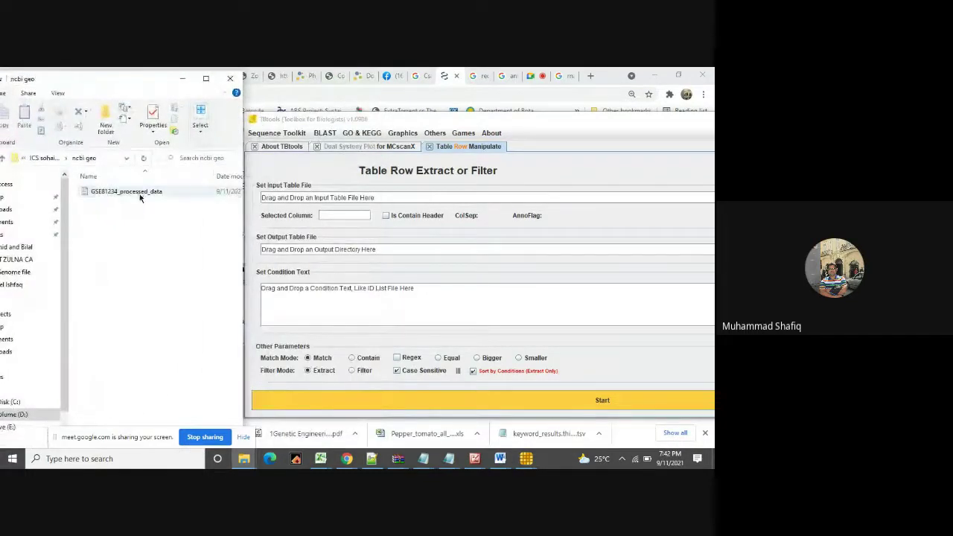
Load GSE81234_processed_data.txt as the input table, select the gene_id column (Column 0), and mark the table as containing a header.
{"action": "left_click_drag", "start_coordinate": [139, 198], "coordinate": [347, 205]}
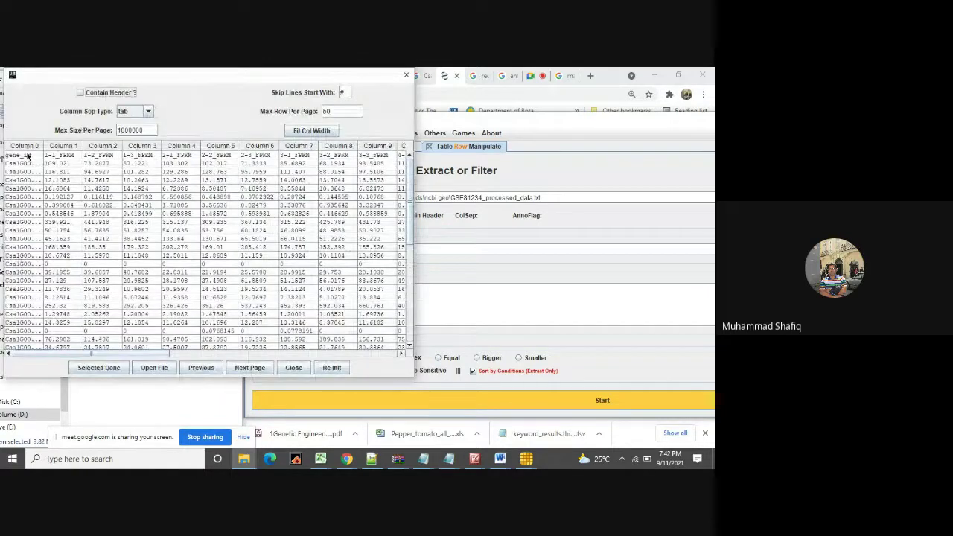
{"action": "left_click", "coordinate": [27, 155]}
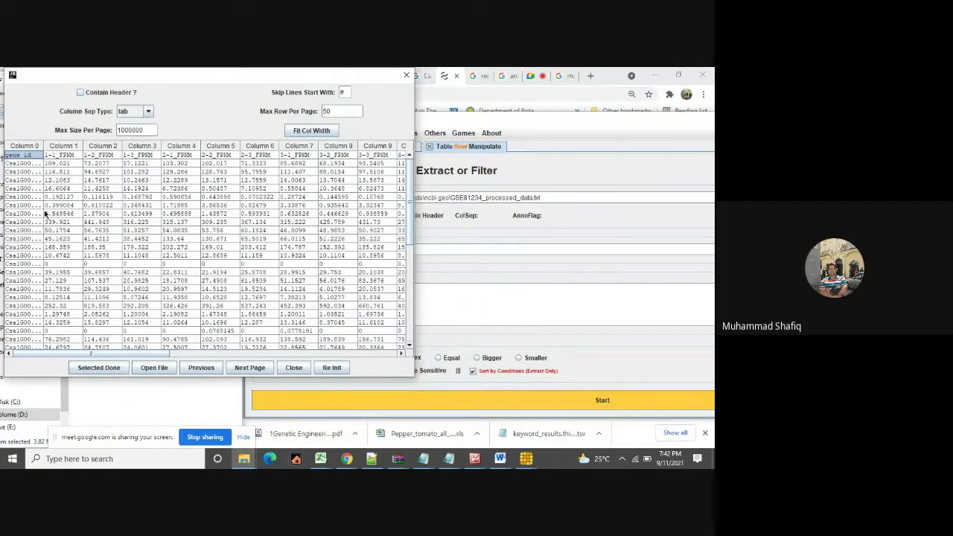
{"action": "left_click", "coordinate": [91, 369]}
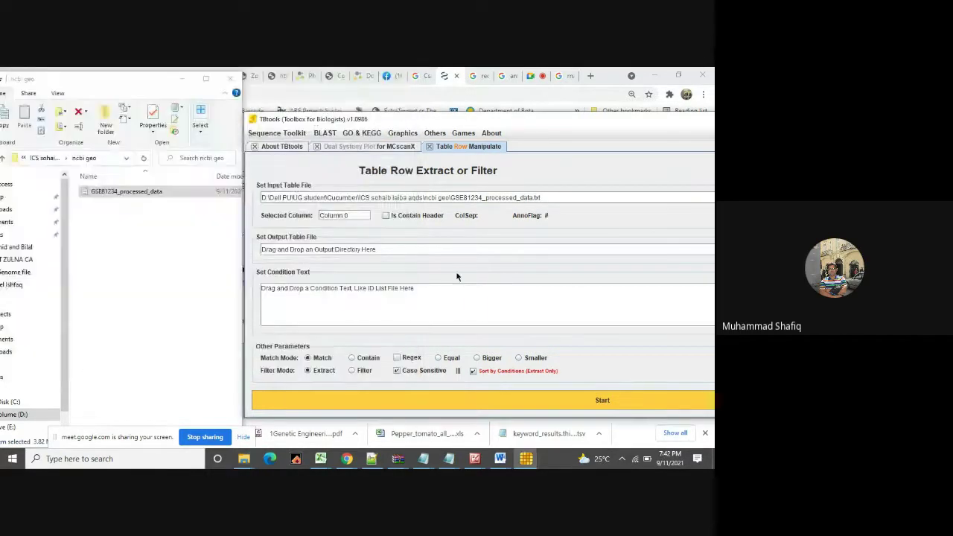
{"action": "left_click", "coordinate": [386, 216]}
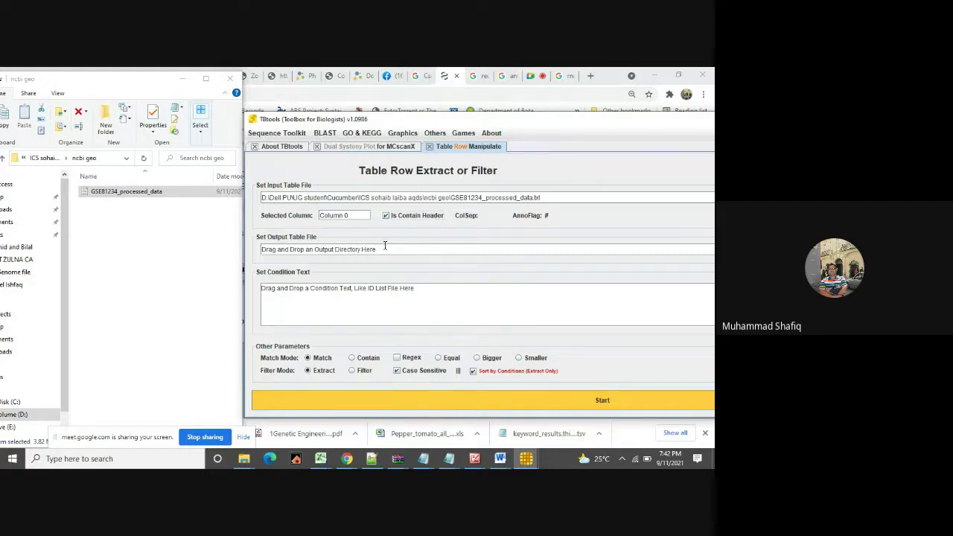
Replace the output table placeholder with the ncbi geo folder path and name the output file "powdery mildew".
{"action": "key", "text": "BackSpace"}
{"action": "key", "text": "BackSpace"}
{"action": "key", "text": "BackSpace"}
{"action": "key", "text": "BackSpace"}
{"action": "key", "text": "BackSpace"}
{"action": "key", "text": "BackSpace"}
{"action": "key", "text": "BackSpace"}
{"action": "key", "text": "BackSpace"}
{"action": "key", "text": "BackSpace"}
{"action": "key", "text": "BackSpace"}
{"action": "key", "text": "BackSpace"}
{"action": "key", "text": "BackSpace"}
{"action": "key", "text": "BackSpace"}
{"action": "key", "text": "BackSpace"}
{"action": "key", "text": "BackSpace"}
{"action": "key", "text": "BackSpace"}
{"action": "key", "text": "BackSpace"}
{"action": "key", "text": "BackSpace"}
{"action": "key", "text": "BackSpace"}
{"action": "key", "text": "BackSpace"}
{"action": "left_click_drag", "start_coordinate": [170, 192], "coordinate": [305, 247]}
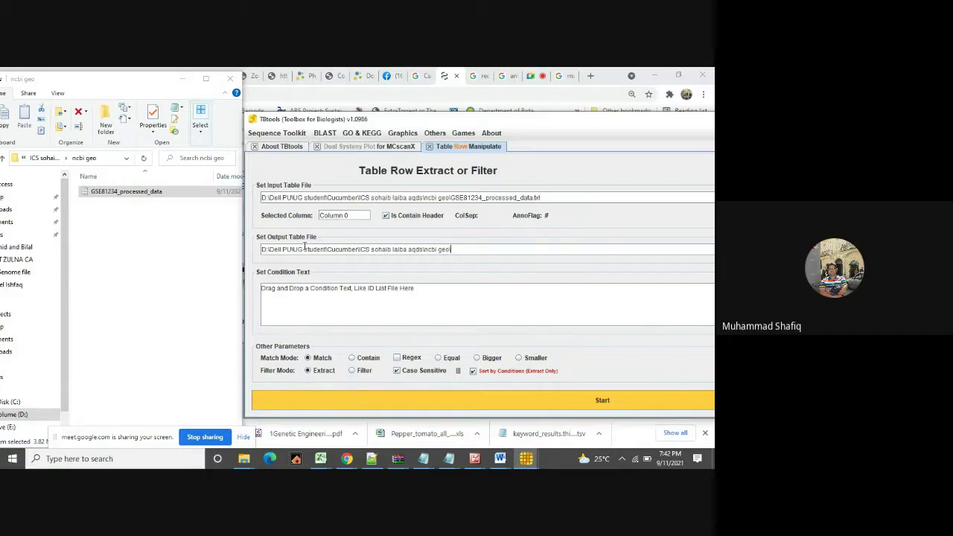
{"action": "type", "text": "wd"}
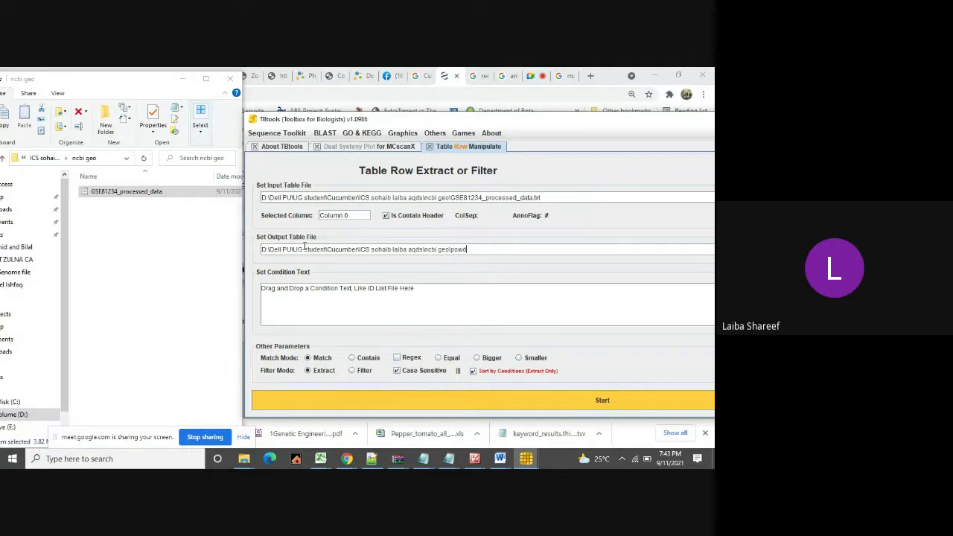
{"action": "type", "text": "ery mildew"}
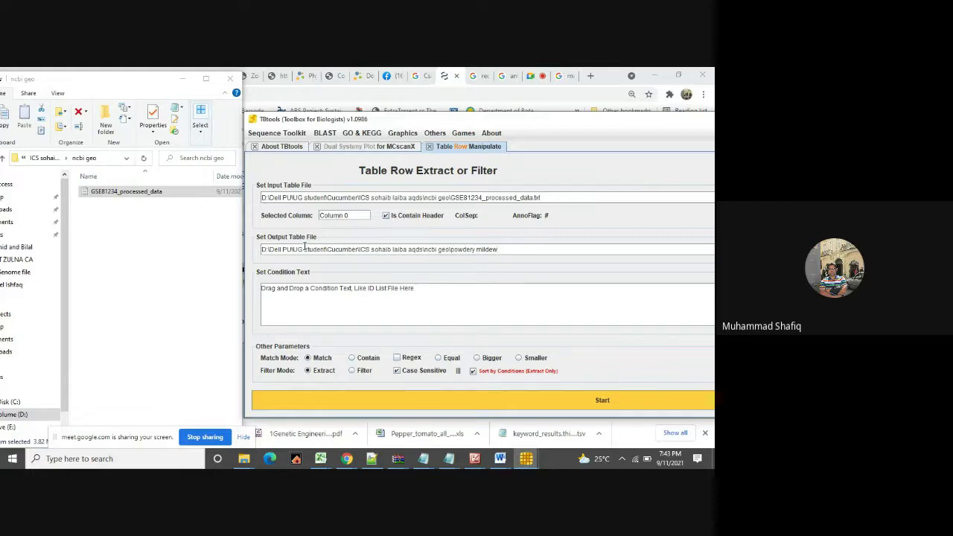
Clear the placeholder text from the condition text.
{"action": "left_click", "coordinate": [424, 297]}
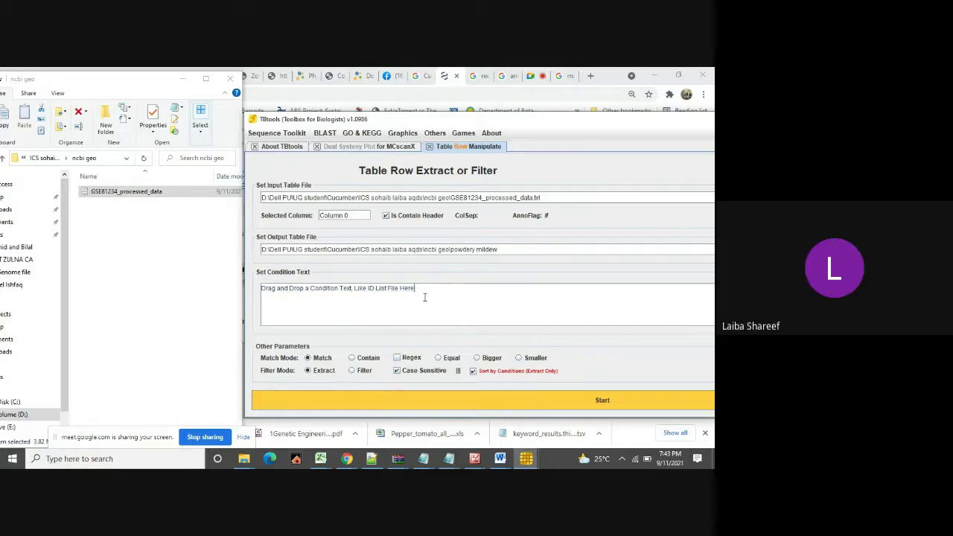
{"action": "key", "text": "BackSpace"}
{"action": "key", "text": "BackSpace"}
{"action": "key", "text": "BackSpace"}
{"action": "key", "text": "BackSpace"}
{"action": "key", "text": "BackSpace"}
{"action": "key", "text": "BackSpace"}
{"action": "key", "text": "BackSpace"}
{"action": "key", "text": "BackSpace"}
{"action": "key", "text": "BackSpace"}
{"action": "key", "text": "BackSpace"}
{"action": "key", "text": "BackSpace"}
{"action": "key", "text": "BackSpace"}
{"action": "key", "text": "BackSpace"}
{"action": "key", "text": "BackSpace"}
{"action": "key", "text": "BackSpace"}
{"action": "key", "text": "BackSpace"}
{"action": "key", "text": "BackSpace"}
{"action": "key", "text": "BackSpace"}
{"action": "key", "text": "BackSpace"}
{"action": "key", "text": "BackSpace"}
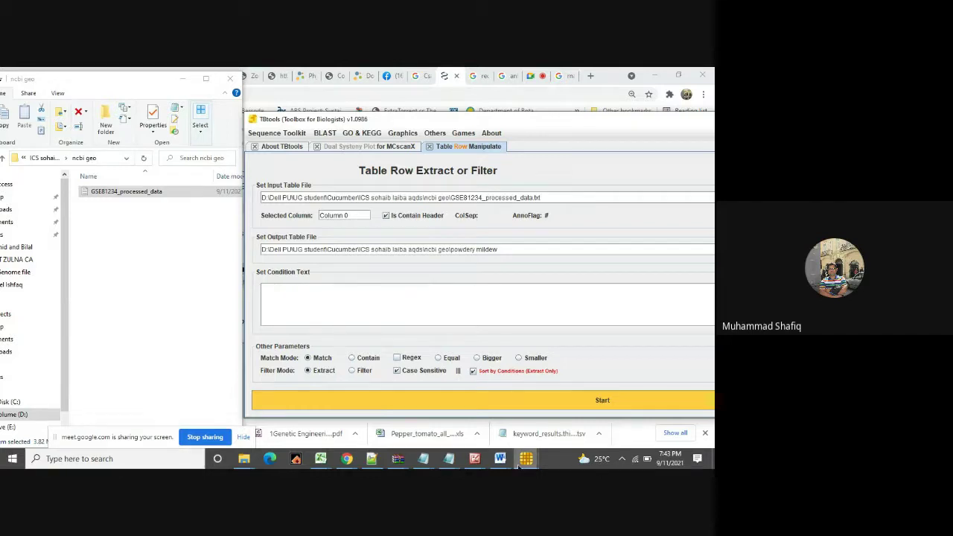
Copy the cucumber V2 gene IDs Csa6G011620.1, Csa1G008580.1, Csa5G623430.1 and Csa4G563190.1 from the Word table into the TBtools condition text.
{"action": "mouse_move", "coordinate": [499, 457]}
{"action": "left_click", "coordinate": [642, 422]}
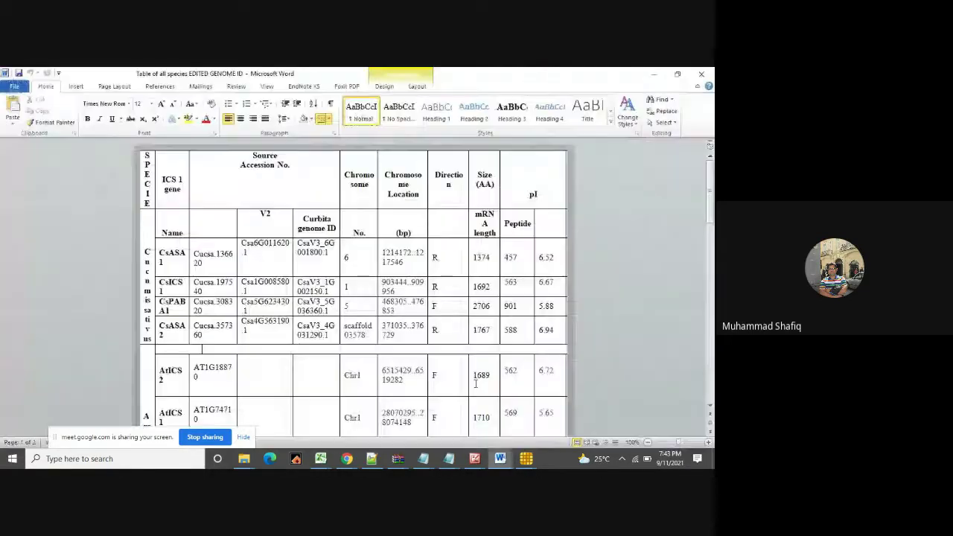
{"action": "double_click", "coordinate": [242, 253]}
{"action": "left_click_drag", "start_coordinate": [243, 252], "coordinate": [250, 325]}
{"action": "right_click", "coordinate": [260, 246]}
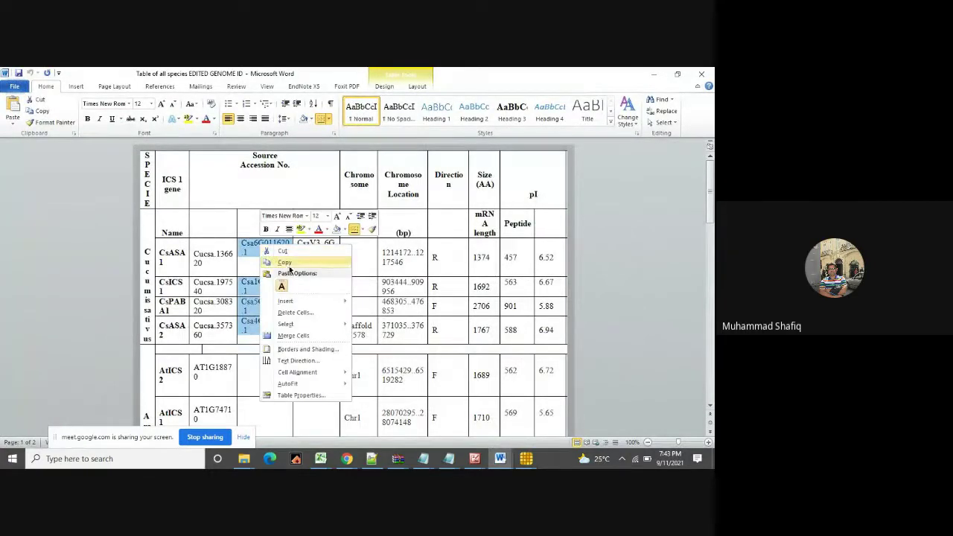
{"action": "left_click", "coordinate": [285, 262]}
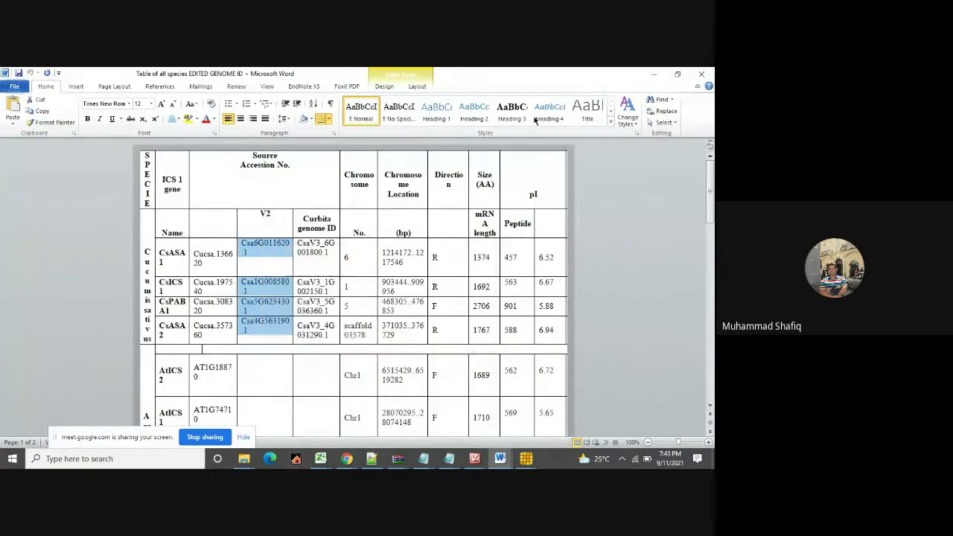
{"action": "left_click", "coordinate": [654, 74]}
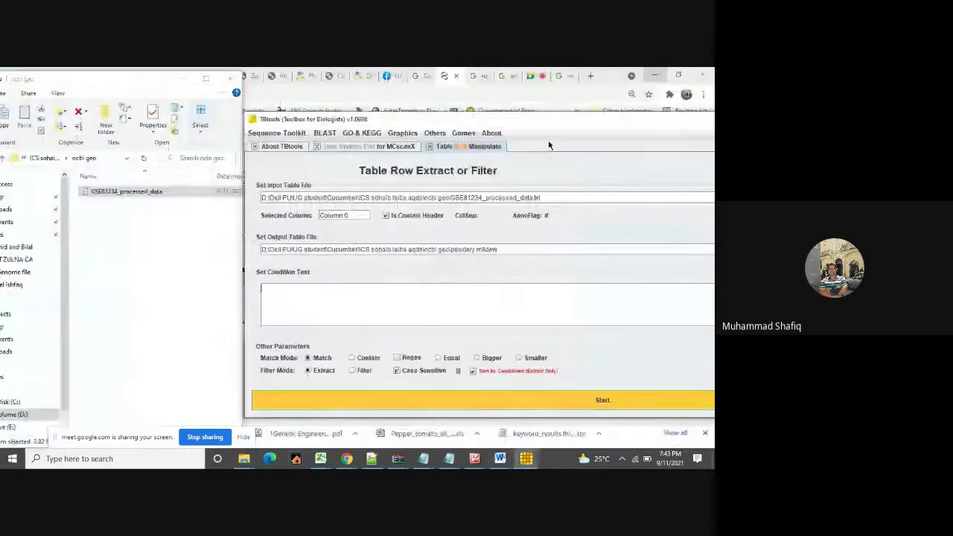
{"action": "left_click", "coordinate": [276, 301]}
{"action": "key", "text": "ctrl+v"}
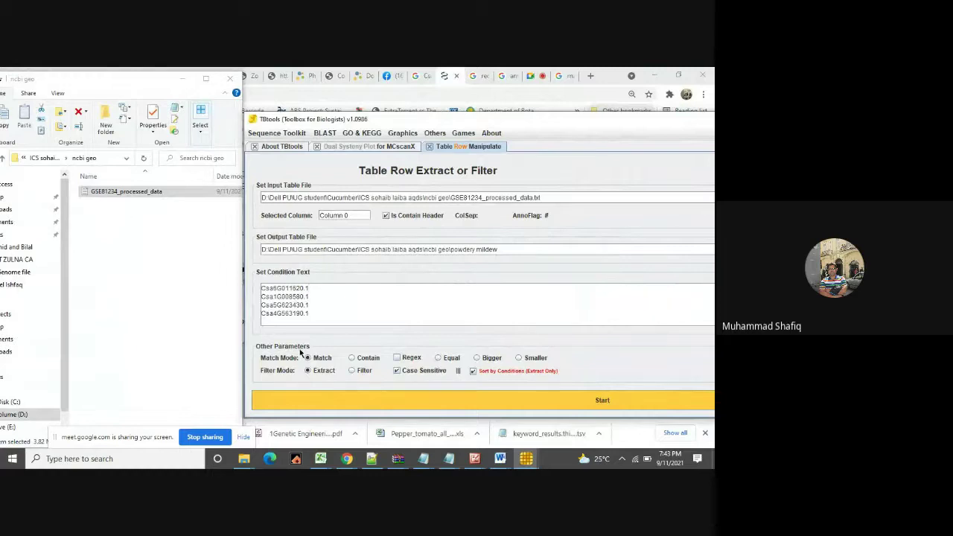
Remove the .1 suffix from all four gene IDs in the condition text and check the ID format in GSE81234_processed_data.
{"action": "key", "text": "BackSpace"}
{"action": "key", "text": "BackSpace"}
{"action": "key", "text": "BackSpace"}
{"action": "left_click", "coordinate": [316, 306]}
{"action": "left_click", "coordinate": [315, 311]}
{"action": "key", "text": "BackSpace"}
{"action": "left_click", "coordinate": [154, 192]}
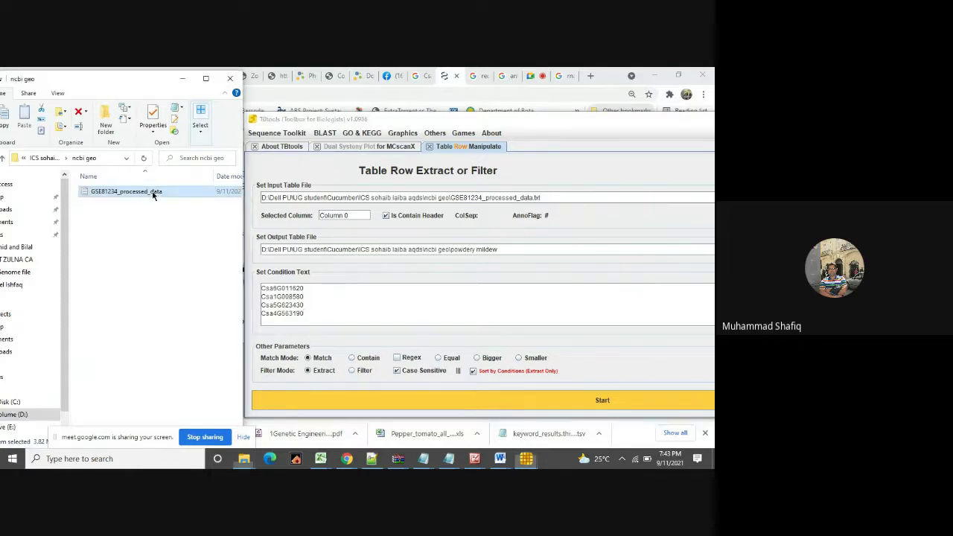
{"action": "double_click", "coordinate": [154, 192]}
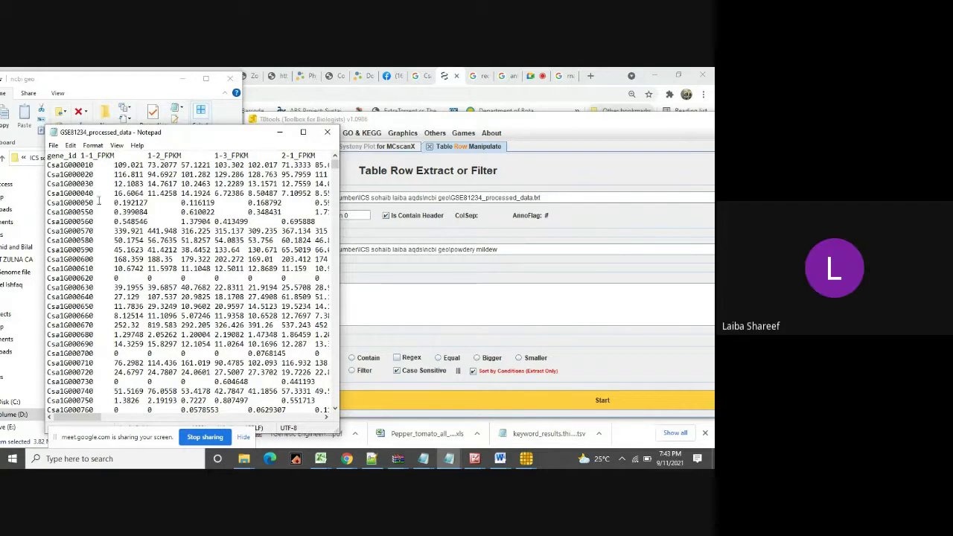
{"action": "left_click", "coordinate": [327, 132]}
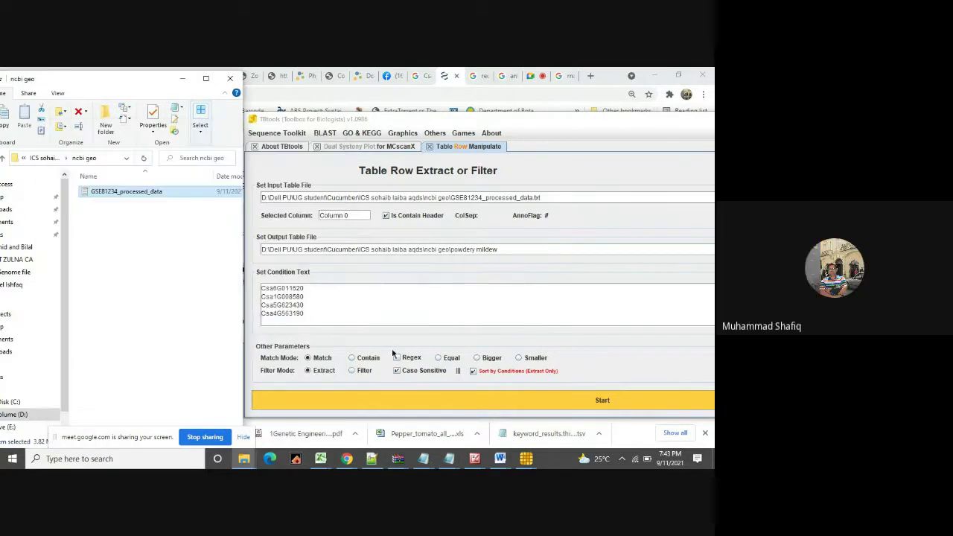
Run the row extraction on the selected column and open the resulting powdery mildew file in Notepad++.
{"action": "left_click", "coordinate": [383, 400]}
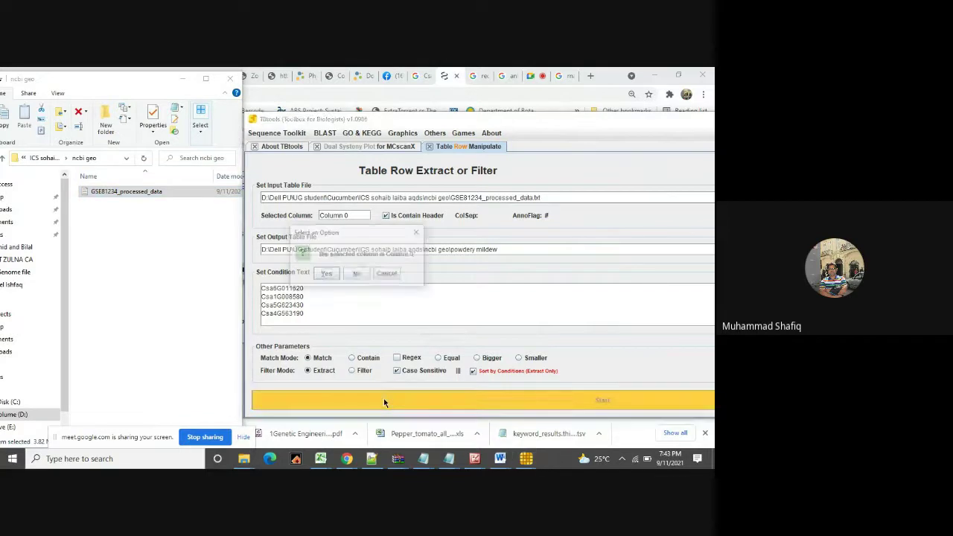
{"action": "left_click", "coordinate": [324, 274]}
{"action": "left_click", "coordinate": [344, 274]}
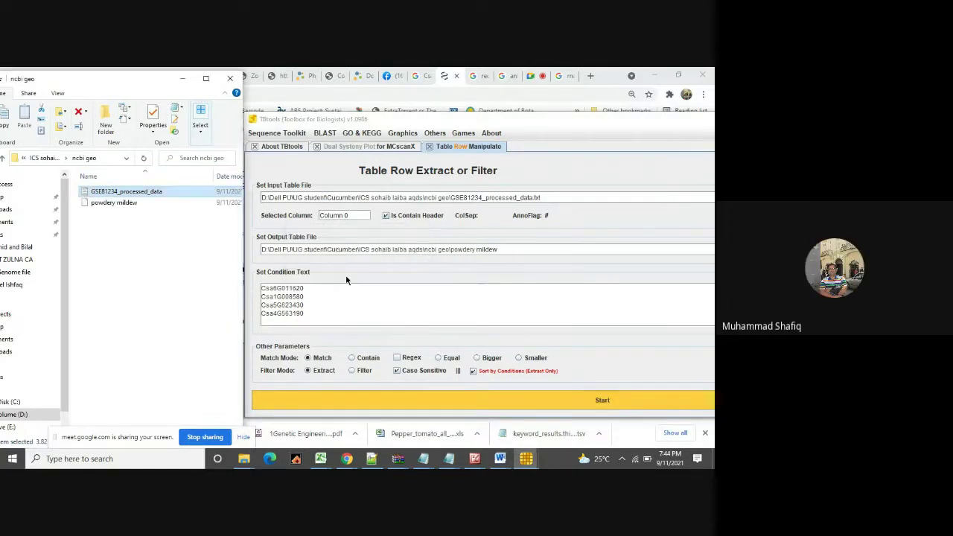
{"action": "left_click", "coordinate": [119, 203]}
{"action": "right_click", "coordinate": [118, 205]}
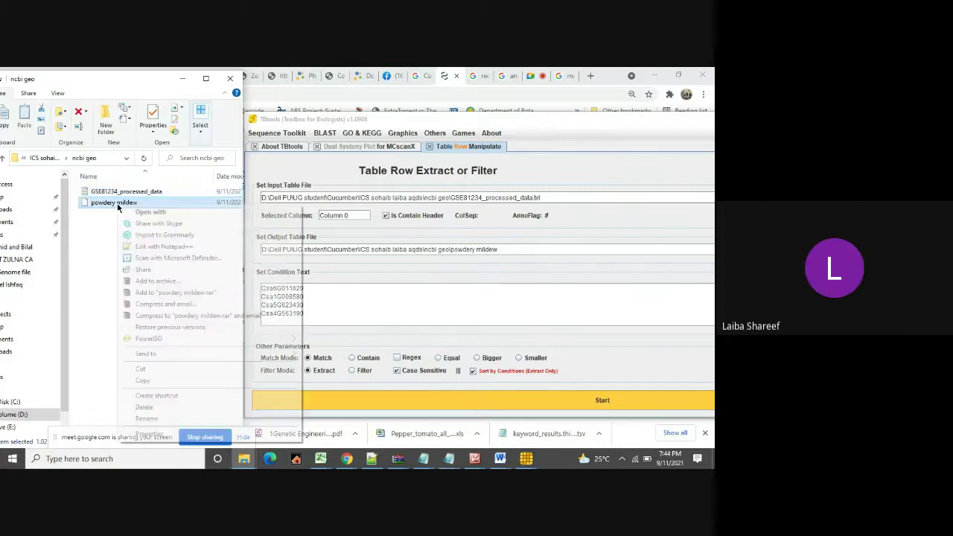
{"action": "left_click", "coordinate": [144, 247]}
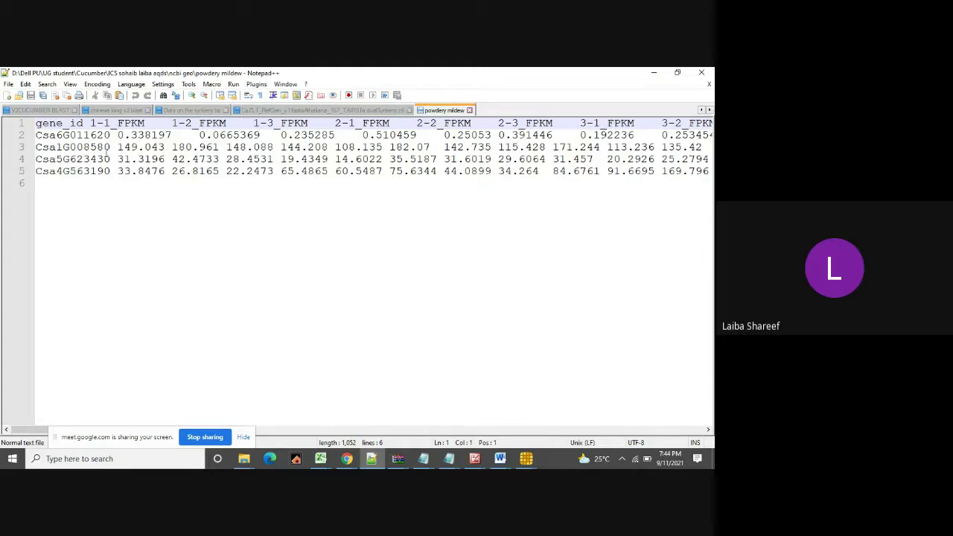
Check the cucumber genes in the Word table and copy the whole extracted table from Notepad++ into Excel's blank Book1 at cell A1.
{"action": "left_click", "coordinate": [499, 459]}
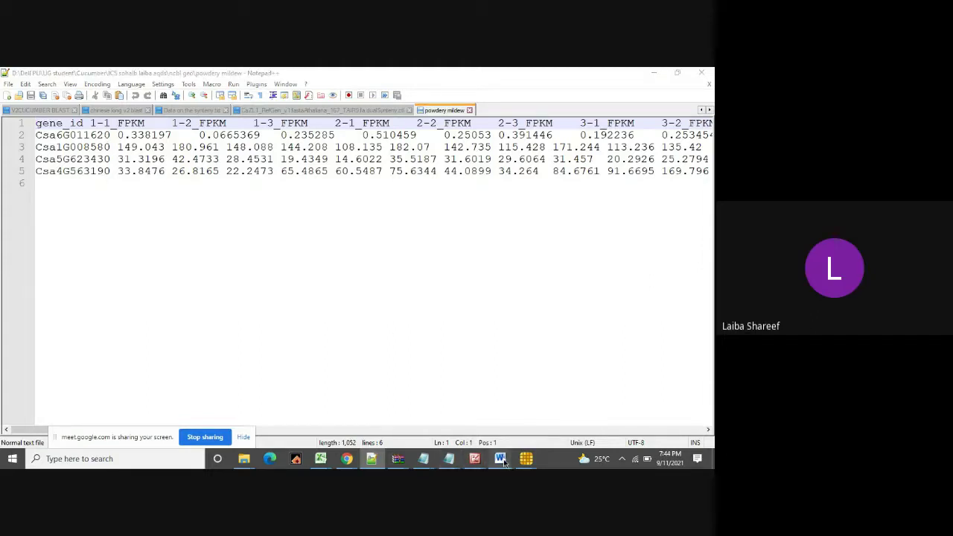
{"action": "left_click", "coordinate": [614, 417]}
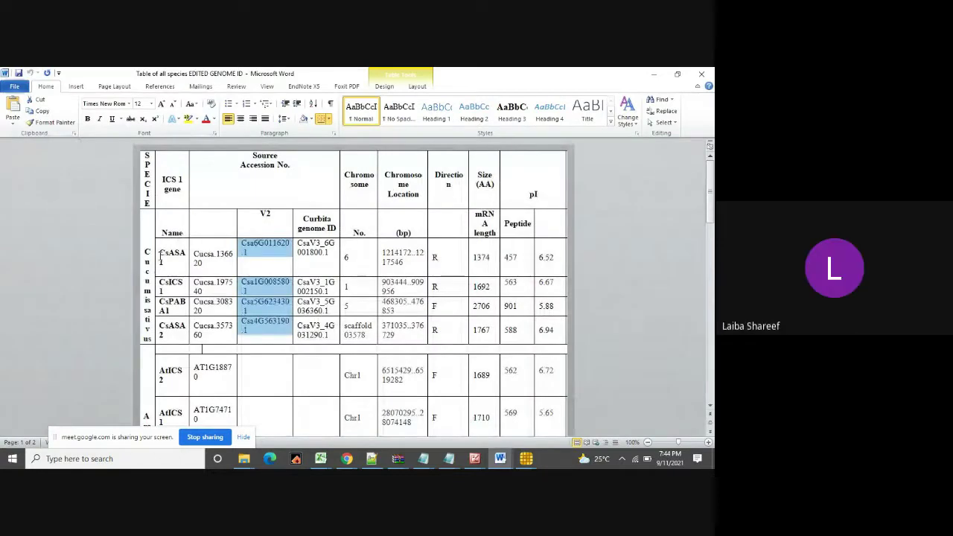
{"action": "double_click", "coordinate": [608, 74]}
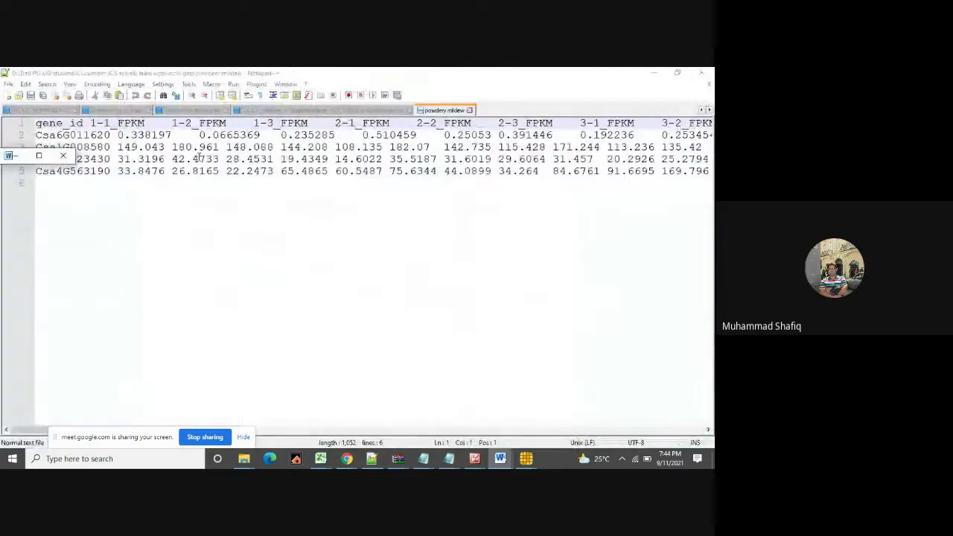
{"action": "left_click", "coordinate": [200, 155]}
{"action": "key", "text": "ctrl+a"}
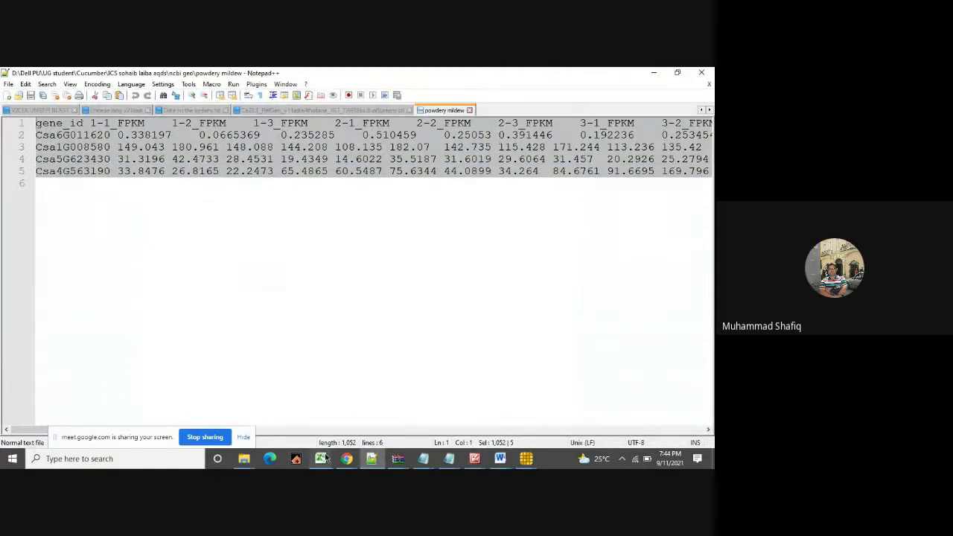
{"action": "mouse_move", "coordinate": [325, 457]}
{"action": "left_click", "coordinate": [436, 423]}
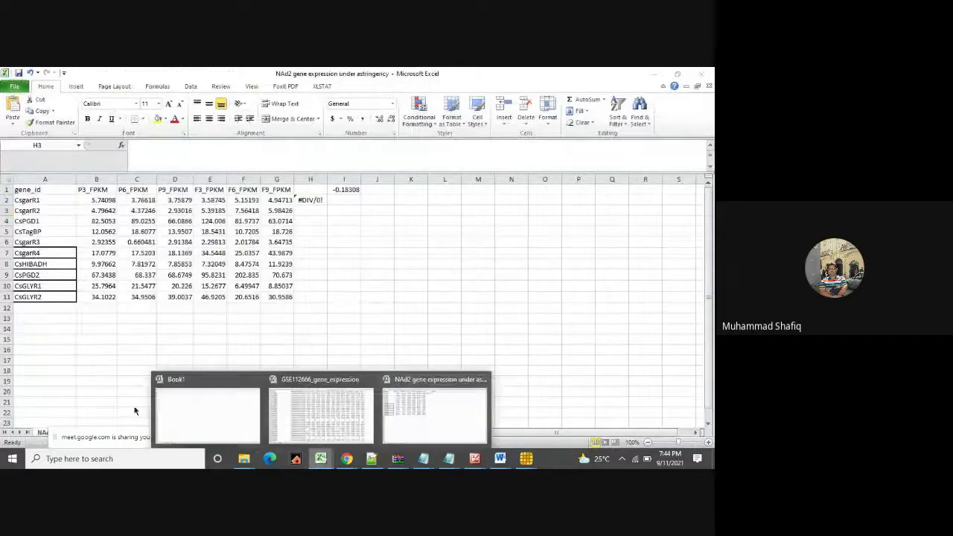
{"action": "left_click", "coordinate": [195, 402]}
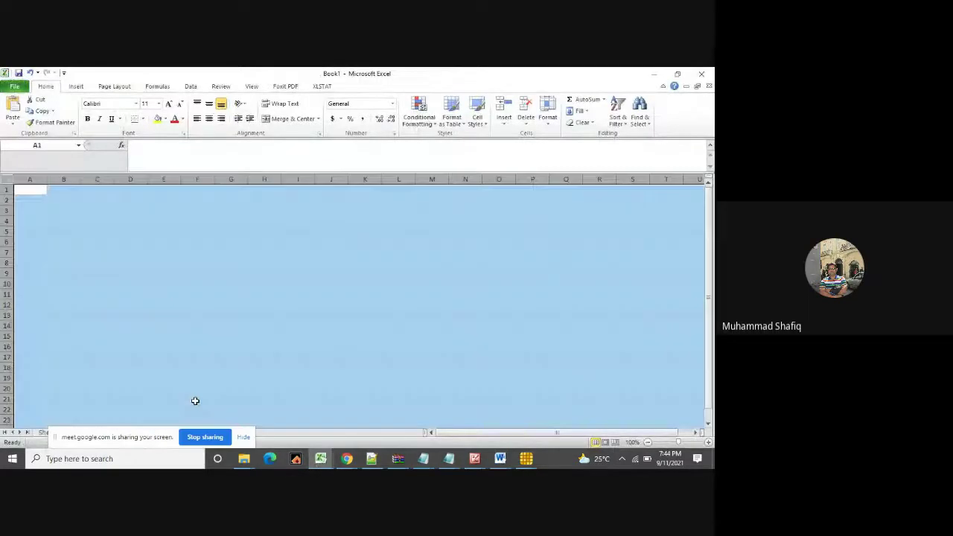
{"action": "left_click", "coordinate": [99, 392]}
{"action": "left_click", "coordinate": [34, 190]}
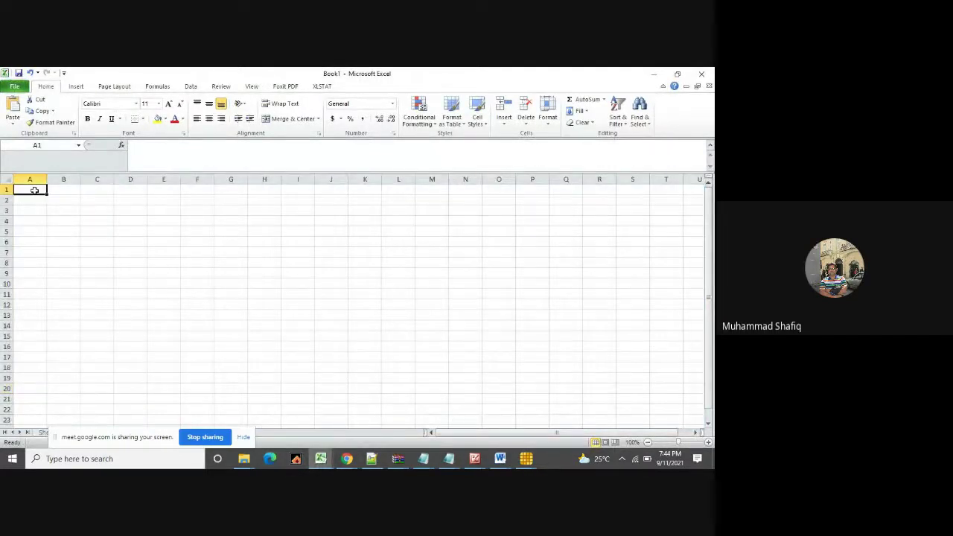
{"action": "key", "text": "ctrl+v"}
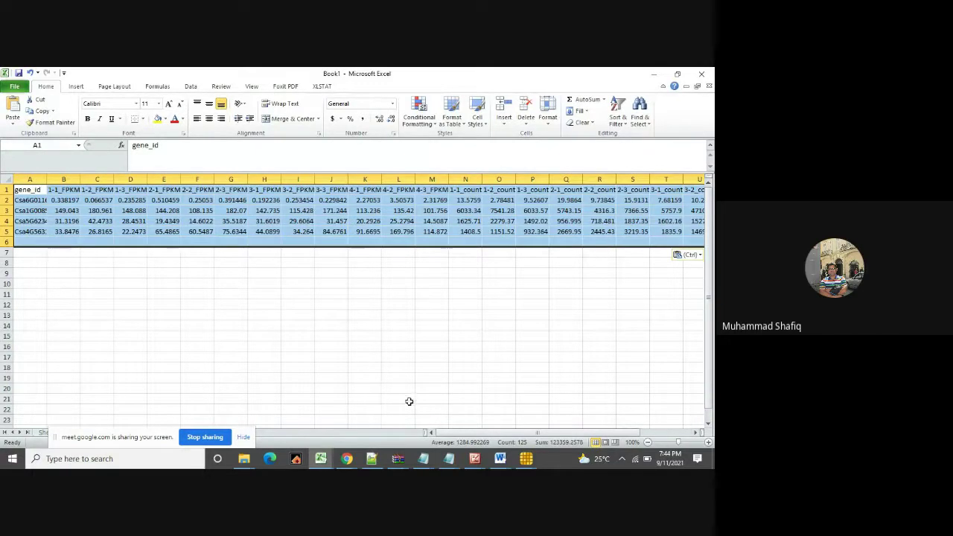
Replace the gene IDs in A2:A5 with the names CsASA1, CsICS1, CsPABA1 and CsASA2 copied from the Word species table.
{"action": "mouse_move", "coordinate": [498, 461]}
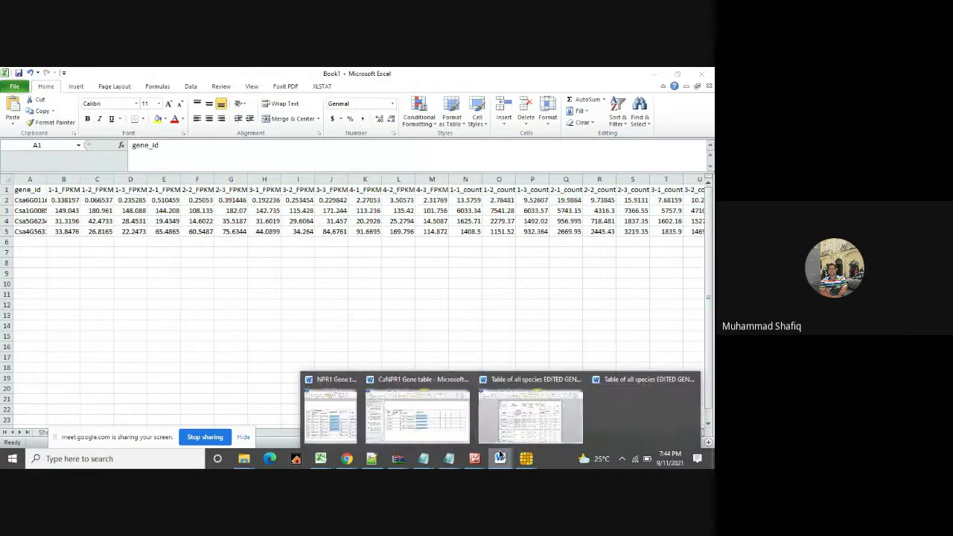
{"action": "left_click", "coordinate": [526, 417]}
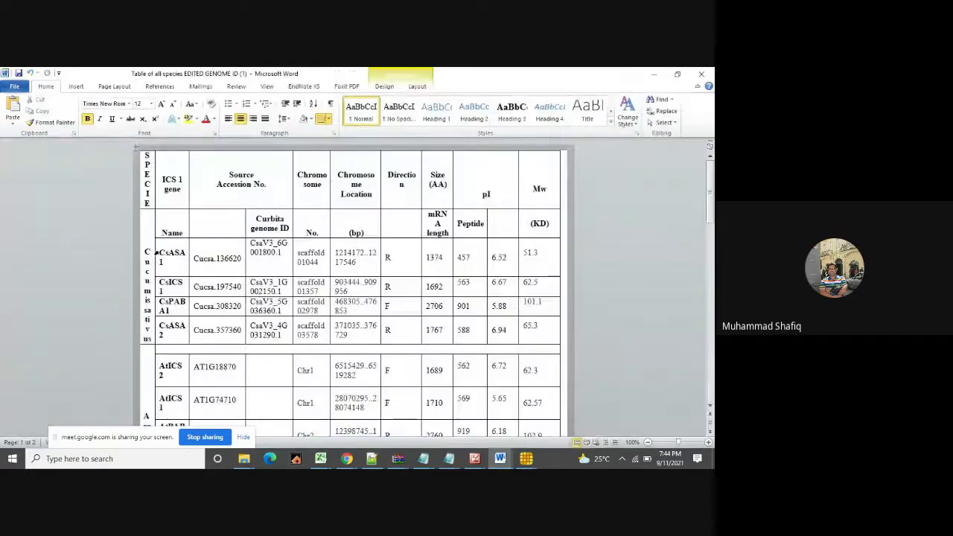
{"action": "left_click_drag", "start_coordinate": [159, 253], "coordinate": [171, 333]}
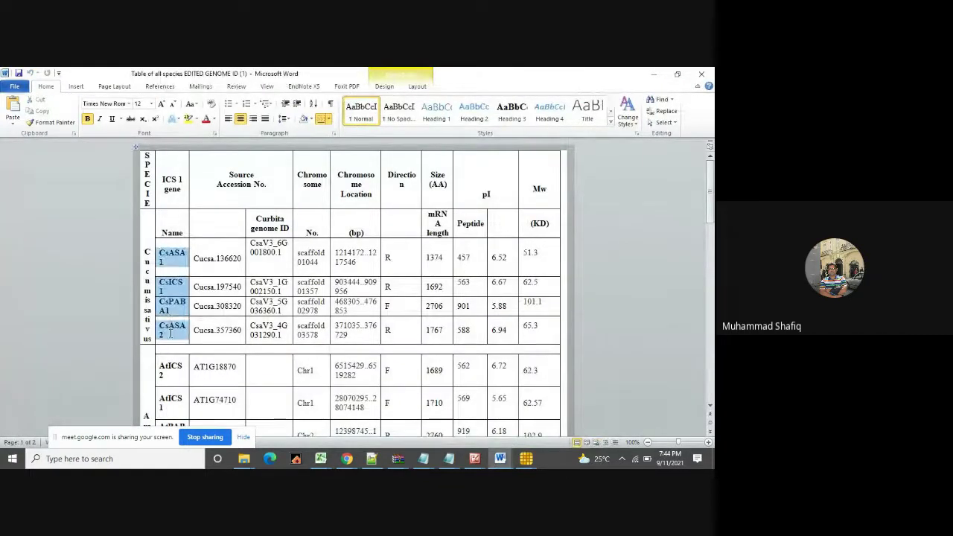
{"action": "right_click", "coordinate": [171, 333]}
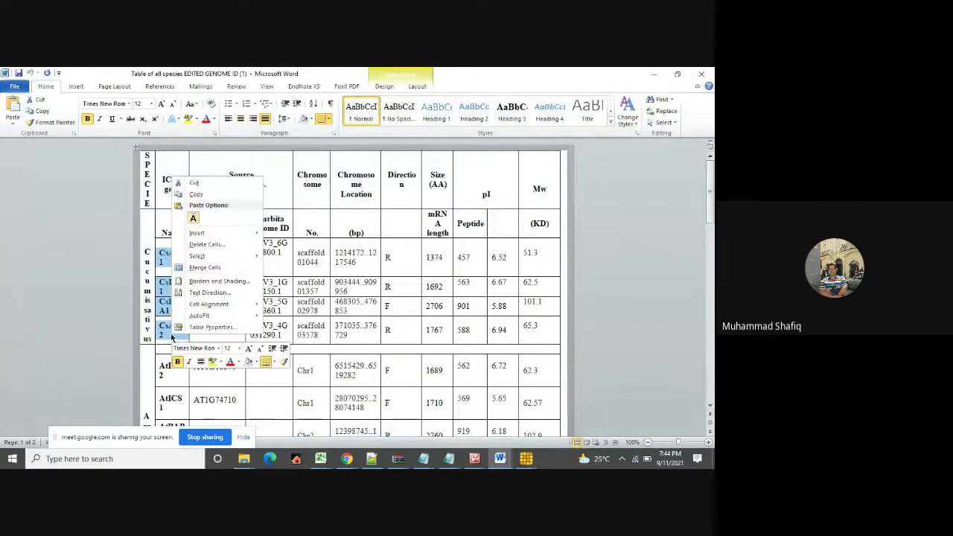
{"action": "left_click", "coordinate": [197, 195]}
{"action": "left_click", "coordinate": [653, 74]}
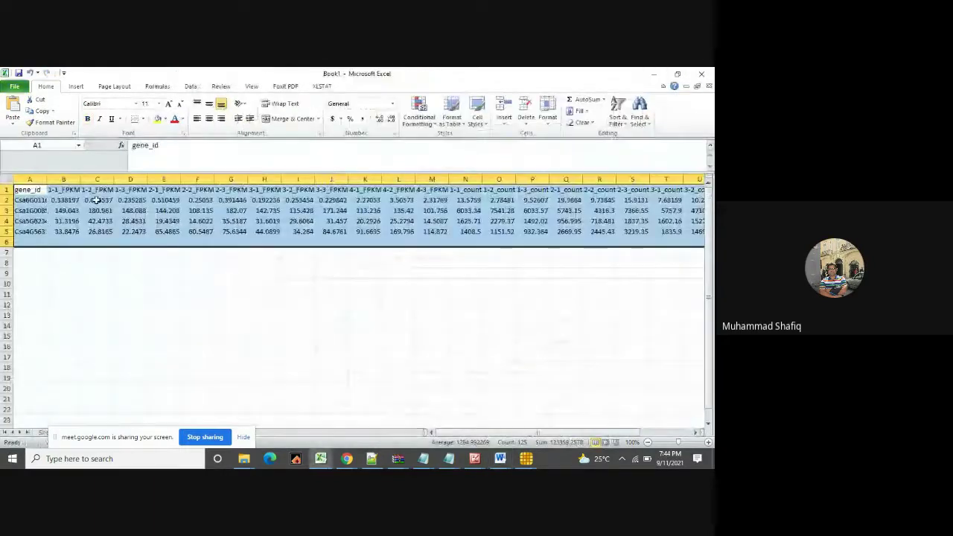
{"action": "left_click_drag", "start_coordinate": [30, 199], "coordinate": [30, 231]}
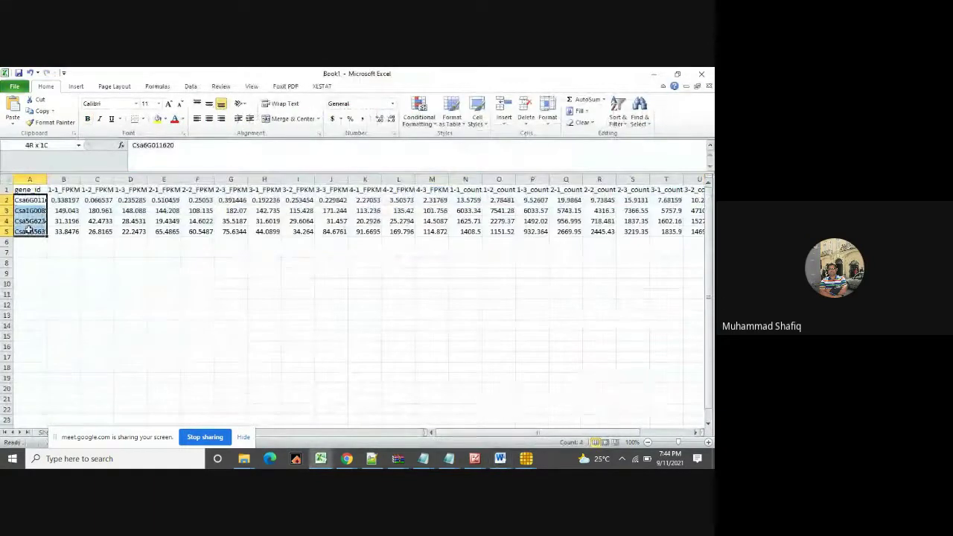
{"action": "key", "text": "ctrl+v"}
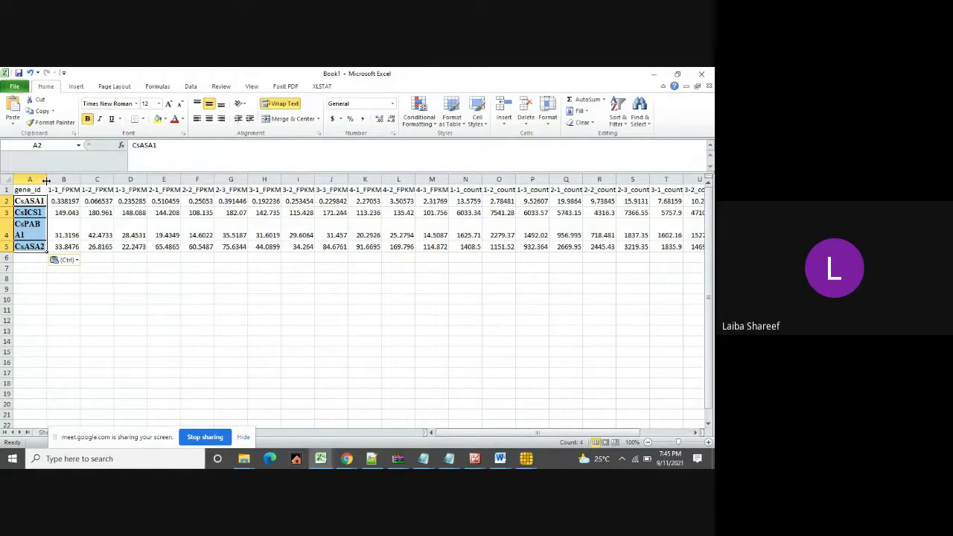
Widen columns A, B and C and fit the height of row 4 to its CsPABA1 entry.
{"action": "left_click_drag", "start_coordinate": [46, 180], "coordinate": [84, 197]}
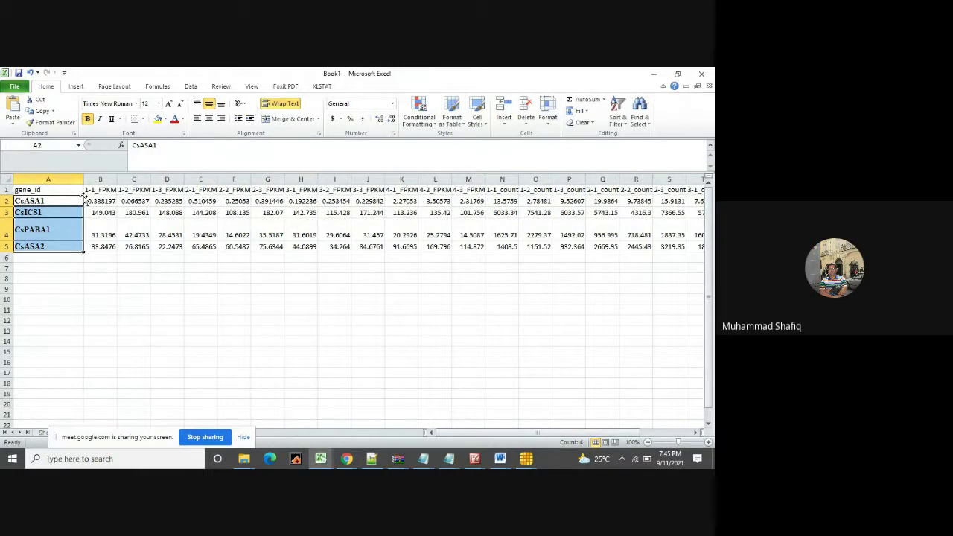
{"action": "left_click", "coordinate": [90, 279]}
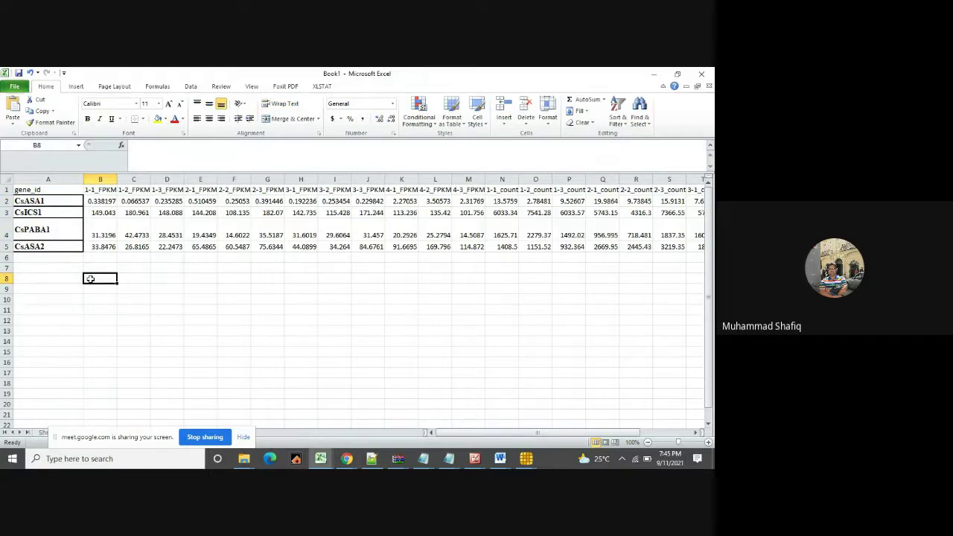
{"action": "double_click", "coordinate": [17, 228]}
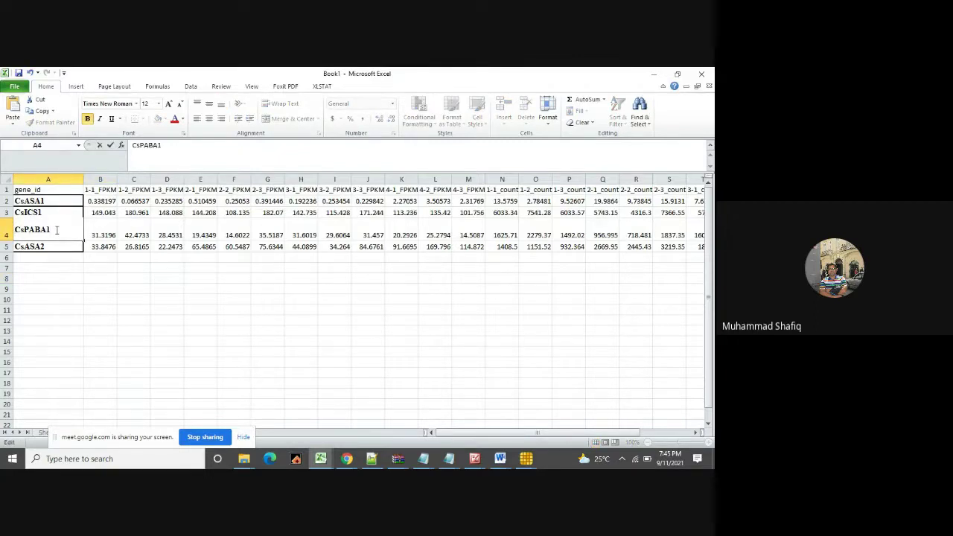
{"action": "left_click", "coordinate": [70, 290]}
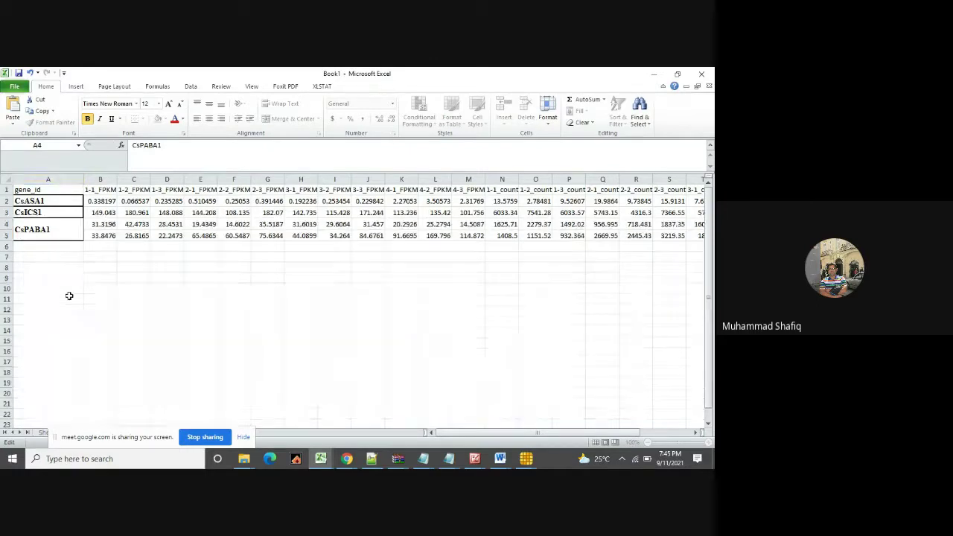
{"action": "left_click", "coordinate": [142, 298]}
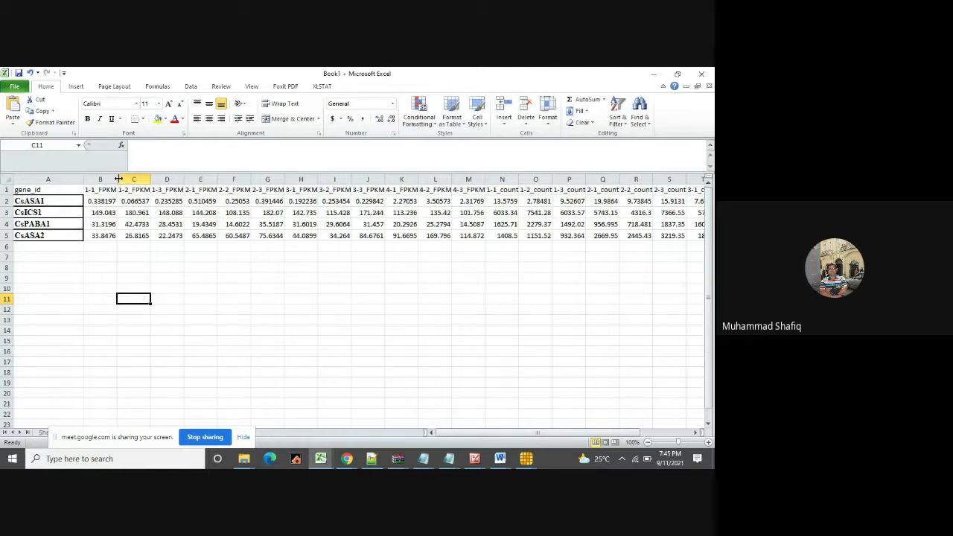
{"action": "left_click_drag", "start_coordinate": [117, 181], "coordinate": [195, 180]}
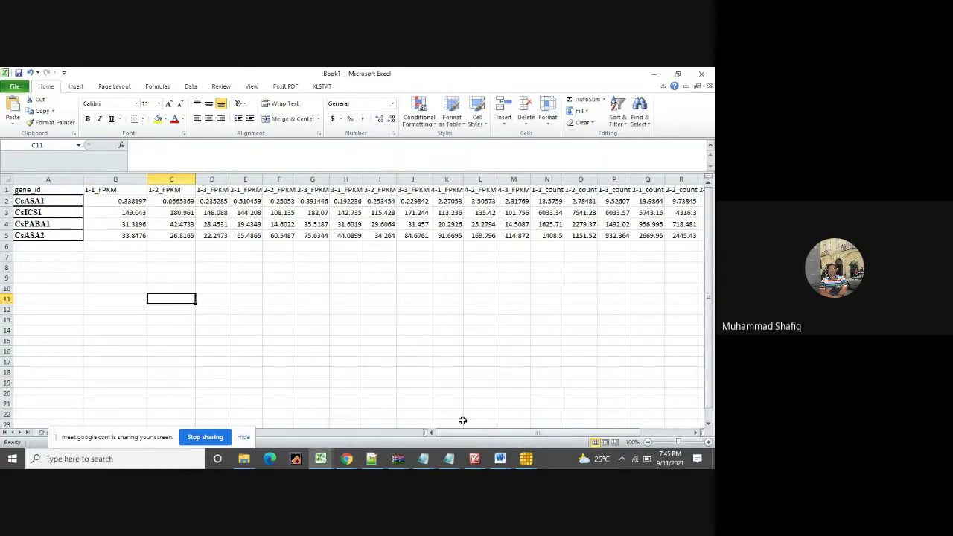
{"action": "left_click_drag", "start_coordinate": [454, 433], "coordinate": [435, 447]}
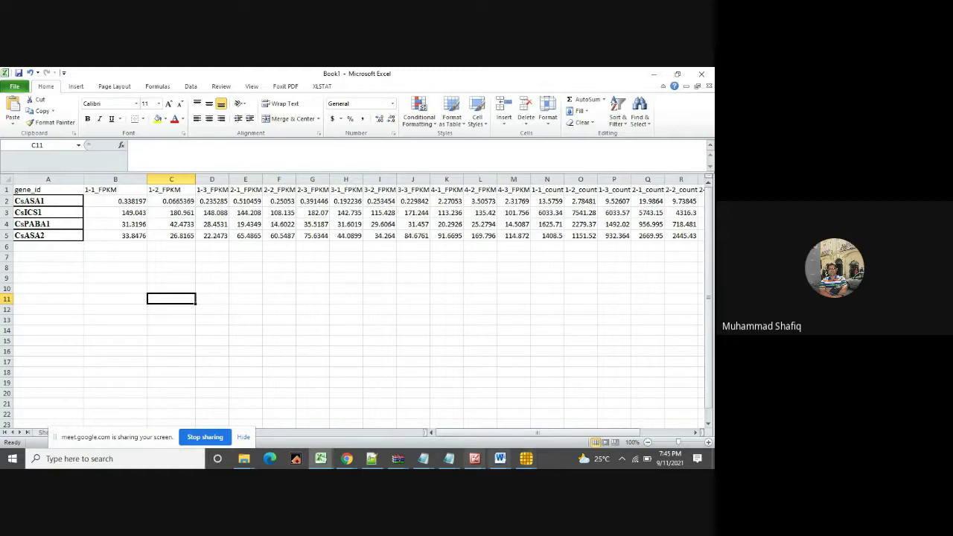
Return to the GSE81234 page in the browser and examine its list of control and powdery mildew inoculated samples.
{"action": "left_click", "coordinate": [647, 76]}
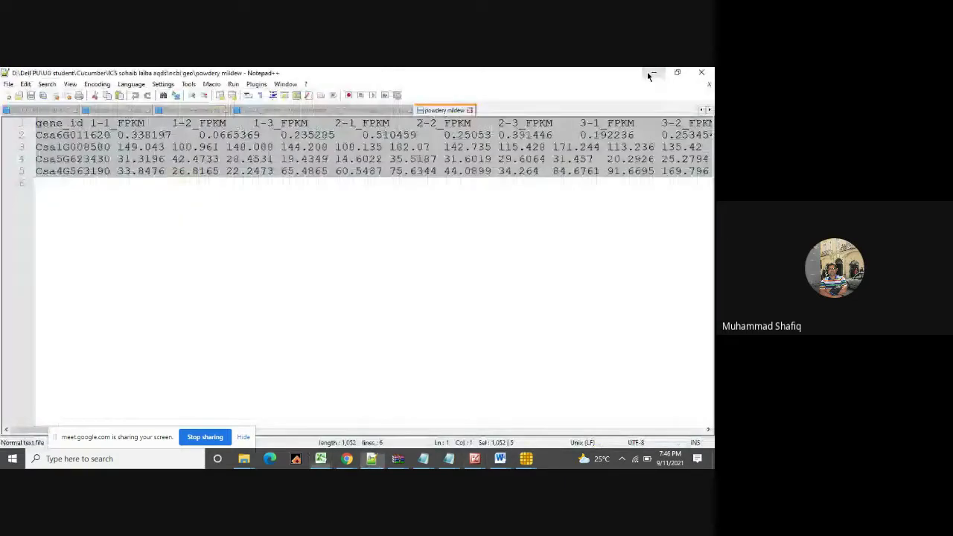
{"action": "left_click", "coordinate": [652, 77]}
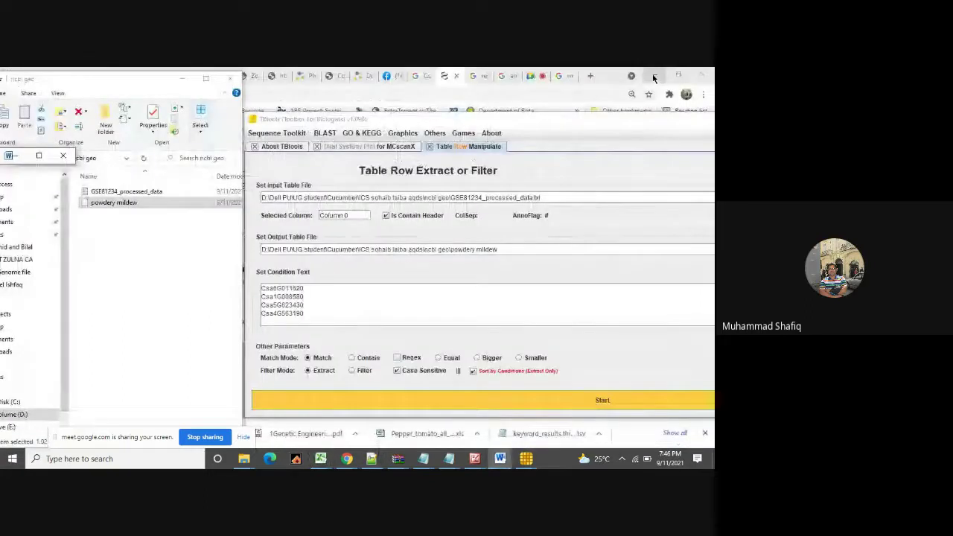
{"action": "left_click", "coordinate": [171, 313]}
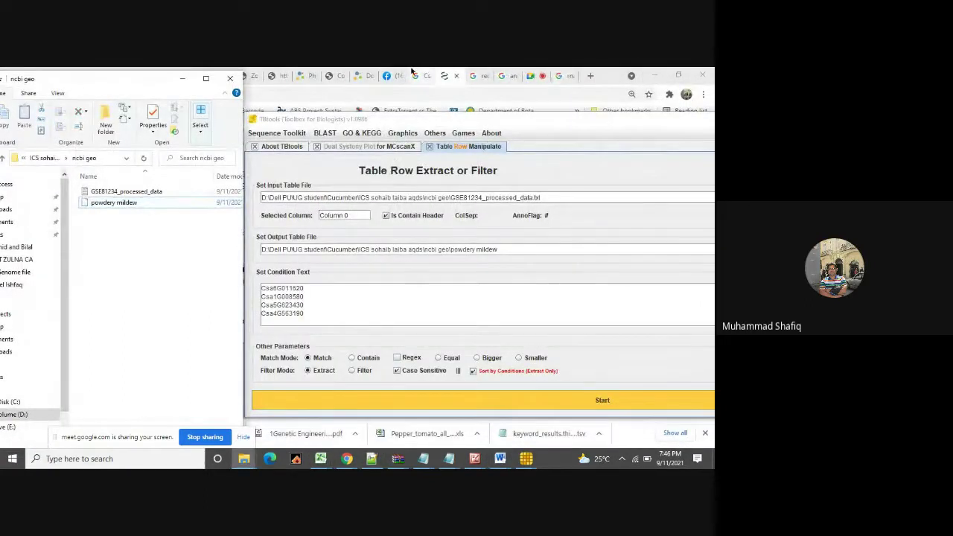
{"action": "left_click", "coordinate": [449, 75]}
{"action": "scroll", "coordinate": [261, 216], "scroll_direction": "up", "scroll_amount": 1}
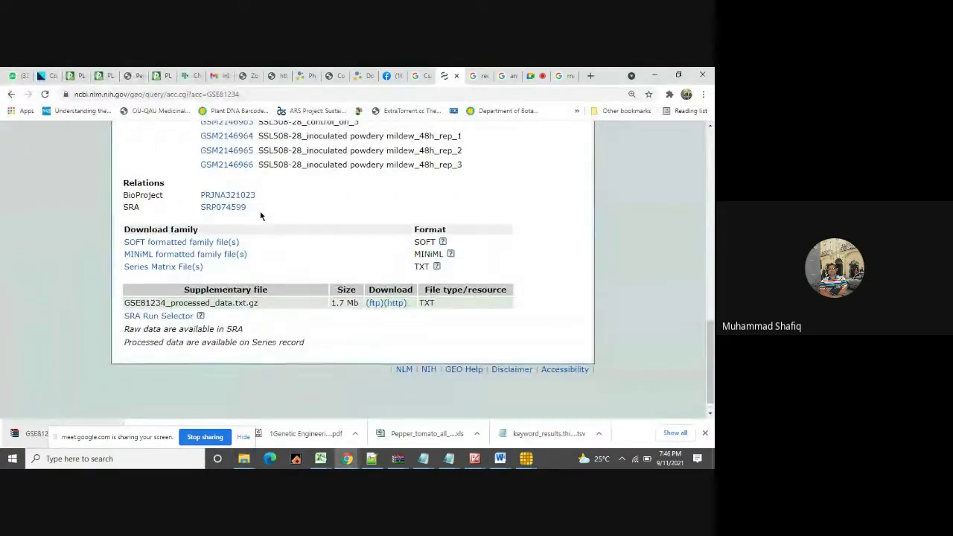
{"action": "scroll", "coordinate": [260, 215], "scroll_direction": "up", "scroll_amount": 3}
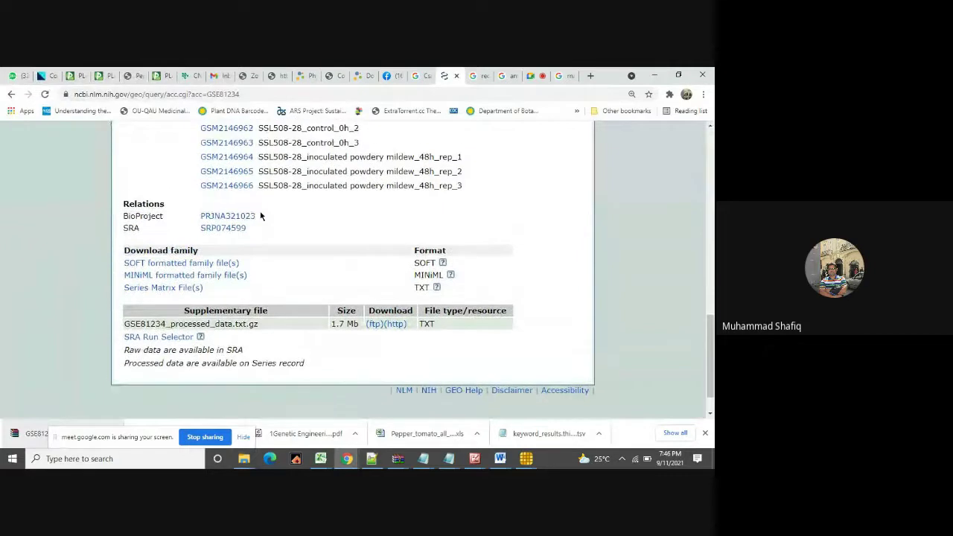
{"action": "scroll", "coordinate": [261, 216], "scroll_direction": "up", "scroll_amount": 1}
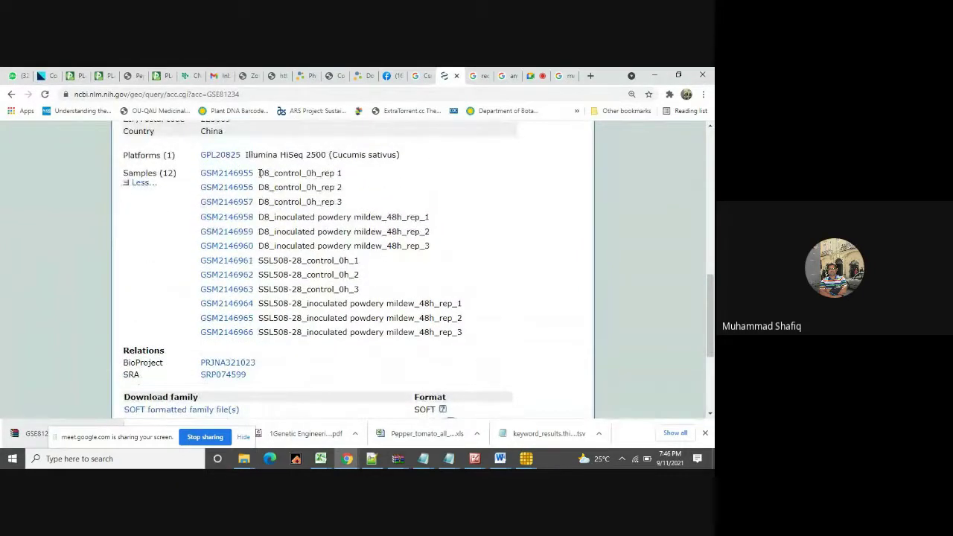
Copy the text D8_control from the title of the first sample, GSM2146955, on the GSE81234 page.
{"action": "left_click_drag", "start_coordinate": [259, 172], "coordinate": [274, 173]}
{"action": "left_click", "coordinate": [270, 181]}
{"action": "left_click_drag", "start_coordinate": [257, 172], "coordinate": [302, 172]}
{"action": "key", "text": "ctrl+c"}
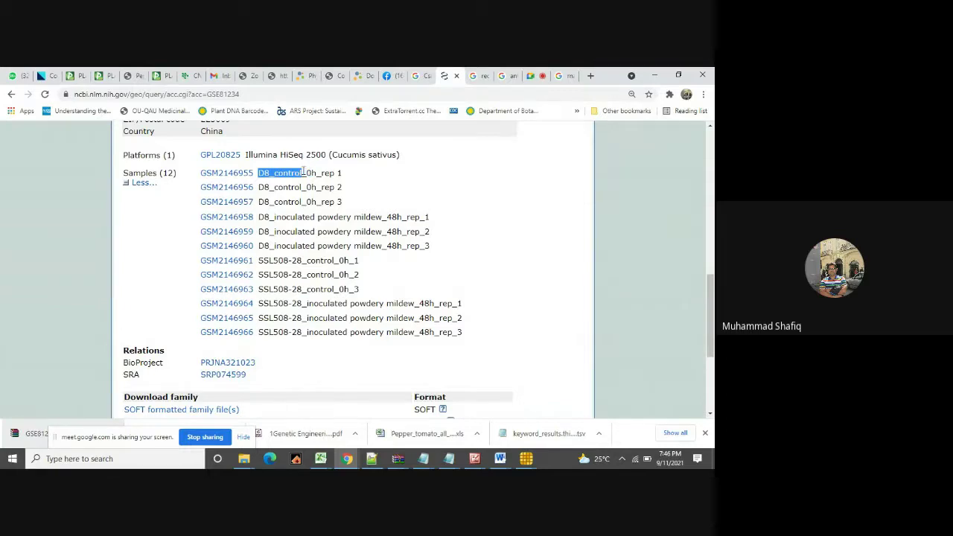
Arrange the GSE81234 browser page and Excel's Book1 side by side on the screen.
{"action": "double_click", "coordinate": [621, 72]}
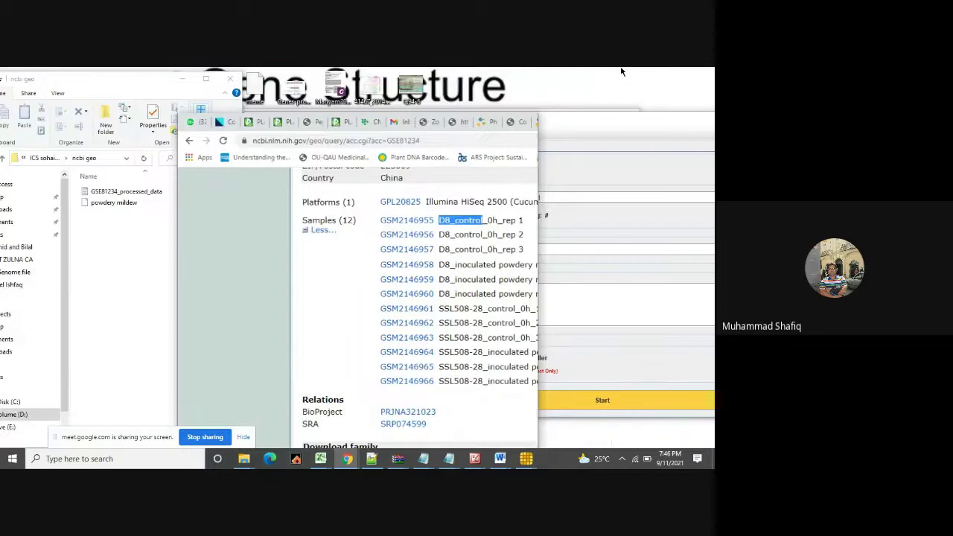
{"action": "left_click_drag", "start_coordinate": [429, 137], "coordinate": [3, 123]}
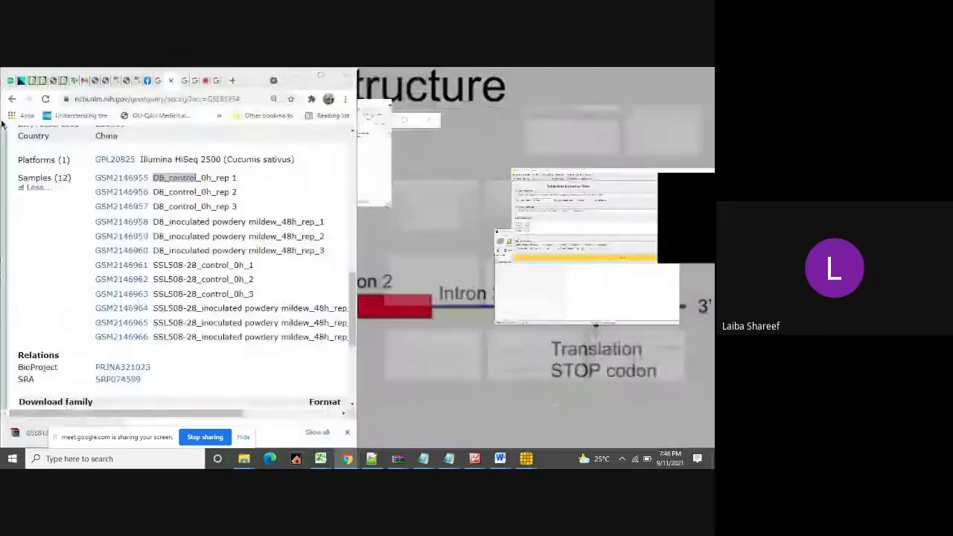
{"action": "left_click", "coordinate": [502, 459]}
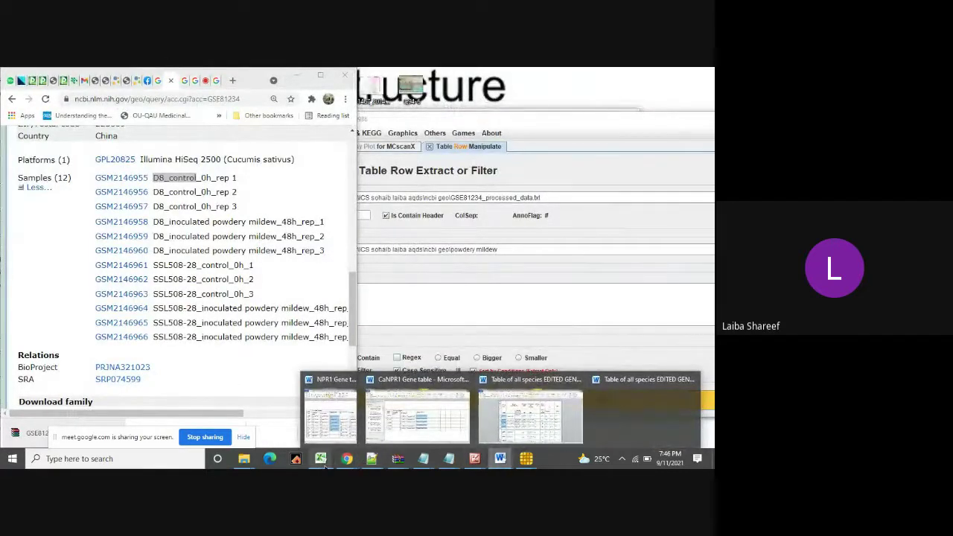
{"action": "mouse_move", "coordinate": [322, 463]}
{"action": "left_click", "coordinate": [432, 425]}
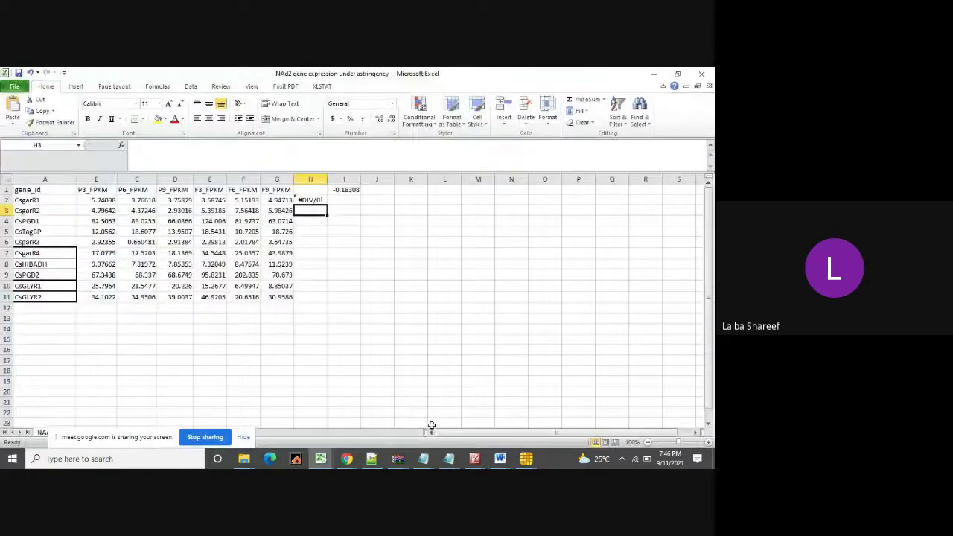
{"action": "left_click_drag", "start_coordinate": [308, 73], "coordinate": [553, 405]}
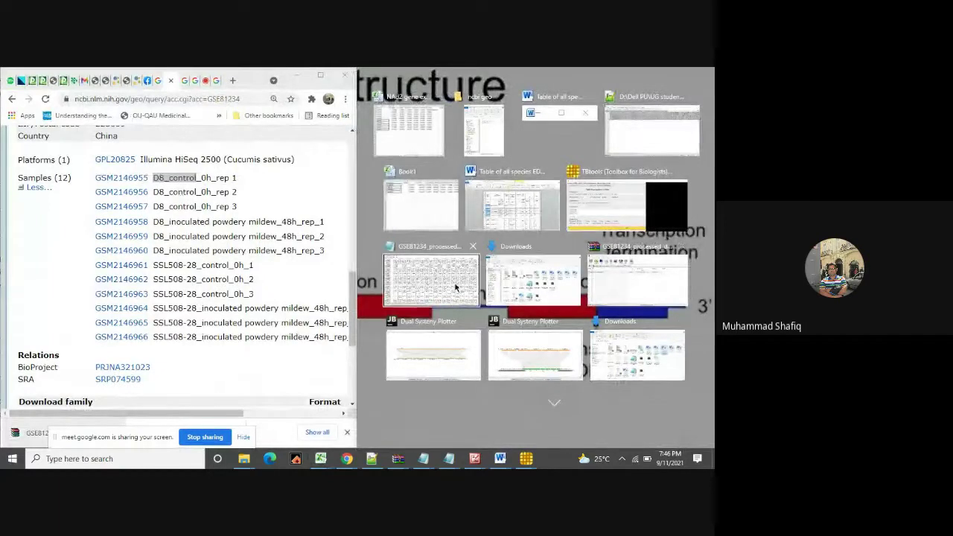
{"action": "left_click", "coordinate": [436, 204]}
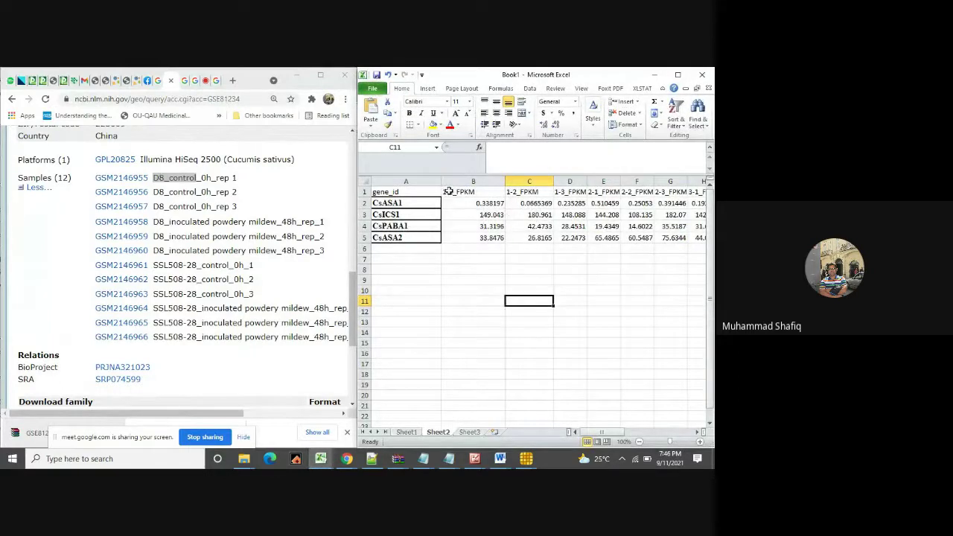
Replace the leading 1 of the header in B1 with D8_control copied from sample GSM2146955, giving D8_control-1_FPKM.
{"action": "right_click", "coordinate": [182, 174]}
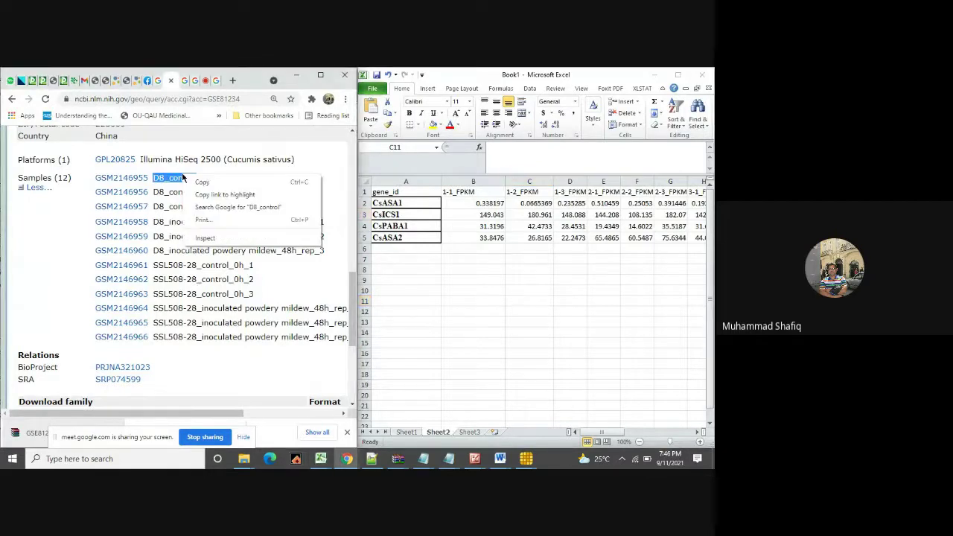
{"action": "left_click", "coordinate": [199, 180]}
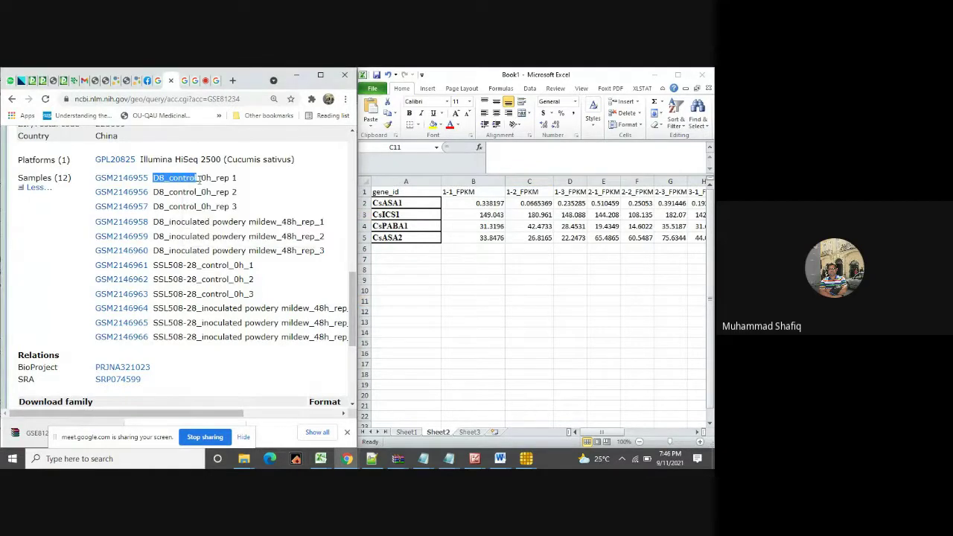
{"action": "left_click", "coordinate": [446, 190]}
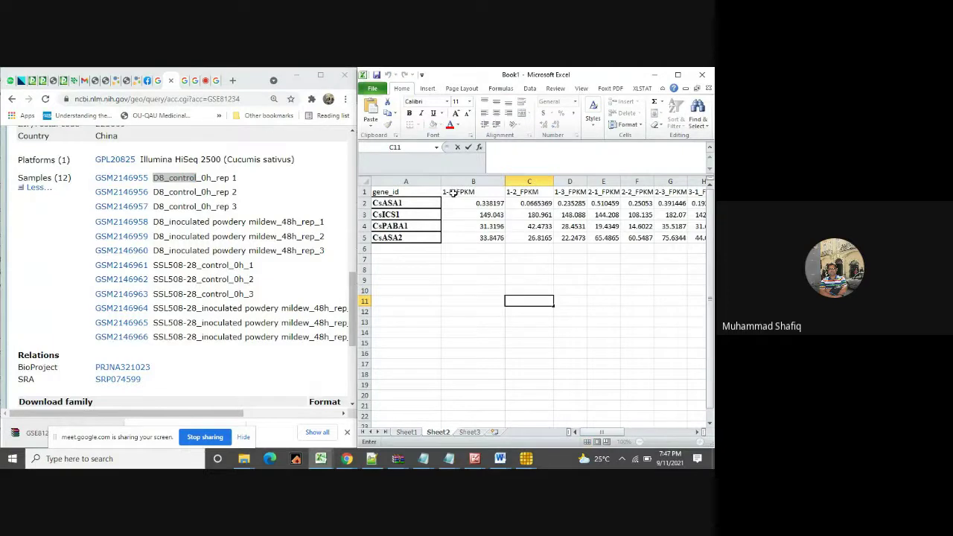
{"action": "double_click", "coordinate": [452, 192]}
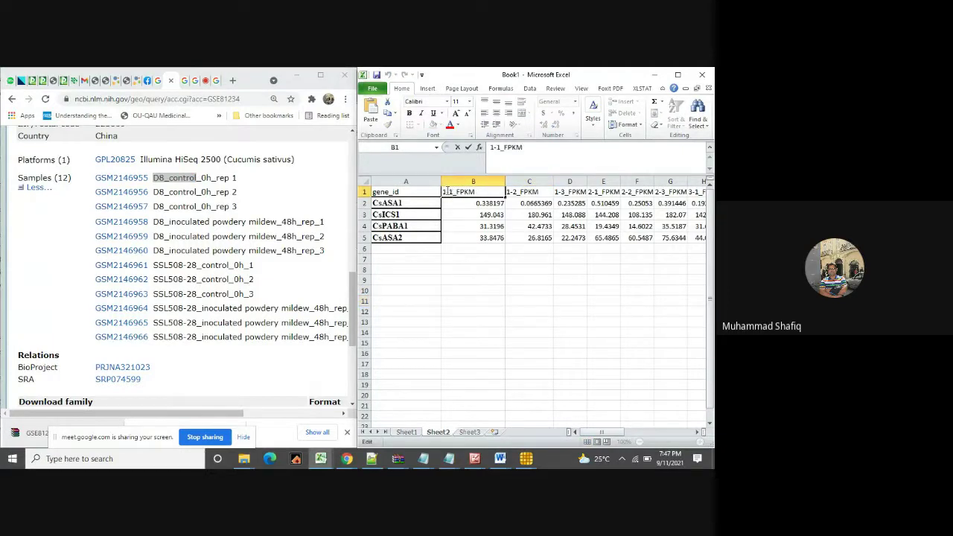
{"action": "key", "text": "BackSpace"}
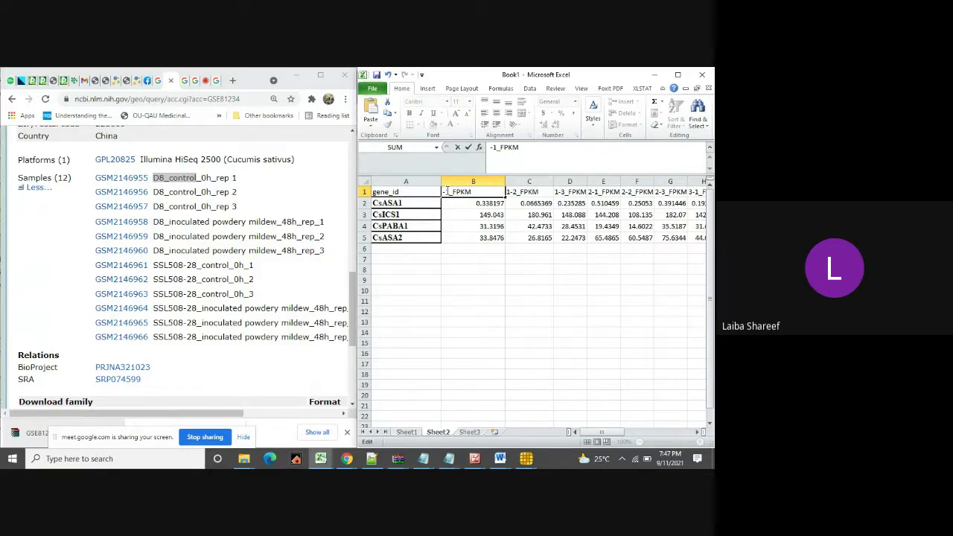
{"action": "key", "text": "ctrl+v"}
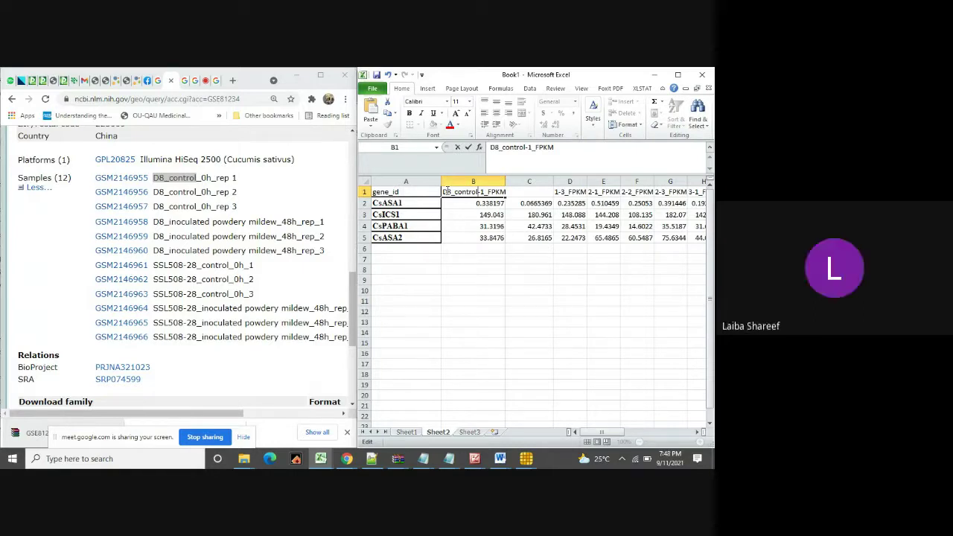
{"action": "left_click", "coordinate": [244, 192]}
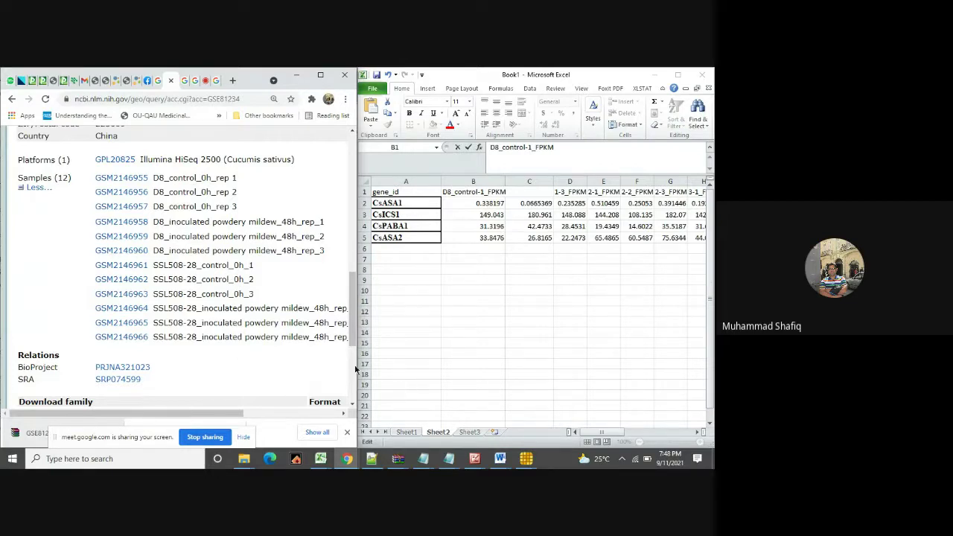
{"action": "left_click", "coordinate": [600, 433]}
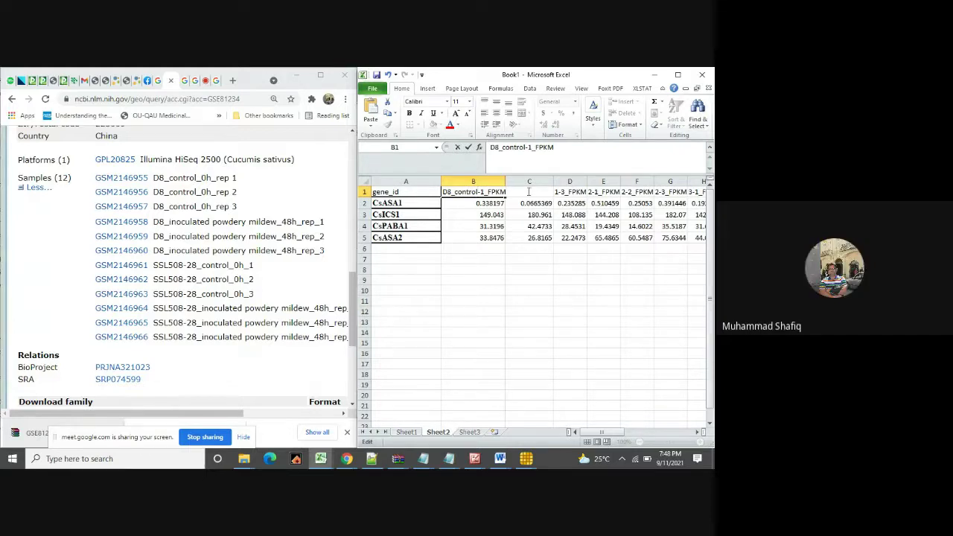
{"action": "left_click", "coordinate": [529, 297]}
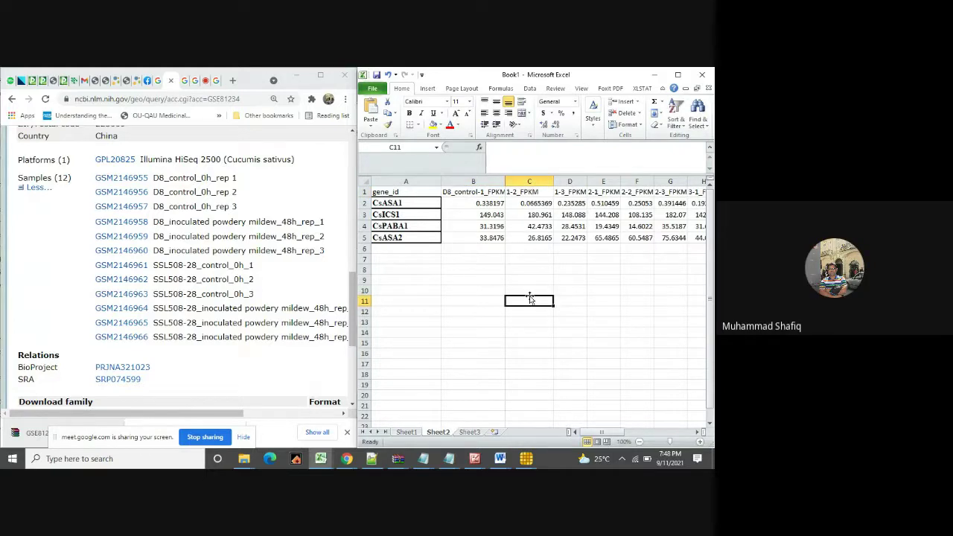
Remove the _FPKM ending from the header in B1 so that it reads D8_control-1.
{"action": "left_click", "coordinate": [489, 191]}
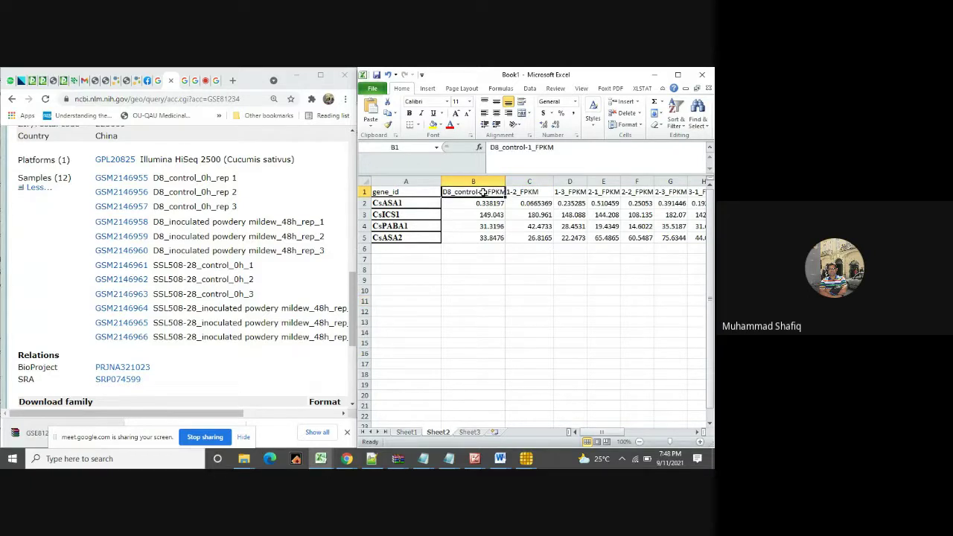
{"action": "double_click", "coordinate": [482, 192]}
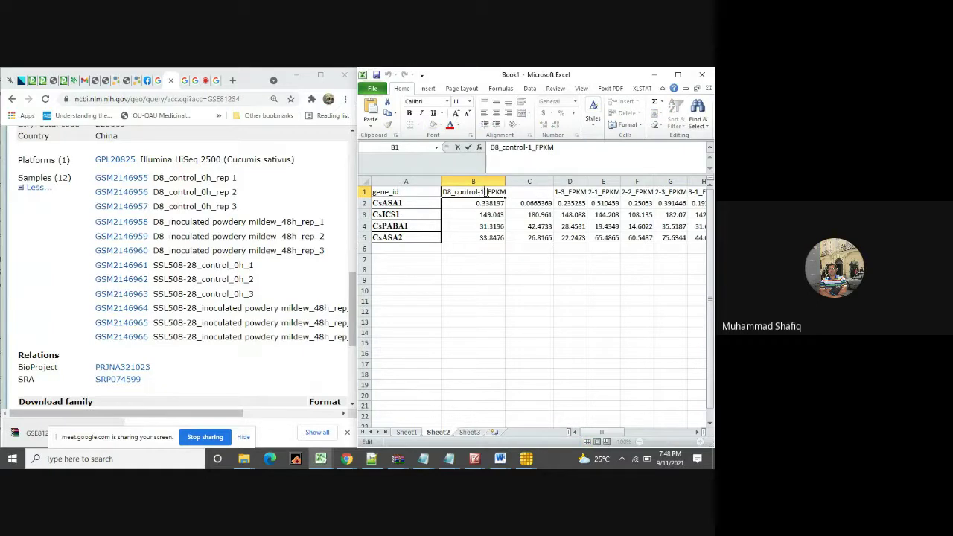
{"action": "left_click_drag", "start_coordinate": [486, 191], "coordinate": [526, 197]}
{"action": "key", "text": "Delete"}
{"action": "left_click", "coordinate": [527, 215]}
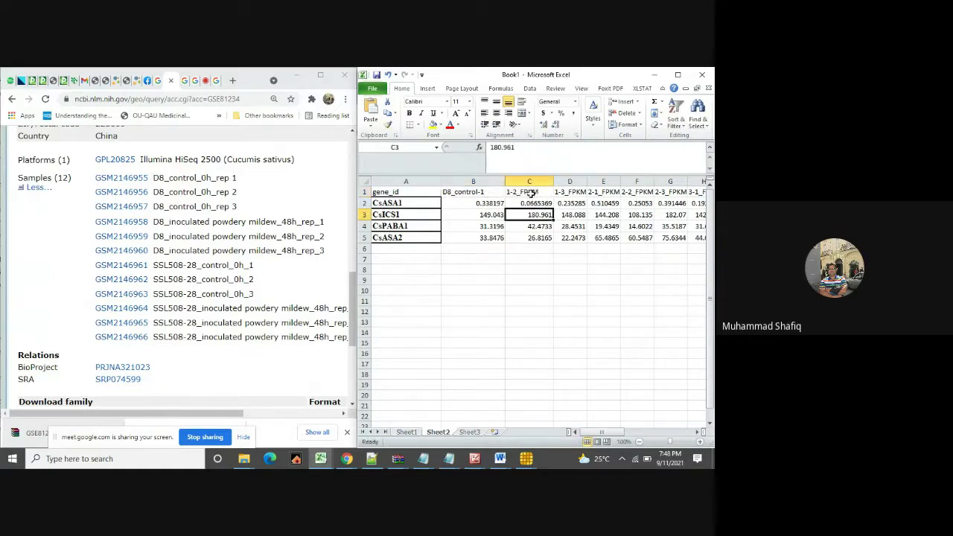
Replace the header in C1 with D8_control.
{"action": "double_click", "coordinate": [529, 193]}
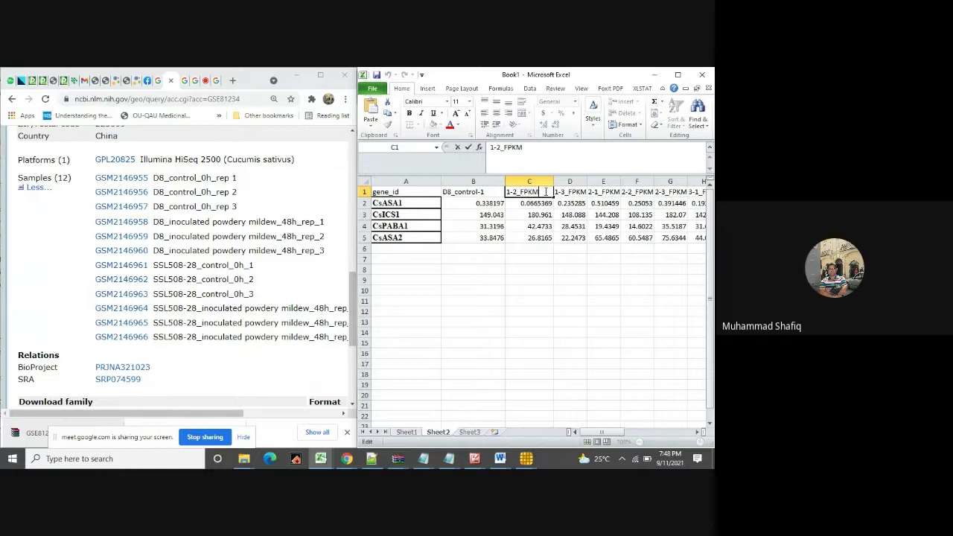
{"action": "left_click_drag", "start_coordinate": [545, 191], "coordinate": [498, 191]}
{"action": "type", "text": "D8_control"}
Copy the title D8_control_0h_rep 2 from sample GSM2146956 and make it the header in C1.
{"action": "left_click_drag", "start_coordinate": [154, 178], "coordinate": [228, 181]}
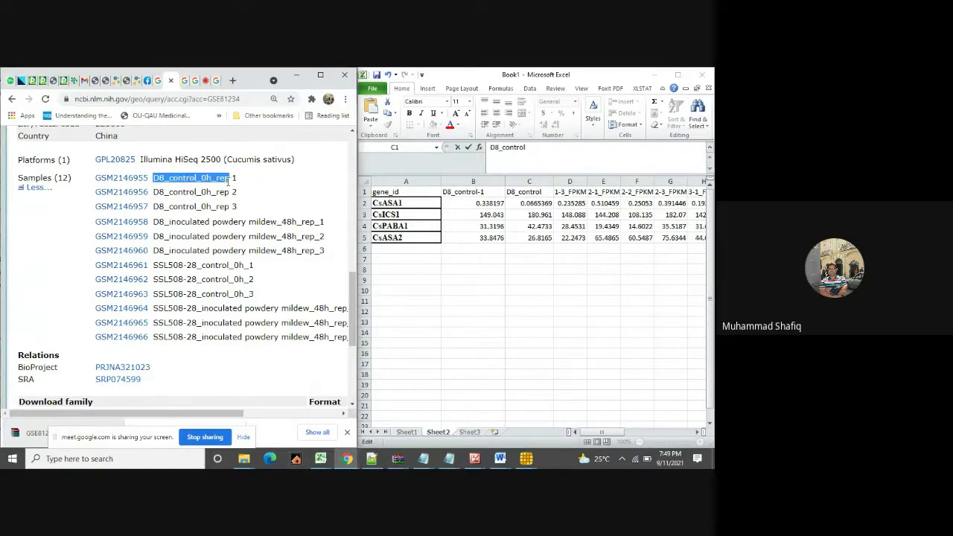
{"action": "left_click", "coordinate": [157, 178]}
{"action": "left_click_drag", "start_coordinate": [156, 188], "coordinate": [237, 206]}
{"action": "left_click", "coordinate": [226, 192]}
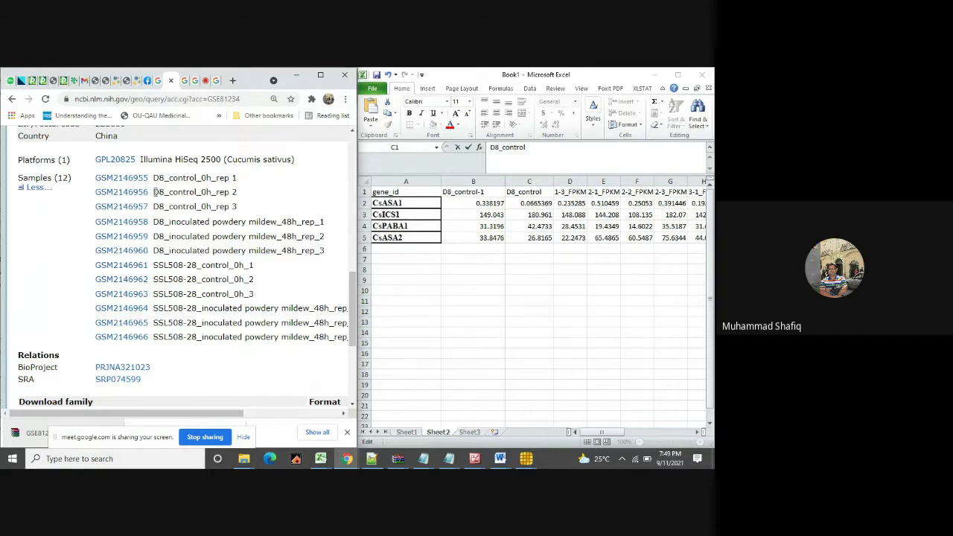
{"action": "left_click_drag", "start_coordinate": [155, 192], "coordinate": [238, 191]}
{"action": "right_click", "coordinate": [227, 189]}
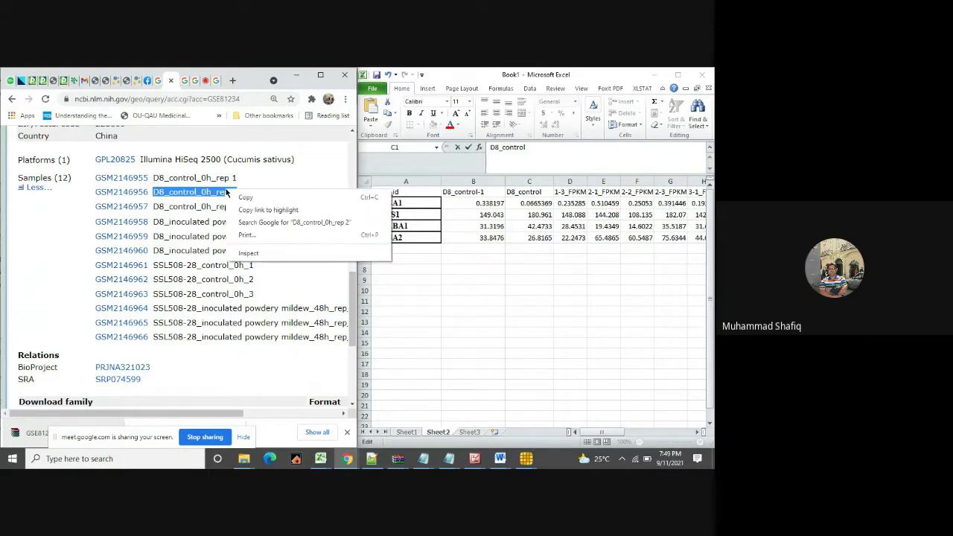
{"action": "left_click", "coordinate": [248, 200]}
{"action": "left_click", "coordinate": [523, 191]}
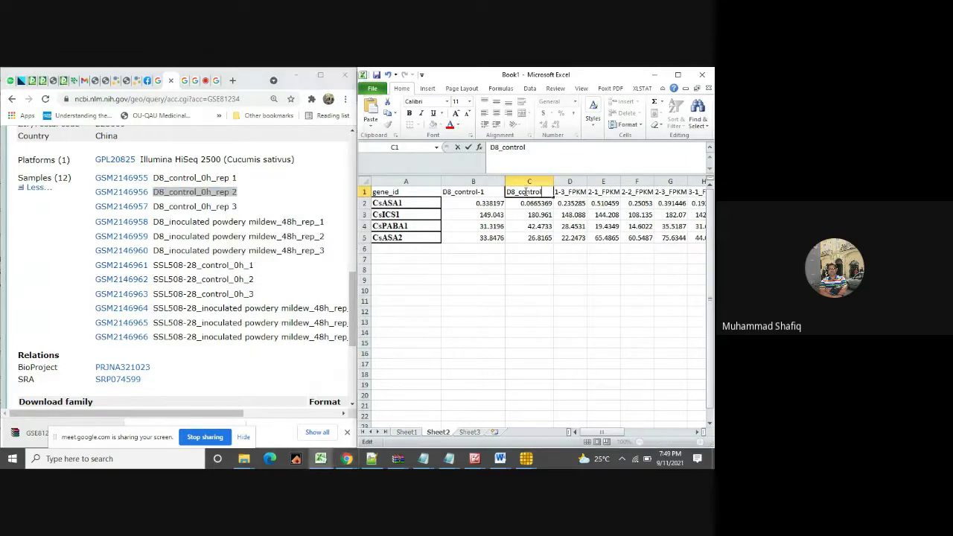
{"action": "left_click_drag", "start_coordinate": [511, 191], "coordinate": [568, 190]}
{"action": "key", "text": "ctrl+v"}
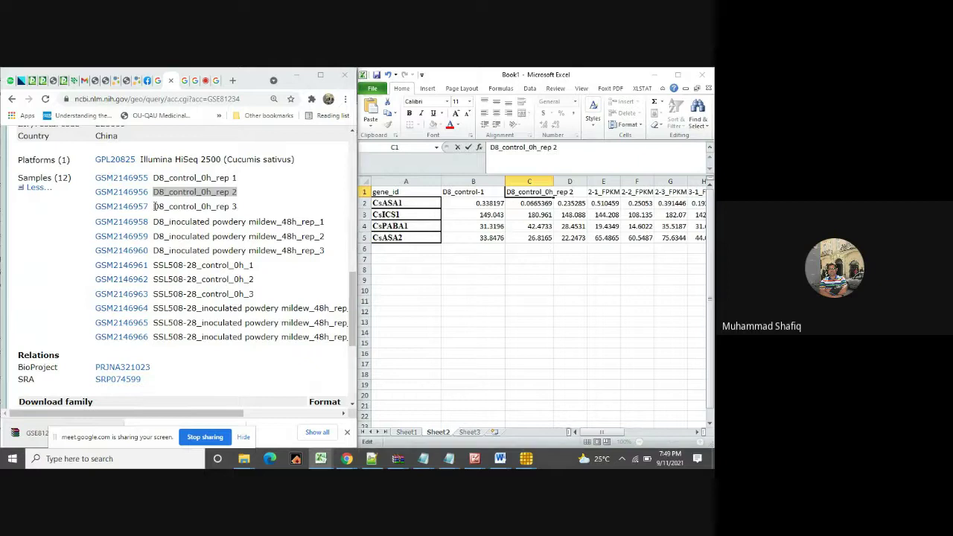
Copy the title D8_control_0h_rep 3 from sample GSM2146957 and paste it over the header in D1.
{"action": "left_click", "coordinate": [155, 206]}
{"action": "right_click", "coordinate": [253, 211]}
{"action": "left_click", "coordinate": [161, 210]}
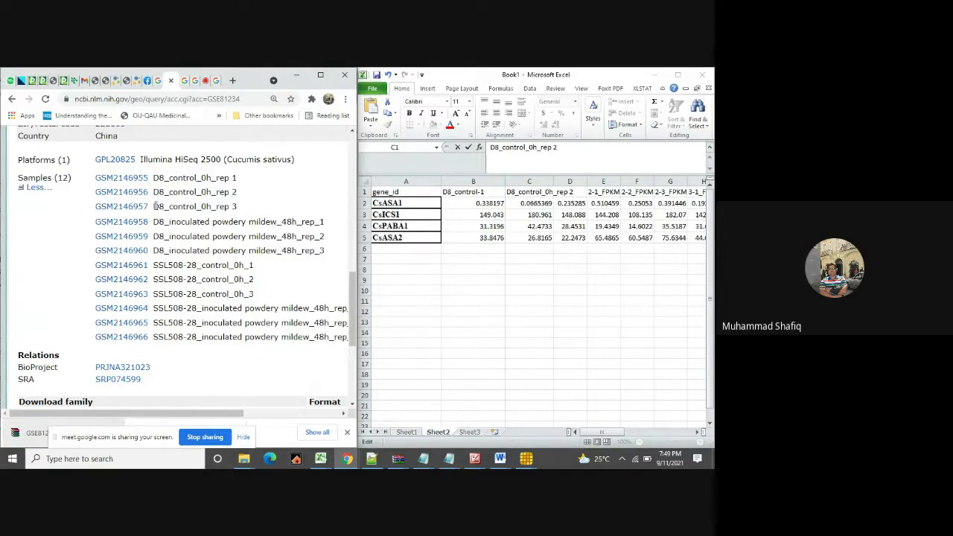
{"action": "left_click_drag", "start_coordinate": [155, 206], "coordinate": [235, 207]}
{"action": "right_click", "coordinate": [231, 208]}
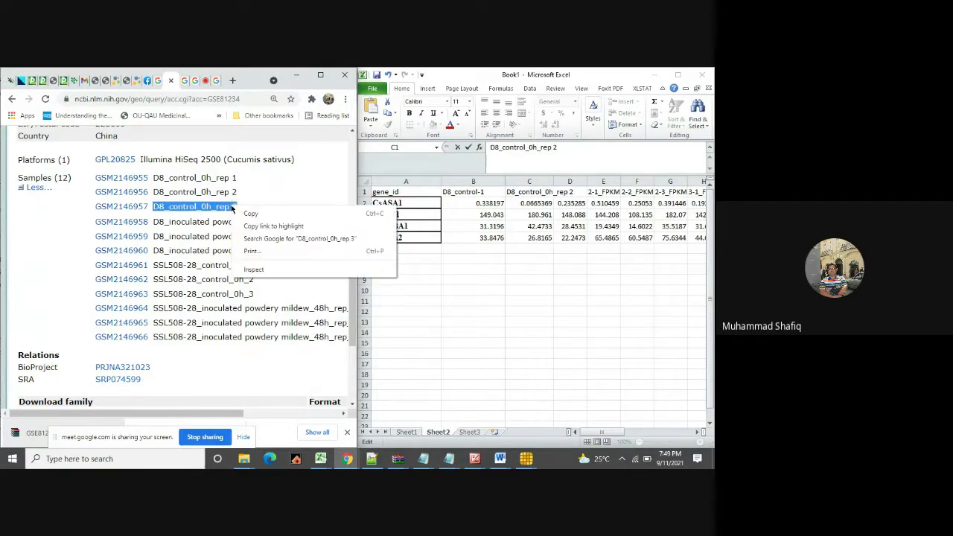
{"action": "left_click", "coordinate": [251, 214]}
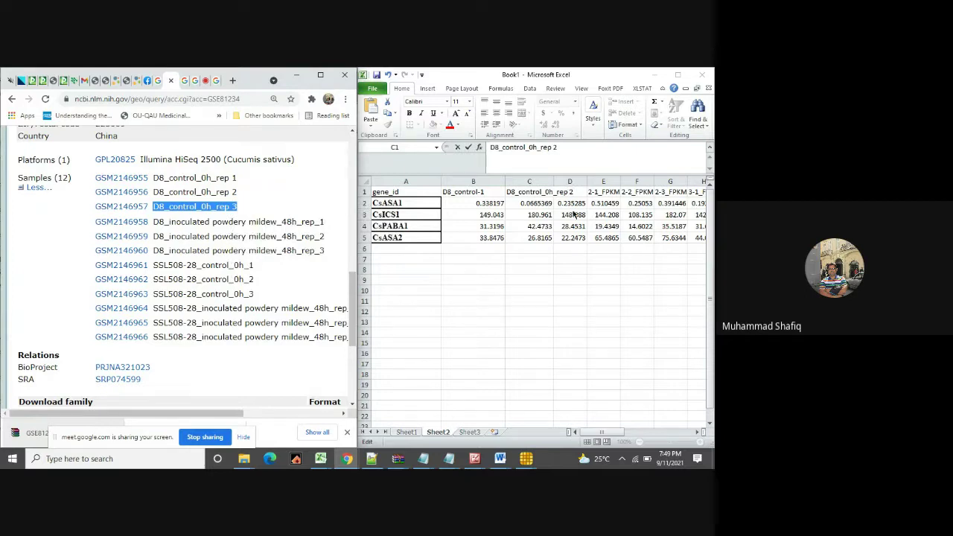
{"action": "left_click", "coordinate": [588, 195]}
{"action": "left_click", "coordinate": [607, 191]}
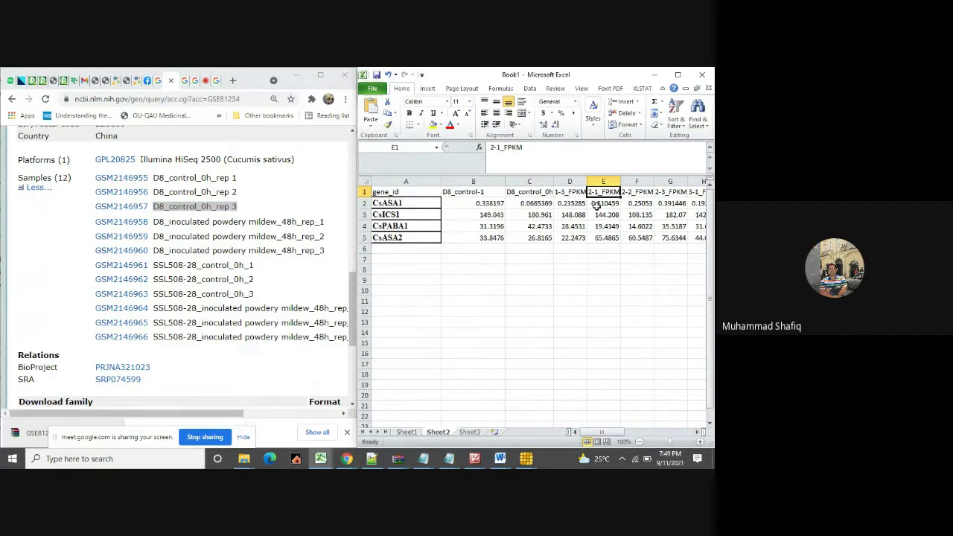
{"action": "left_click", "coordinate": [571, 191]}
{"action": "key", "text": "ctrl+v"}
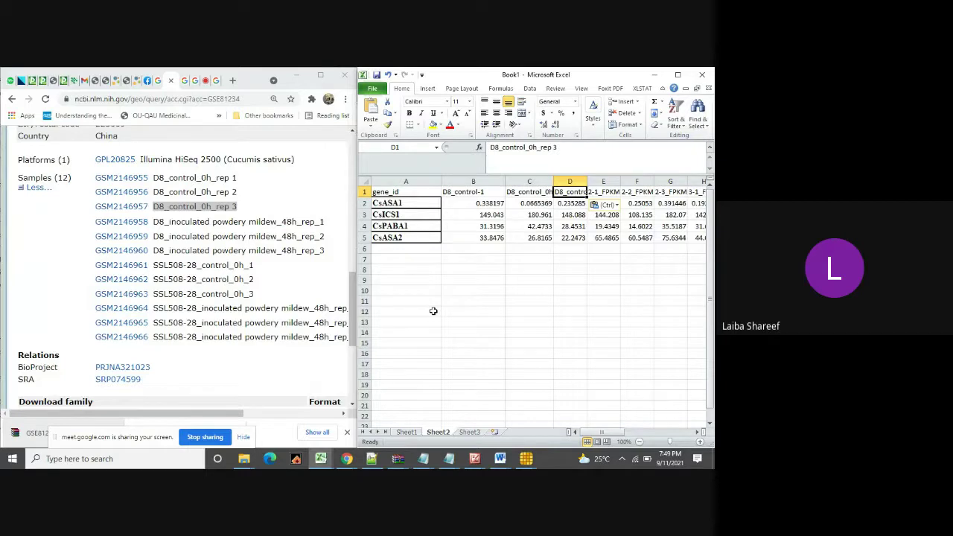
Maximise Book1 and enter the label Factore in cell D11 below the expression table.
{"action": "left_click", "coordinate": [246, 192]}
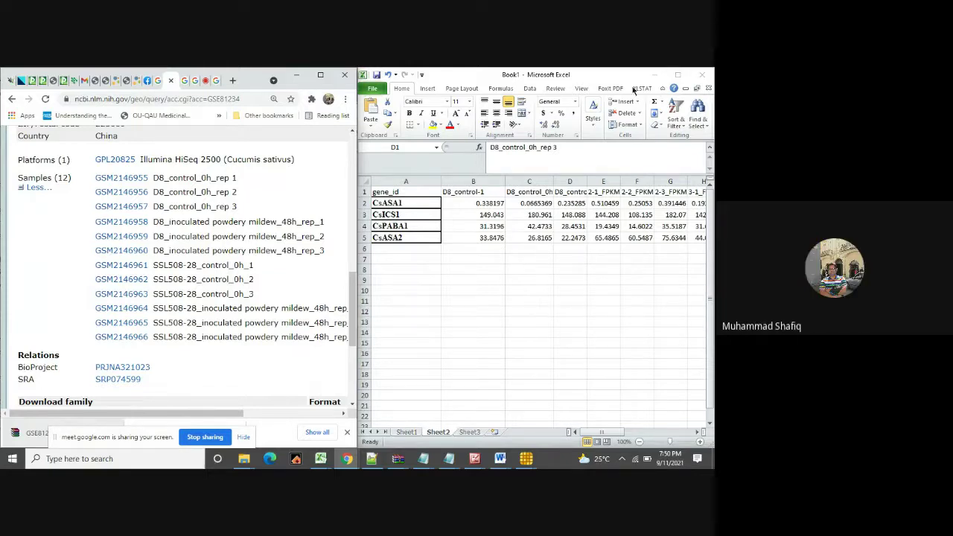
{"action": "double_click", "coordinate": [614, 74]}
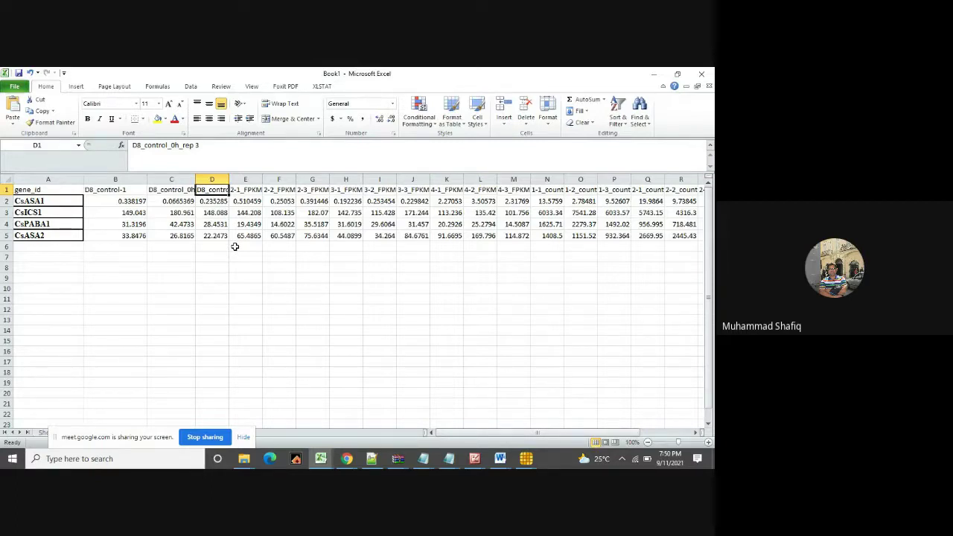
{"action": "left_click", "coordinate": [215, 299]}
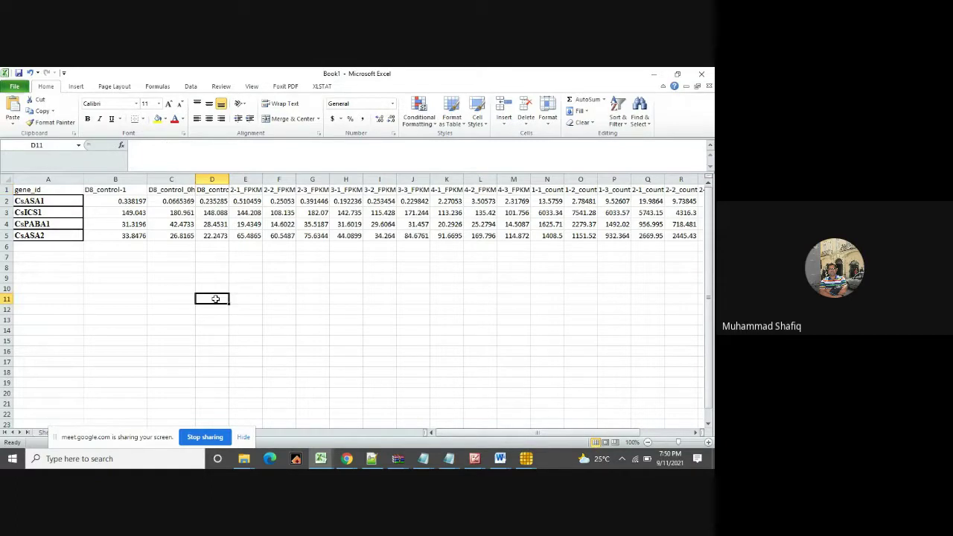
{"action": "type", "text": "Factore"}
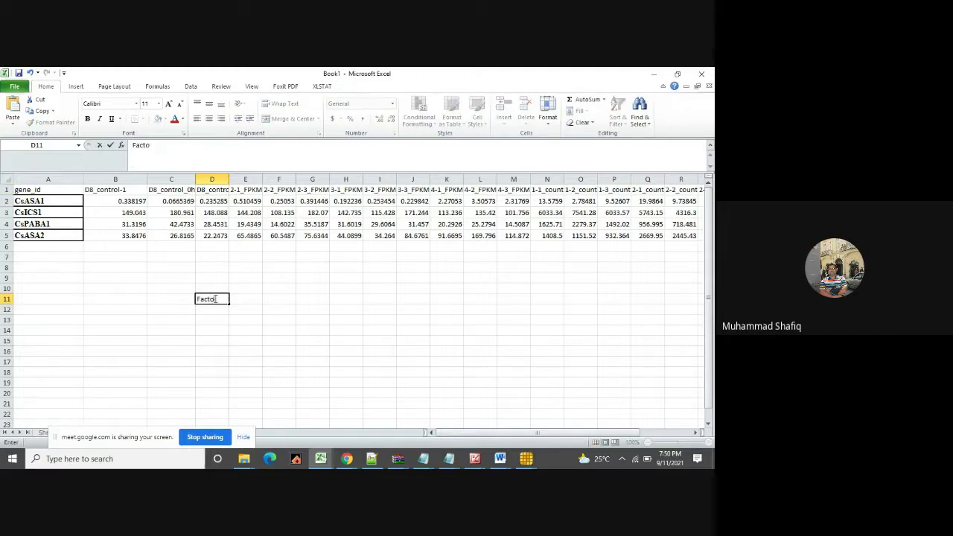
{"action": "left_click", "coordinate": [254, 303]}
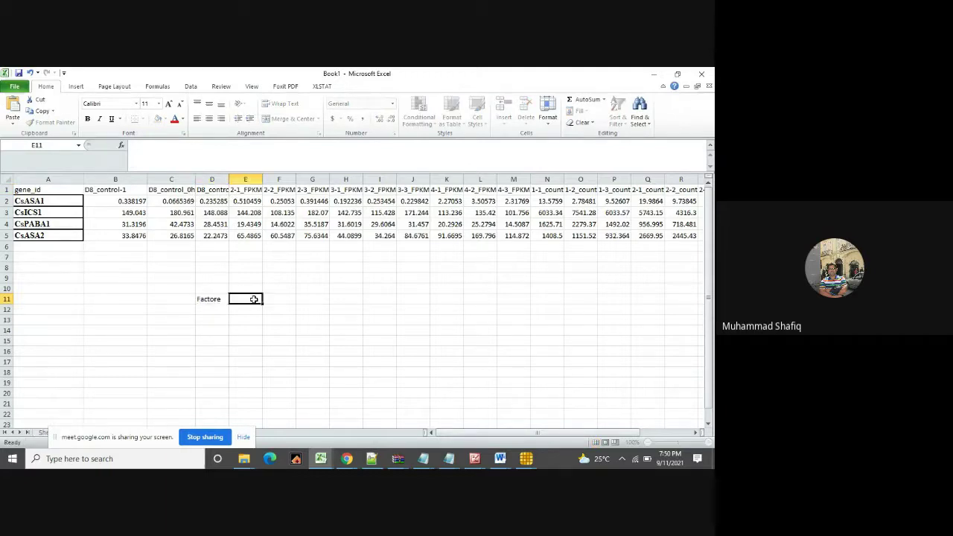
Enter the heading Varitie in E10 with 1 beside it in F10, and put 2 in E11 on the Factore row.
{"action": "left_click", "coordinate": [248, 287]}
{"action": "type", "text": "Var"}
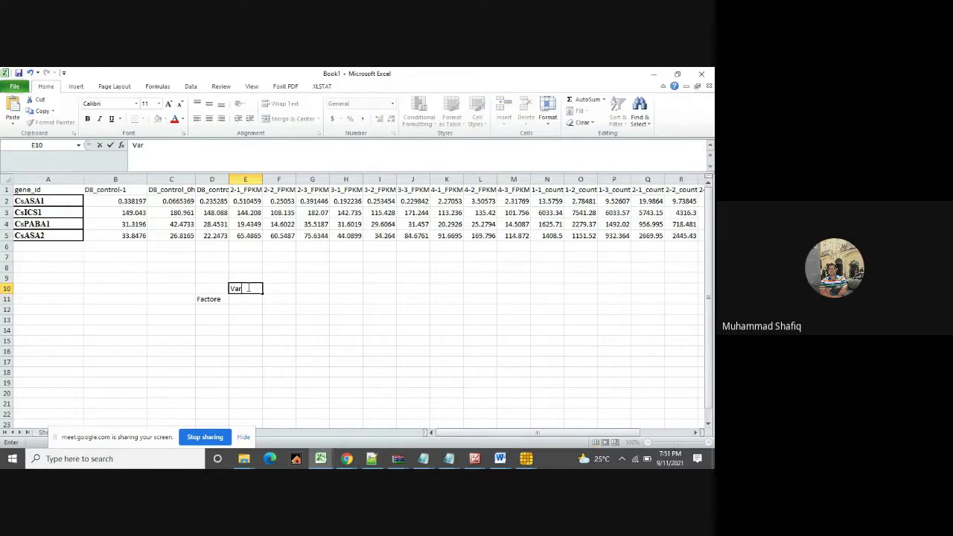
{"action": "type", "text": "itie"}
{"action": "left_click", "coordinate": [281, 287]}
{"action": "type", "text": "1"}
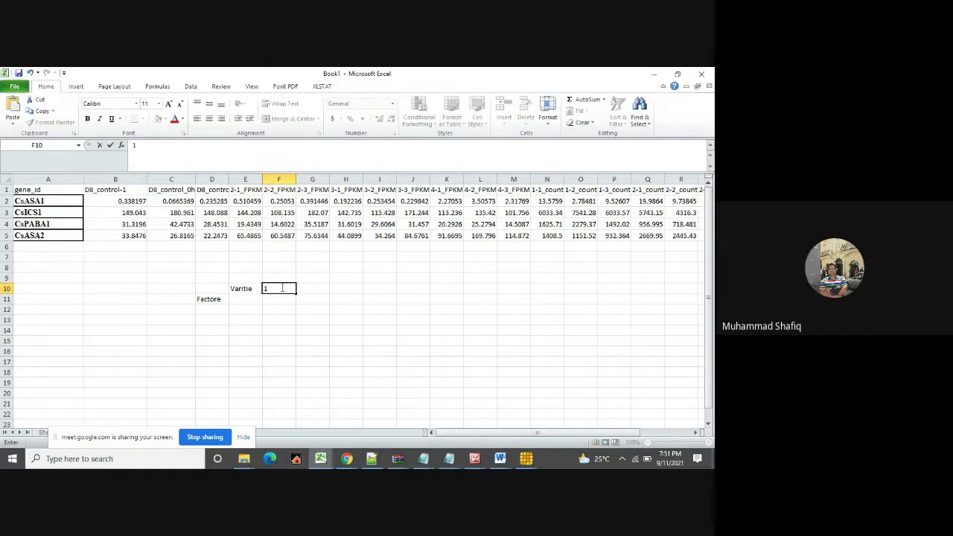
{"action": "left_click", "coordinate": [276, 298]}
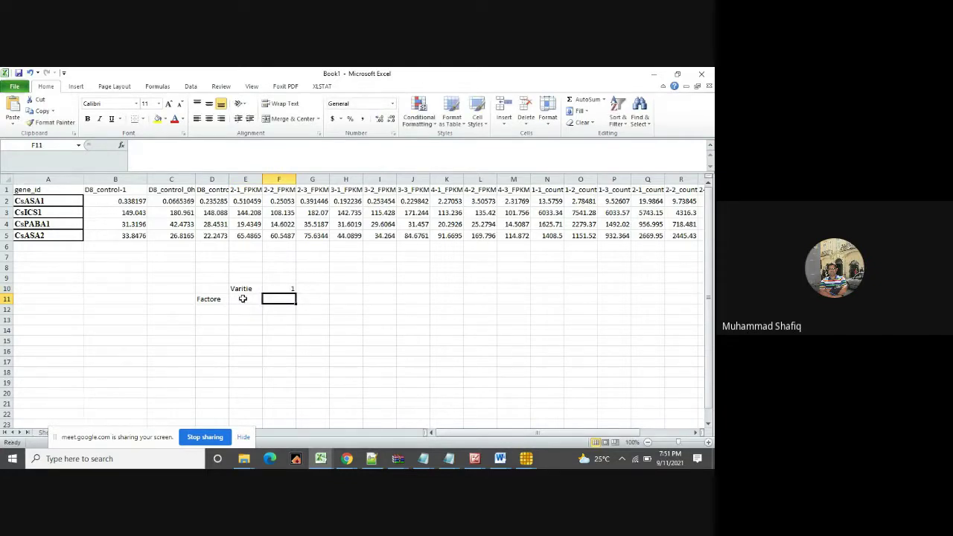
{"action": "left_click", "coordinate": [242, 299]}
{"action": "type", "text": "2"}
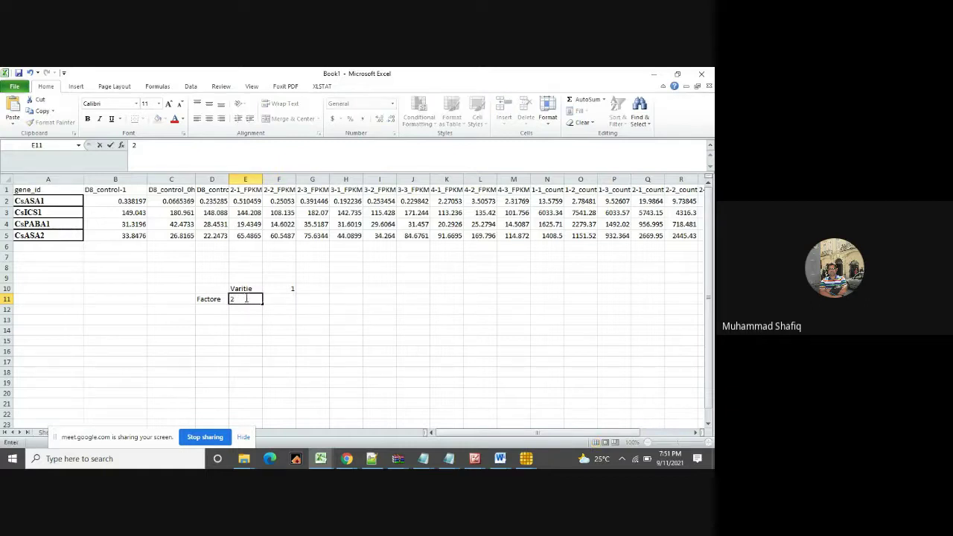
Replace the entry in F10 with the heading Pathogen and enter 1 below it in F11.
{"action": "left_click", "coordinate": [284, 288]}
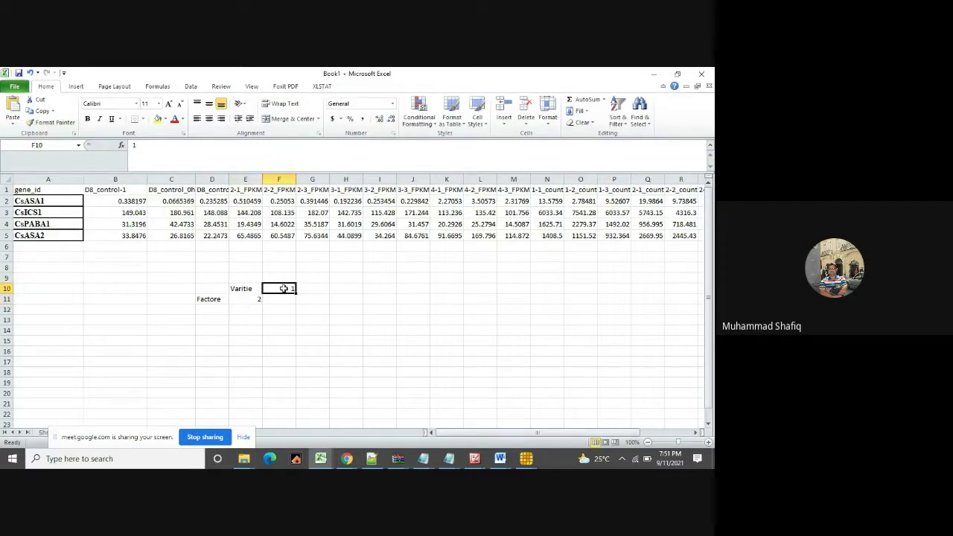
{"action": "type", "text": "Pathogen"}
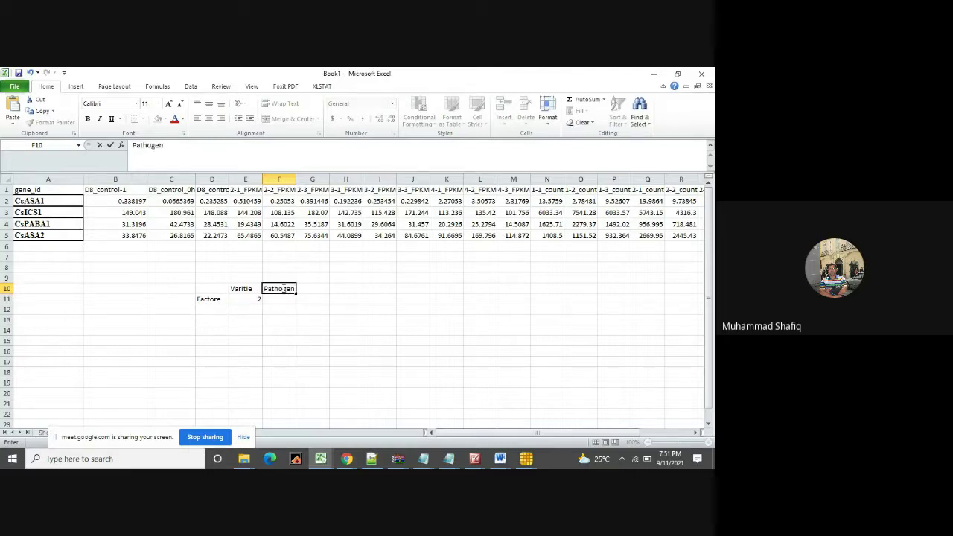
{"action": "left_click", "coordinate": [277, 301]}
{"action": "type", "text": "1"}
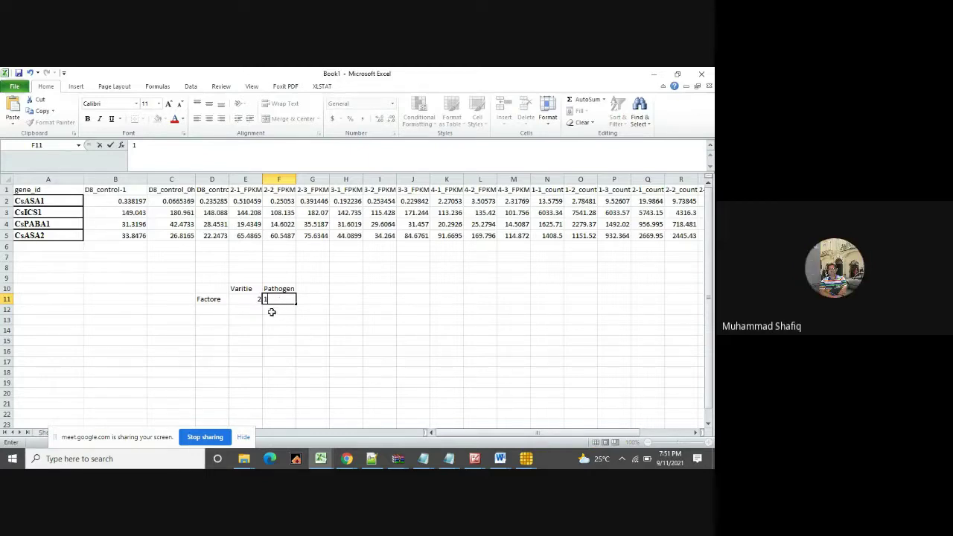
{"action": "left_click", "coordinate": [272, 315]}
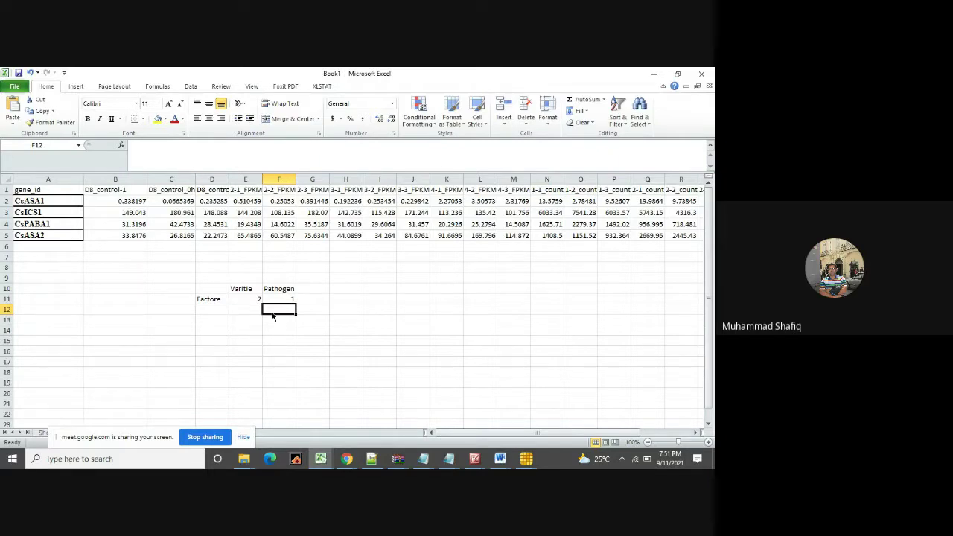
Change the heading in F10 to Condition and set the value below it in F11 to 2.
{"action": "left_click", "coordinate": [274, 294]}
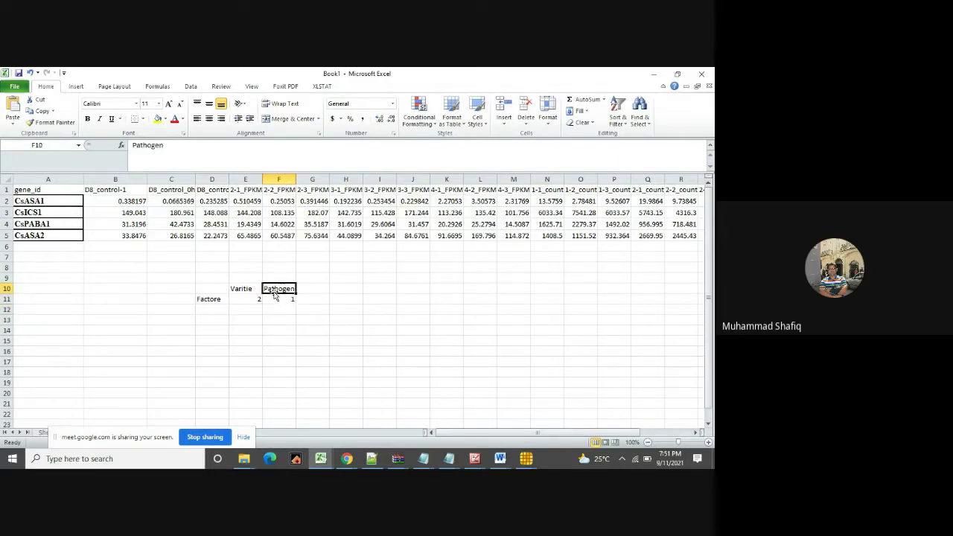
{"action": "type", "text": "Condition"}
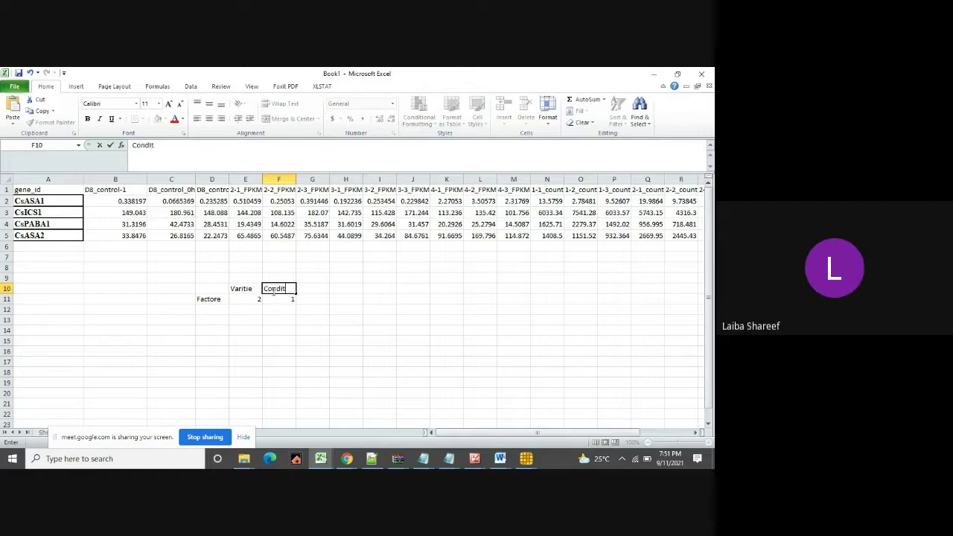
{"action": "left_click", "coordinate": [278, 298]}
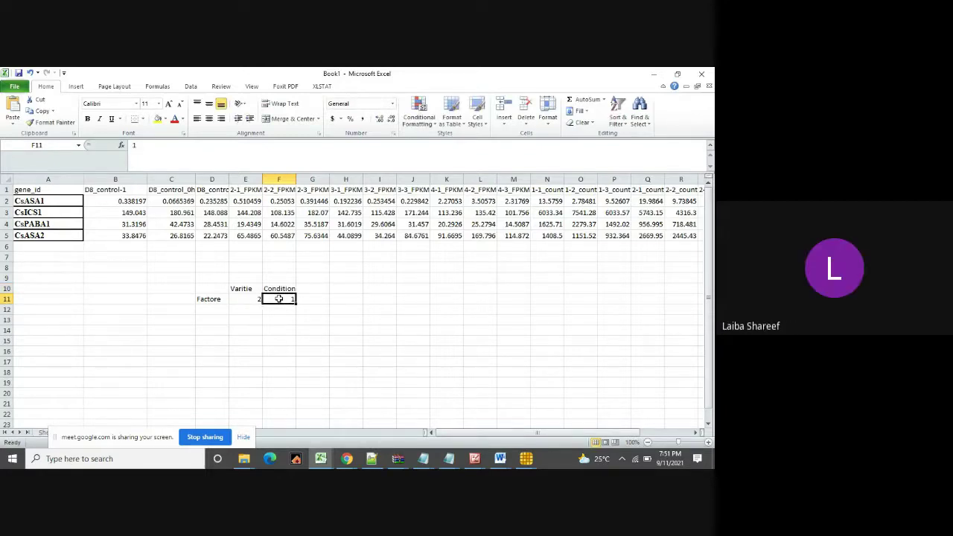
{"action": "type", "text": "2"}
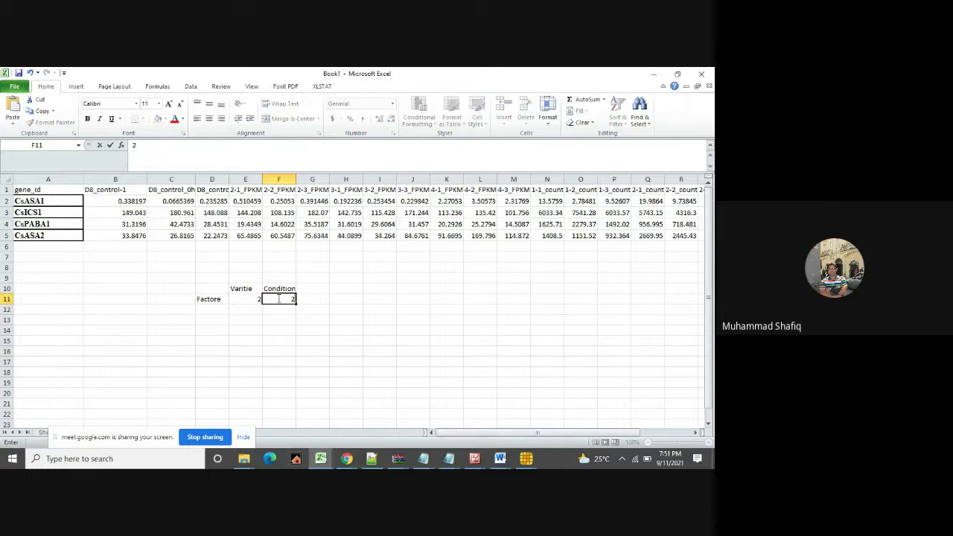
{"action": "left_click", "coordinate": [247, 307]}
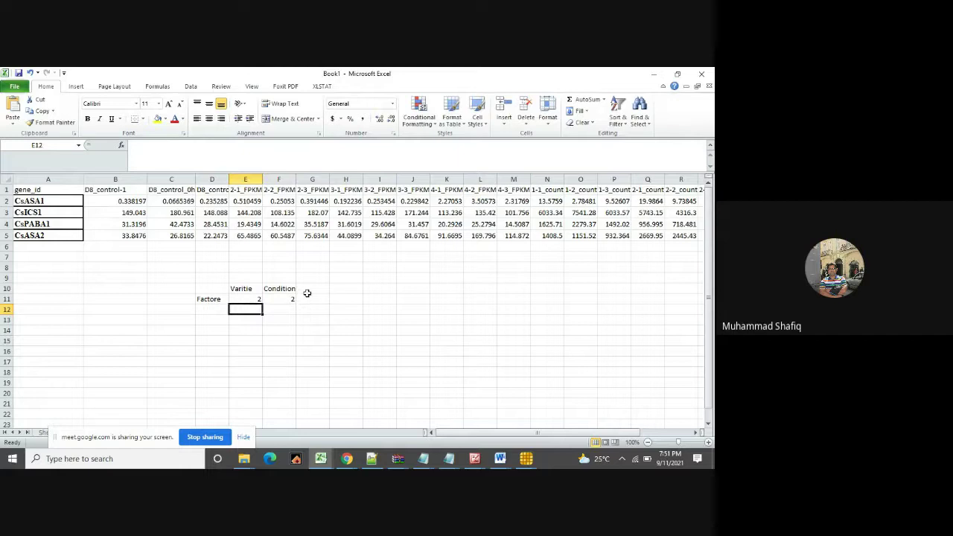
Add the heading Replicate in G10 and enter 3 below it in G11.
{"action": "left_click", "coordinate": [307, 289]}
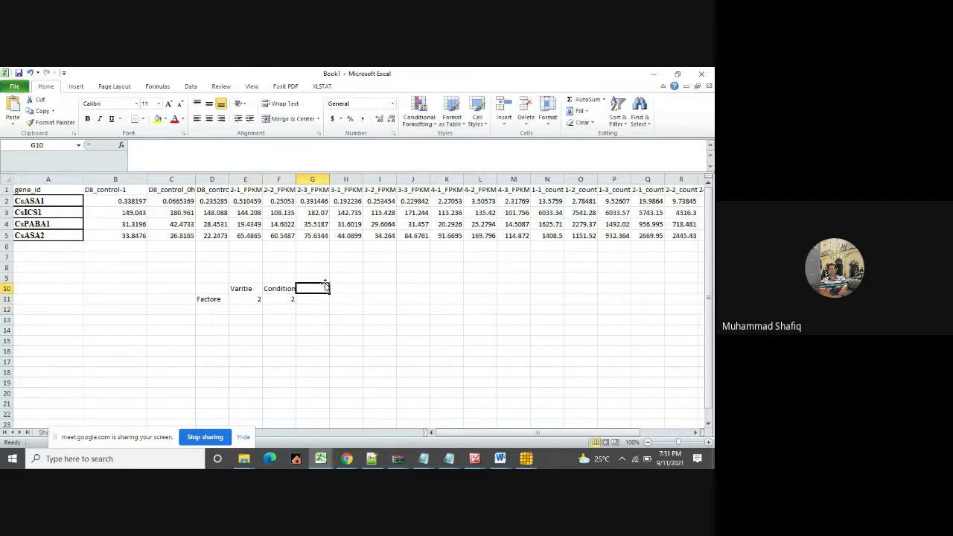
{"action": "type", "text": "Re"}
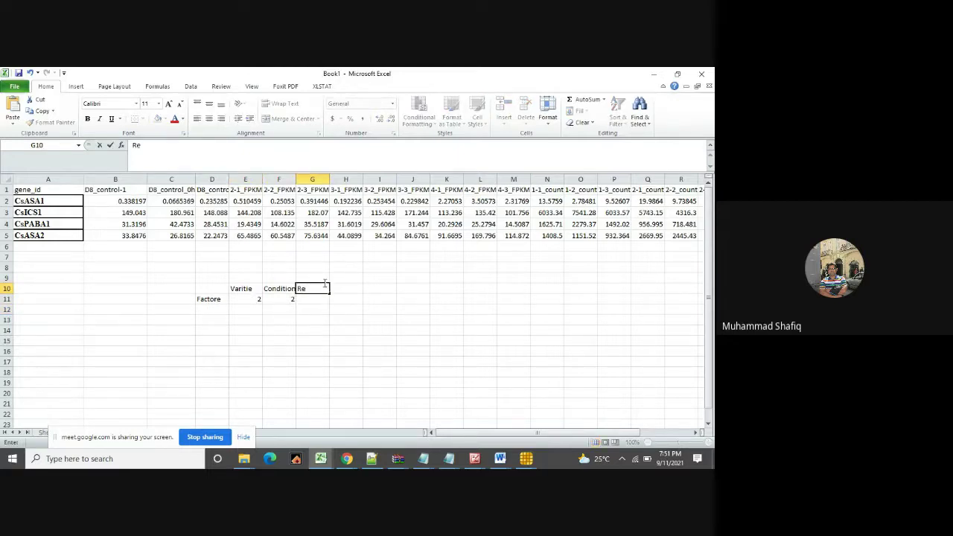
{"action": "type", "text": "plicate"}
{"action": "left_click", "coordinate": [316, 299]}
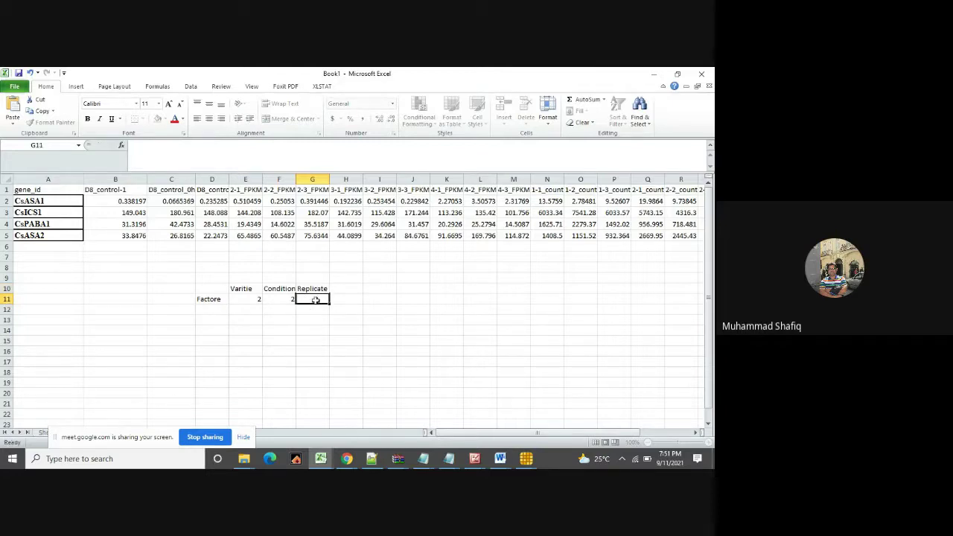
{"action": "type", "text": "3"}
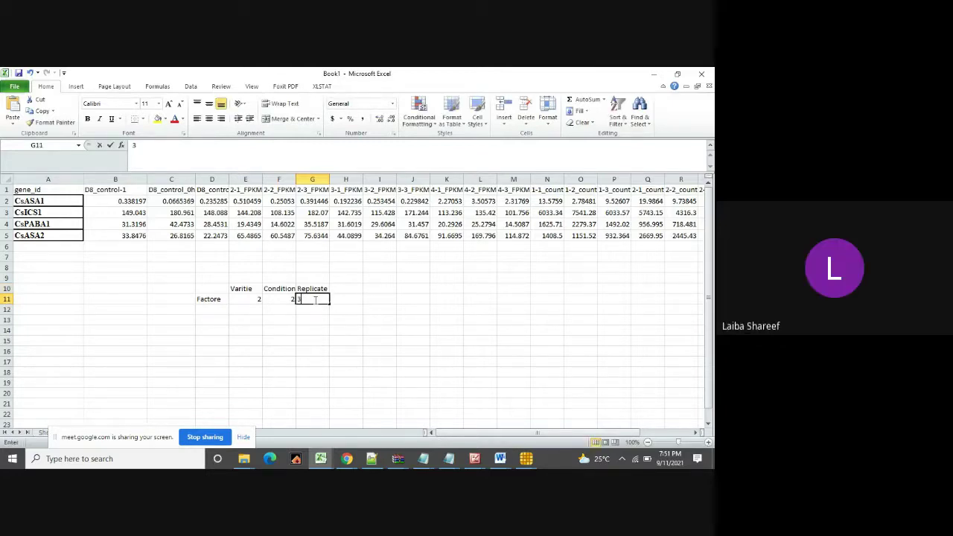
{"action": "left_click", "coordinate": [311, 320]}
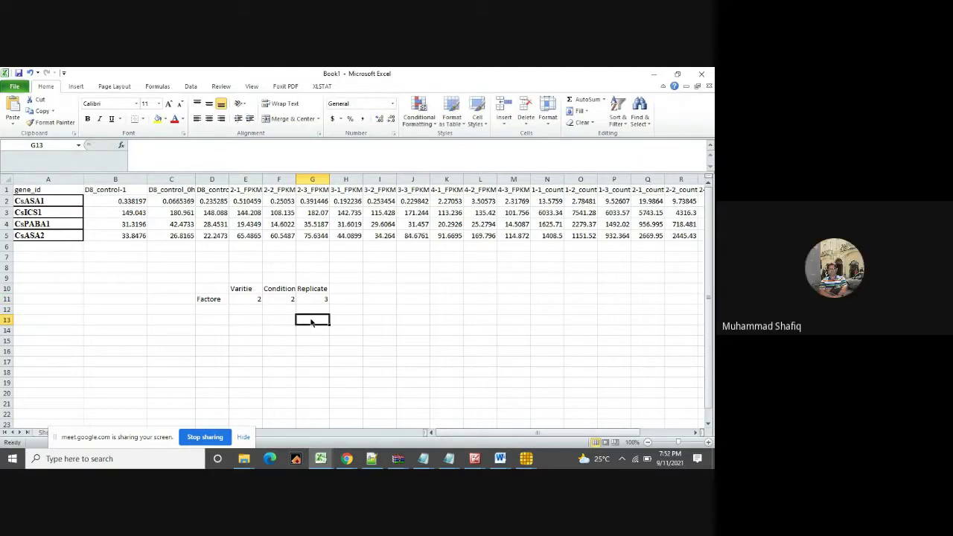
{"action": "left_click", "coordinate": [282, 299]}
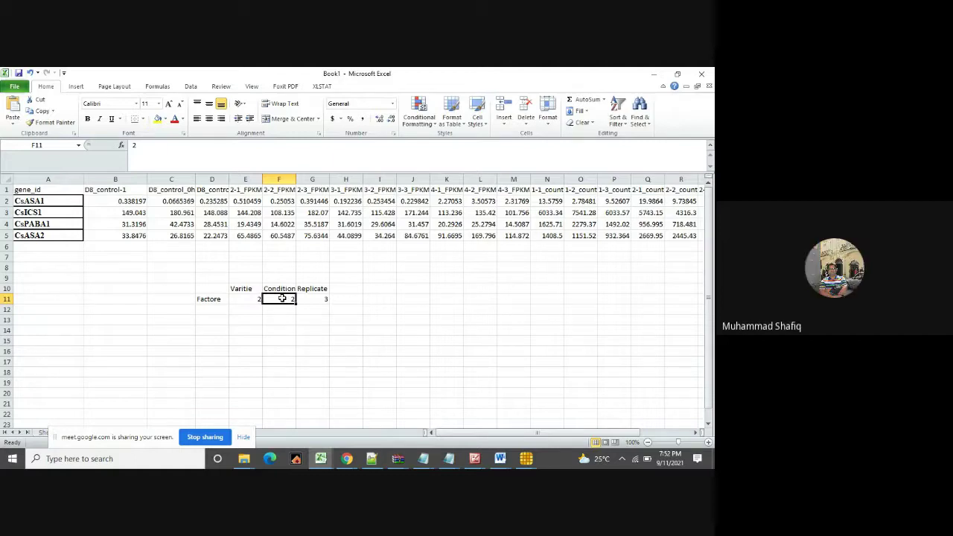
Start a number series in column B with 1 in B13 and the formula =B13+1 in B14.
{"action": "left_click", "coordinate": [102, 318]}
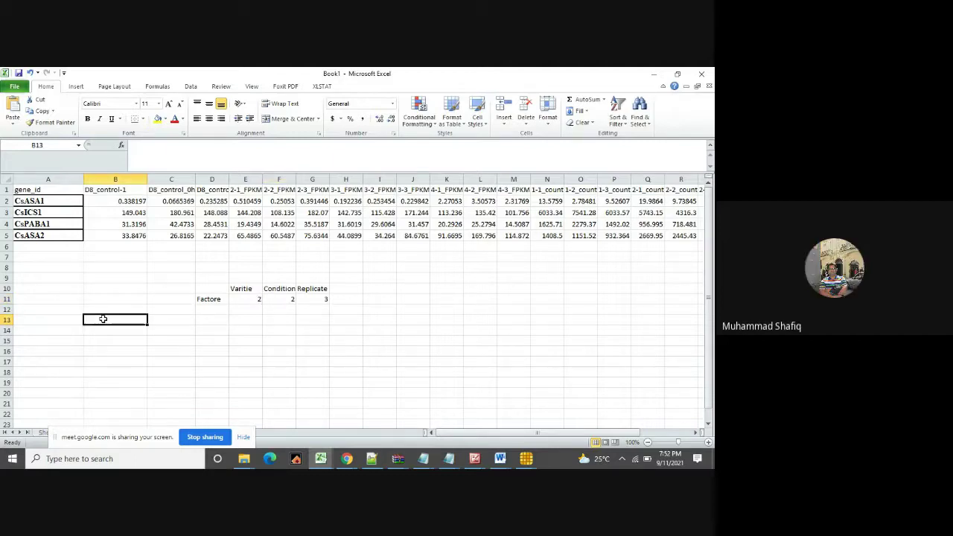
{"action": "type", "text": "1"}
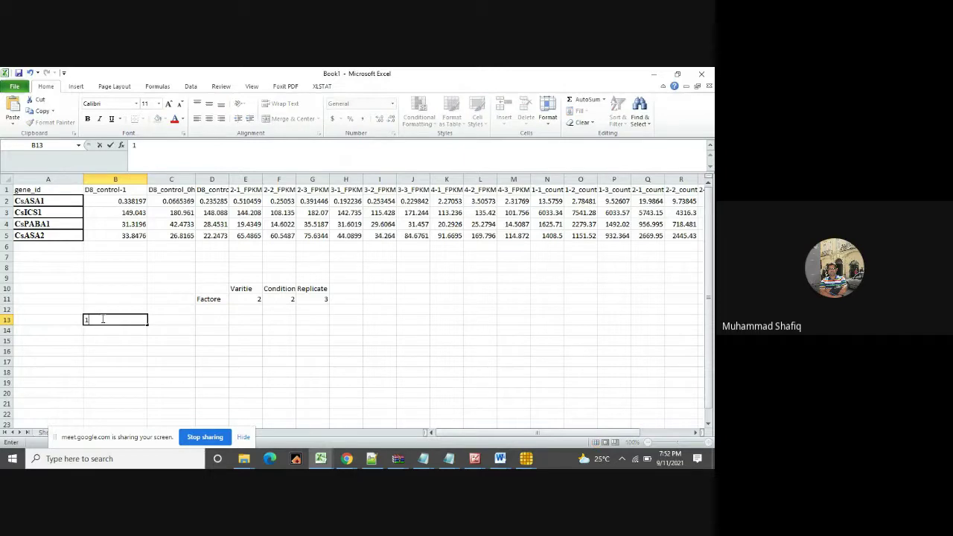
{"action": "left_click", "coordinate": [105, 336]}
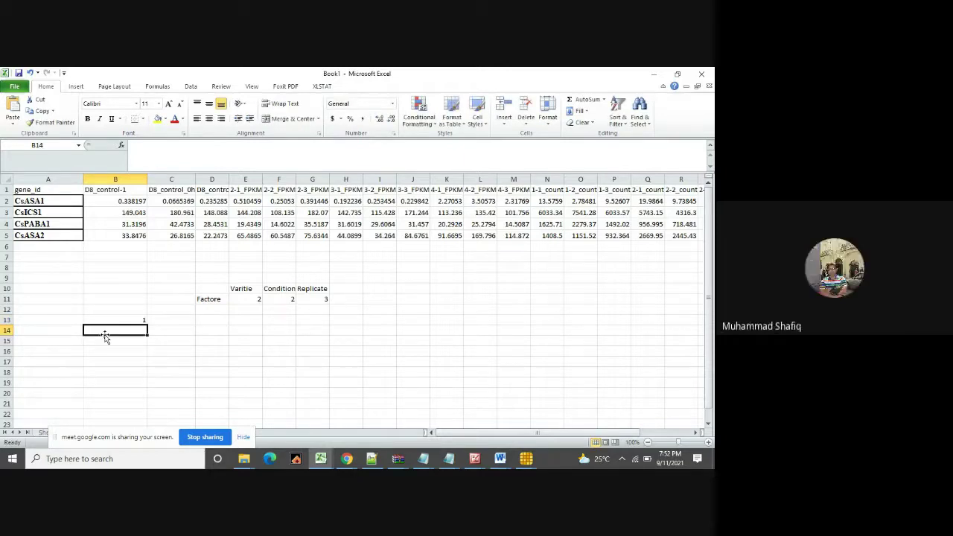
{"action": "type", "text": "="}
{"action": "key", "text": "BackSpace"}
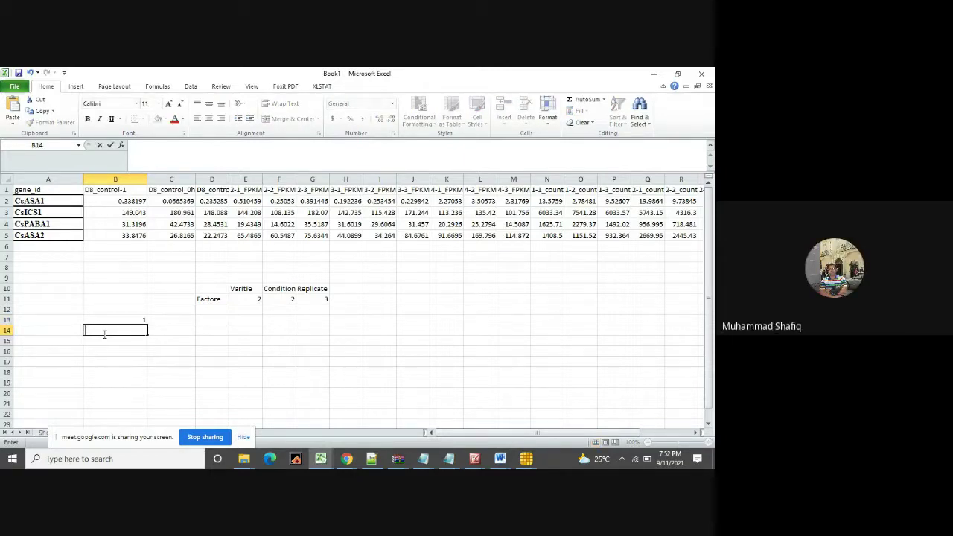
{"action": "type", "text": "="}
{"action": "left_click", "coordinate": [132, 318]}
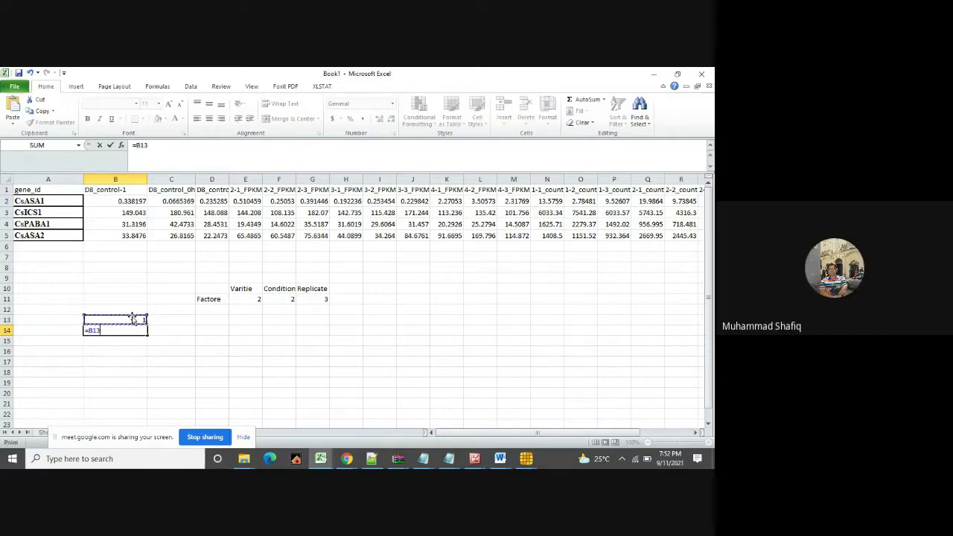
{"action": "type", "text": "+1"}
{"action": "key", "text": "Return"}
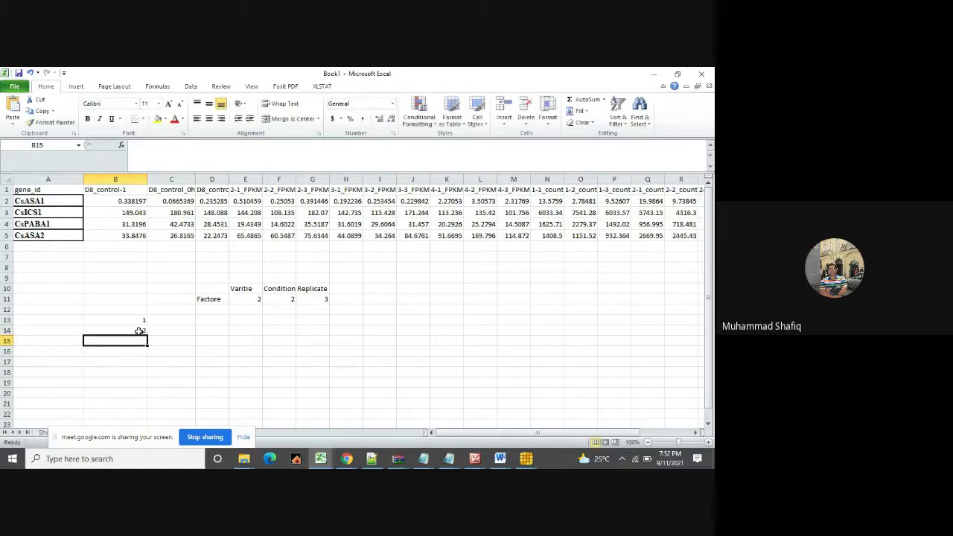
Fill the B14 formula down to B24 so the series runs from 1 to 12.
{"action": "left_click", "coordinate": [138, 330]}
{"action": "left_click_drag", "start_coordinate": [147, 335], "coordinate": [148, 403]}
{"action": "left_click", "coordinate": [244, 352]}
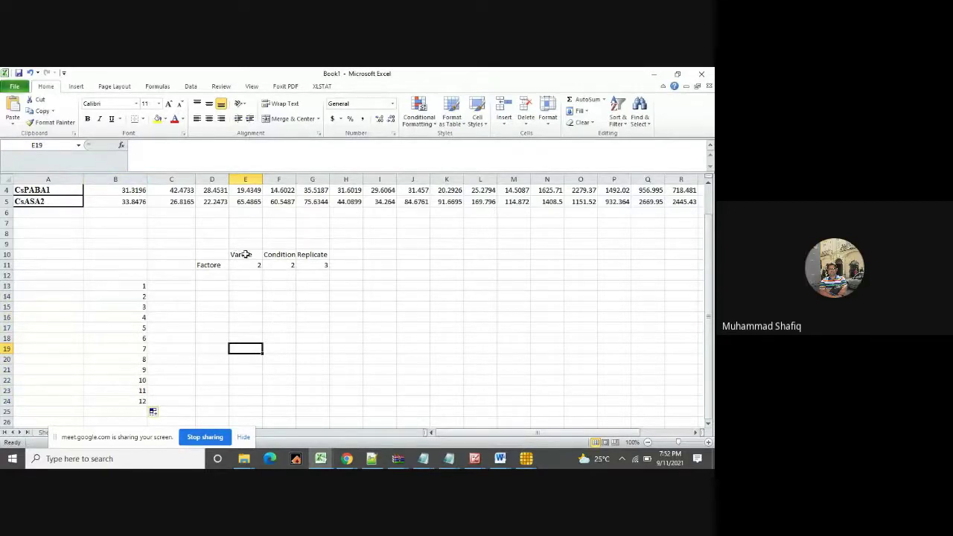
Copy the number series in B13:B24 and paste it as values only below Factore, starting at D12.
{"action": "left_click", "coordinate": [138, 286]}
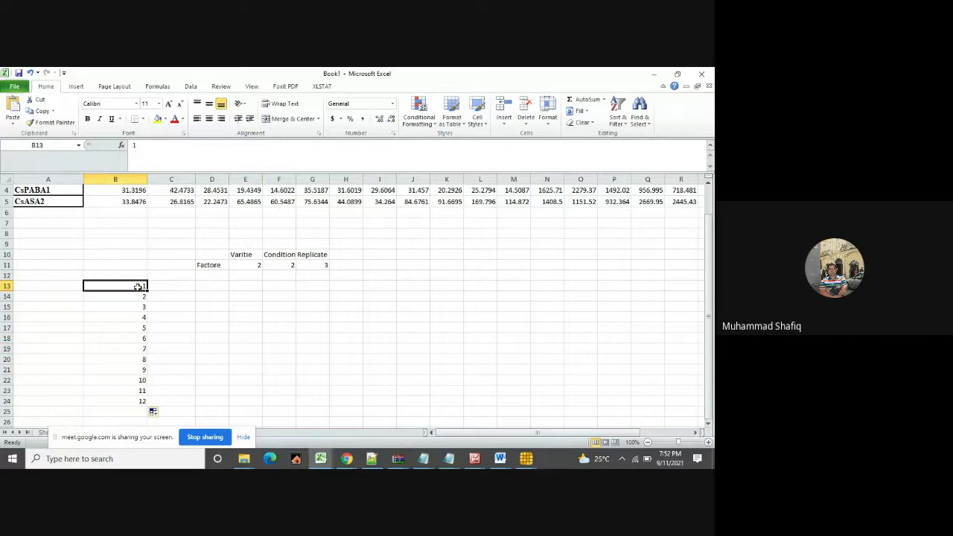
{"action": "left_click", "coordinate": [216, 275]}
{"action": "left_click_drag", "start_coordinate": [140, 286], "coordinate": [142, 402]}
{"action": "key", "text": "ctrl+c"}
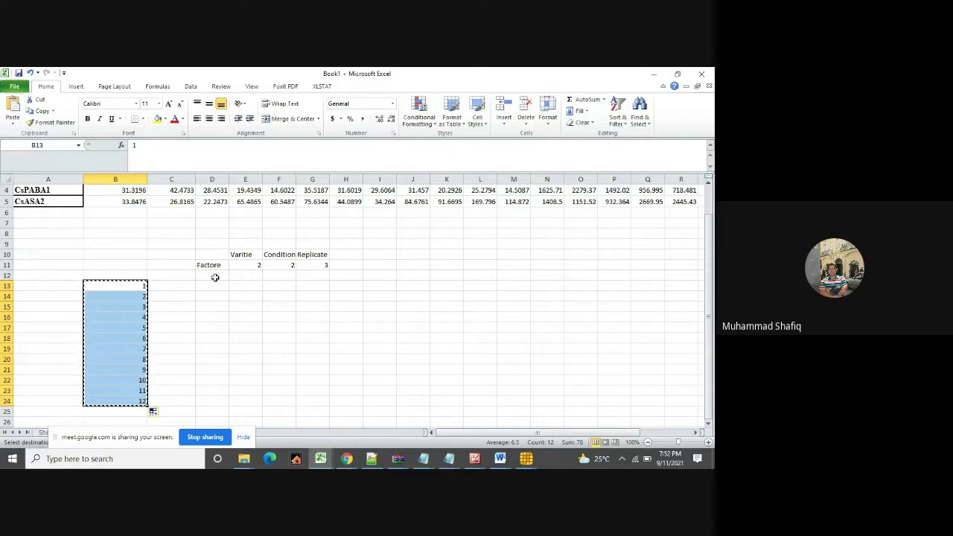
{"action": "left_click", "coordinate": [214, 276]}
{"action": "right_click", "coordinate": [212, 280]}
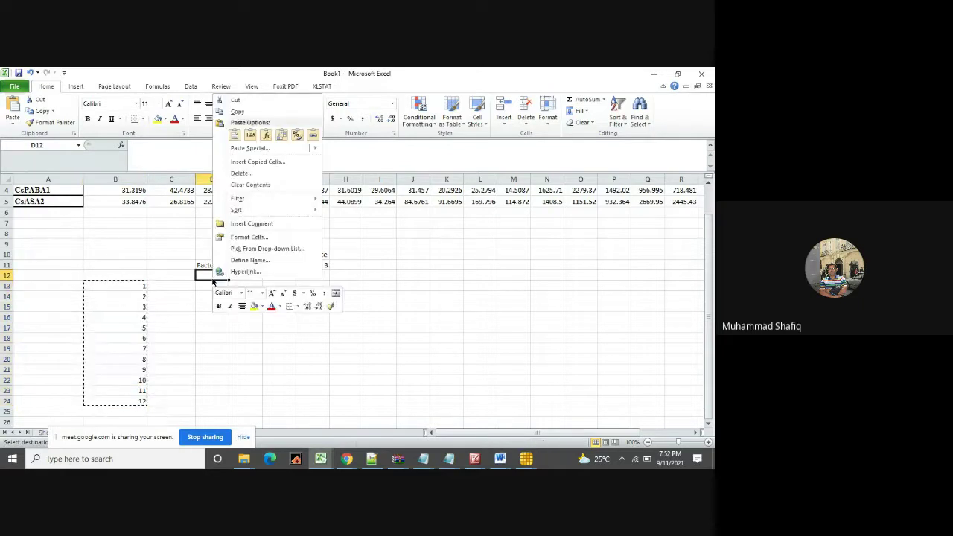
{"action": "left_click", "coordinate": [250, 134]}
Delete the original number series from column B, starting at B13.
{"action": "left_click", "coordinate": [122, 284]}
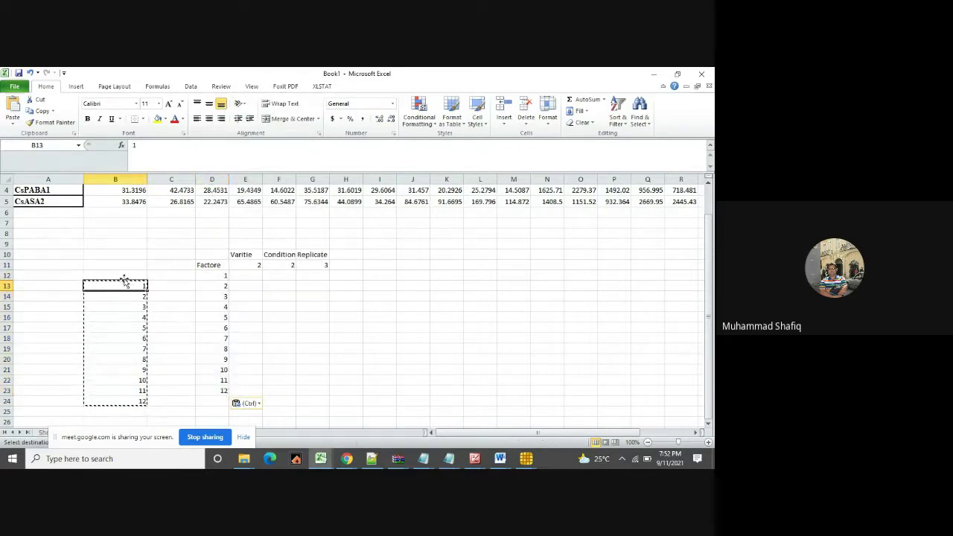
{"action": "left_click_drag", "start_coordinate": [123, 284], "coordinate": [125, 407]}
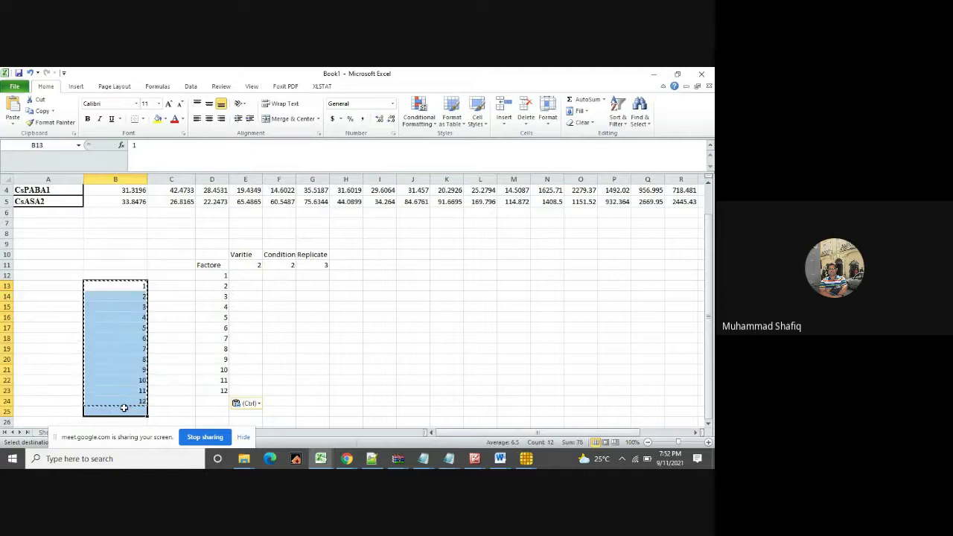
{"action": "key", "text": "Delete"}
{"action": "left_click", "coordinate": [349, 318]}
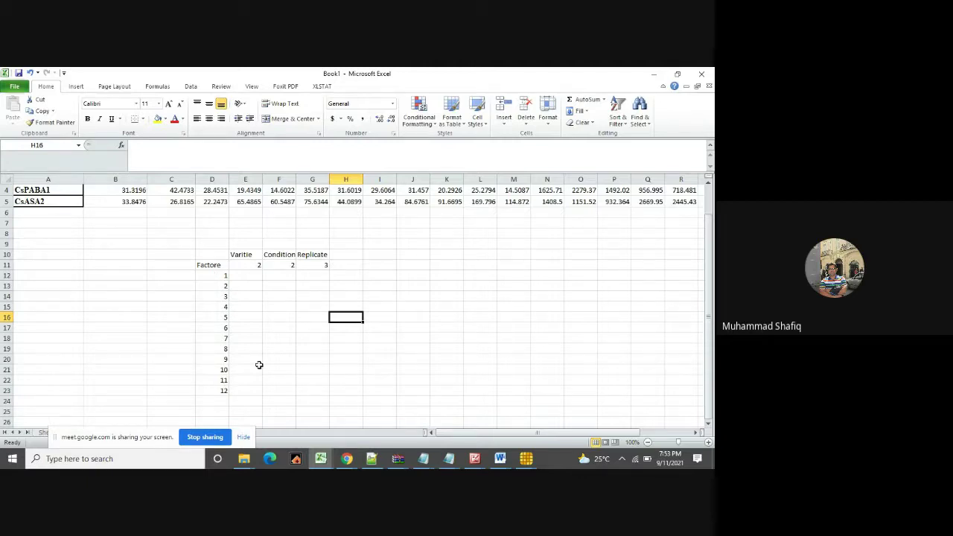
Enter 1 in each Varitie cell from E12 to E17, for Factore rows 1 to 6.
{"action": "left_click", "coordinate": [245, 275]}
{"action": "type", "text": "1"}
{"action": "key", "text": "Return"}
{"action": "type", "text": "1"}
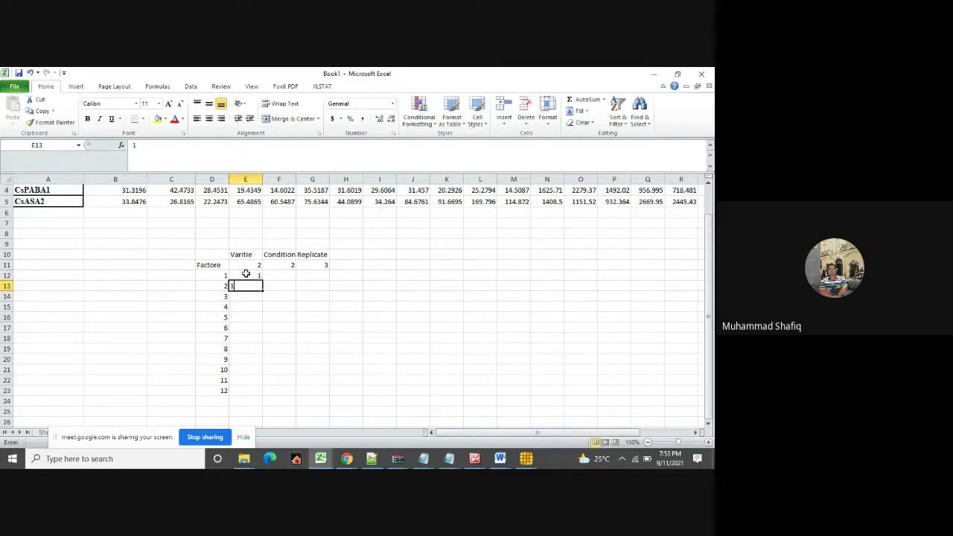
{"action": "key", "text": "Return"}
{"action": "type", "text": "1"}
{"action": "key", "text": "Return"}
{"action": "type", "text": "1"}
{"action": "key", "text": "Return"}
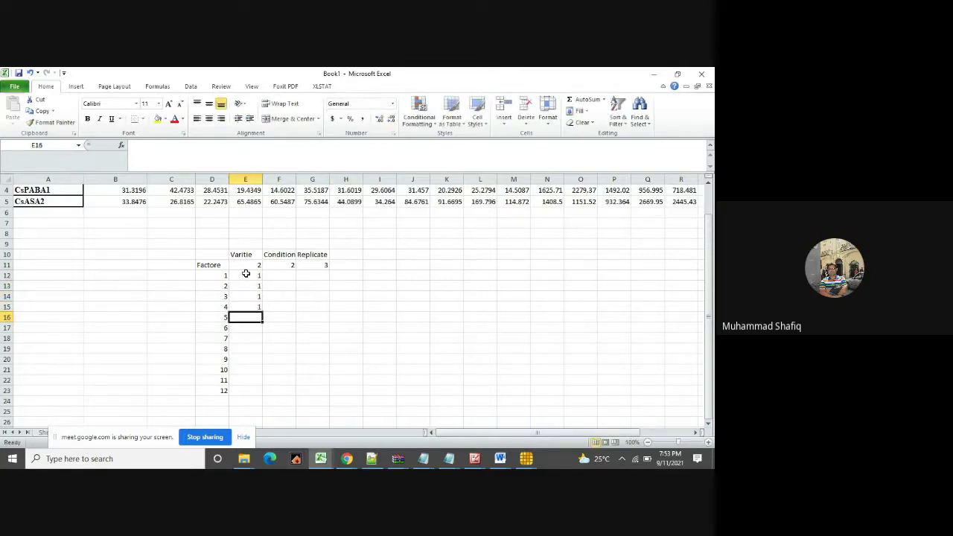
{"action": "type", "text": "1"}
{"action": "key", "text": "Return"}
{"action": "type", "text": "1"}
{"action": "key", "text": "Return"}
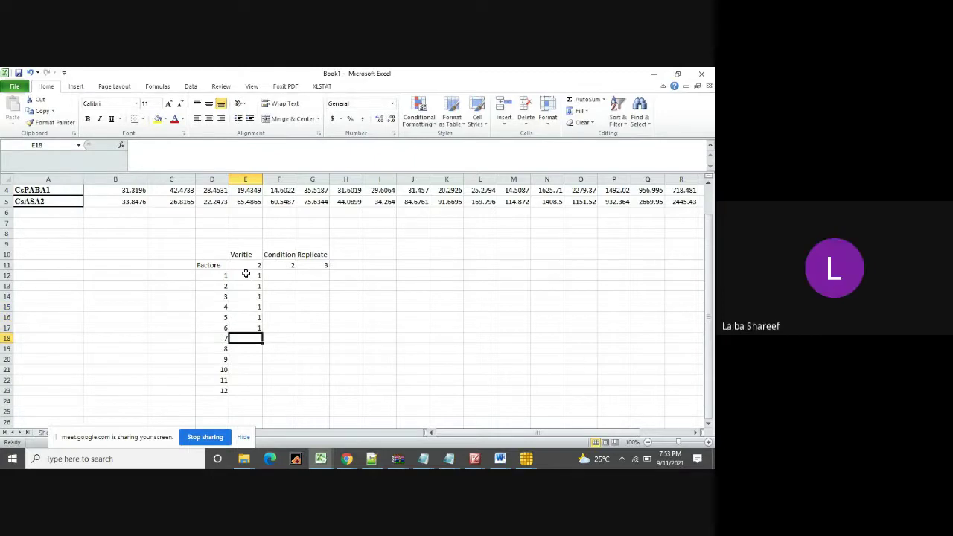
Enter 2 in each Varitie cell from E18 to E23, for Factore rows 7 to 12.
{"action": "type", "text": "2"}
{"action": "key", "text": "Return"}
{"action": "type", "text": "2"}
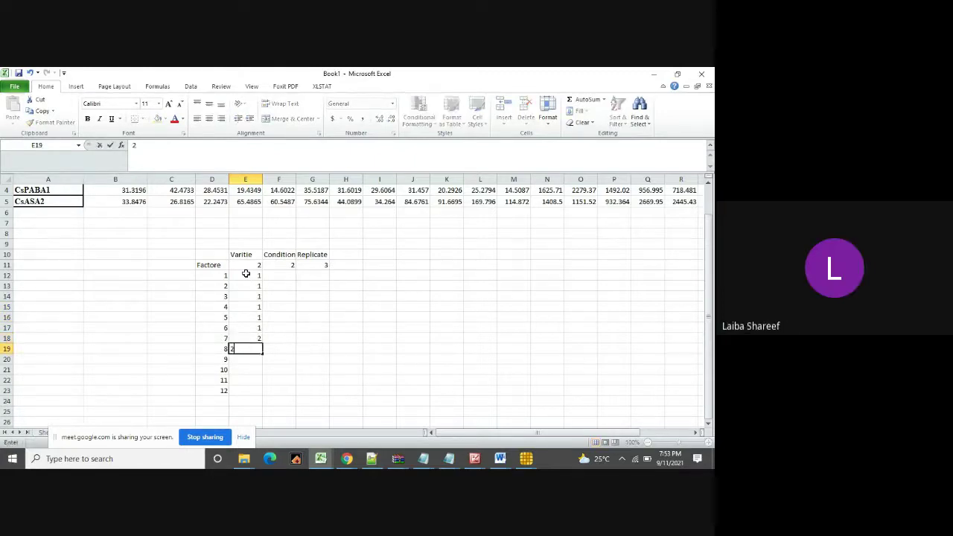
{"action": "key", "text": "Return"}
{"action": "type", "text": "2"}
{"action": "key", "text": "Return"}
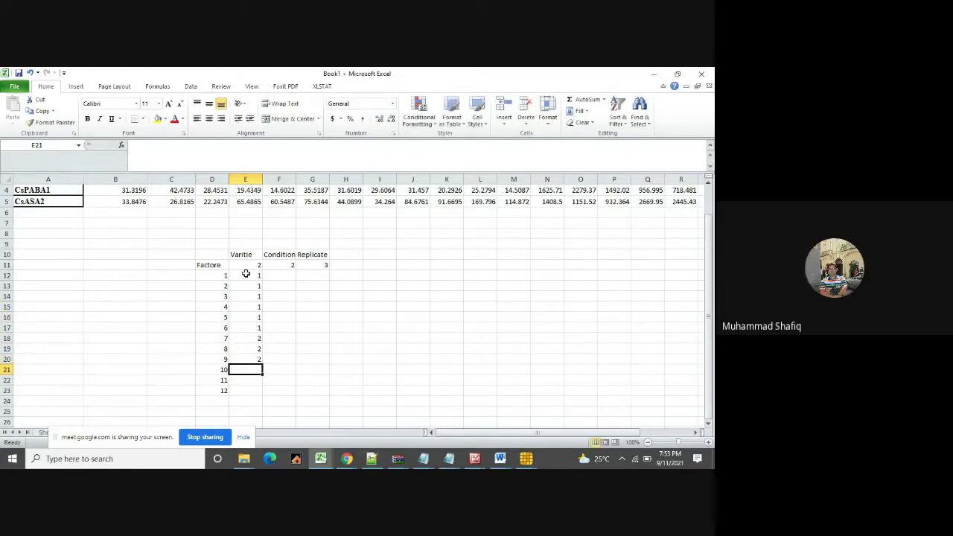
{"action": "type", "text": "2"}
{"action": "key", "text": "Return"}
{"action": "type", "text": "2"}
{"action": "key", "text": "Return"}
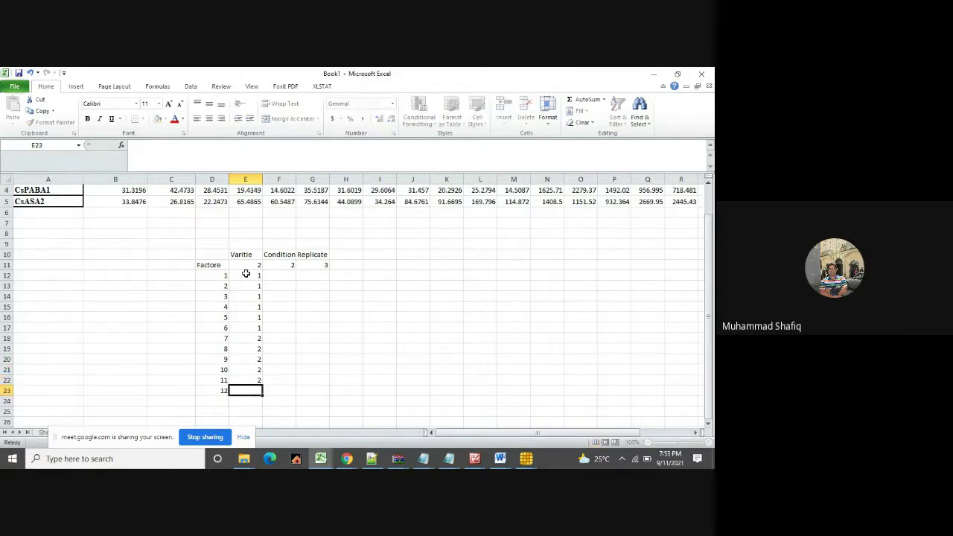
{"action": "type", "text": "2"}
{"action": "key", "text": "Return"}
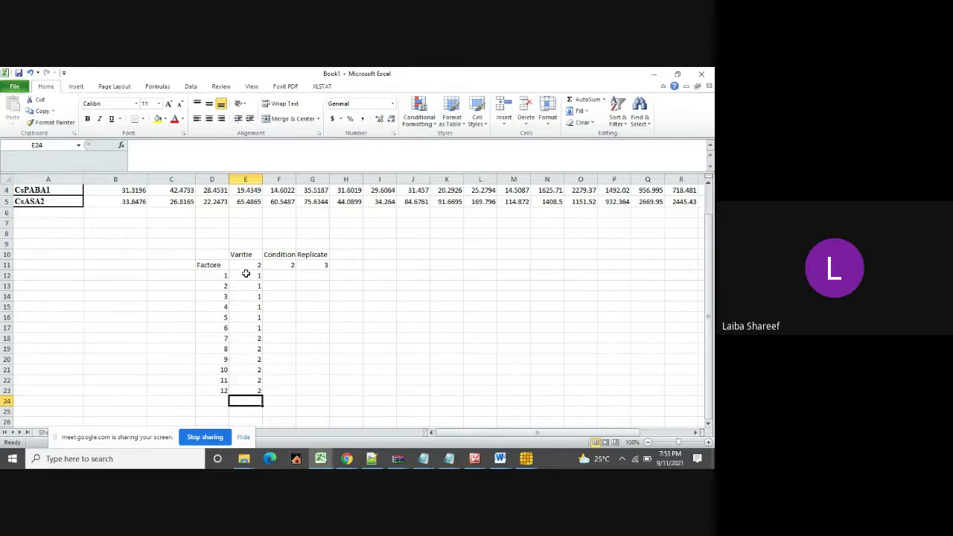
Enter 1 in the Condition cell F12 for Factore row 1.
{"action": "left_click", "coordinate": [274, 276]}
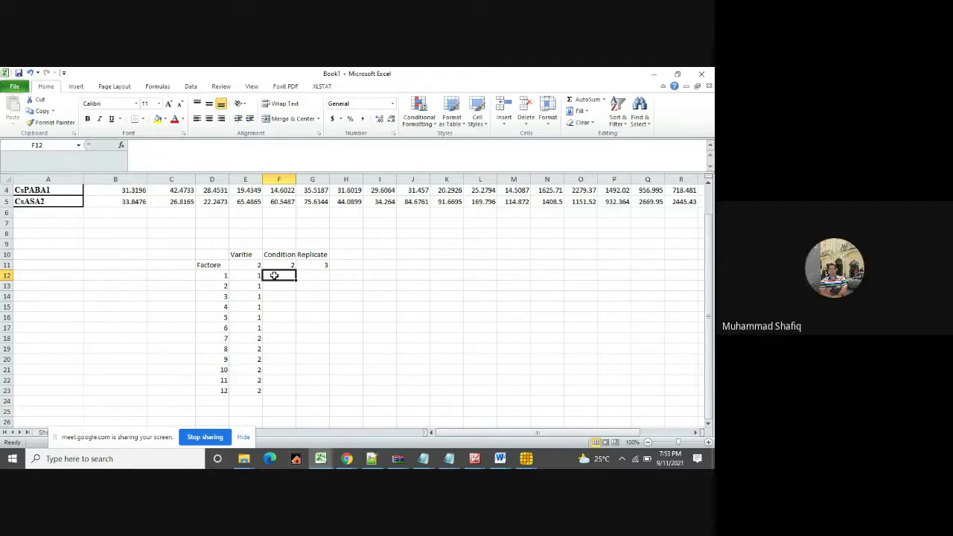
{"action": "type", "text": "1"}
{"action": "key", "text": "Return"}
{"action": "type", "text": "2"}
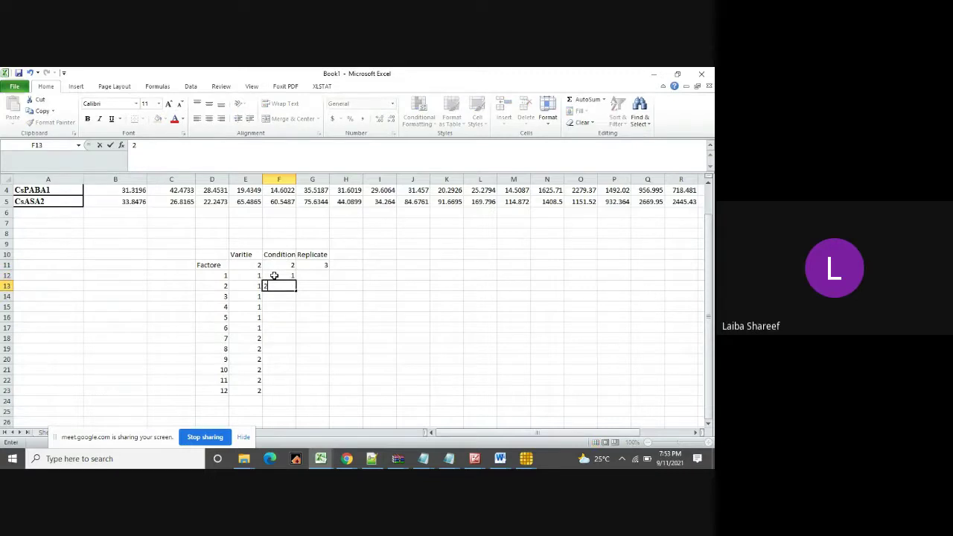
{"action": "key", "text": "Return"}
{"action": "type", "text": "3"}
{"action": "key", "text": "Return"}
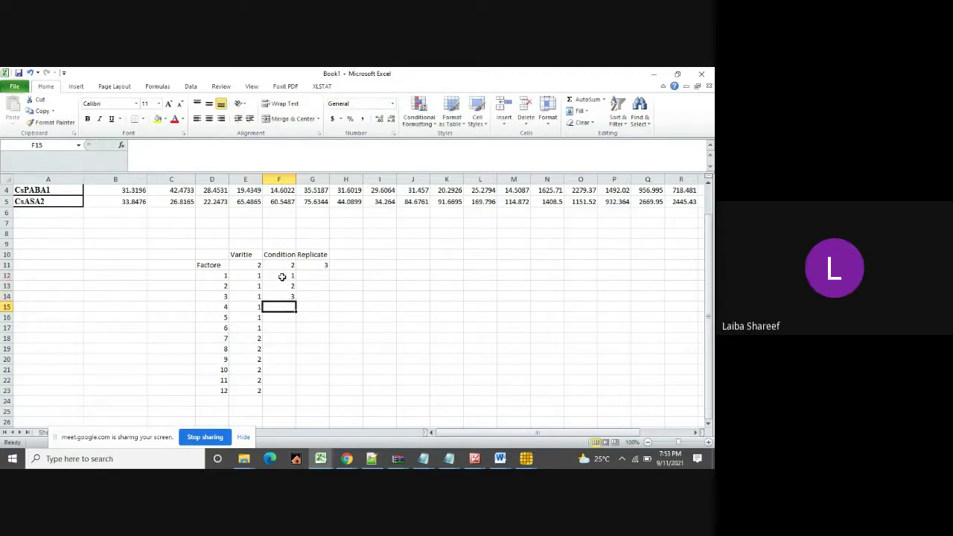
{"action": "left_click_drag", "start_coordinate": [282, 276], "coordinate": [284, 296]}
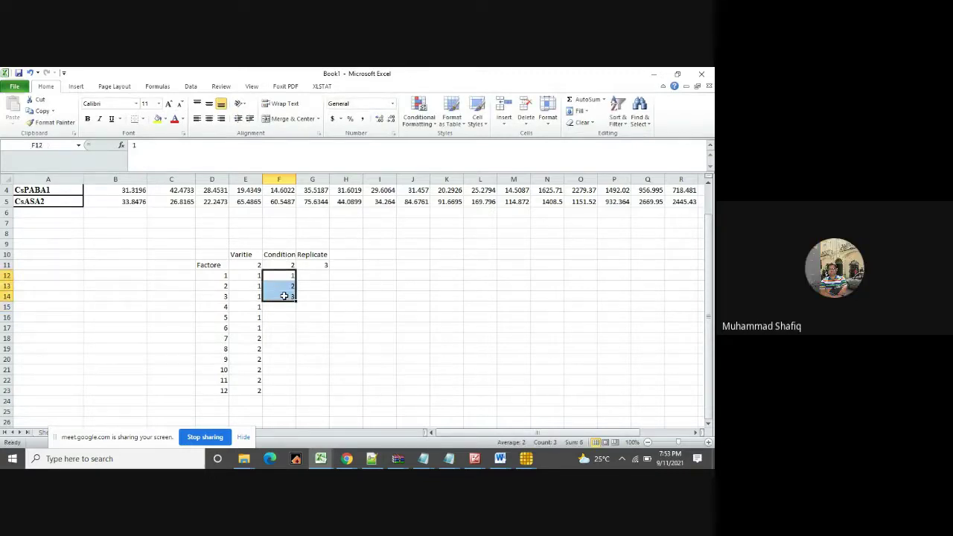
{"action": "key", "text": "ctrl+c"}
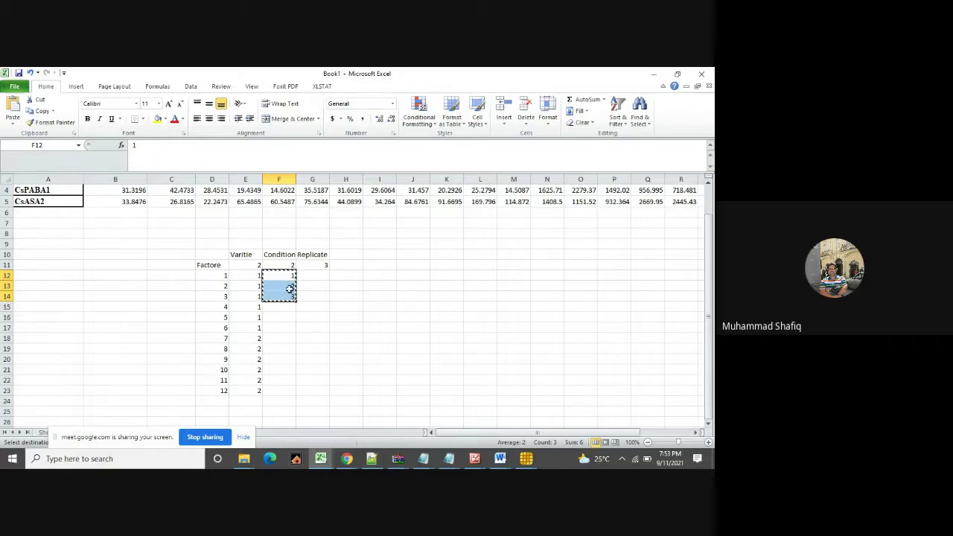
Set the Condition cells F13 and F14 to 1, for Factore rows 2 and 3.
{"action": "left_click", "coordinate": [289, 286]}
{"action": "key", "text": "Down"}
{"action": "type", "text": "1"}
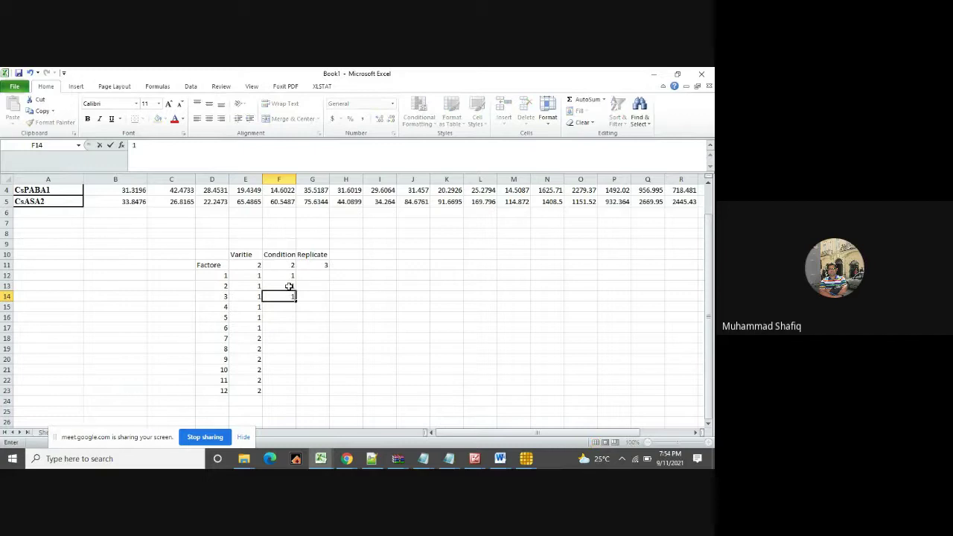
{"action": "key", "text": "Return"}
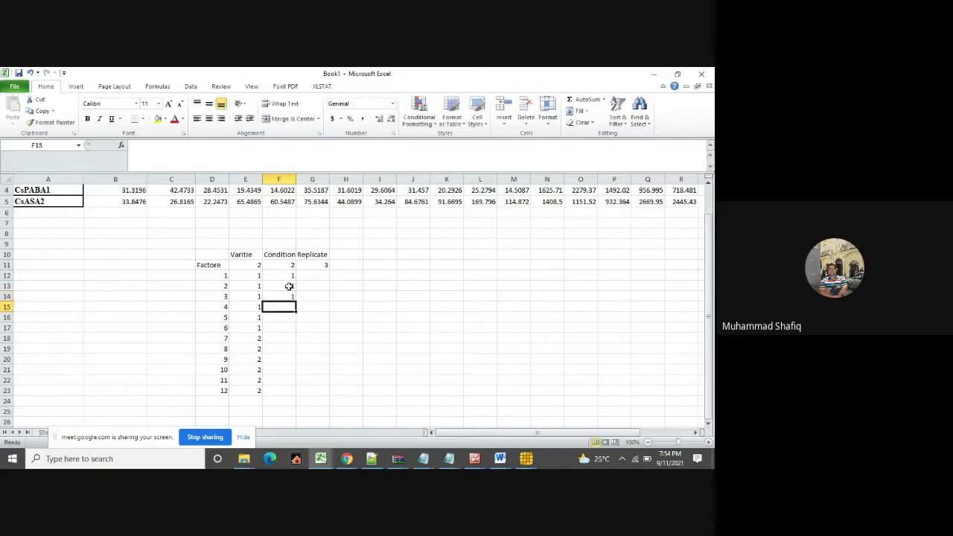
Enter 2 in each Condition cell from F15 to F17, for Factore rows 4 to 6.
{"action": "type", "text": "2"}
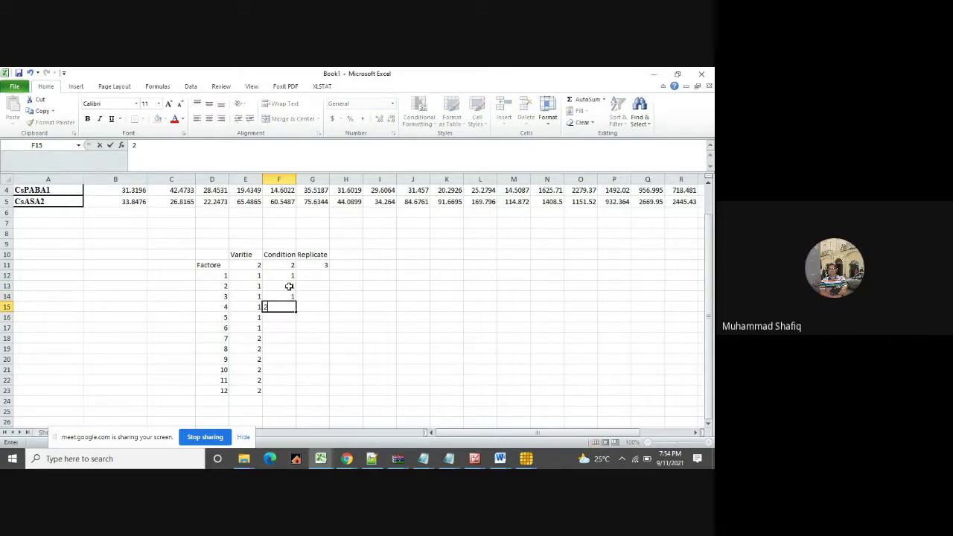
{"action": "key", "text": "Return"}
{"action": "type", "text": "2"}
{"action": "key", "text": "Return"}
{"action": "type", "text": "2"}
{"action": "key", "text": "Return"}
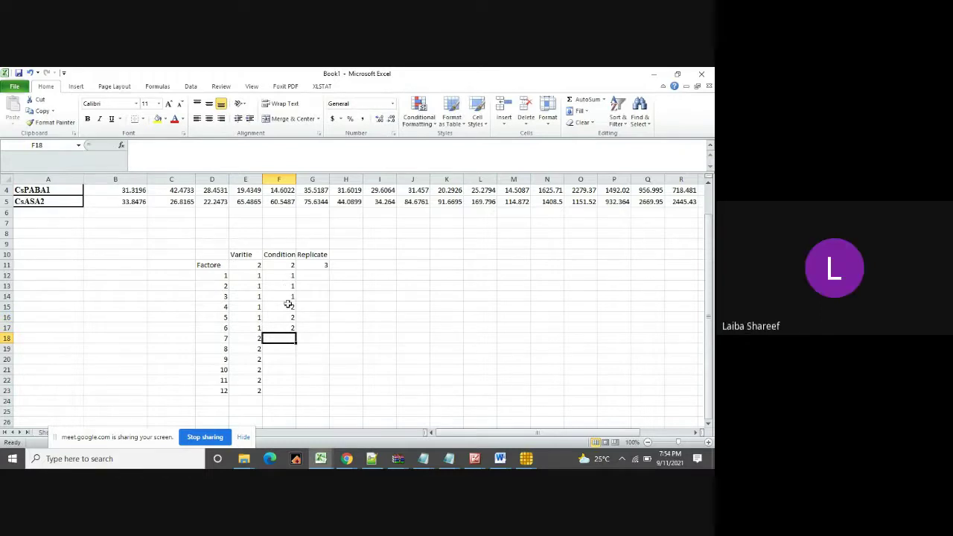
Copy the Condition values in F12:F17 and paste them into F18:F23 for Factore rows 7 to 12.
{"action": "left_click_drag", "start_coordinate": [288, 307], "coordinate": [289, 328]}
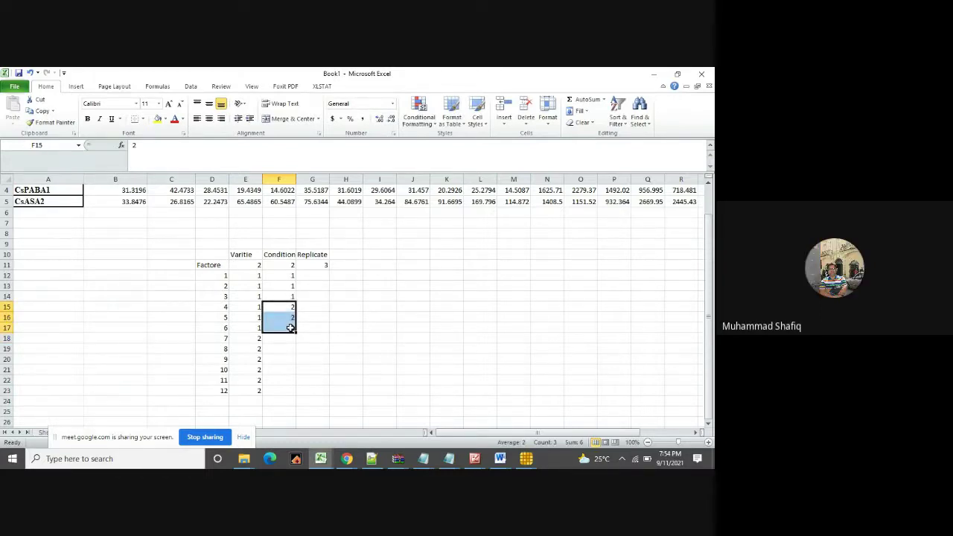
{"action": "left_click_drag", "start_coordinate": [283, 274], "coordinate": [281, 386]}
{"action": "key", "text": "ctrl+c"}
{"action": "key", "text": "ctrl+v"}
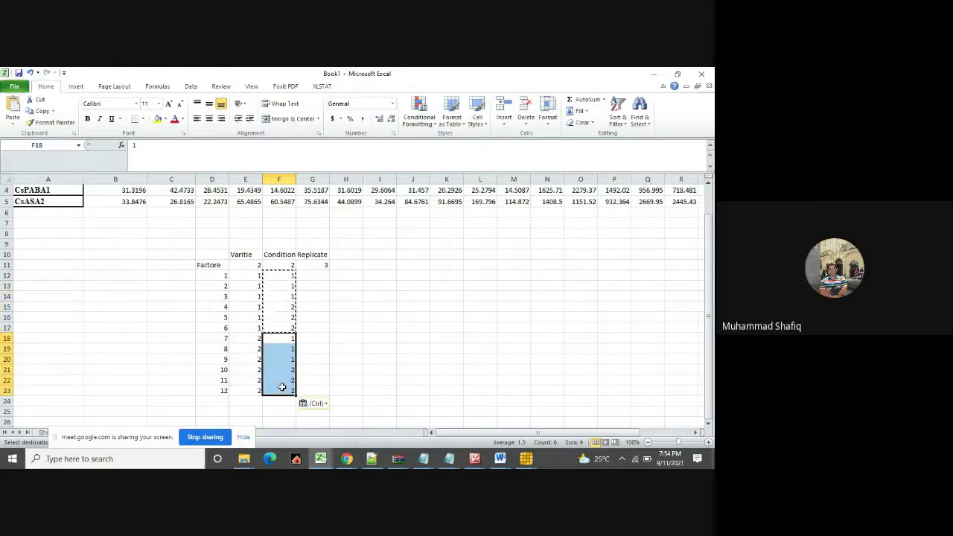
Enter 1, 2 and 3 in the Replicate cells G12 to G14.
{"action": "left_click", "coordinate": [314, 275]}
{"action": "type", "text": "1"}
{"action": "key", "text": "Return"}
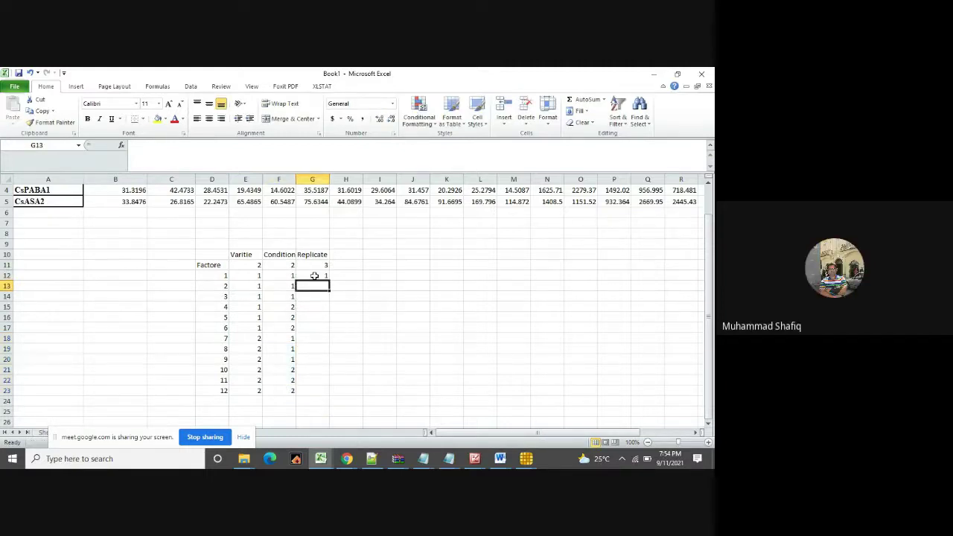
{"action": "type", "text": "2"}
{"action": "key", "text": "Return"}
{"action": "type", "text": "3"}
{"action": "key", "text": "Return"}
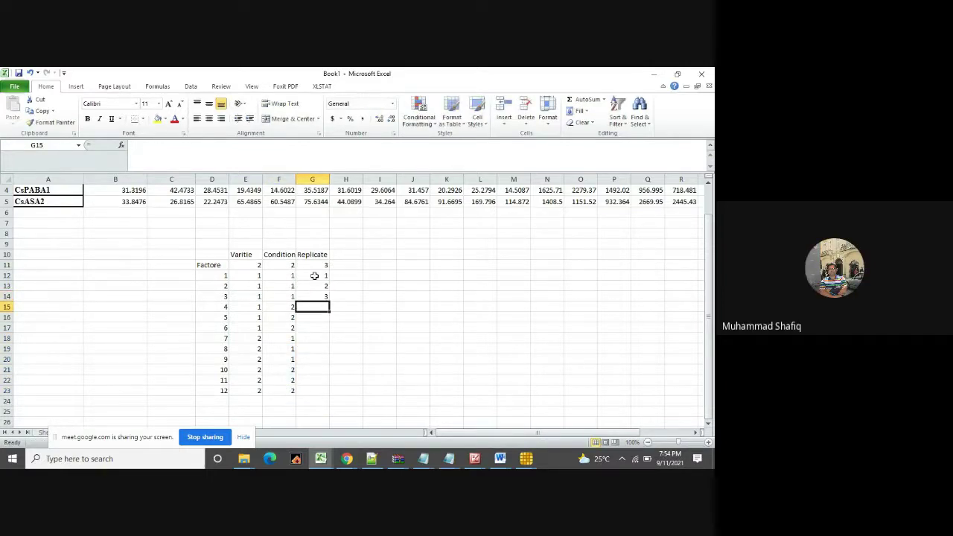
Copy the Replicate values in G12:G14 and repeat them down through G23.
{"action": "left_click_drag", "start_coordinate": [321, 272], "coordinate": [318, 388]}
{"action": "key", "text": "ctrl+c"}
{"action": "key", "text": "ctrl+v"}
{"action": "left_click", "coordinate": [428, 337]}
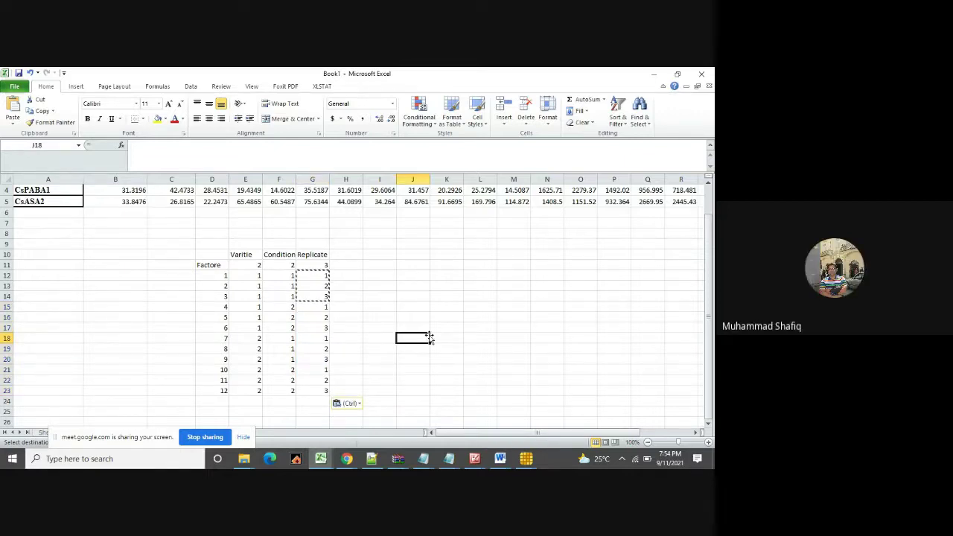
Copy the four gene names and their FPKM values in A2:M5.
{"action": "left_click_drag", "start_coordinate": [710, 277], "coordinate": [711, 245]}
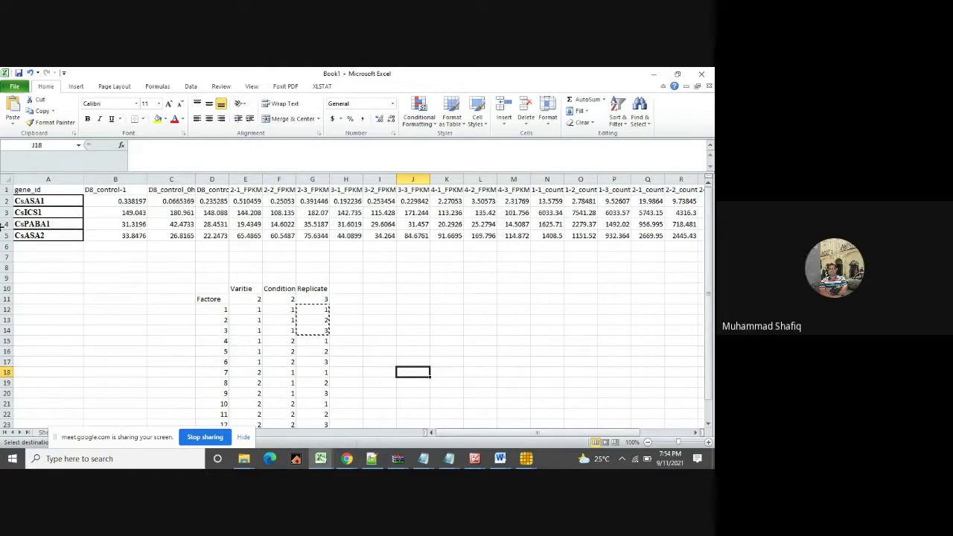
{"action": "left_click_drag", "start_coordinate": [27, 202], "coordinate": [231, 237]}
{"action": "left_click_drag", "start_coordinate": [535, 432], "coordinate": [320, 458]}
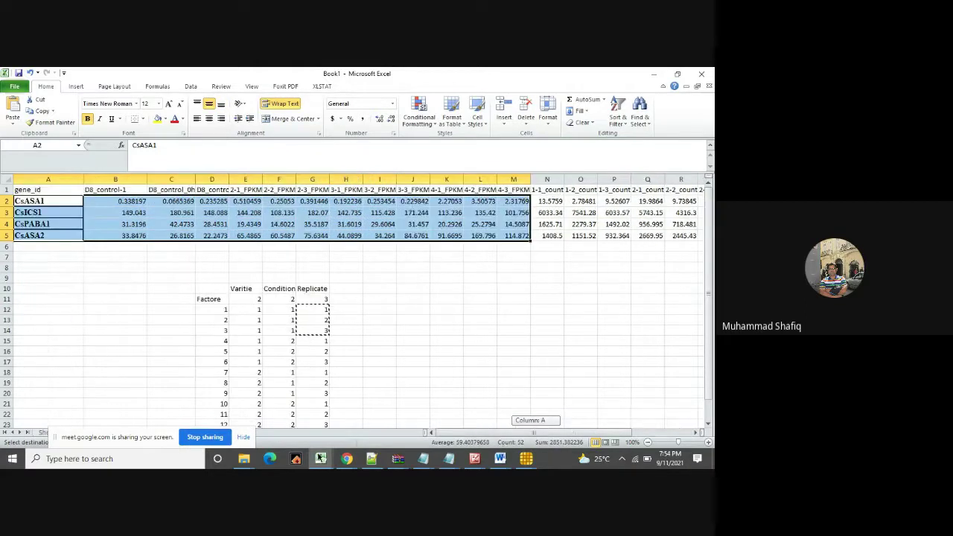
{"action": "right_click", "coordinate": [295, 224]}
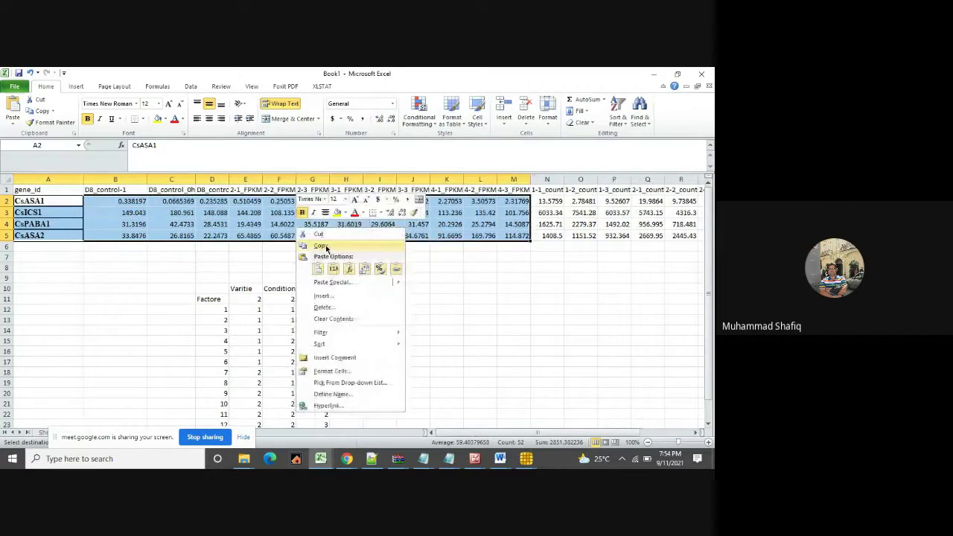
{"action": "left_click", "coordinate": [322, 243]}
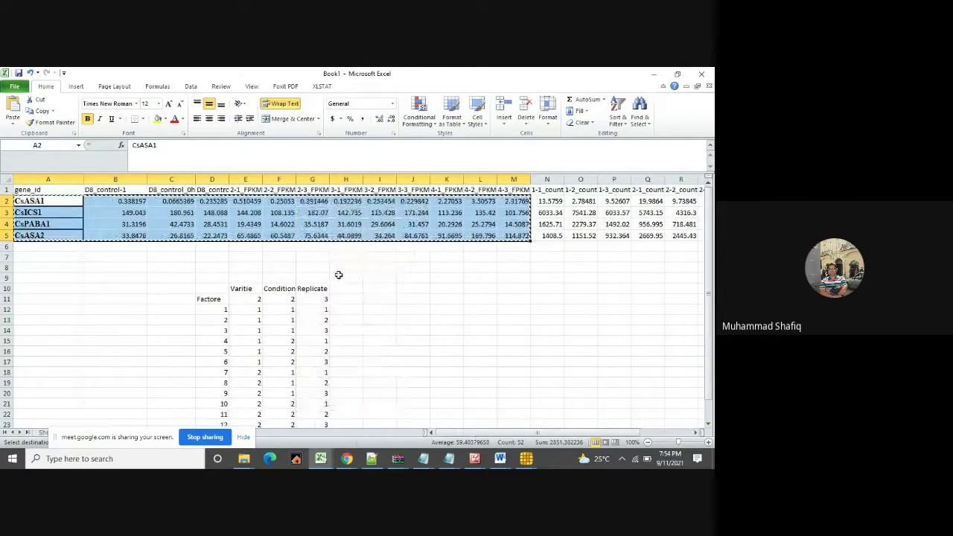
{"action": "right_click", "coordinate": [346, 289]}
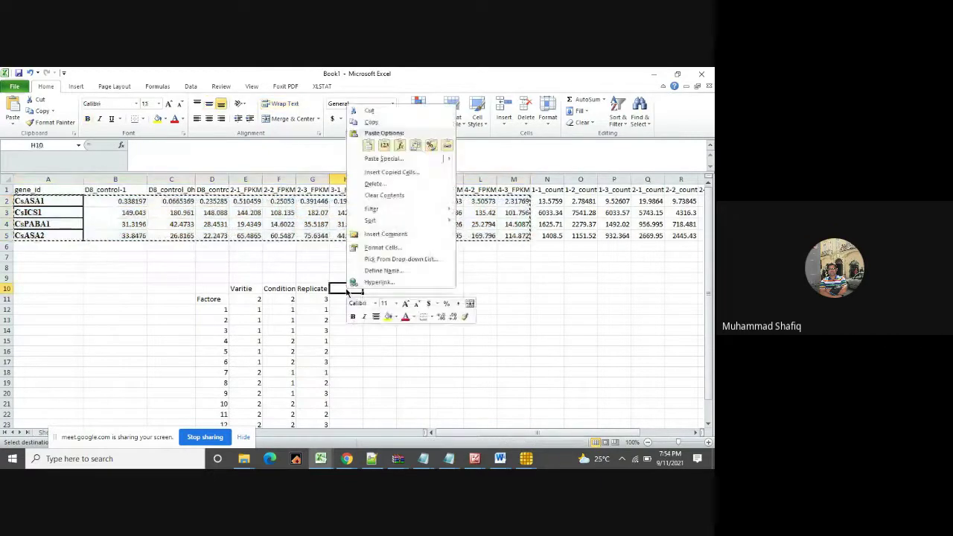
{"action": "mouse_move", "coordinate": [437, 162]}
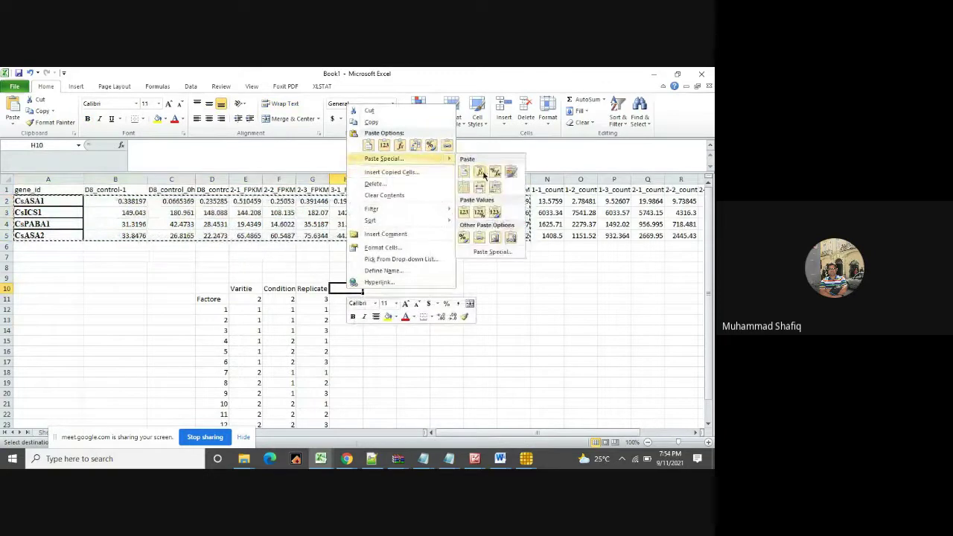
{"action": "left_click", "coordinate": [493, 188]}
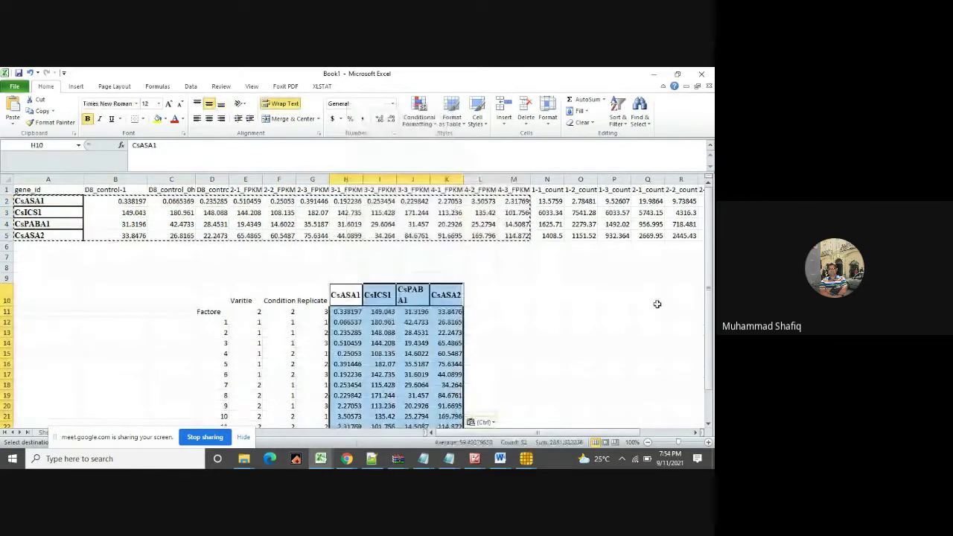
{"action": "left_click", "coordinate": [657, 304]}
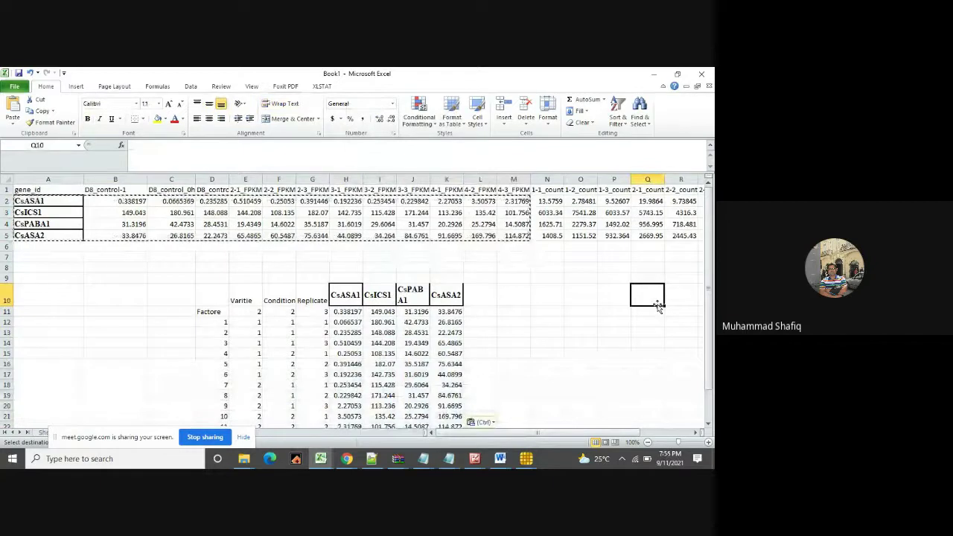
{"action": "left_click_drag", "start_coordinate": [428, 179], "coordinate": [441, 179]}
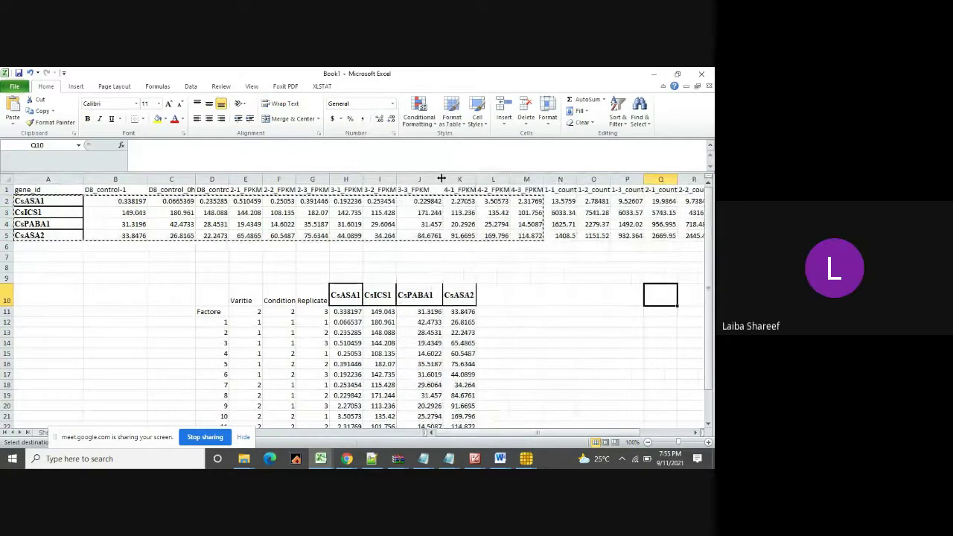
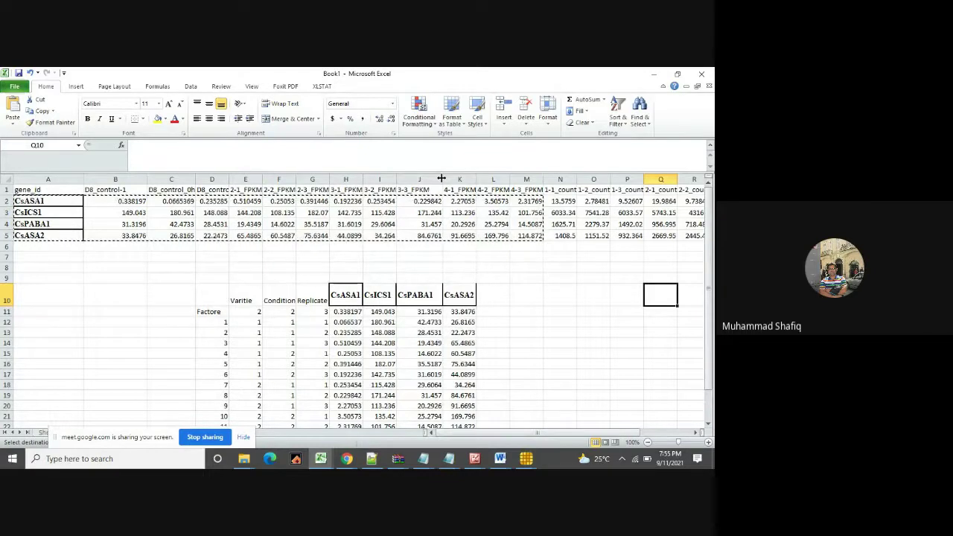
{"action": "left_click_drag", "start_coordinate": [441, 178], "coordinate": [430, 178]}
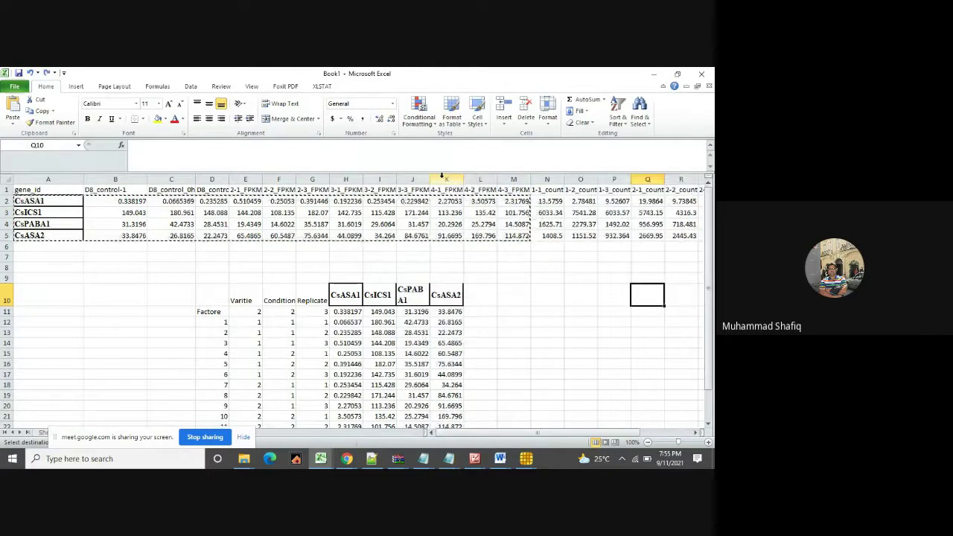
{"action": "key", "text": "ctrl+z"}
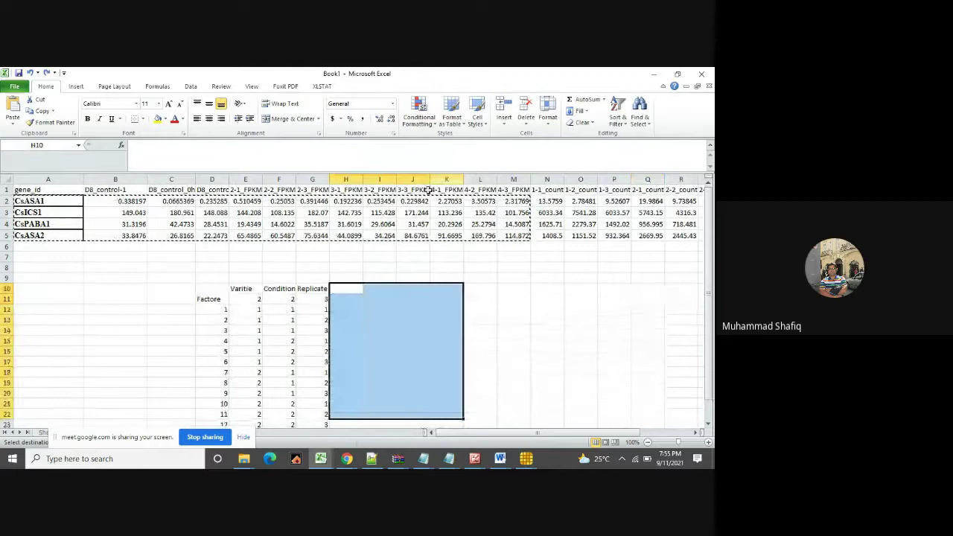
Paste the copied gene names and FPKM values transposed beside the factor table, starting at H11.
{"action": "left_click", "coordinate": [336, 301]}
{"action": "right_click", "coordinate": [337, 300]}
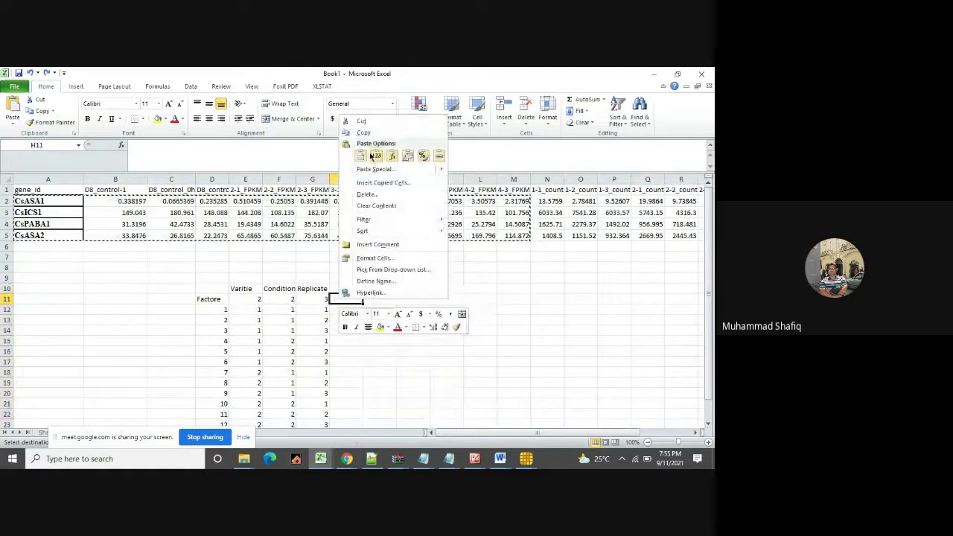
{"action": "mouse_move", "coordinate": [379, 169]}
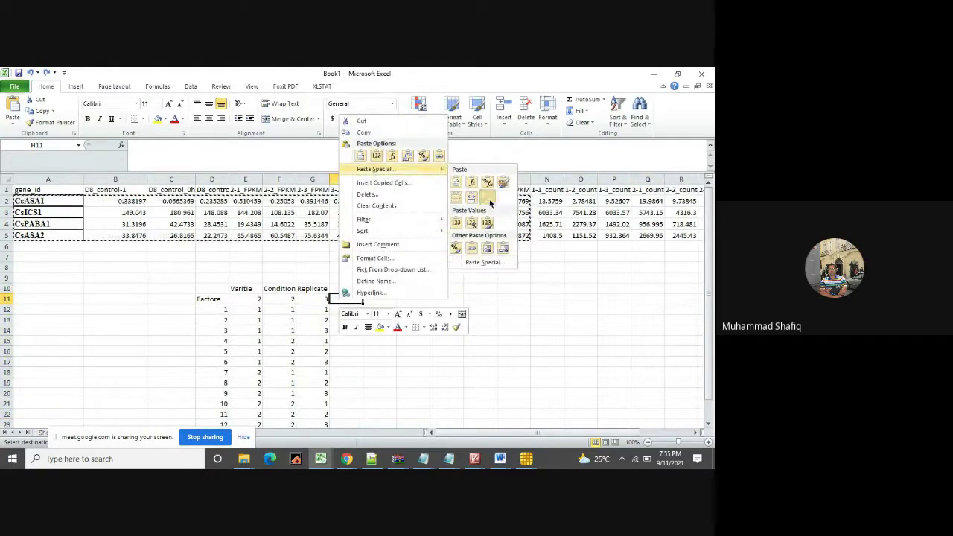
{"action": "left_click", "coordinate": [487, 196]}
{"action": "left_click", "coordinate": [554, 352]}
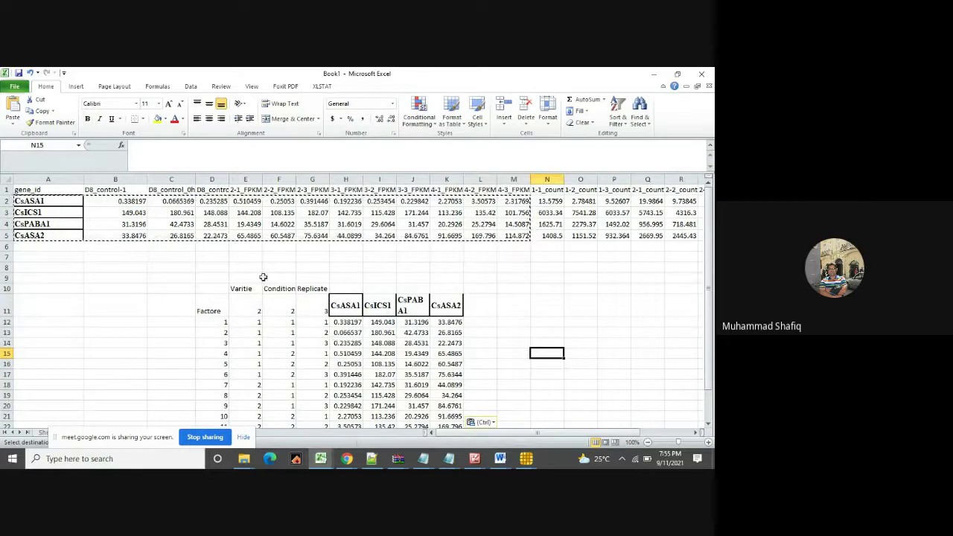
Replace the number in E11 with the column heading Varities.
{"action": "left_click", "coordinate": [249, 310]}
{"action": "type", "text": "Va"}
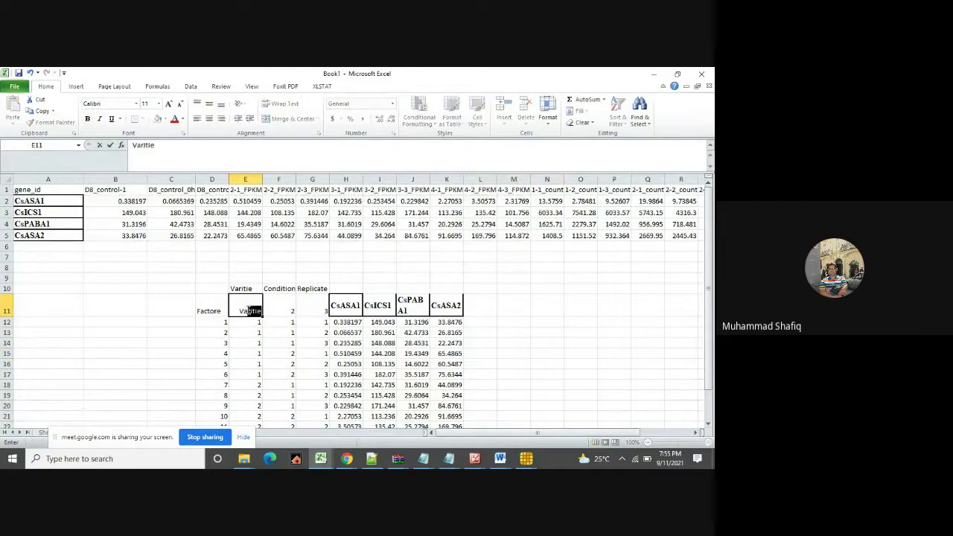
{"action": "type", "text": "rit"}
{"action": "key", "text": "BackSpace"}
{"action": "type", "text": "ies"}
{"action": "left_click", "coordinate": [286, 309]}
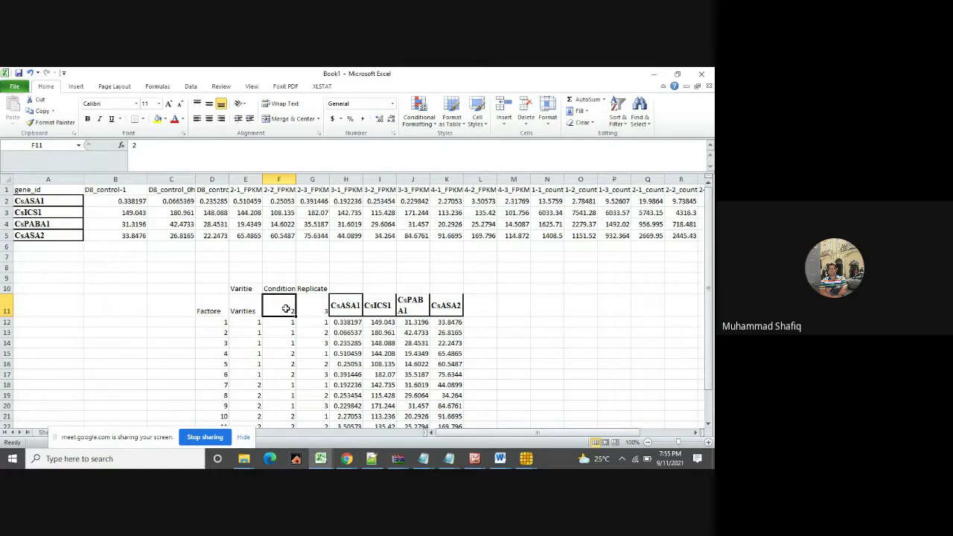
Replace the numbers in F11 and G11 with the column headings Pathogen and Replicate.
{"action": "type", "text": "P"}
{"action": "type", "text": "ath"}
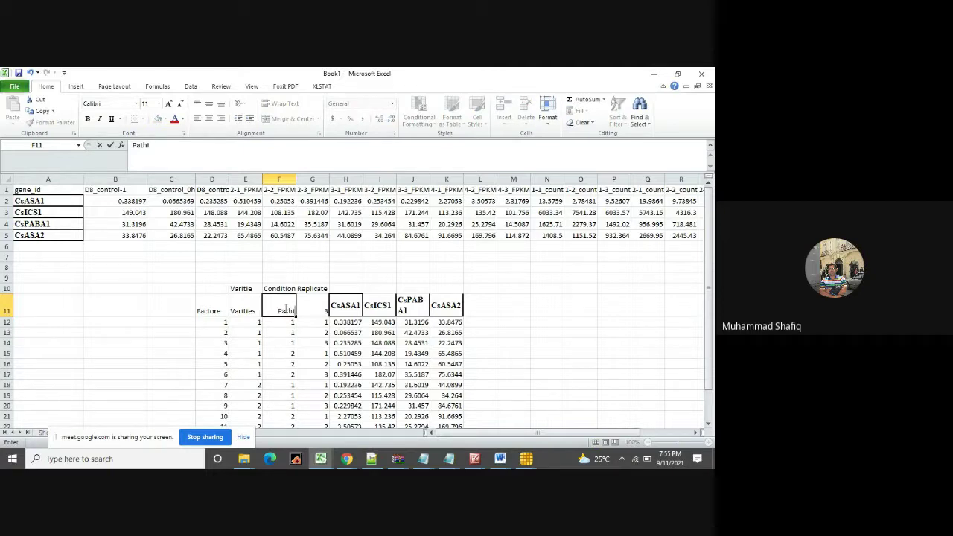
{"action": "type", "text": "ogen"}
{"action": "left_click", "coordinate": [313, 332]}
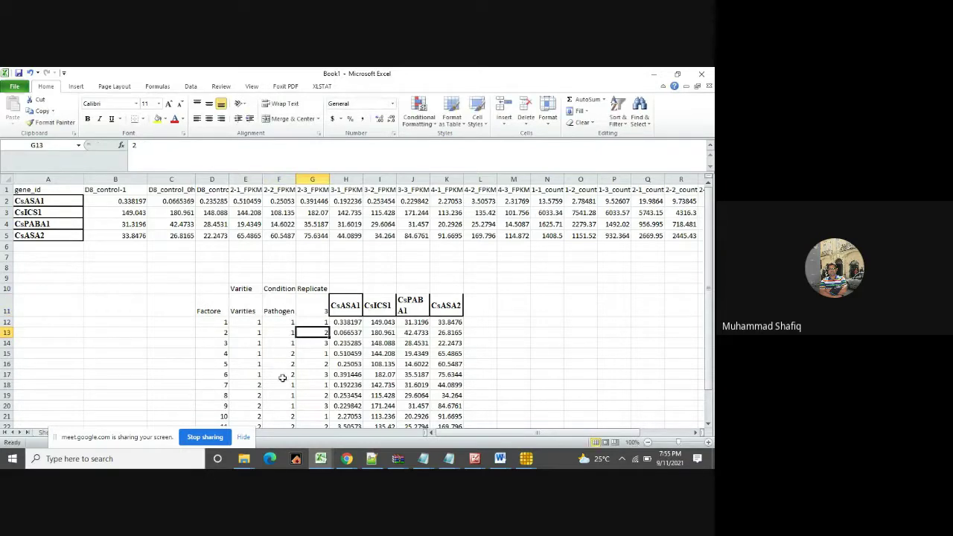
{"action": "left_click", "coordinate": [315, 306]}
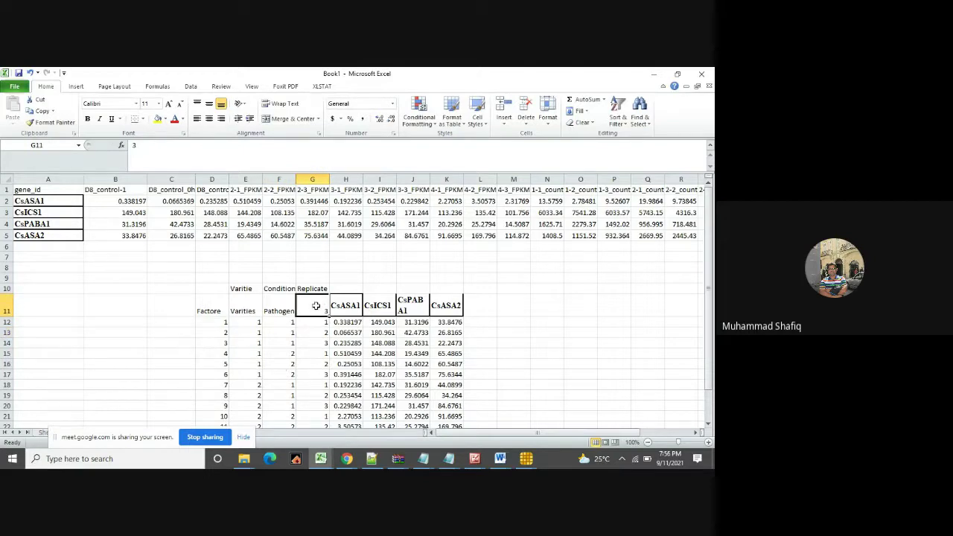
{"action": "type", "text": "TR"}
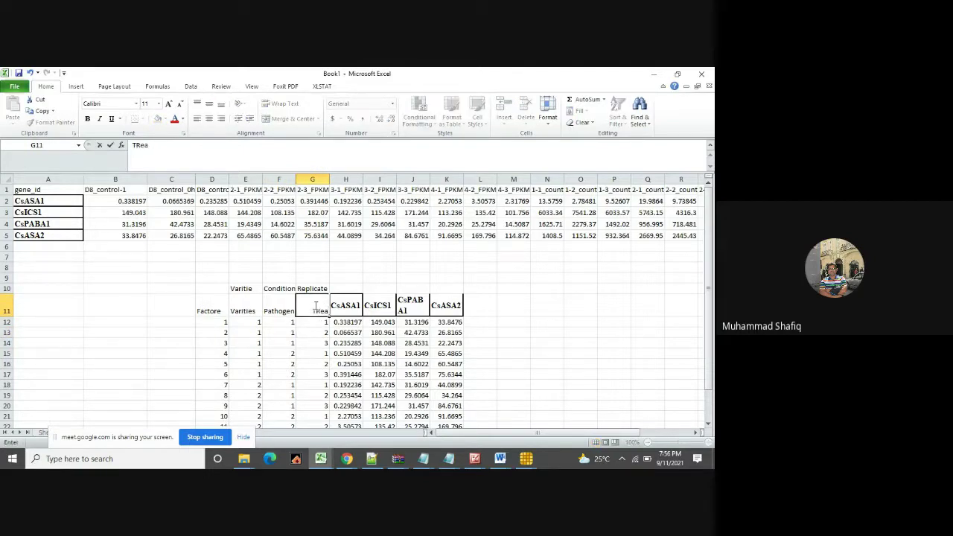
{"action": "key", "text": "BackSpace"}
{"action": "type", "text": "Replicate"}
{"action": "left_click", "coordinate": [568, 342]}
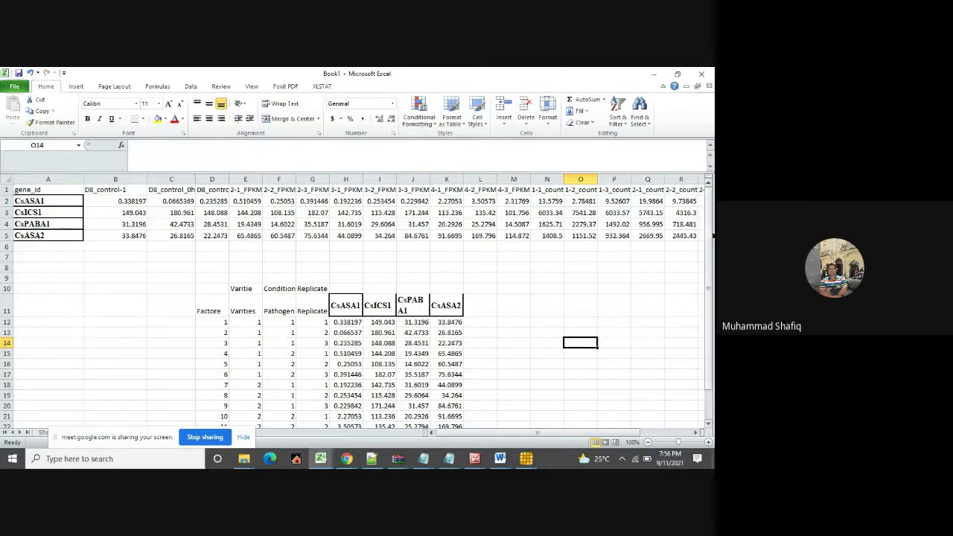
Copy the complete factor and gene expression table in D11:K23, including its heading row.
{"action": "left_click_drag", "start_coordinate": [709, 232], "coordinate": [708, 245]}
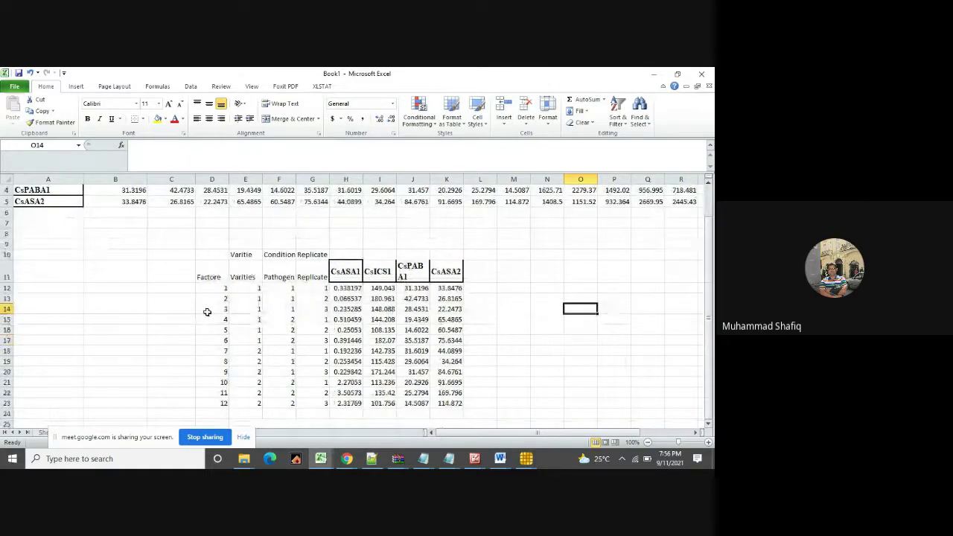
{"action": "left_click", "coordinate": [175, 298]}
{"action": "left_click", "coordinate": [211, 274]}
{"action": "left_click_drag", "start_coordinate": [210, 274], "coordinate": [440, 403]}
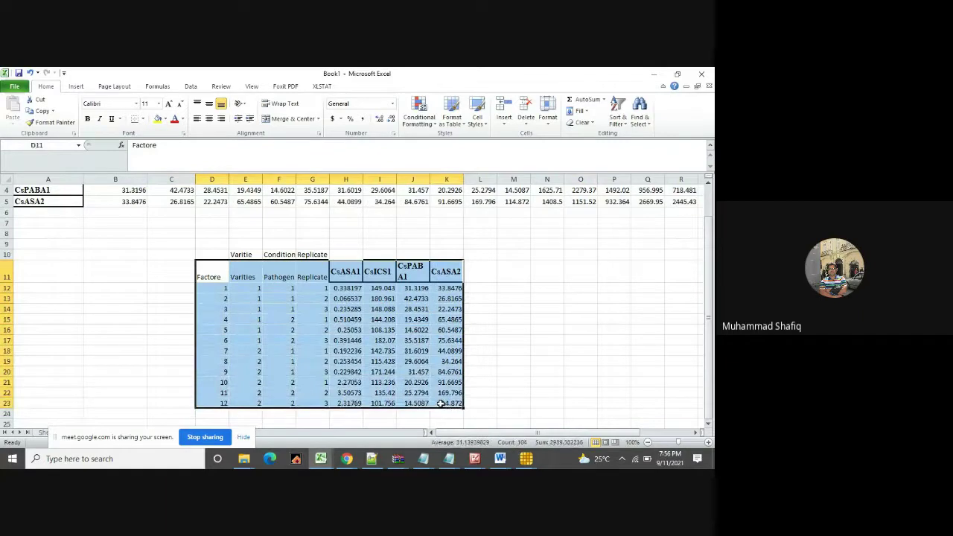
{"action": "key", "text": "ctrl+c"}
Switch to Statistix 8.1 and paste the copied table into the empty data sheet.
{"action": "left_click", "coordinate": [653, 73]}
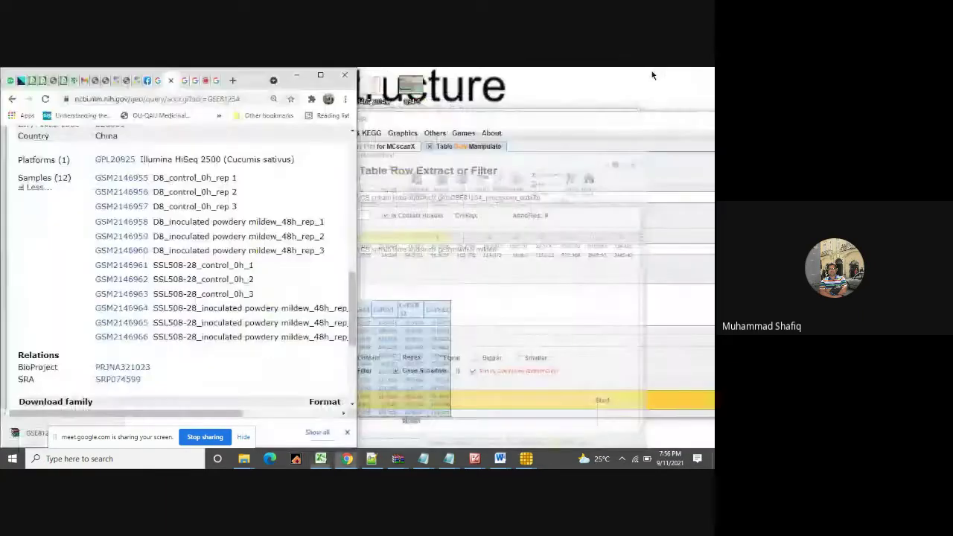
{"action": "left_click", "coordinate": [108, 458]}
{"action": "type", "text": "s"}
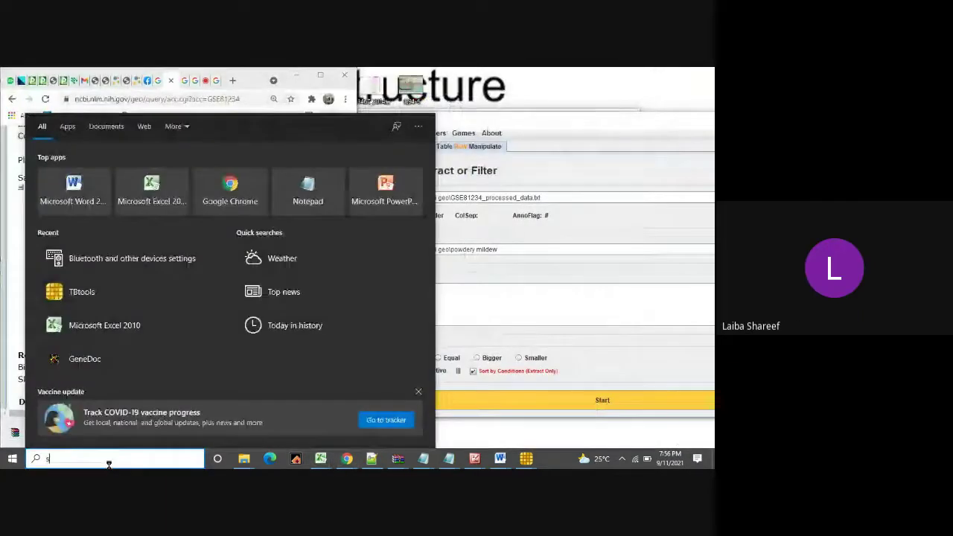
{"action": "type", "text": "tat"}
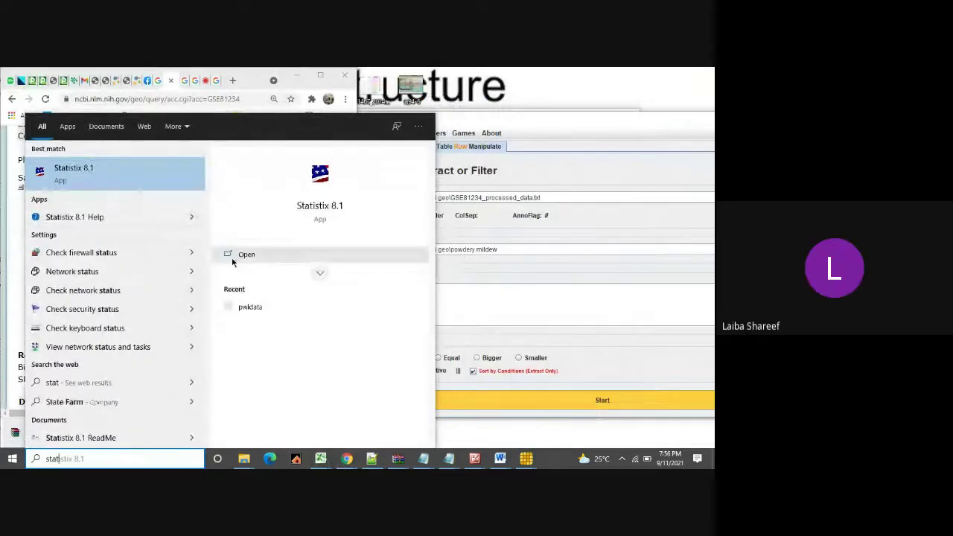
{"action": "left_click", "coordinate": [232, 257]}
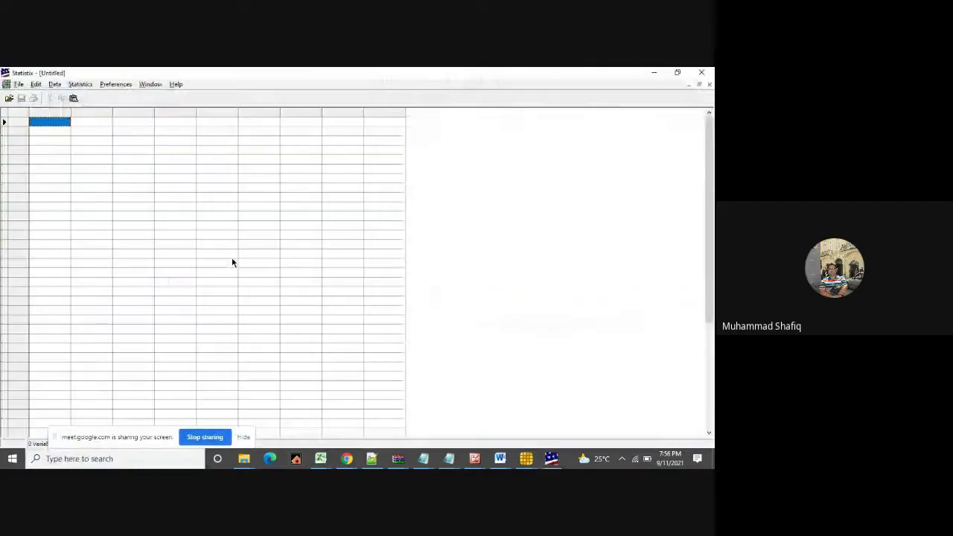
{"action": "key", "text": "ctrl+v"}
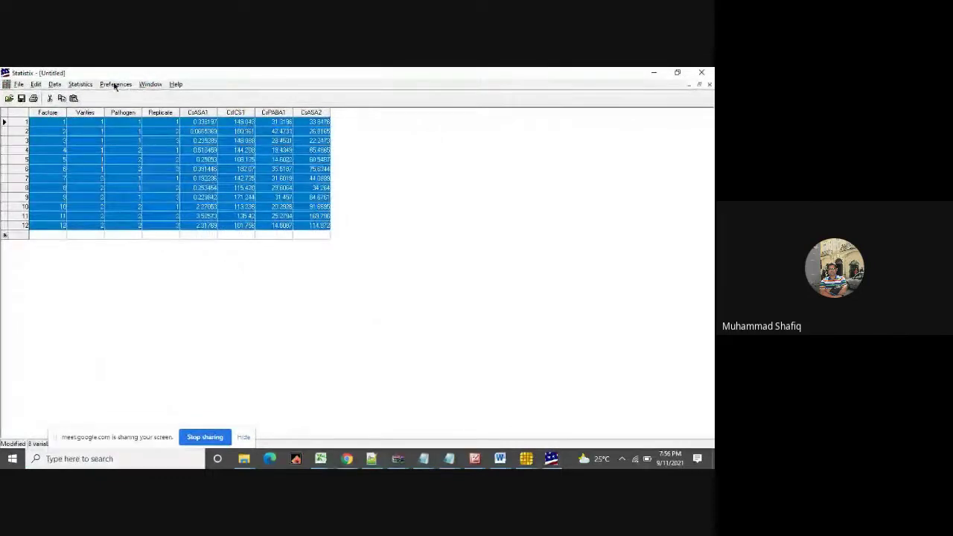
Open a Factorial Design analysis of variance from the linear models for the pasted data.
{"action": "left_click", "coordinate": [81, 85]}
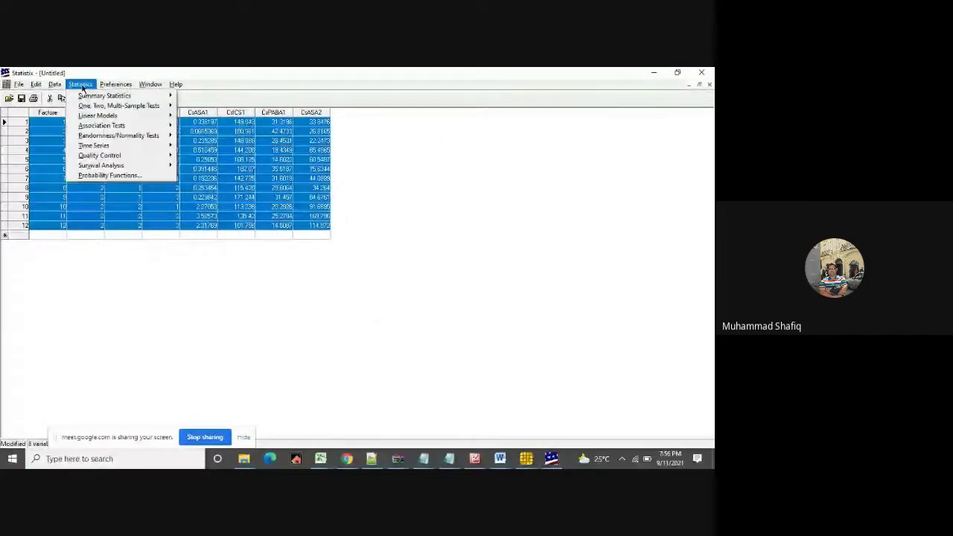
{"action": "left_click", "coordinate": [164, 71]}
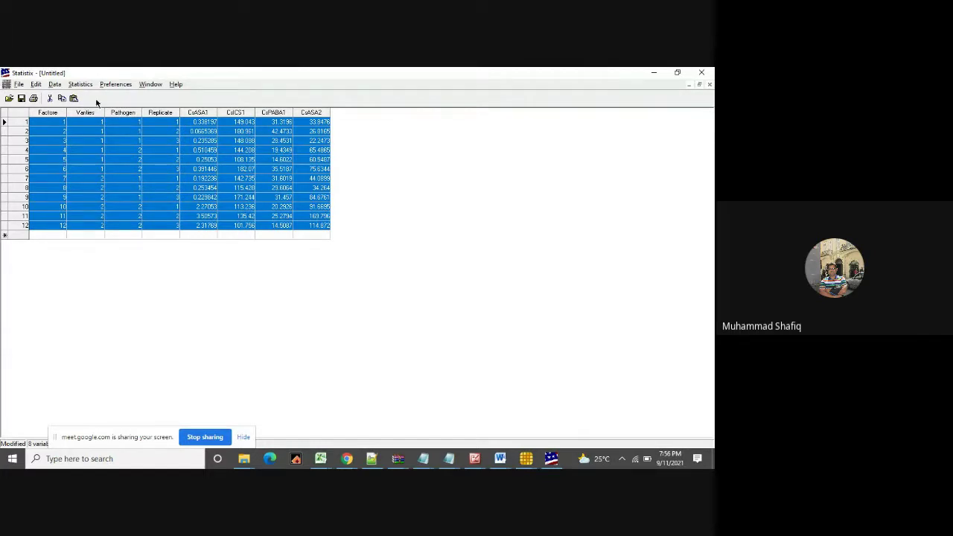
{"action": "left_click", "coordinate": [79, 84]}
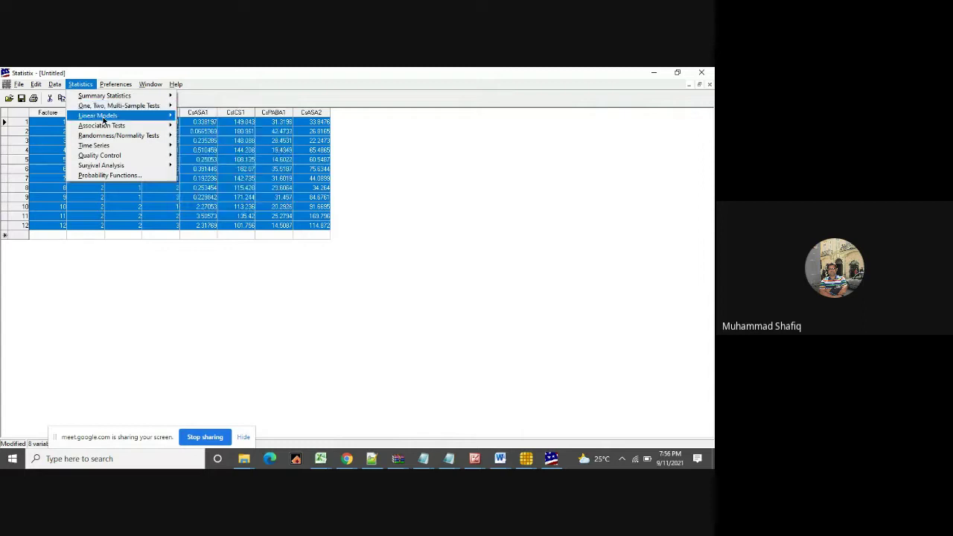
{"action": "mouse_move", "coordinate": [104, 119]}
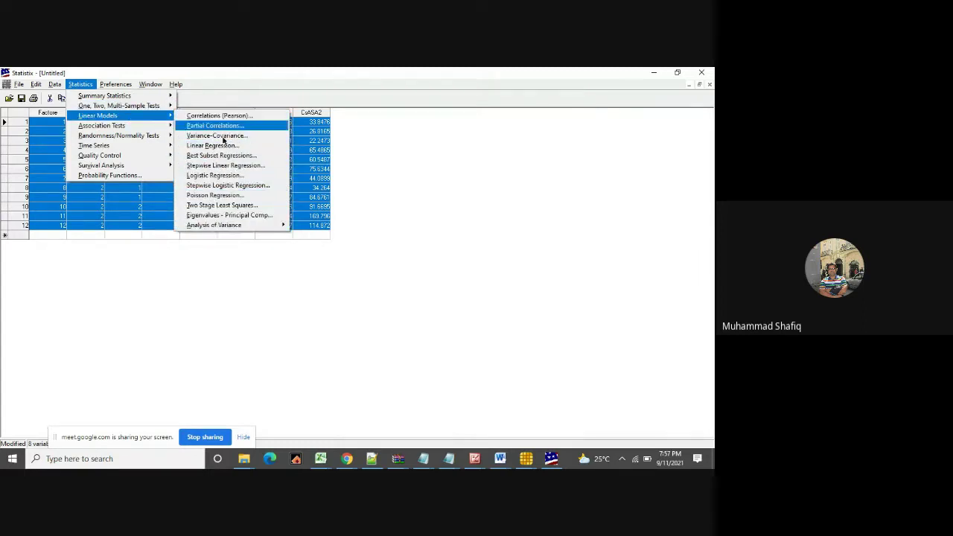
{"action": "mouse_move", "coordinate": [221, 227]}
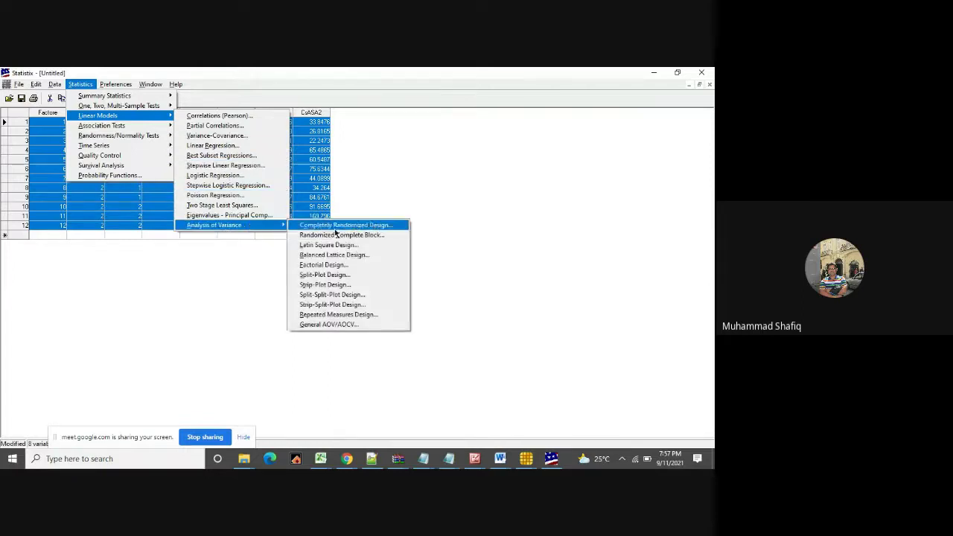
{"action": "left_click", "coordinate": [323, 265]}
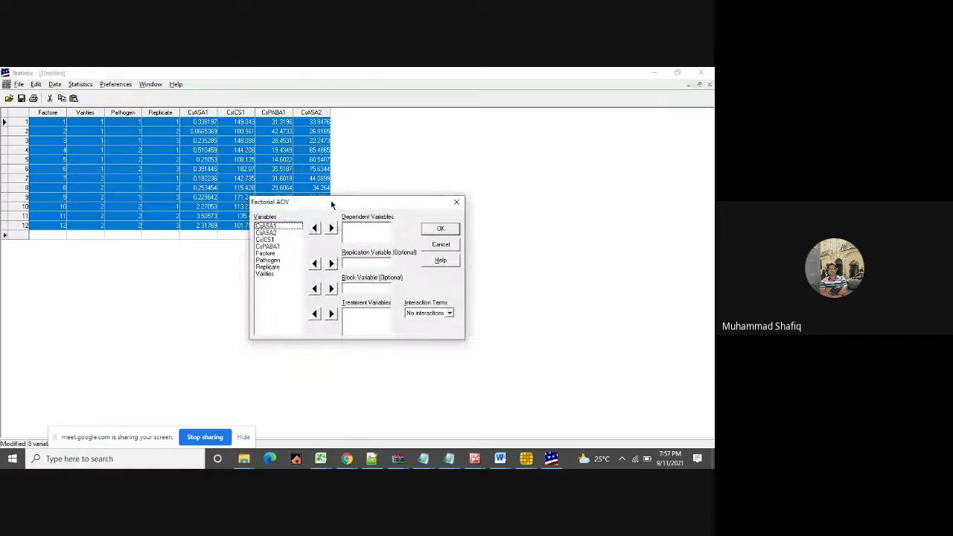
{"action": "left_click_drag", "start_coordinate": [330, 203], "coordinate": [416, 190]}
Assign CsASA1, CsASA2, CsICS1 and CsPABA1 as the dependent variables of the Factorial AOV.
{"action": "left_click", "coordinate": [348, 215]}
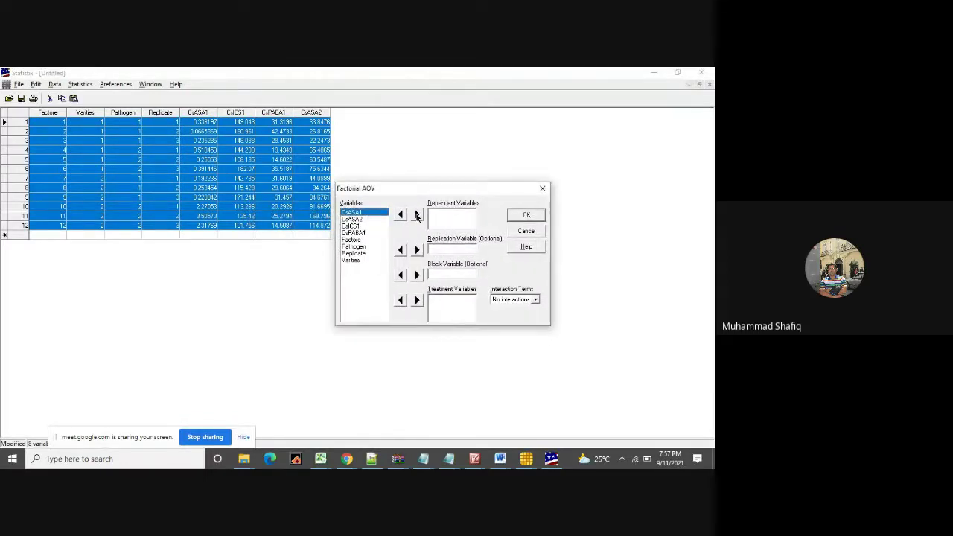
{"action": "left_click", "coordinate": [417, 215]}
{"action": "left_click", "coordinate": [351, 213]}
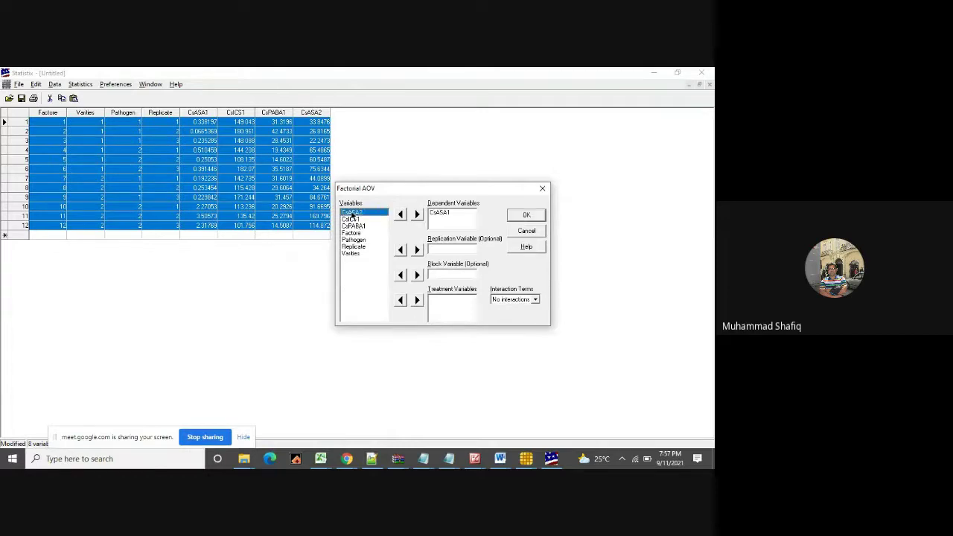
{"action": "left_click", "coordinate": [417, 216]}
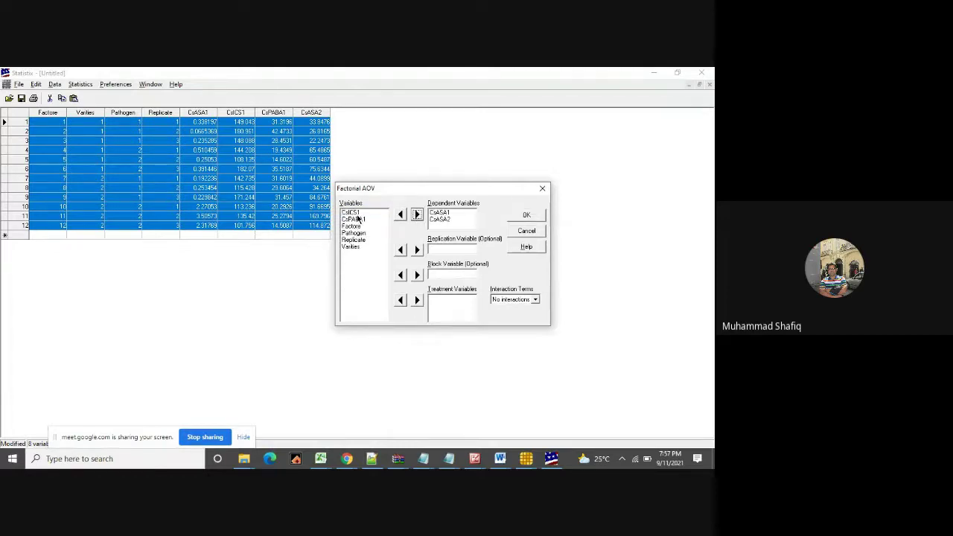
{"action": "left_click", "coordinate": [357, 213]}
{"action": "left_click", "coordinate": [417, 215]}
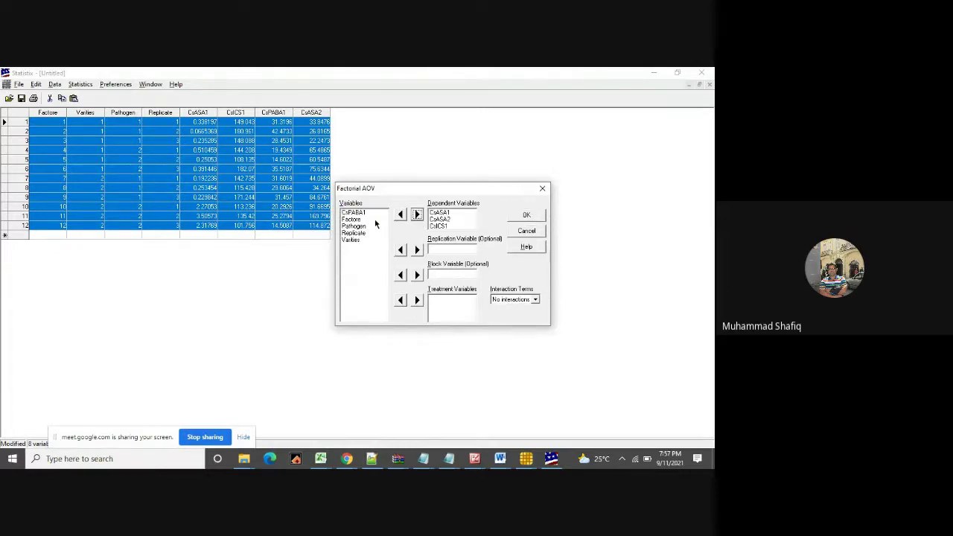
{"action": "left_click", "coordinate": [355, 214]}
{"action": "left_click", "coordinate": [416, 215]}
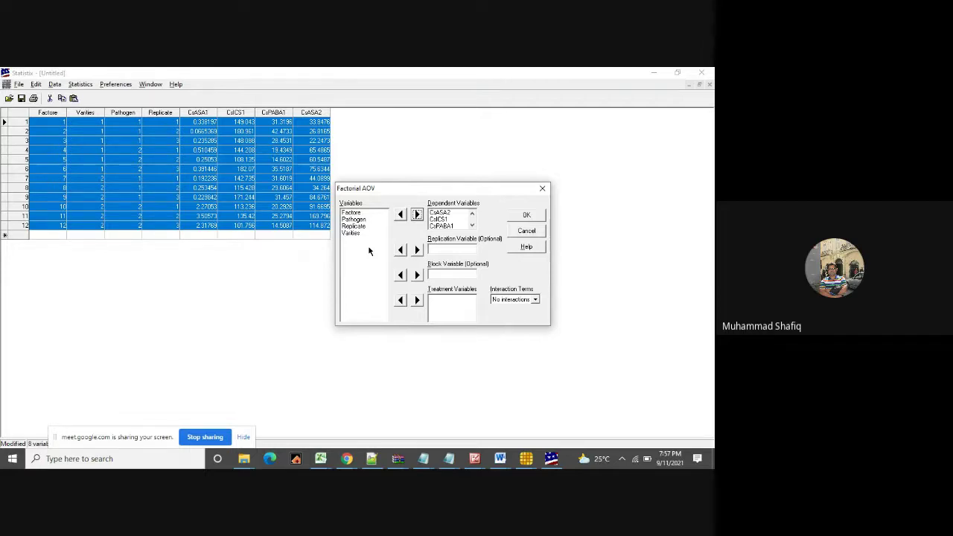
Assign Pathogen and Varities as the treatment variables, leaving Factore out of the model.
{"action": "left_click", "coordinate": [353, 213]}
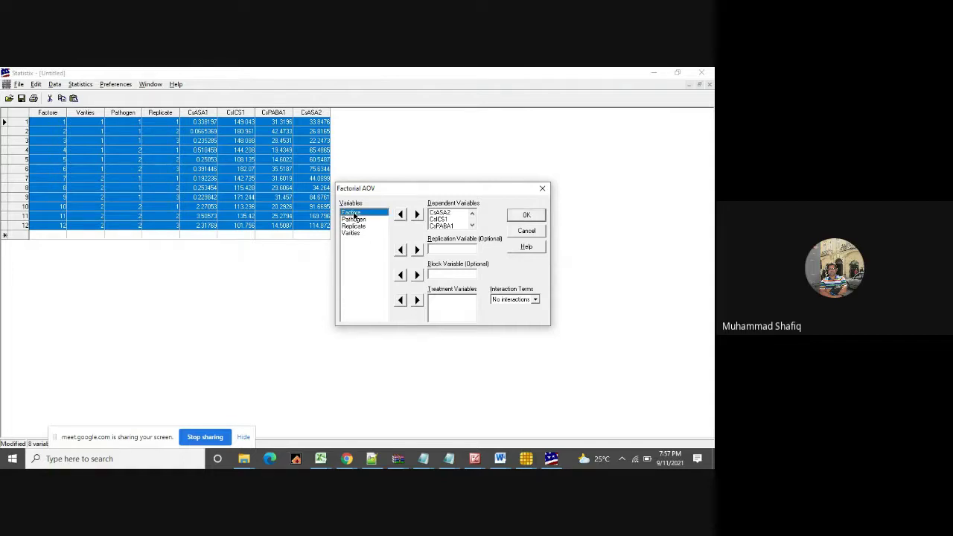
{"action": "left_click", "coordinate": [417, 299]}
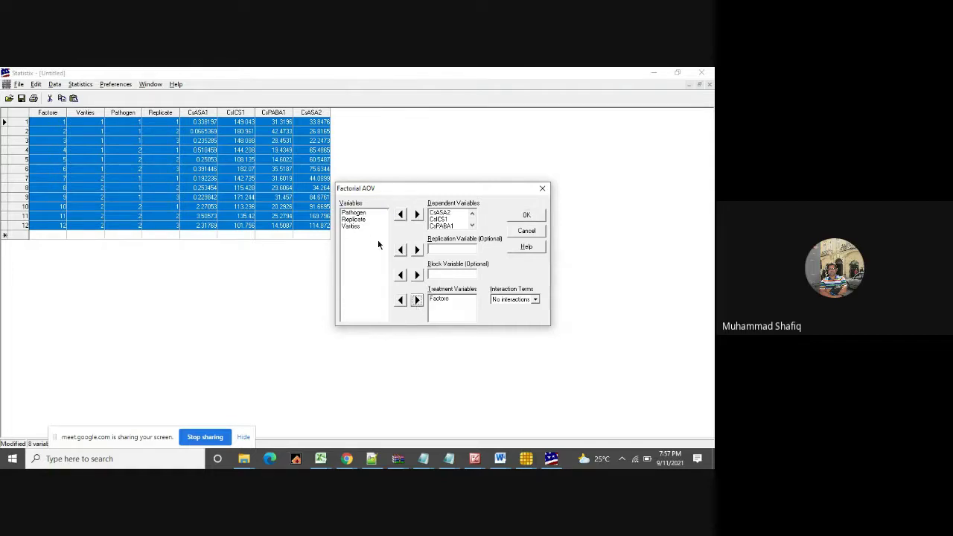
{"action": "left_click", "coordinate": [354, 213]}
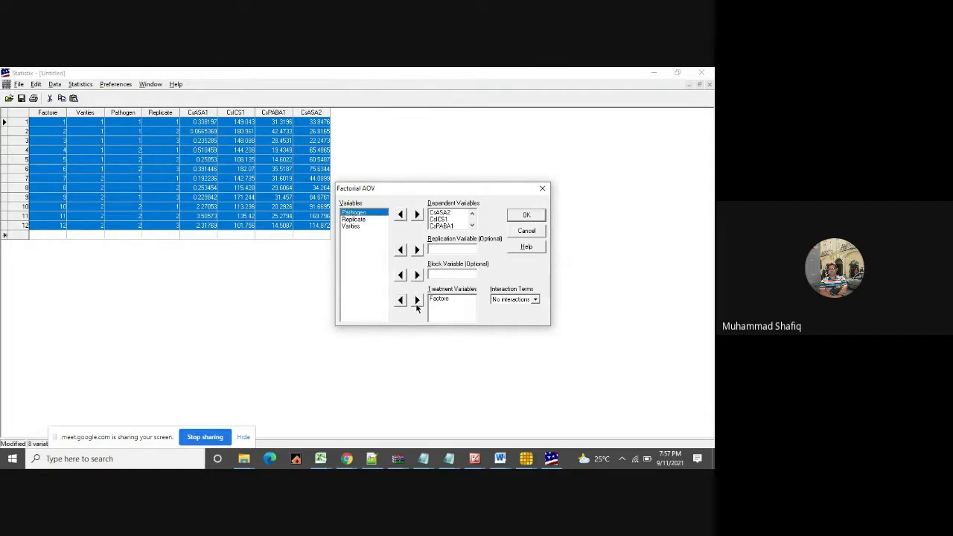
{"action": "left_click", "coordinate": [418, 301]}
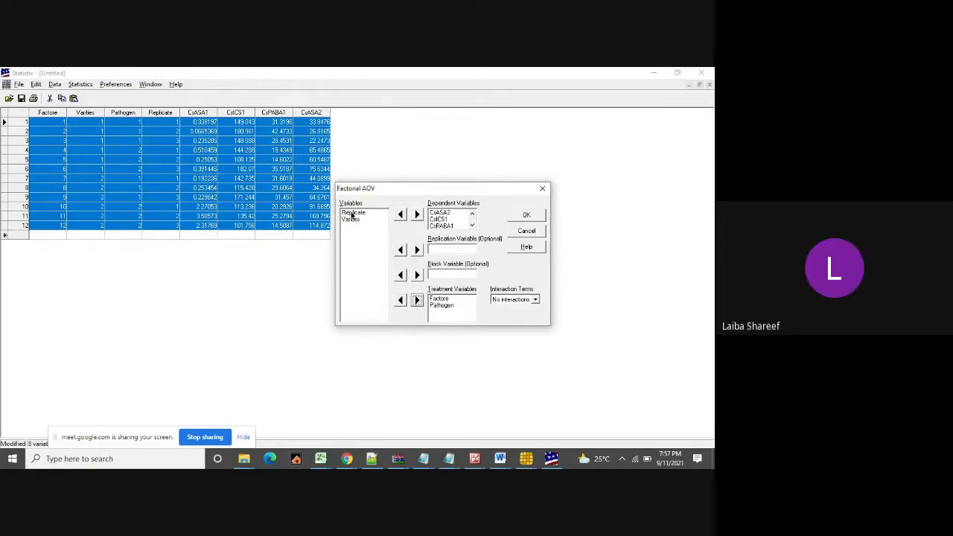
{"action": "left_click", "coordinate": [440, 298]}
{"action": "left_click", "coordinate": [400, 299]}
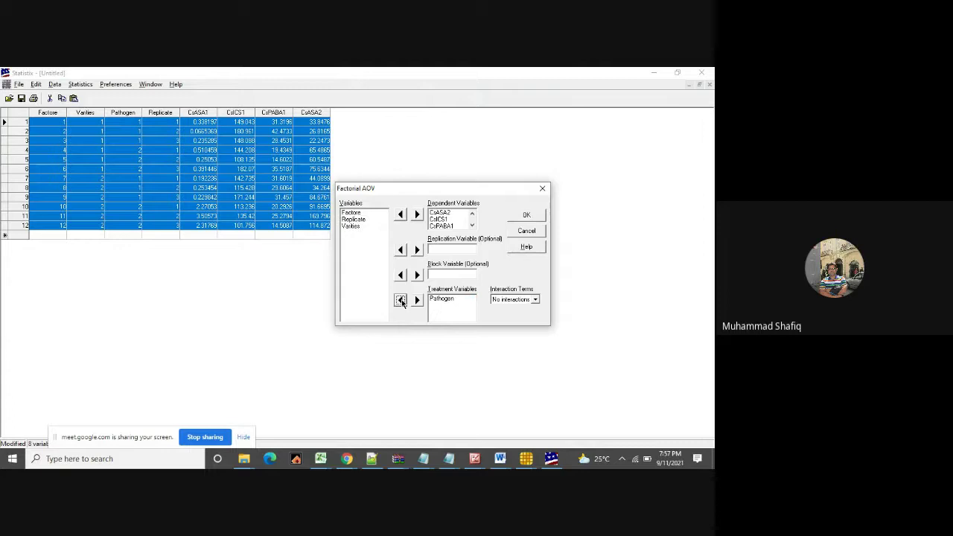
{"action": "left_click", "coordinate": [355, 227]}
{"action": "left_click", "coordinate": [417, 299]}
Set Replicate as the replication variable, include interaction terms up to 2-way, and run the Factorial AOV.
{"action": "left_click", "coordinate": [354, 220]}
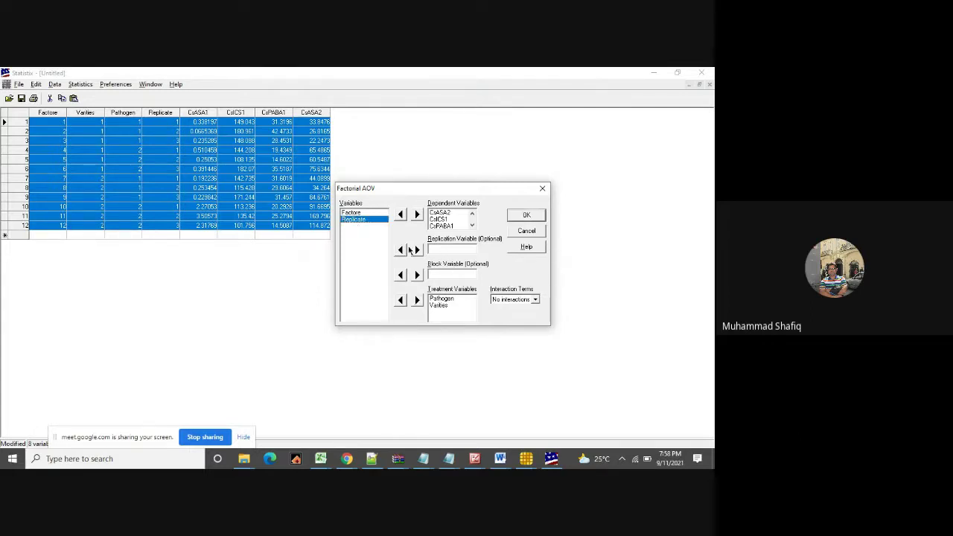
{"action": "left_click", "coordinate": [417, 250]}
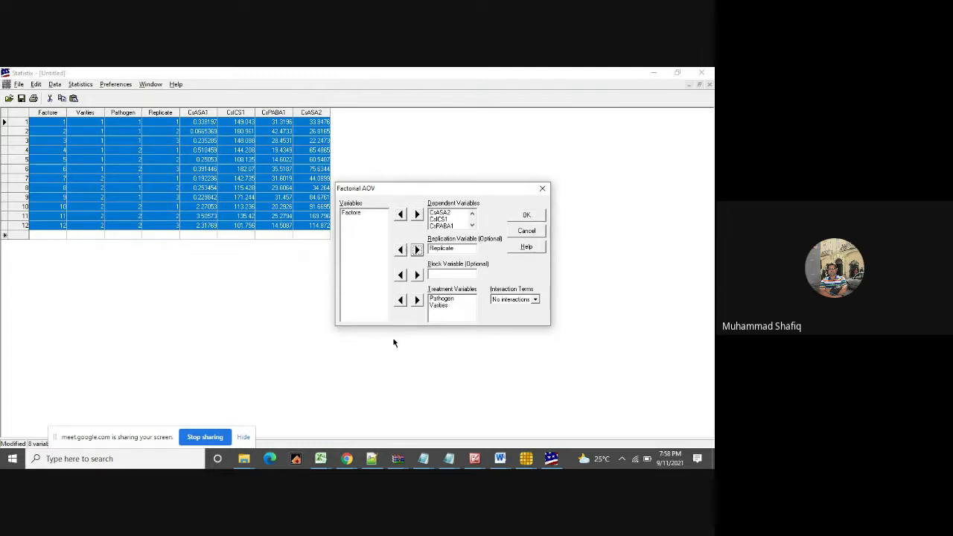
{"action": "left_click", "coordinate": [536, 299]}
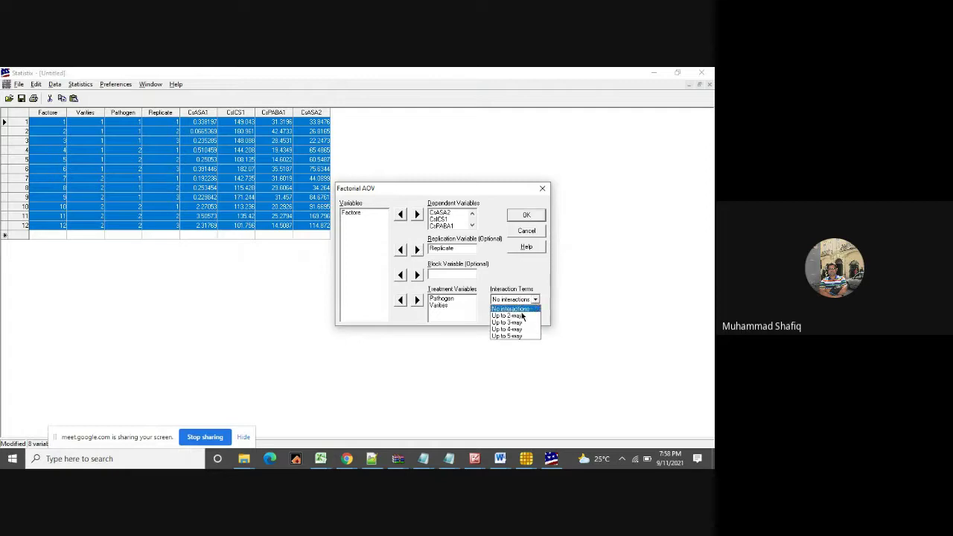
{"action": "left_click", "coordinate": [517, 310]}
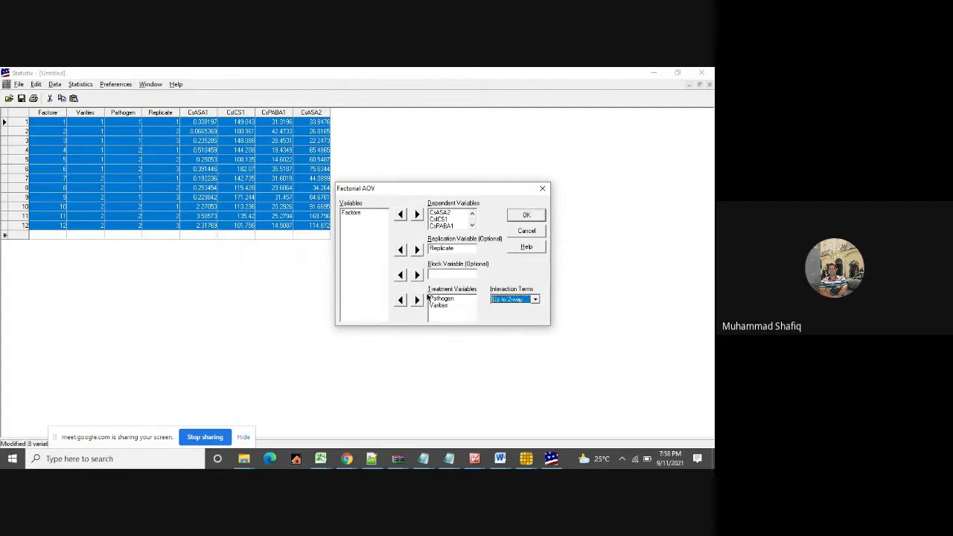
{"action": "left_click", "coordinate": [518, 216]}
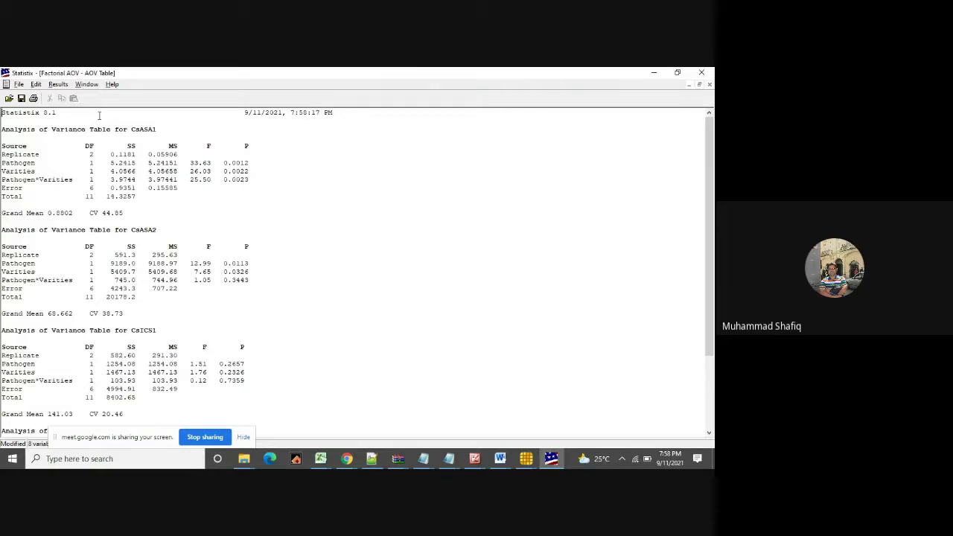
Examine the P values for Pathogen and Varities in the analysis of variance table for CsASA1.
{"action": "left_click_drag", "start_coordinate": [131, 129], "coordinate": [156, 130]}
{"action": "left_click", "coordinate": [2, 155]}
{"action": "left_click_drag", "start_coordinate": [223, 162], "coordinate": [256, 163]}
{"action": "left_click", "coordinate": [239, 177]}
{"action": "left_click_drag", "start_coordinate": [223, 162], "coordinate": [258, 172]}
{"action": "right_click", "coordinate": [257, 172]}
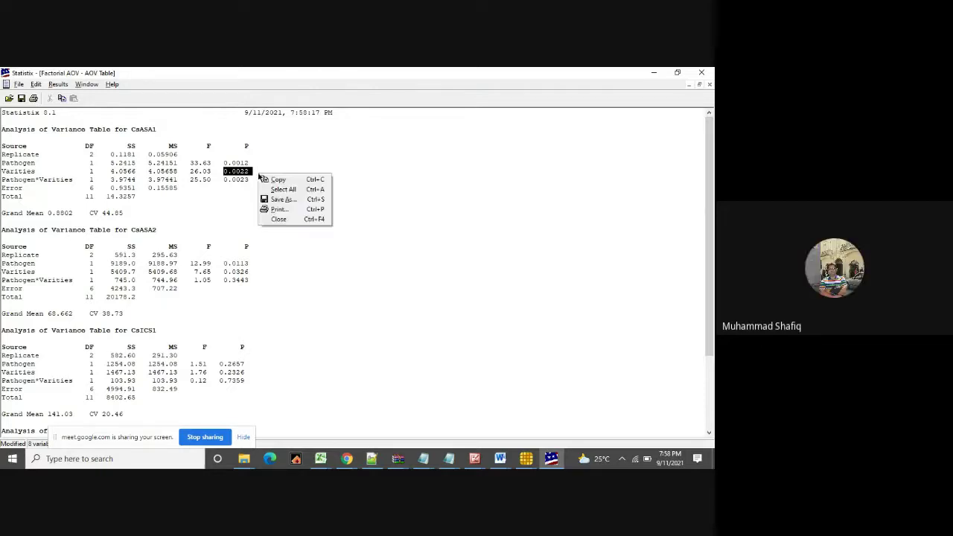
{"action": "left_click", "coordinate": [246, 162]}
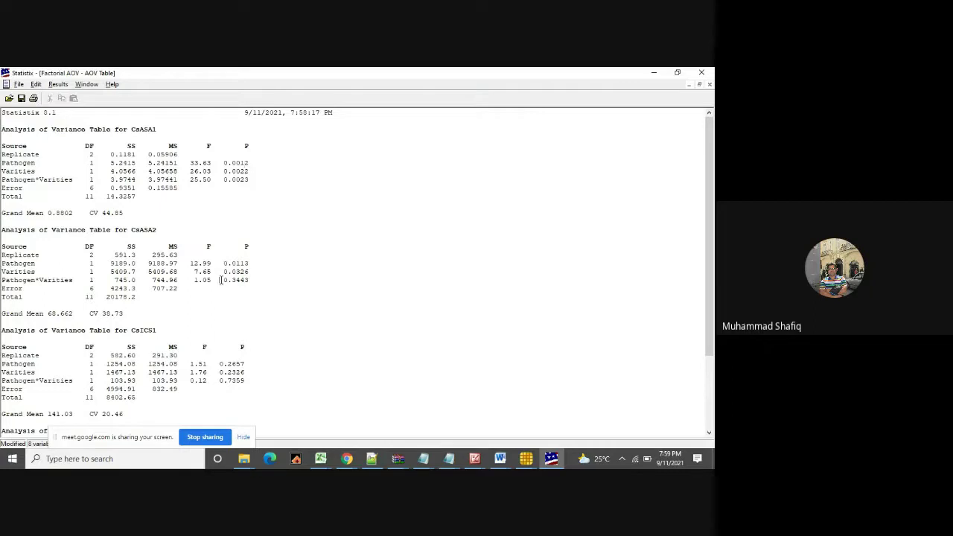
Examine the P values for Pathogen, Varities and their interaction in the analysis of variance table for CsASA2.
{"action": "left_click_drag", "start_coordinate": [220, 280], "coordinate": [253, 281]}
{"action": "left_click_drag", "start_coordinate": [4, 280], "coordinate": [260, 283]}
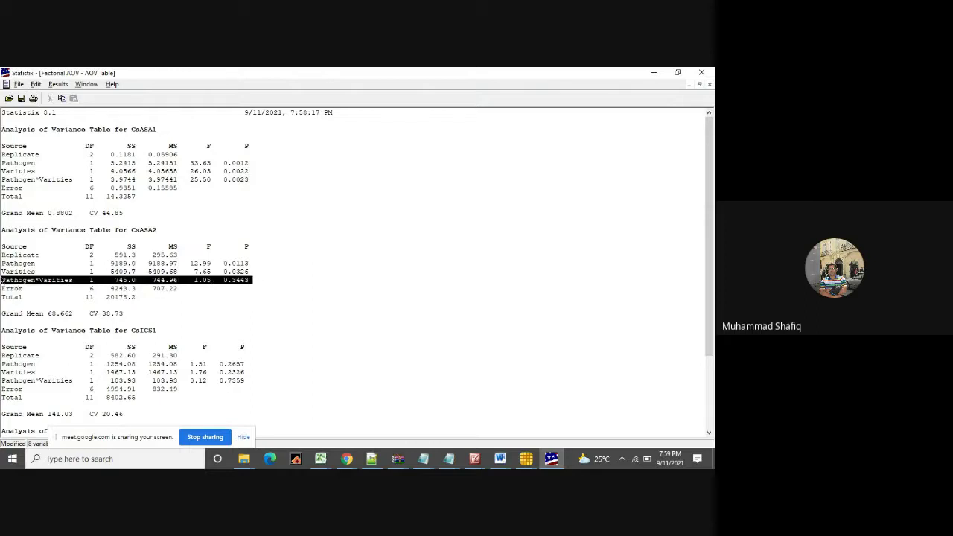
{"action": "left_click_drag", "start_coordinate": [6, 271], "coordinate": [253, 274]}
{"action": "left_click", "coordinate": [254, 274]}
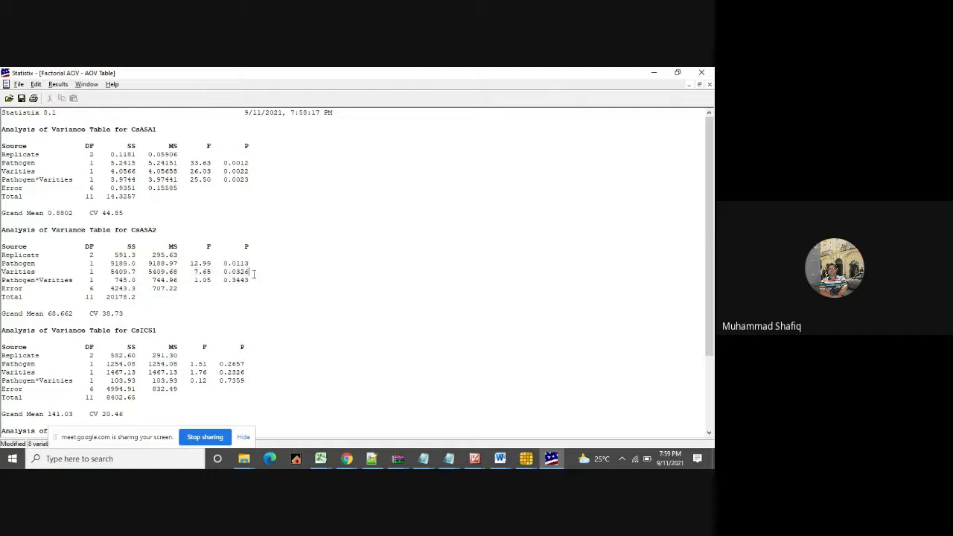
{"action": "left_click_drag", "start_coordinate": [3, 262], "coordinate": [252, 263]}
{"action": "left_click", "coordinate": [251, 262]}
{"action": "left_click", "coordinate": [252, 271]}
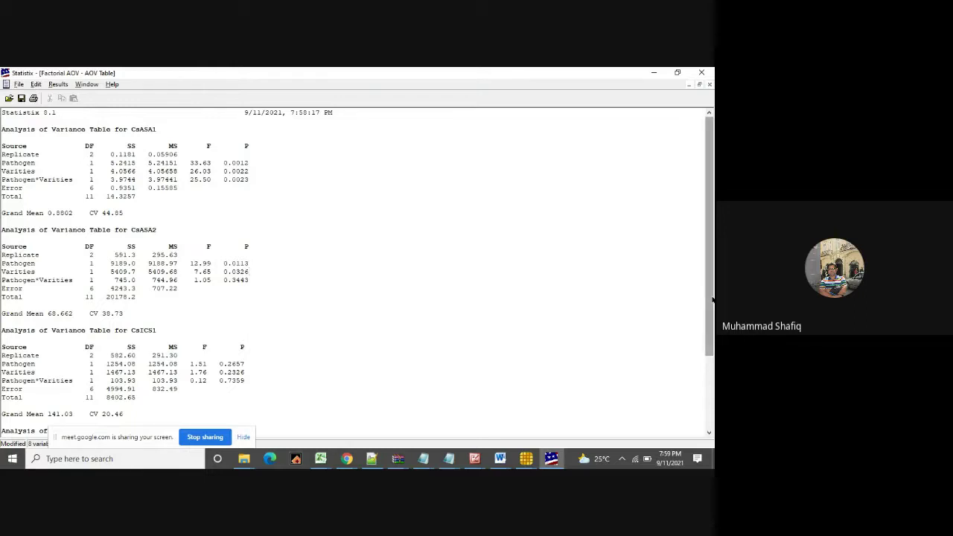
{"action": "scroll", "coordinate": [713, 300], "scroll_direction": "down", "scroll_amount": 4}
{"action": "scroll", "coordinate": [712, 299], "scroll_direction": "up", "scroll_amount": 4}
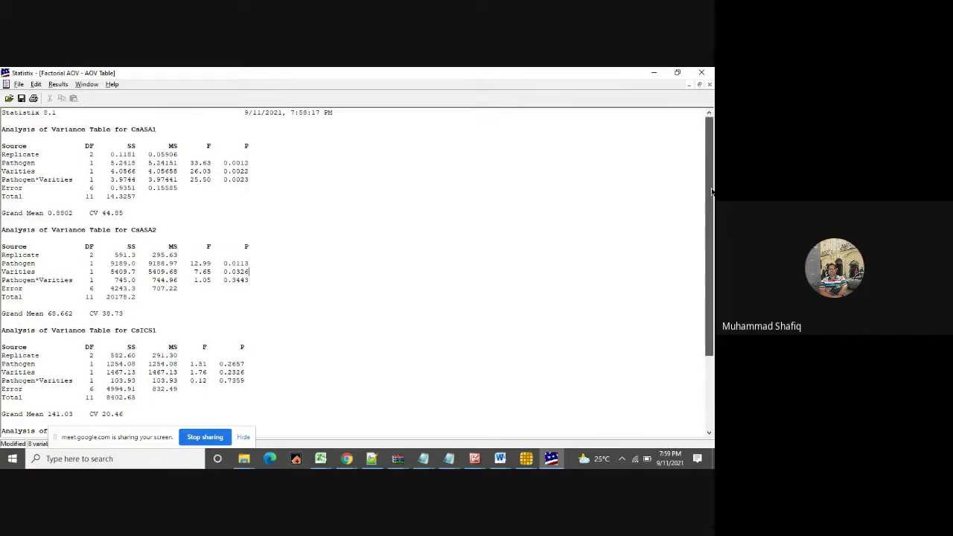
Start an all-pairwise comparison of means from the factorial ANOVA, using the LSD comparison method.
{"action": "left_click", "coordinate": [59, 84]}
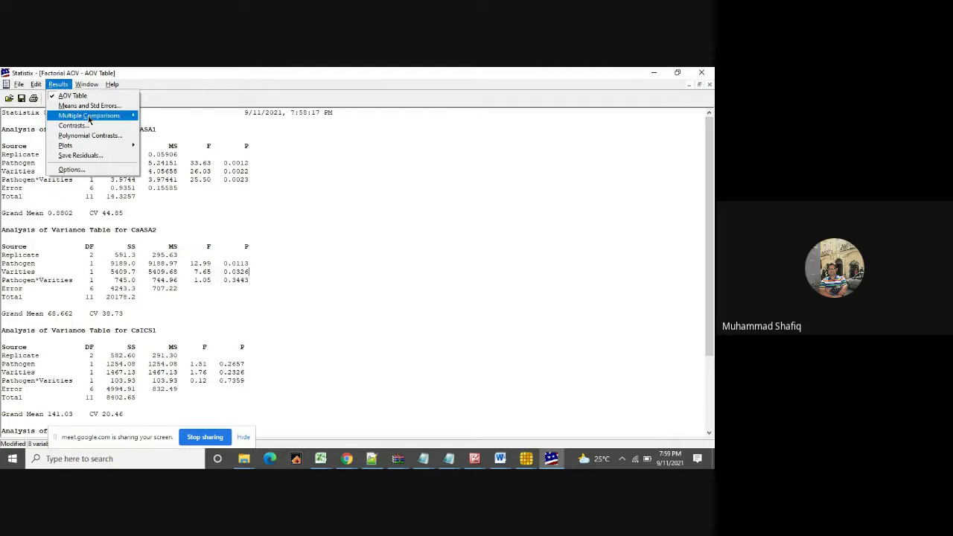
{"action": "mouse_move", "coordinate": [89, 117]}
{"action": "left_click", "coordinate": [182, 116]}
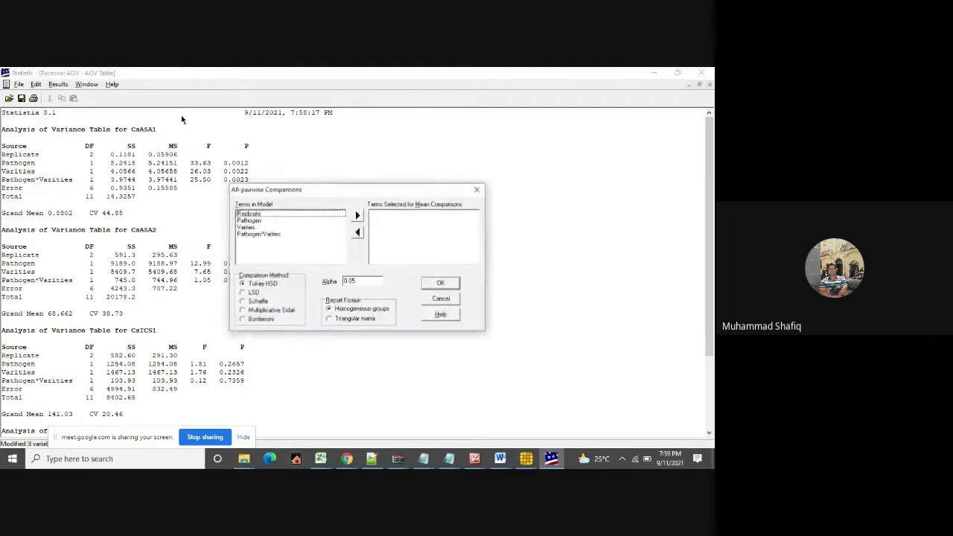
{"action": "left_click", "coordinate": [243, 293]}
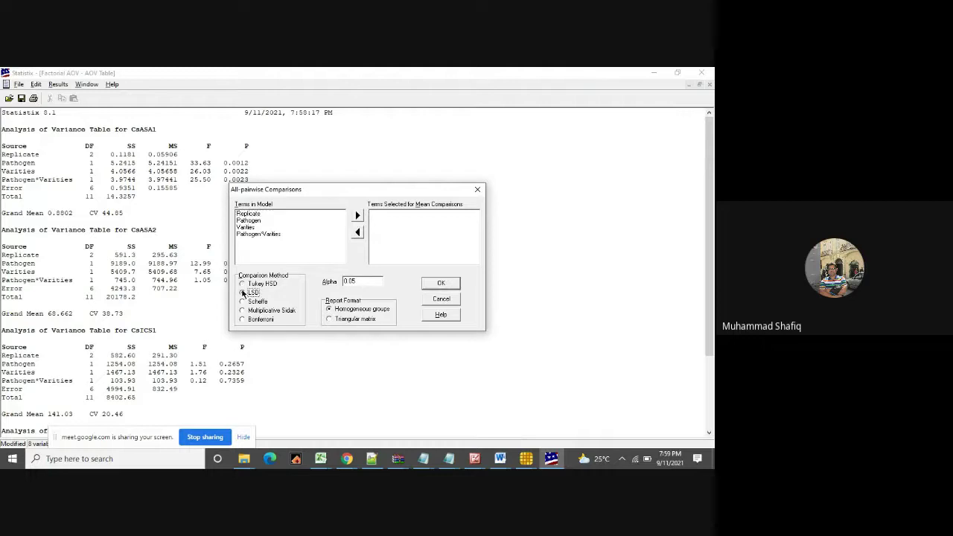
{"action": "left_click", "coordinate": [255, 243]}
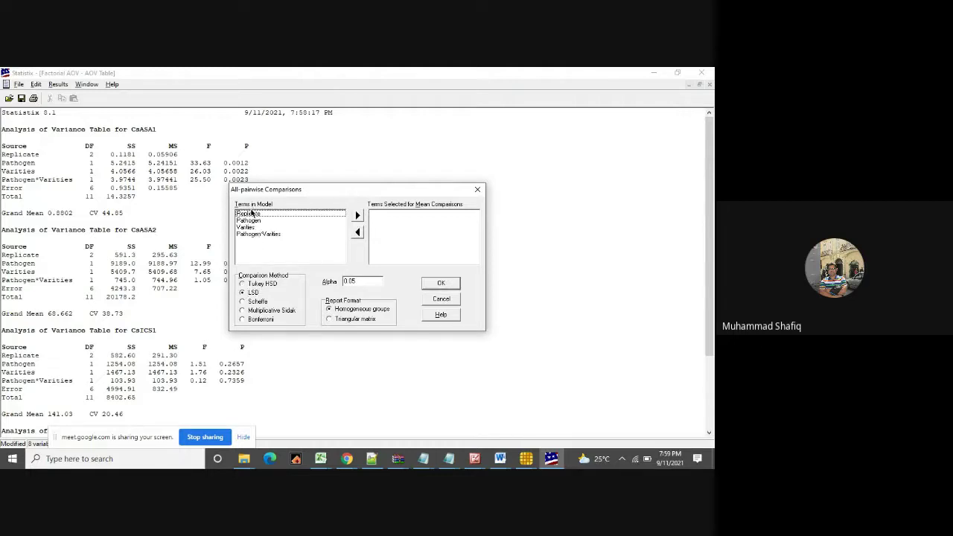
Select Pathogen, Varities and Pathogen*Varities as the terms for mean comparison and run the test.
{"action": "left_click", "coordinate": [252, 221]}
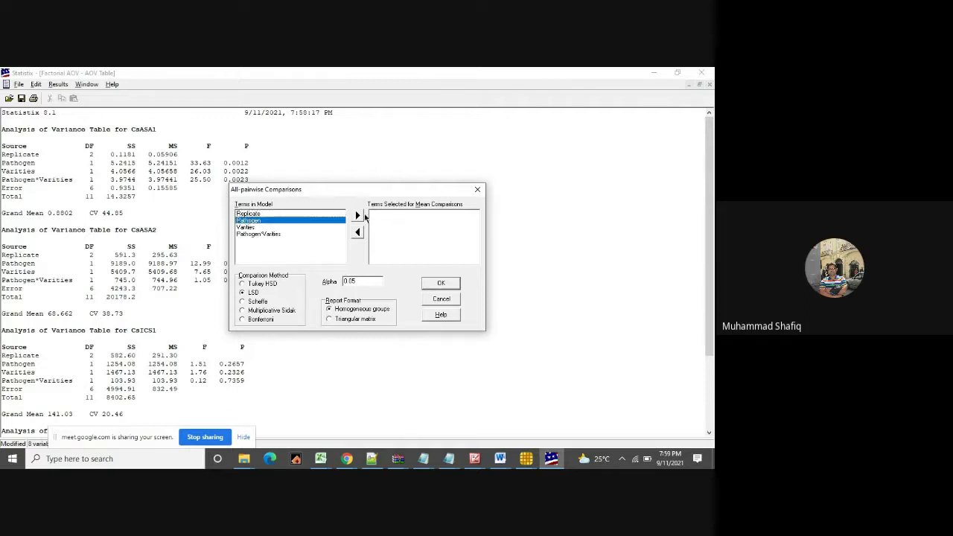
{"action": "left_click", "coordinate": [358, 216]}
{"action": "left_click", "coordinate": [246, 222]}
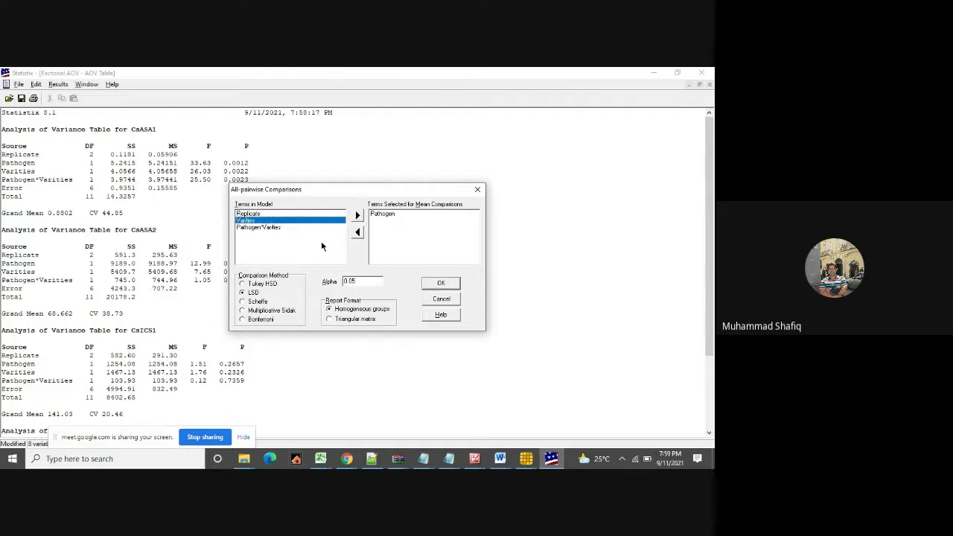
{"action": "left_click", "coordinate": [357, 215]}
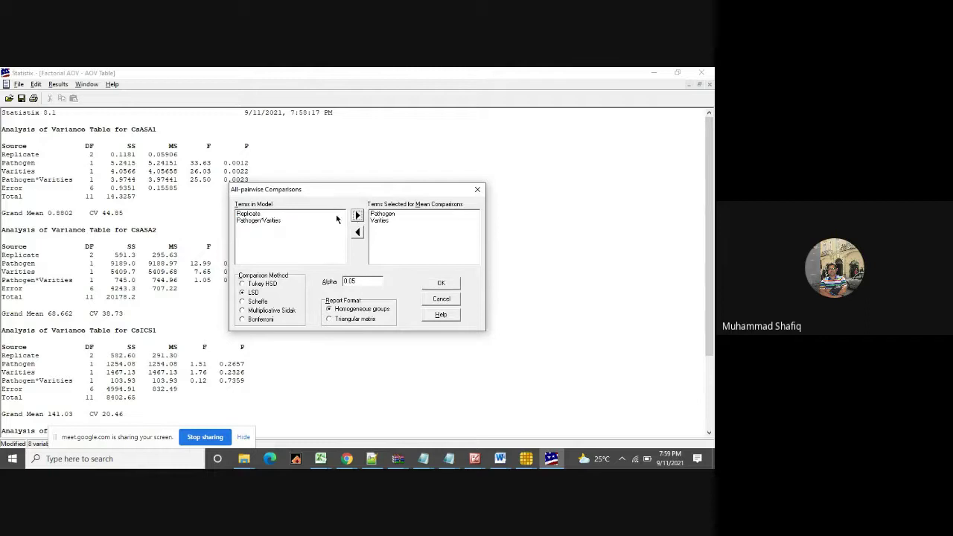
{"action": "left_click", "coordinate": [265, 221]}
{"action": "left_click", "coordinate": [357, 216]}
{"action": "left_click", "coordinate": [439, 284]}
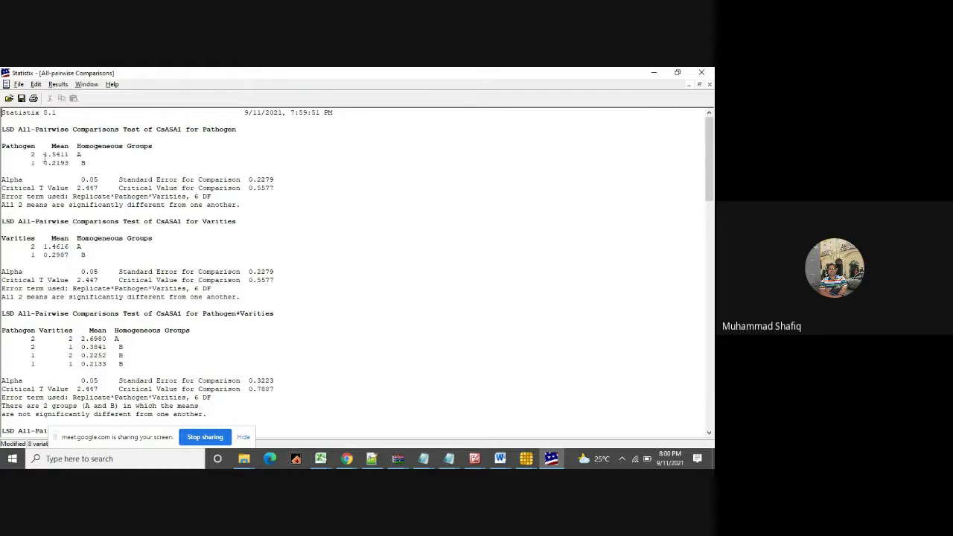
Examine the pathogen means and homogeneous groups in the LSD comparison for CsASA1.
{"action": "left_click_drag", "start_coordinate": [43, 154], "coordinate": [89, 153]}
{"action": "left_click", "coordinate": [89, 152]}
{"action": "left_click_drag", "start_coordinate": [17, 156], "coordinate": [103, 152]}
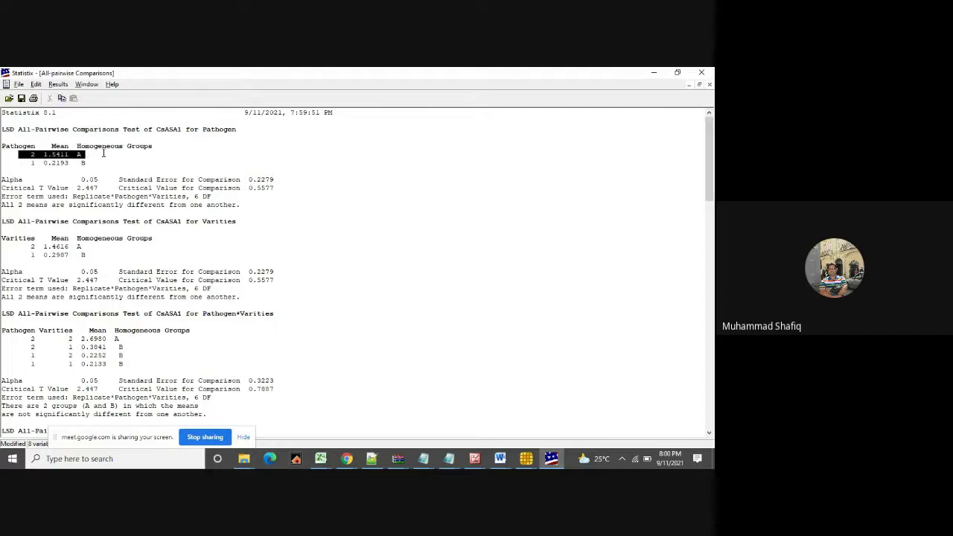
{"action": "left_click", "coordinate": [103, 152]}
{"action": "left_click_drag", "start_coordinate": [20, 155], "coordinate": [118, 152]}
{"action": "left_click_drag", "start_coordinate": [156, 129], "coordinate": [183, 129]}
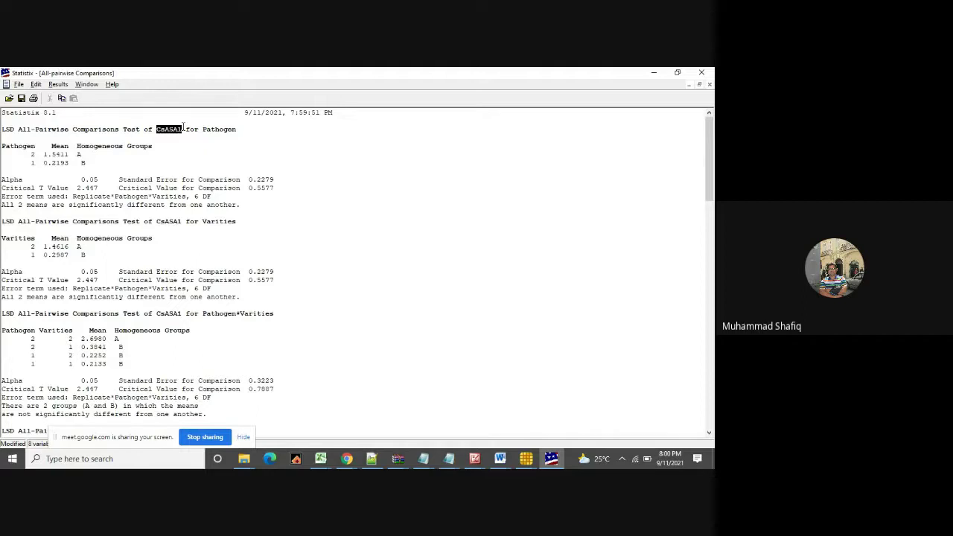
{"action": "left_click_drag", "start_coordinate": [27, 154], "coordinate": [122, 152]}
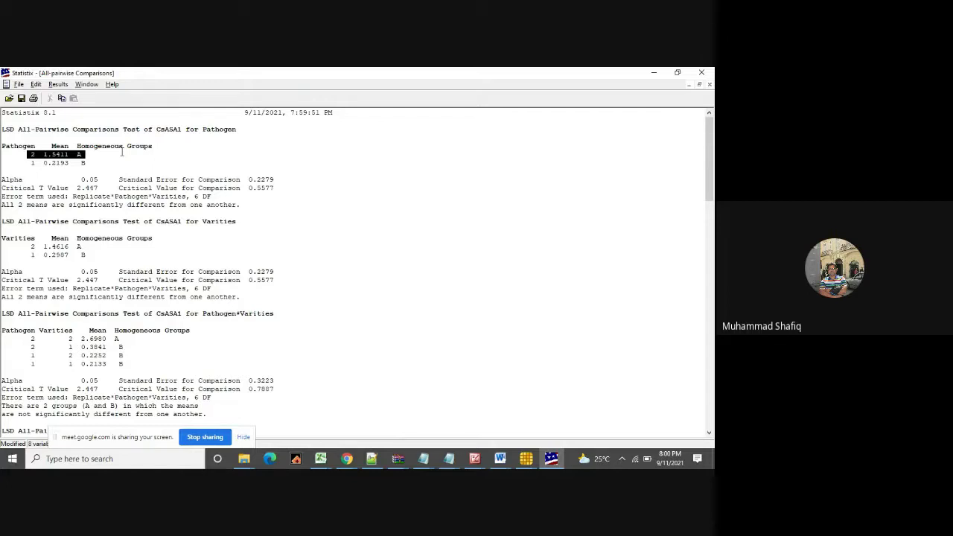
{"action": "left_click", "coordinate": [165, 129]}
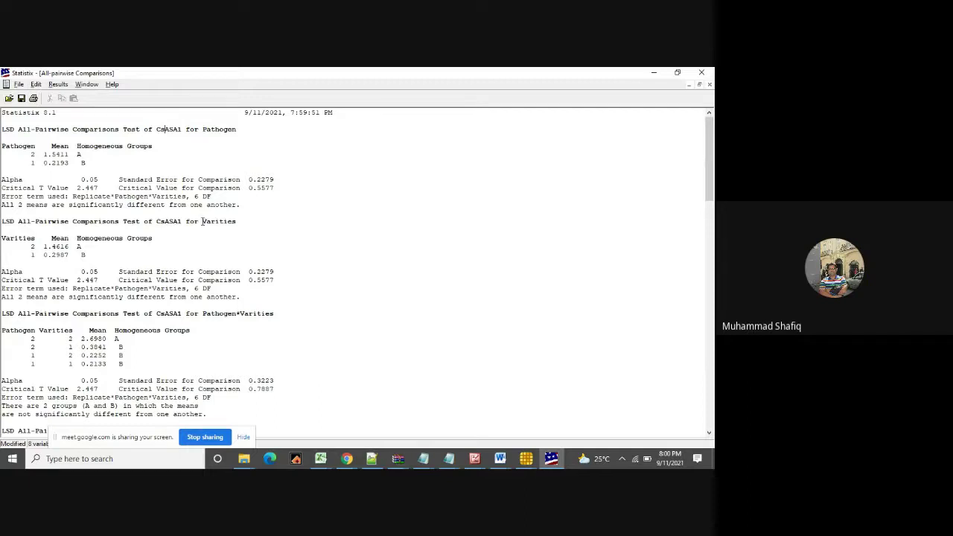
Examine the variety means and homogeneous groups in the LSD comparison for CsASA1.
{"action": "left_click_drag", "start_coordinate": [203, 221], "coordinate": [245, 221]}
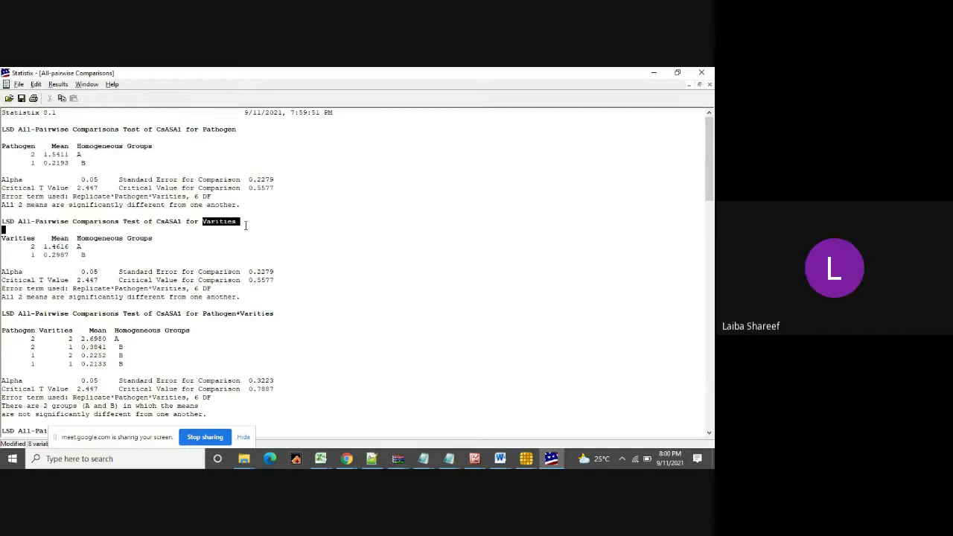
{"action": "left_click_drag", "start_coordinate": [42, 247], "coordinate": [97, 247]}
{"action": "left_click", "coordinate": [87, 249]}
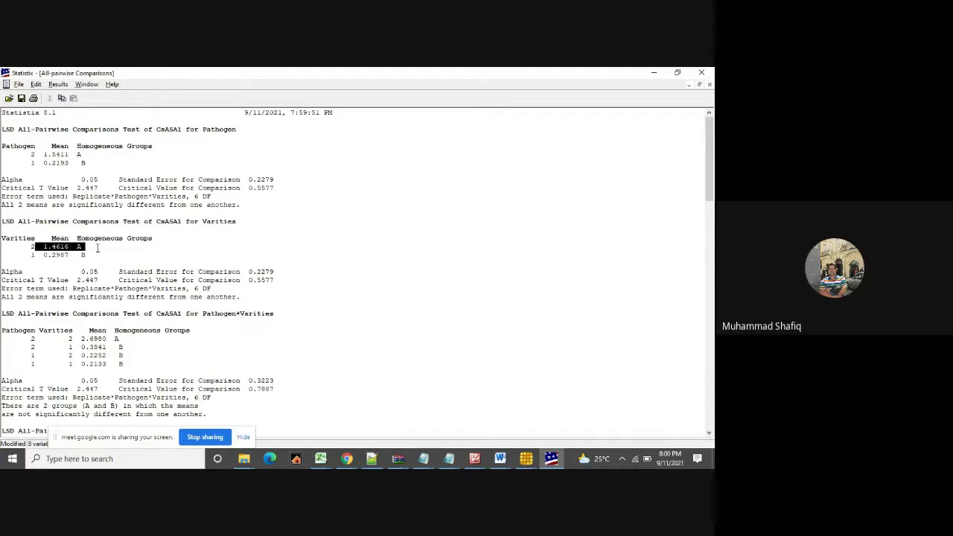
{"action": "left_click", "coordinate": [63, 241]}
{"action": "left_click_drag", "start_coordinate": [27, 254], "coordinate": [108, 257]}
{"action": "left_click", "coordinate": [47, 258]}
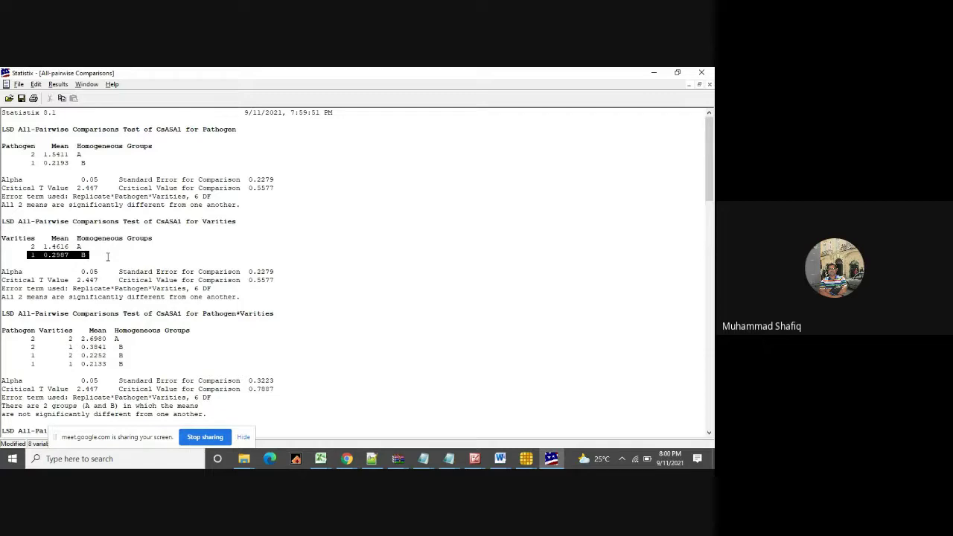
{"action": "left_click", "coordinate": [108, 257]}
{"action": "left_click", "coordinate": [27, 262]}
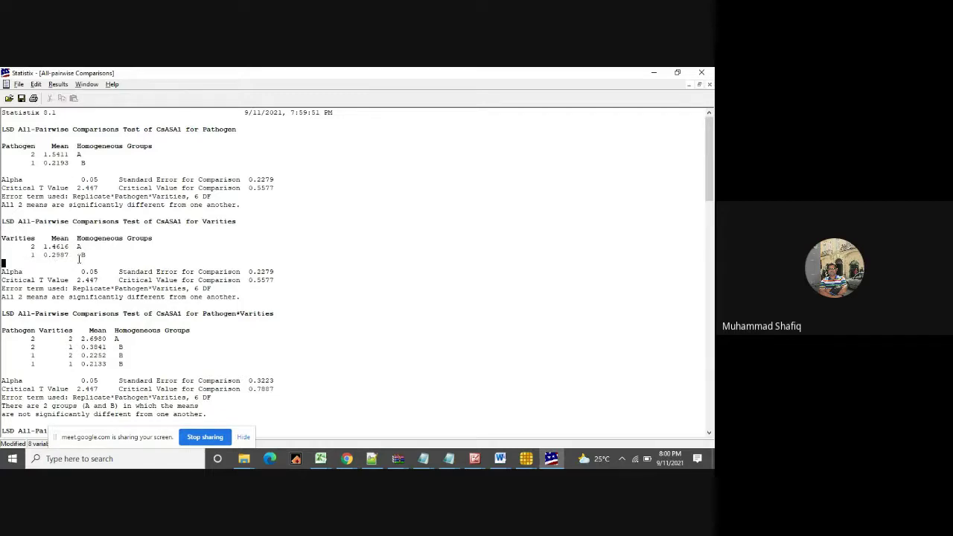
{"action": "left_click_drag", "start_coordinate": [24, 257], "coordinate": [98, 255]}
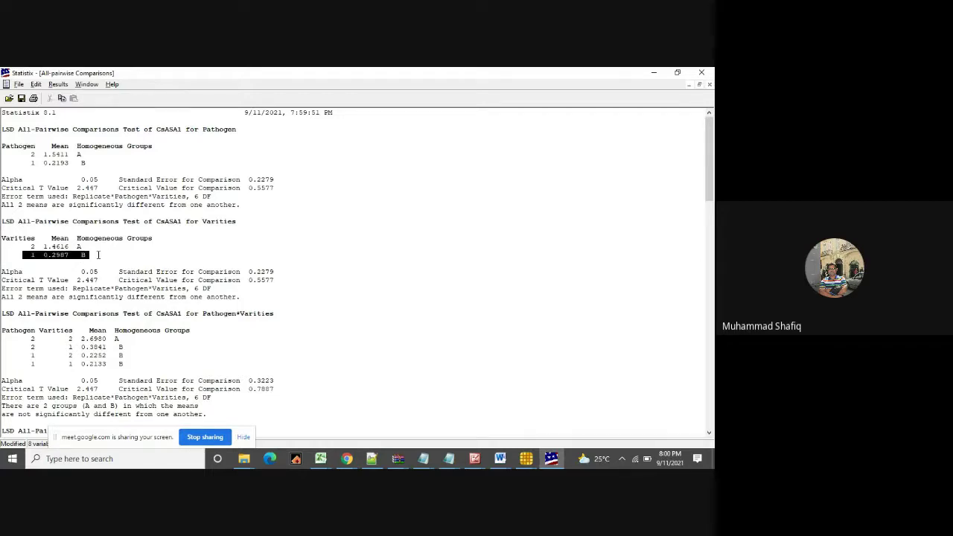
{"action": "left_click", "coordinate": [102, 254]}
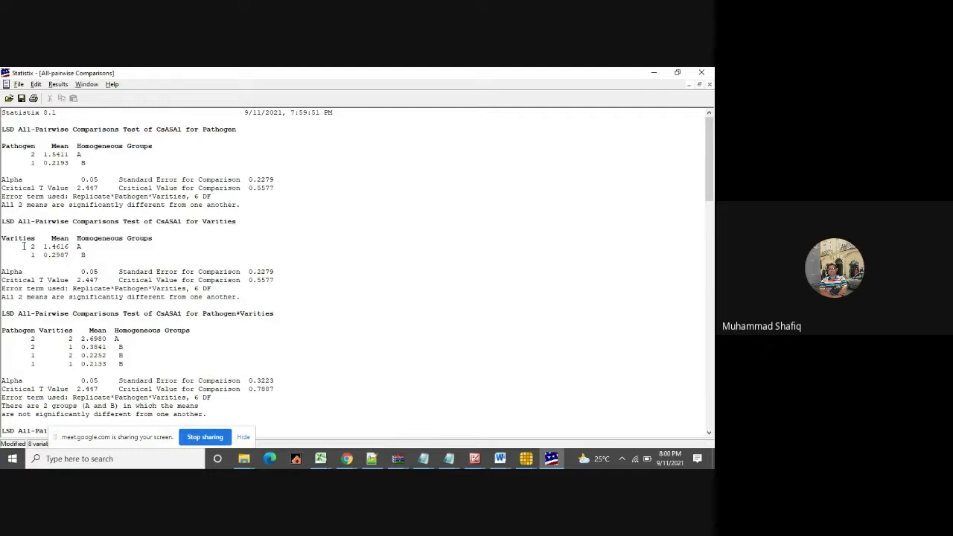
{"action": "left_click_drag", "start_coordinate": [24, 246], "coordinate": [98, 259]}
{"action": "left_click", "coordinate": [57, 261]}
{"action": "left_click_drag", "start_coordinate": [23, 255], "coordinate": [121, 262]}
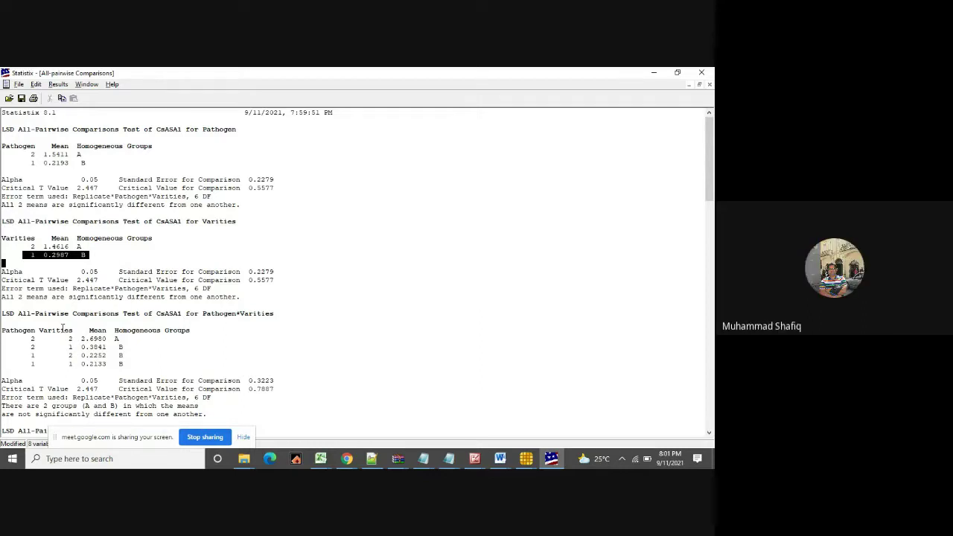
Examine the Pathogen*Varities interaction means and their homogeneous groups in the LSD comparison for CsASA1.
{"action": "left_click", "coordinate": [38, 339]}
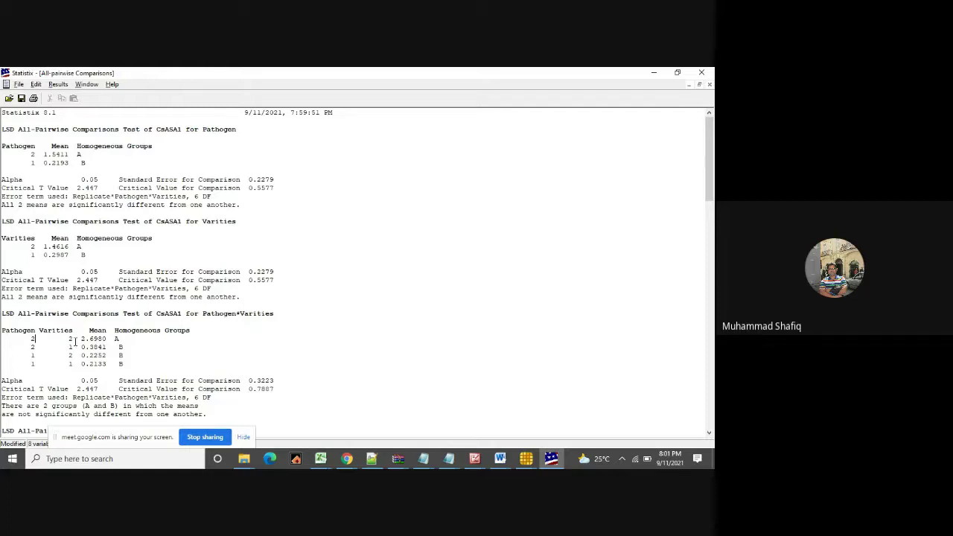
{"action": "left_click_drag", "start_coordinate": [27, 339], "coordinate": [32, 340]}
{"action": "left_click", "coordinate": [29, 339]}
{"action": "left_click_drag", "start_coordinate": [29, 339], "coordinate": [78, 340]}
{"action": "left_click_drag", "start_coordinate": [157, 313], "coordinate": [191, 313]}
{"action": "left_click_drag", "start_coordinate": [75, 339], "coordinate": [109, 338]}
{"action": "left_click", "coordinate": [83, 344]}
{"action": "left_click_drag", "start_coordinate": [31, 339], "coordinate": [124, 348]}
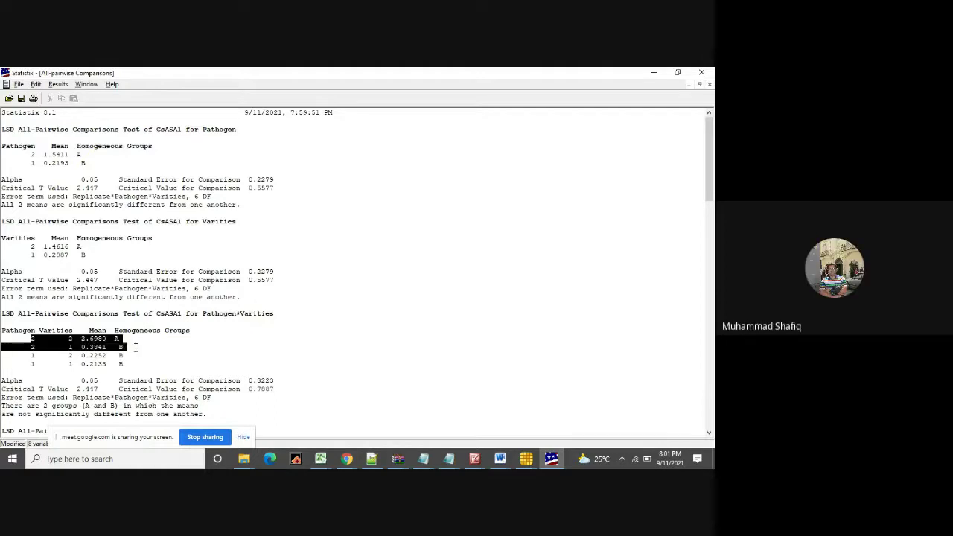
{"action": "left_click", "coordinate": [135, 347]}
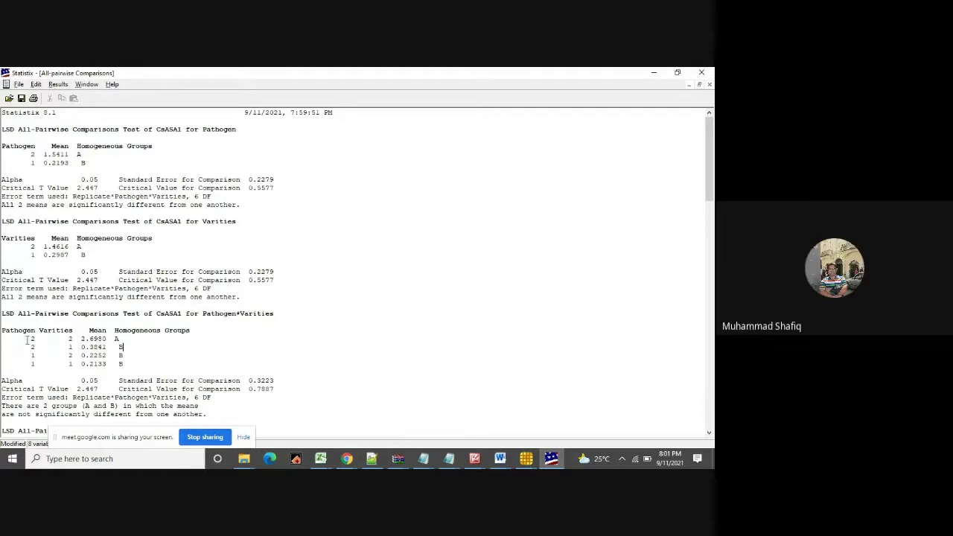
{"action": "left_click_drag", "start_coordinate": [27, 339], "coordinate": [127, 347]}
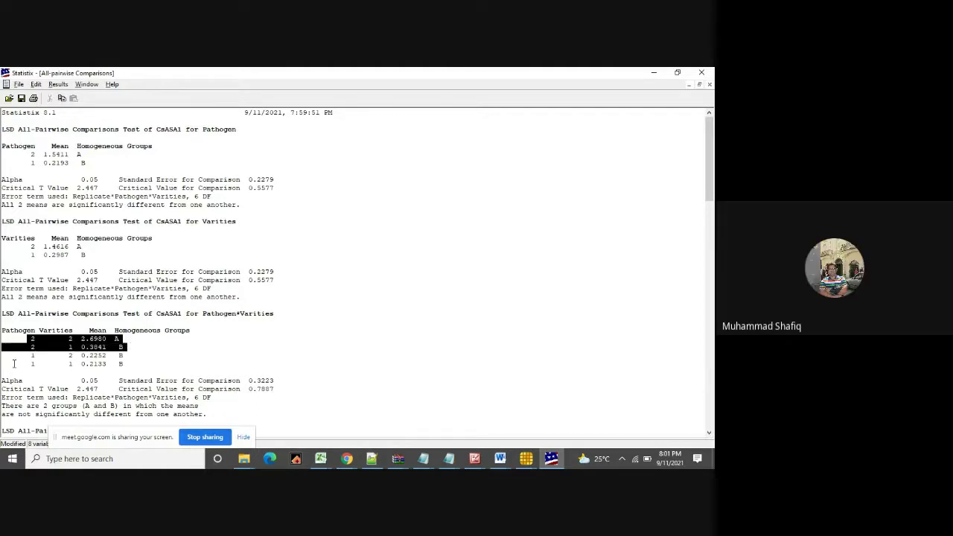
{"action": "left_click_drag", "start_coordinate": [23, 355], "coordinate": [139, 367]}
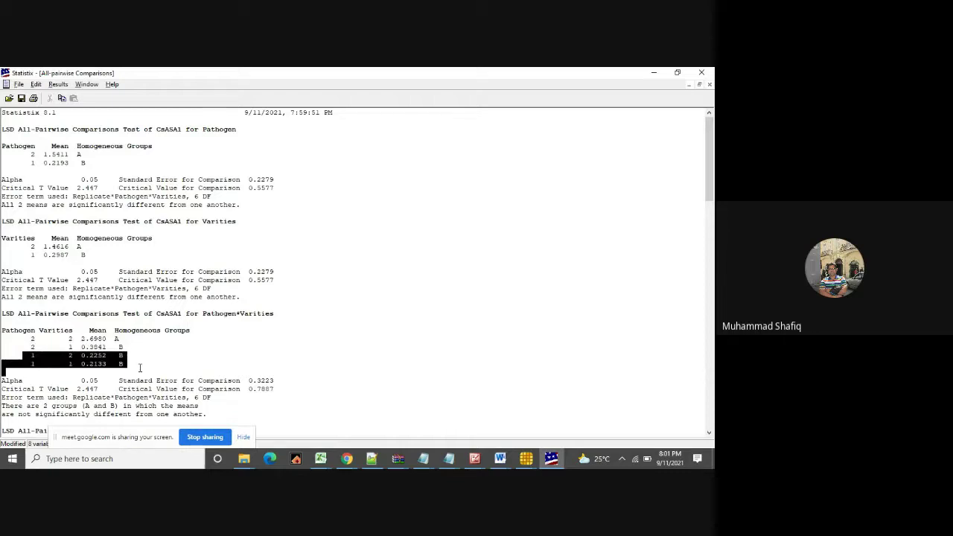
{"action": "left_click", "coordinate": [140, 368]}
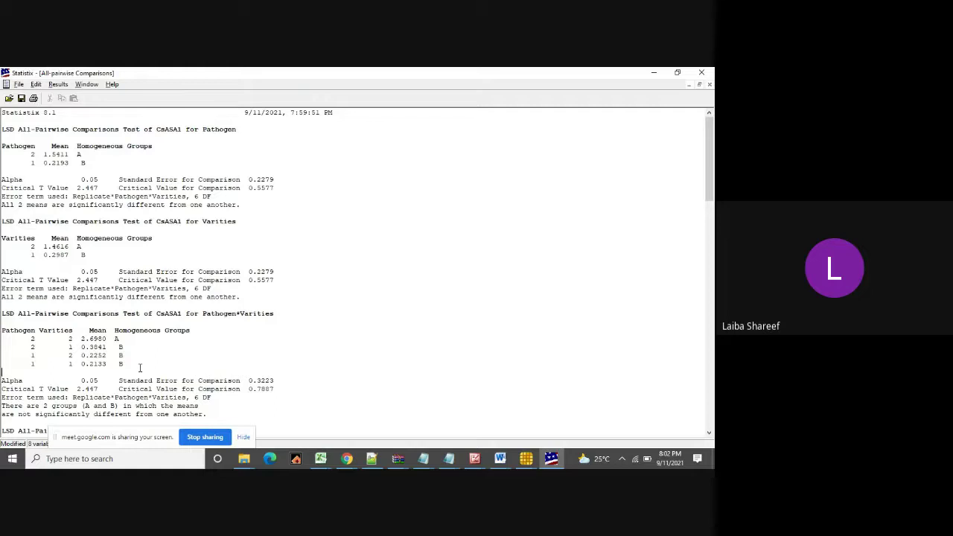
Examine the Pathogen*Varities interaction means and homogeneous groups for CsPABA1 at the end of the LSD report.
{"action": "left_click_drag", "start_coordinate": [710, 188], "coordinate": [711, 445]}
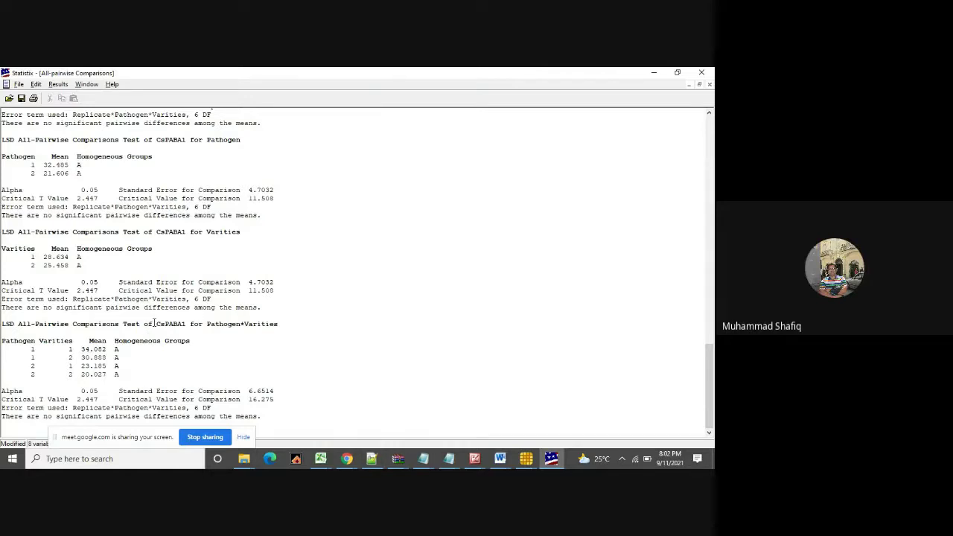
{"action": "left_click_drag", "start_coordinate": [151, 324], "coordinate": [199, 324]}
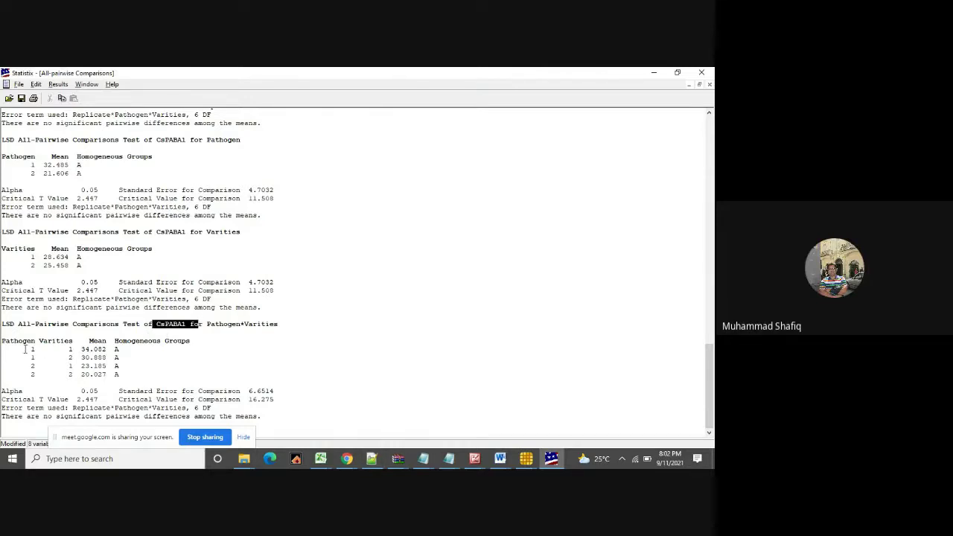
{"action": "left_click", "coordinate": [26, 349]}
{"action": "left_click_drag", "start_coordinate": [50, 356], "coordinate": [134, 360]}
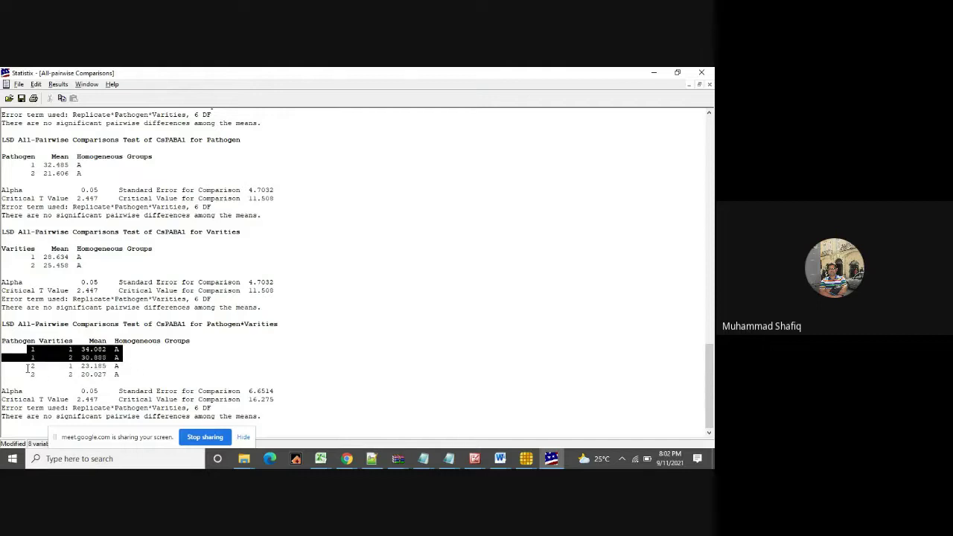
{"action": "left_click_drag", "start_coordinate": [30, 365], "coordinate": [134, 372]}
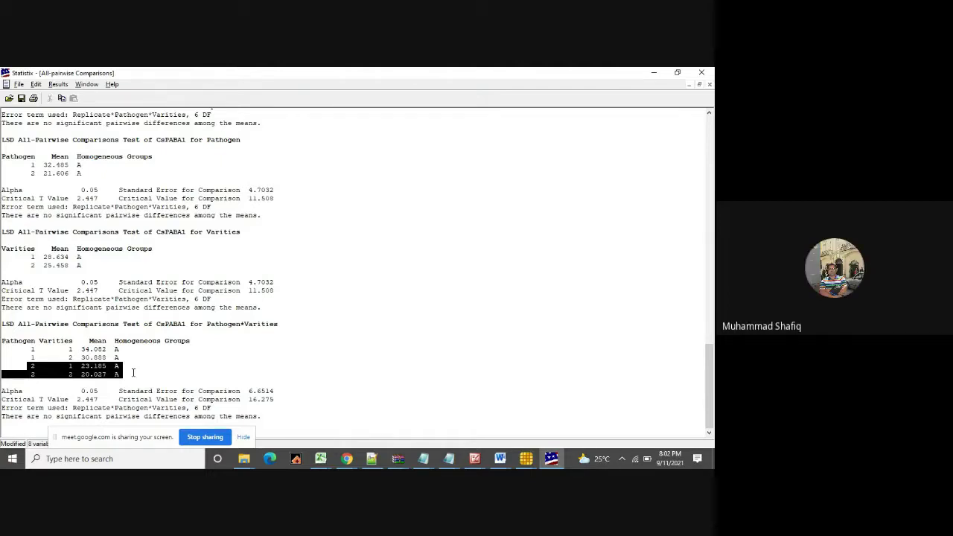
{"action": "left_click", "coordinate": [134, 372]}
{"action": "left_click", "coordinate": [652, 73]}
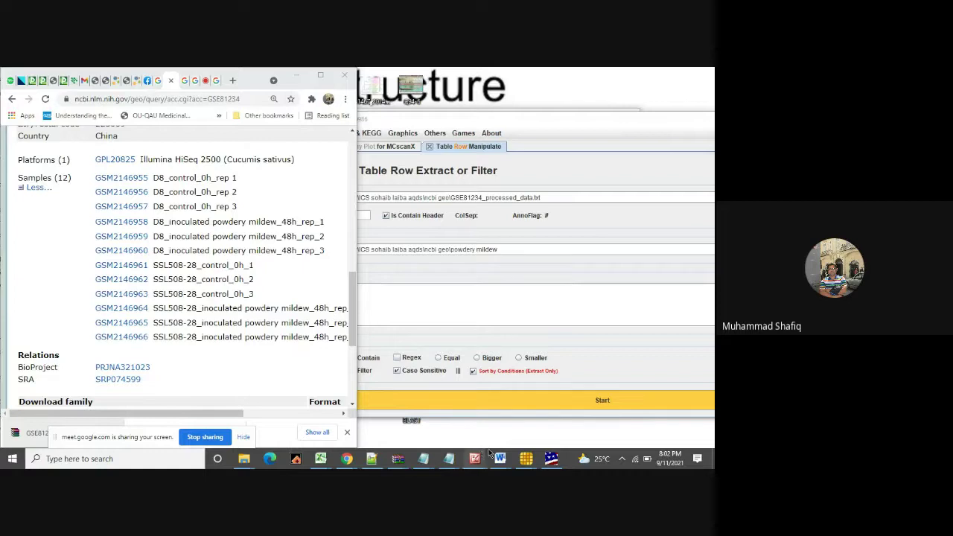
{"action": "left_click", "coordinate": [551, 458]}
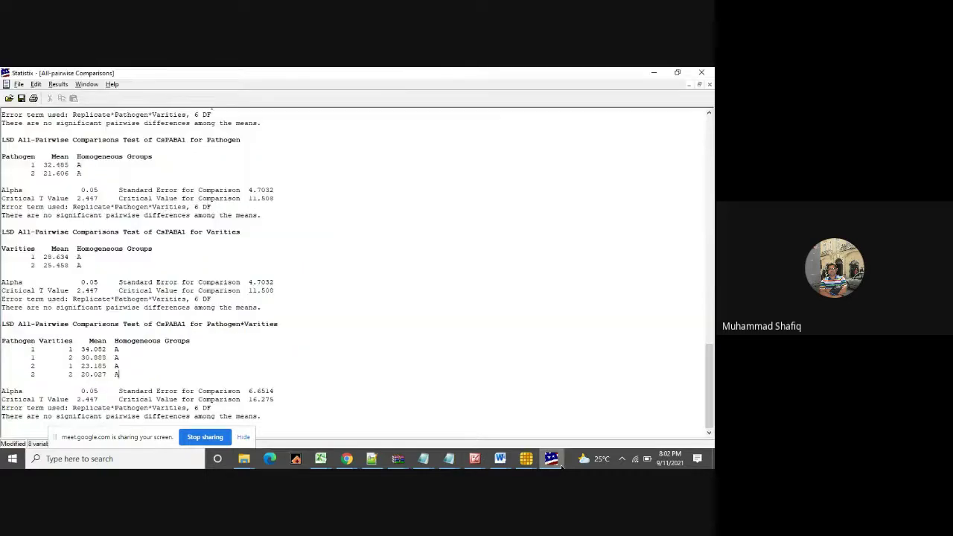
Switch to the Book1 workbook in Excel and review the source expression rows above the Factore, Varities, Pathogen and Replicate table.
{"action": "left_click", "coordinate": [648, 73]}
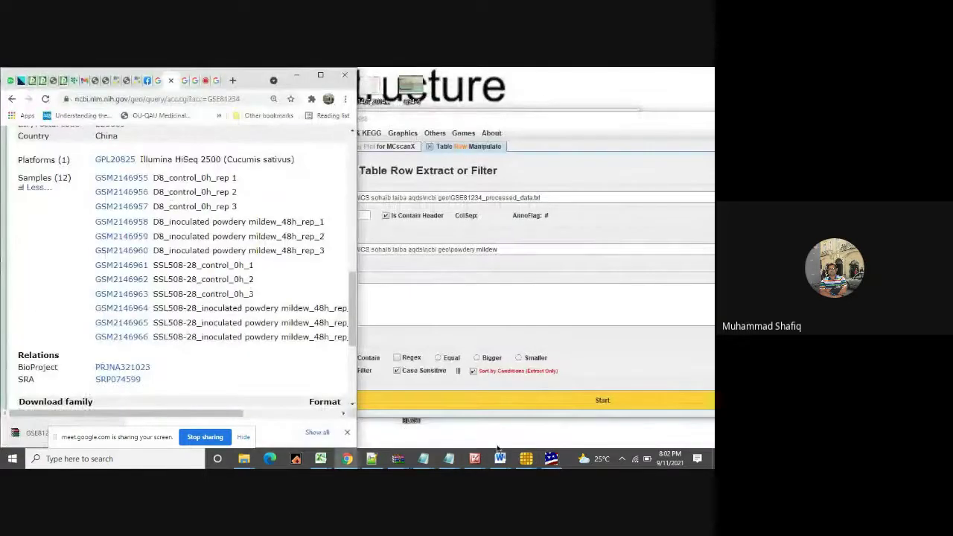
{"action": "mouse_move", "coordinate": [370, 458]}
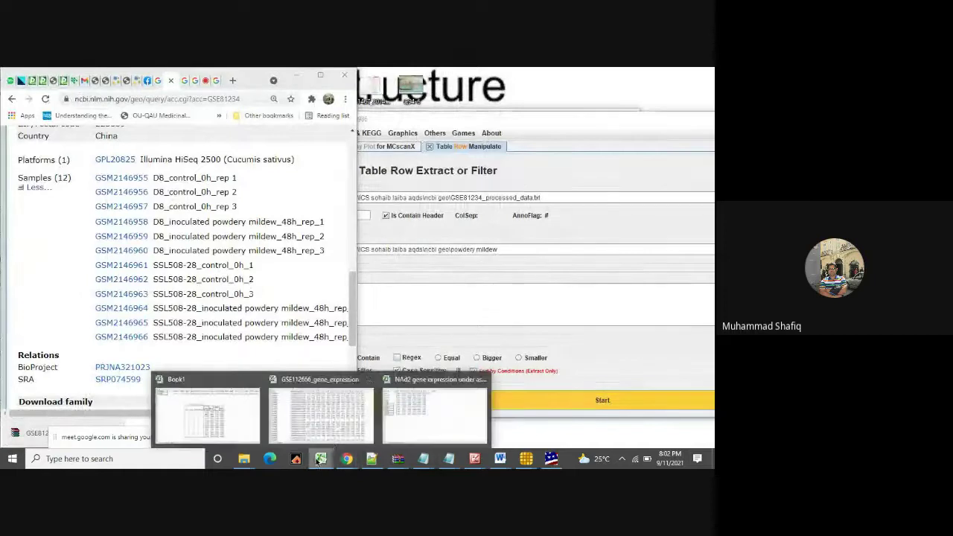
{"action": "left_click", "coordinate": [417, 417]}
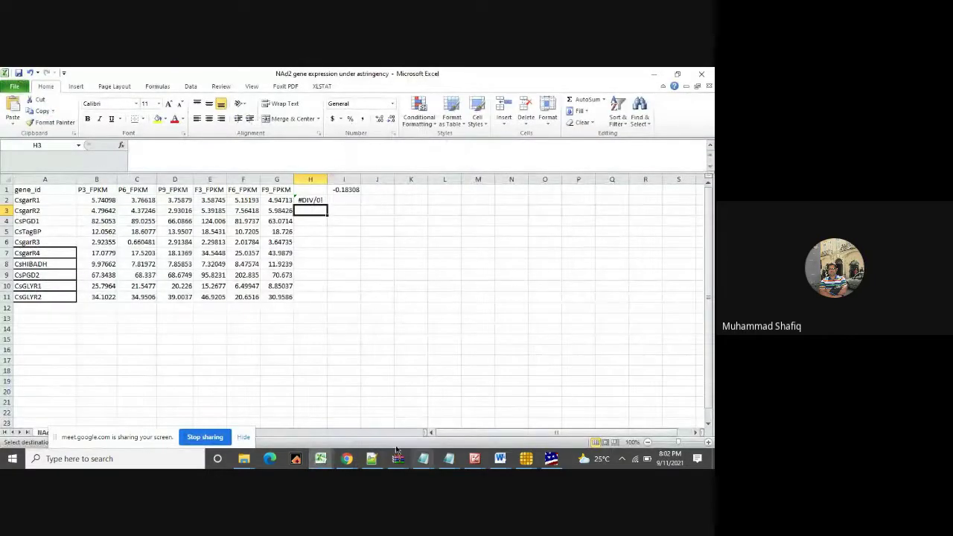
{"action": "mouse_move", "coordinate": [321, 459]}
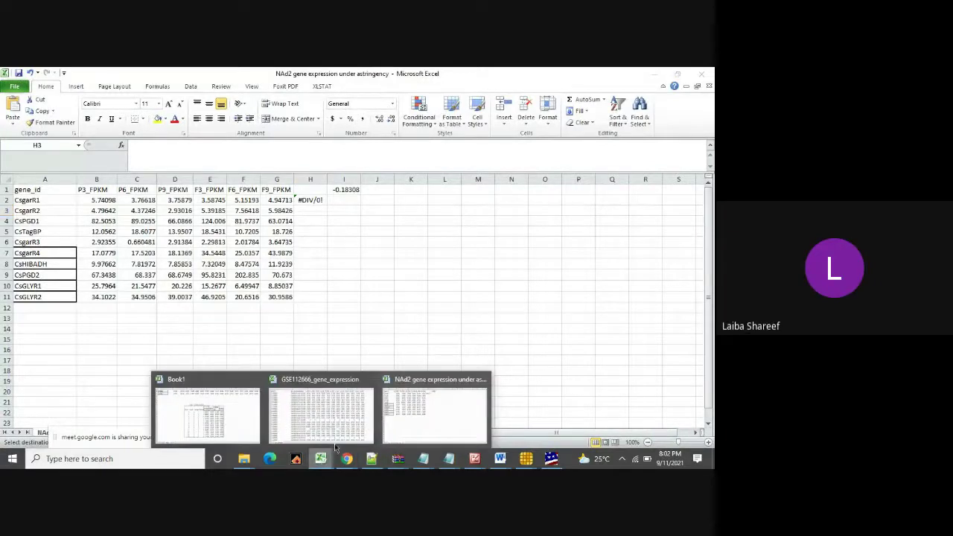
{"action": "left_click", "coordinate": [212, 407]}
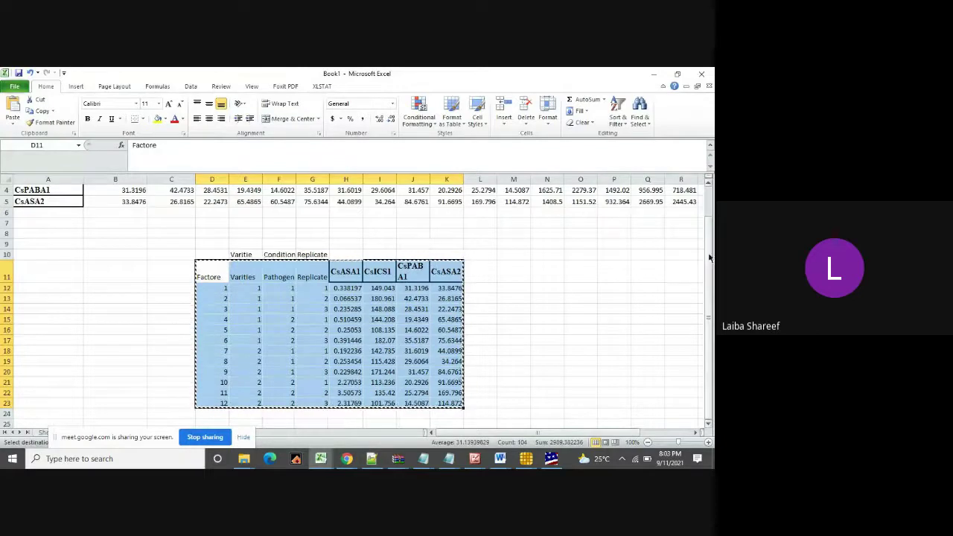
{"action": "scroll", "coordinate": [711, 239], "scroll_direction": "up", "scroll_amount": 1}
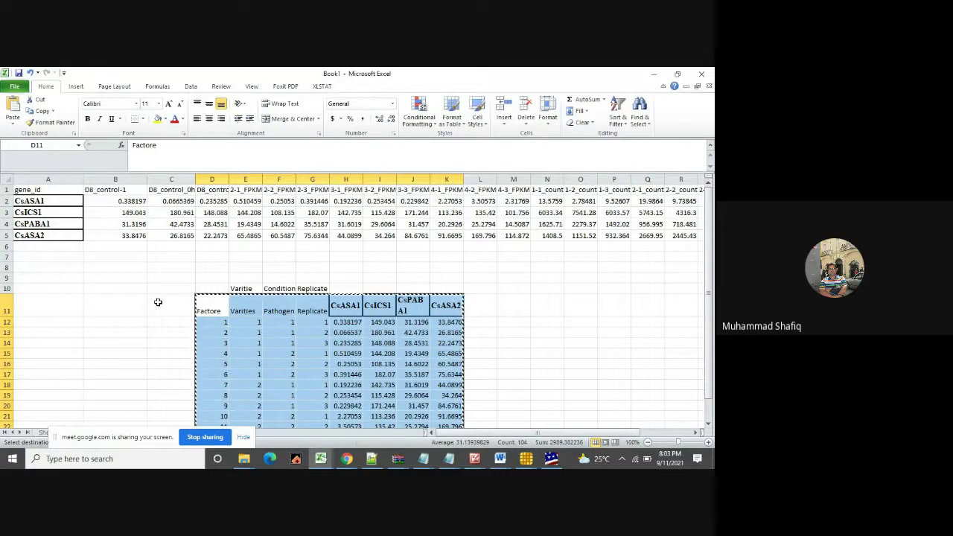
Switch back to Statistix and close the All-pairwise Comparisons report to return to the maximized data sheet.
{"action": "left_click", "coordinate": [652, 74]}
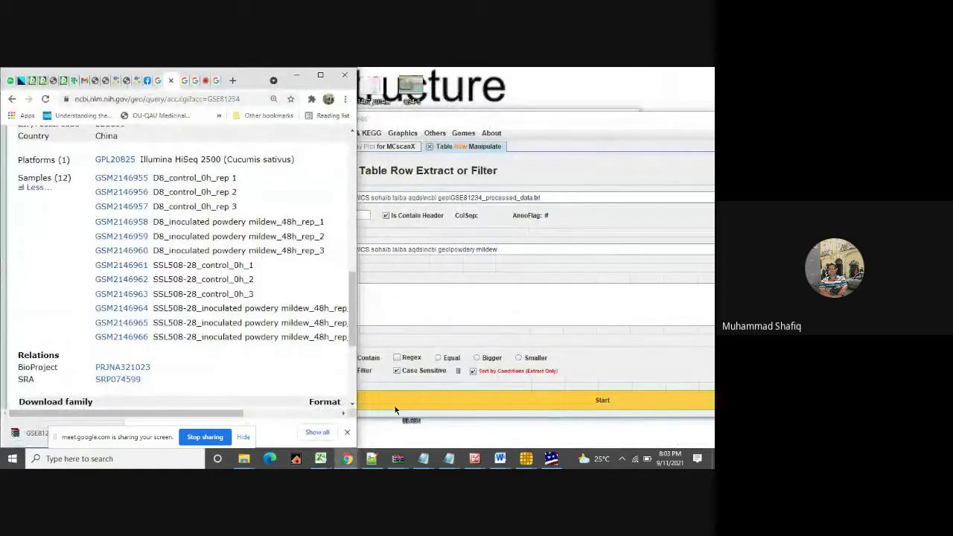
{"action": "left_click", "coordinate": [551, 459]}
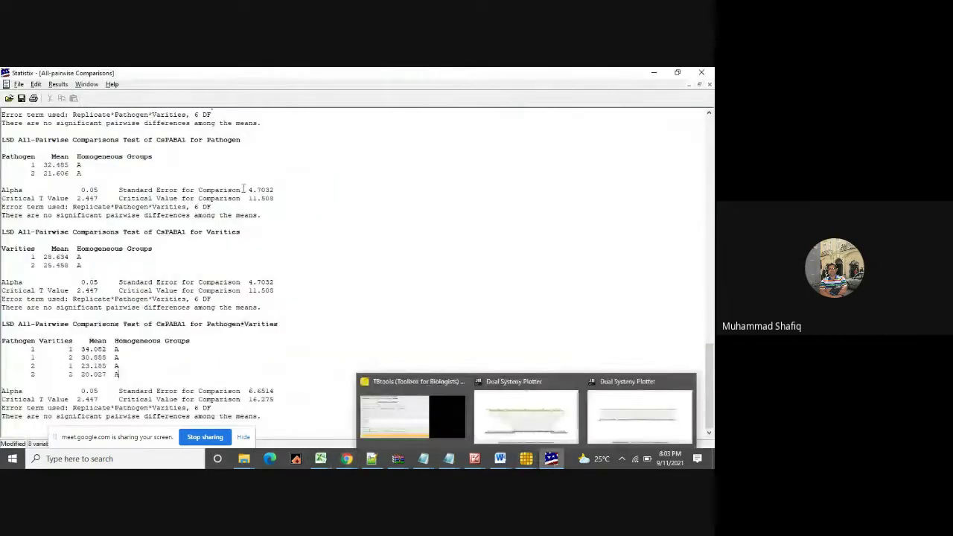
{"action": "left_click", "coordinate": [689, 85]}
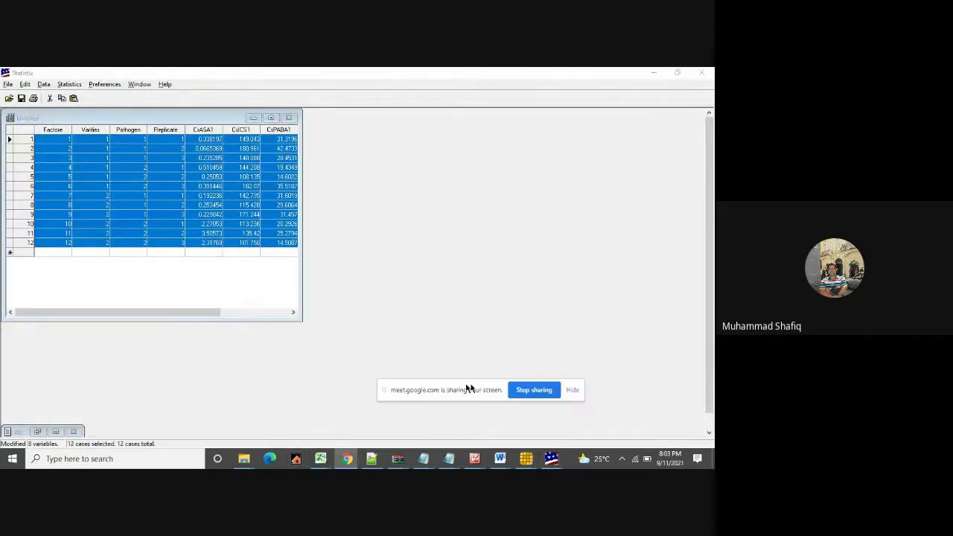
{"action": "left_click", "coordinate": [37, 432]}
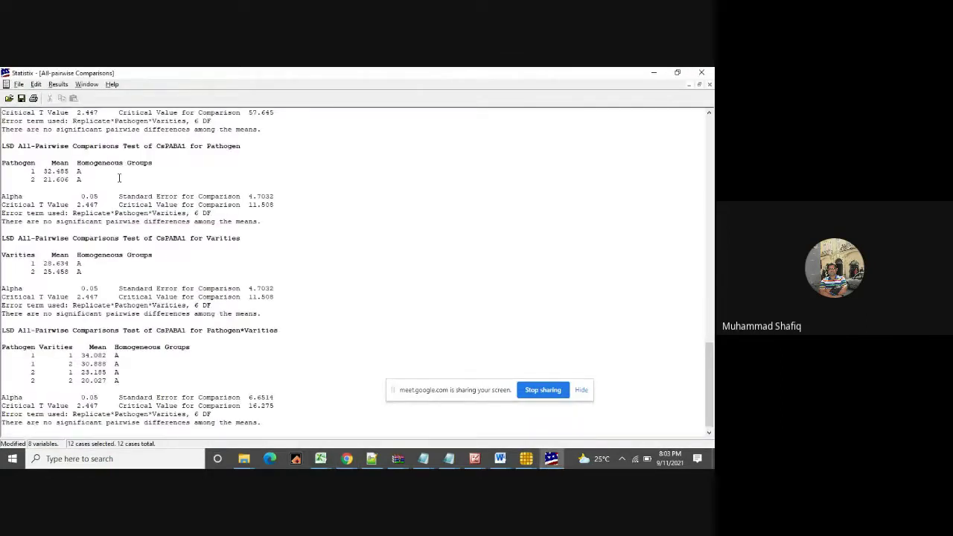
{"action": "left_click", "coordinate": [699, 85]}
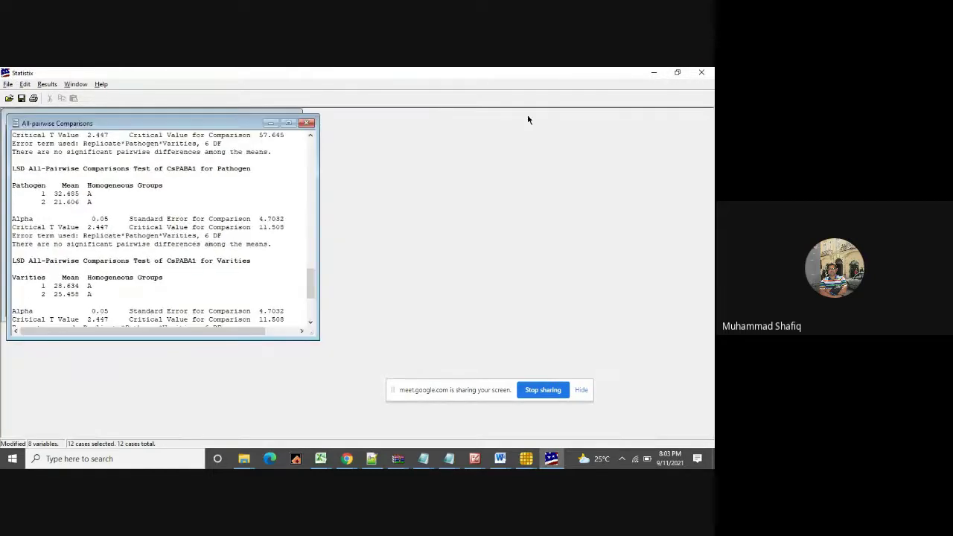
{"action": "left_click_drag", "start_coordinate": [227, 132], "coordinate": [510, 157]}
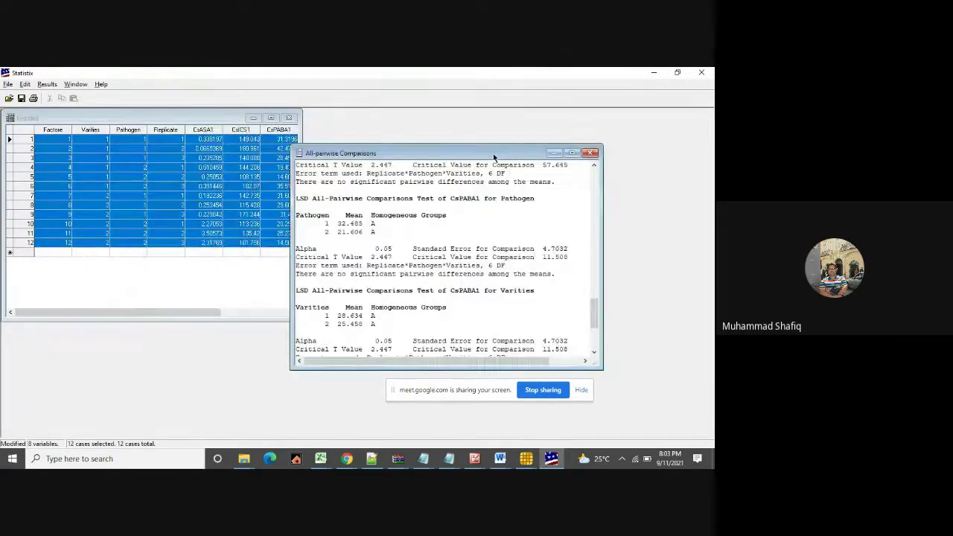
{"action": "left_click_drag", "start_coordinate": [178, 118], "coordinate": [151, 111]}
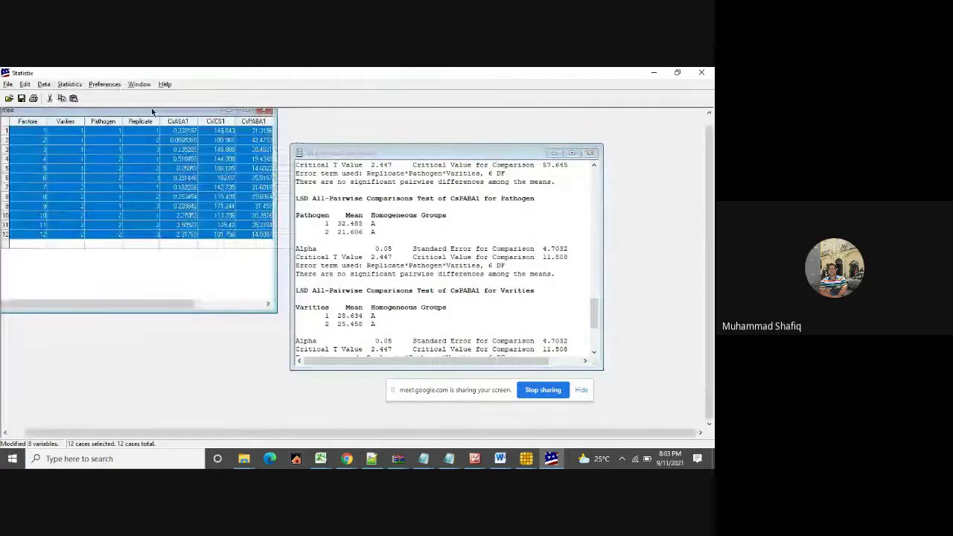
{"action": "double_click", "coordinate": [414, 154]}
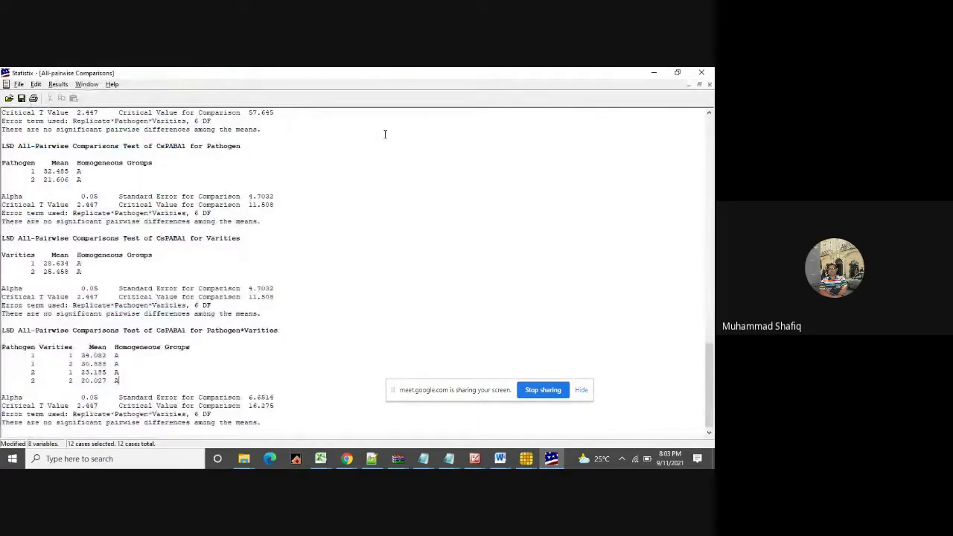
{"action": "left_click", "coordinate": [709, 85]}
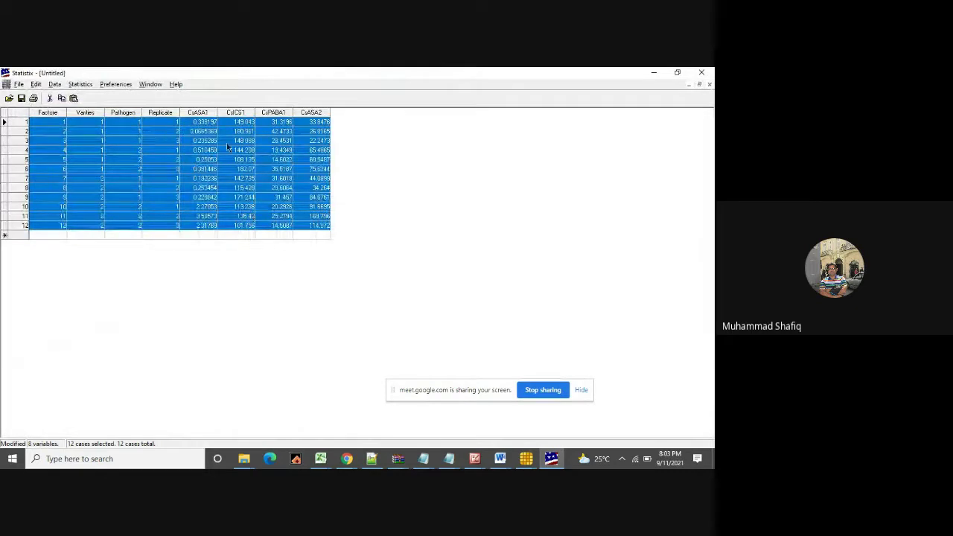
Run the Factorial Design analysis of variance on the gene variables with Replicate as replication, Pathogen and Varities as treatments, and up to 2-way interactions.
{"action": "left_click", "coordinate": [78, 86]}
{"action": "mouse_move", "coordinate": [90, 106]}
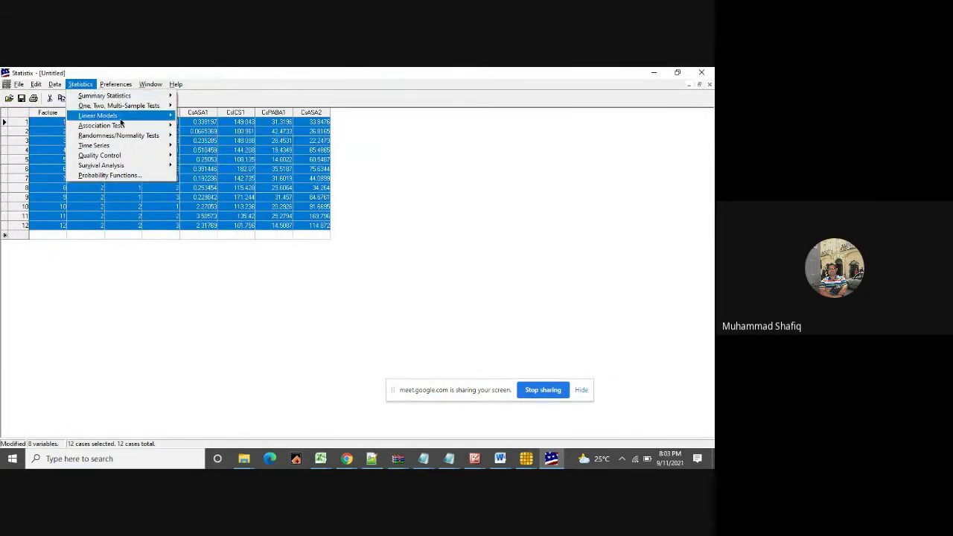
{"action": "mouse_move", "coordinate": [134, 119]}
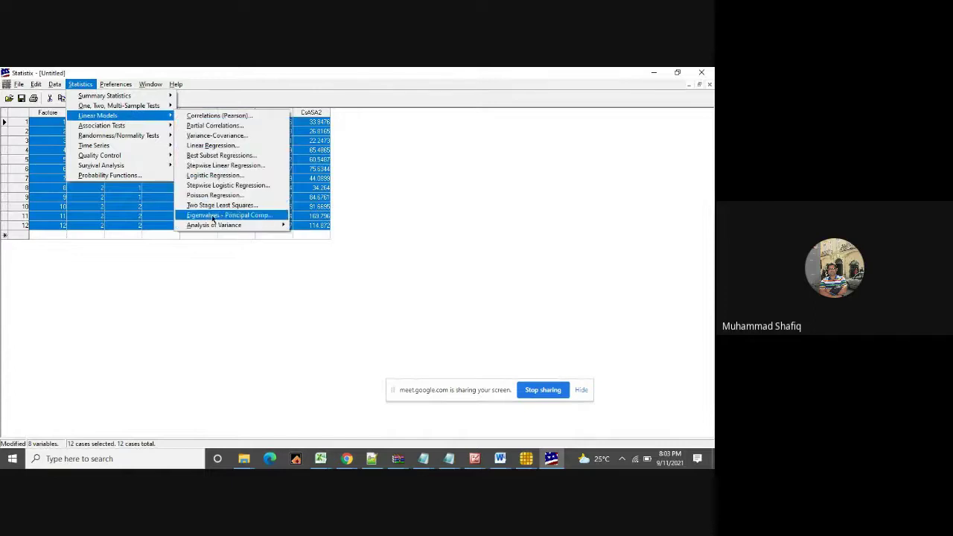
{"action": "mouse_move", "coordinate": [280, 228]}
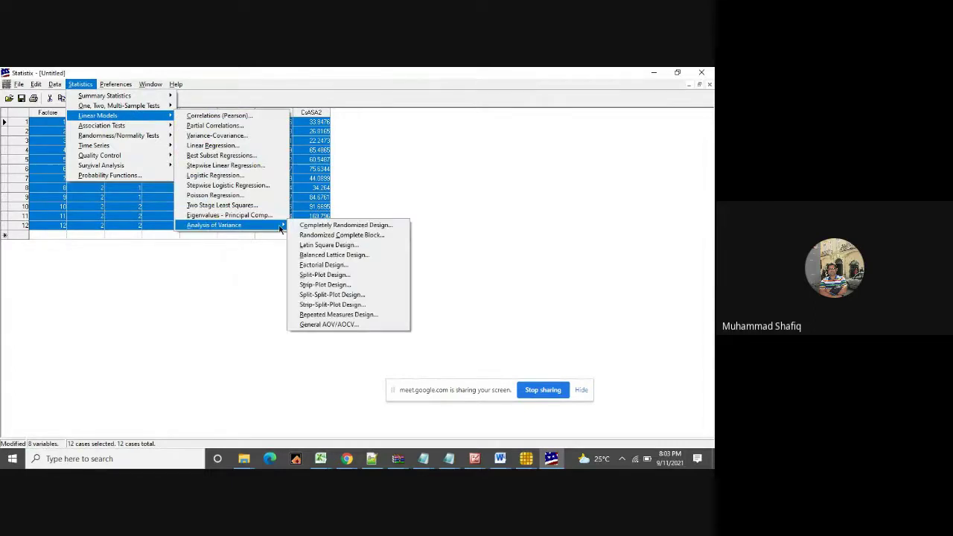
{"action": "left_click", "coordinate": [326, 265]}
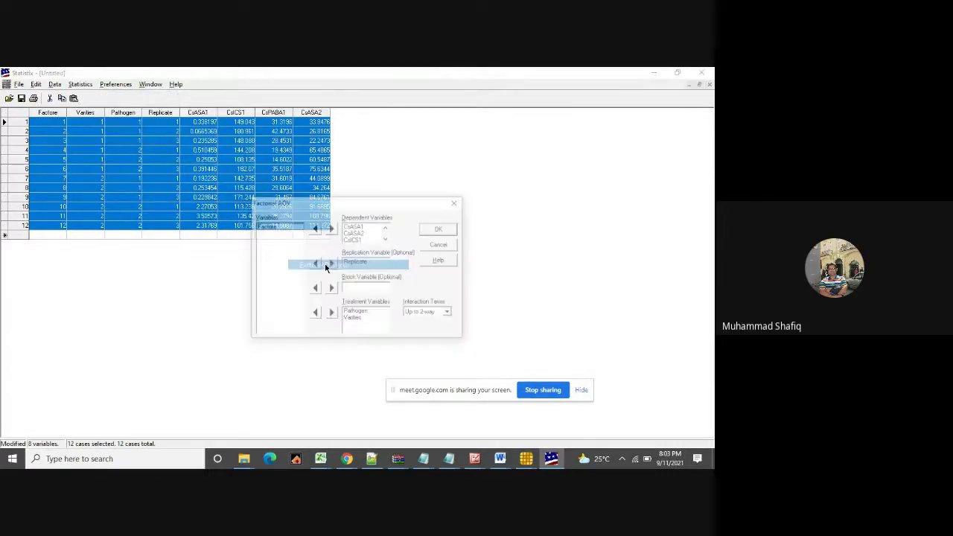
{"action": "left_click", "coordinate": [439, 230]}
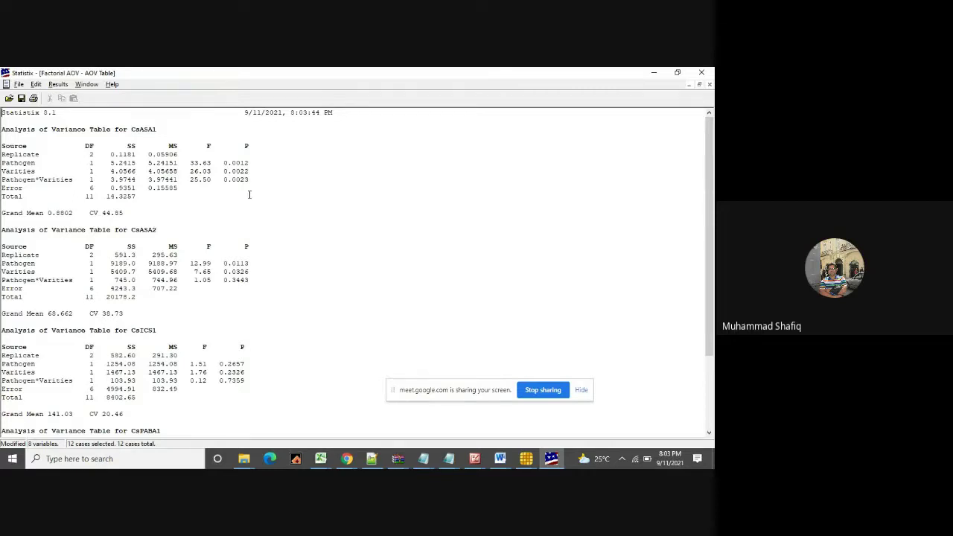
Examine the P values of the Pathogen*Varities interaction and the Pathogen effect in the CsASA1 analysis of variance table.
{"action": "left_click_drag", "start_coordinate": [222, 171], "coordinate": [251, 179]}
{"action": "left_click", "coordinate": [225, 171]}
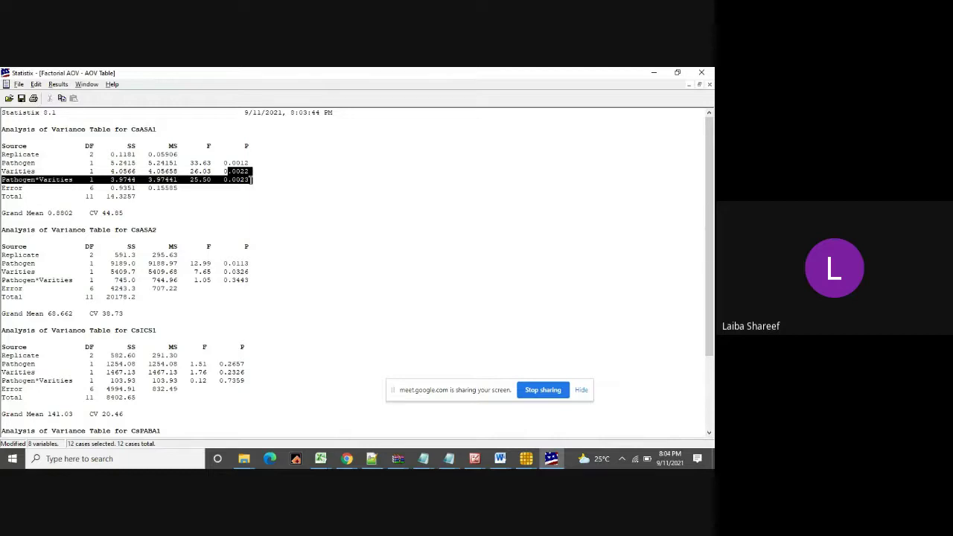
{"action": "left_click", "coordinate": [251, 180]}
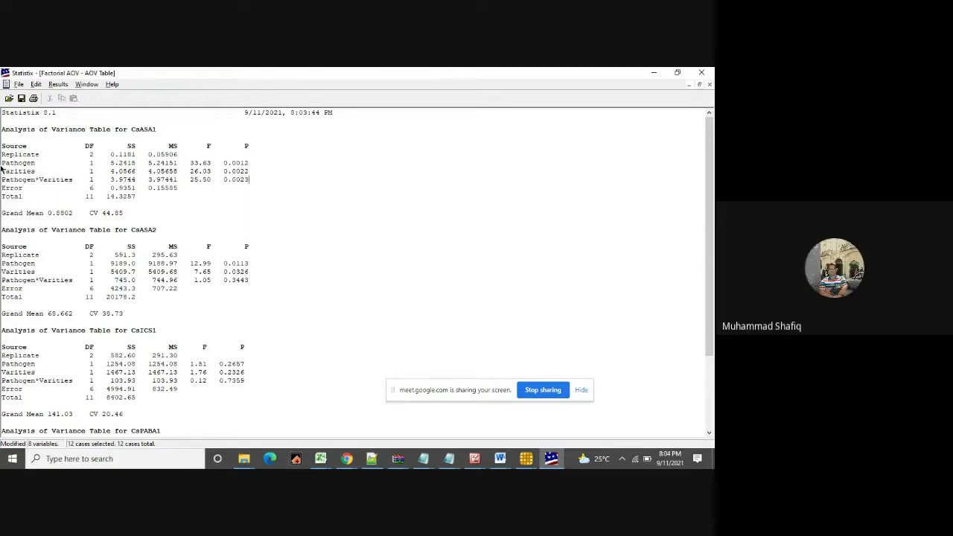
{"action": "left_click_drag", "start_coordinate": [2, 163], "coordinate": [39, 162]}
{"action": "left_click_drag", "start_coordinate": [222, 162], "coordinate": [252, 162]}
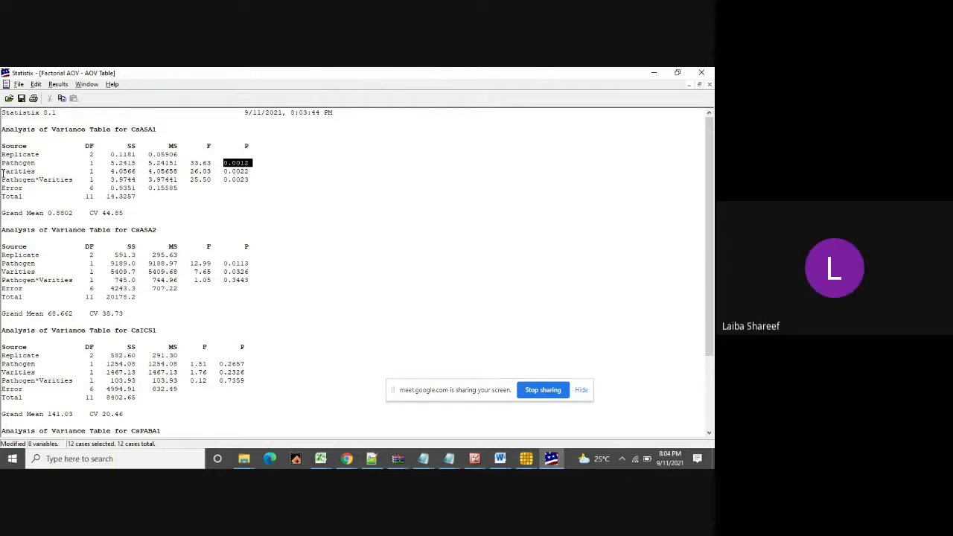
Examine the Varities source row and its P value in the CsASA1 analysis of variance table.
{"action": "left_click_drag", "start_coordinate": [3, 172], "coordinate": [35, 172]}
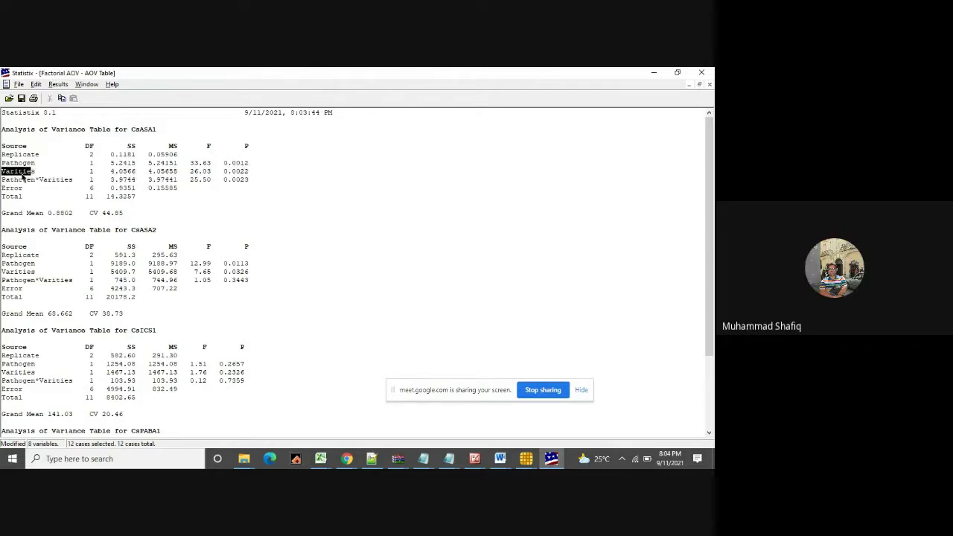
{"action": "left_click", "coordinate": [8, 171]}
{"action": "triple_click", "coordinate": [9, 171]}
{"action": "left_click", "coordinate": [9, 171]}
{"action": "left_click_drag", "start_coordinate": [224, 171], "coordinate": [256, 172]}
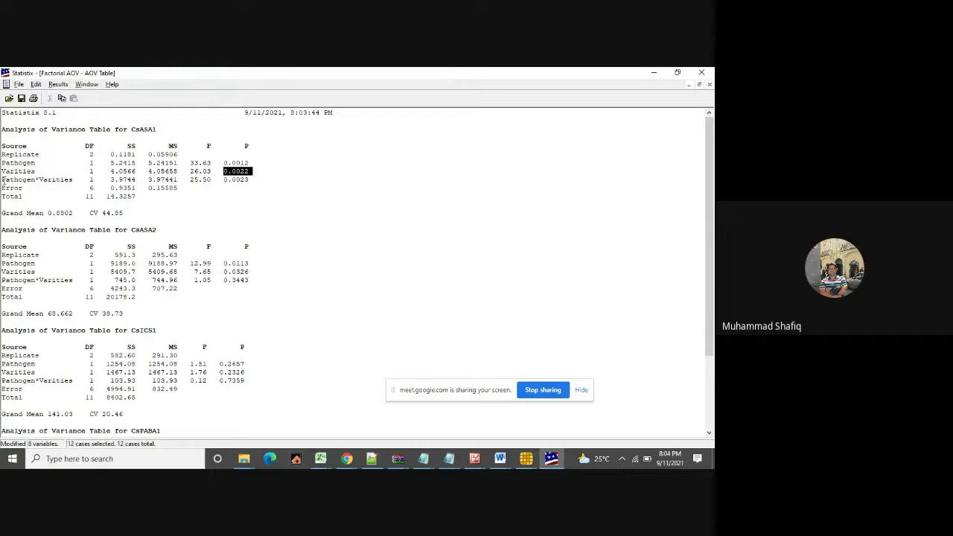
Examine the Pathogen*Varities interaction and its P values in the CsASA1 and CsASA2 analysis of variance tables.
{"action": "left_click_drag", "start_coordinate": [2, 180], "coordinate": [73, 180]}
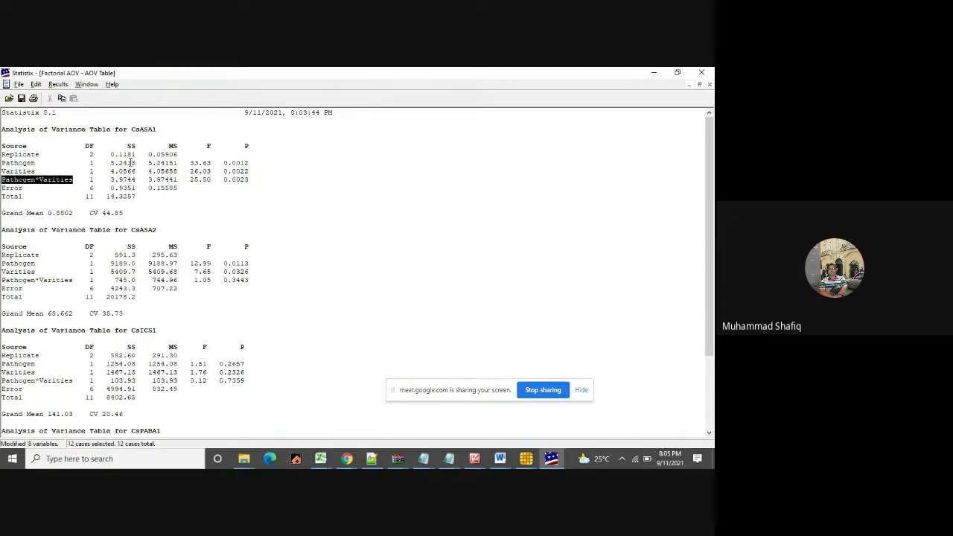
{"action": "left_click", "coordinate": [223, 180]}
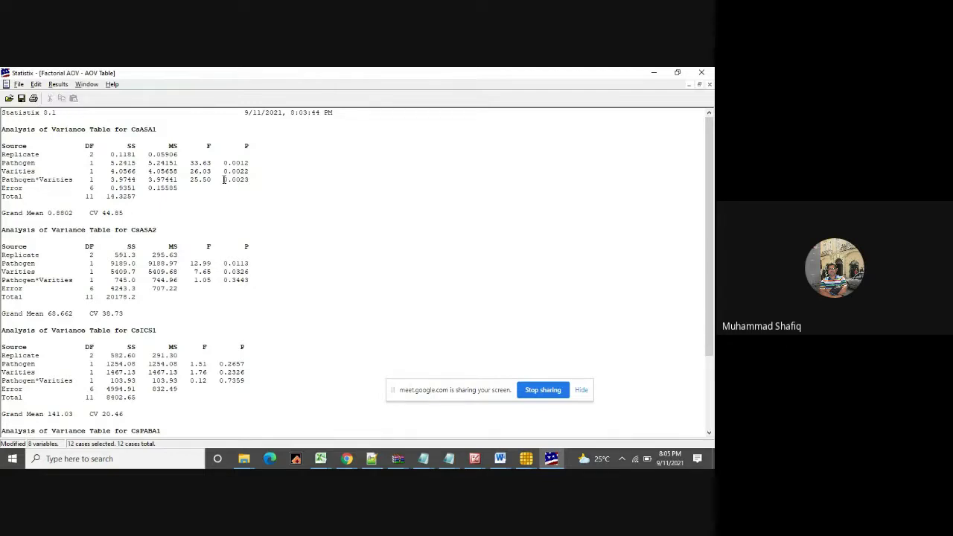
{"action": "left_click_drag", "start_coordinate": [223, 179], "coordinate": [252, 180]}
{"action": "left_click_drag", "start_coordinate": [131, 231], "coordinate": [148, 231]}
{"action": "left_click_drag", "start_coordinate": [3, 280], "coordinate": [270, 283]}
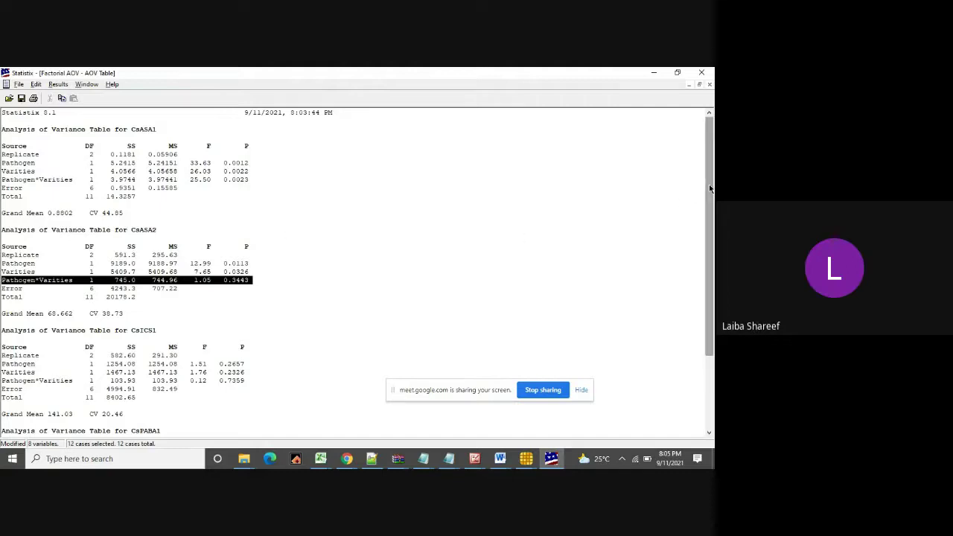
Review the P values in the CsICS1 and CsPABA1 analysis of variance tables and return to the start of the report.
{"action": "left_click_drag", "start_coordinate": [710, 188], "coordinate": [713, 224]}
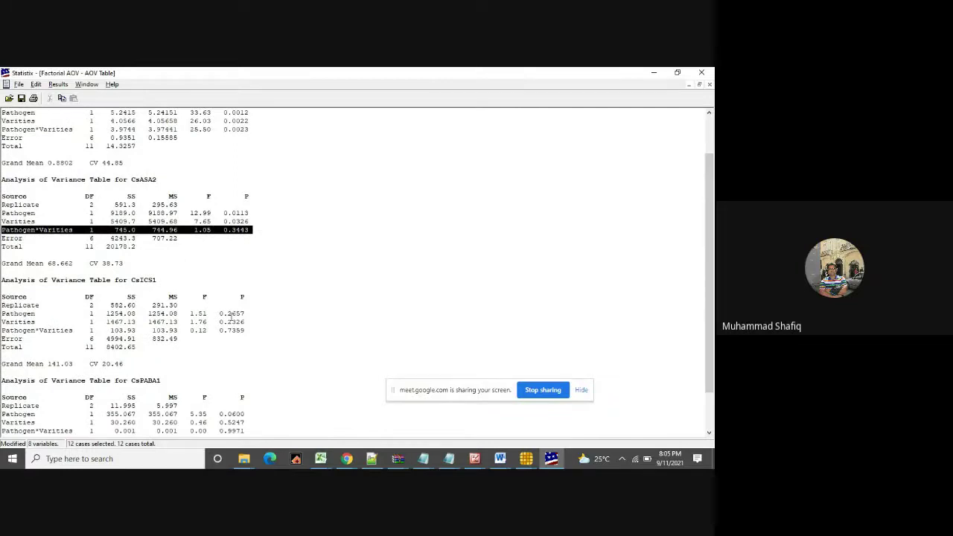
{"action": "left_click", "coordinate": [134, 279]}
{"action": "left_click_drag", "start_coordinate": [132, 280], "coordinate": [171, 280]}
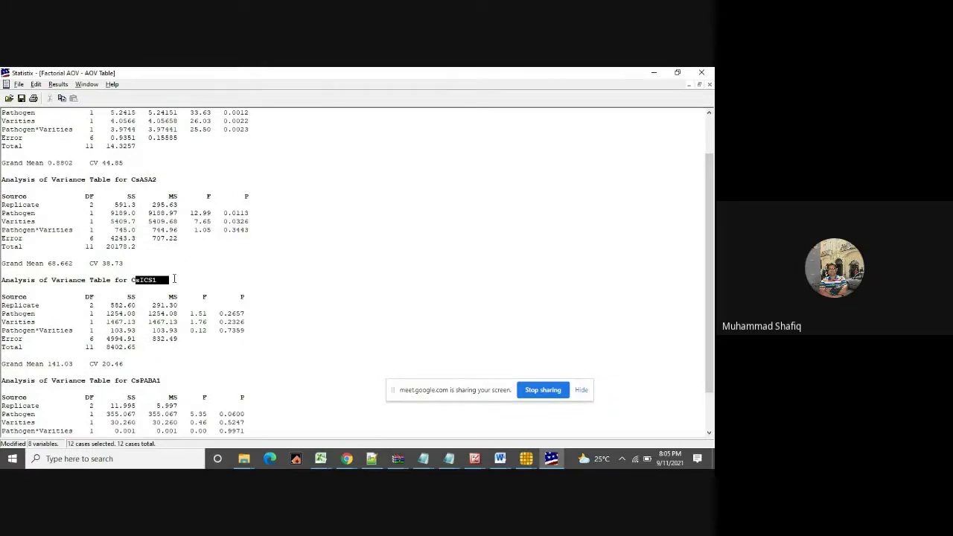
{"action": "left_click", "coordinate": [164, 279]}
{"action": "double_click", "coordinate": [131, 280]}
{"action": "left_click_drag", "start_coordinate": [223, 313], "coordinate": [244, 321]}
{"action": "left_click", "coordinate": [244, 321]}
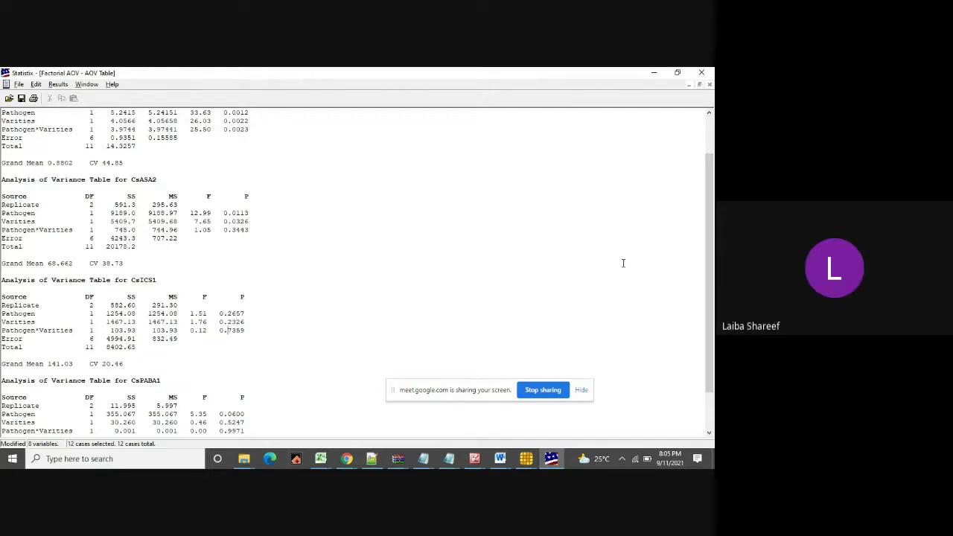
{"action": "left_click_drag", "start_coordinate": [219, 414], "coordinate": [260, 411]}
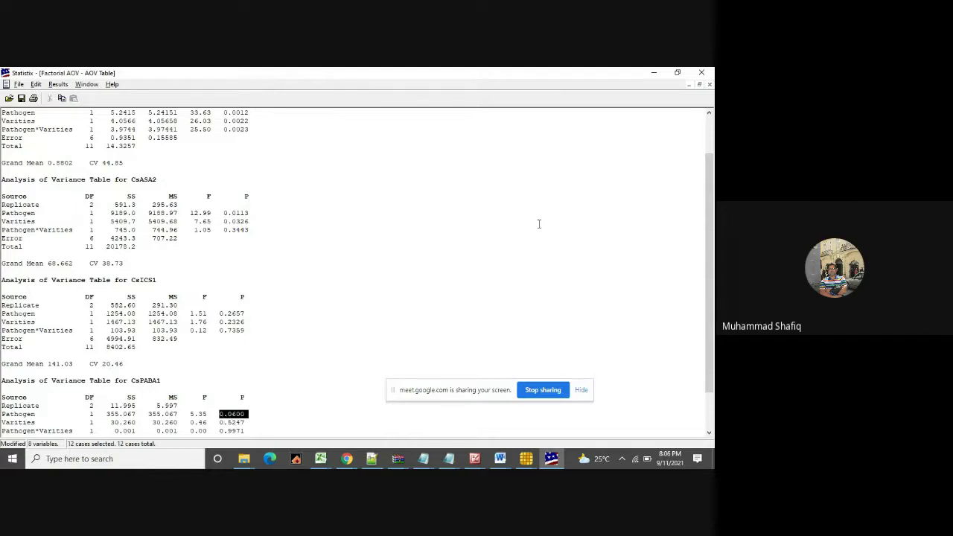
{"action": "left_click_drag", "start_coordinate": [710, 181], "coordinate": [710, 144]}
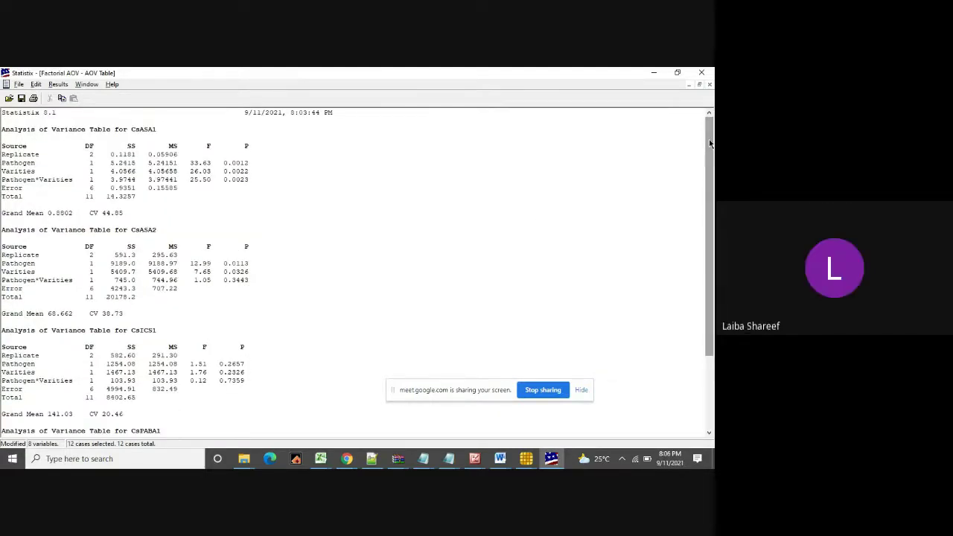
Clear the Statistix, browser and TBtools windows out of the way and switch to the Book1 workbook in Excel.
{"action": "left_click", "coordinate": [652, 72]}
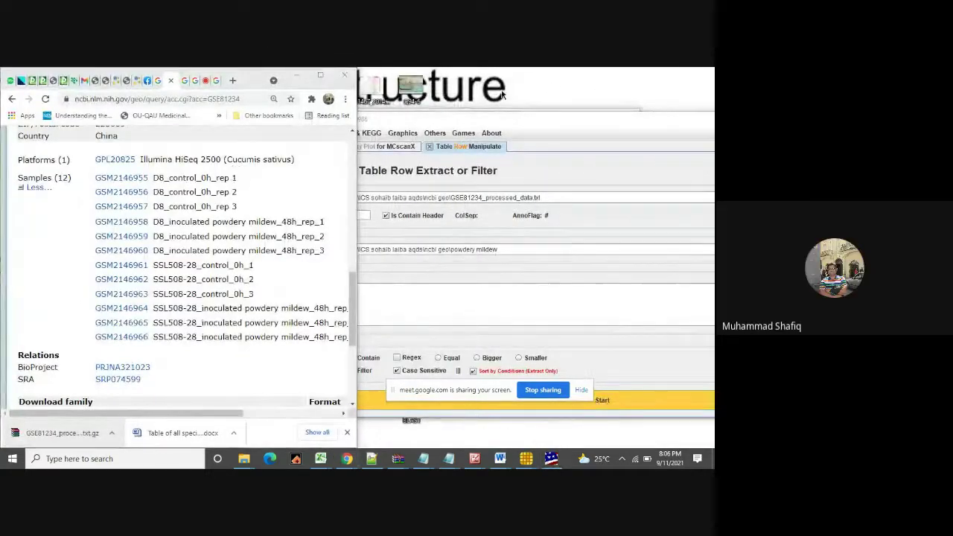
{"action": "left_click", "coordinate": [295, 74]}
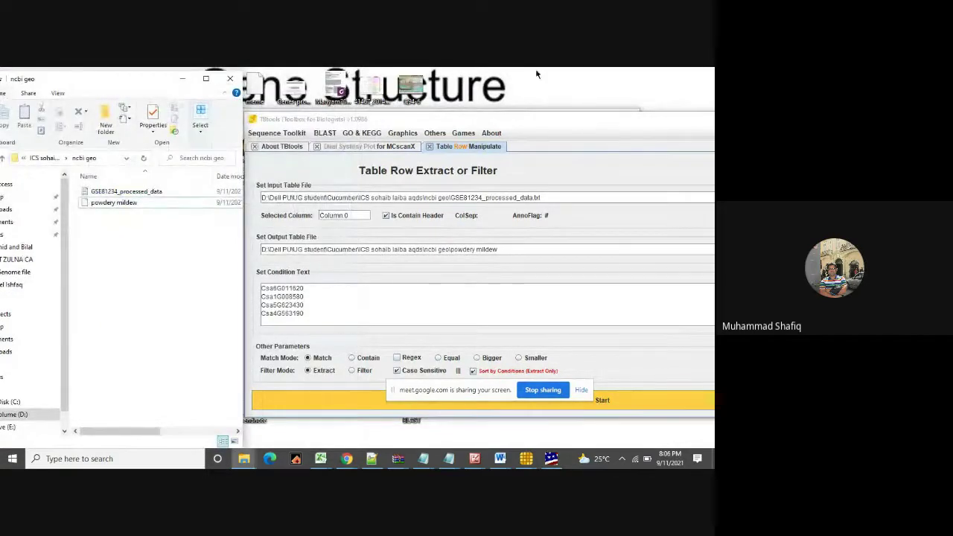
{"action": "left_click_drag", "start_coordinate": [585, 121], "coordinate": [447, 216]}
{"action": "left_click", "coordinate": [584, 208]}
{"action": "left_click", "coordinate": [580, 116]}
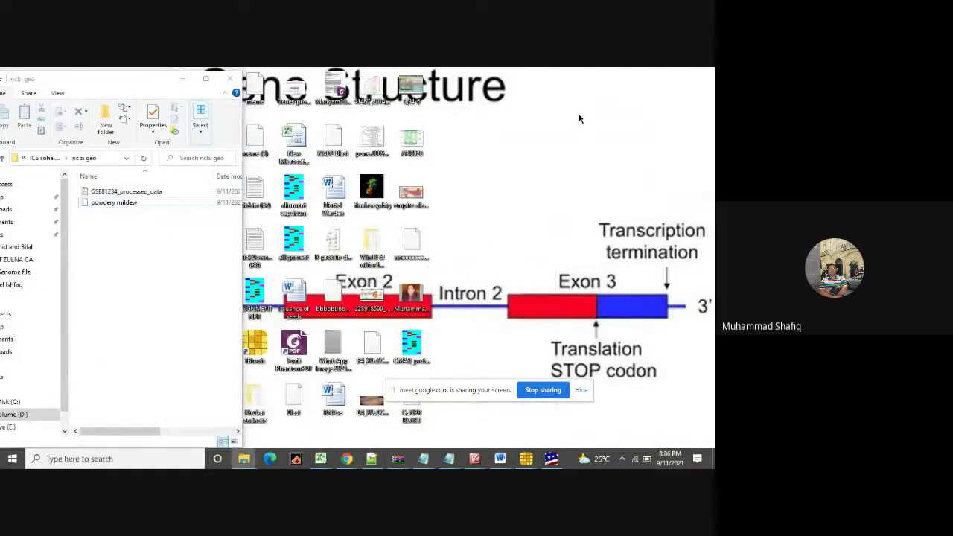
{"action": "mouse_move", "coordinate": [320, 458]}
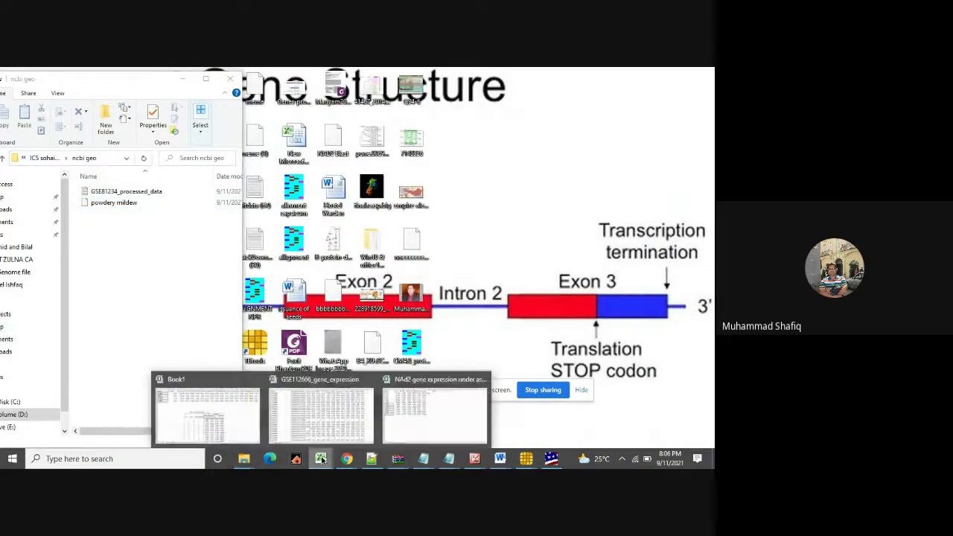
{"action": "left_click", "coordinate": [210, 410]}
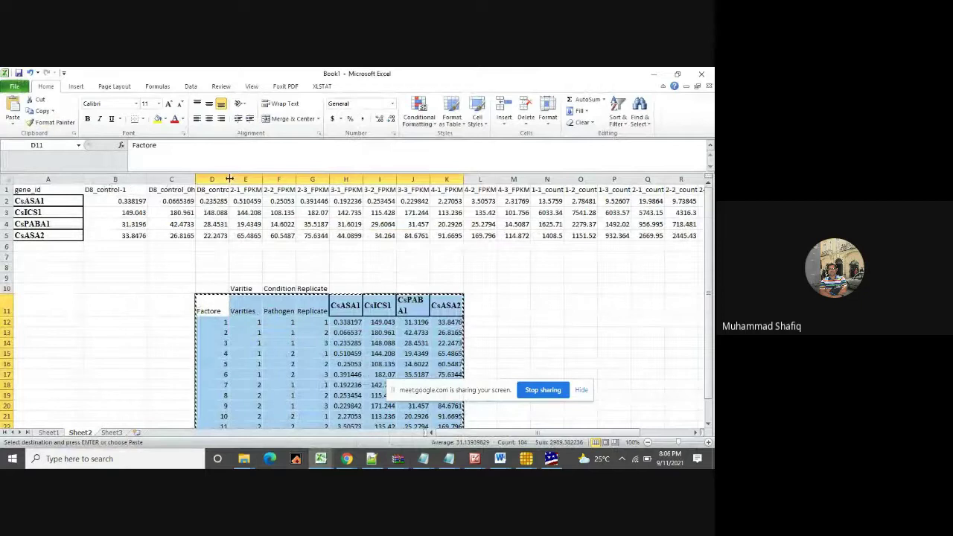
Widen column D on Sheet2 and cancel the pending copy of the factor table.
{"action": "left_click_drag", "start_coordinate": [231, 179], "coordinate": [244, 178]}
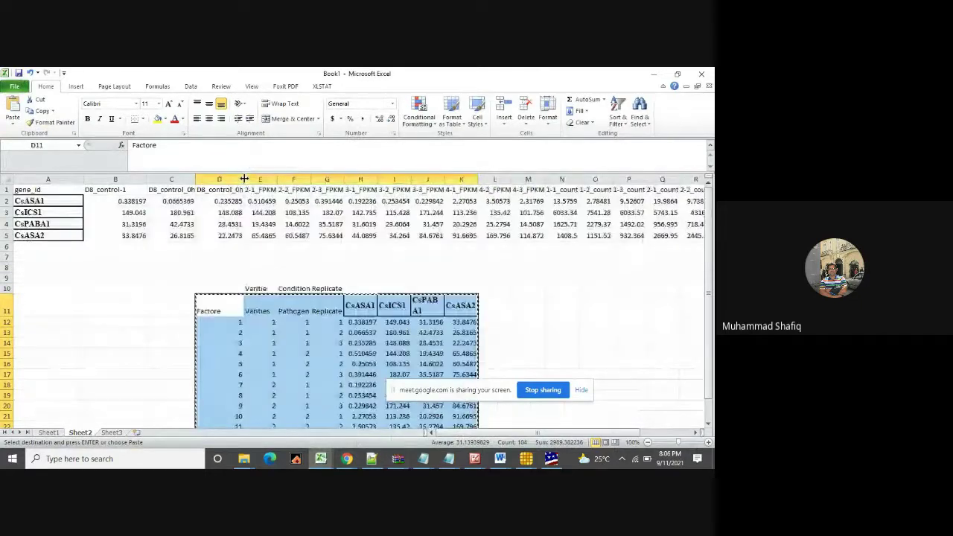
{"action": "left_click", "coordinate": [261, 191]}
{"action": "right_click", "coordinate": [261, 191]}
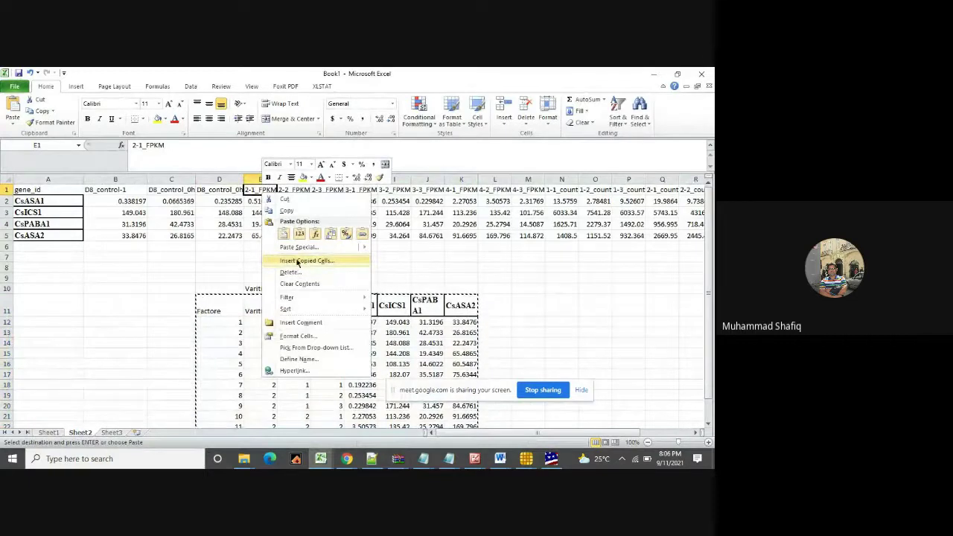
{"action": "mouse_move", "coordinate": [309, 248]}
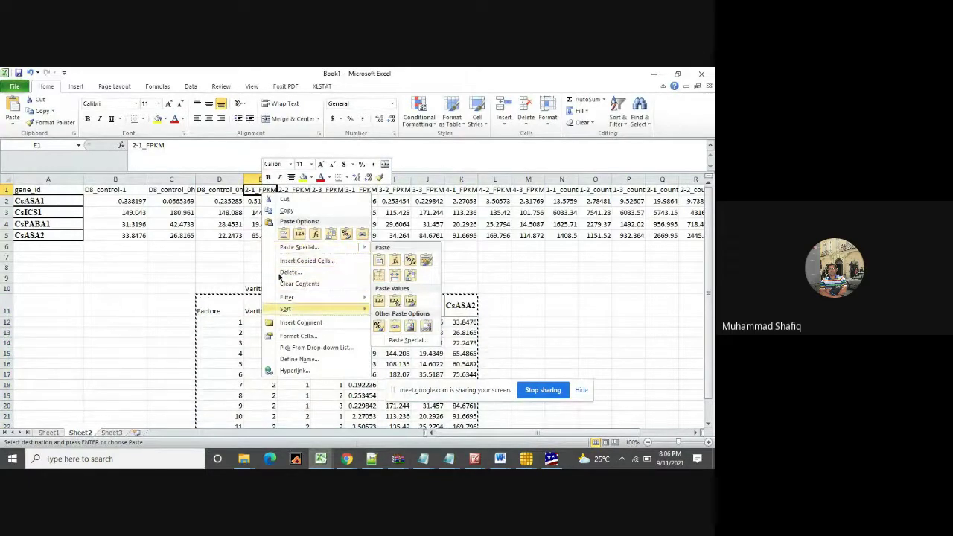
{"action": "left_click", "coordinate": [196, 258]}
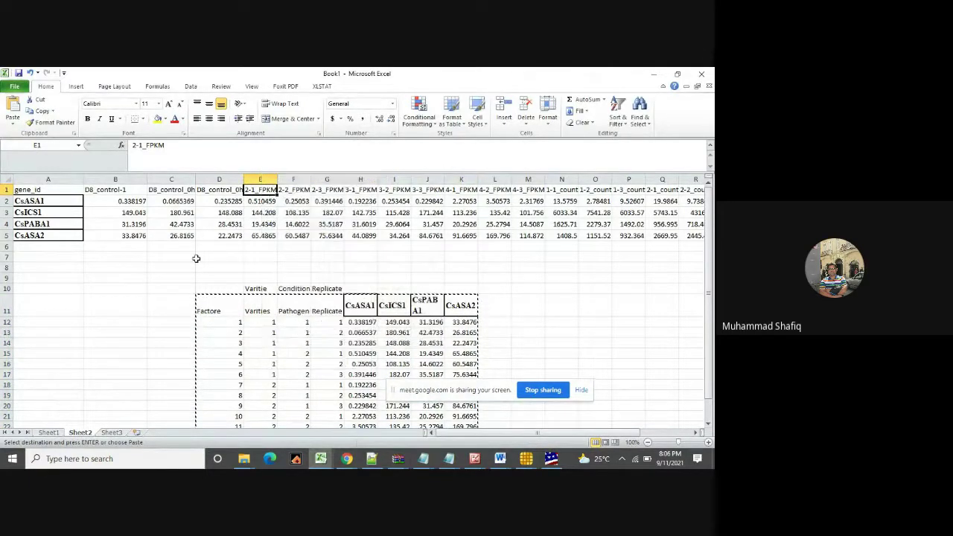
{"action": "key", "text": "Escape"}
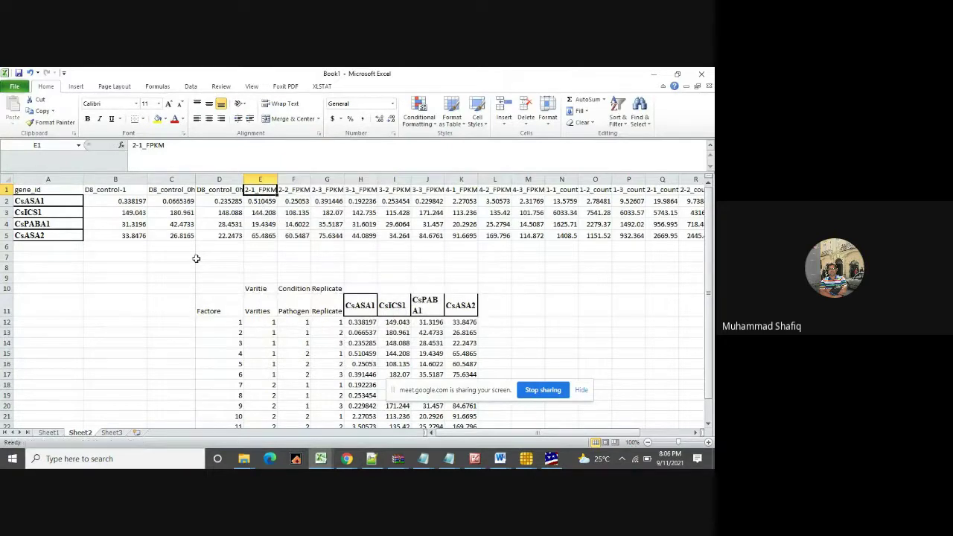
Insert an entire column before 2-1_FPKM and enter the header Mean in E1.
{"action": "right_click", "coordinate": [255, 190]}
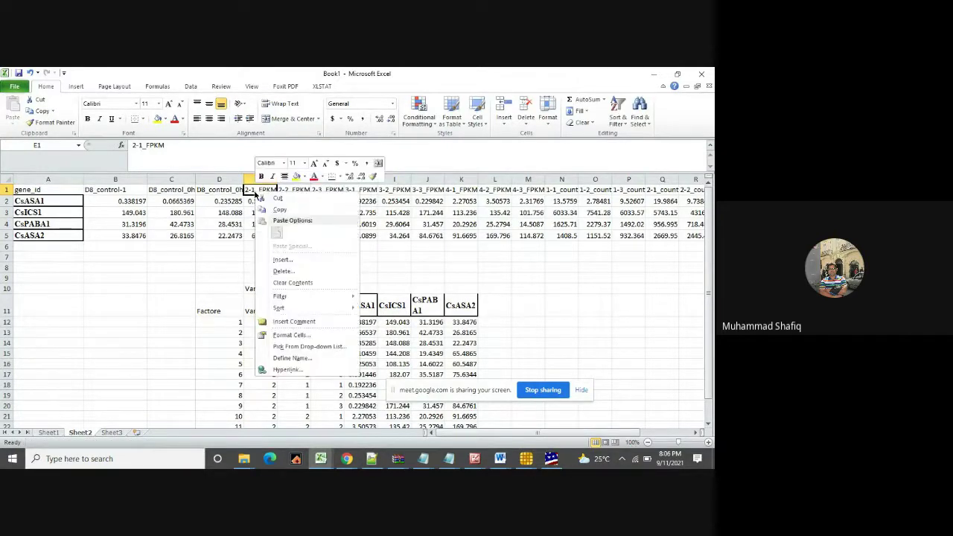
{"action": "left_click", "coordinate": [279, 259]}
{"action": "left_click", "coordinate": [264, 269]}
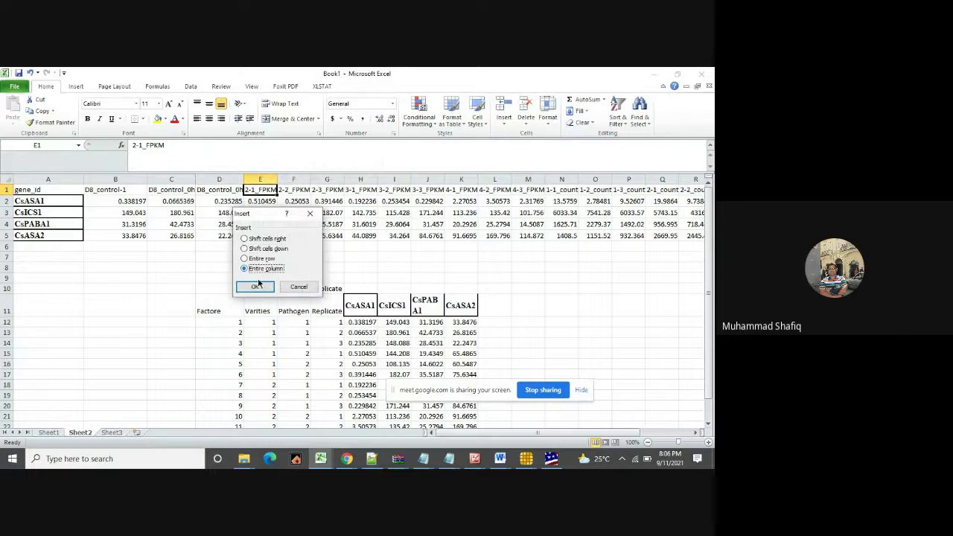
{"action": "left_click", "coordinate": [255, 287]}
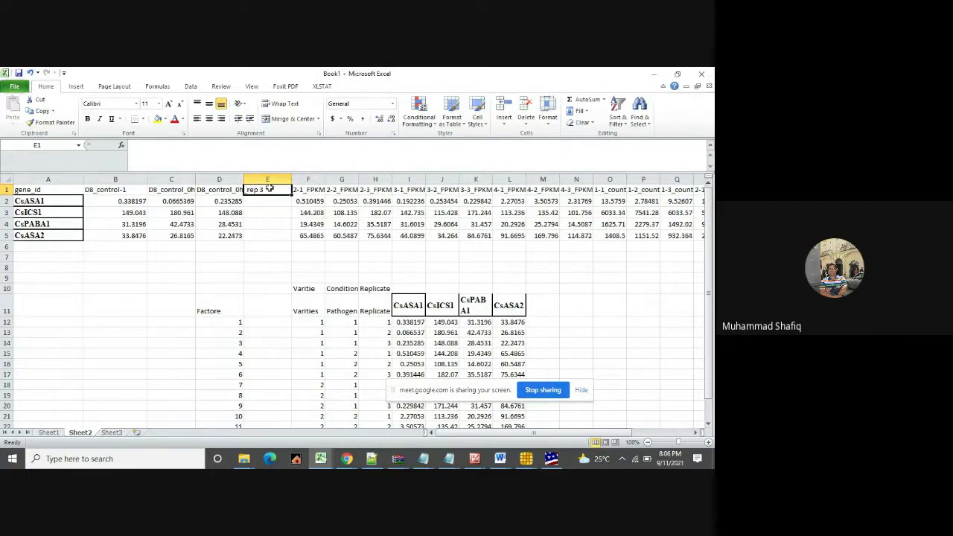
{"action": "type", "text": "Mean"}
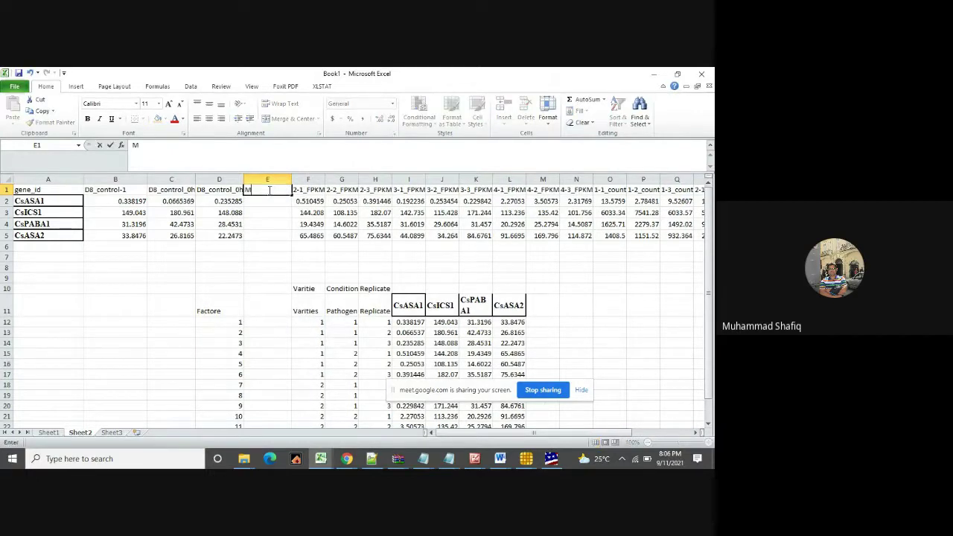
{"action": "left_click", "coordinate": [91, 331]}
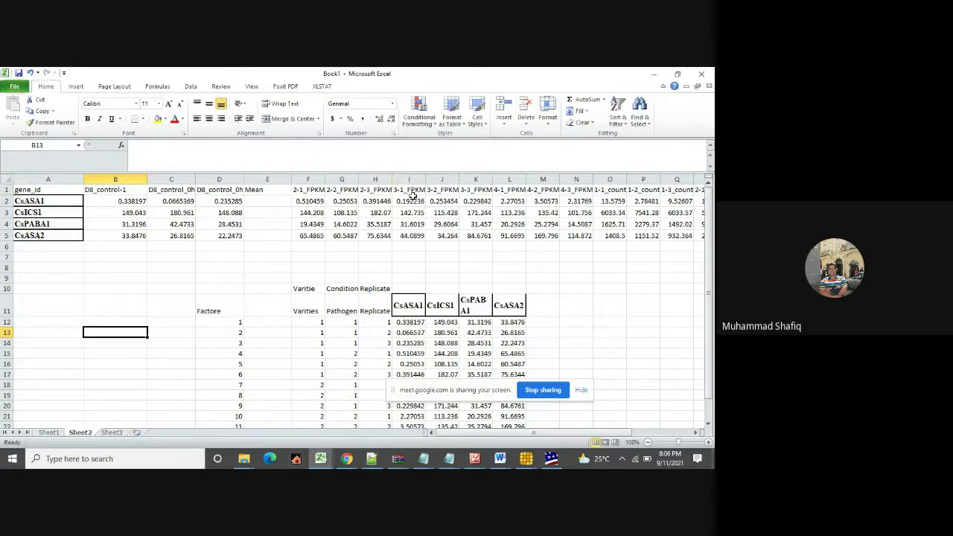
Insert an entire column before 3-1_FPKM and enter the header Mean in I1.
{"action": "right_click", "coordinate": [414, 192]}
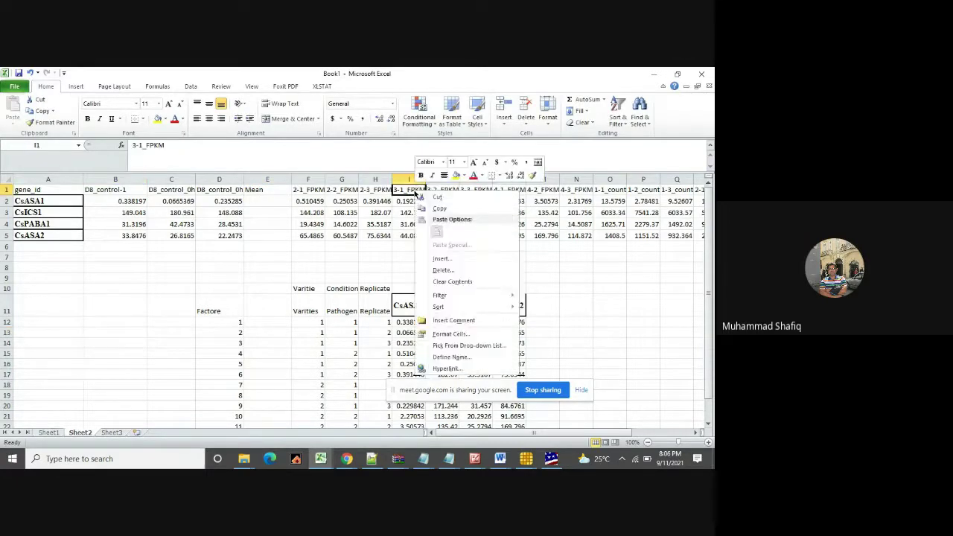
{"action": "left_click", "coordinate": [442, 259]}
{"action": "left_click", "coordinate": [443, 270]}
{"action": "left_click", "coordinate": [436, 289]}
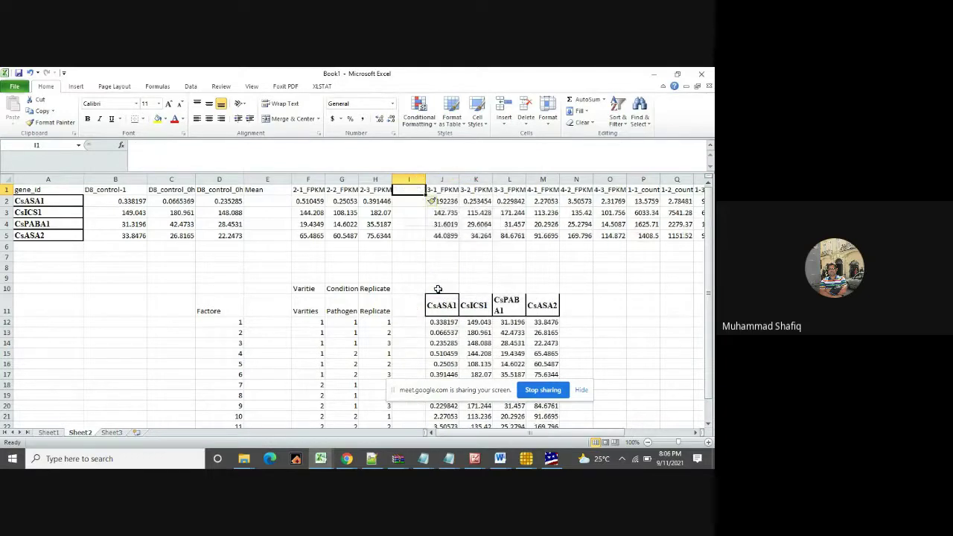
{"action": "type", "text": "Mean"}
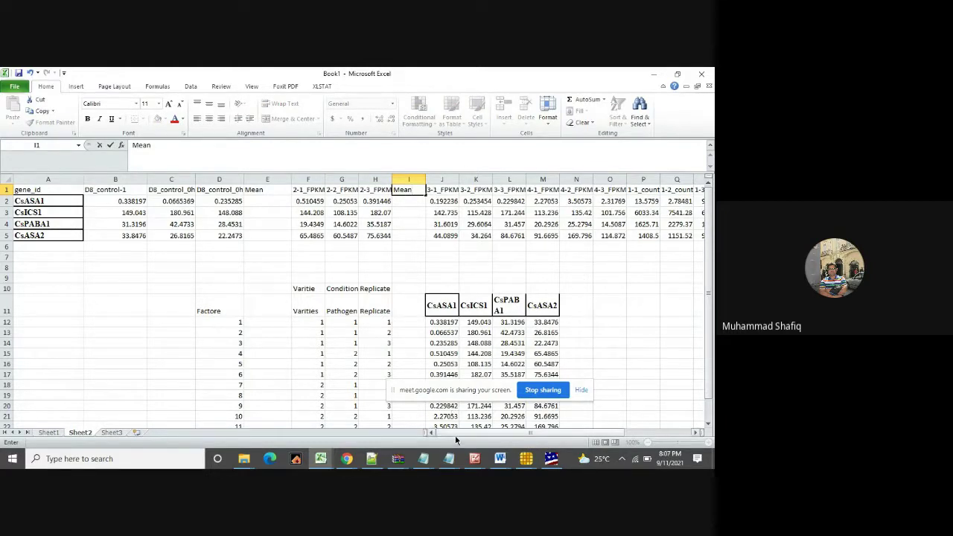
Insert an entire column before 4-1_FPKM and enter the header Mean in M1.
{"action": "left_click_drag", "start_coordinate": [454, 435], "coordinate": [488, 436]}
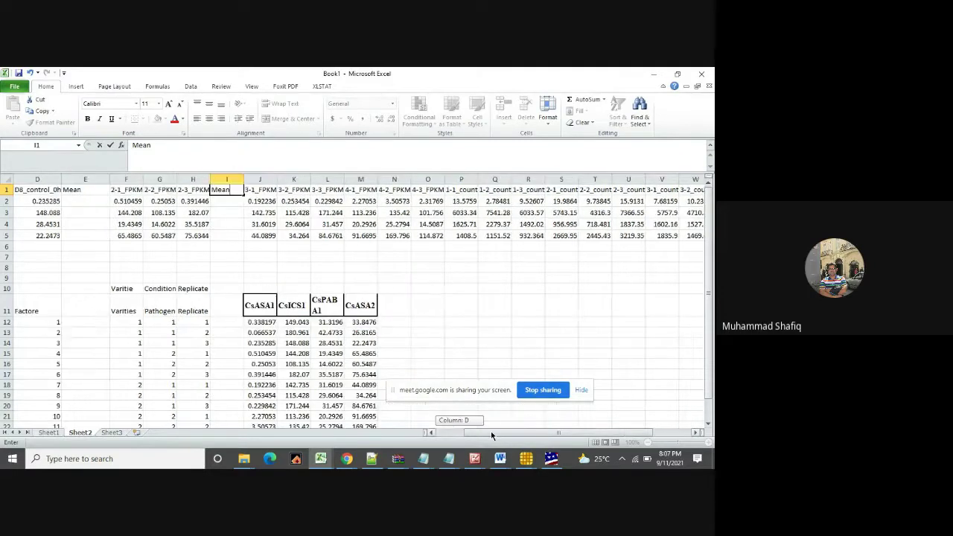
{"action": "left_click", "coordinate": [365, 192]}
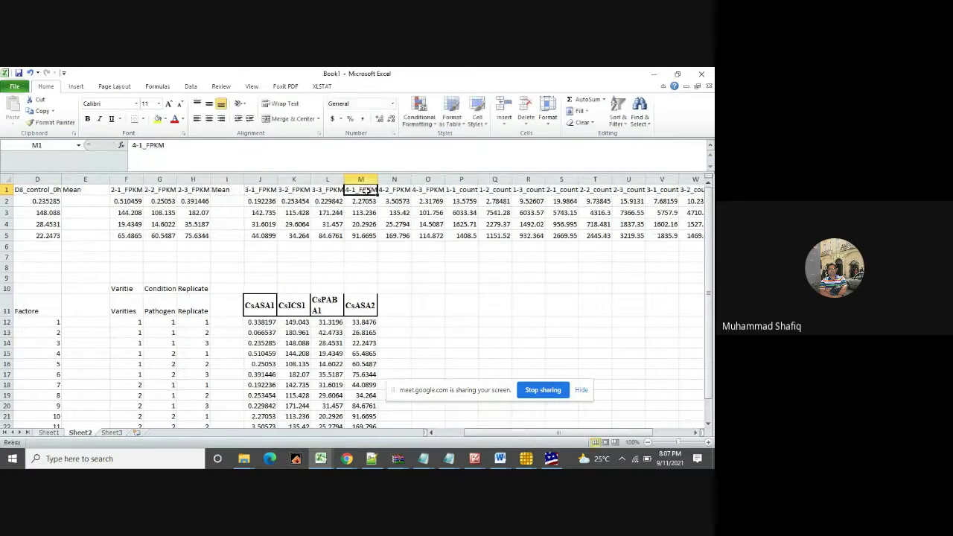
{"action": "right_click", "coordinate": [365, 192]}
{"action": "left_click", "coordinate": [395, 259]}
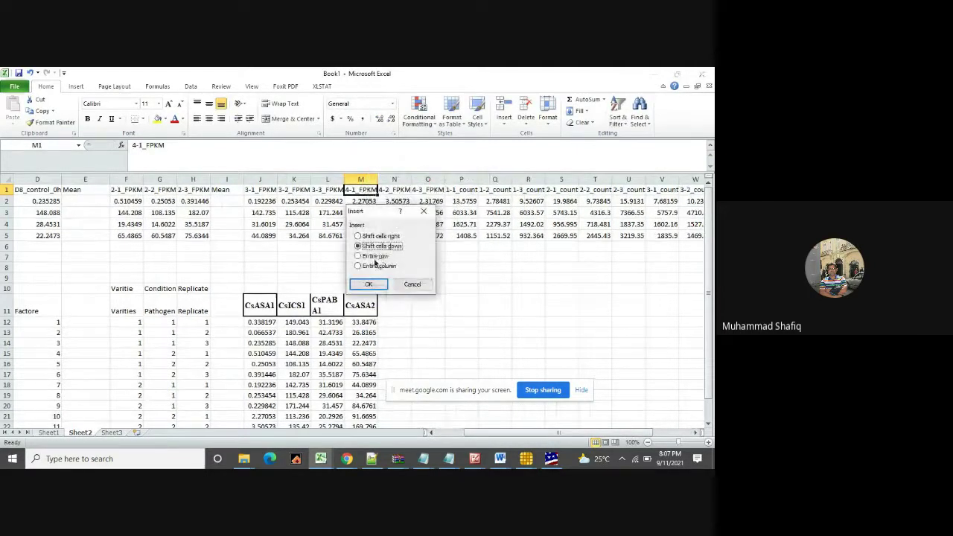
{"action": "left_click", "coordinate": [372, 267]}
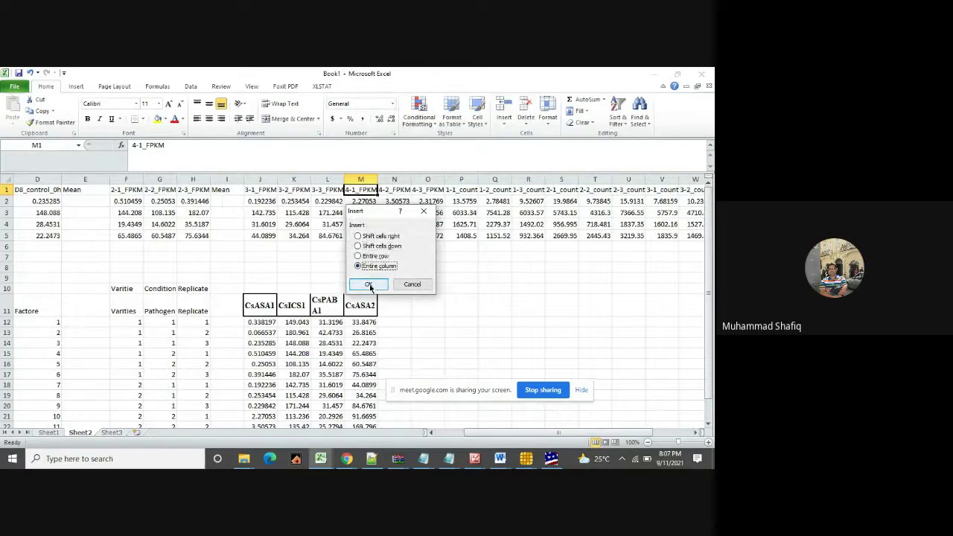
{"action": "left_click", "coordinate": [369, 285]}
{"action": "type", "text": "Mean"}
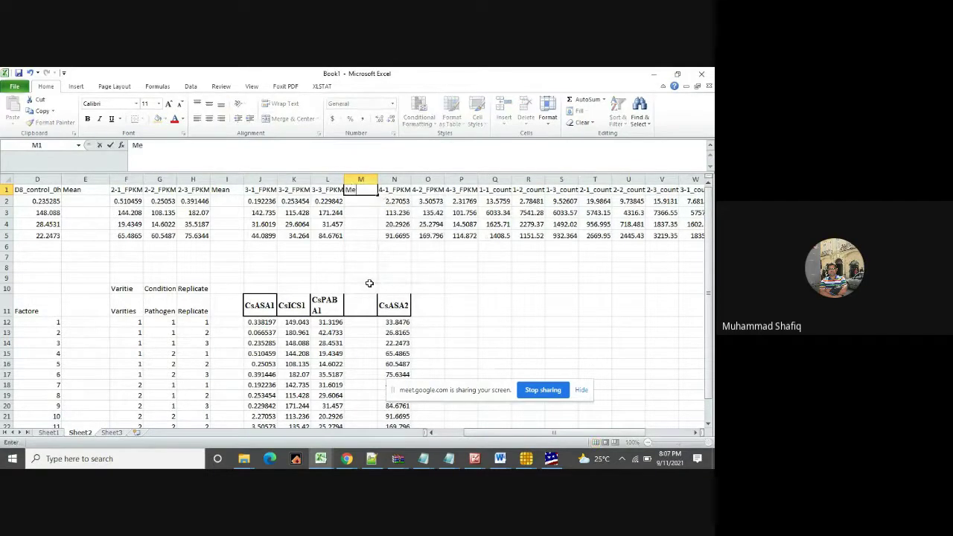
Insert an entire column before 1-1_count and enter the header Mean in Q1.
{"action": "left_click", "coordinate": [488, 190]}
{"action": "right_click", "coordinate": [489, 192]}
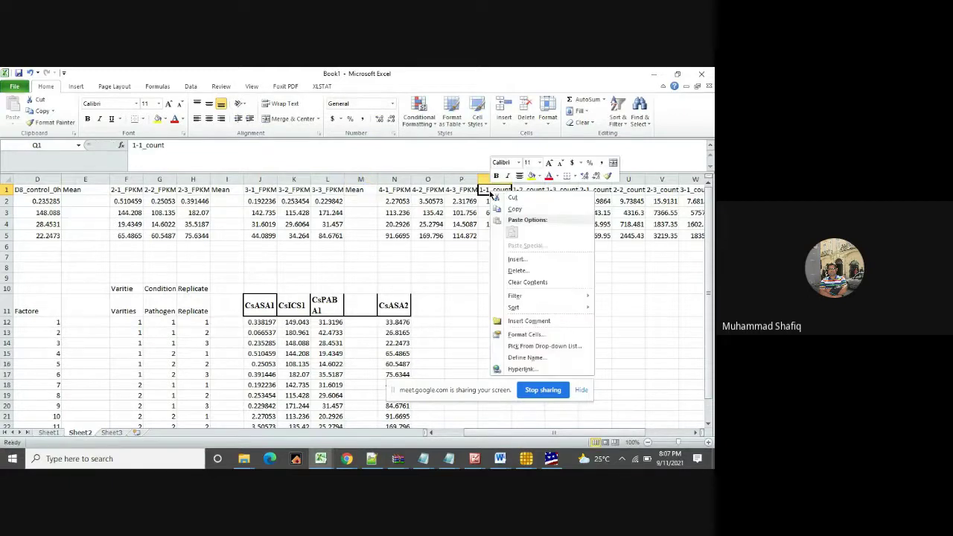
{"action": "left_click", "coordinate": [515, 258]}
{"action": "left_click", "coordinate": [498, 260]}
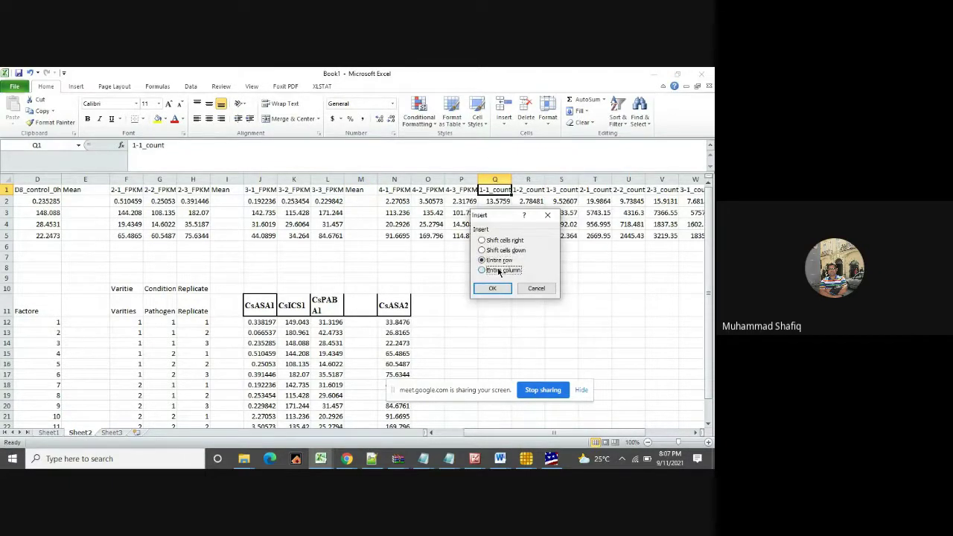
{"action": "left_click", "coordinate": [498, 271]}
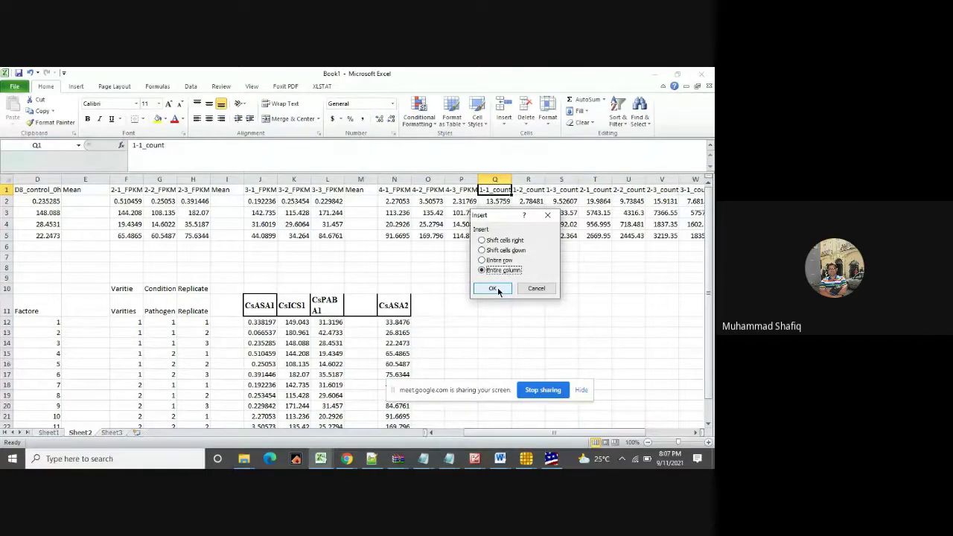
{"action": "left_click", "coordinate": [494, 288]}
{"action": "type", "text": "Mean"}
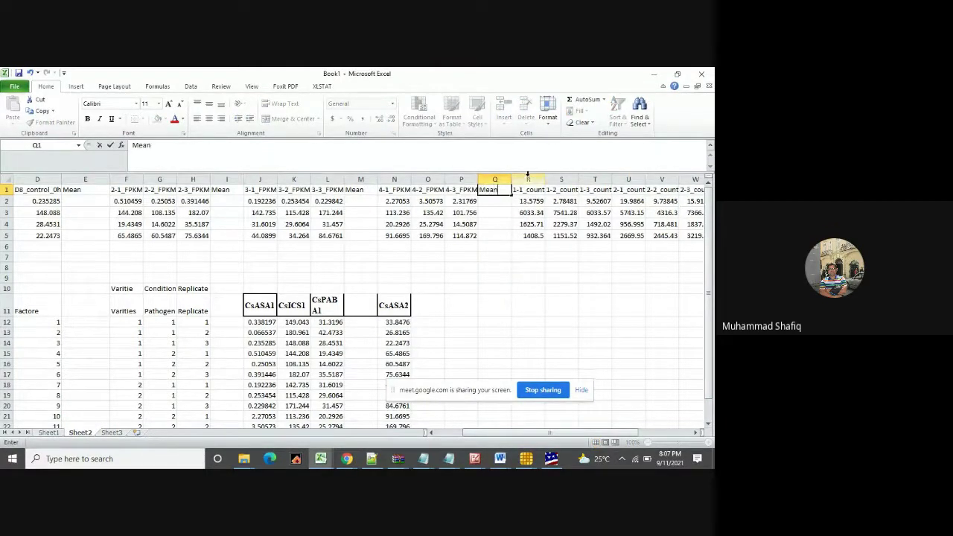
Clear all the count data from columns R through AC.
{"action": "left_click_drag", "start_coordinate": [528, 179], "coordinate": [645, 180]}
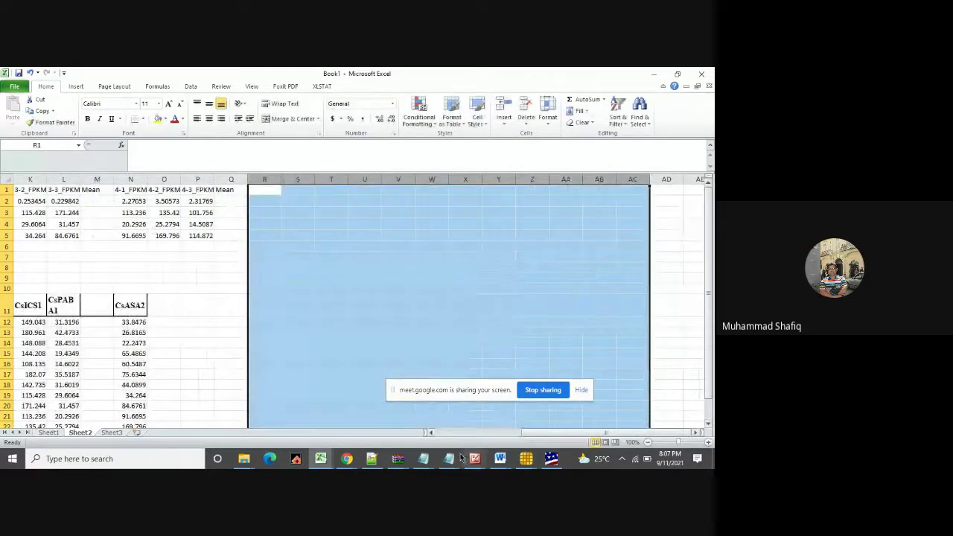
{"action": "left_click_drag", "start_coordinate": [563, 435], "coordinate": [460, 449]}
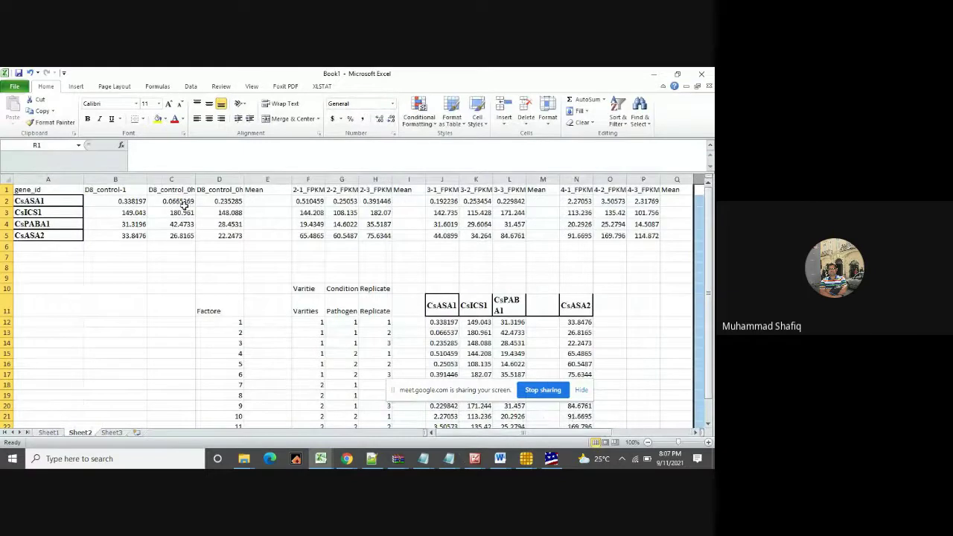
Calculate the D8_control replicate mean in E2 with =AVERAGE(B2:D2) and fill the formula down to E5.
{"action": "left_click", "coordinate": [266, 199]}
{"action": "type", "text": "="}
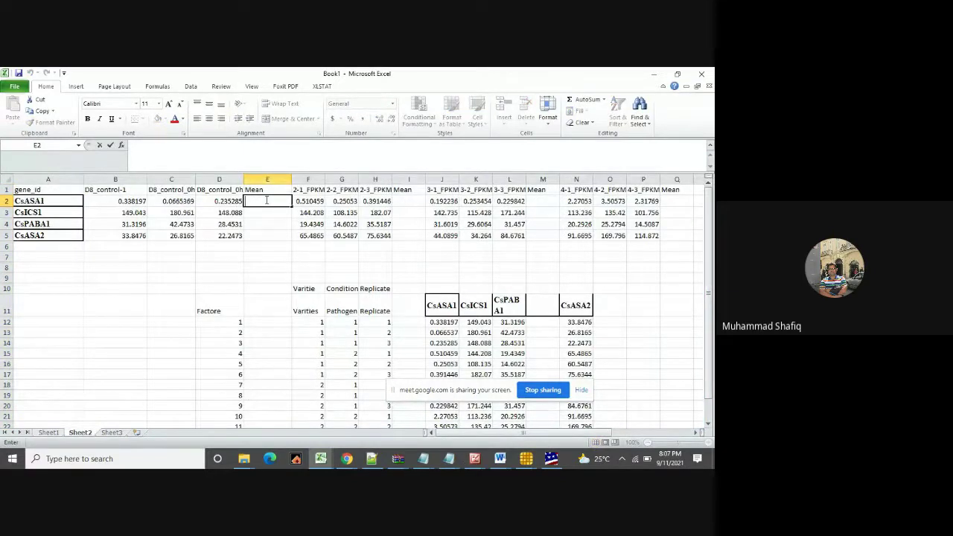
{"action": "left_click", "coordinate": [121, 202]}
{"action": "key", "text": "BackSpace"}
{"action": "key", "text": "BackSpace"}
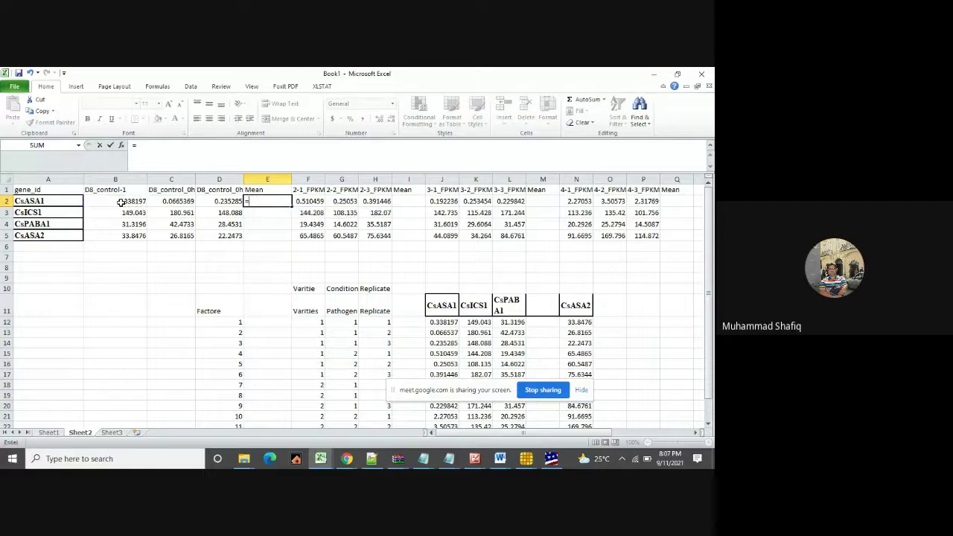
{"action": "type", "text": "aver"}
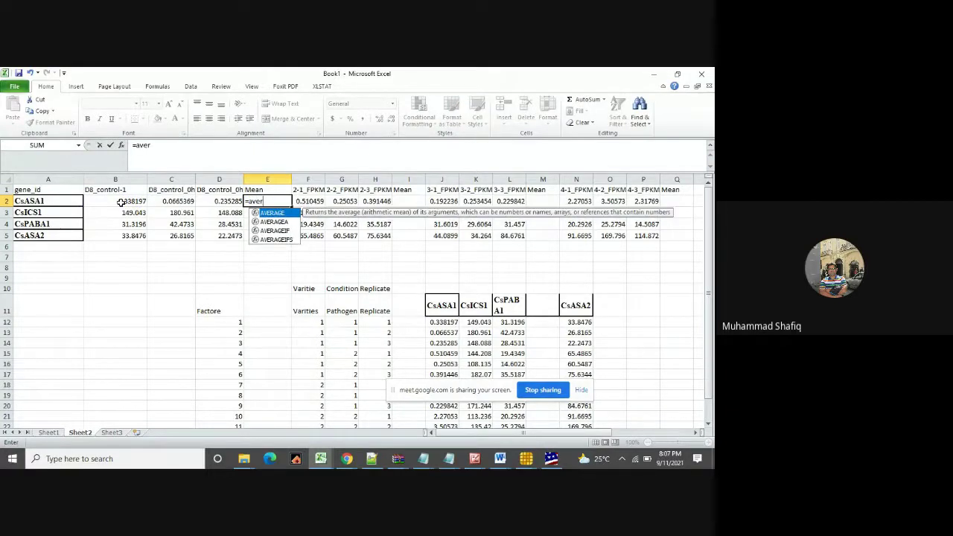
{"action": "double_click", "coordinate": [269, 214]}
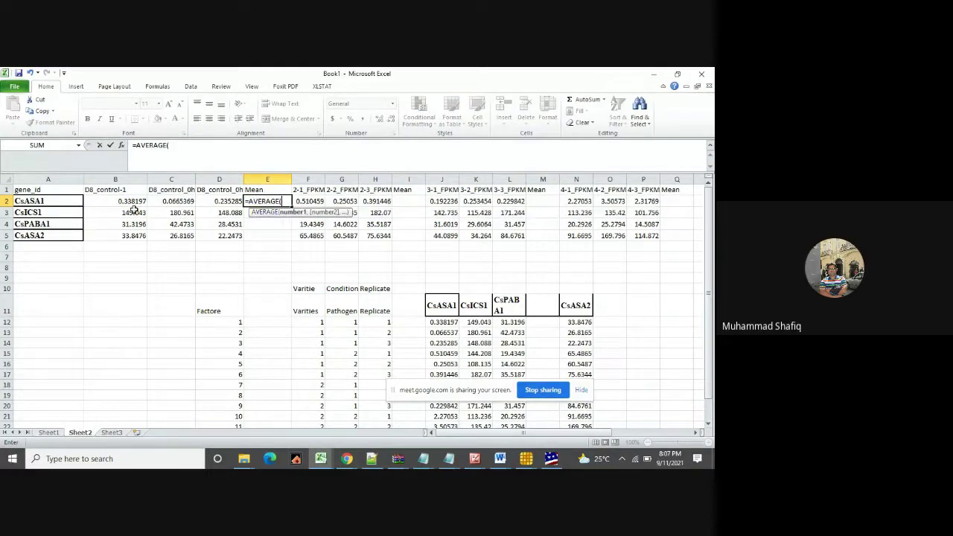
{"action": "left_click_drag", "start_coordinate": [118, 203], "coordinate": [219, 201]}
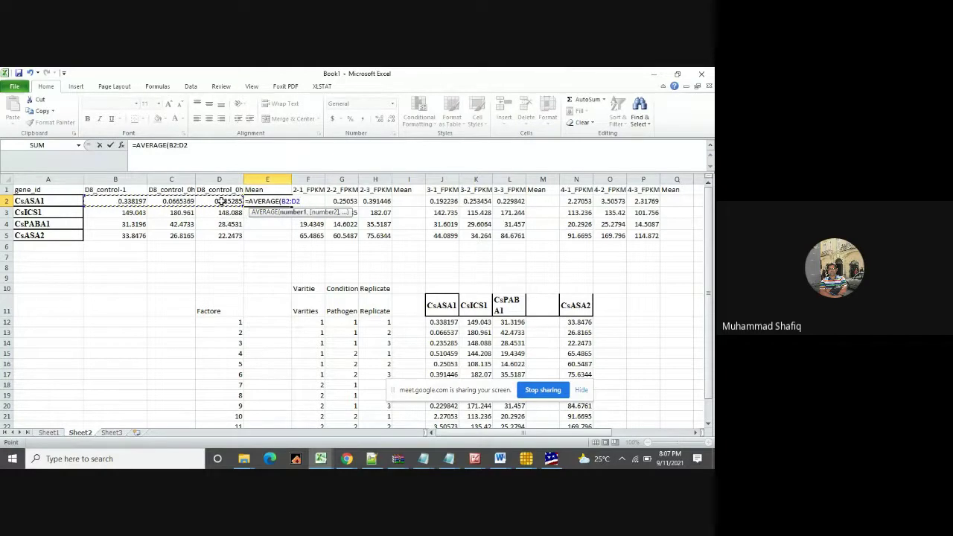
{"action": "key", "text": "Return"}
{"action": "left_click", "coordinate": [272, 201]}
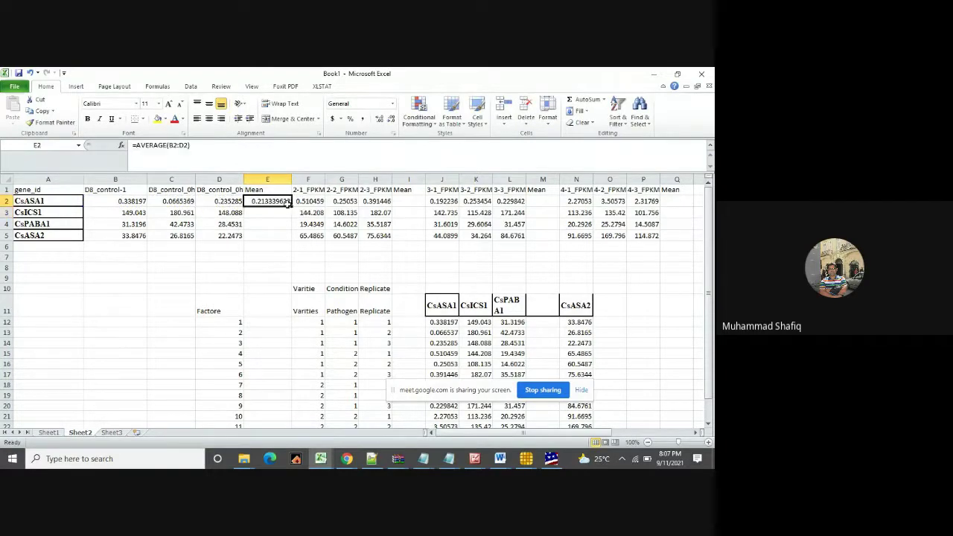
{"action": "left_click_drag", "start_coordinate": [292, 207], "coordinate": [291, 243]}
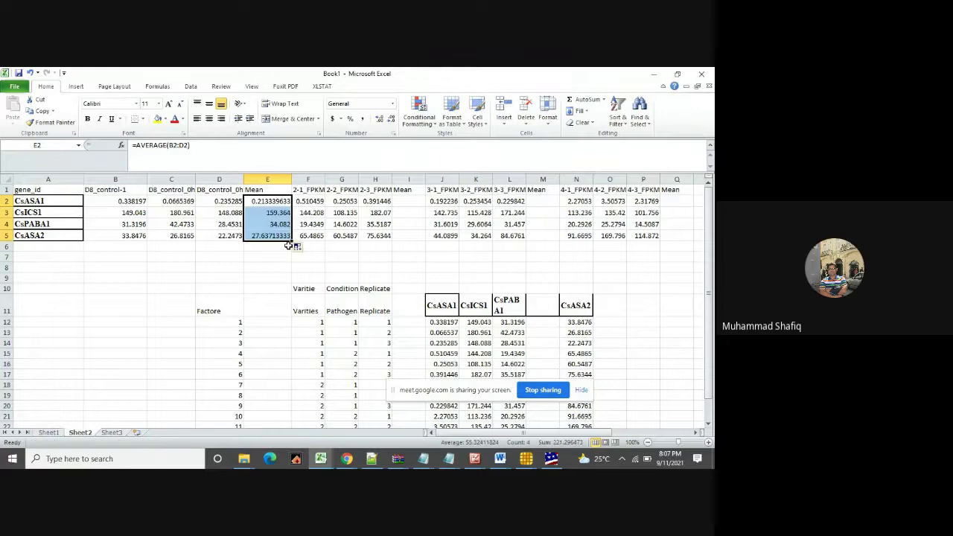
{"action": "left_click", "coordinate": [273, 257]}
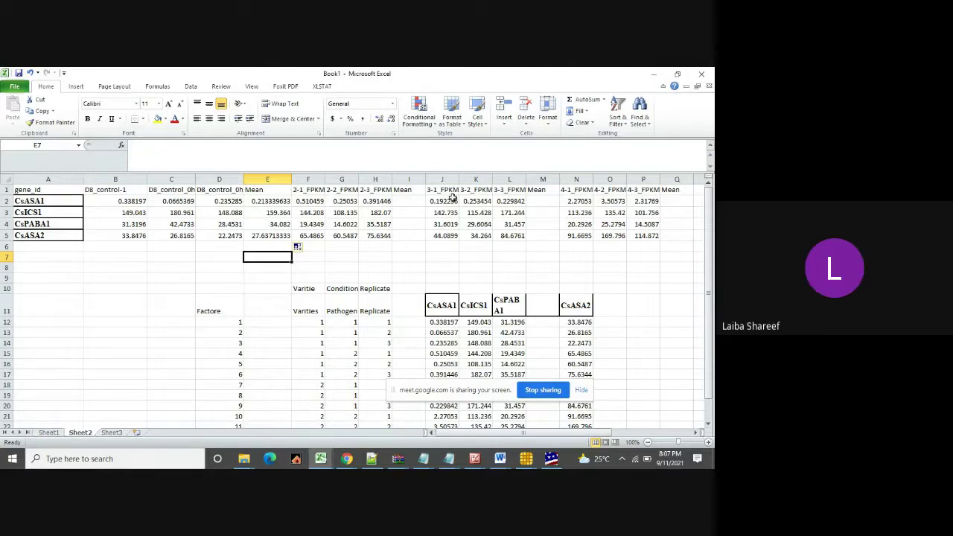
Calculate the mean of the 2-1 to 2-3 FPKM replicates in I2 with =AVERAGE(F2:H2) and fill it down to I5.
{"action": "left_click", "coordinate": [409, 202]}
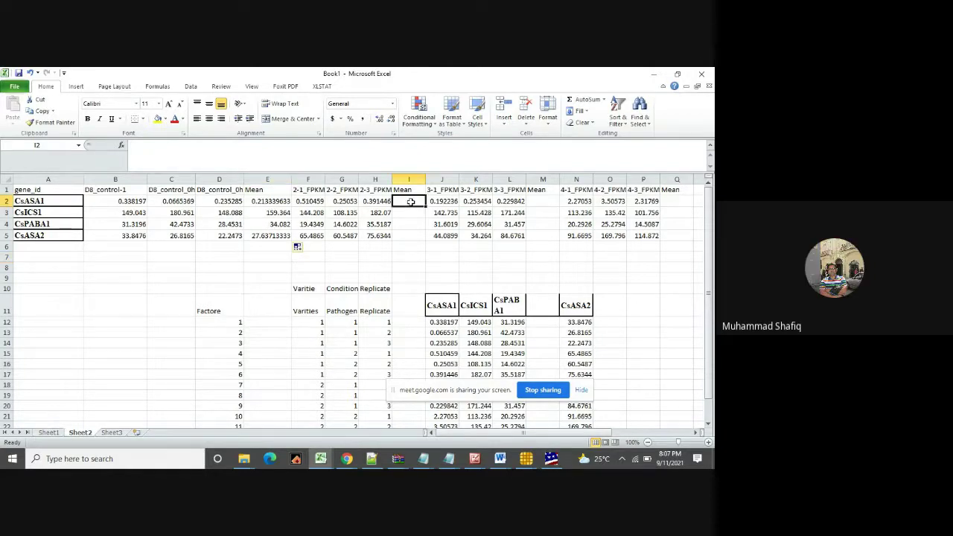
{"action": "type", "text": "="}
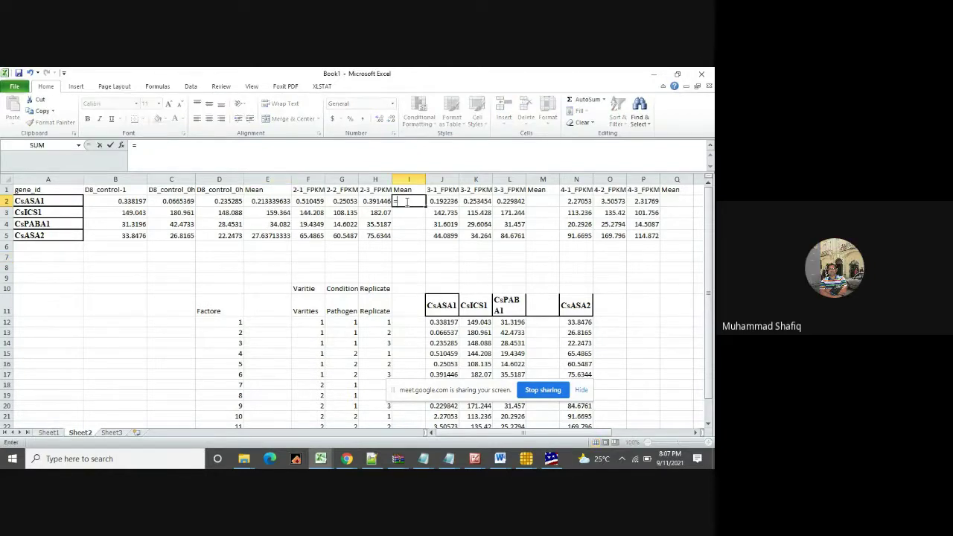
{"action": "type", "text": "aver"}
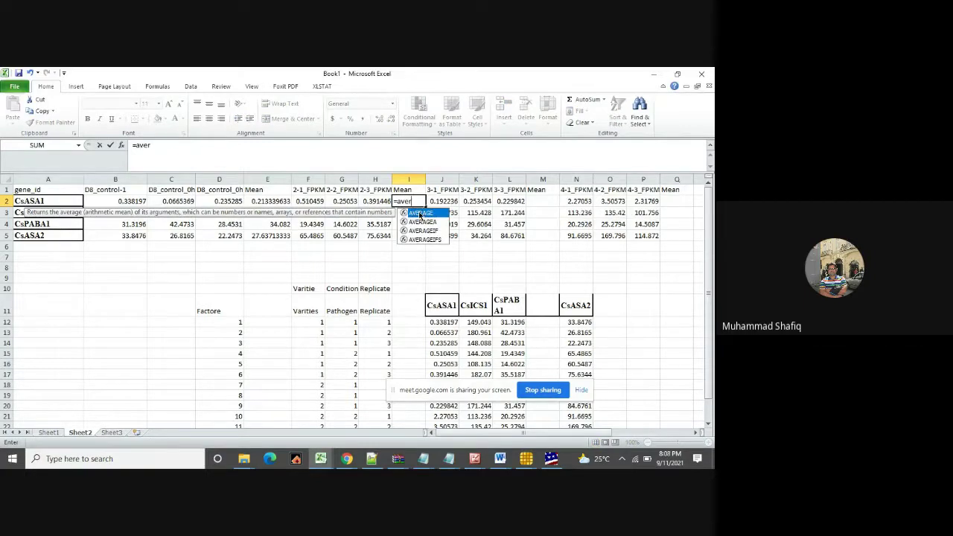
{"action": "double_click", "coordinate": [420, 214]}
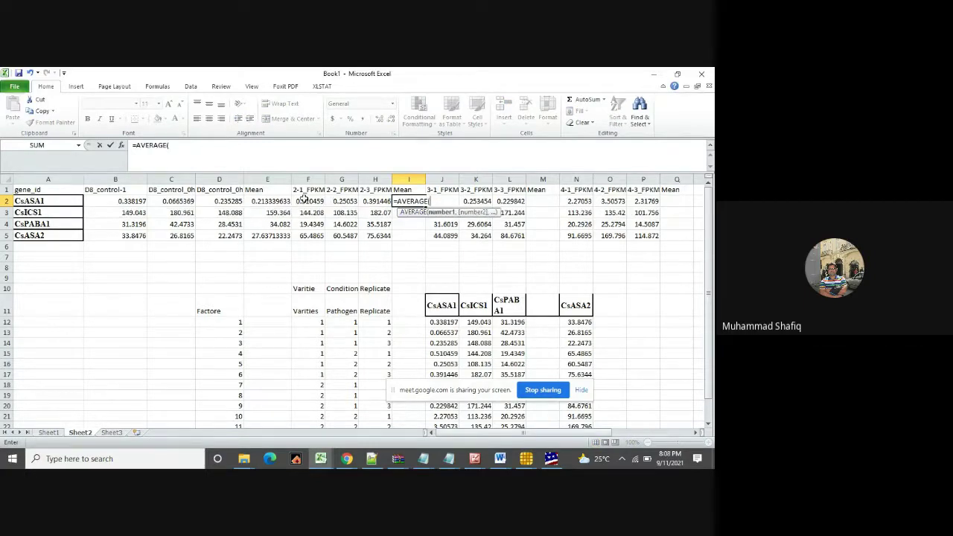
{"action": "left_click_drag", "start_coordinate": [304, 198], "coordinate": [372, 200]}
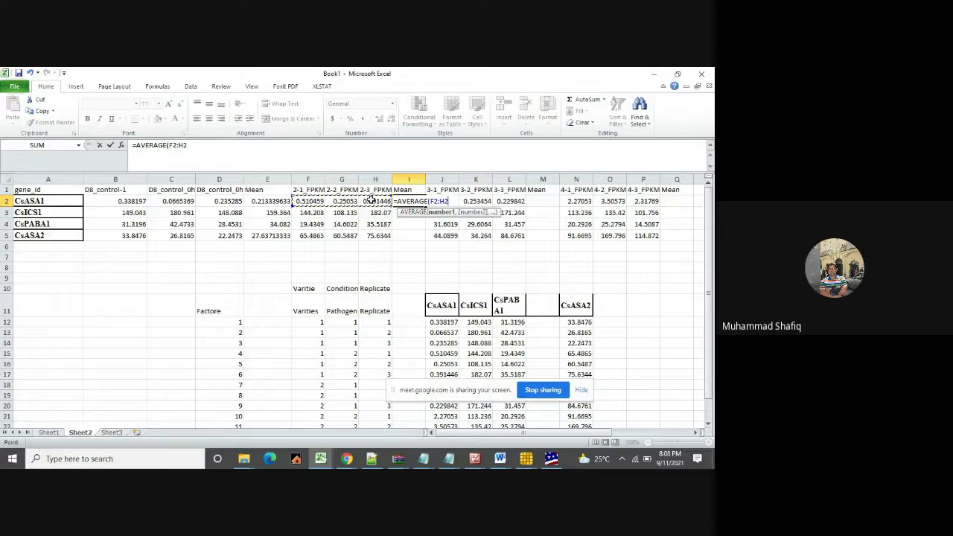
{"action": "key", "text": "Return"}
{"action": "left_click", "coordinate": [417, 203]}
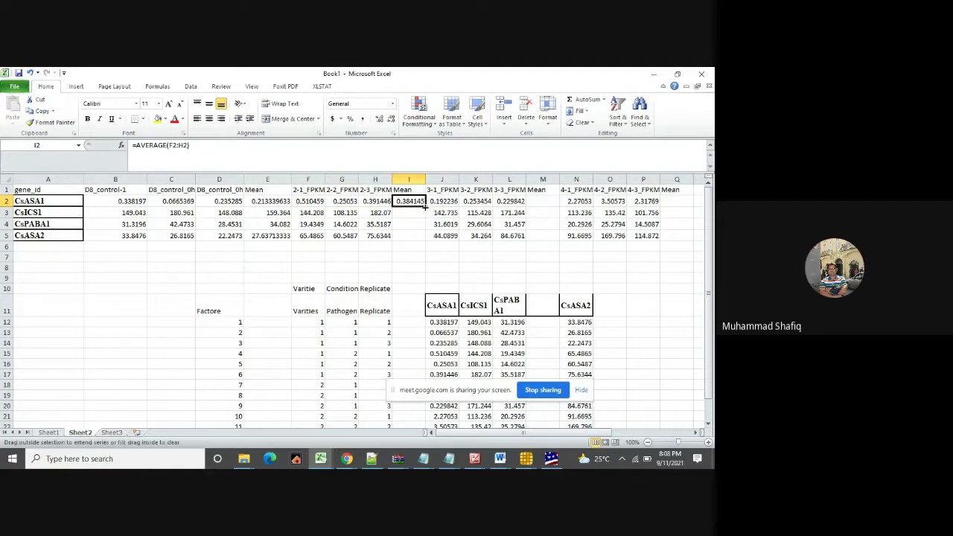
{"action": "left_click_drag", "start_coordinate": [426, 207], "coordinate": [425, 238]}
{"action": "left_click", "coordinate": [397, 268]}
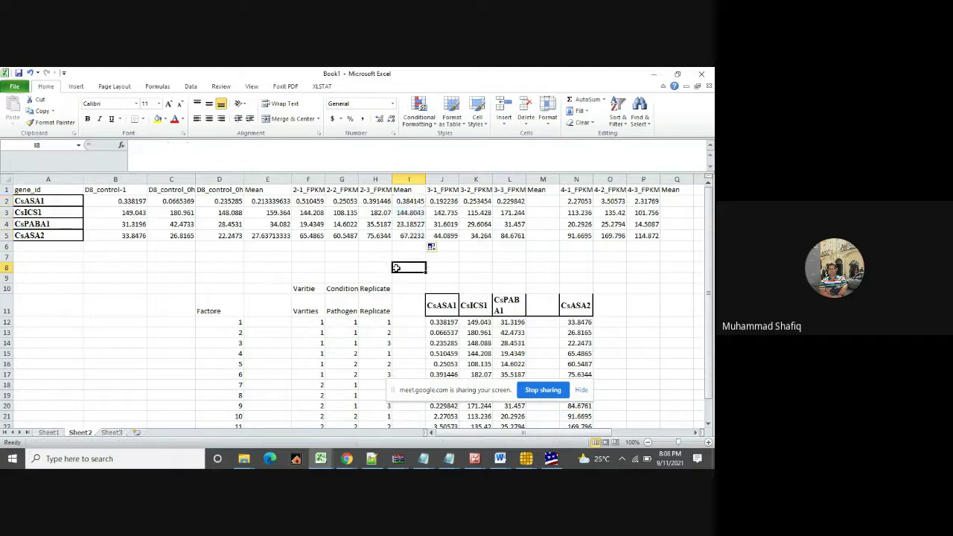
Calculate the mean of the 3-1 to 3-3 FPKM replicates in M2 with =AVERAGE(J2:L2) and fill it down to M5.
{"action": "left_click", "coordinate": [545, 201]}
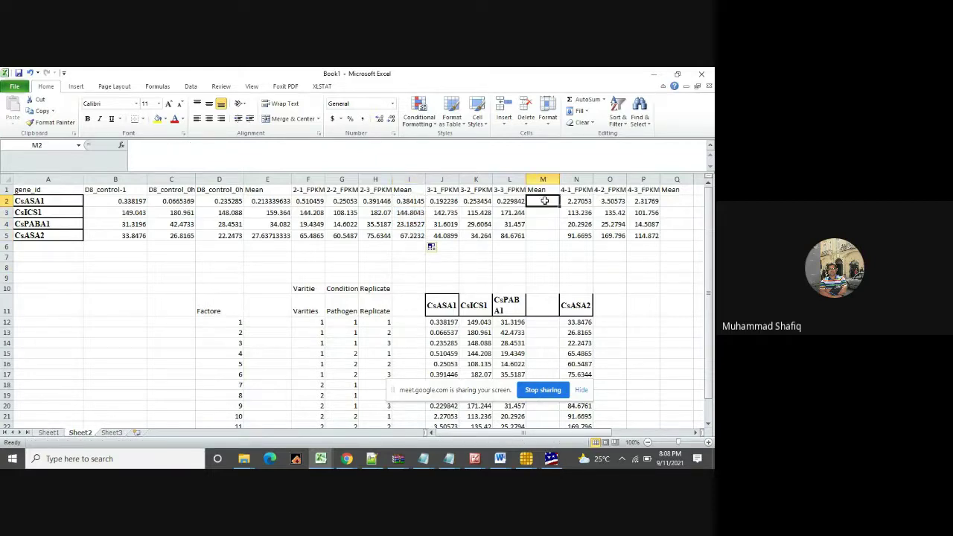
{"action": "type", "text": "="}
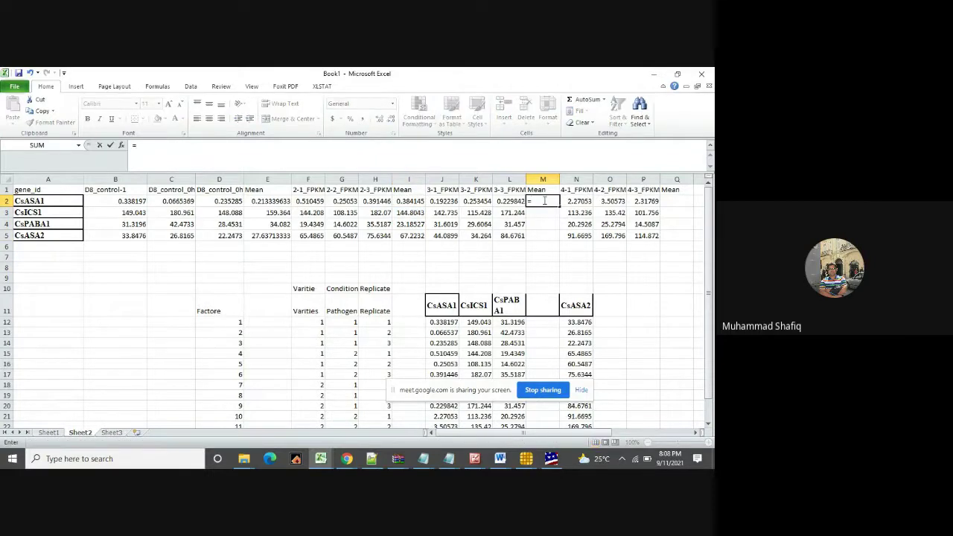
{"action": "type", "text": "aver"}
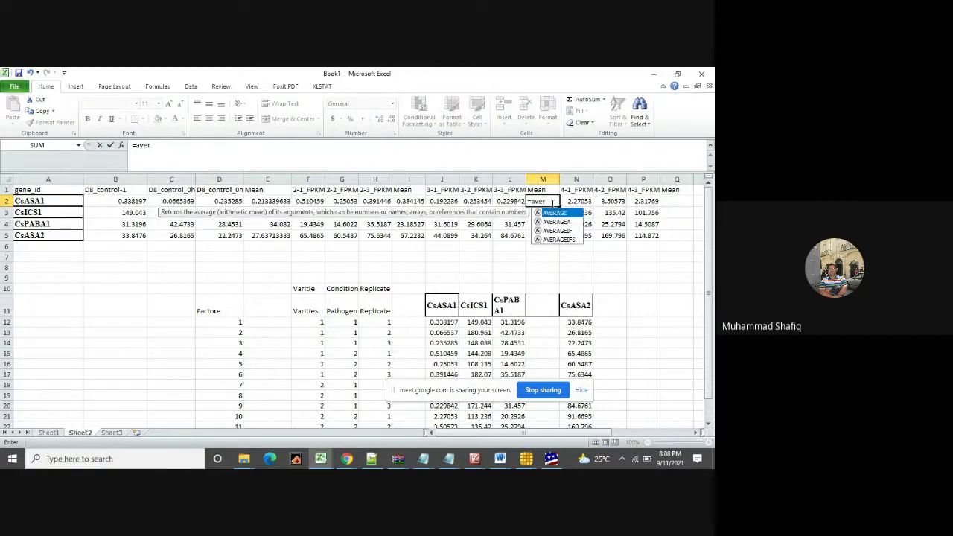
{"action": "double_click", "coordinate": [555, 213]}
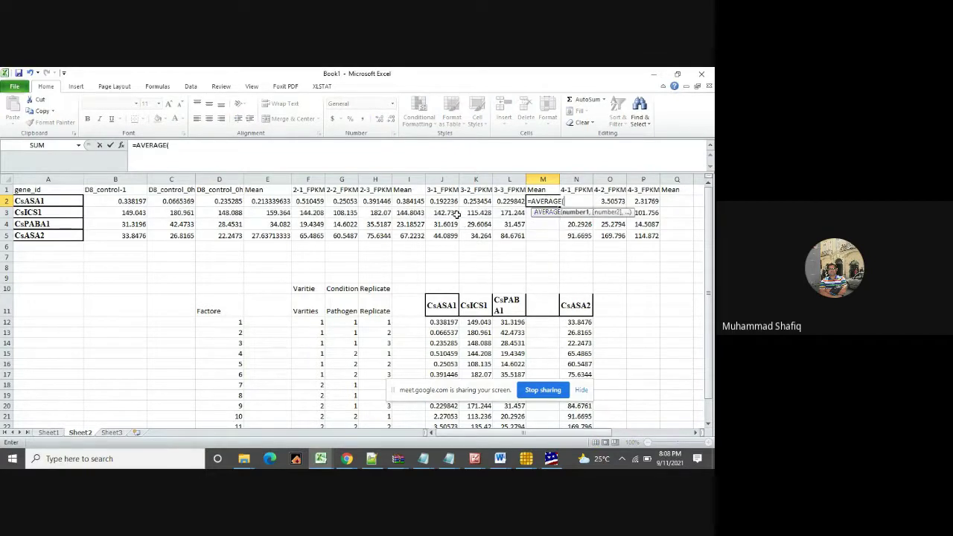
{"action": "left_click_drag", "start_coordinate": [441, 202], "coordinate": [510, 201]}
{"action": "key", "text": "Return"}
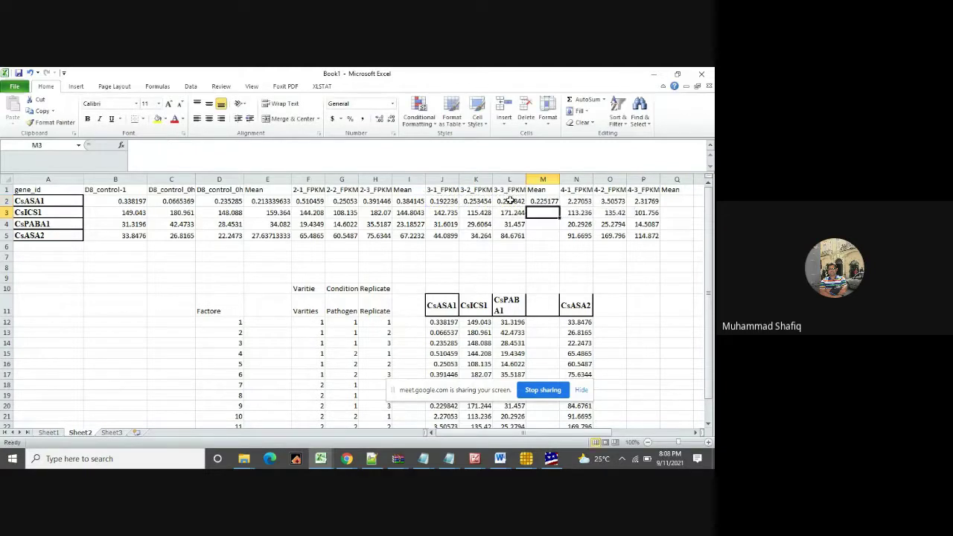
{"action": "left_click", "coordinate": [536, 201]}
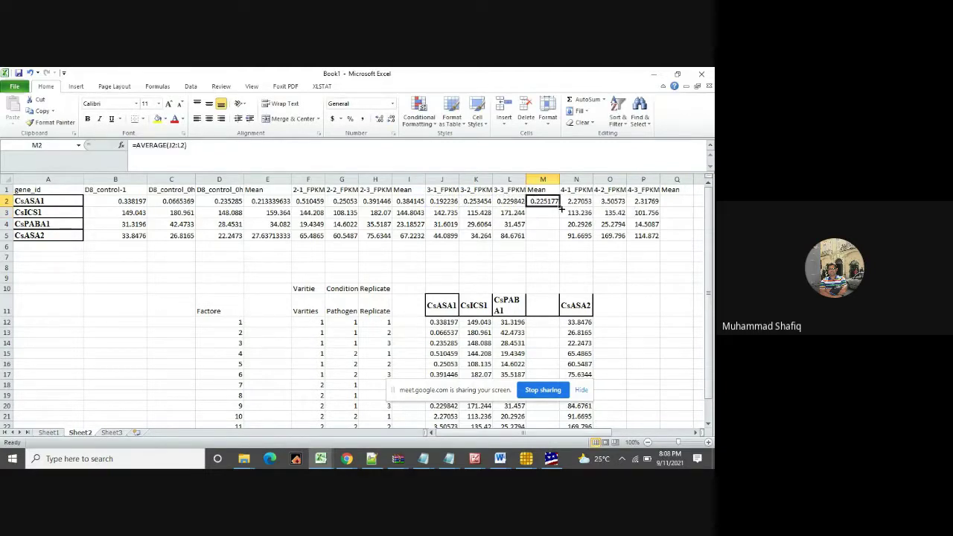
{"action": "left_click_drag", "start_coordinate": [560, 206], "coordinate": [559, 240]}
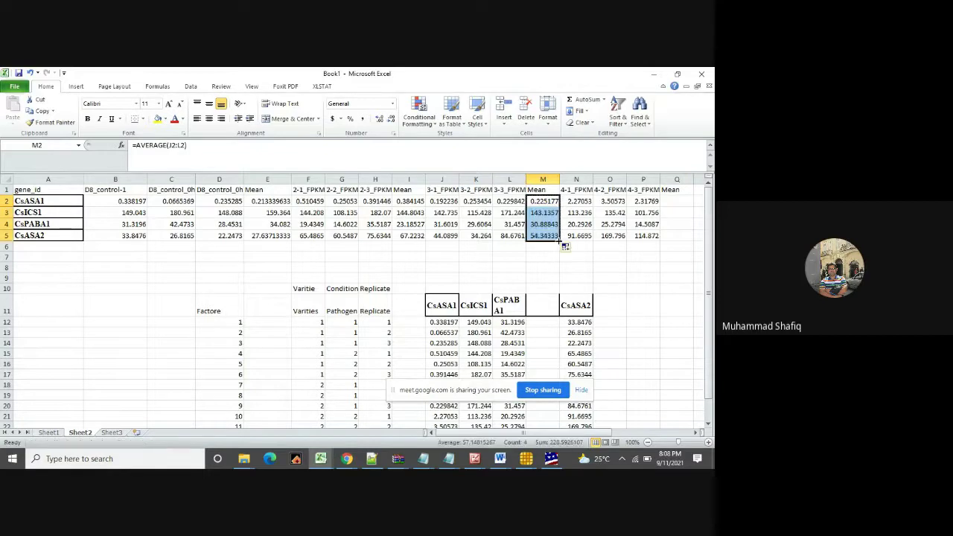
Calculate the mean of the 4-1 to 4-3 FPKM replicates in Q2 with =AVERAGE(N2:P2) and fill it down to Q5.
{"action": "left_click", "coordinate": [672, 202]}
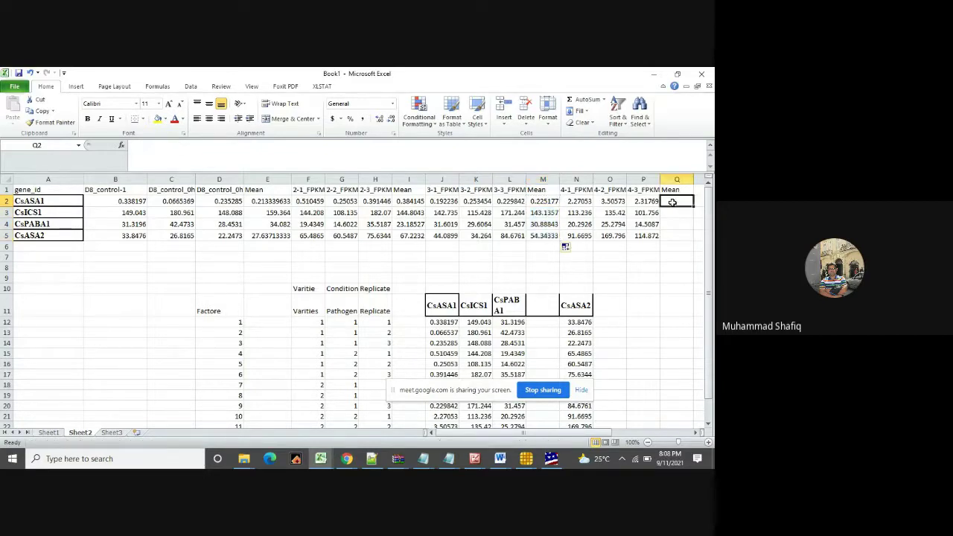
{"action": "type", "text": "=Aver"}
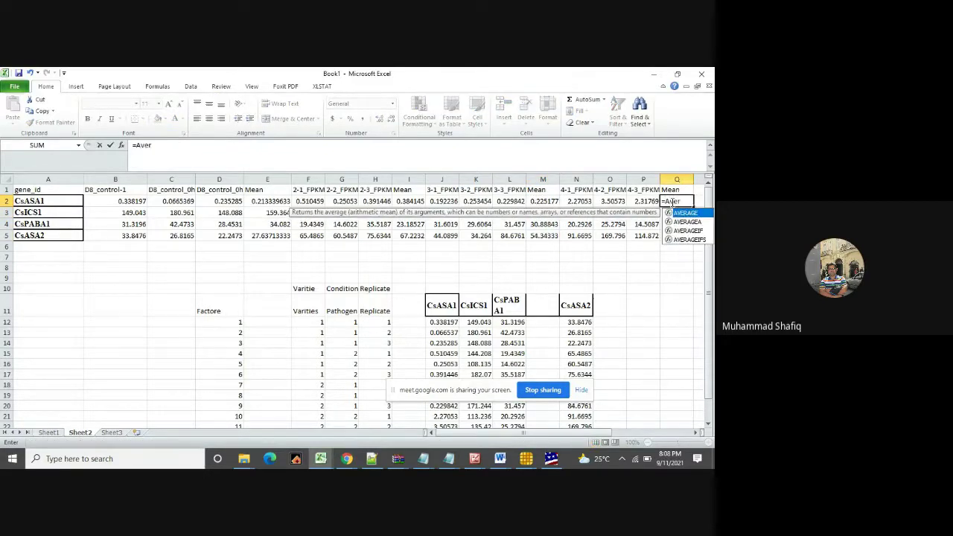
{"action": "double_click", "coordinate": [695, 213]}
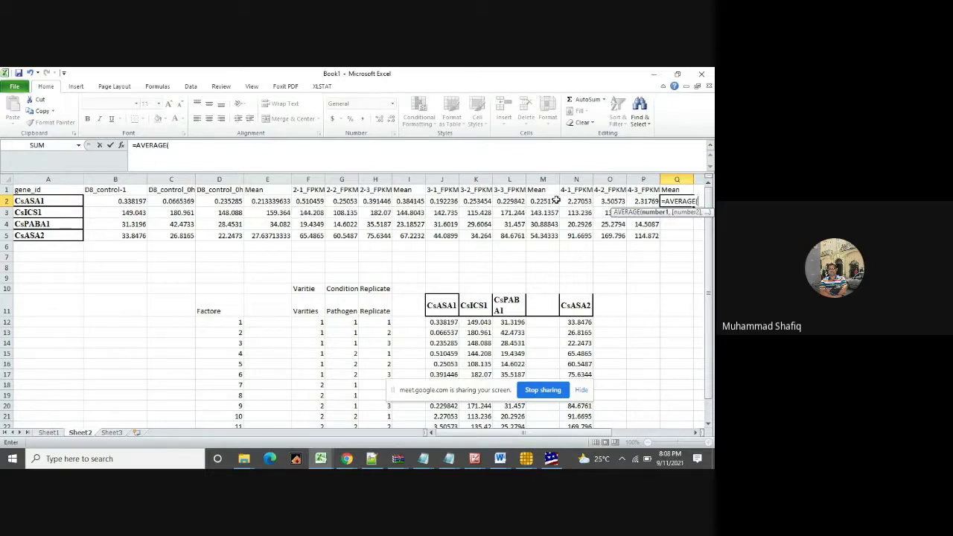
{"action": "left_click_drag", "start_coordinate": [573, 202], "coordinate": [637, 201]}
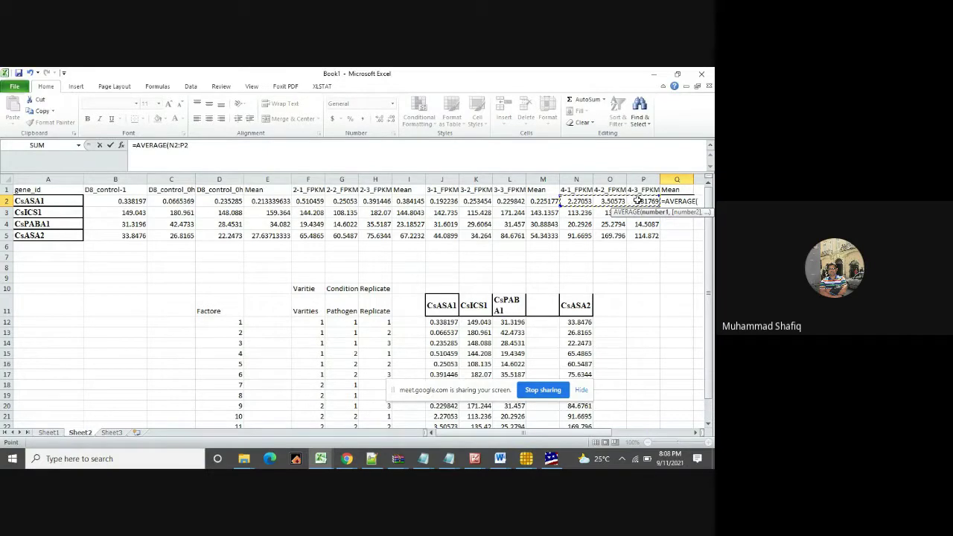
{"action": "key", "text": "Return"}
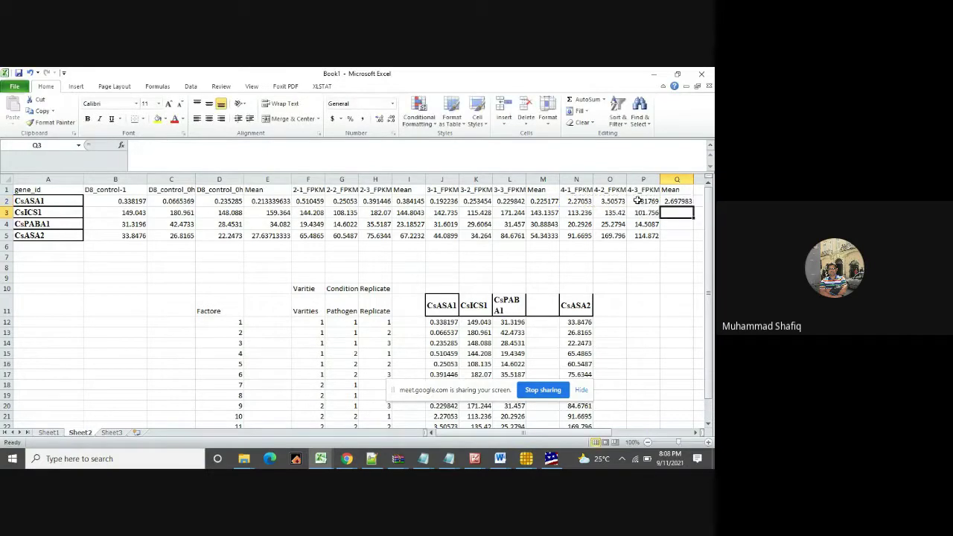
{"action": "left_click", "coordinate": [681, 200]}
{"action": "left_click_drag", "start_coordinate": [693, 206], "coordinate": [693, 240]}
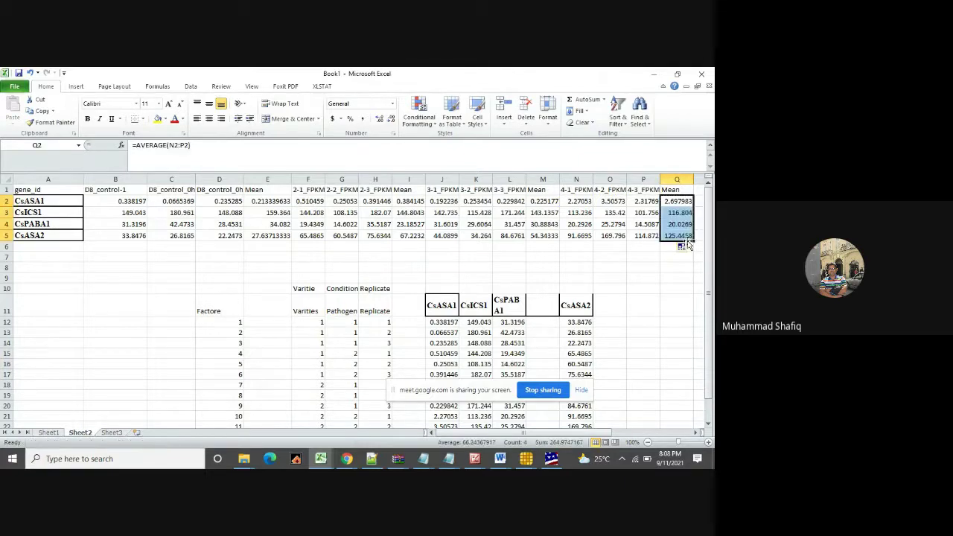
Insert an entire blank column before 3-1_FPKM and select its header cell J1.
{"action": "right_click", "coordinate": [443, 201]}
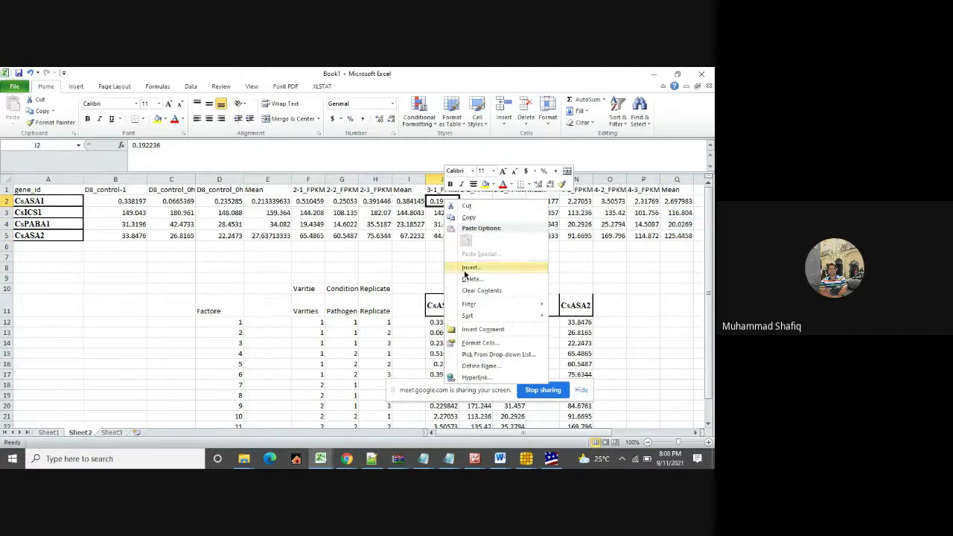
{"action": "left_click", "coordinate": [466, 269]}
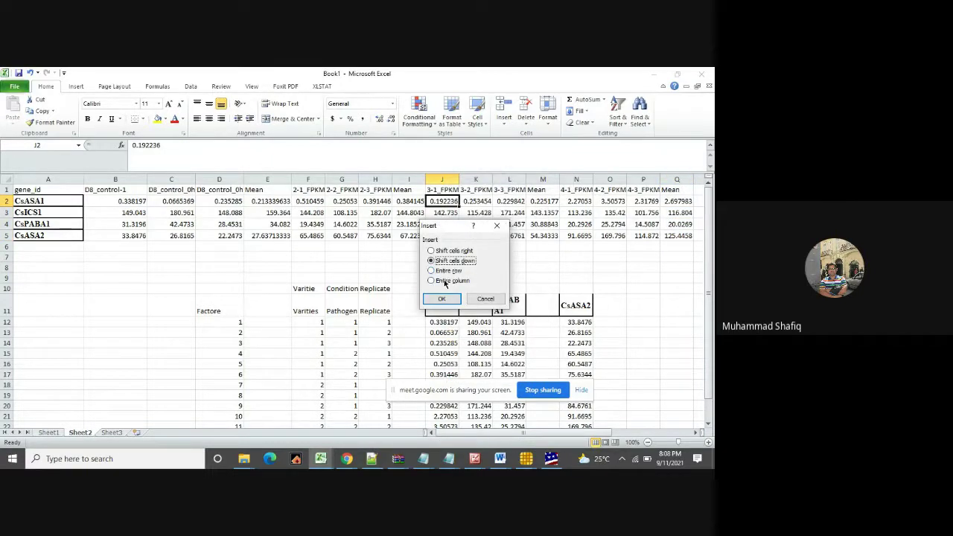
{"action": "left_click", "coordinate": [446, 281]}
{"action": "left_click", "coordinate": [441, 299]}
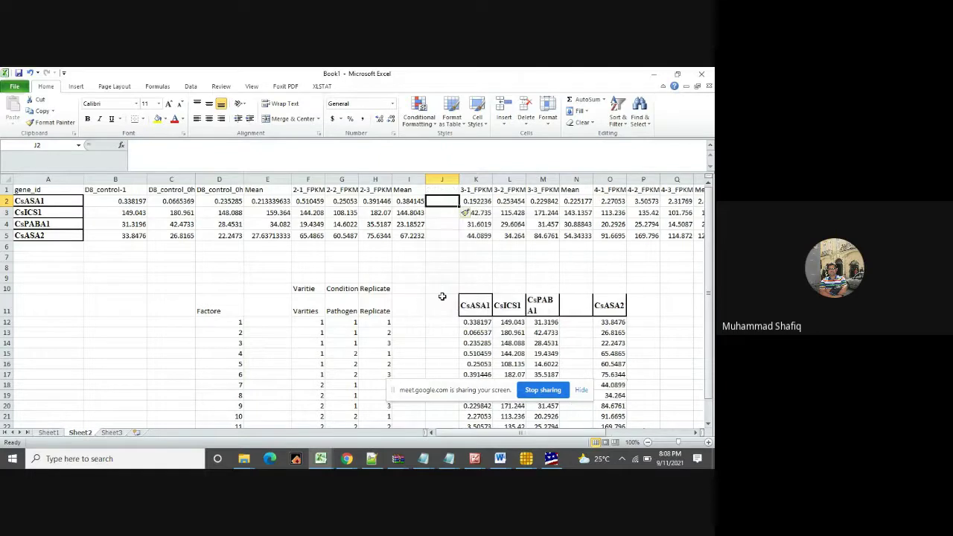
{"action": "left_click", "coordinate": [441, 191]}
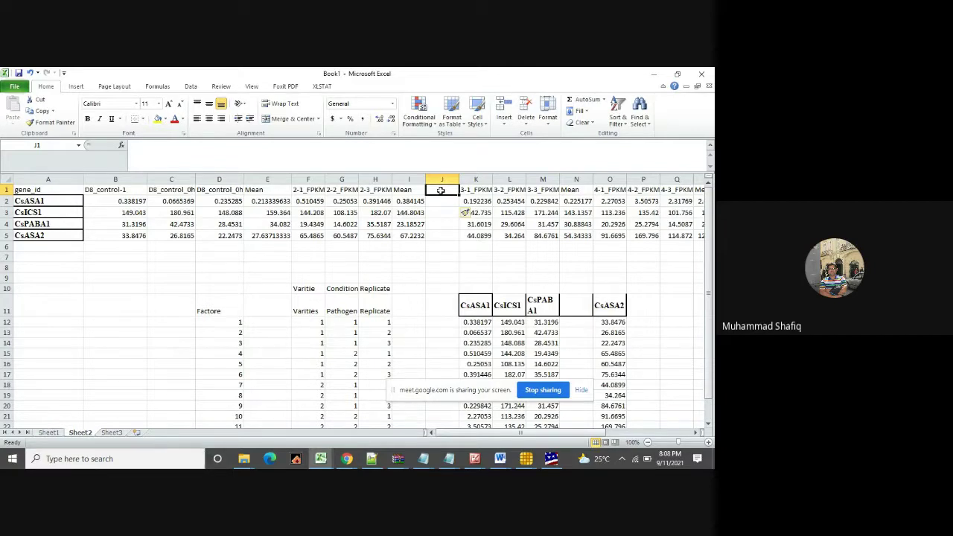
Copy the four Mean columns E, I, N and R together with the gene_id column A on Sheet2.
{"action": "left_click", "coordinate": [264, 180]}
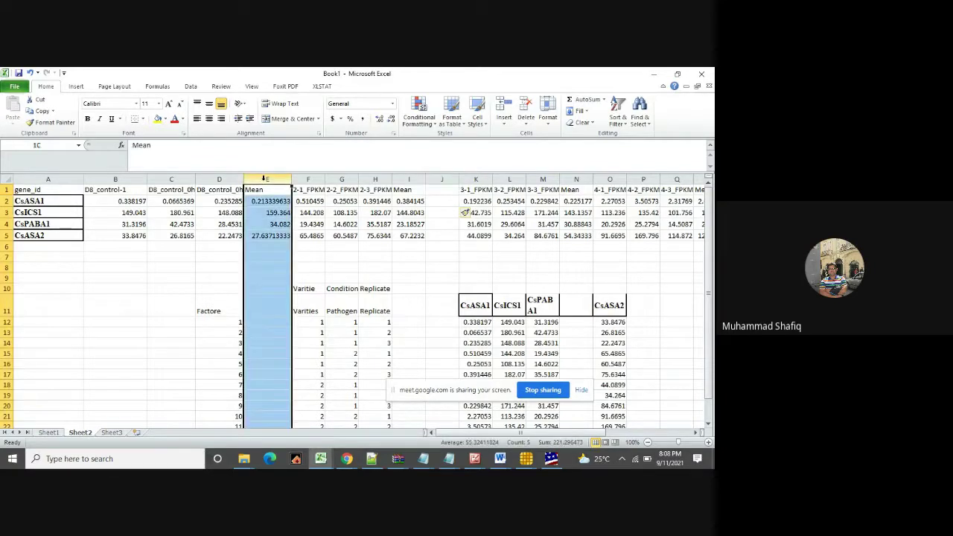
{"action": "left_click", "coordinate": [410, 179], "text": "ctrl"}
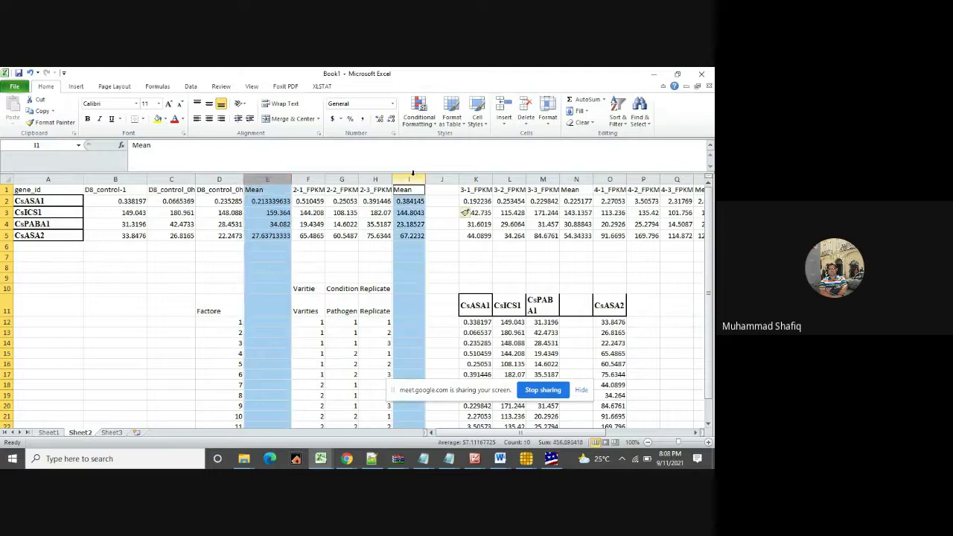
{"action": "left_click", "coordinate": [575, 178], "text": "ctrl"}
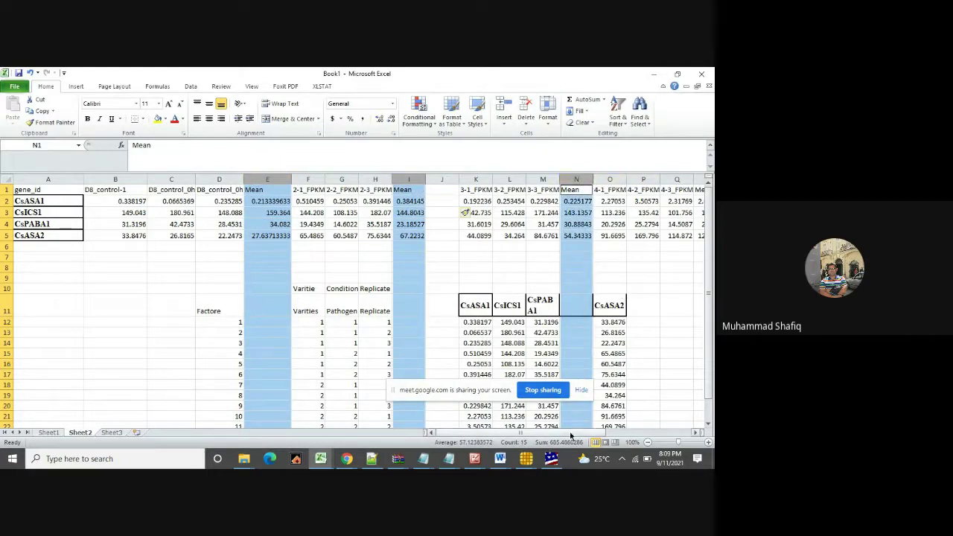
{"action": "left_click_drag", "start_coordinate": [571, 434], "coordinate": [599, 434]}
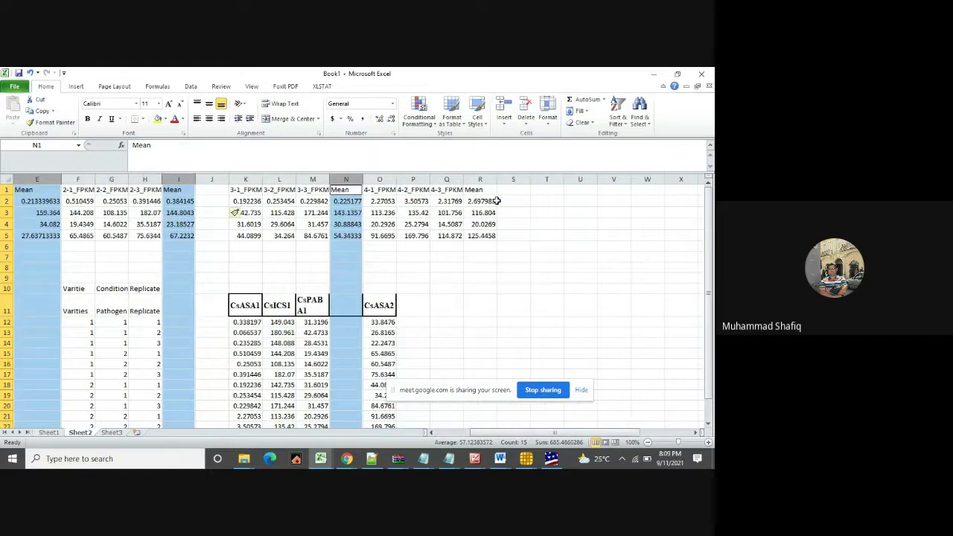
{"action": "left_click", "coordinate": [480, 179], "text": "ctrl"}
{"action": "right_click", "coordinate": [480, 179]}
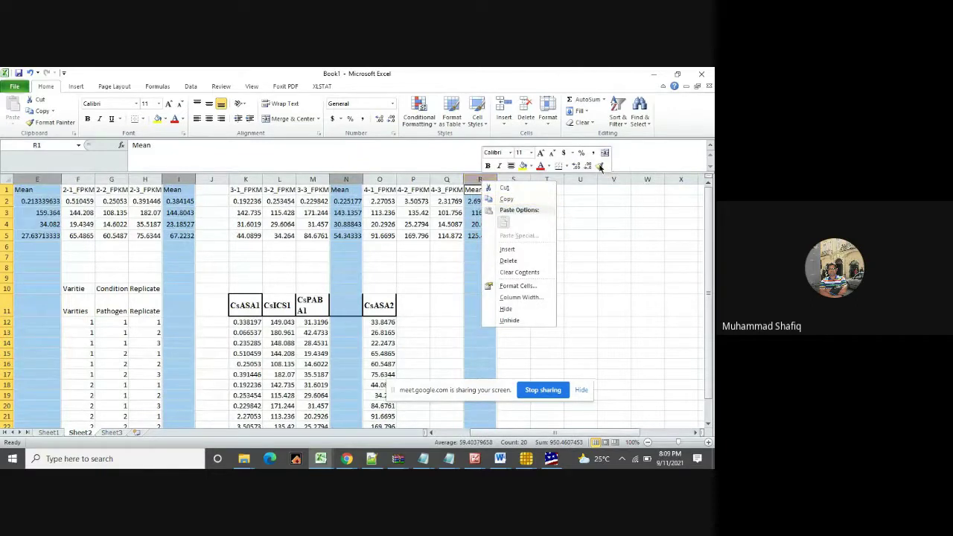
{"action": "left_click", "coordinate": [585, 72]}
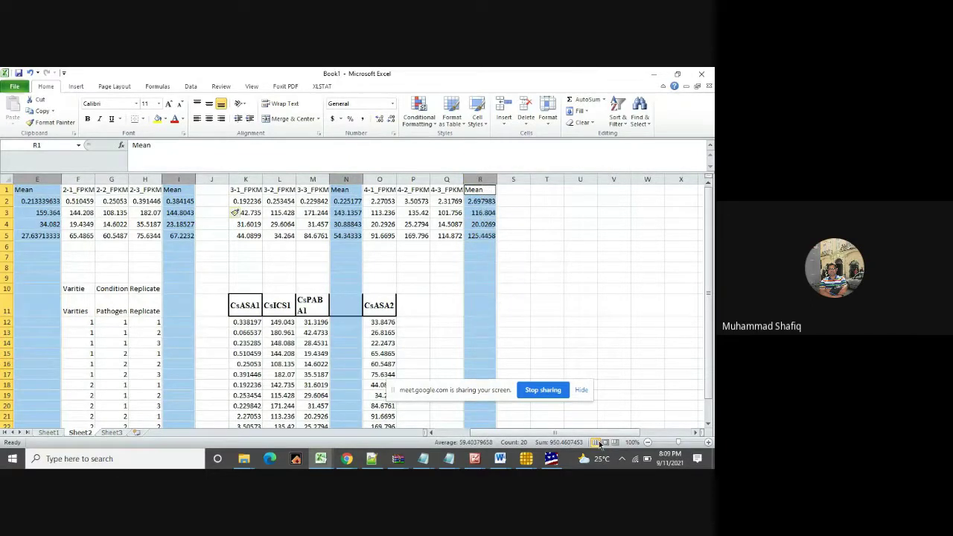
{"action": "left_click_drag", "start_coordinate": [588, 434], "coordinate": [447, 434]}
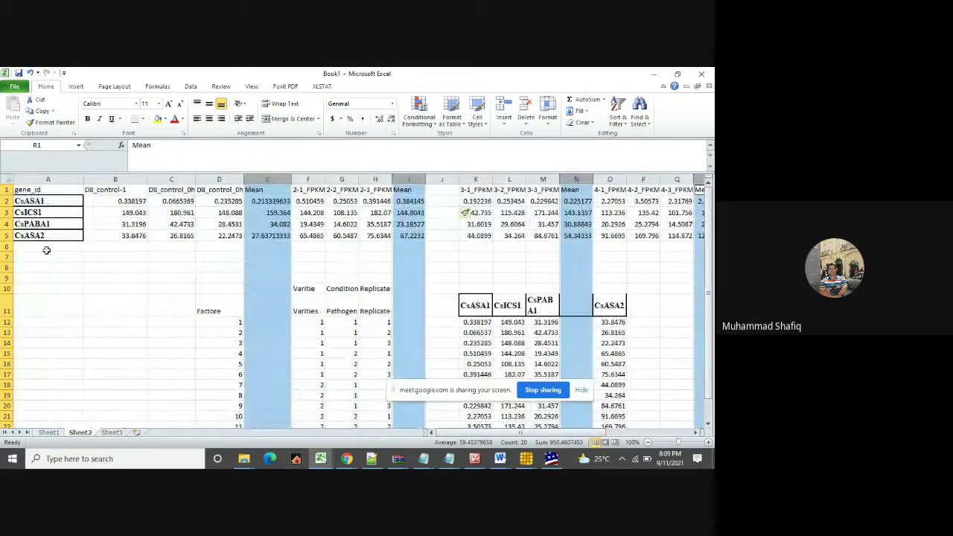
{"action": "left_click", "coordinate": [42, 178], "text": "ctrl"}
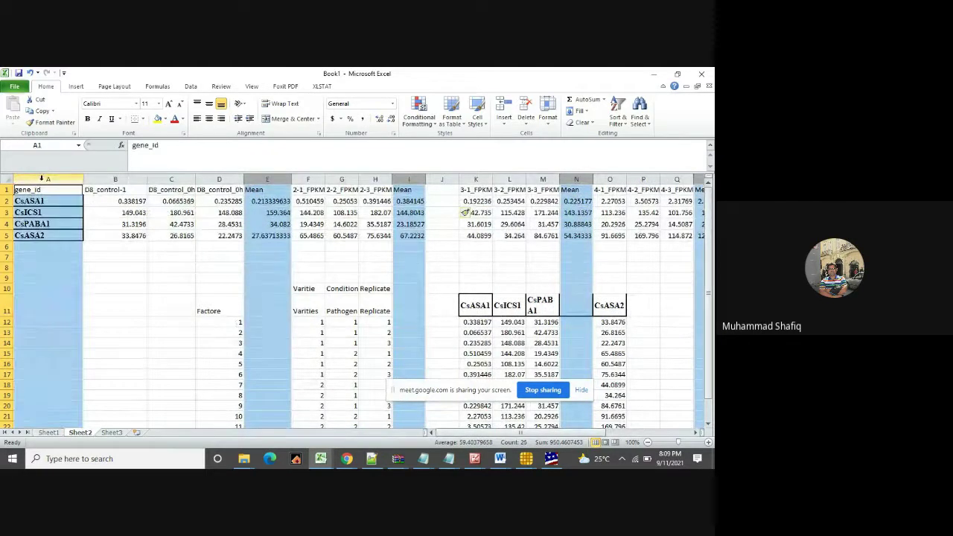
{"action": "right_click", "coordinate": [41, 179]}
{"action": "left_click", "coordinate": [65, 200]}
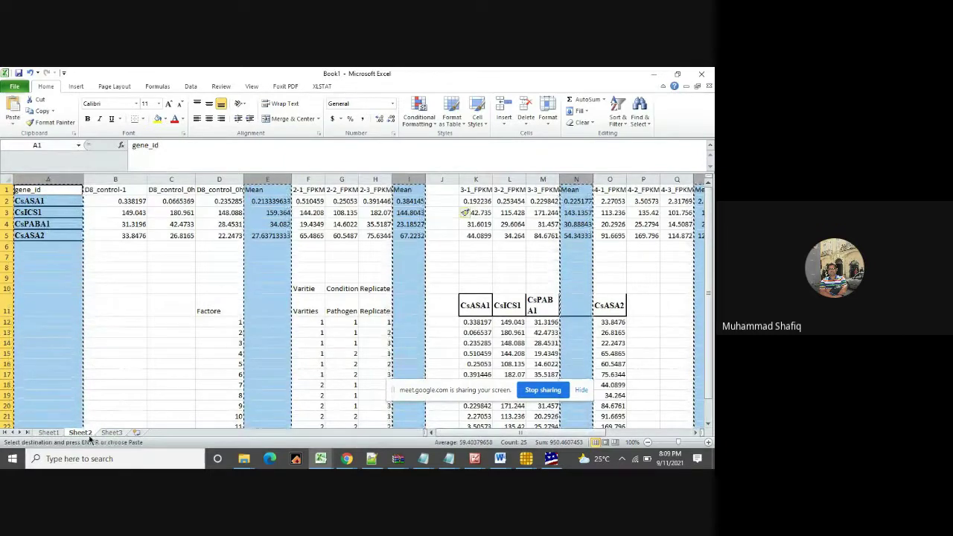
Paste the copied gene_id and Mean columns into Sheet3 starting at cell A1 and end copy mode.
{"action": "left_click", "coordinate": [115, 434]}
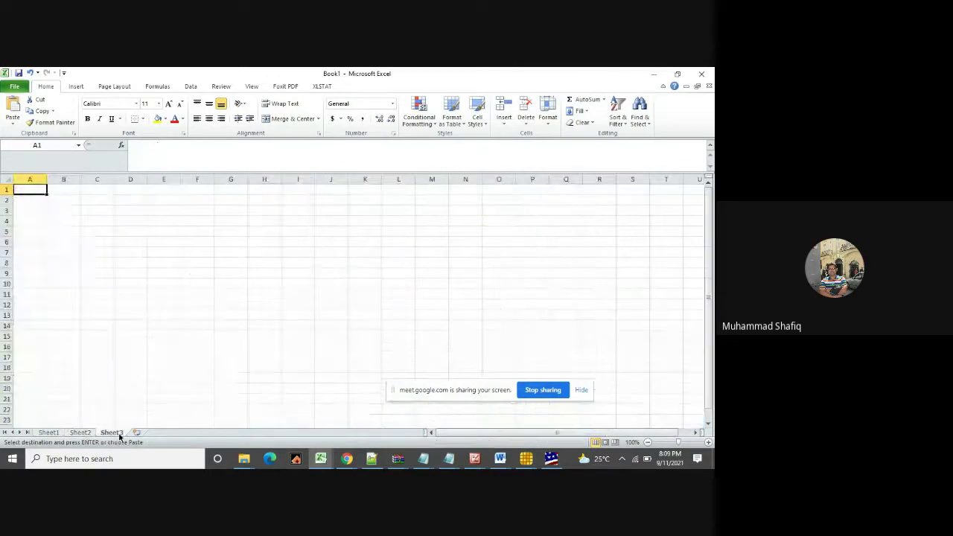
{"action": "key", "text": "ctrl+v"}
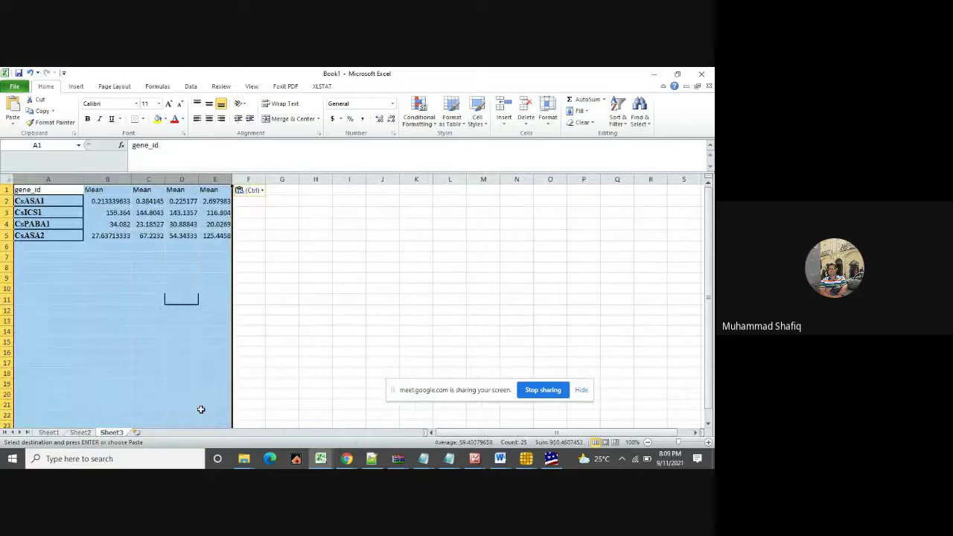
{"action": "left_click", "coordinate": [201, 381]}
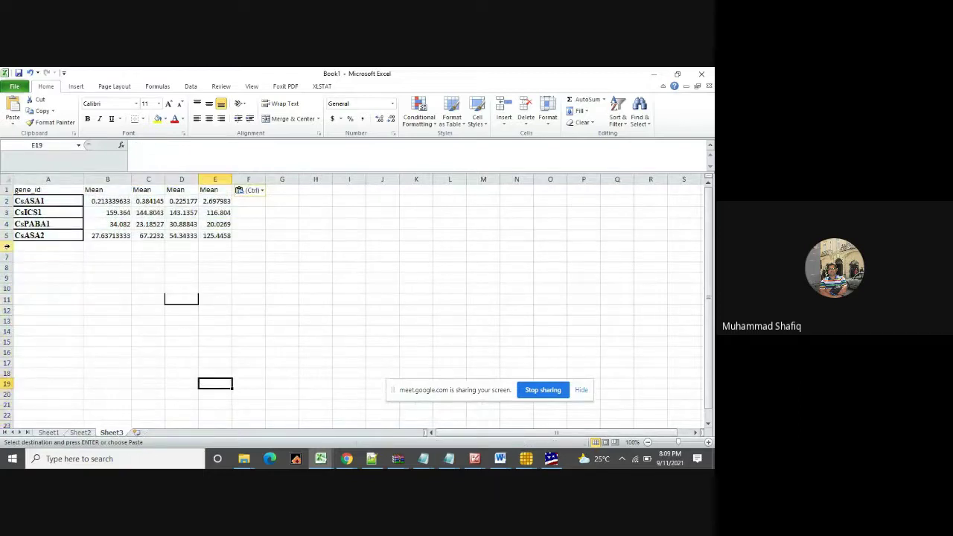
{"action": "left_click_drag", "start_coordinate": [7, 247], "coordinate": [66, 410]}
{"action": "key", "text": "Escape"}
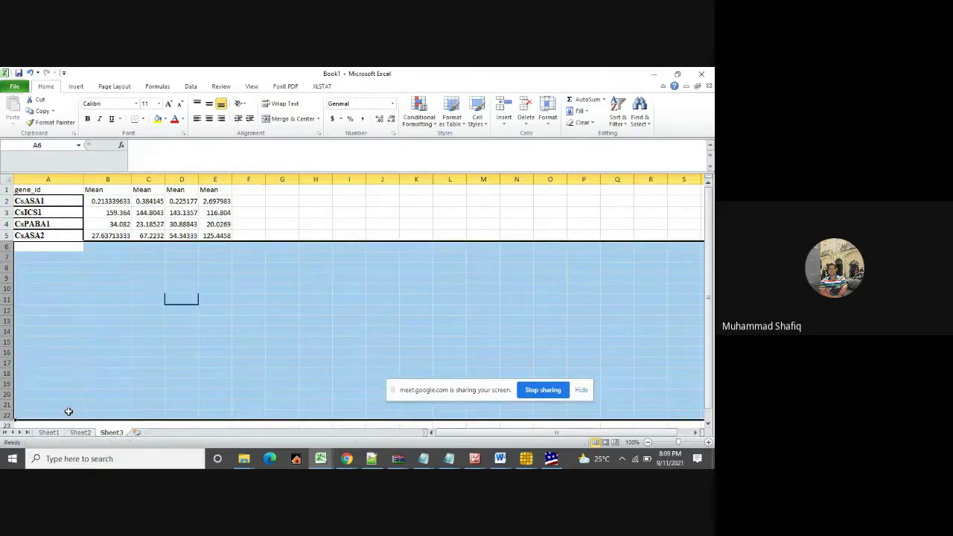
{"action": "left_click", "coordinate": [96, 372]}
Replace the Mean header in B1 with D8_control_0h, copied from the sample list on the GEO page in Chrome.
{"action": "left_click", "coordinate": [105, 193]}
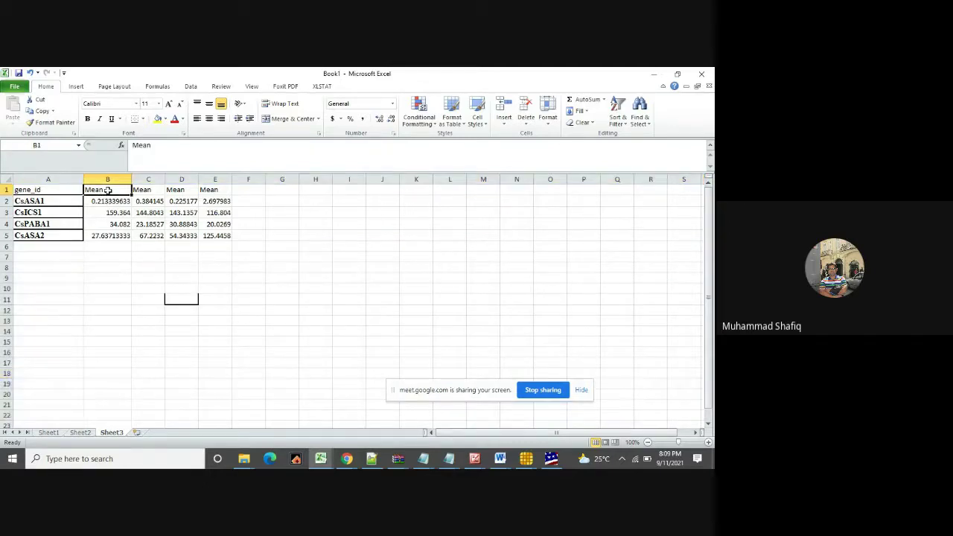
{"action": "double_click", "coordinate": [107, 191]}
{"action": "left_click_drag", "start_coordinate": [103, 191], "coordinate": [81, 187]}
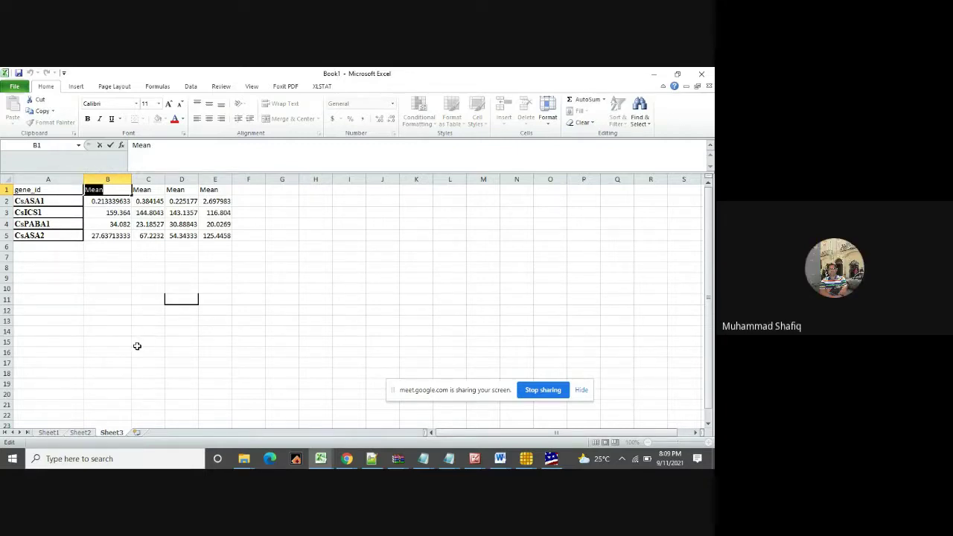
{"action": "left_click", "coordinate": [347, 458]}
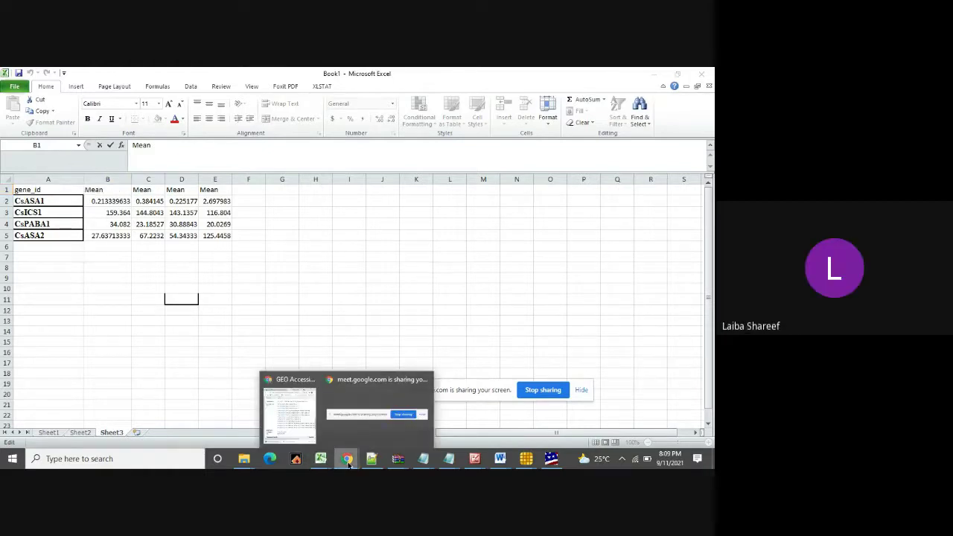
{"action": "left_click", "coordinate": [294, 407]}
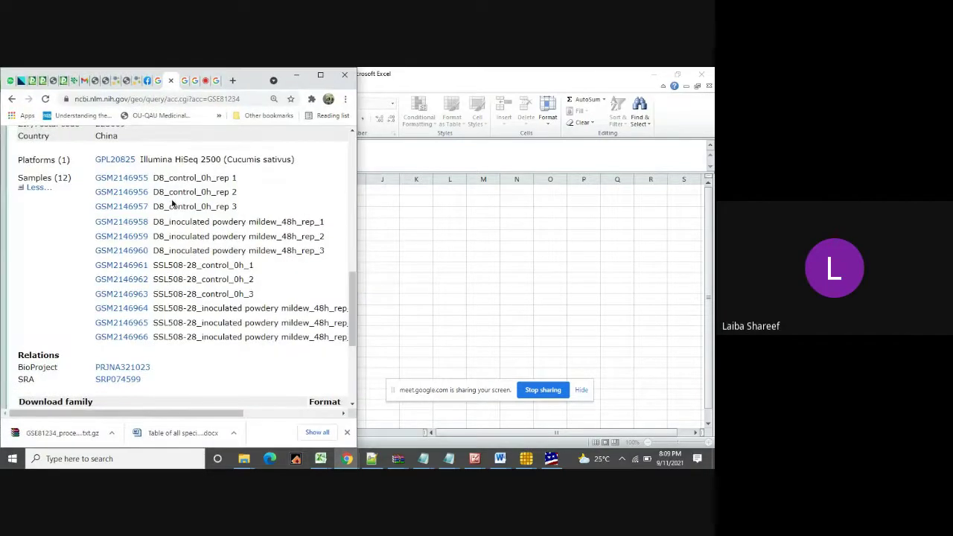
{"action": "left_click_drag", "start_coordinate": [154, 177], "coordinate": [193, 177]}
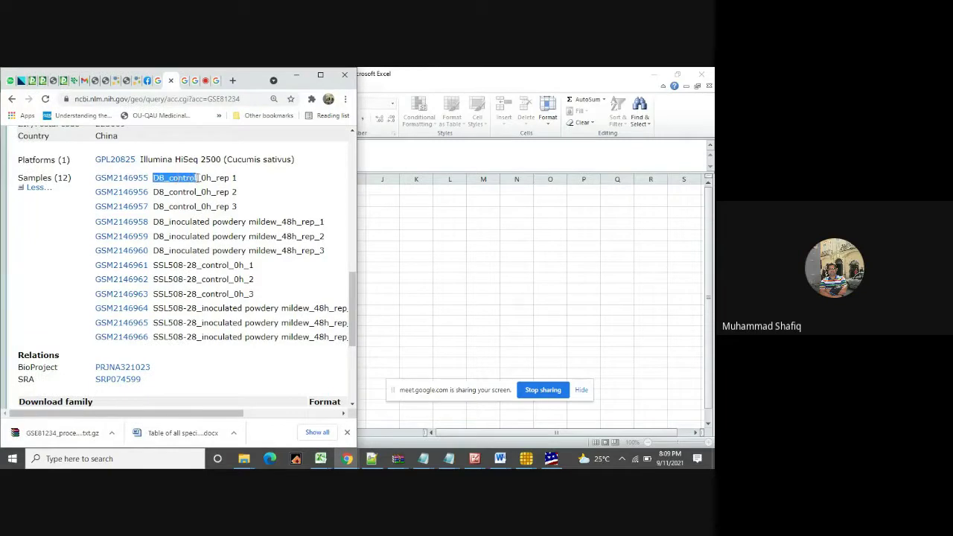
{"action": "left_click", "coordinate": [160, 177]}
{"action": "left_click_drag", "start_coordinate": [153, 177], "coordinate": [212, 177]}
{"action": "left_click", "coordinate": [544, 72]}
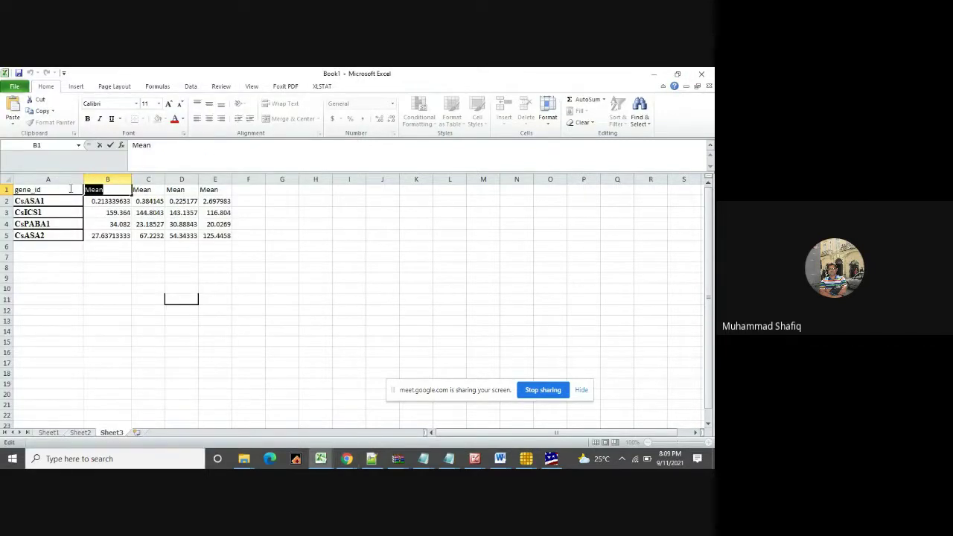
{"action": "key", "text": "ctrl+v"}
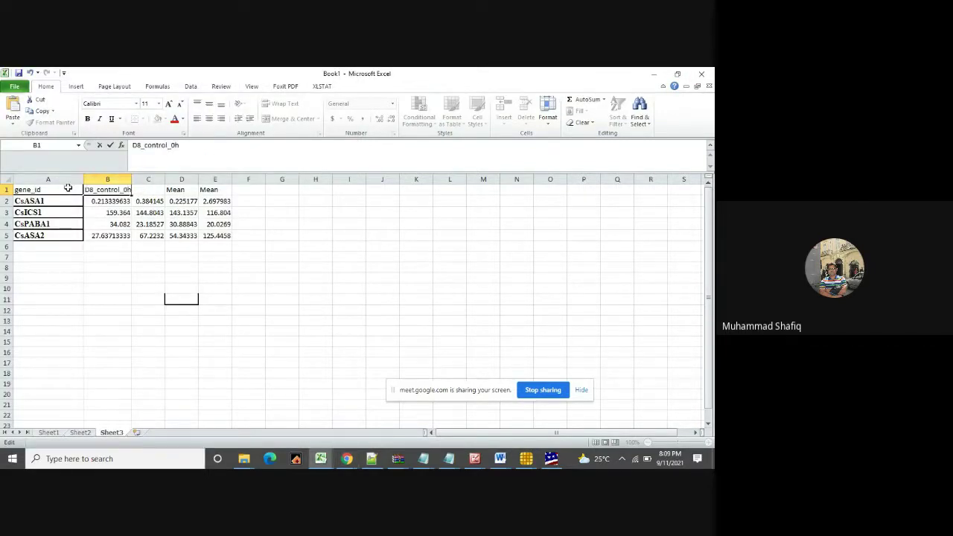
{"action": "left_click", "coordinate": [151, 199]}
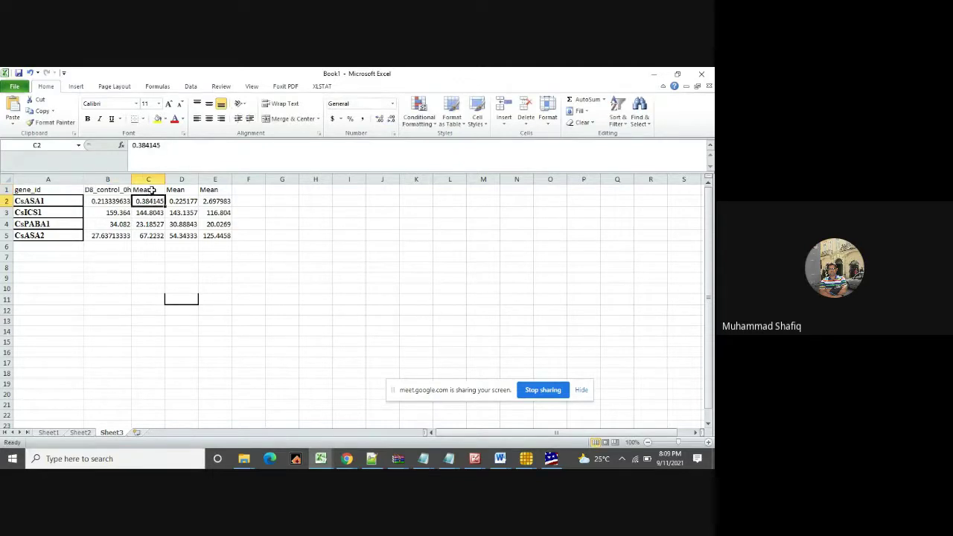
Replace the Mean header in C1 with D8_inoculated powdery mildew_48h, copied from the GEO sample list in Chrome.
{"action": "left_click", "coordinate": [151, 190]}
{"action": "mouse_move", "coordinate": [347, 458]}
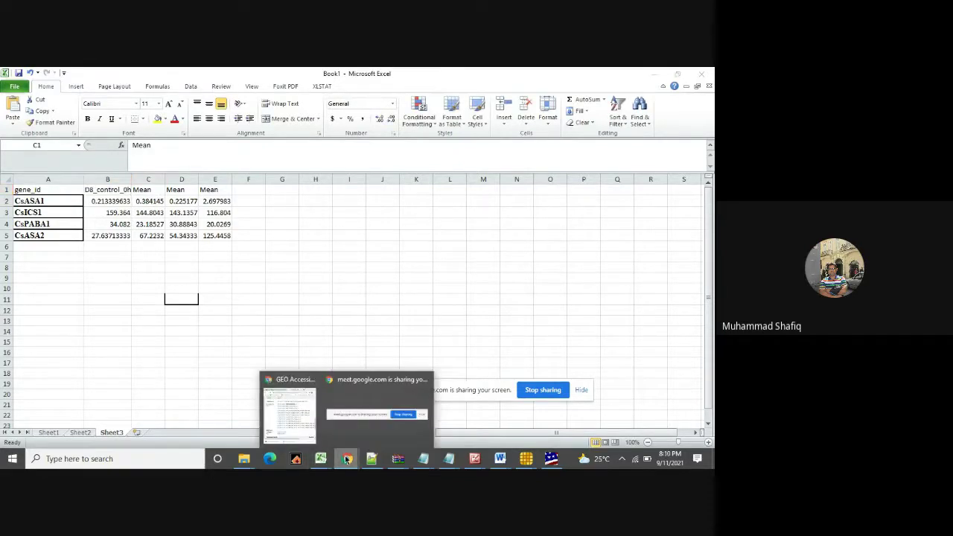
{"action": "left_click", "coordinate": [292, 421]}
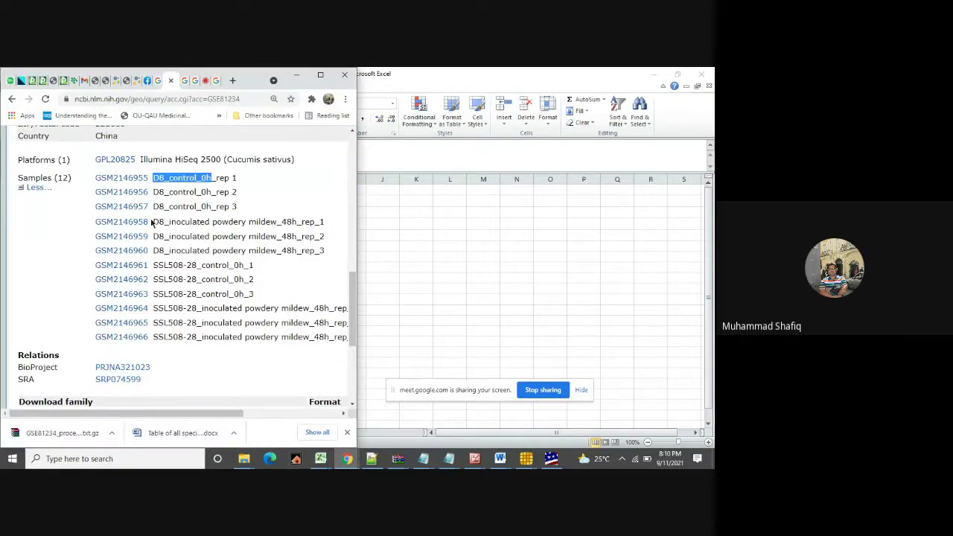
{"action": "left_click_drag", "start_coordinate": [153, 221], "coordinate": [295, 221]}
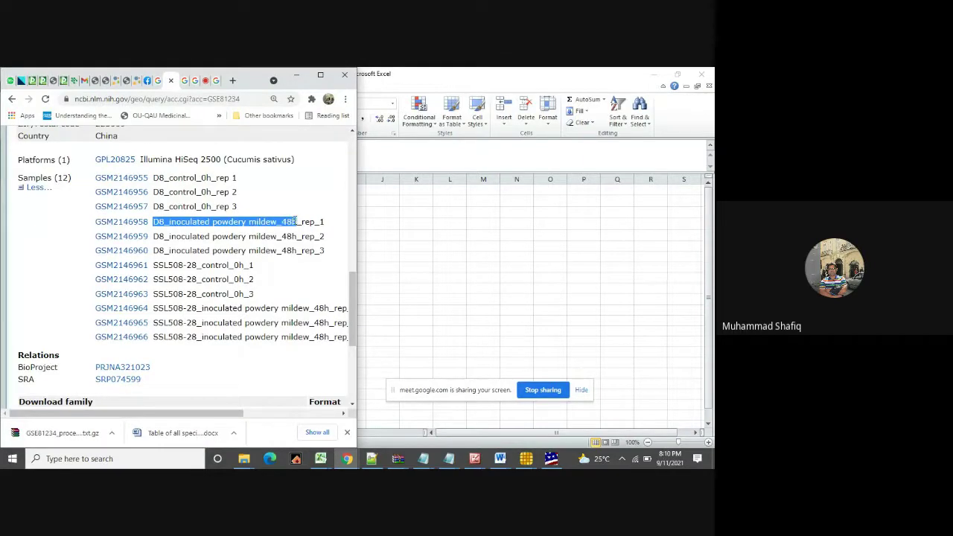
{"action": "left_click", "coordinate": [607, 72]}
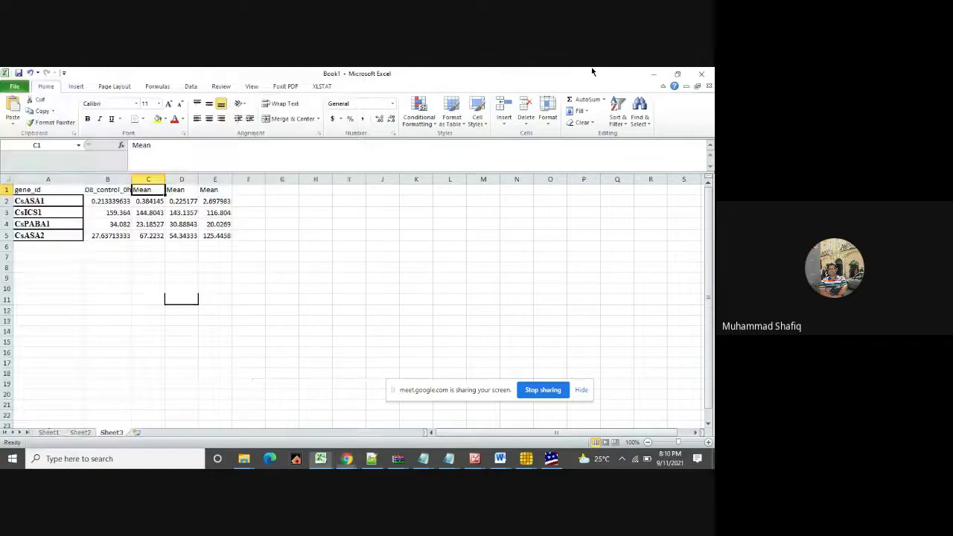
{"action": "double_click", "coordinate": [154, 189]}
{"action": "double_click", "coordinate": [154, 189]}
{"action": "type", "text": "D8_inoculated powdery mildew_48h"}
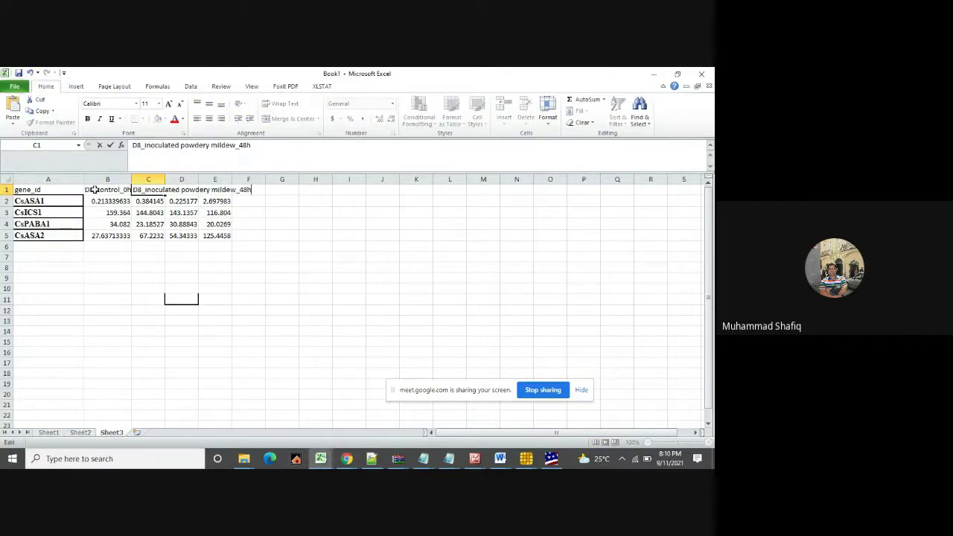
{"action": "key", "text": "Escape"}
{"action": "left_click", "coordinate": [294, 402]}
Replace the Mean header in D1 with SSL508-28_control_0h, copied from the GEO sample list in Chrome.
{"action": "mouse_move", "coordinate": [355, 464]}
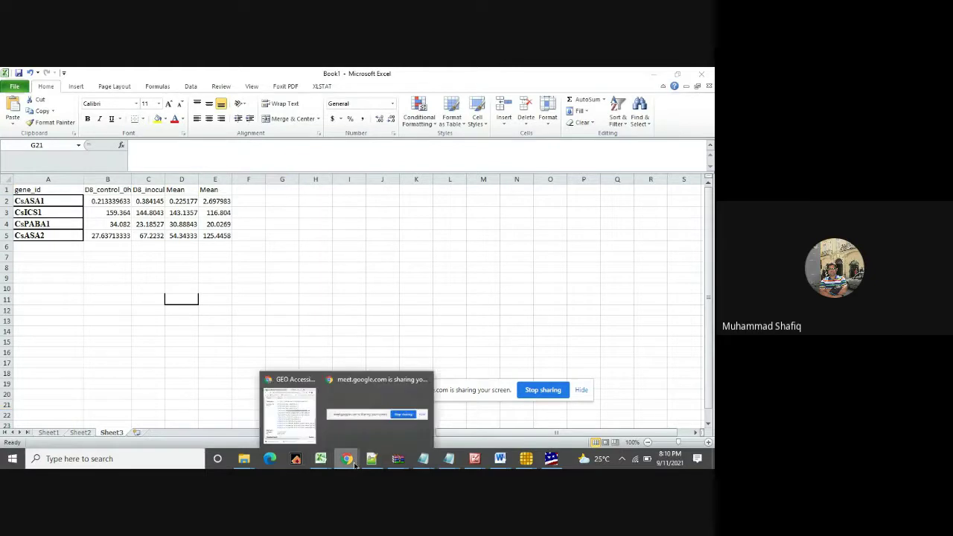
{"action": "left_click", "coordinate": [313, 414]}
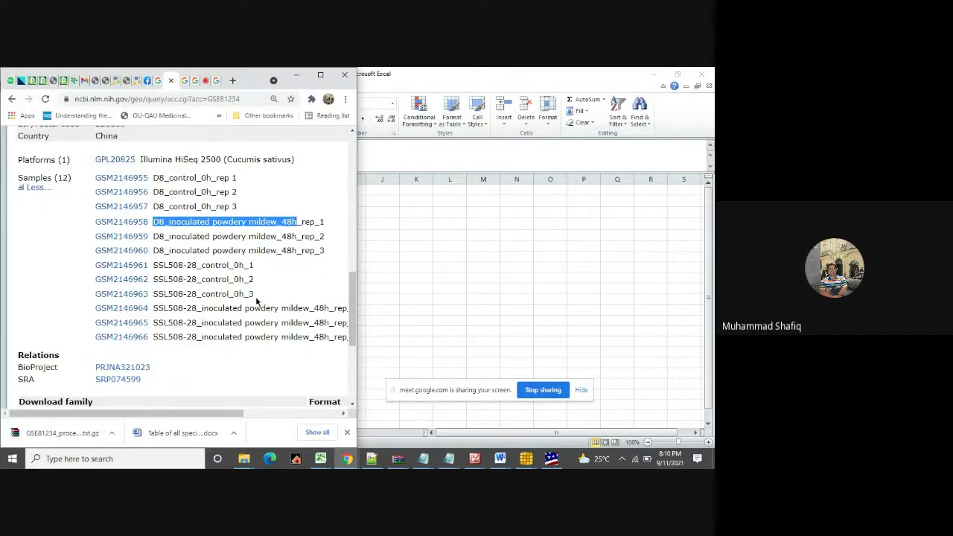
{"action": "left_click_drag", "start_coordinate": [154, 264], "coordinate": [238, 259]}
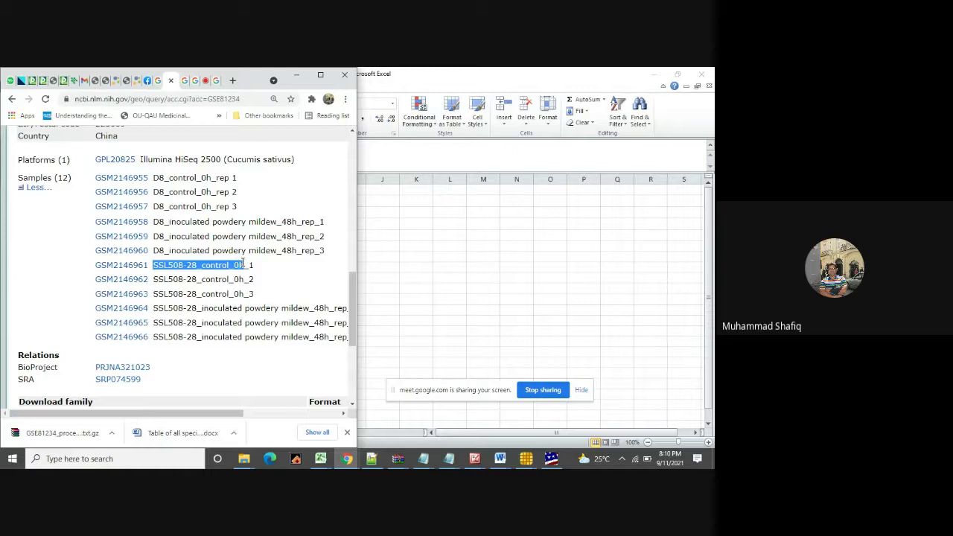
{"action": "key", "text": "alt+Tab"}
{"action": "left_click", "coordinate": [176, 190]}
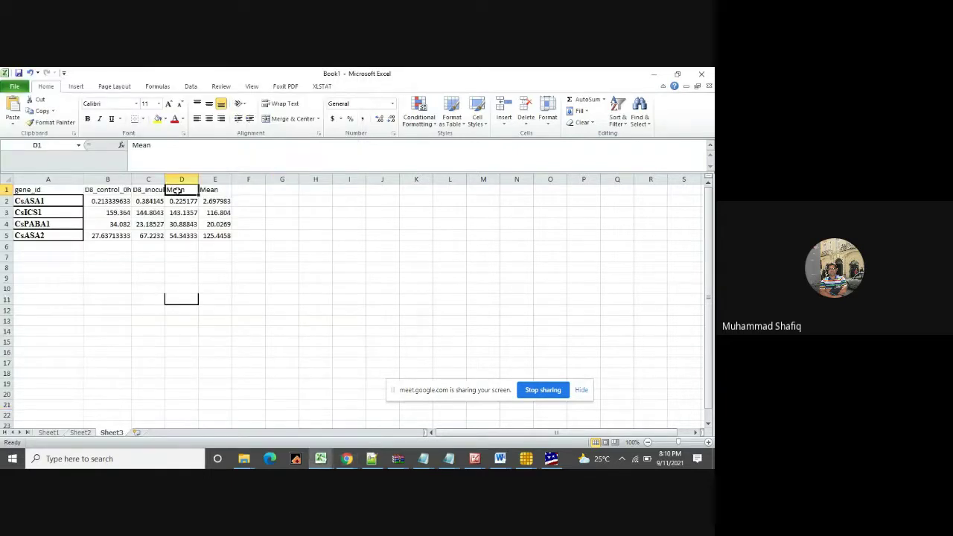
{"action": "type", "text": "SSL508-28_control_0h"}
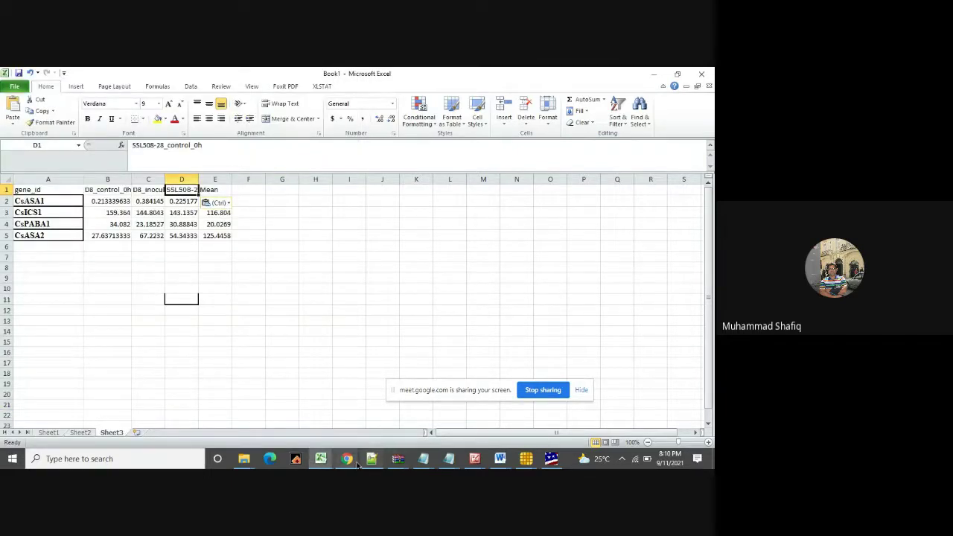
Replace the Mean header in E1 with SSL508-28_inoculated powdery mildew_48h, copied from the GEO sample list in Chrome.
{"action": "mouse_move", "coordinate": [356, 460]}
{"action": "left_click", "coordinate": [301, 424]}
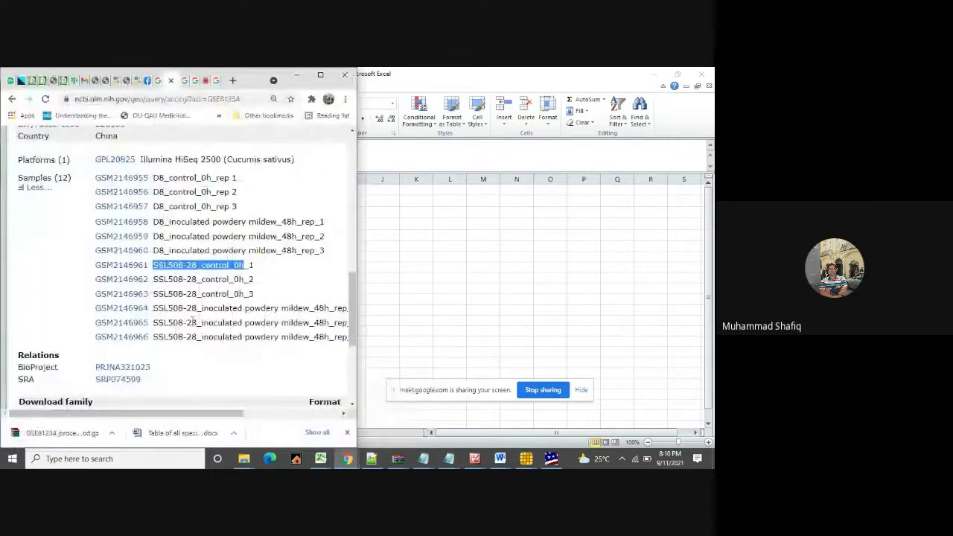
{"action": "left_click_drag", "start_coordinate": [153, 307], "coordinate": [333, 308]}
{"action": "key", "text": "ctrl+c"}
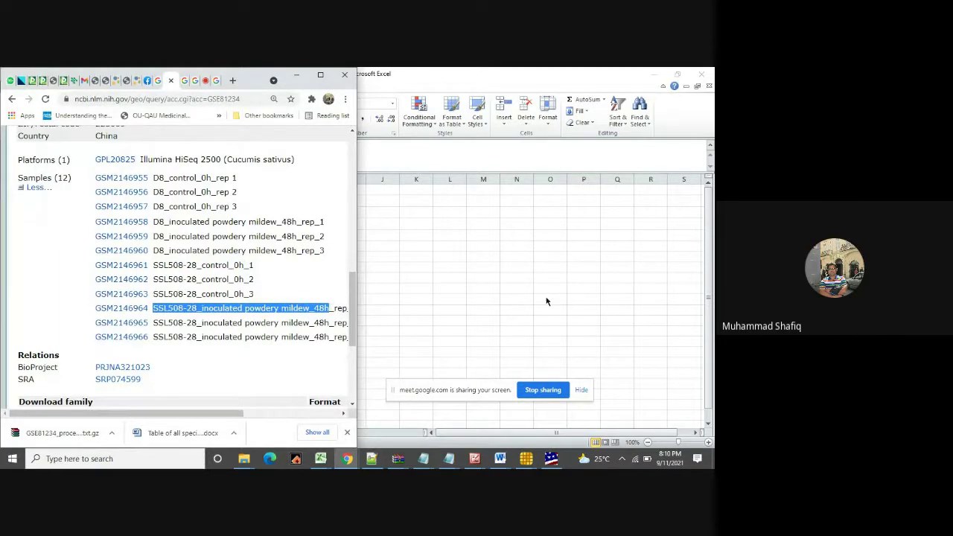
{"action": "left_click", "coordinate": [525, 288]}
{"action": "left_click", "coordinate": [214, 189]}
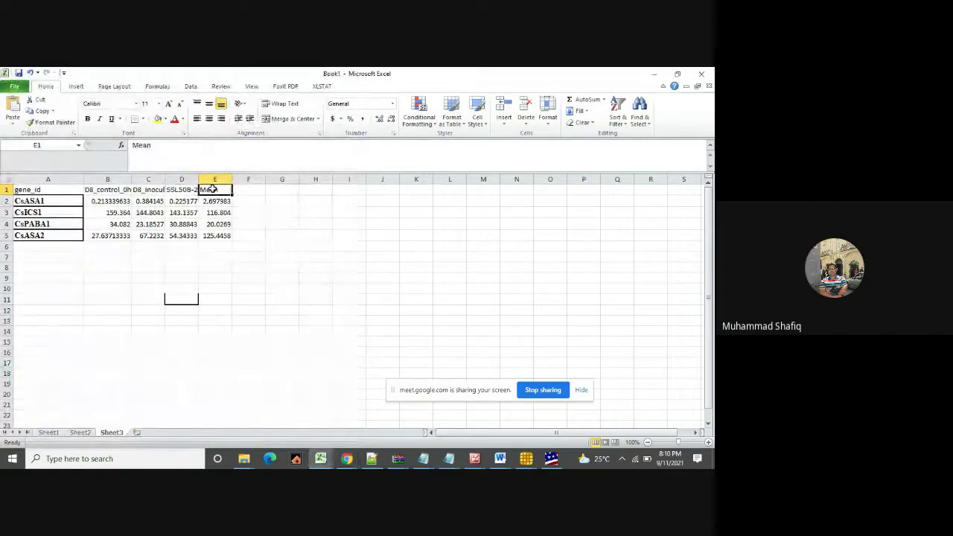
{"action": "key", "text": "ctrl+v"}
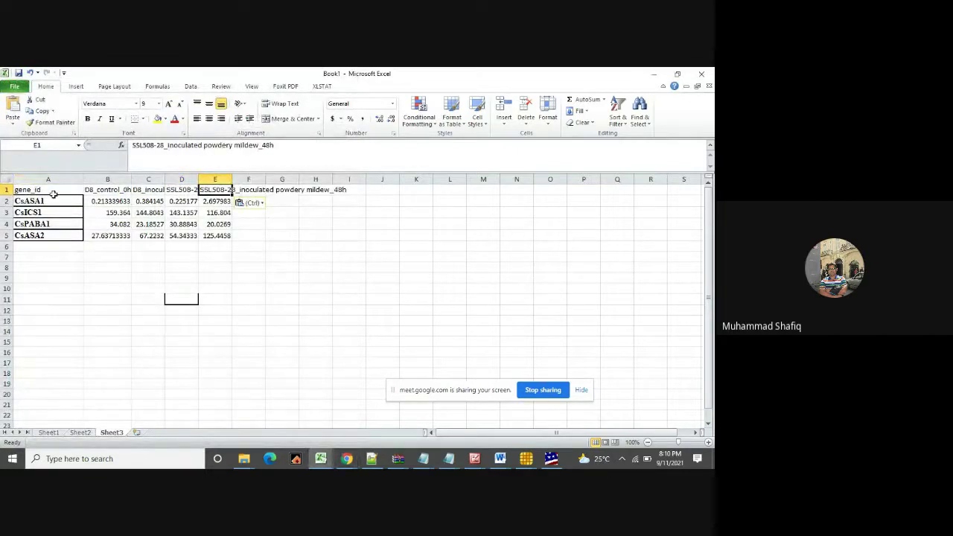
Copy the gene_id and mean expression table in A1:E5 of Sheet3.
{"action": "left_click_drag", "start_coordinate": [34, 191], "coordinate": [207, 232]}
{"action": "right_click", "coordinate": [214, 228]}
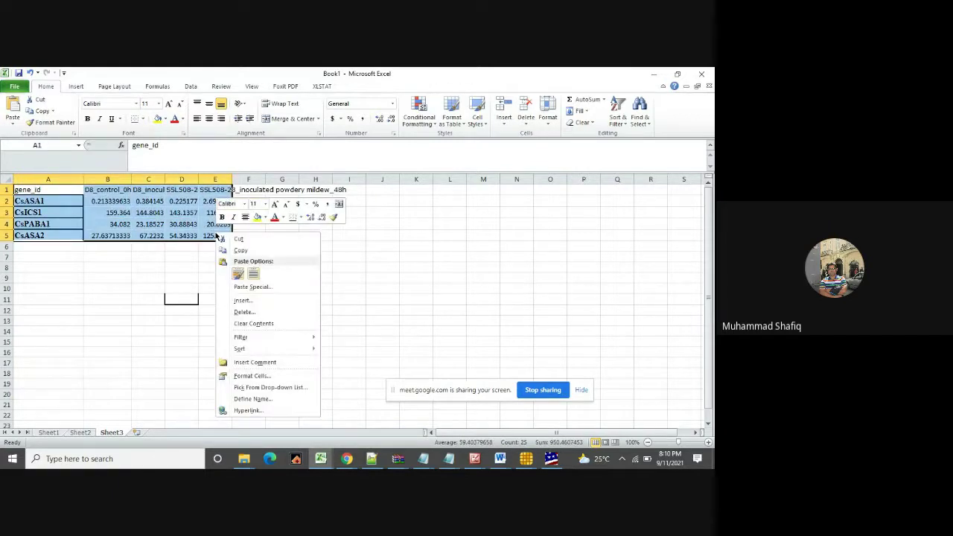
{"action": "left_click", "coordinate": [247, 253]}
Switch to the main TBtools window and open its HeatMap tool.
{"action": "mouse_move", "coordinate": [526, 458]}
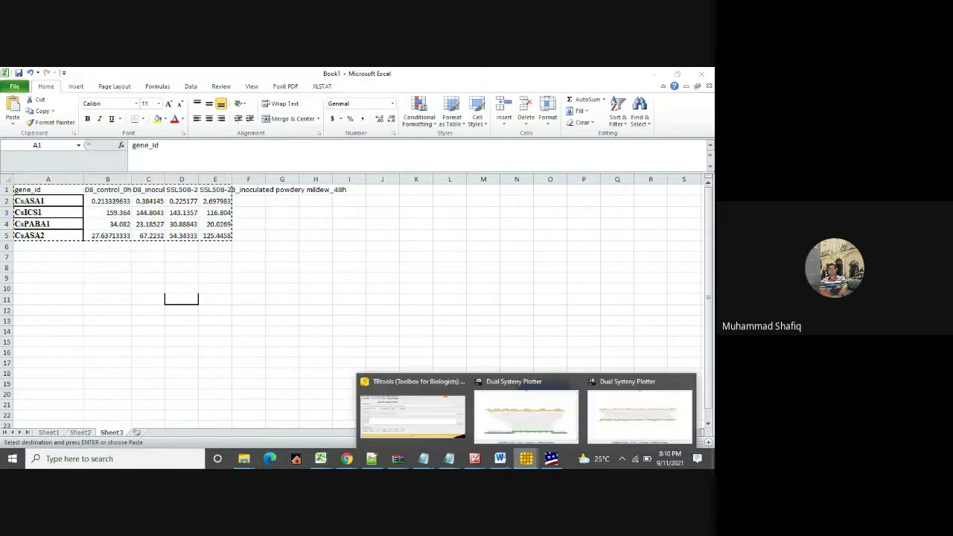
{"action": "left_click", "coordinate": [413, 411]}
{"action": "double_click", "coordinate": [361, 207]}
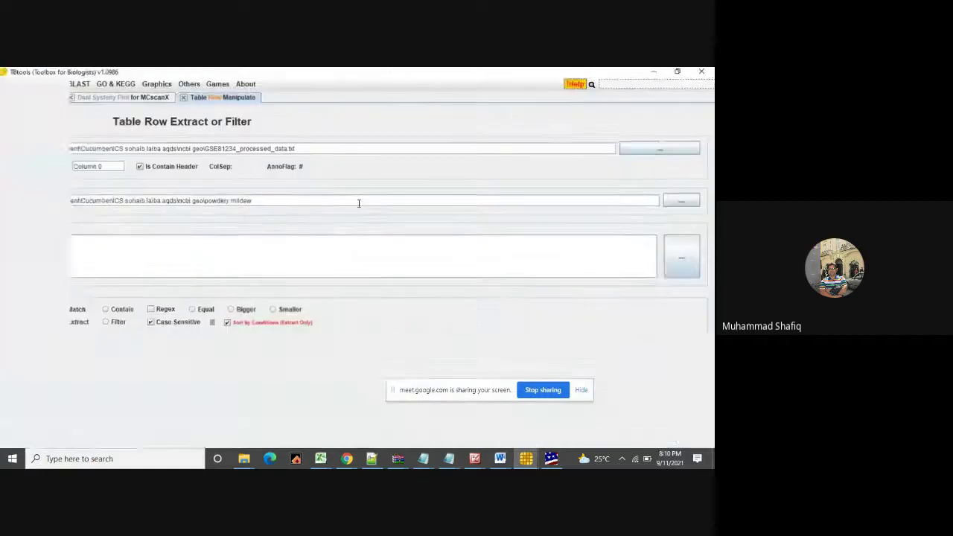
{"action": "left_click", "coordinate": [158, 85]}
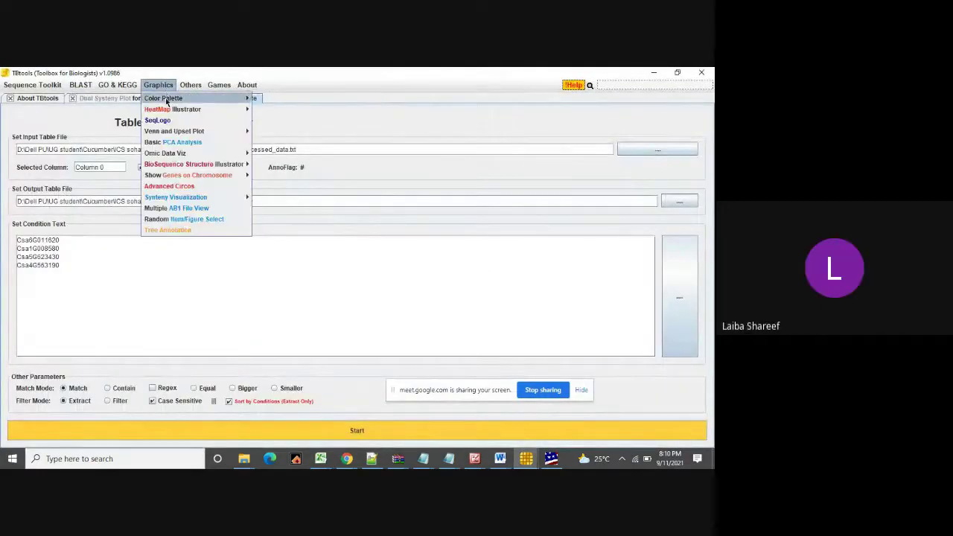
{"action": "mouse_move", "coordinate": [179, 109]}
{"action": "left_click", "coordinate": [303, 109]}
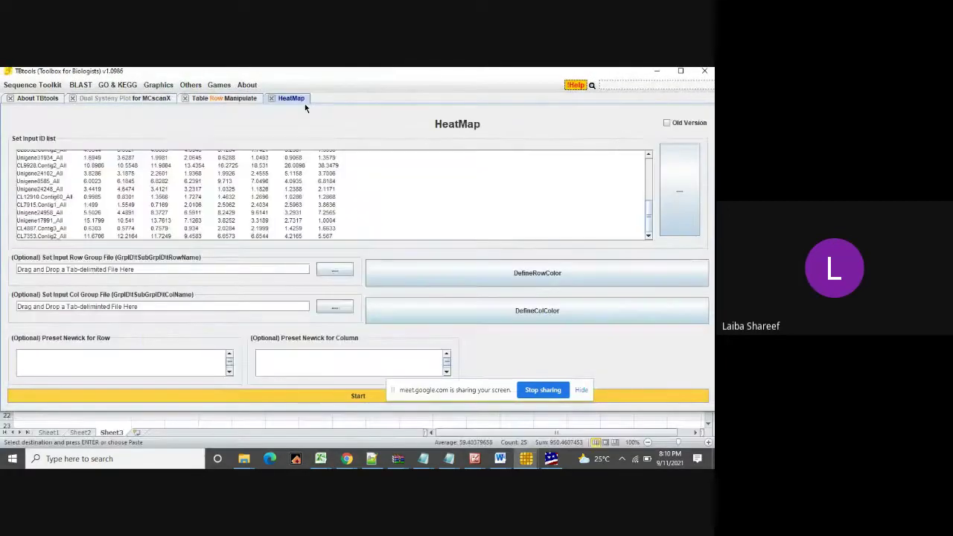
Replace the sample data in the HeatMap input with the copied expression table and generate the heat map in a maximized window.
{"action": "key", "text": "ctrl+a"}
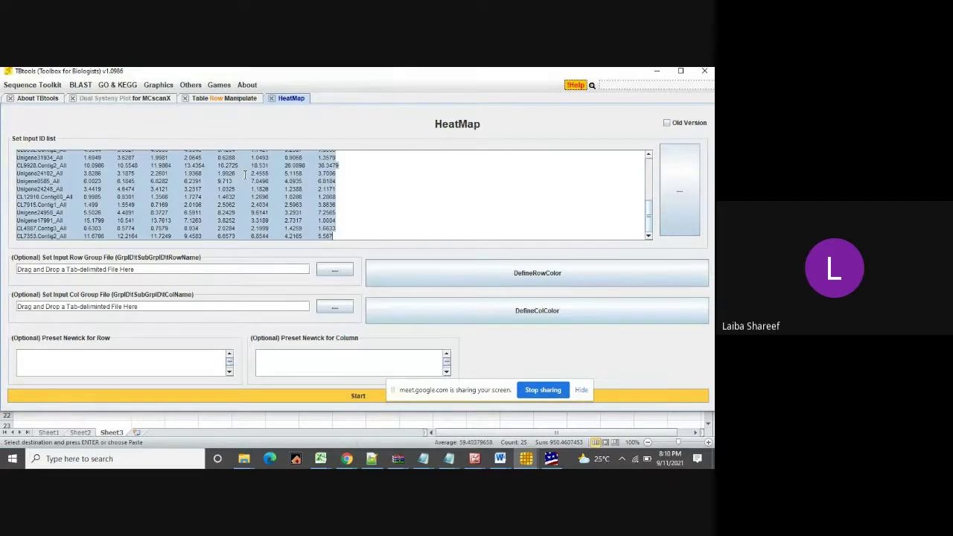
{"action": "key", "text": "Delete"}
{"action": "key", "text": "ctrl+v"}
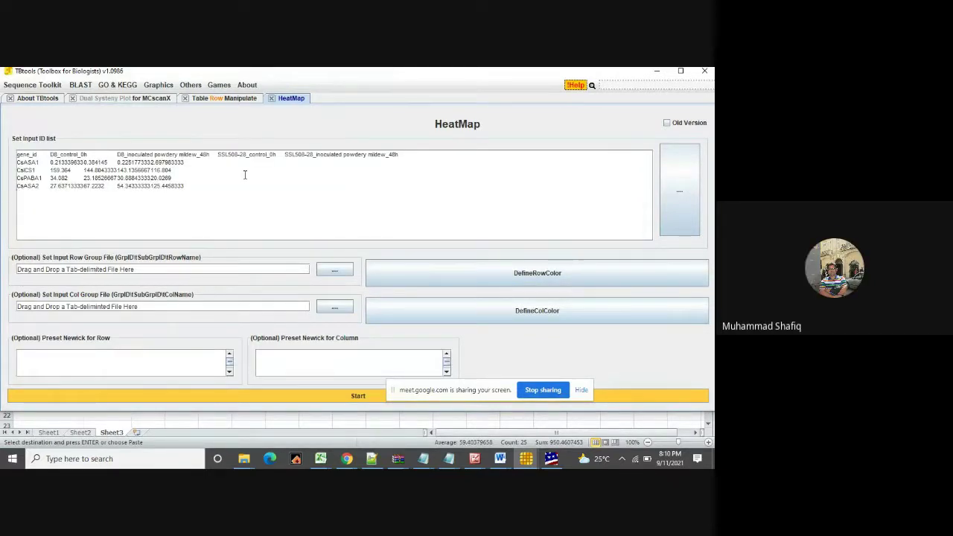
{"action": "left_click", "coordinate": [125, 396]}
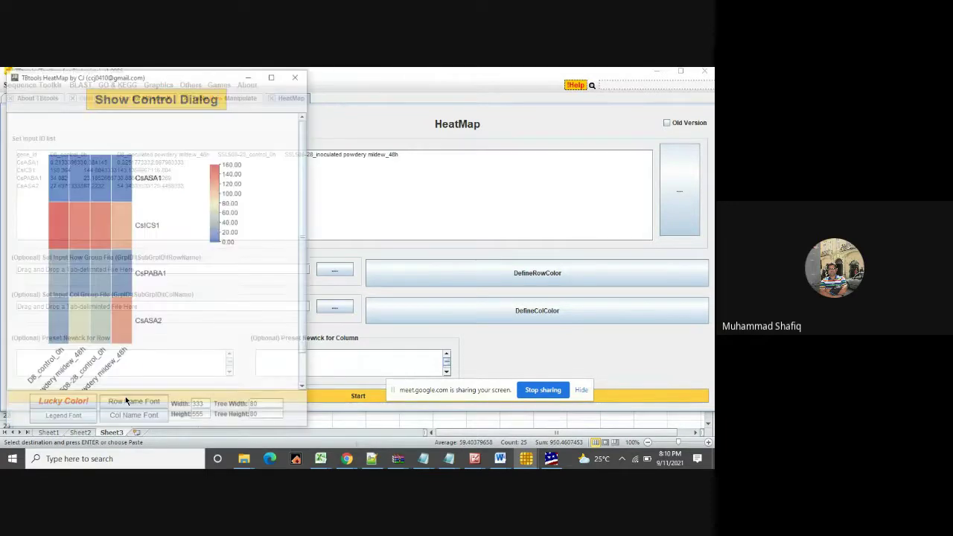
{"action": "left_click", "coordinate": [271, 78]}
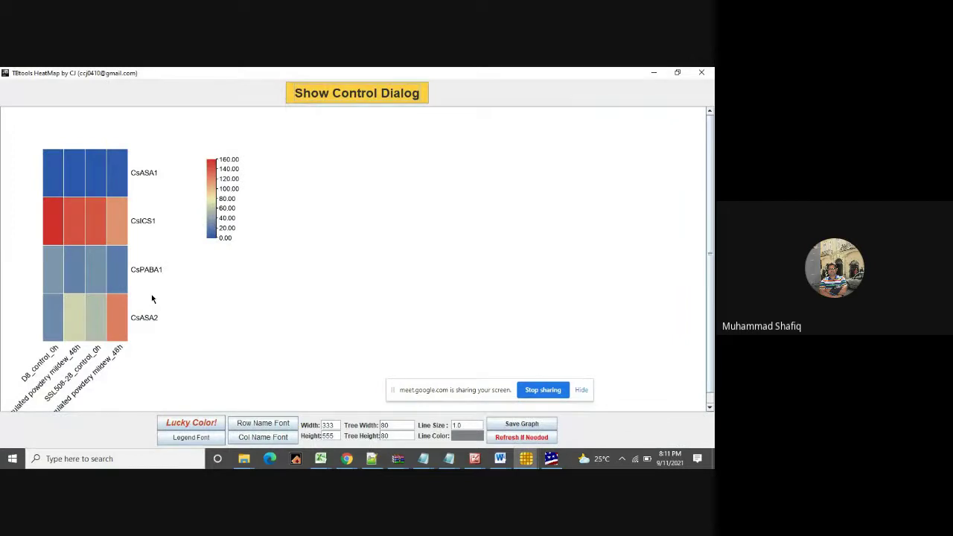
Examine the heat map's scaling, clustering and legend options in the control dialog, closing it and minimizing the plot when done.
{"action": "left_click", "coordinate": [334, 93]}
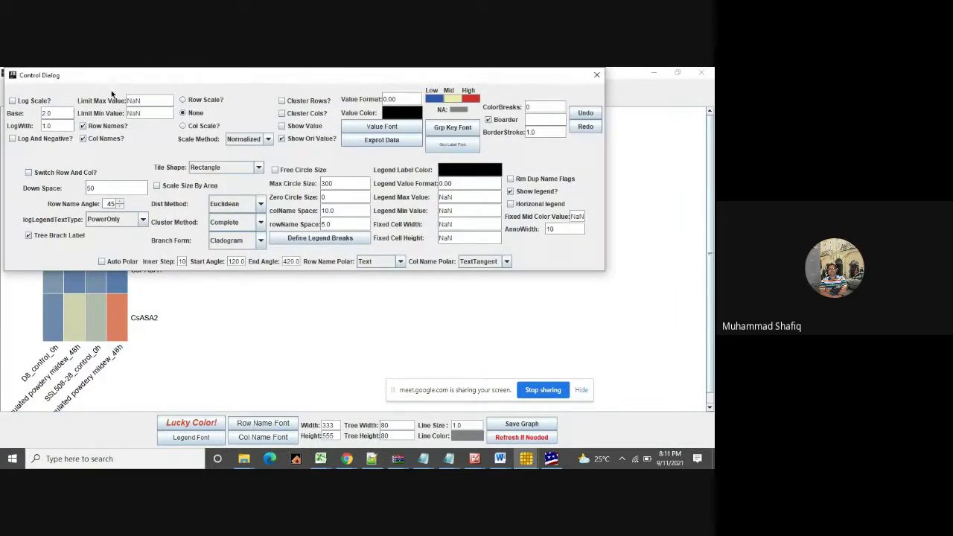
{"action": "left_click_drag", "start_coordinate": [498, 83], "coordinate": [450, 121]}
{"action": "left_click", "coordinate": [541, 129]}
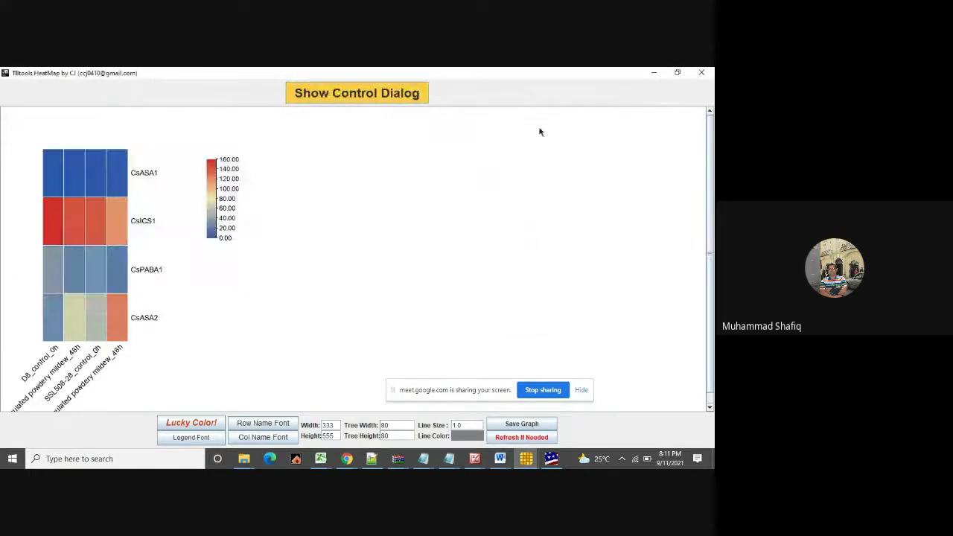
{"action": "left_click", "coordinate": [654, 73]}
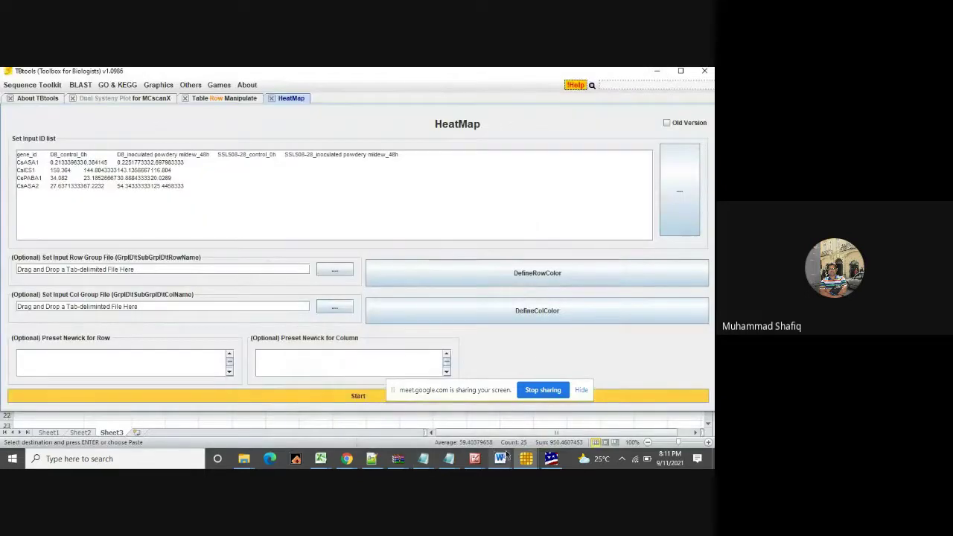
Look at the workbook NAd2 gene expression under astringency in Excel, and return to Book1.
{"action": "left_click", "coordinate": [320, 458]}
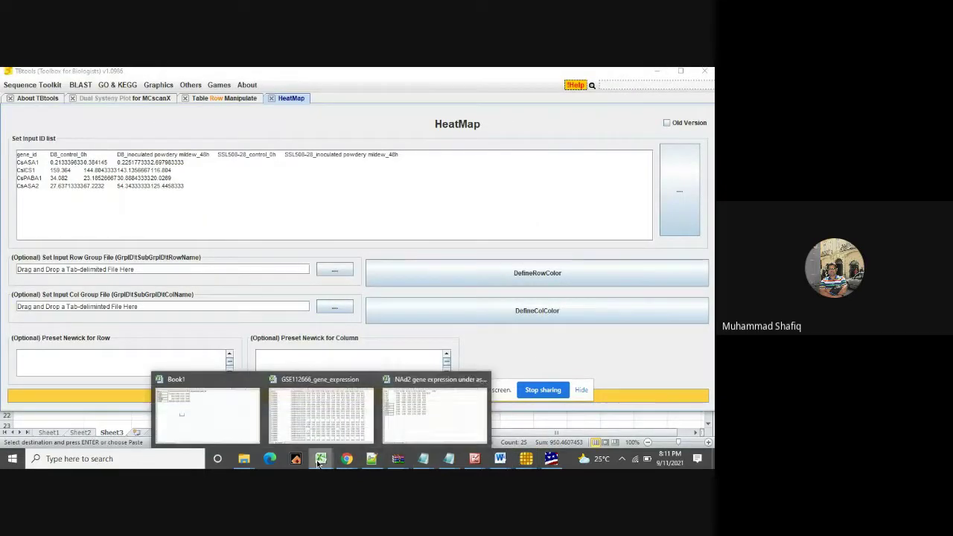
{"action": "left_click", "coordinate": [427, 409]}
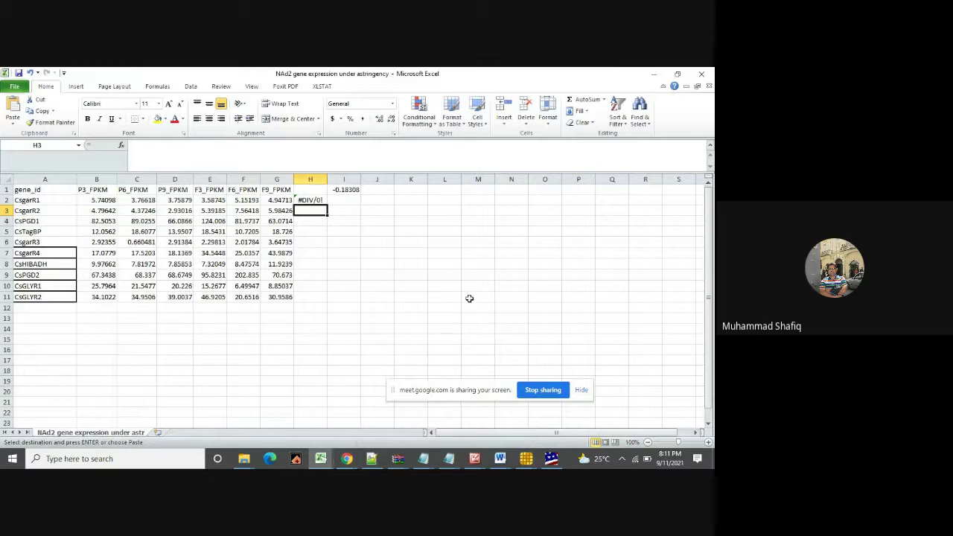
{"action": "left_click", "coordinate": [653, 73]}
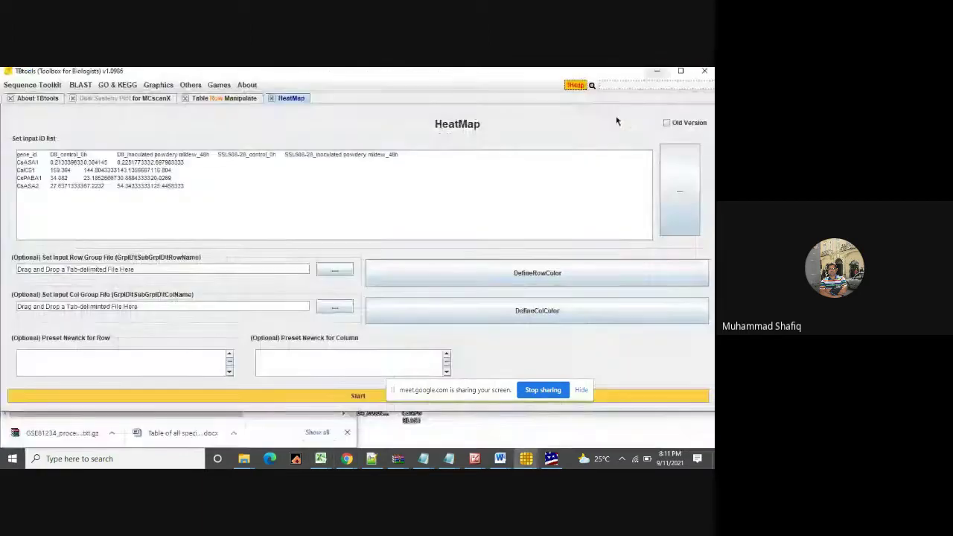
{"action": "left_click", "coordinate": [320, 457]}
{"action": "left_click", "coordinate": [225, 433]}
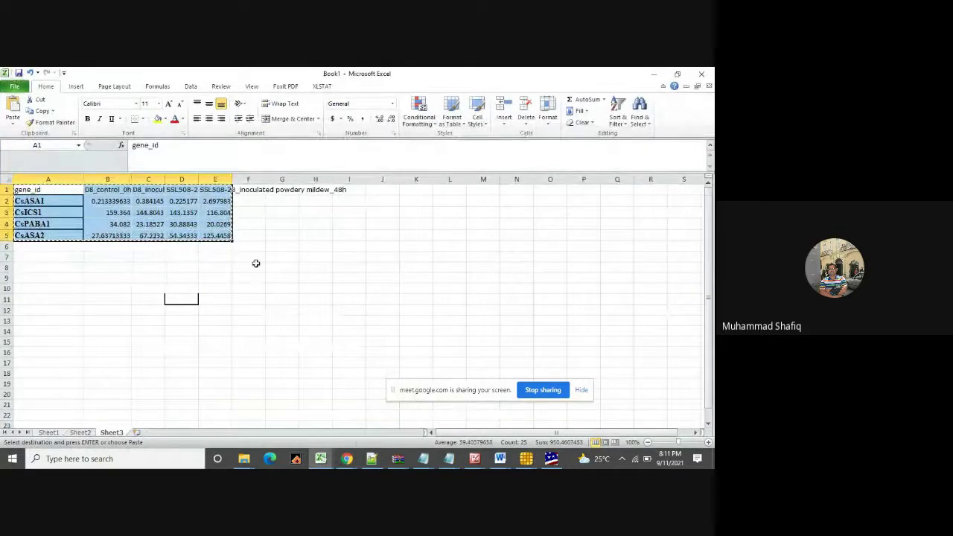
{"action": "double_click", "coordinate": [251, 189]}
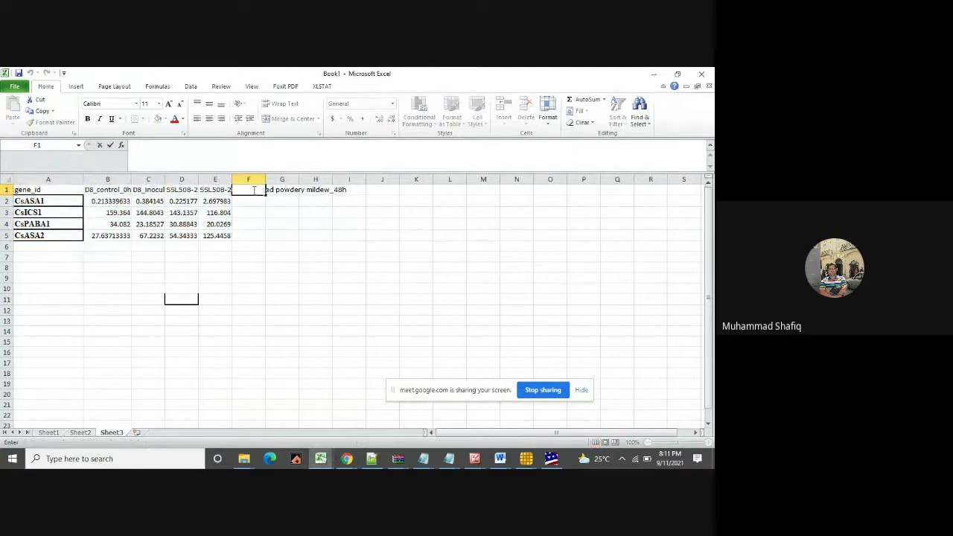
{"action": "left_click", "coordinate": [148, 189]}
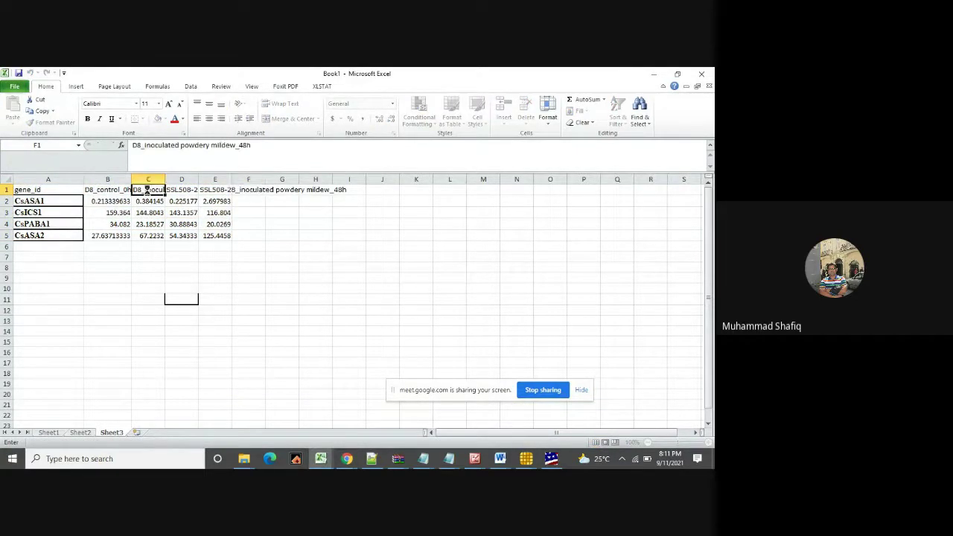
{"action": "right_click", "coordinate": [148, 191]}
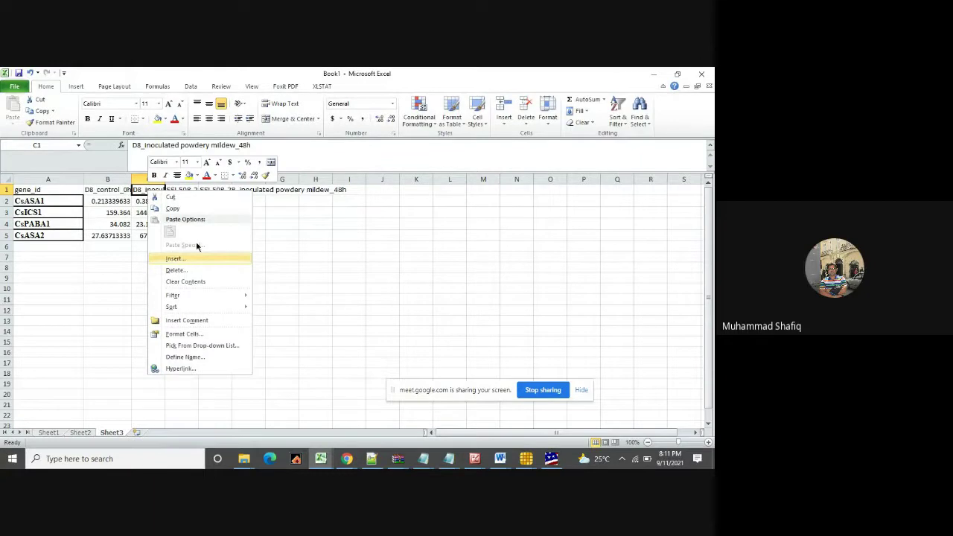
Insert an entire column before the SSL508-28_control_0h column in Sheet3 and head it Log in D1.
{"action": "left_click", "coordinate": [178, 190]}
{"action": "right_click", "coordinate": [178, 191]}
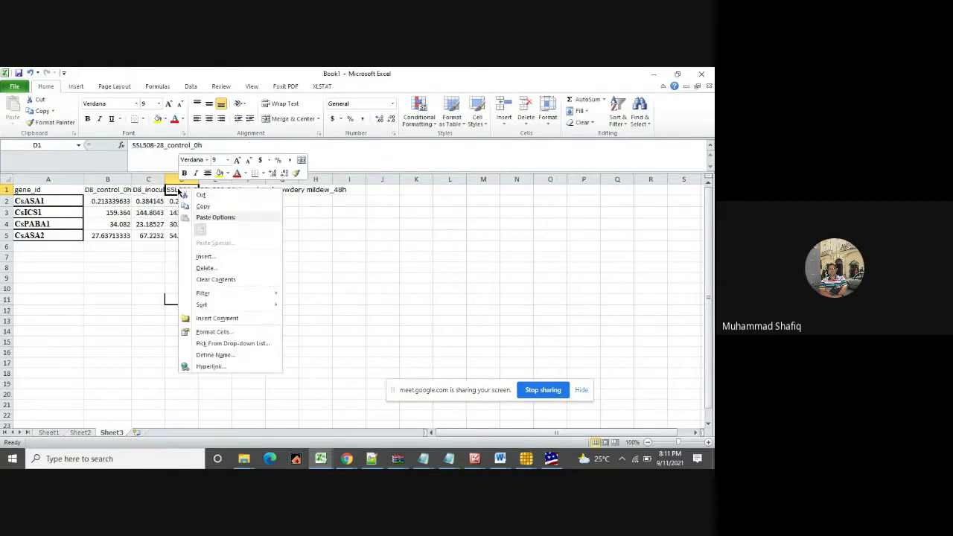
{"action": "left_click", "coordinate": [204, 256]}
{"action": "left_click", "coordinate": [187, 267]}
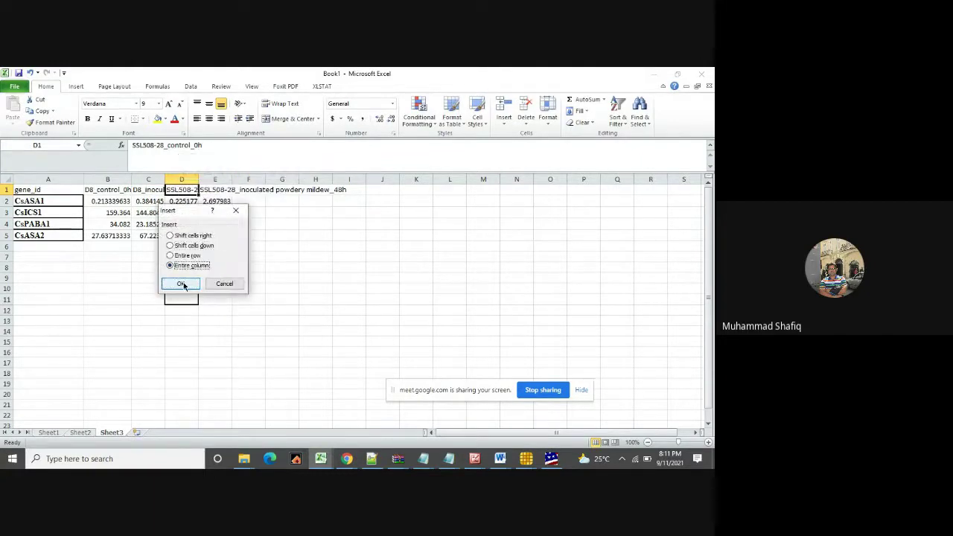
{"action": "left_click", "coordinate": [181, 284]}
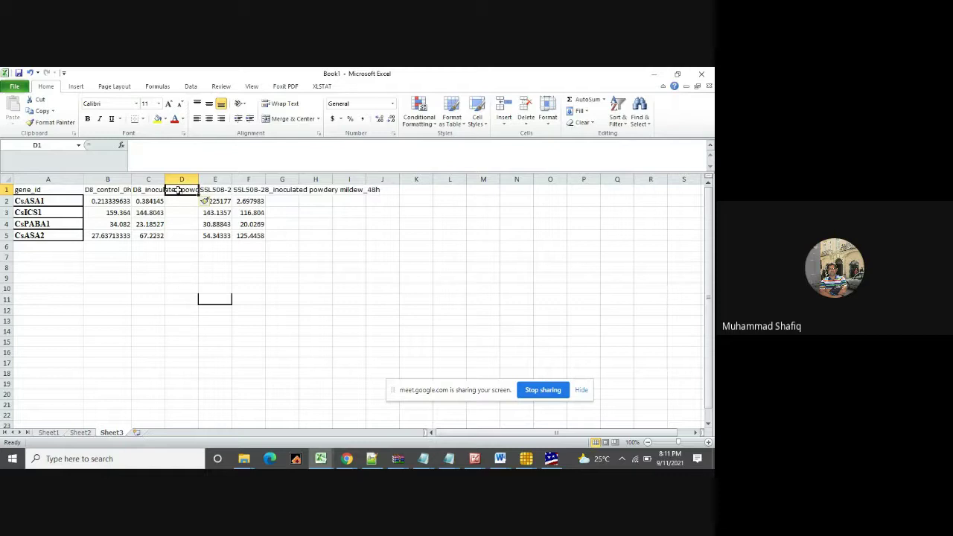
{"action": "type", "text": "Lo"}
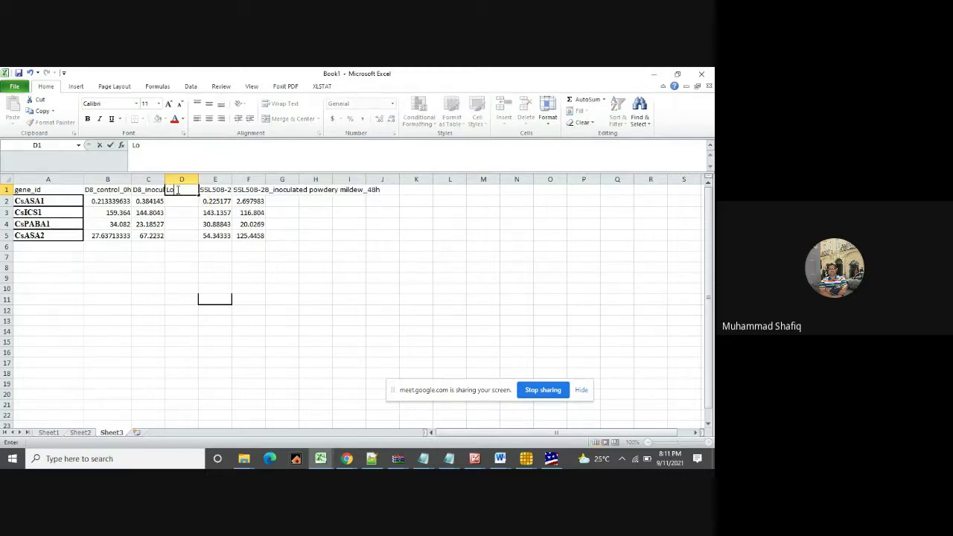
{"action": "type", "text": "g"}
{"action": "key", "text": "Return"}
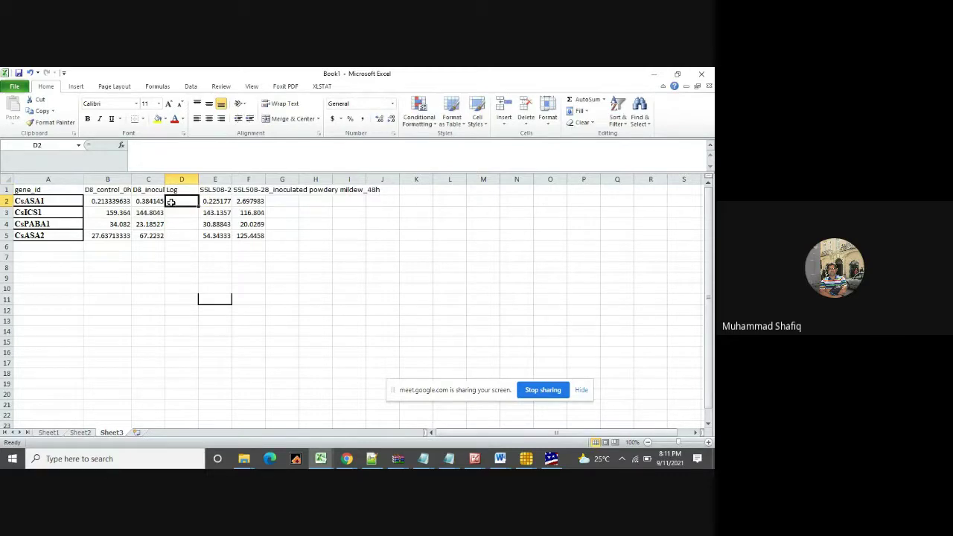
Enter the formula =LOG(C2/B2) in D2 for the inoculated-to-control ratio of CsASA1.
{"action": "type", "text": "="}
{"action": "key", "text": "BackSpace"}
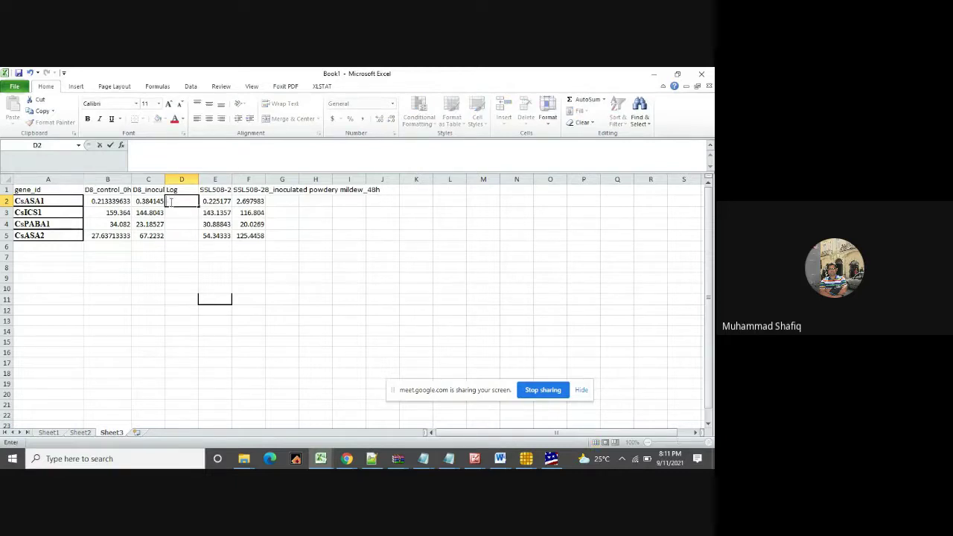
{"action": "type", "text": "=log"}
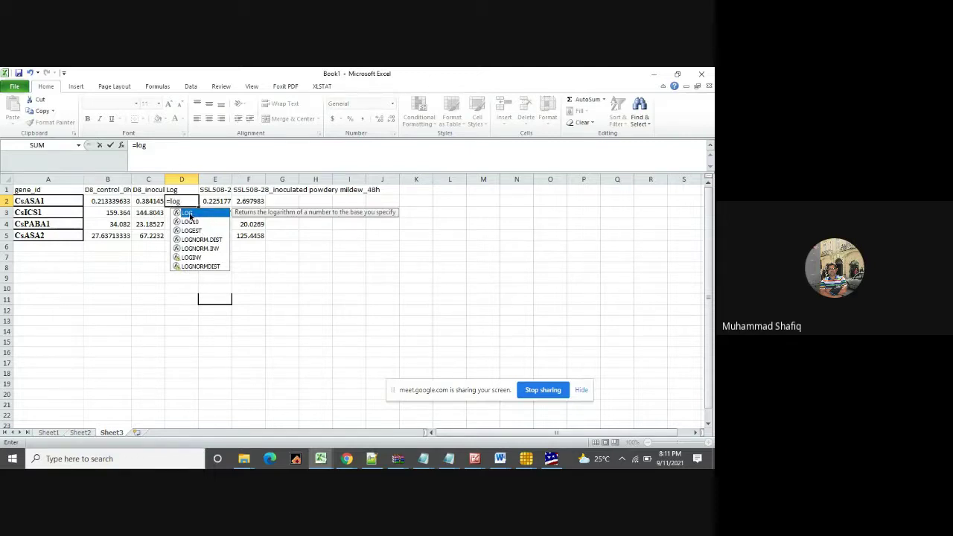
{"action": "double_click", "coordinate": [189, 215]}
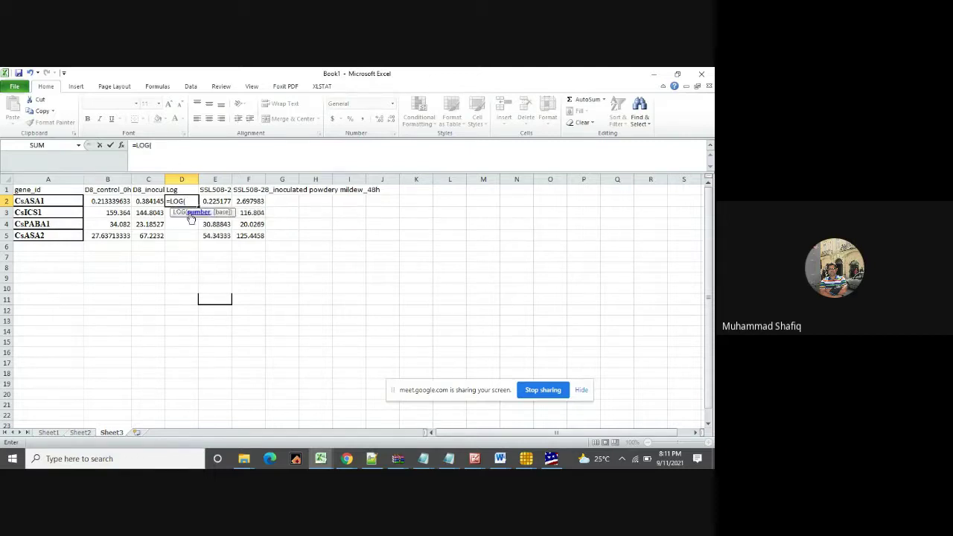
{"action": "left_click", "coordinate": [151, 202]}
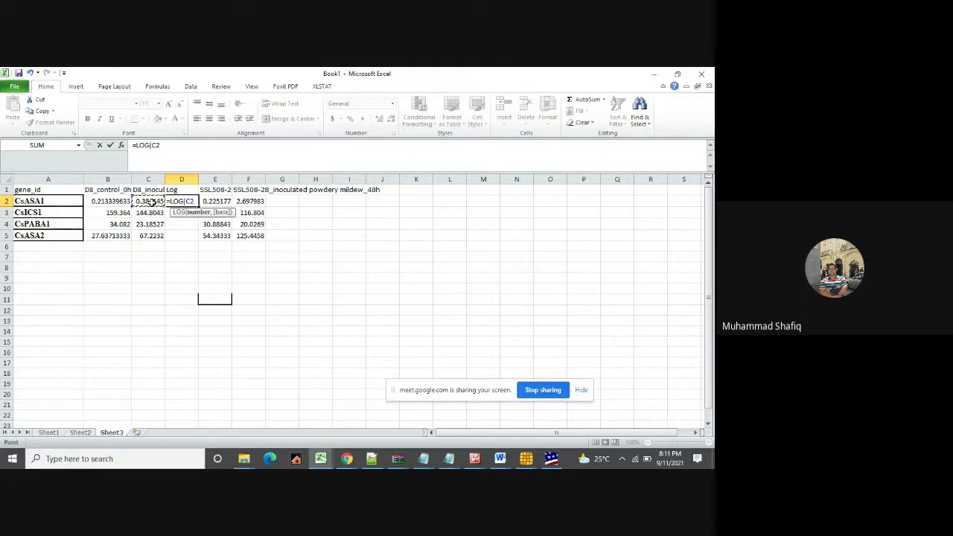
{"action": "type", "text": "/"}
{"action": "left_click", "coordinate": [111, 203]}
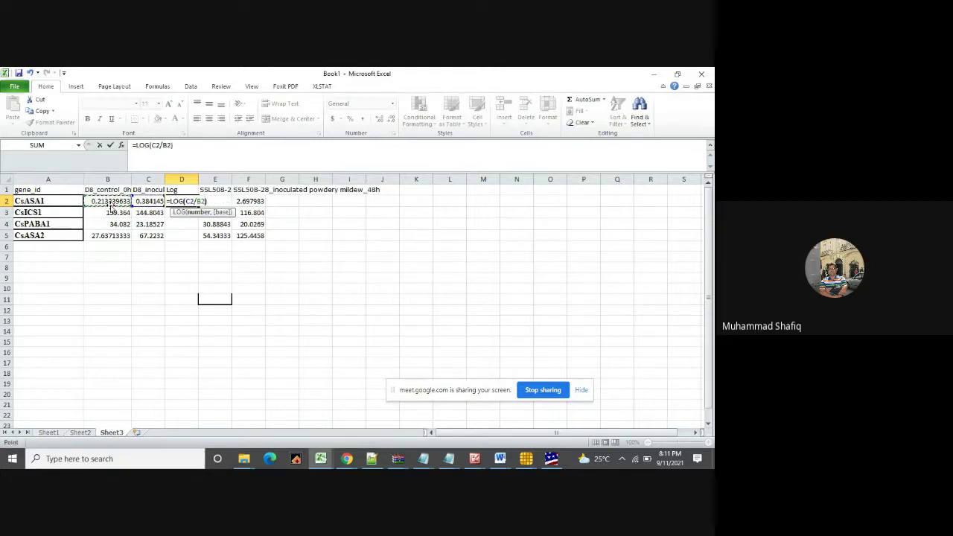
{"action": "key", "text": "Return"}
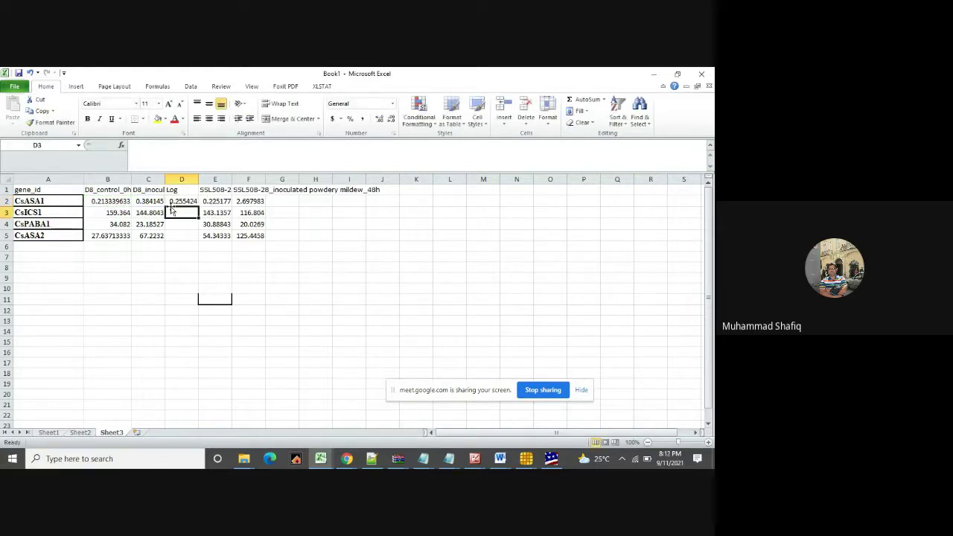
Fill the D2 log formula down to D5 and check the copied formulas in D3:D5.
{"action": "left_click", "coordinate": [186, 203]}
{"action": "left_click_drag", "start_coordinate": [198, 207], "coordinate": [198, 239]}
{"action": "left_click", "coordinate": [158, 268]}
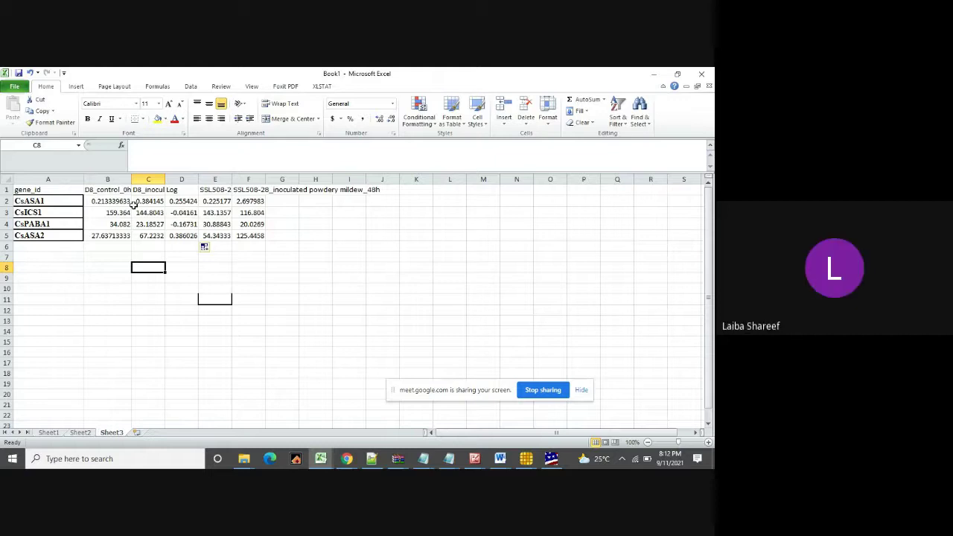
{"action": "left_click", "coordinate": [184, 214]}
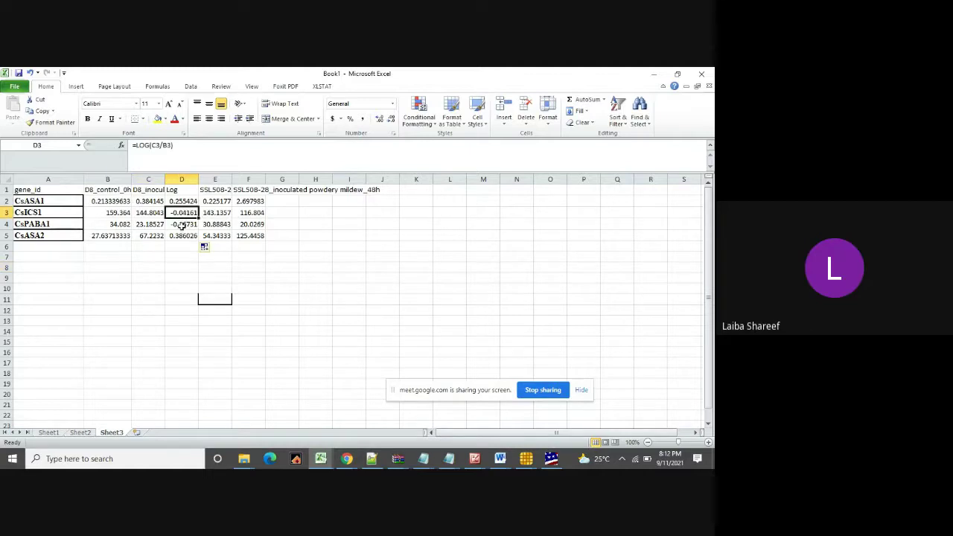
{"action": "left_click", "coordinate": [182, 226]}
{"action": "left_click", "coordinate": [181, 237]}
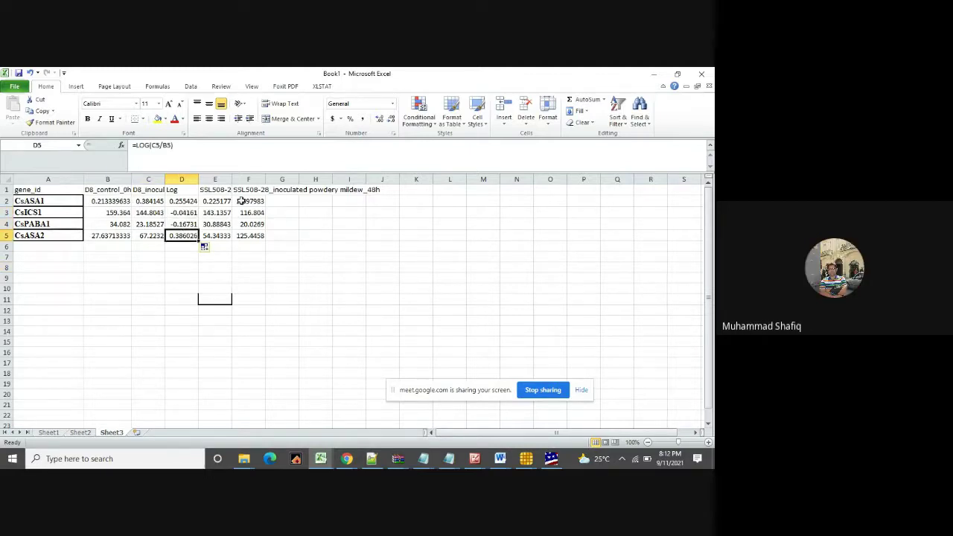
Enter the formula =LOG(F2/E2) in G2 for the SSL508-28 inoculated-to-control ratio of CsASA1.
{"action": "left_click", "coordinate": [278, 199]}
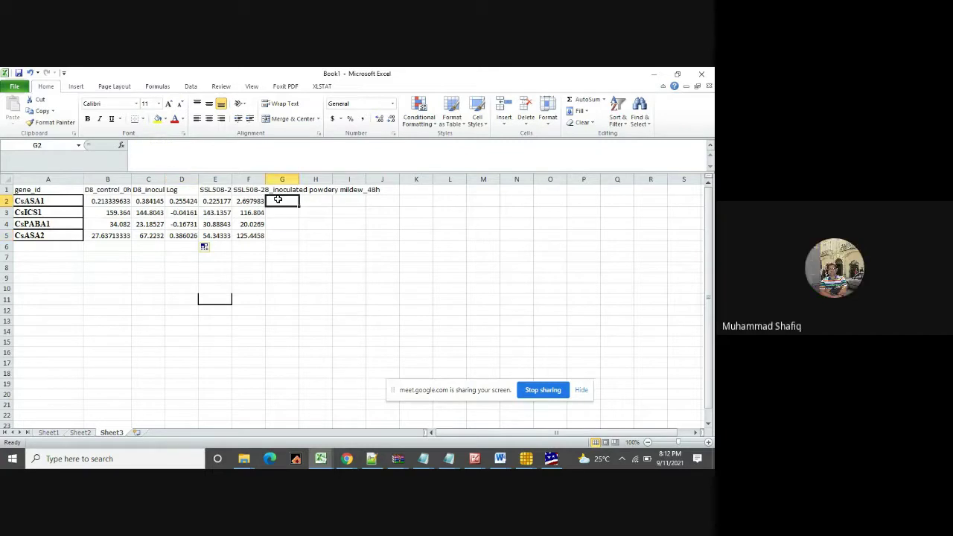
{"action": "type", "text": "="}
{"action": "type", "text": "log"}
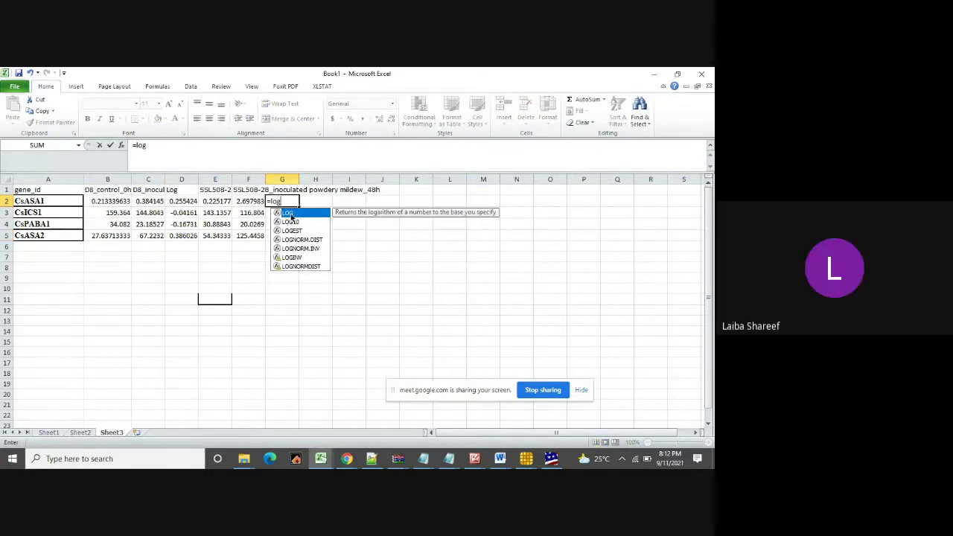
{"action": "double_click", "coordinate": [287, 213]}
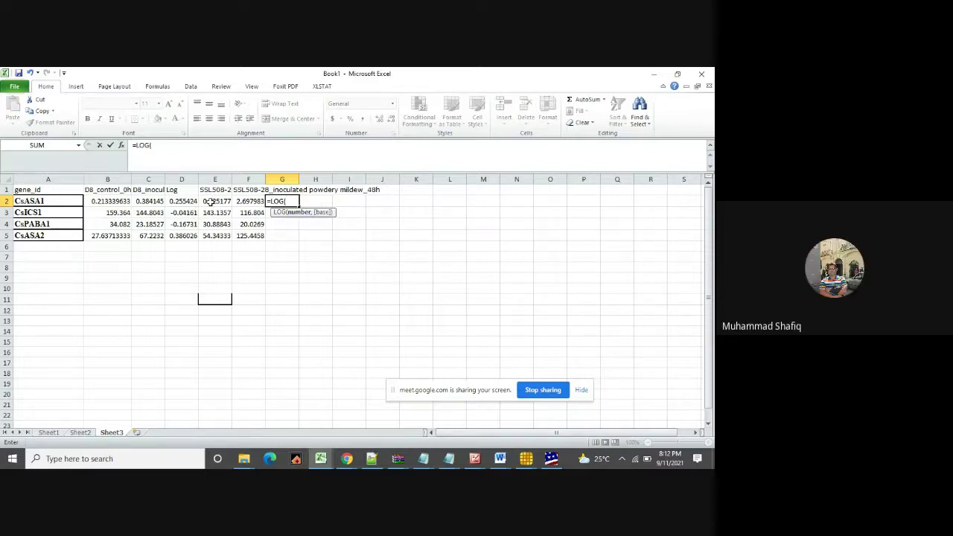
{"action": "left_click", "coordinate": [250, 202]}
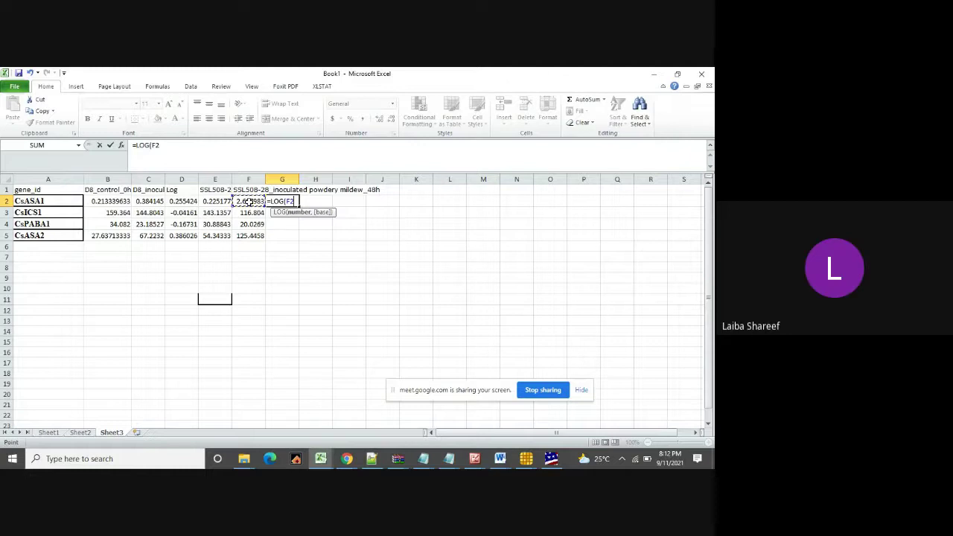
{"action": "type", "text": "/"}
{"action": "left_click", "coordinate": [215, 202]}
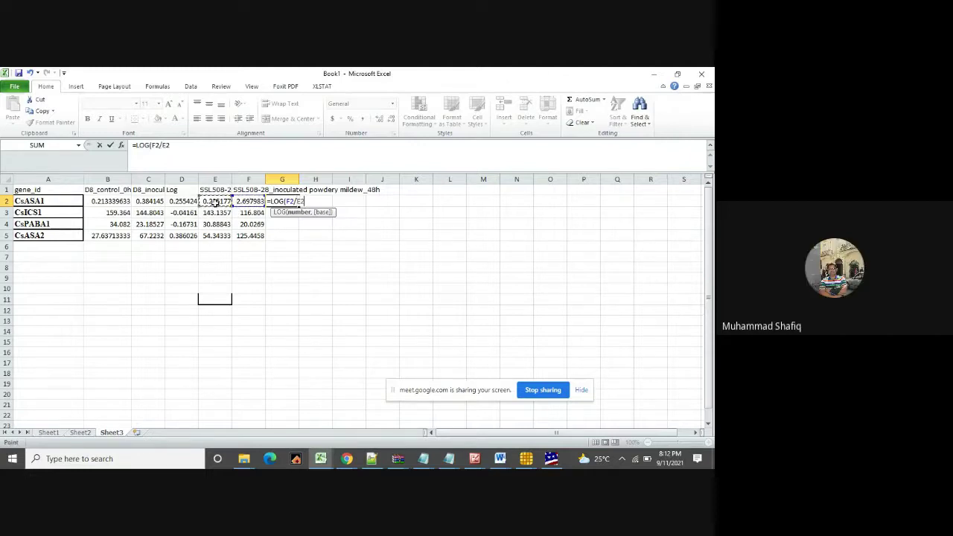
{"action": "type", "text": ")"}
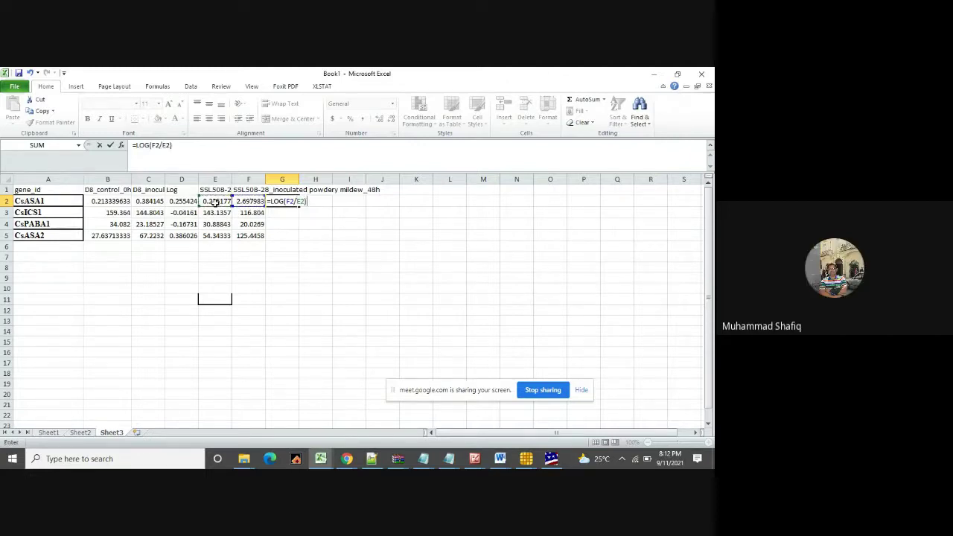
{"action": "key", "text": "Return"}
Fill the G2 log formula down to G5 and check the formulas in G2 and G5.
{"action": "left_click", "coordinate": [290, 202]}
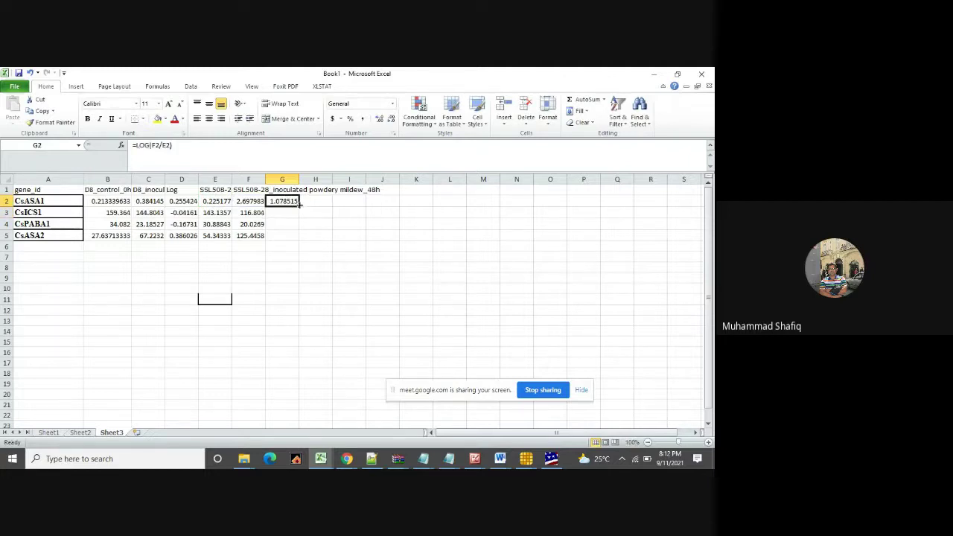
{"action": "left_click_drag", "start_coordinate": [298, 206], "coordinate": [295, 237]}
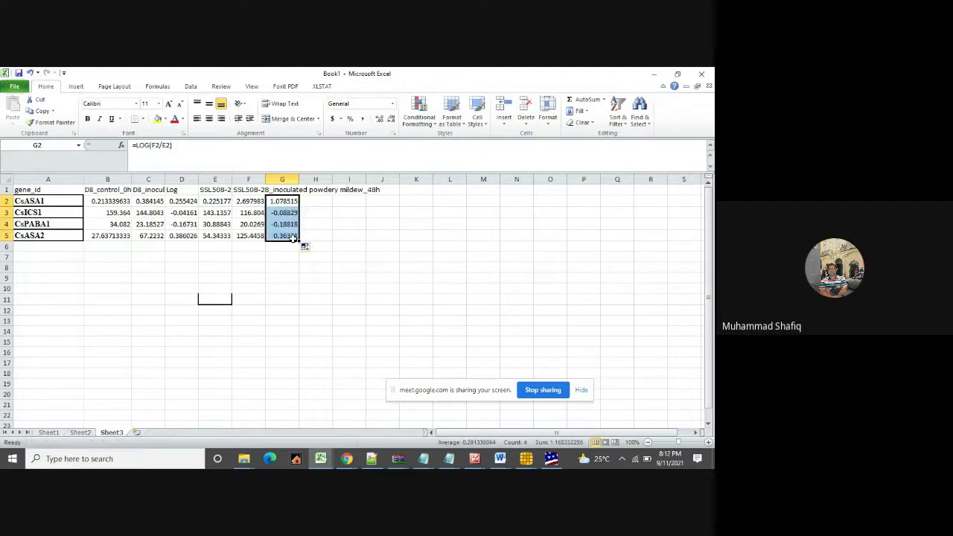
{"action": "left_click", "coordinate": [275, 202]}
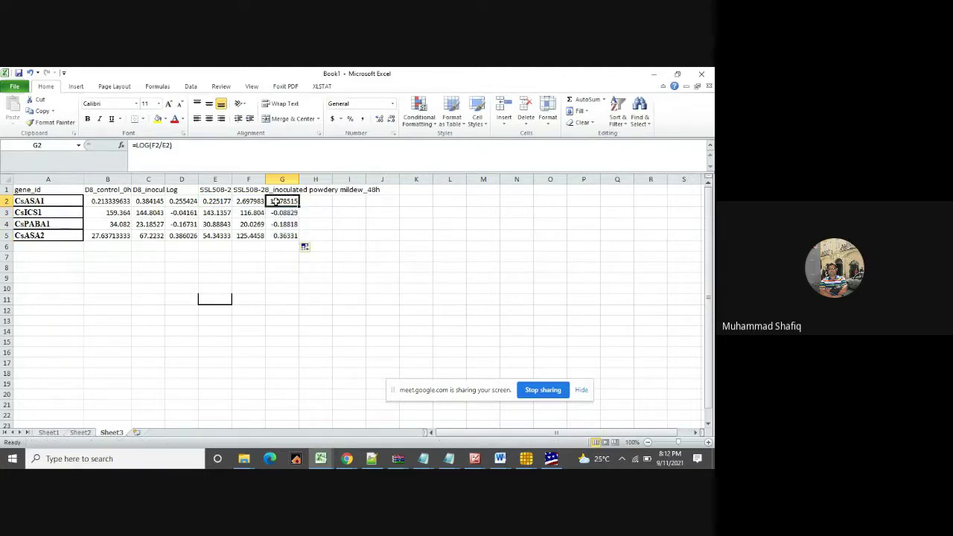
{"action": "left_click", "coordinate": [281, 239]}
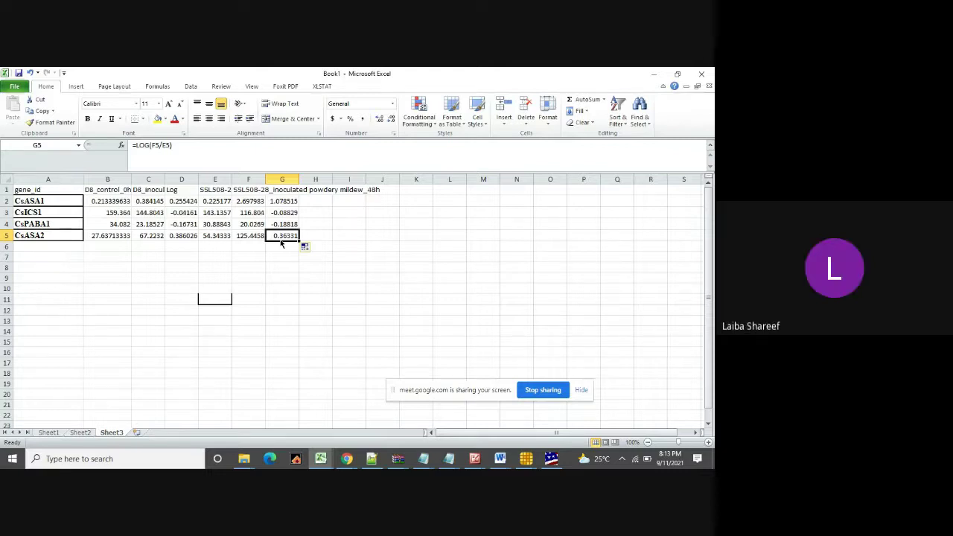
{"action": "left_click", "coordinate": [276, 289]}
{"action": "left_click", "coordinate": [203, 297]}
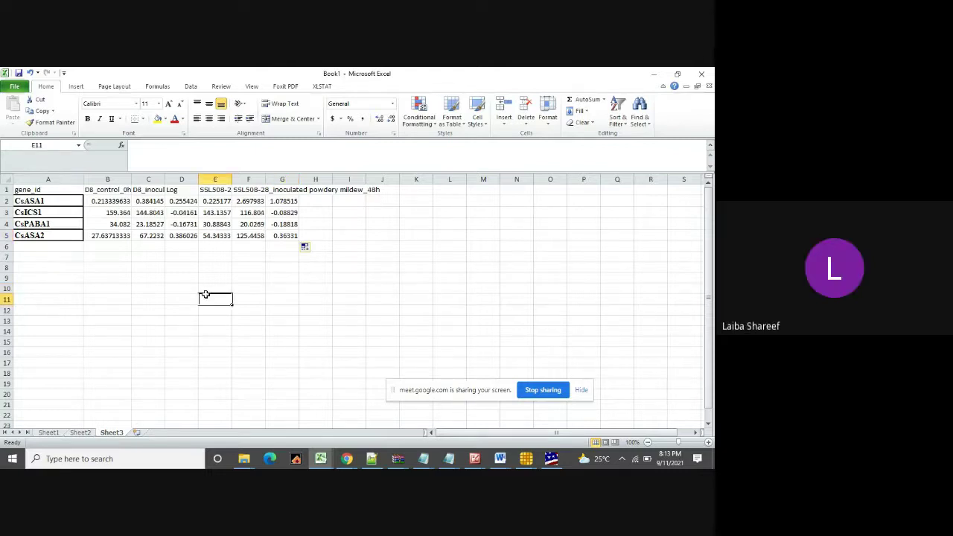
{"action": "left_click", "coordinate": [303, 319]}
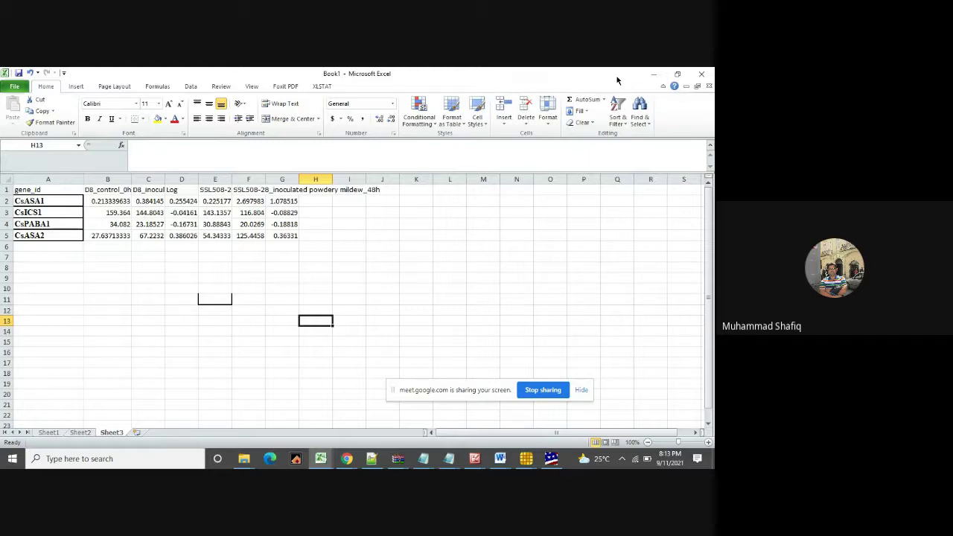
Switch to the TBtools heat map and open its control dialog, keeping the plot visible beside it.
{"action": "left_click", "coordinate": [655, 74]}
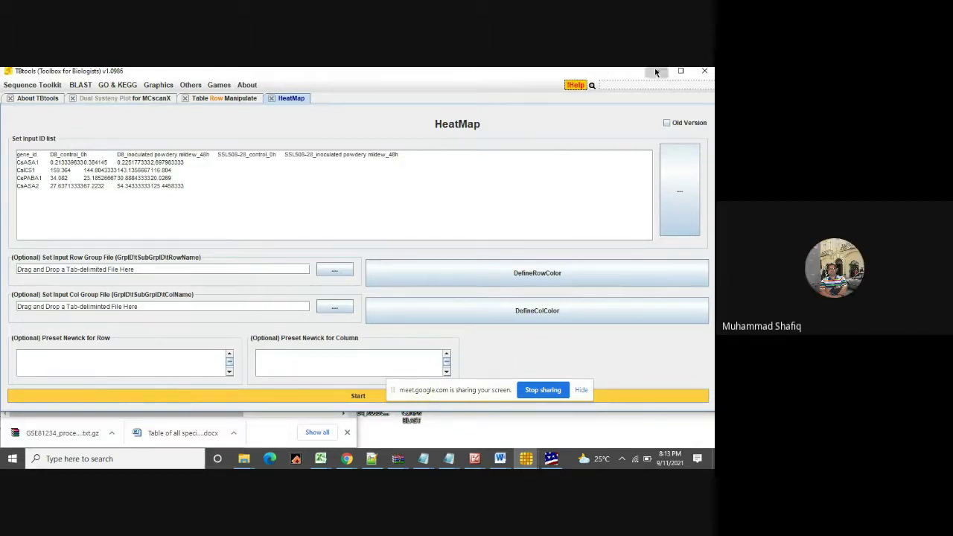
{"action": "key", "text": "alt+Tab"}
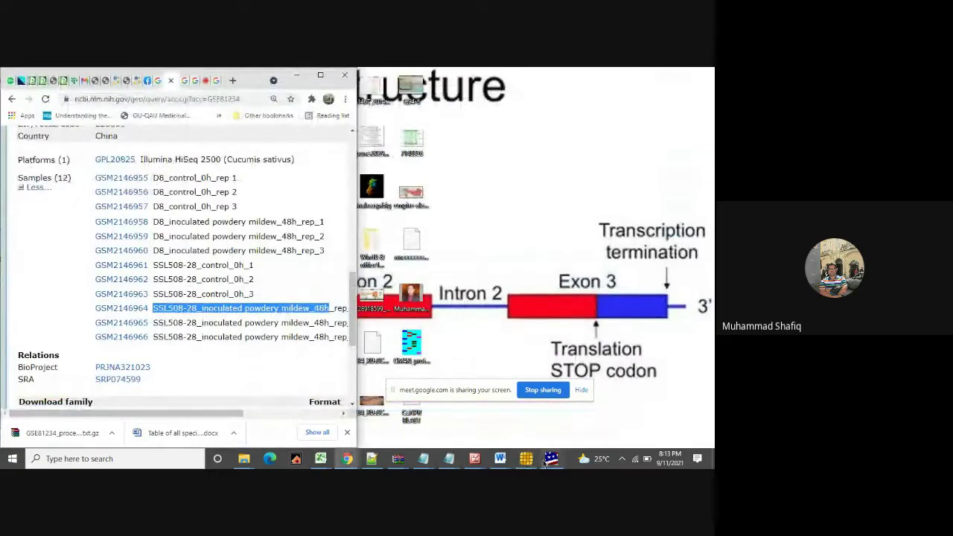
{"action": "mouse_move", "coordinate": [525, 458]}
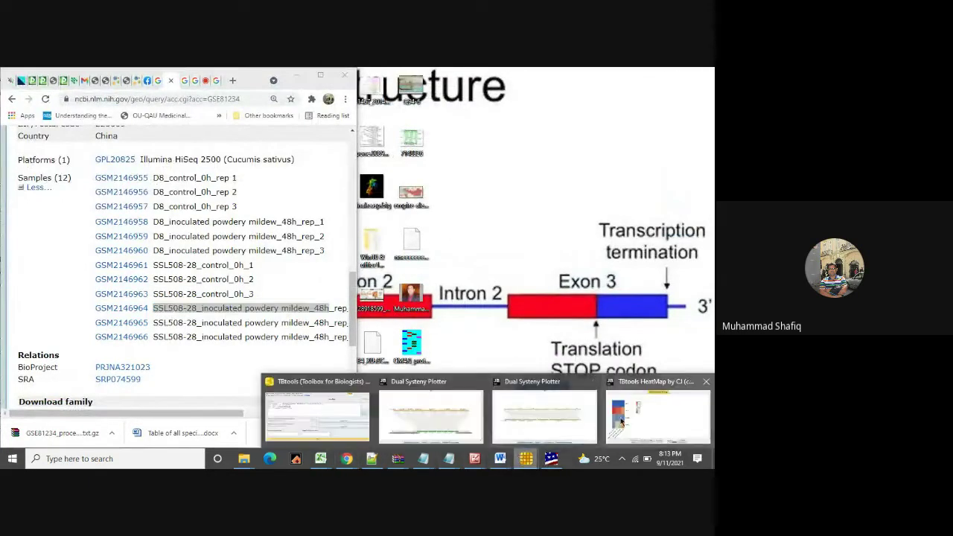
{"action": "left_click", "coordinate": [620, 421]}
{"action": "left_click", "coordinate": [336, 100]}
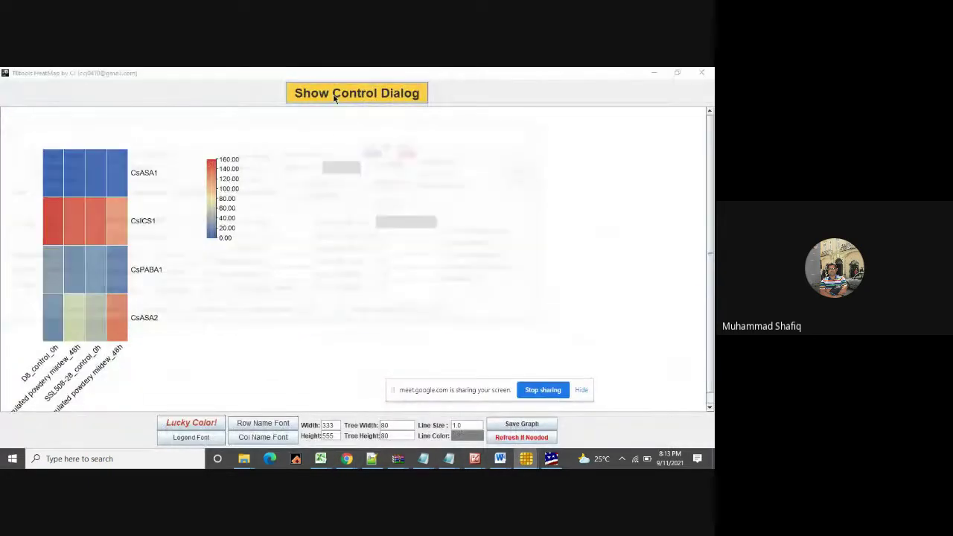
{"action": "left_click_drag", "start_coordinate": [288, 125], "coordinate": [467, 71]}
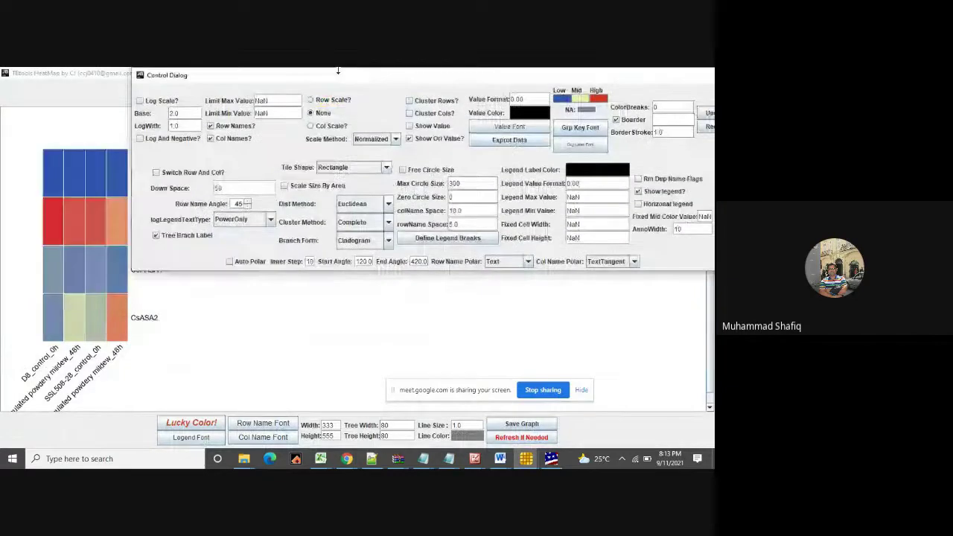
Set the heat map to log scale with row scaling, and cluster both its rows and columns.
{"action": "left_click", "coordinate": [140, 101]}
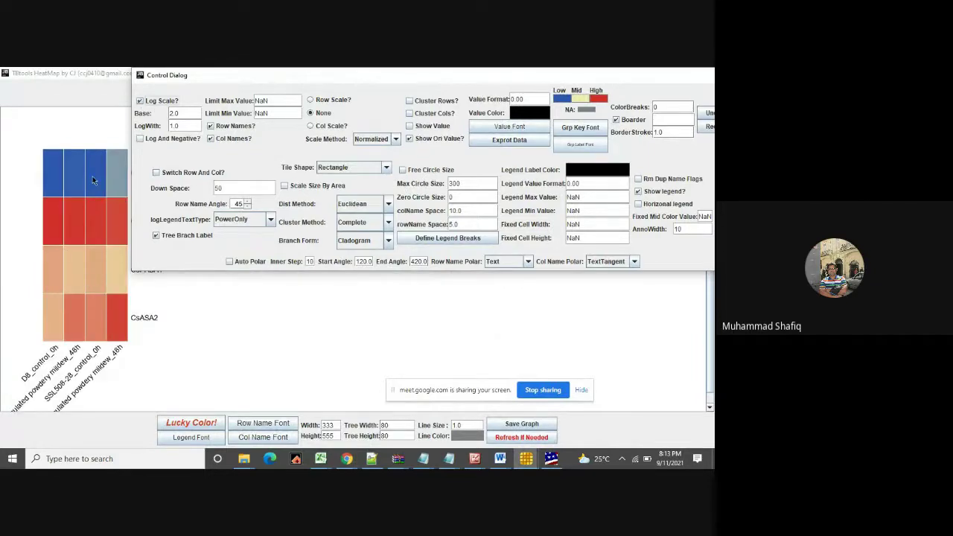
{"action": "left_click_drag", "start_coordinate": [214, 79], "coordinate": [416, 143]}
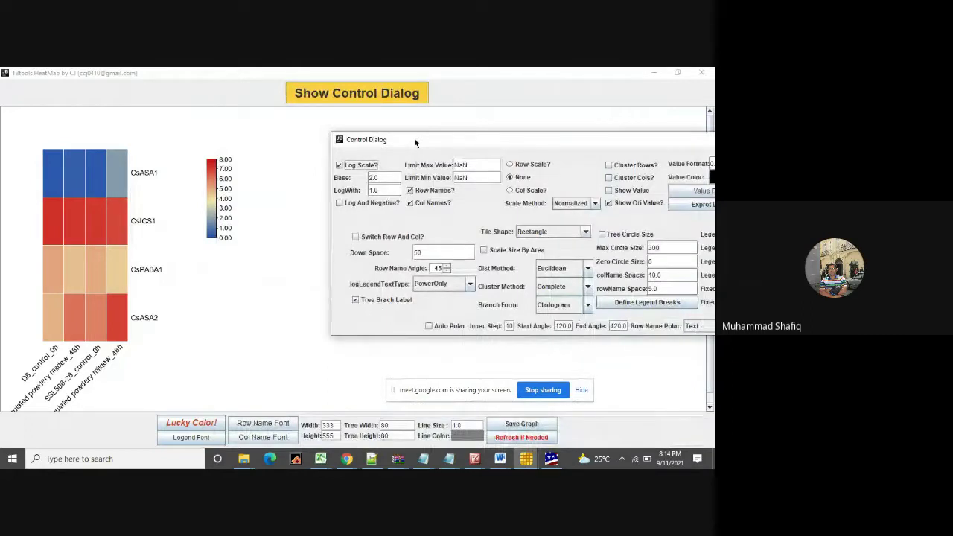
{"action": "left_click", "coordinate": [510, 164]}
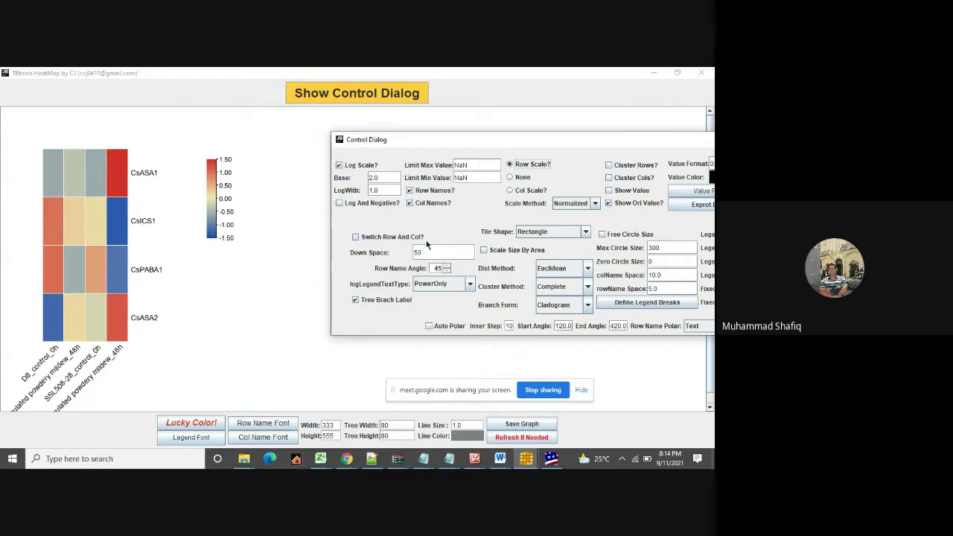
{"action": "left_click", "coordinate": [608, 165]}
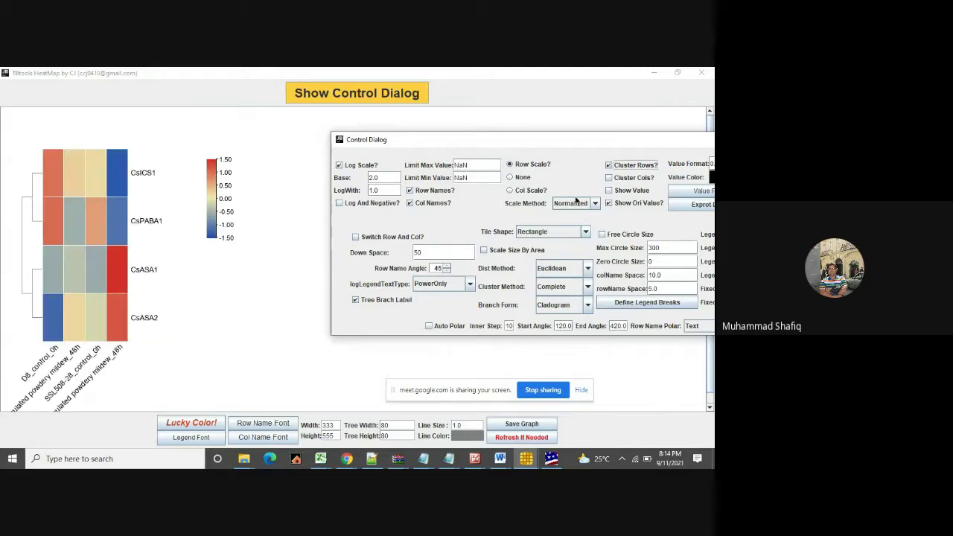
{"action": "left_click", "coordinate": [609, 178]}
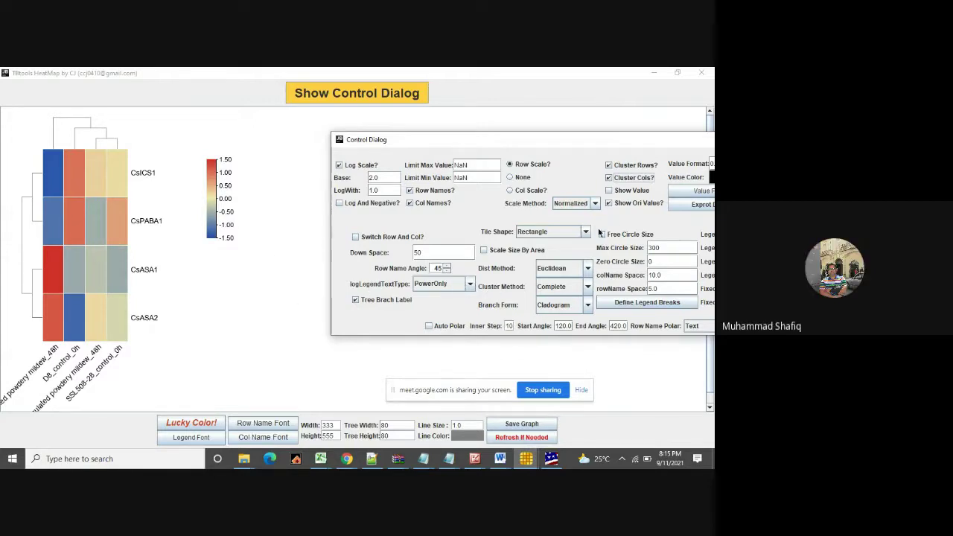
Try scaling the heat map's rectangular tiles by area.
{"action": "left_click", "coordinate": [586, 232]}
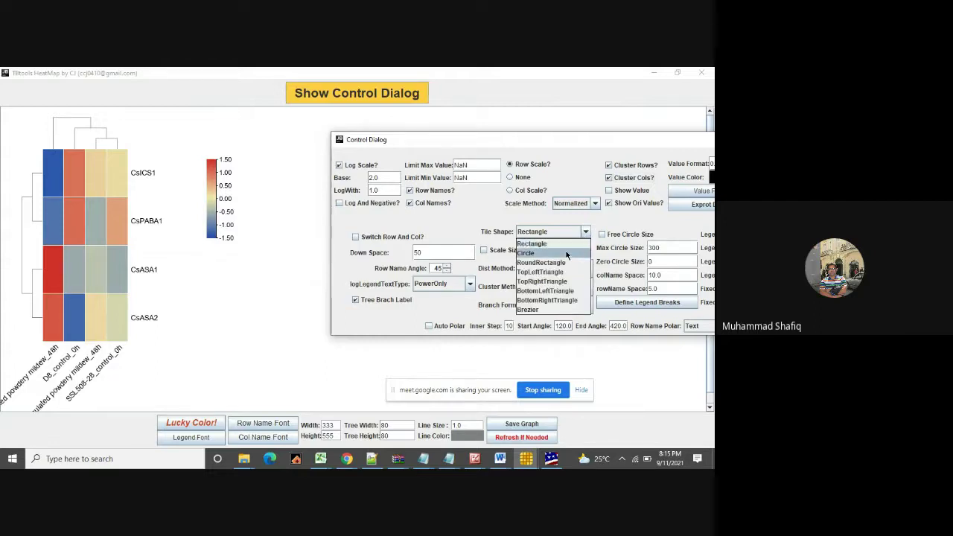
{"action": "left_click", "coordinate": [490, 230]}
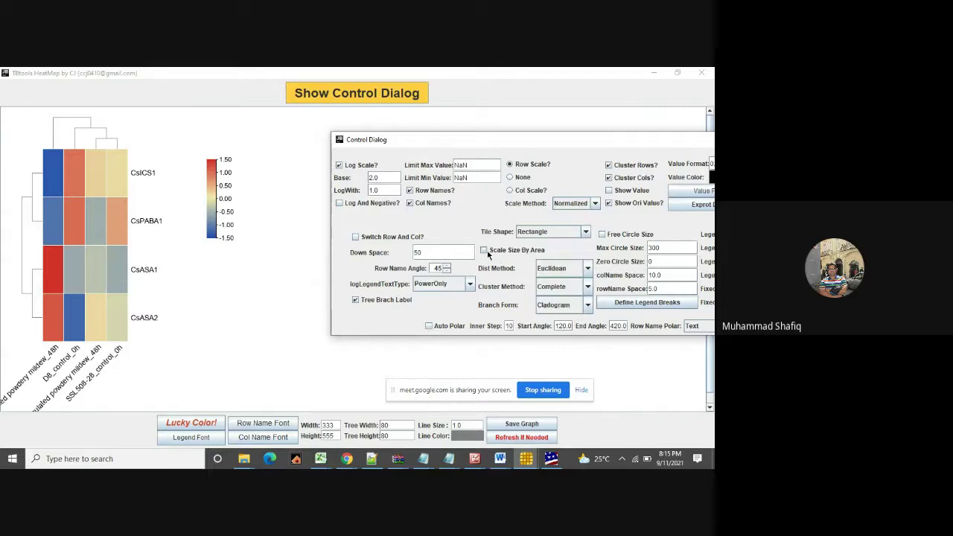
{"action": "left_click", "coordinate": [484, 250]}
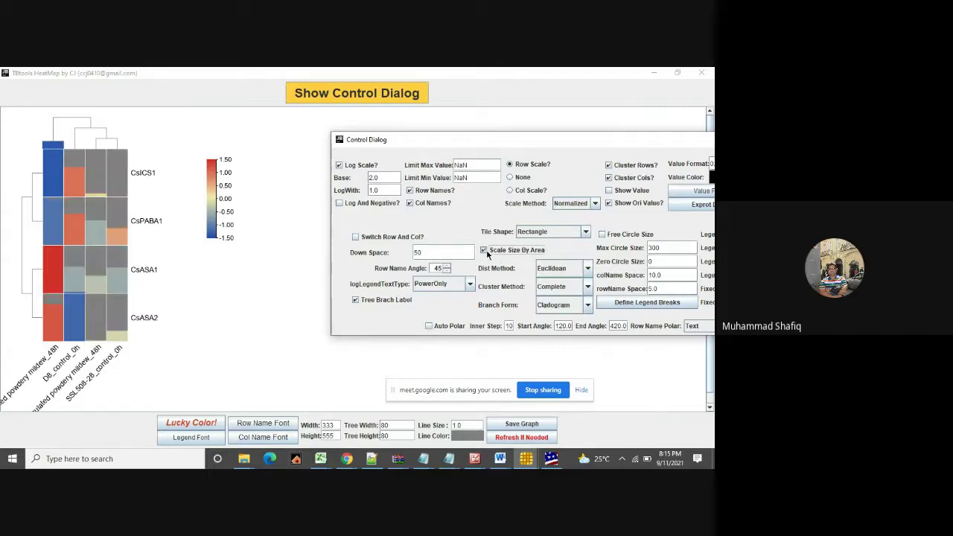
{"action": "left_click", "coordinate": [485, 251]}
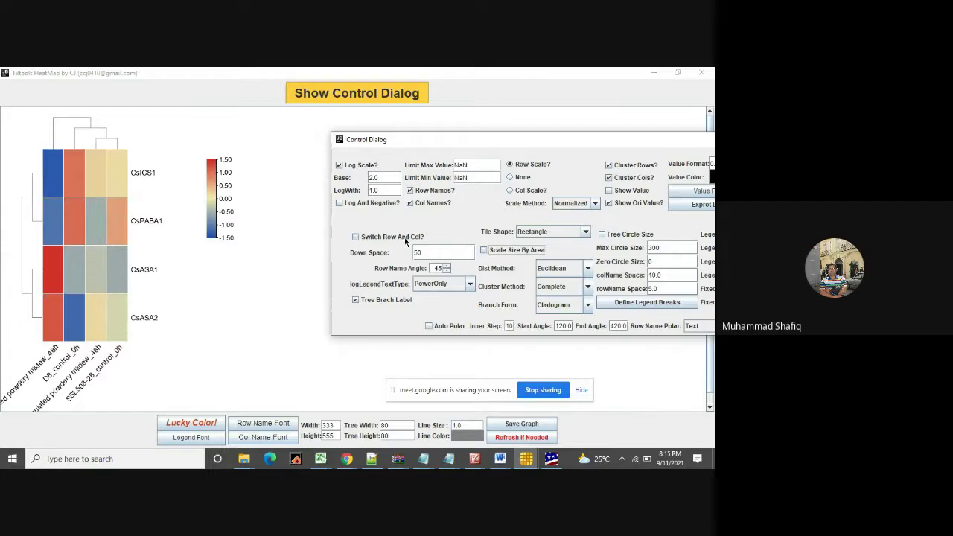
Change the heat map's tile shape to Circle and scale the circle sizes by area.
{"action": "left_click", "coordinate": [540, 232]}
{"action": "left_click", "coordinate": [528, 252]}
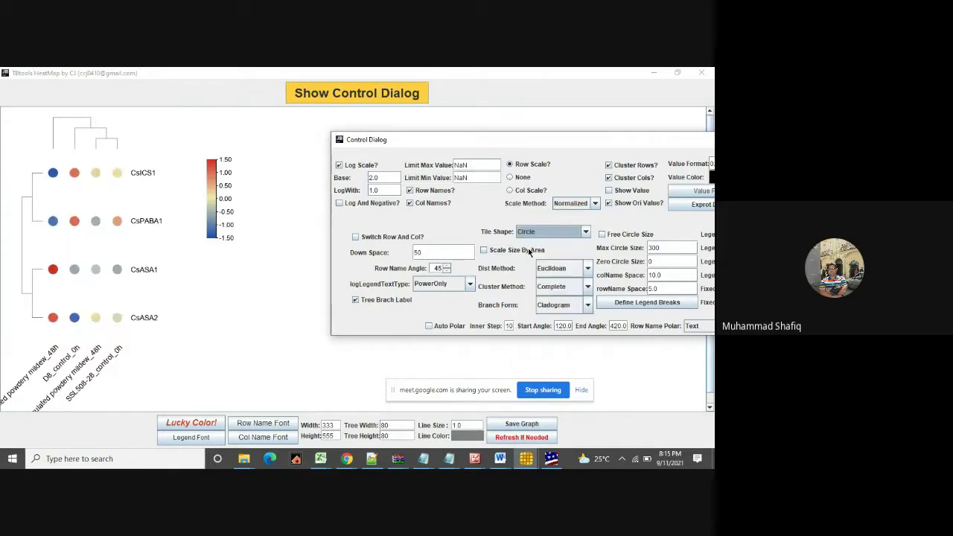
{"action": "left_click", "coordinate": [483, 252]}
{"action": "left_click", "coordinate": [294, 243]}
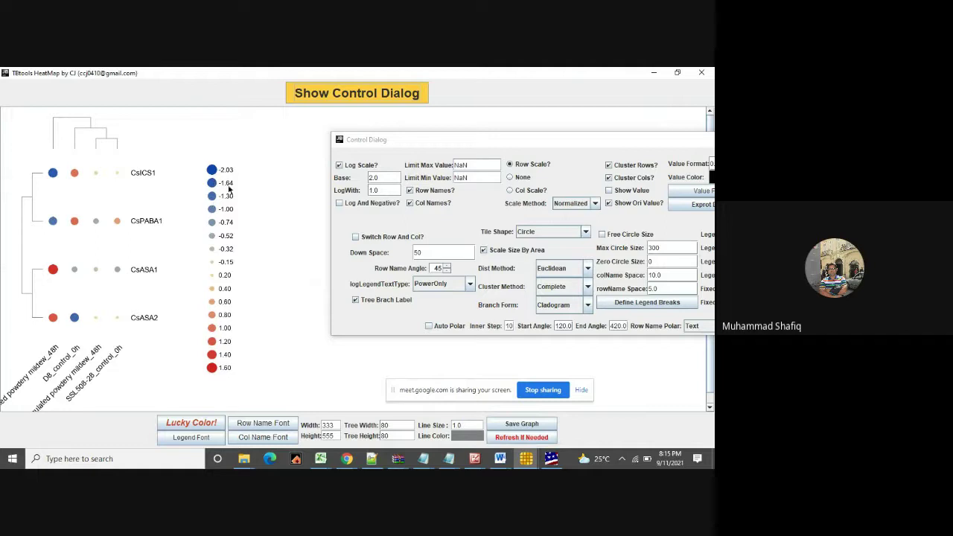
Turn off column clustering and look over the circle heat map down to its sample names.
{"action": "left_click", "coordinate": [608, 178]}
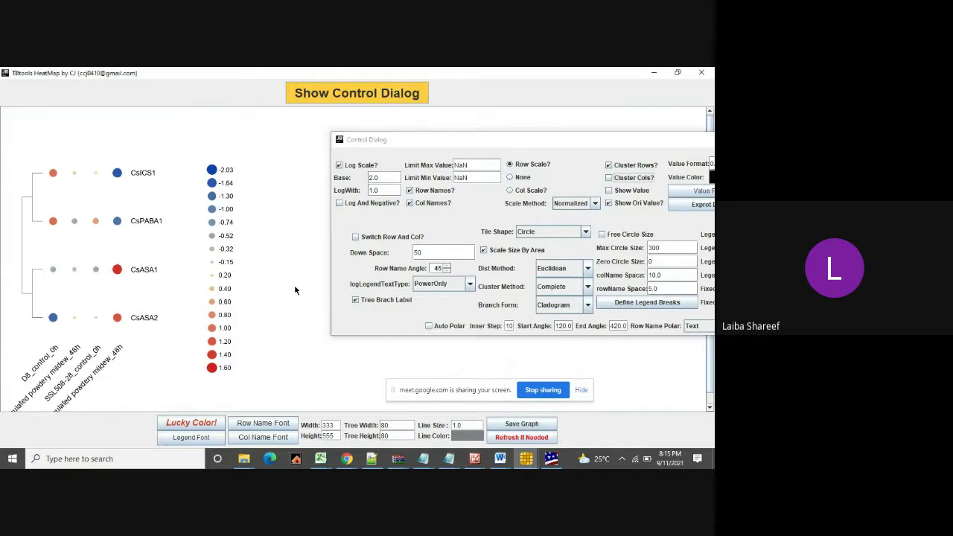
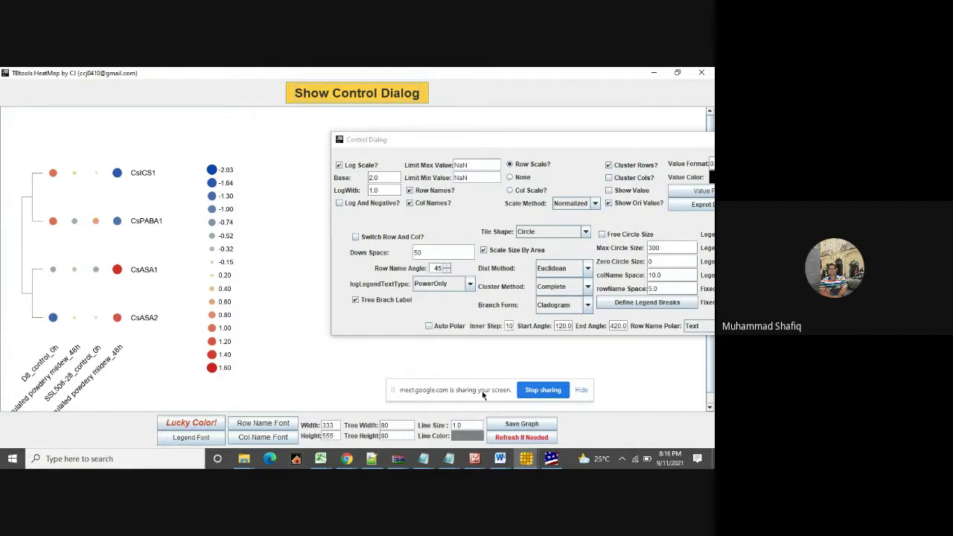
{"action": "left_click_drag", "start_coordinate": [607, 152], "coordinate": [647, 192]}
{"action": "left_click", "coordinate": [640, 182]}
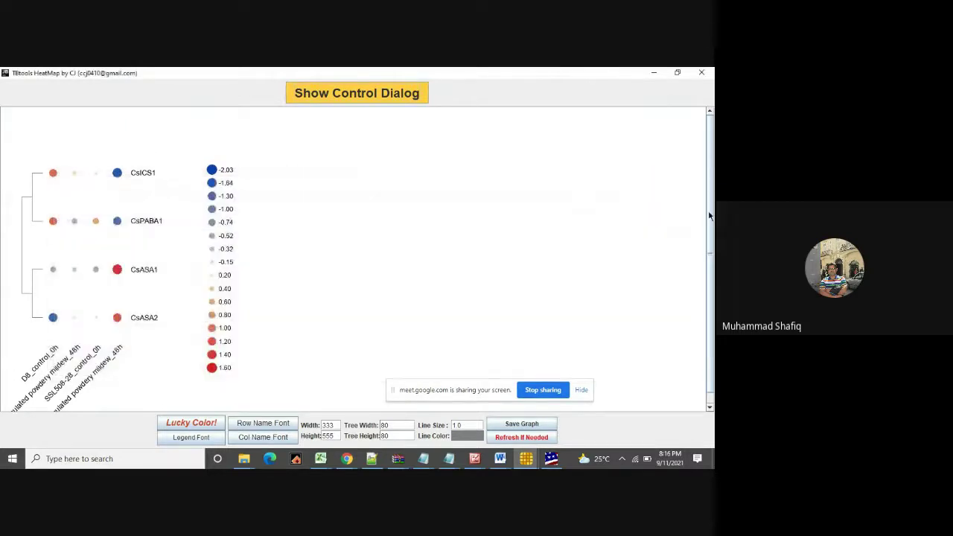
{"action": "left_click_drag", "start_coordinate": [709, 216], "coordinate": [707, 285]}
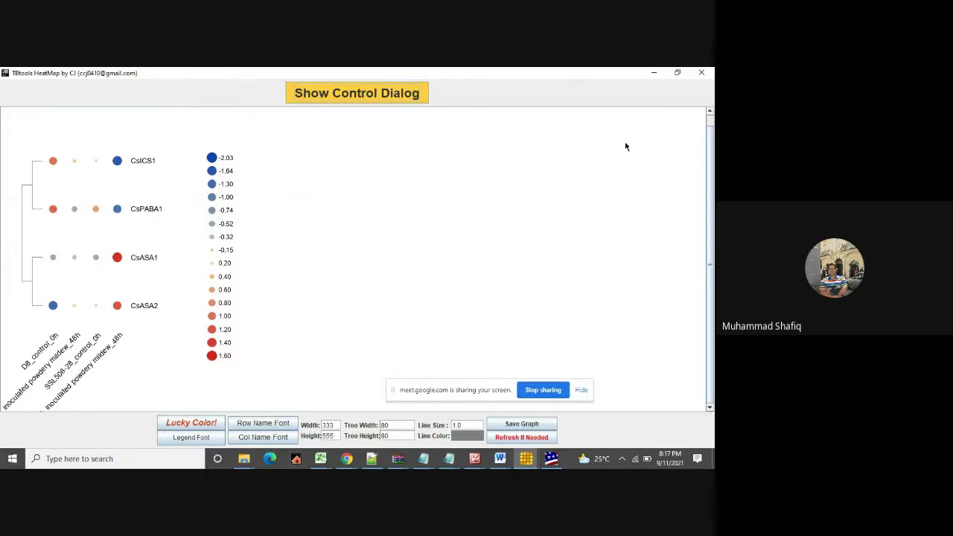
Leave the heat map, return to Book1 in Excel and open Sheet2.
{"action": "left_click", "coordinate": [652, 74]}
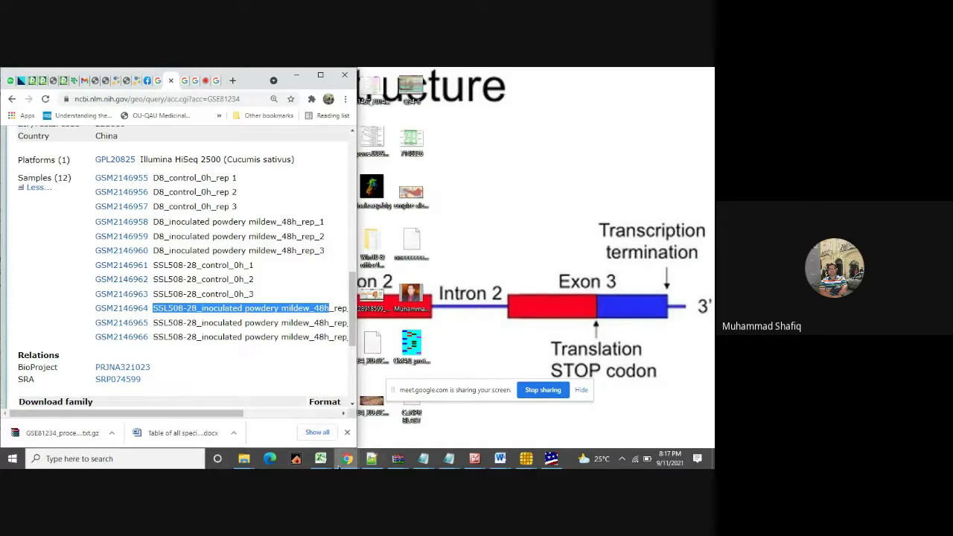
{"action": "left_click", "coordinate": [314, 466]}
{"action": "left_click", "coordinate": [207, 412]}
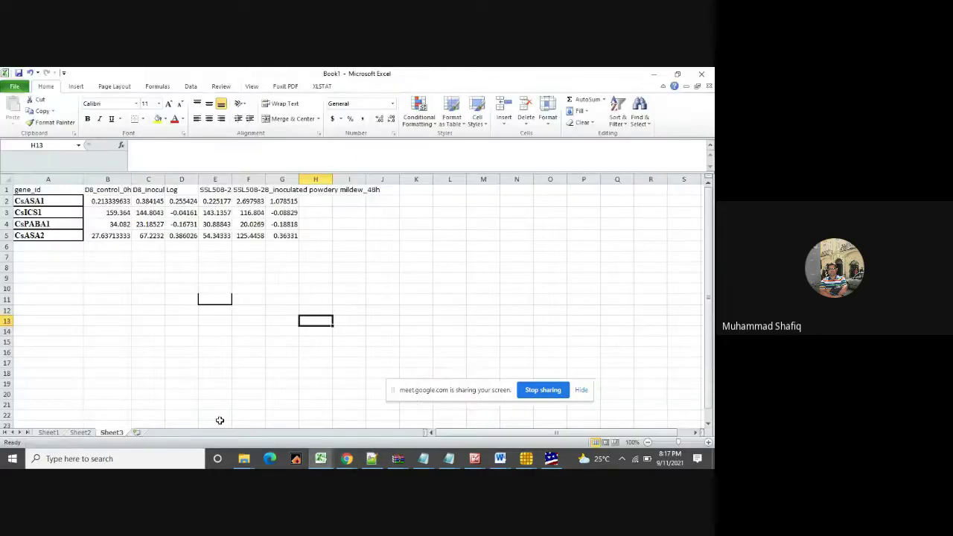
{"action": "left_click", "coordinate": [81, 432]}
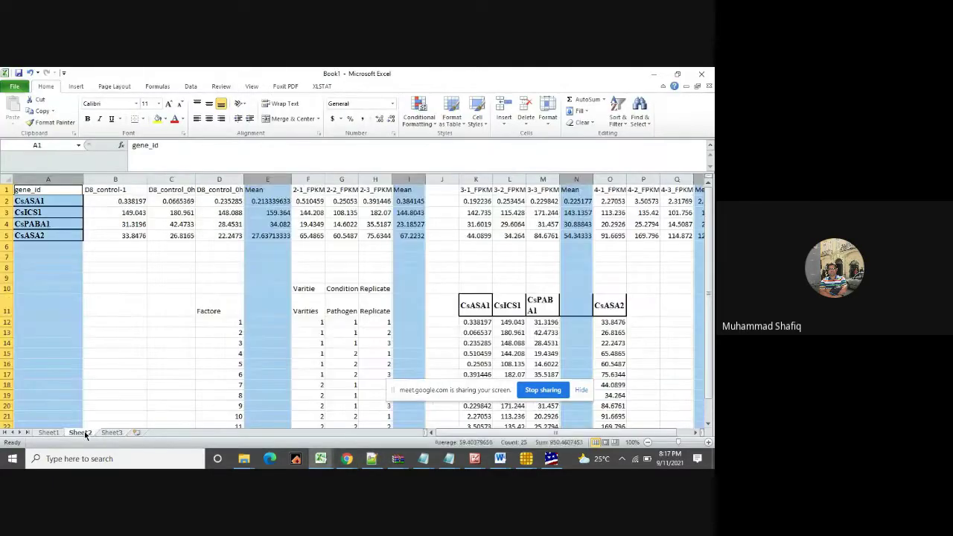
On Sheet3, widen the D8 control and inoculated columns and shorten the header in C1 to D8_inoculated_PM_48h.
{"action": "left_click", "coordinate": [110, 432]}
{"action": "left_click", "coordinate": [87, 433]}
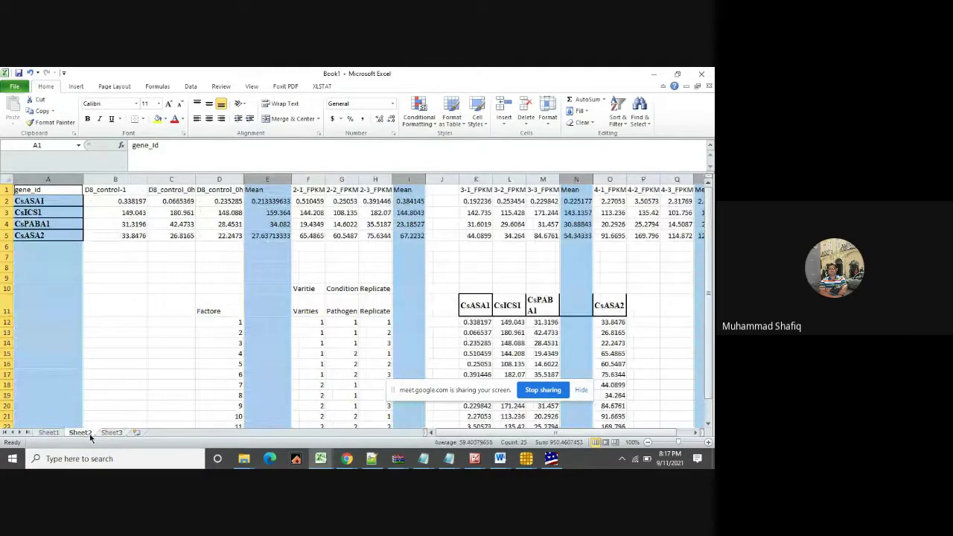
{"action": "left_click", "coordinate": [111, 433]}
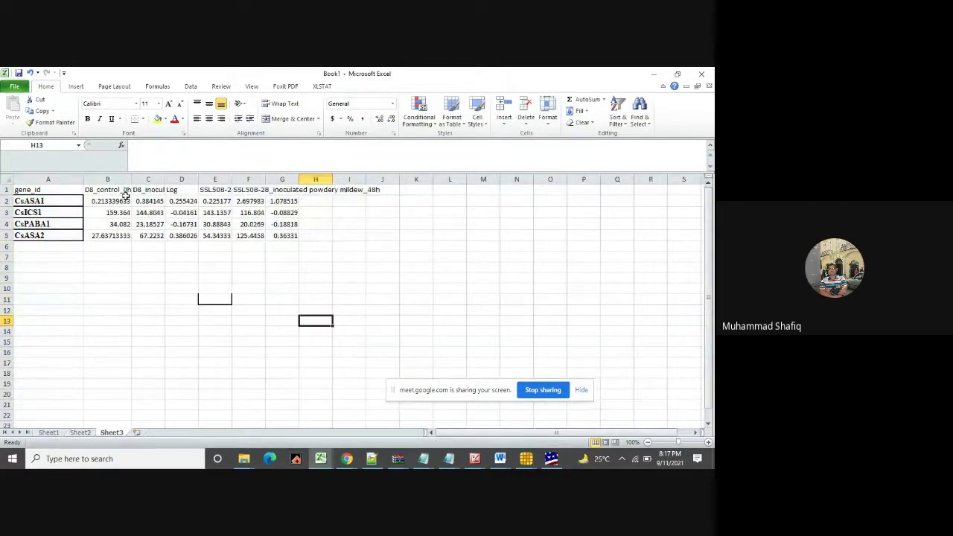
{"action": "left_click_drag", "start_coordinate": [131, 179], "coordinate": [260, 190]}
{"action": "double_click", "coordinate": [215, 189]}
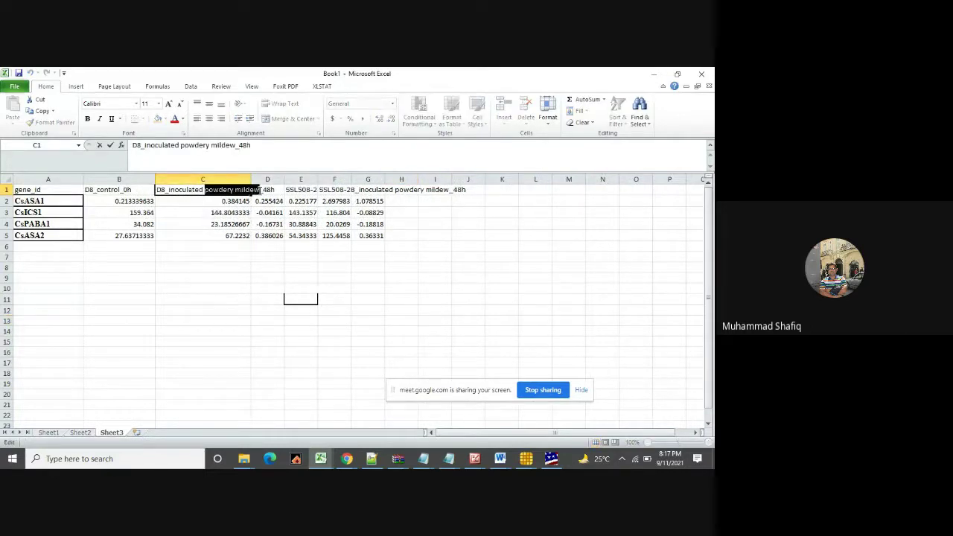
{"action": "type", "text": "PM"}
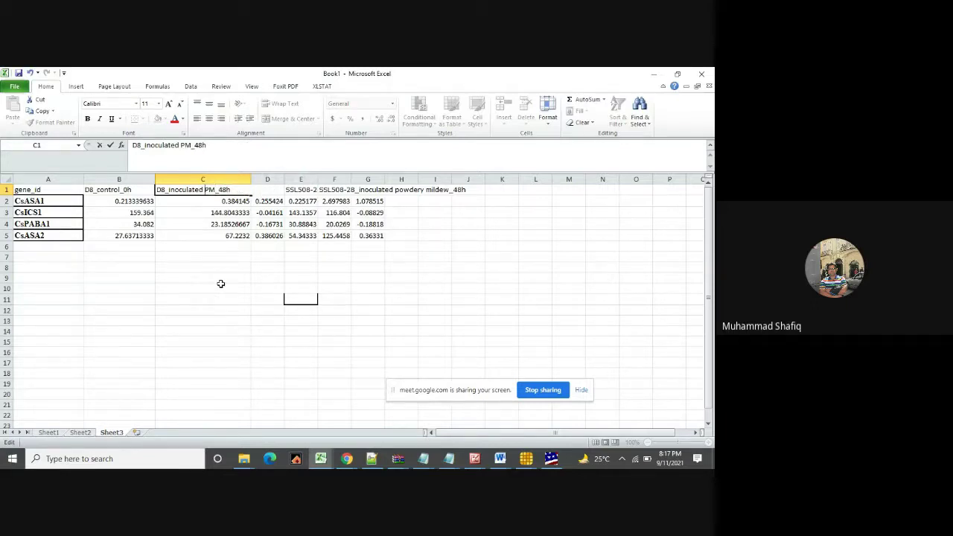
{"action": "key", "text": "BackSpace"}
{"action": "type", "text": "_"}
{"action": "left_click", "coordinate": [249, 249]}
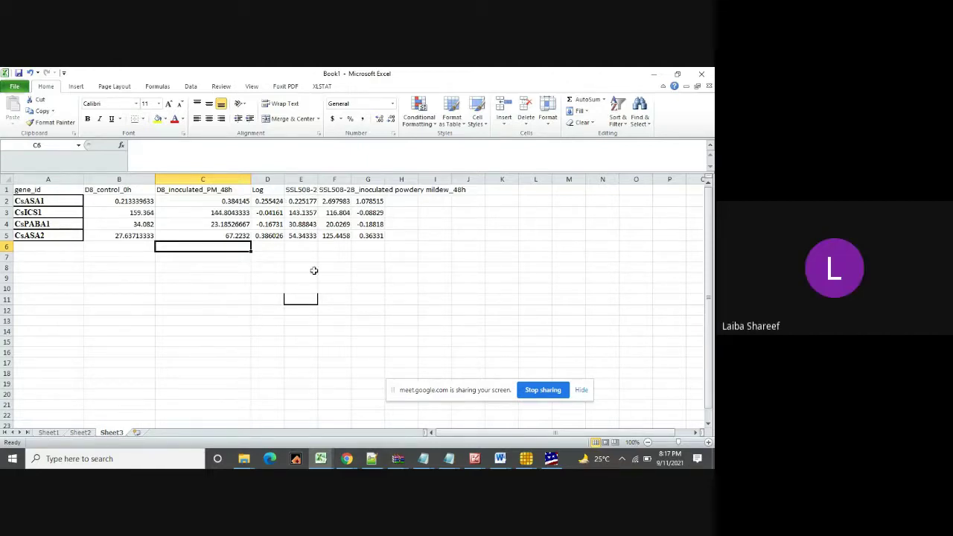
Shorten the SSL508-28 inoculated sample header in F1 to SSL508-28_PM_48h.
{"action": "double_click", "coordinate": [304, 190]}
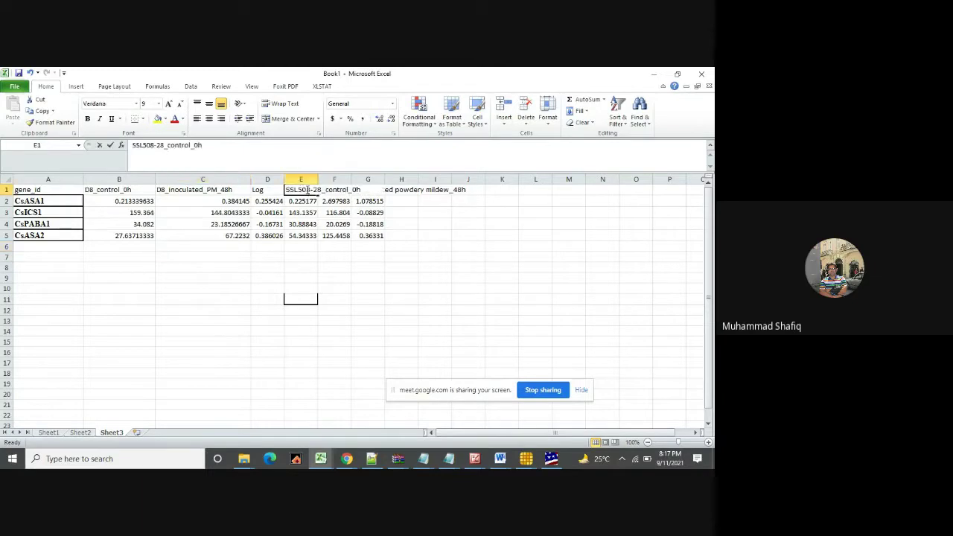
{"action": "left_click", "coordinate": [338, 317]}
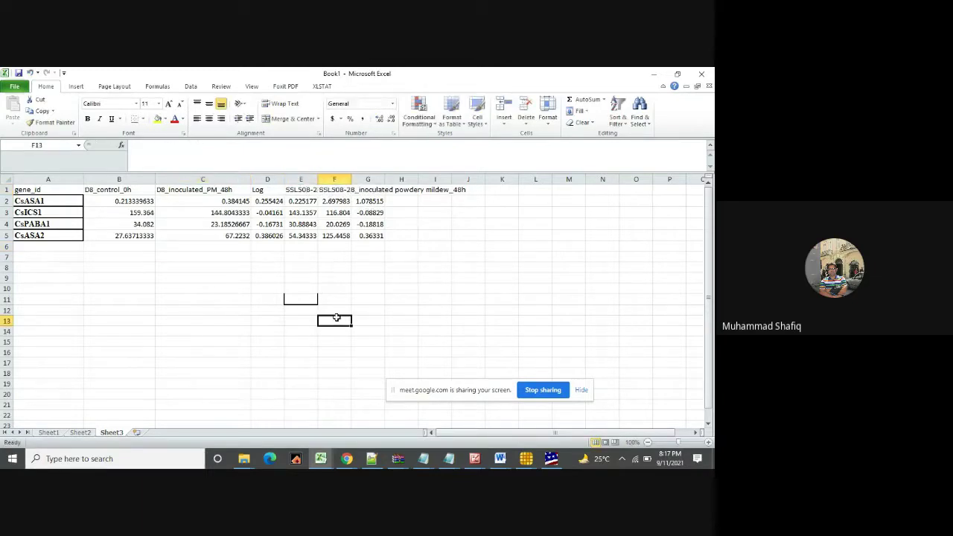
{"action": "left_click", "coordinate": [355, 187]}
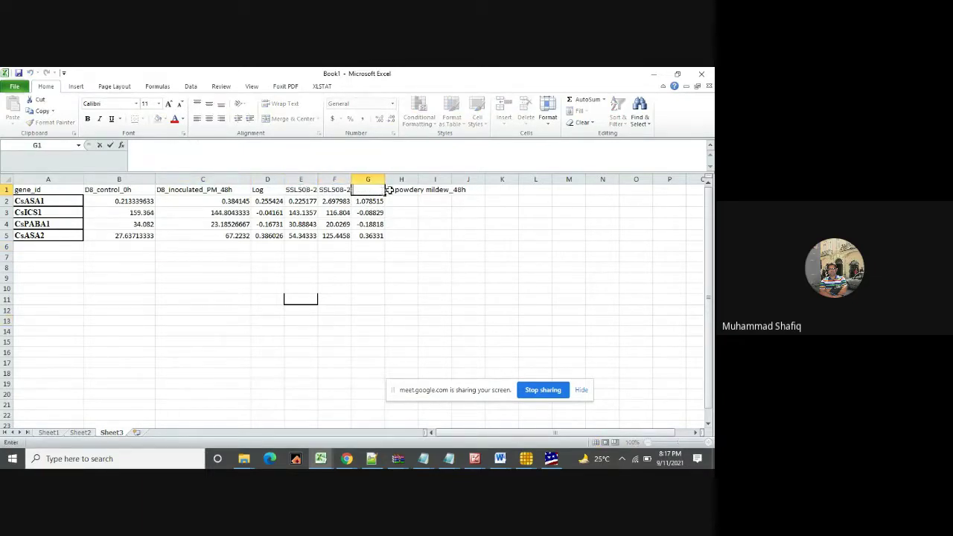
{"action": "double_click", "coordinate": [339, 189]}
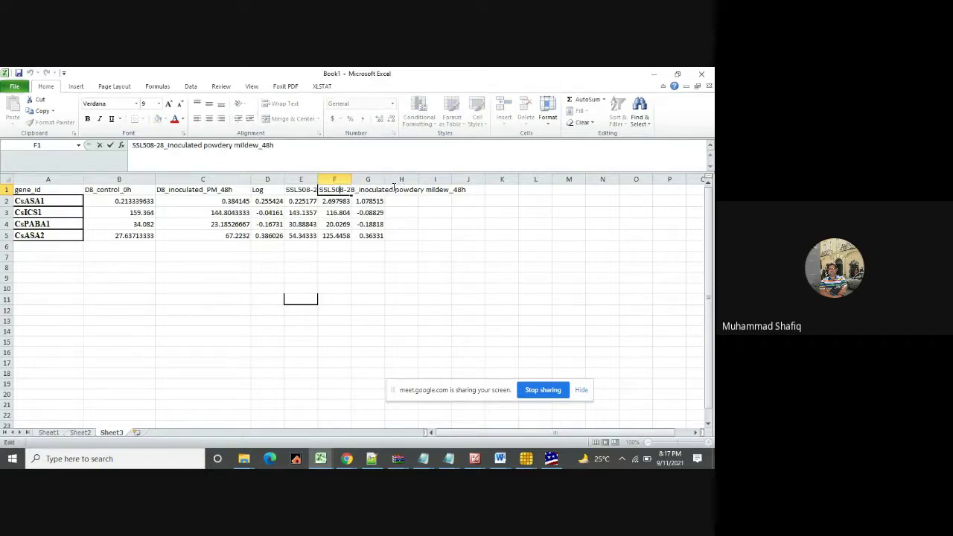
{"action": "left_click_drag", "start_coordinate": [394, 189], "coordinate": [451, 188]}
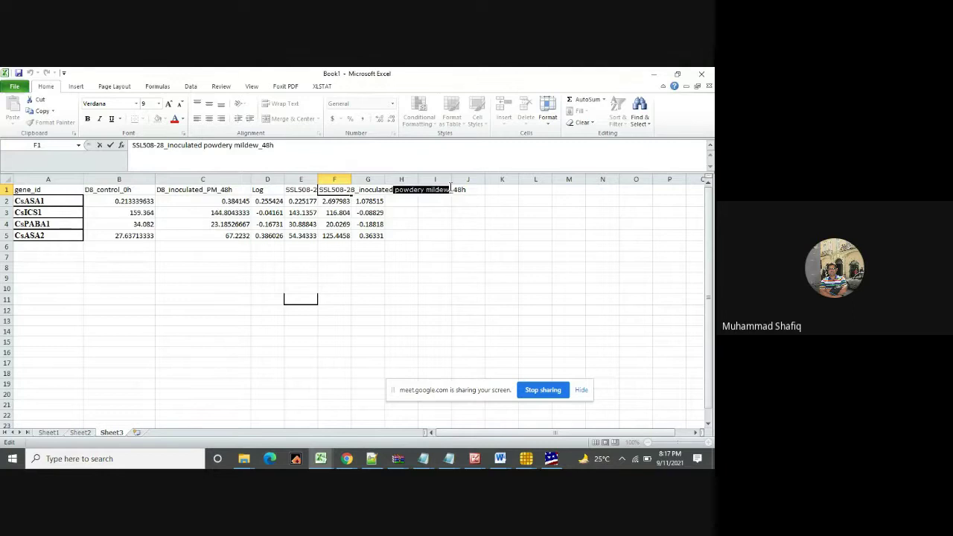
{"action": "key", "text": "BackSpace"}
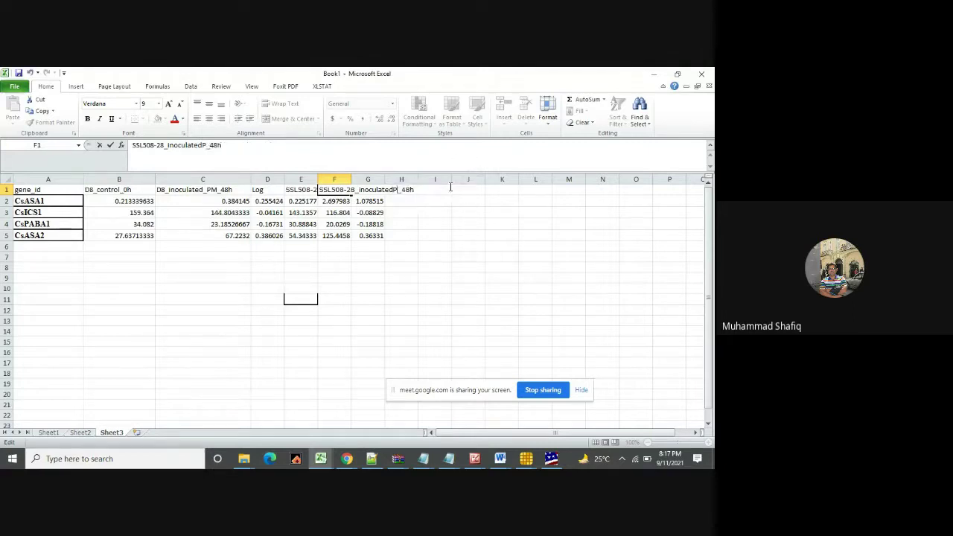
{"action": "type", "text": "PM"}
{"action": "left_click_drag", "start_coordinate": [358, 190], "coordinate": [393, 191]}
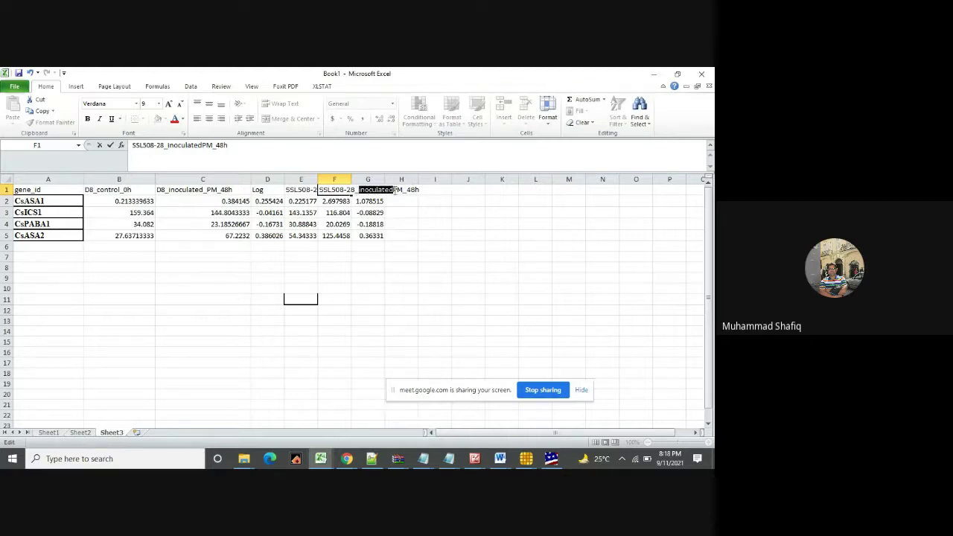
{"action": "key", "text": "BackSpace"}
{"action": "left_click", "coordinate": [335, 330]}
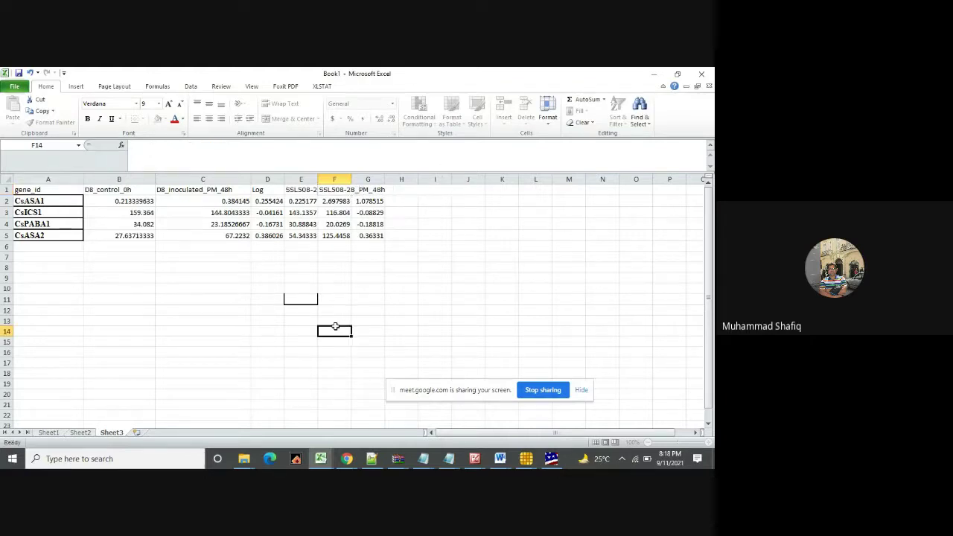
{"action": "left_click", "coordinate": [220, 341]}
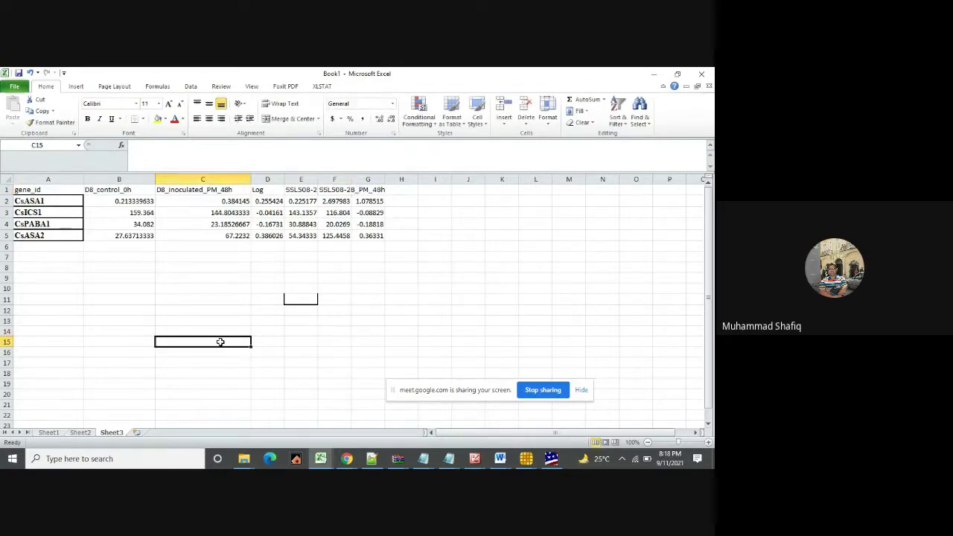
Rename the D8 inoculated sample header in C1 as D8_PMI_48h.
{"action": "double_click", "coordinate": [306, 189]}
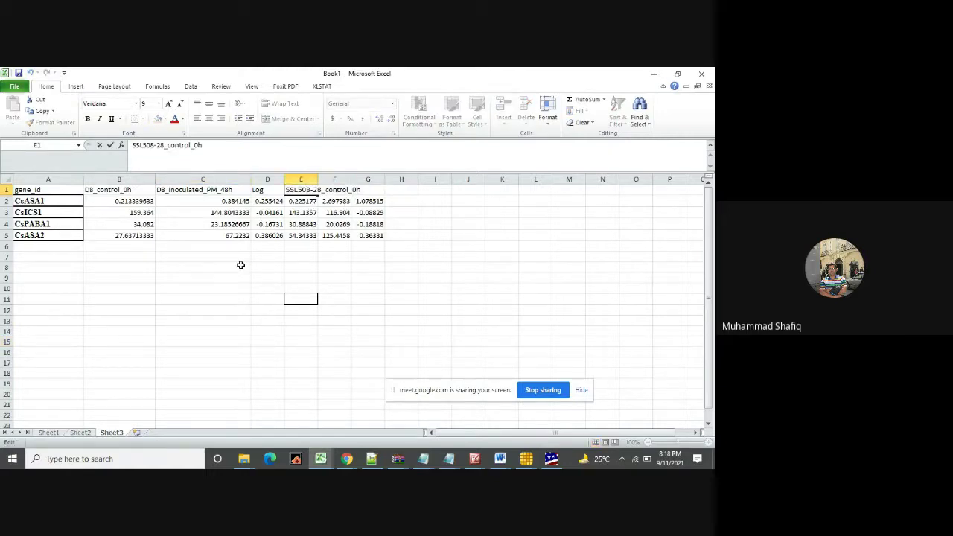
{"action": "left_click", "coordinate": [230, 387]}
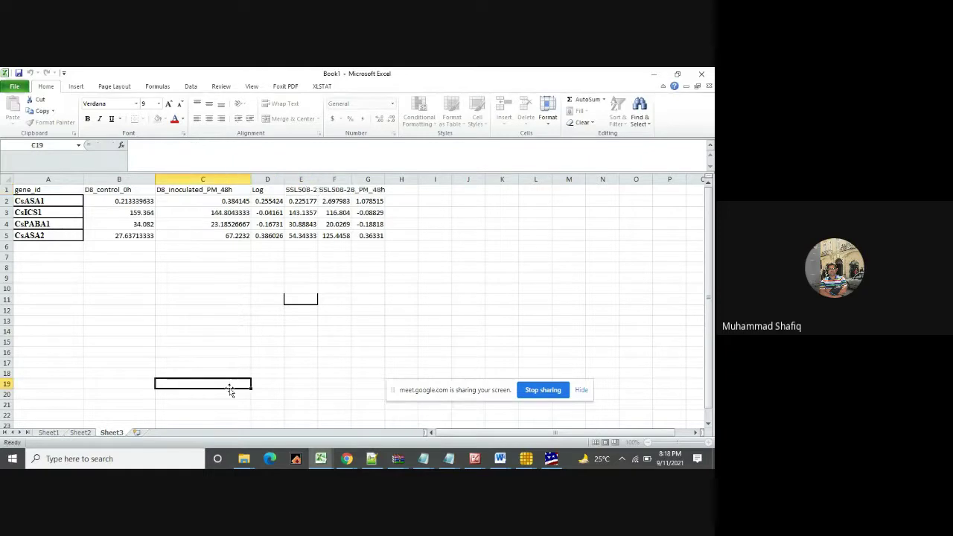
{"action": "double_click", "coordinate": [168, 191]}
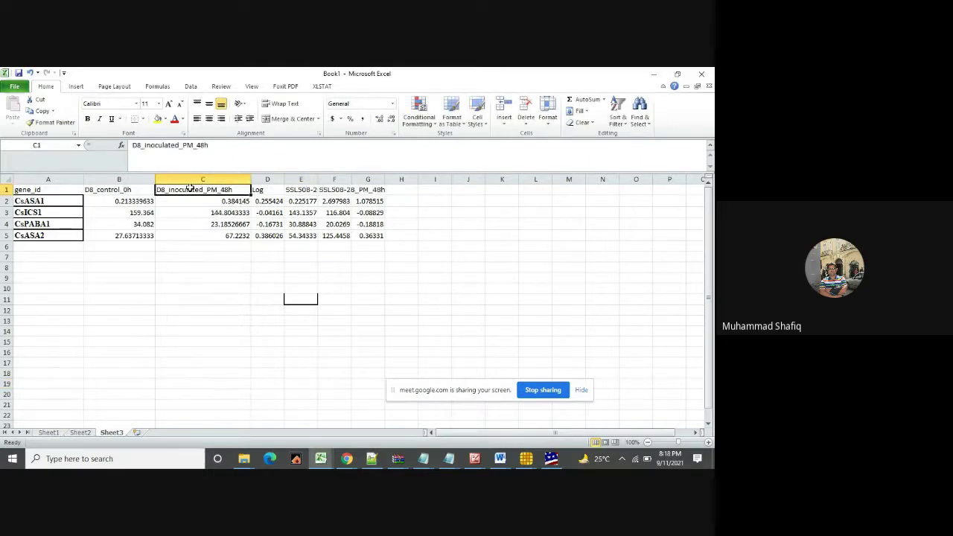
{"action": "left_click_drag", "start_coordinate": [169, 190], "coordinate": [205, 190]}
{"action": "key", "text": "BackSpace"}
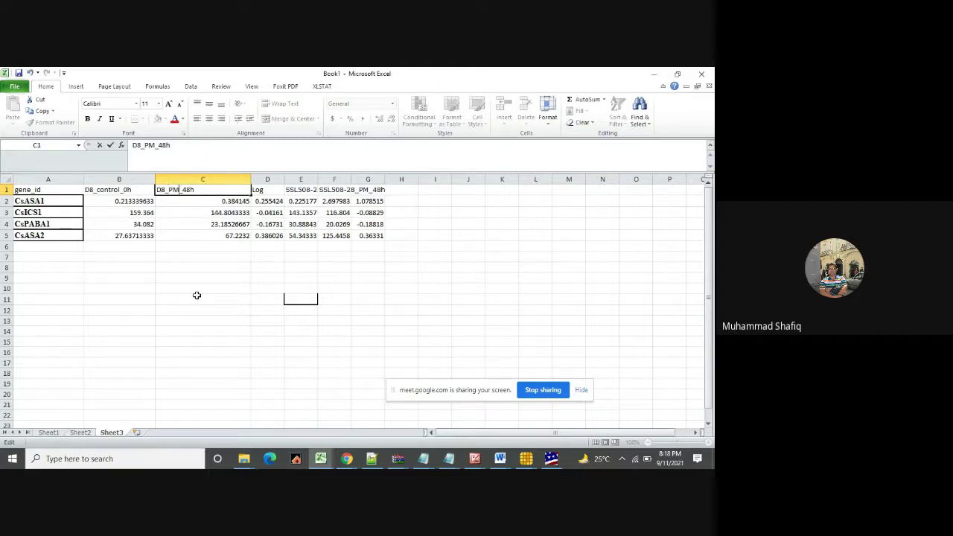
{"action": "type", "text": "I"}
{"action": "left_click", "coordinate": [243, 372]}
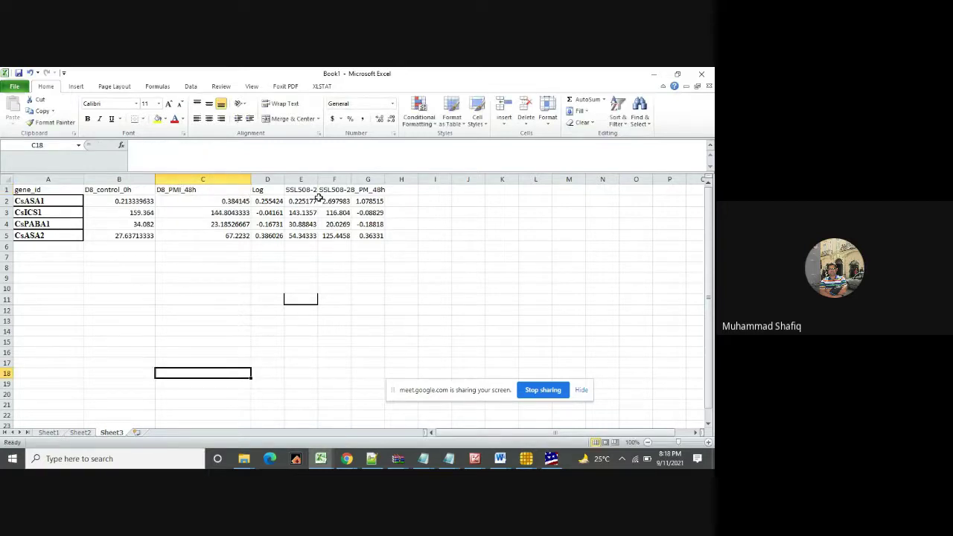
Rename the SSL508-28 inoculated sample header in F1 as SSL508-28_PMI_48h.
{"action": "left_click", "coordinate": [300, 189]}
{"action": "double_click", "coordinate": [340, 190]}
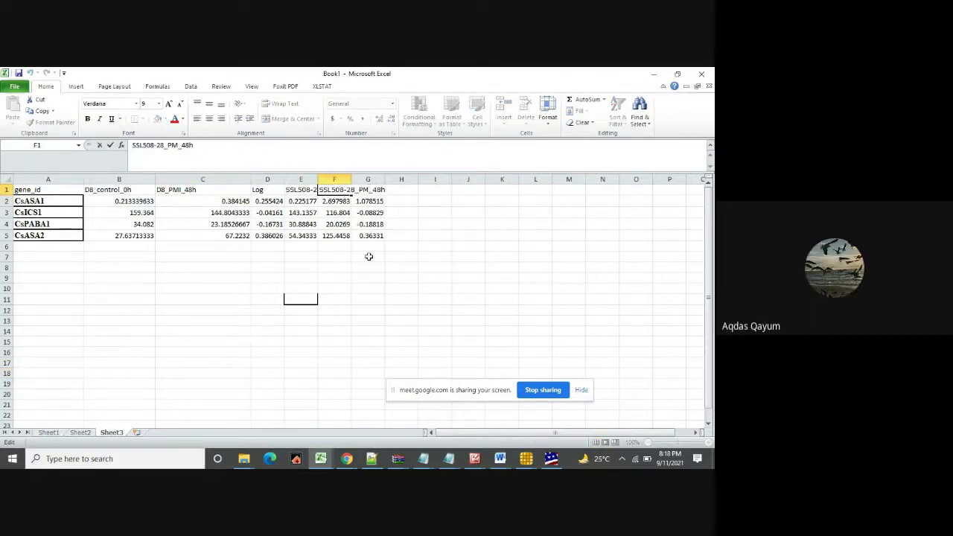
{"action": "type", "text": "I"}
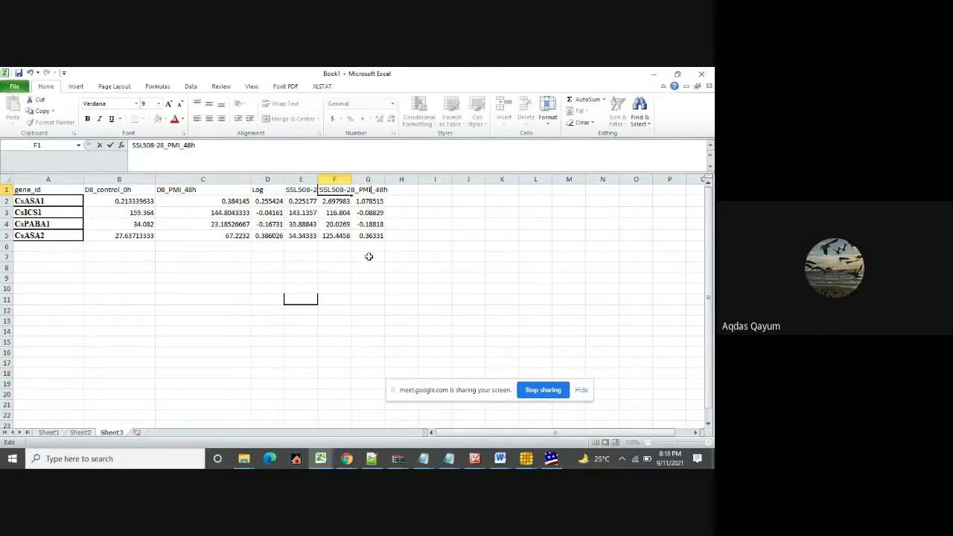
{"action": "left_click", "coordinate": [337, 362]}
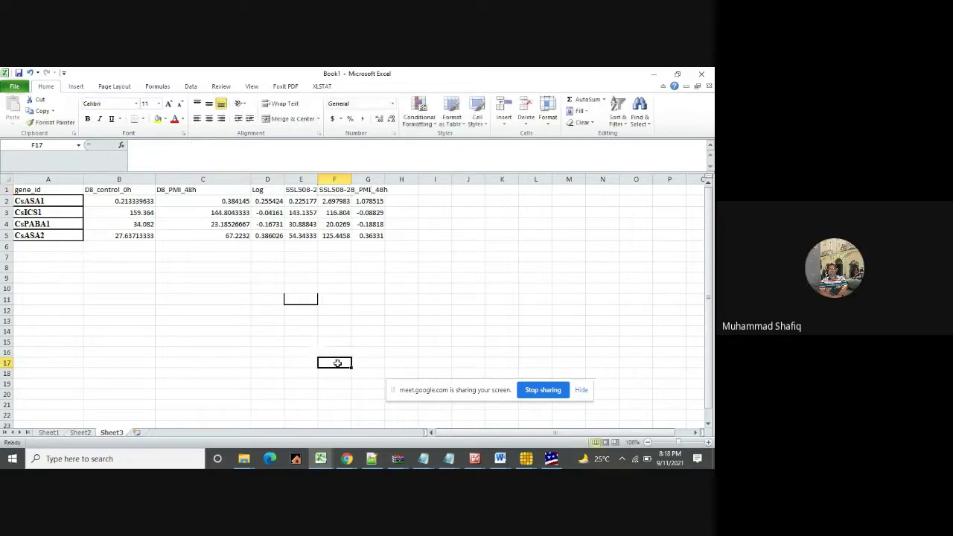
Copy the gene_id column and the four control and PMI sample columns A, B, C, E and F, leaving out the log columns.
{"action": "left_click", "coordinate": [47, 179]}
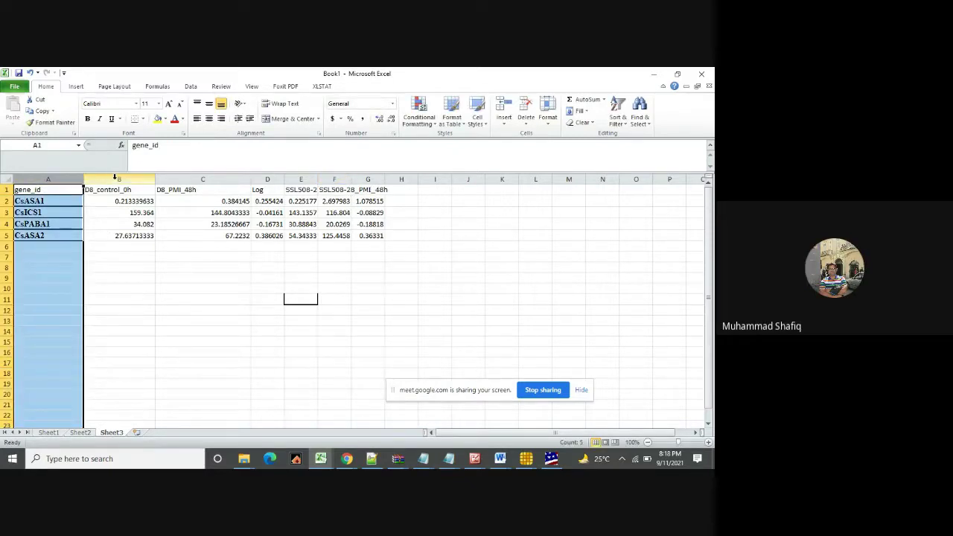
{"action": "left_click", "coordinate": [116, 179], "text": "ctrl"}
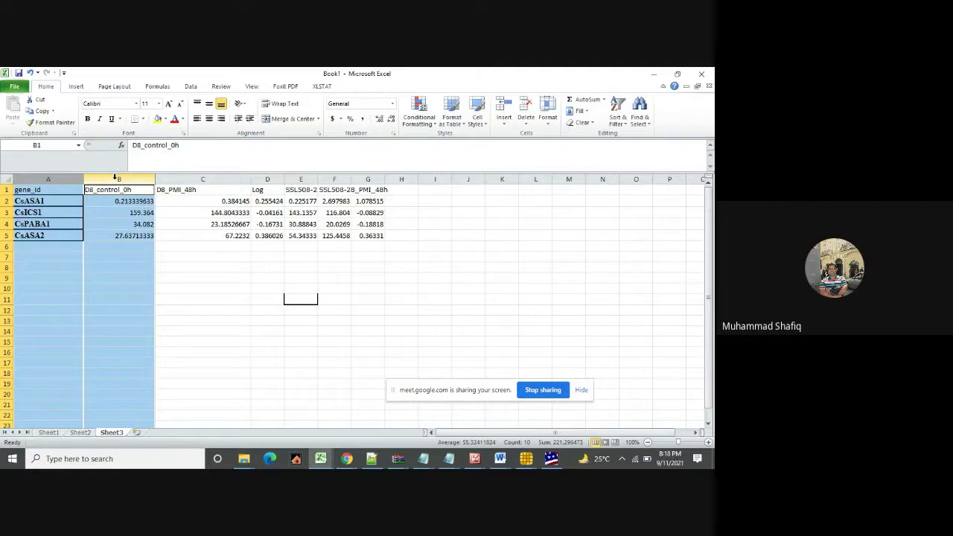
{"action": "left_click", "coordinate": [201, 177], "text": "ctrl"}
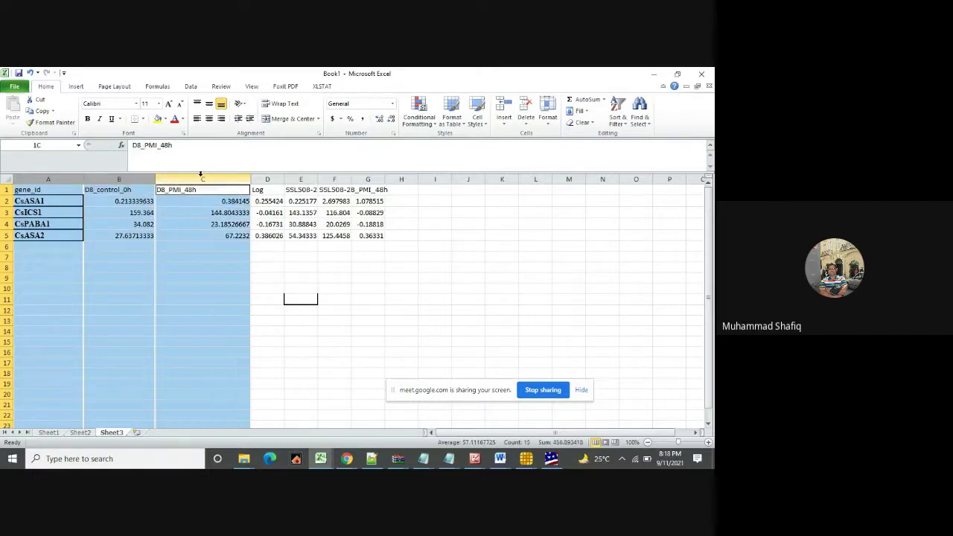
{"action": "left_click", "coordinate": [301, 178], "text": "ctrl"}
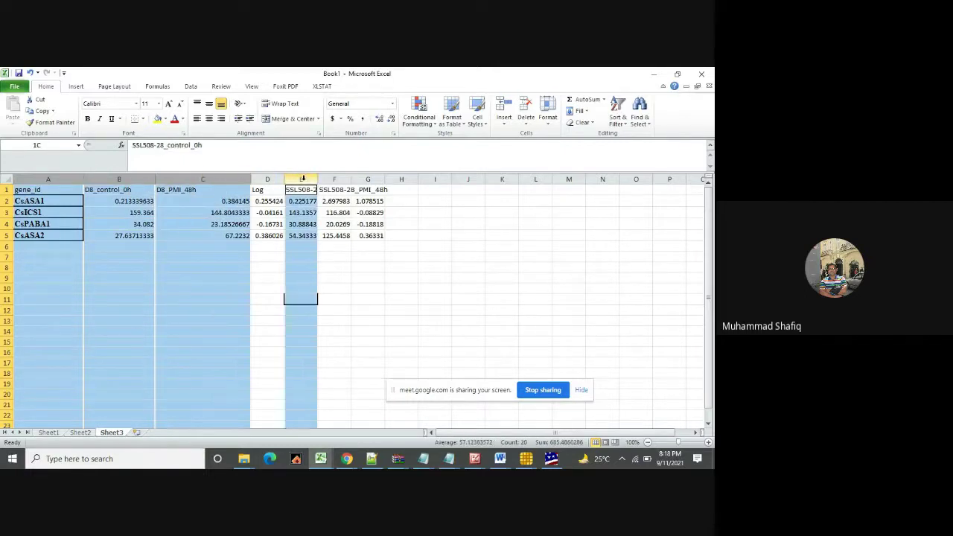
{"action": "left_click", "coordinate": [338, 179], "text": "ctrl"}
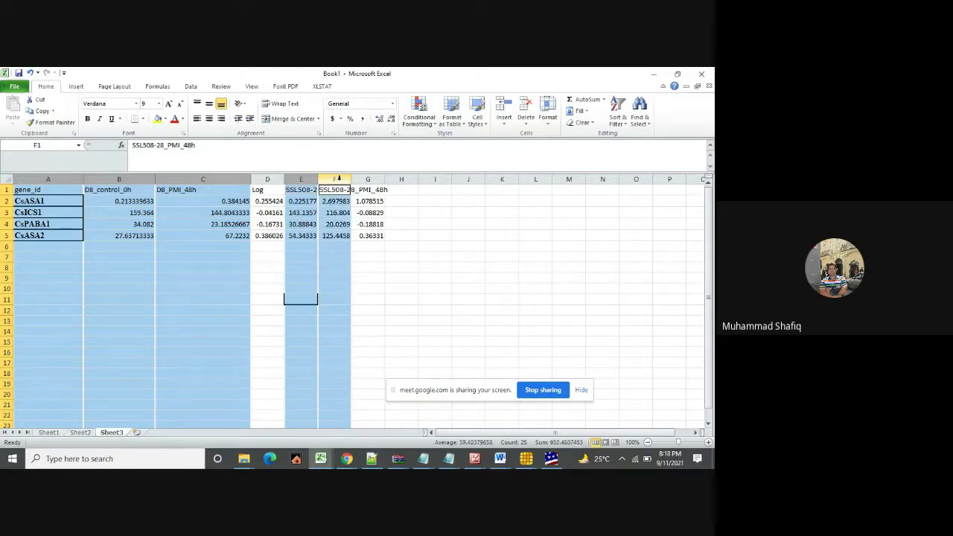
{"action": "right_click", "coordinate": [338, 178]}
{"action": "left_click", "coordinate": [365, 199]}
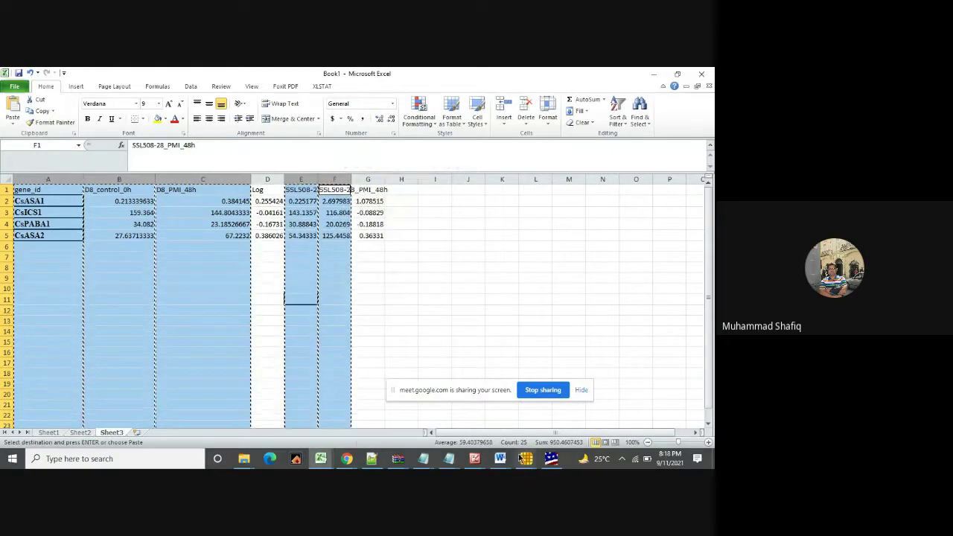
Switch to the TBtools HeatMap form and replace its old input data with the copied Sheet3 table.
{"action": "mouse_move", "coordinate": [522, 457]}
{"action": "left_click", "coordinate": [328, 415]}
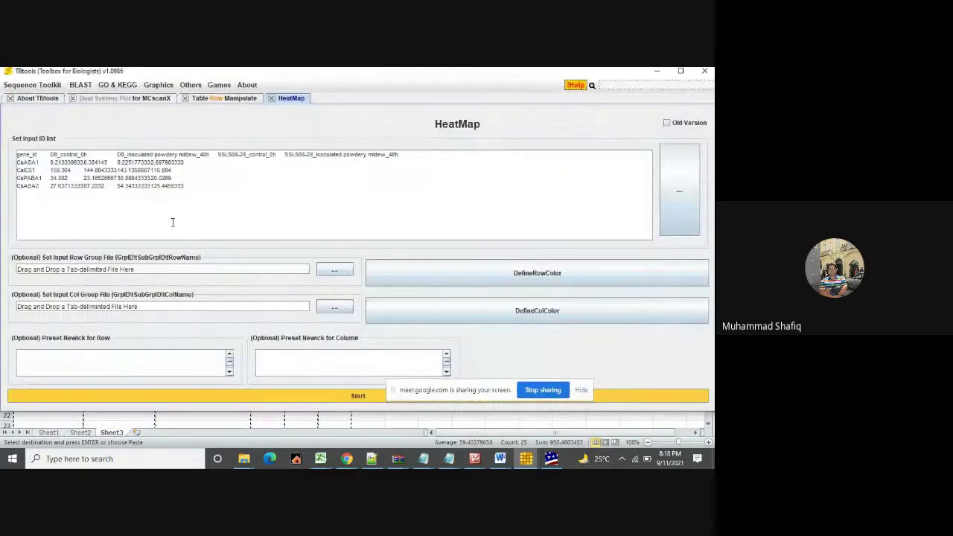
{"action": "left_click_drag", "start_coordinate": [191, 186], "coordinate": [2, 71]}
{"action": "key", "text": "Delete"}
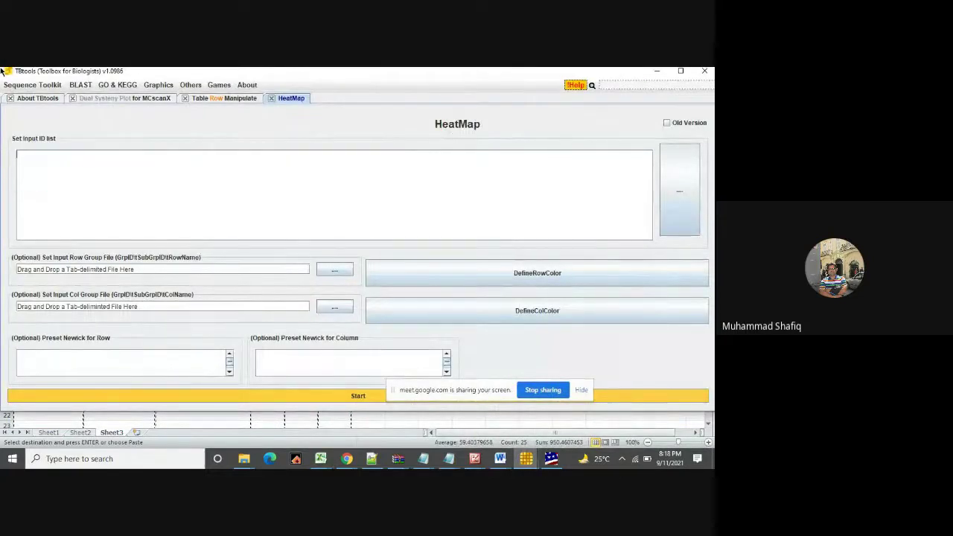
{"action": "key", "text": "ctrl+v"}
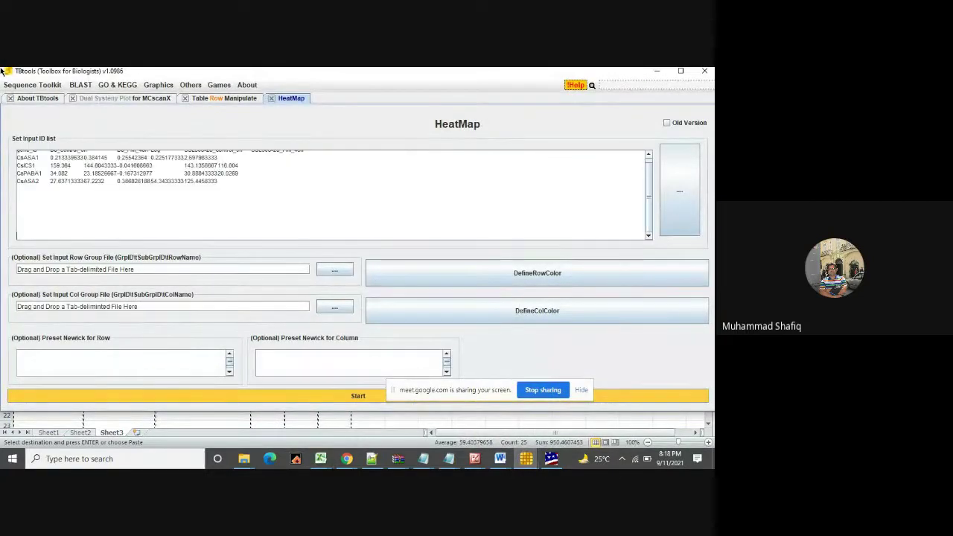
Generate the heat map from the new data in a maximized window and turn on its log scale.
{"action": "left_click", "coordinate": [202, 394]}
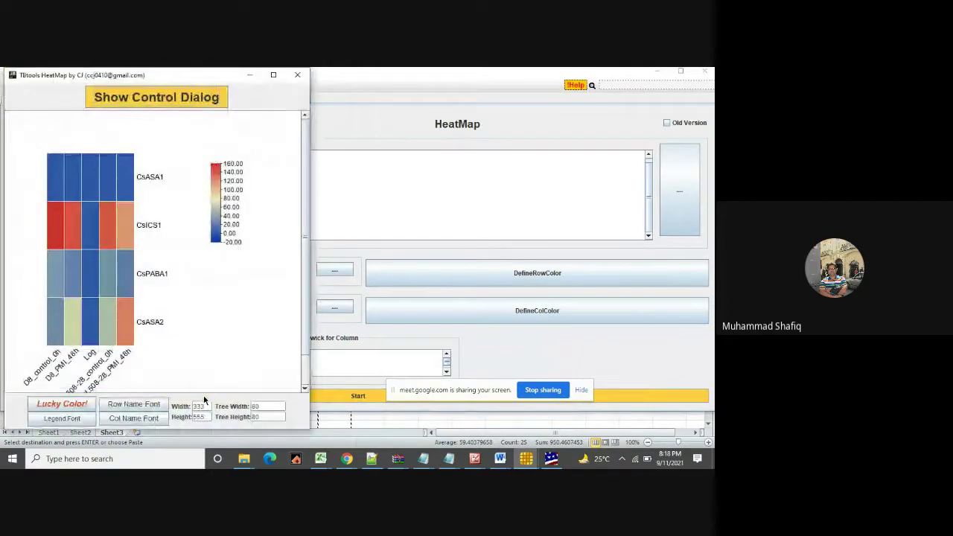
{"action": "left_click", "coordinate": [273, 75]}
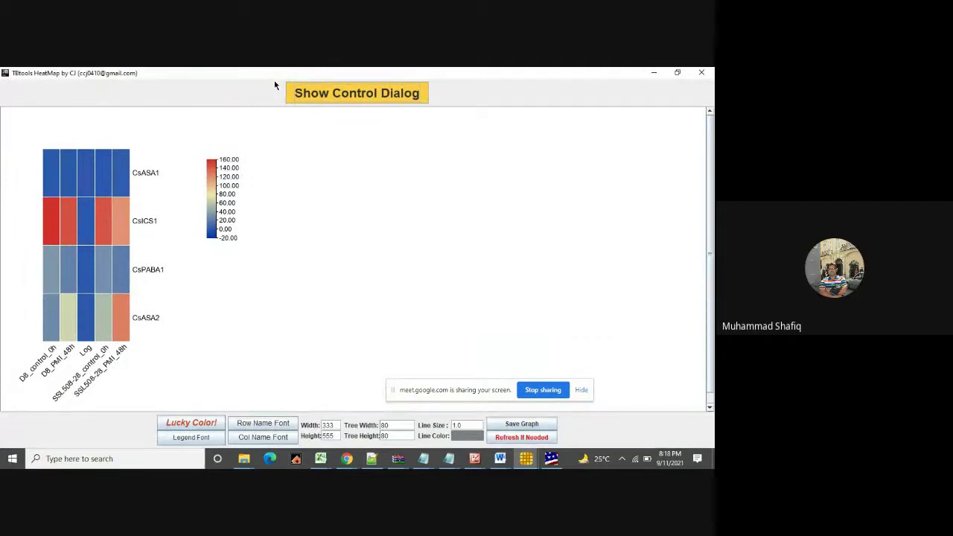
{"action": "left_click", "coordinate": [392, 93]}
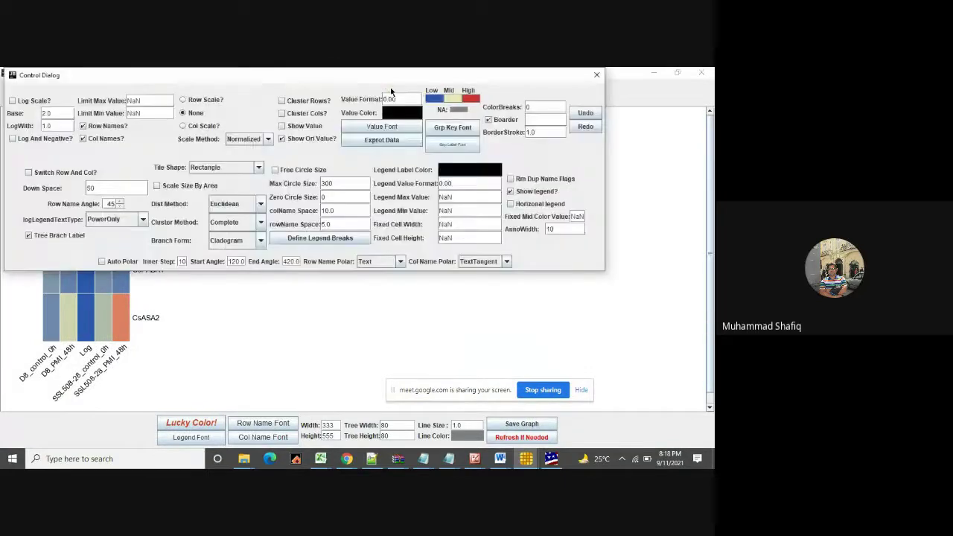
{"action": "left_click", "coordinate": [12, 101]}
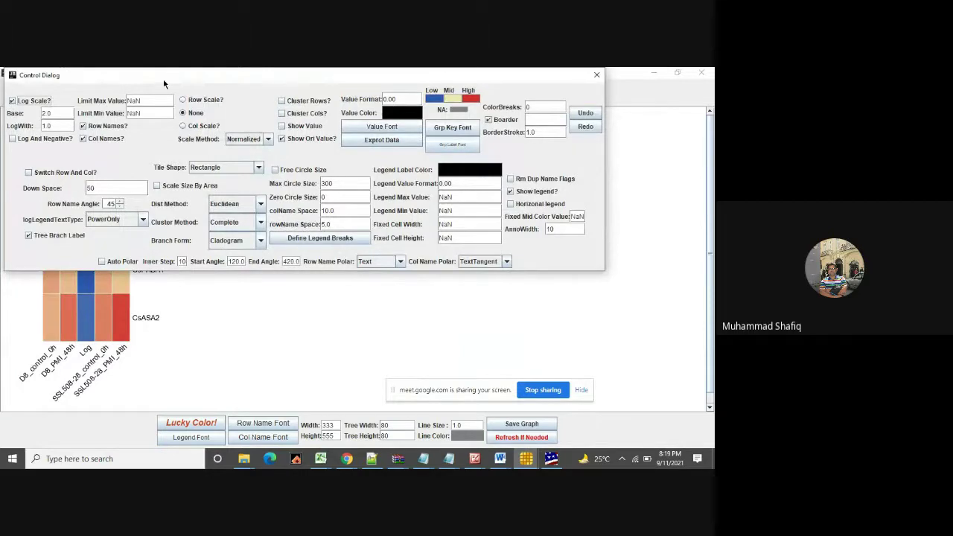
Move the heat map's control dialog aside and turn on row clustering.
{"action": "left_click_drag", "start_coordinate": [160, 74], "coordinate": [451, 116]}
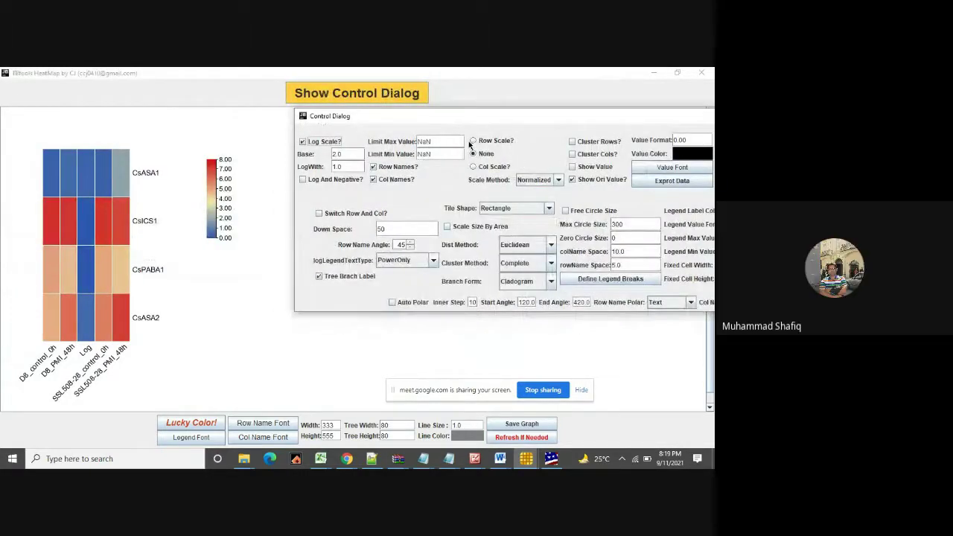
{"action": "left_click", "coordinate": [571, 142]}
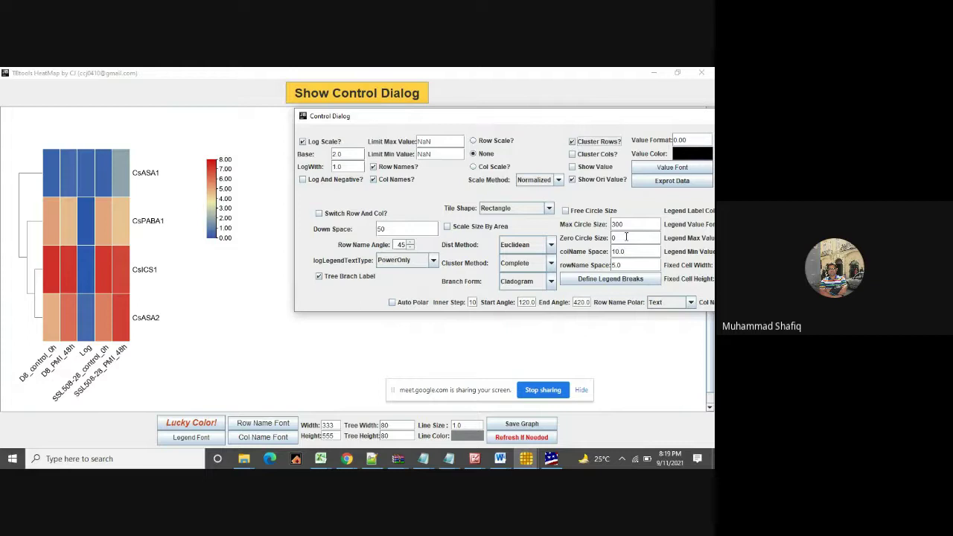
Switch to the Book1 workbook in Excel, cancel the pending copy and widen columns D to G of Sheet3.
{"action": "left_click", "coordinate": [320, 457]}
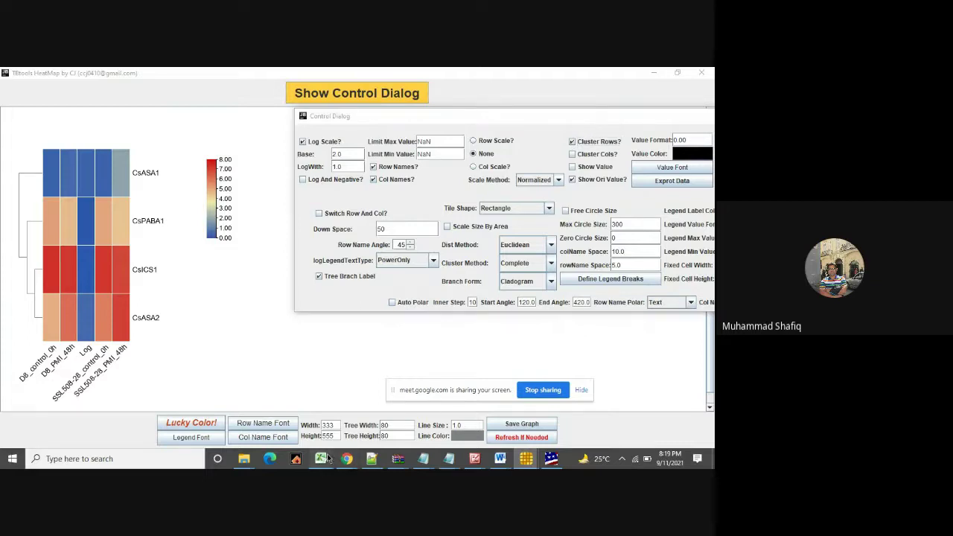
{"action": "left_click", "coordinate": [233, 407]}
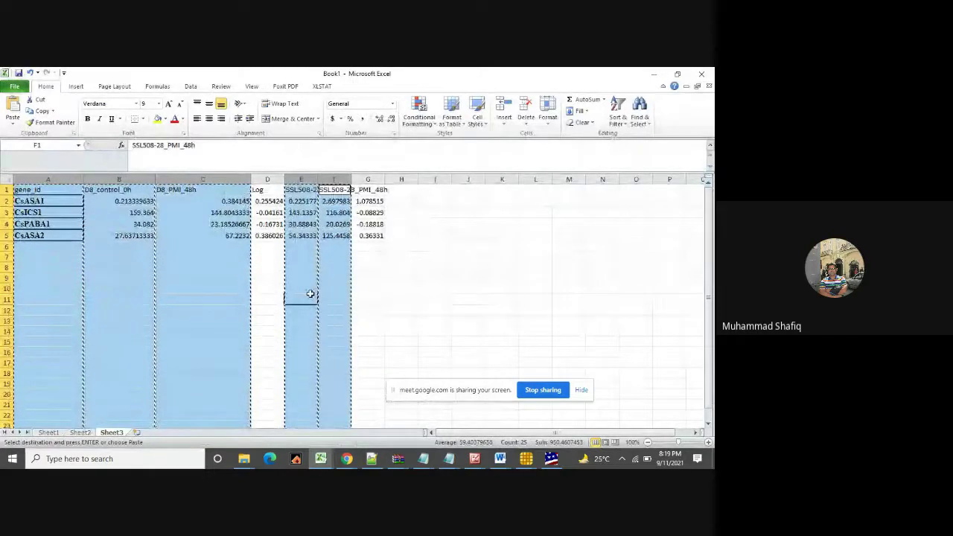
{"action": "left_click", "coordinate": [390, 290]}
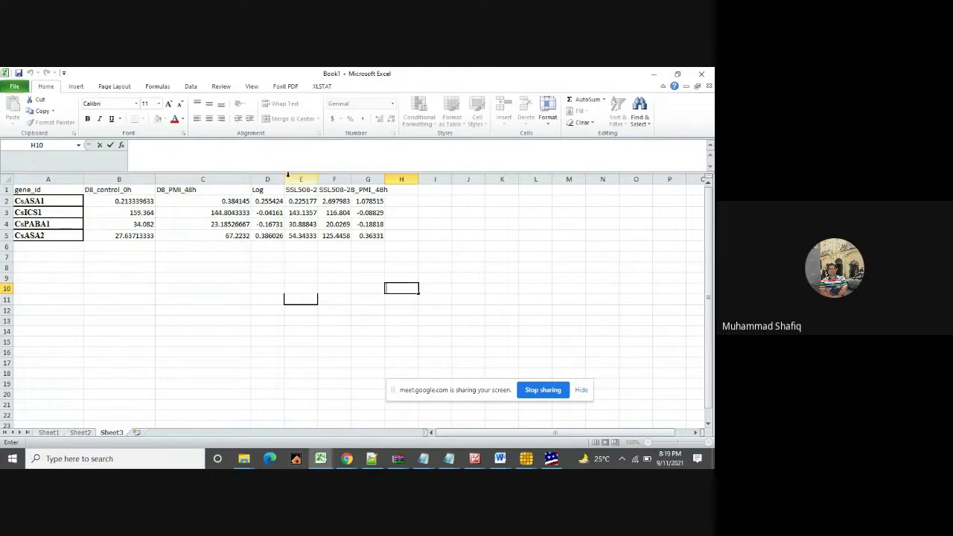
{"action": "key", "text": "Escape"}
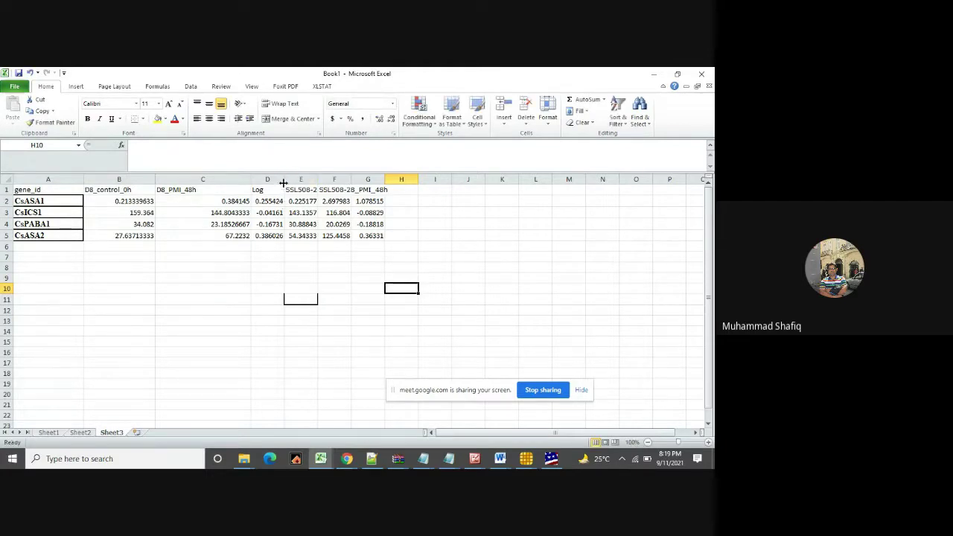
{"action": "left_click_drag", "start_coordinate": [284, 180], "coordinate": [634, 179]}
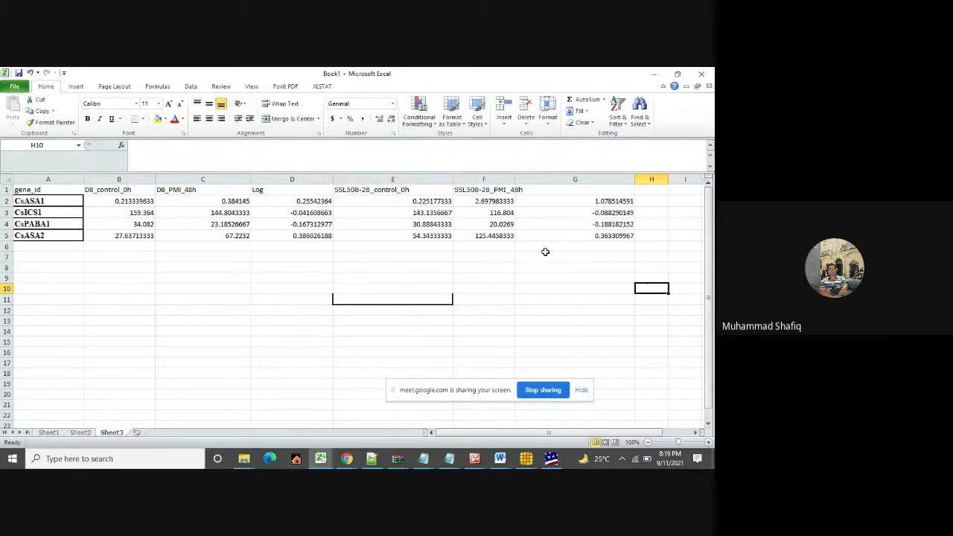
{"action": "left_click_drag", "start_coordinate": [515, 179], "coordinate": [544, 177]}
Copy the gene_id and four sample columns A, B, C, E and F of Sheet3 into a new sheet, leaving out the log columns.
{"action": "left_click", "coordinate": [496, 189]}
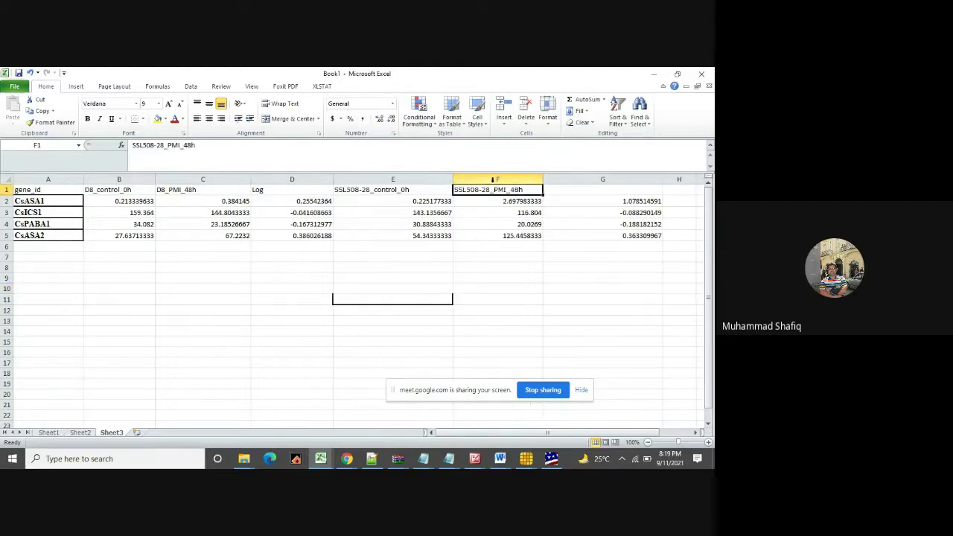
{"action": "left_click", "coordinate": [492, 180]}
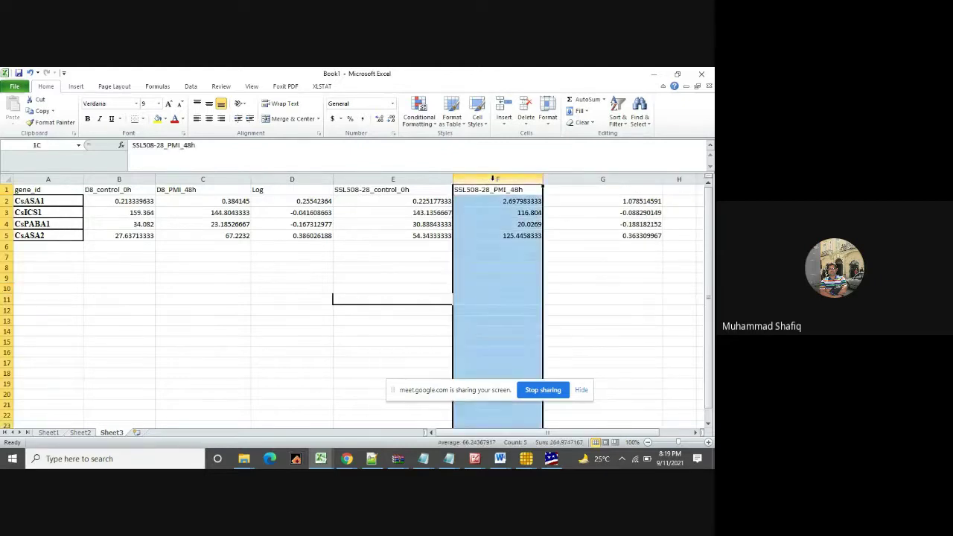
{"action": "left_click", "coordinate": [392, 179], "text": "ctrl"}
{"action": "left_click", "coordinate": [204, 179], "text": "ctrl"}
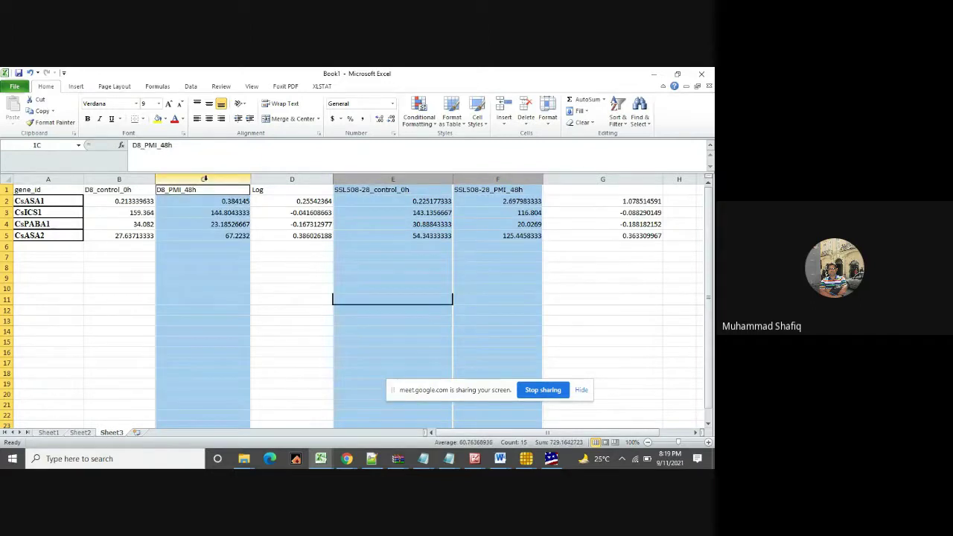
{"action": "left_click", "coordinate": [117, 179], "text": "ctrl"}
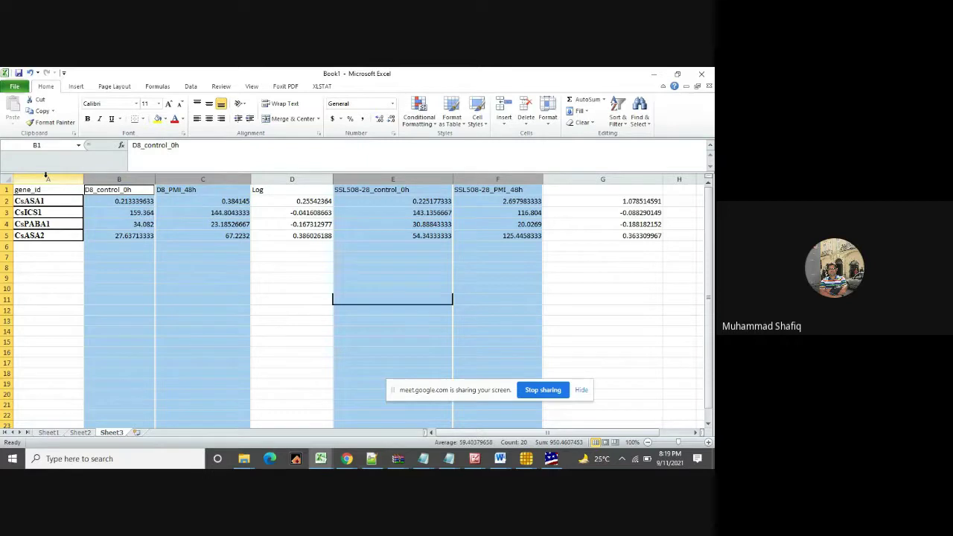
{"action": "left_click", "coordinate": [47, 178], "text": "ctrl"}
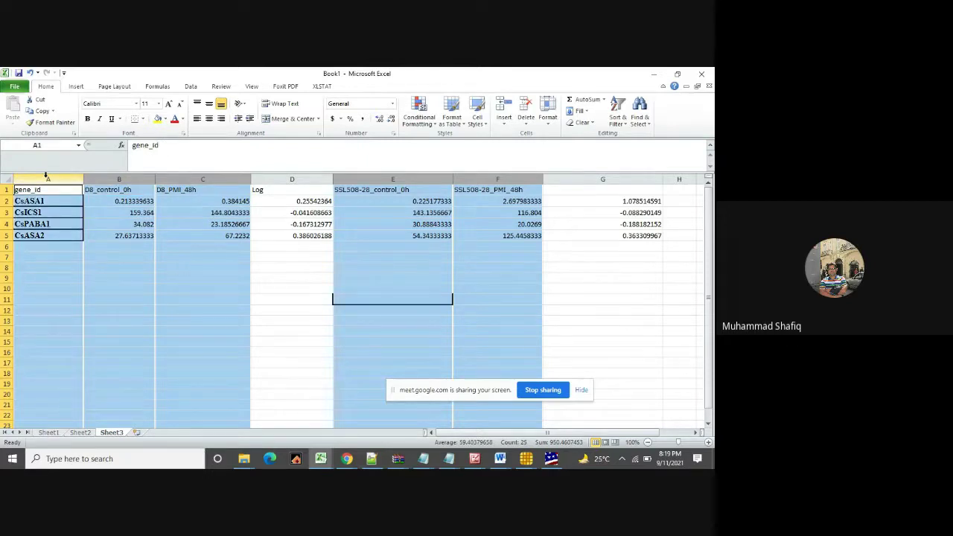
{"action": "key", "text": "ctrl+c"}
{"action": "left_click", "coordinate": [137, 431]}
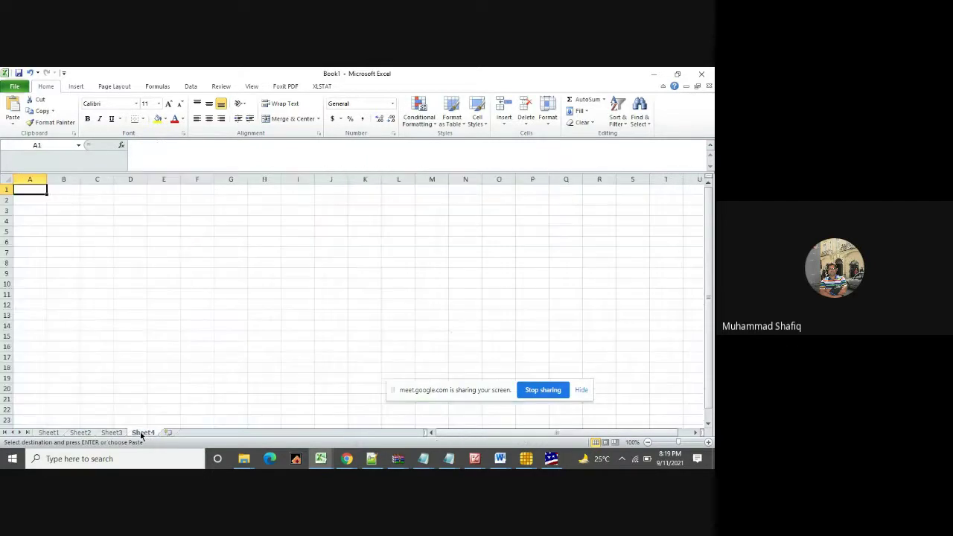
{"action": "key", "text": "ctrl+v"}
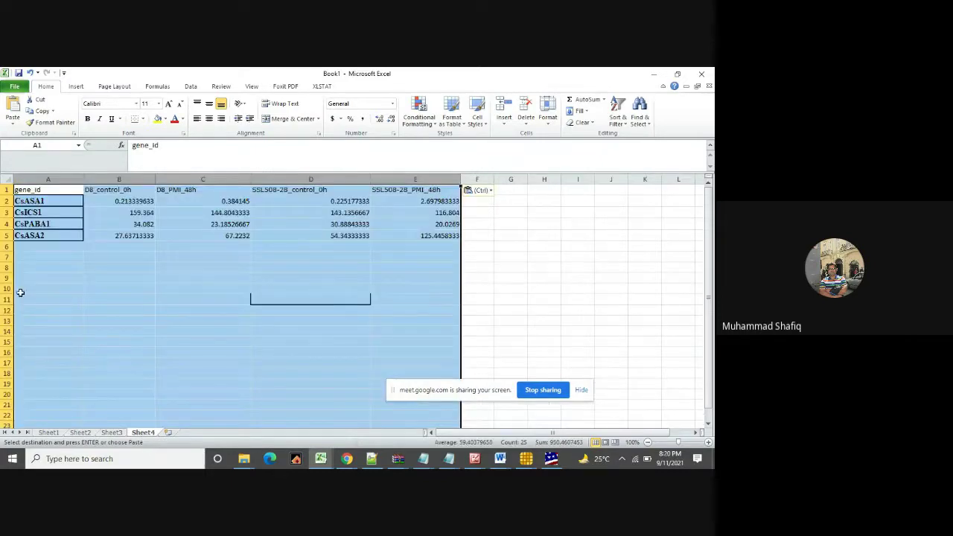
Copy only the filled table range A1:E5 on Sheet4.
{"action": "left_click_drag", "start_coordinate": [19, 251], "coordinate": [416, 406]}
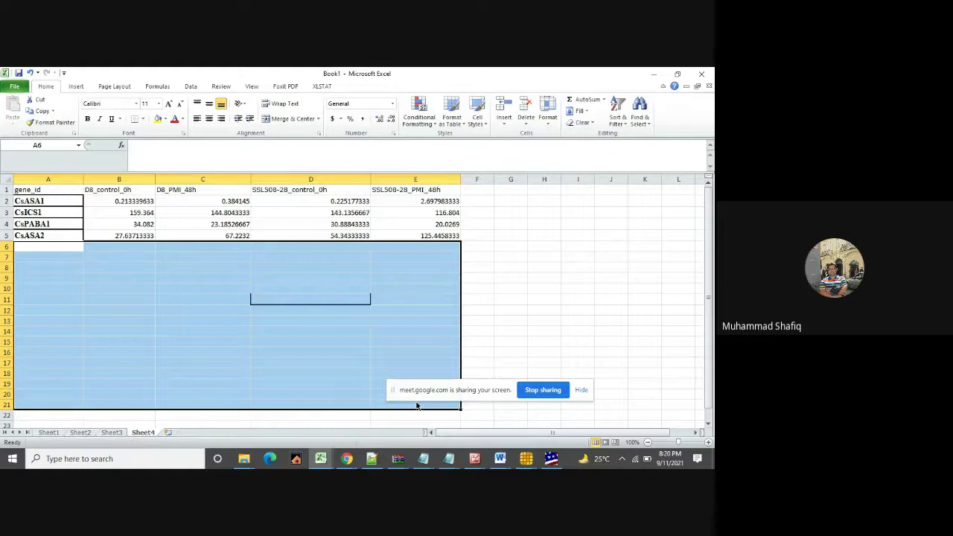
{"action": "left_click", "coordinate": [296, 305]}
{"action": "left_click", "coordinate": [49, 190]}
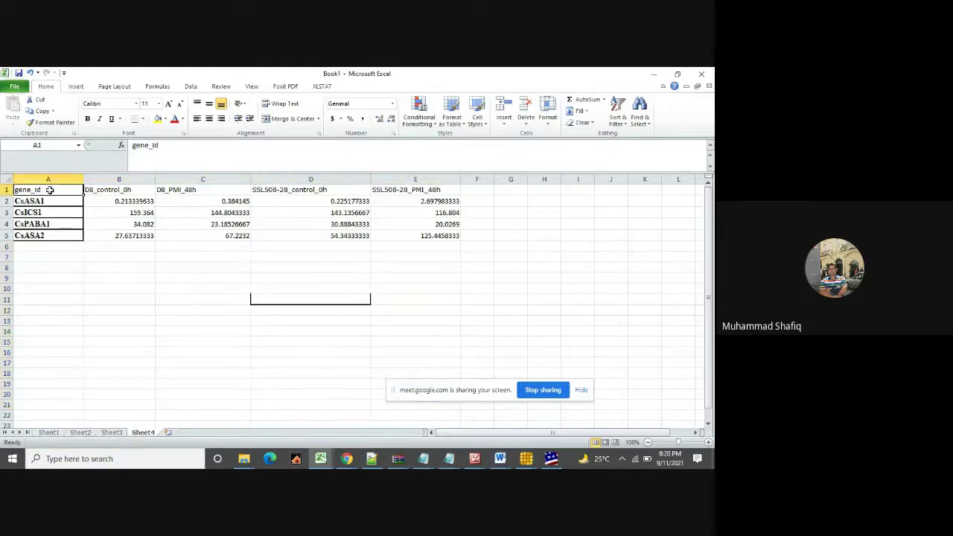
{"action": "left_click_drag", "start_coordinate": [49, 190], "coordinate": [399, 235]}
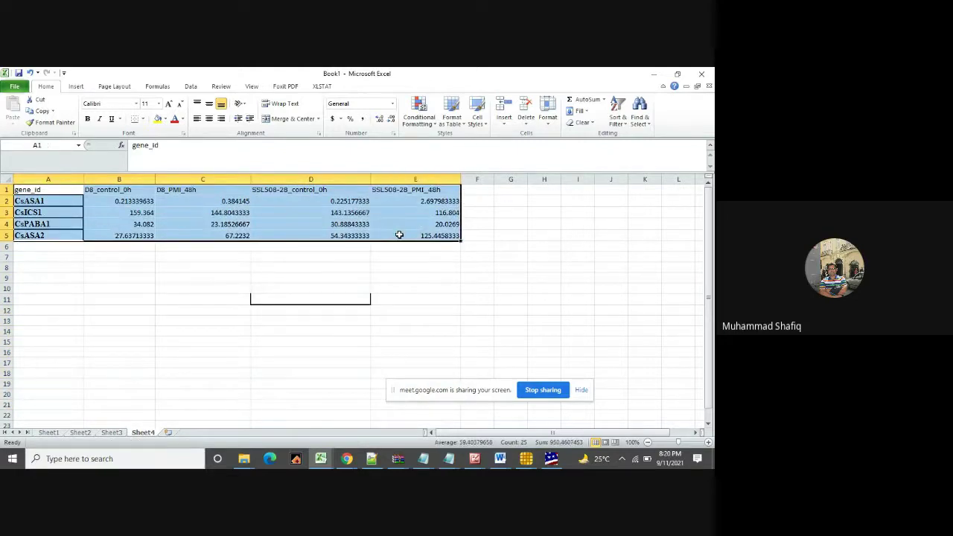
{"action": "key", "text": "ctrl+c"}
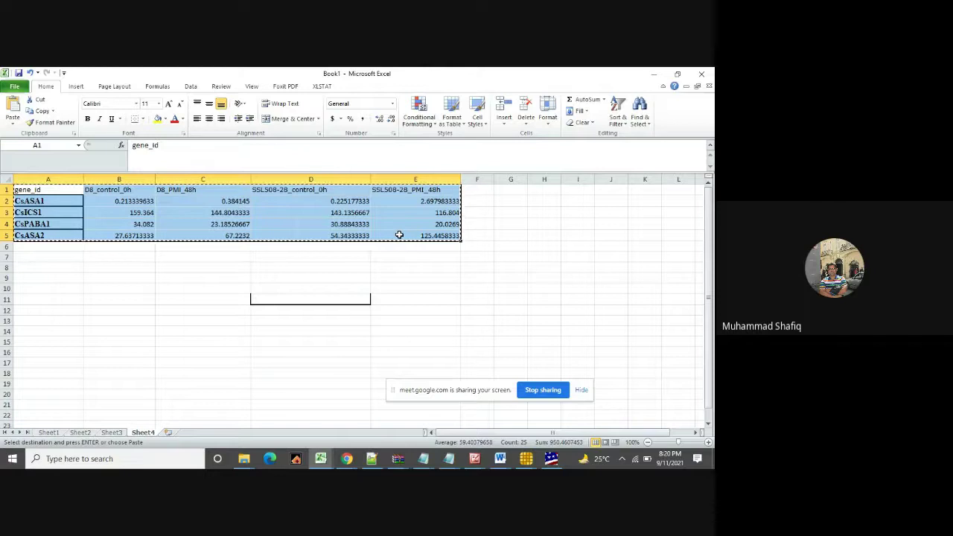
Switch to the TBtools HeatMap form and replace its input data with the copied Sheet4 table.
{"action": "left_click", "coordinate": [531, 459]}
{"action": "left_click", "coordinate": [209, 414]}
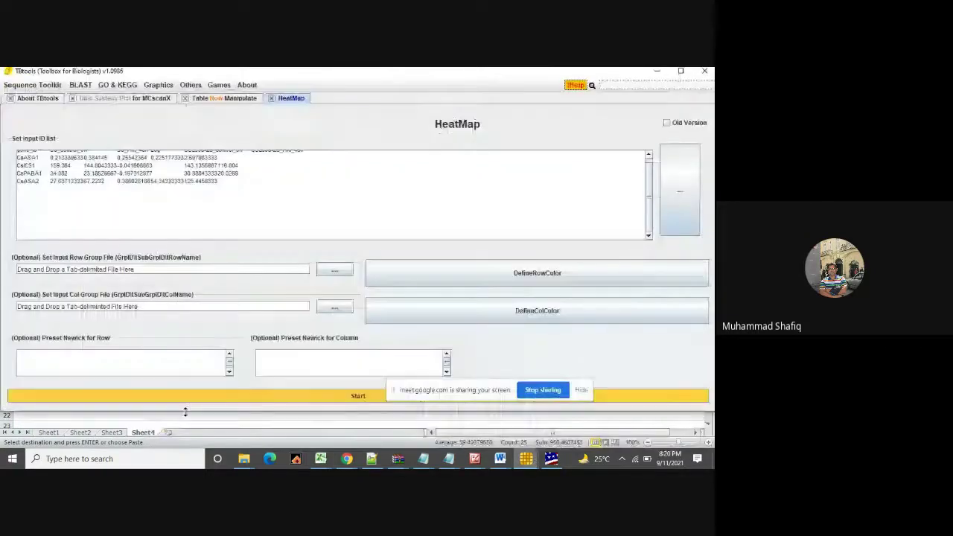
{"action": "key", "text": "ctrl+a"}
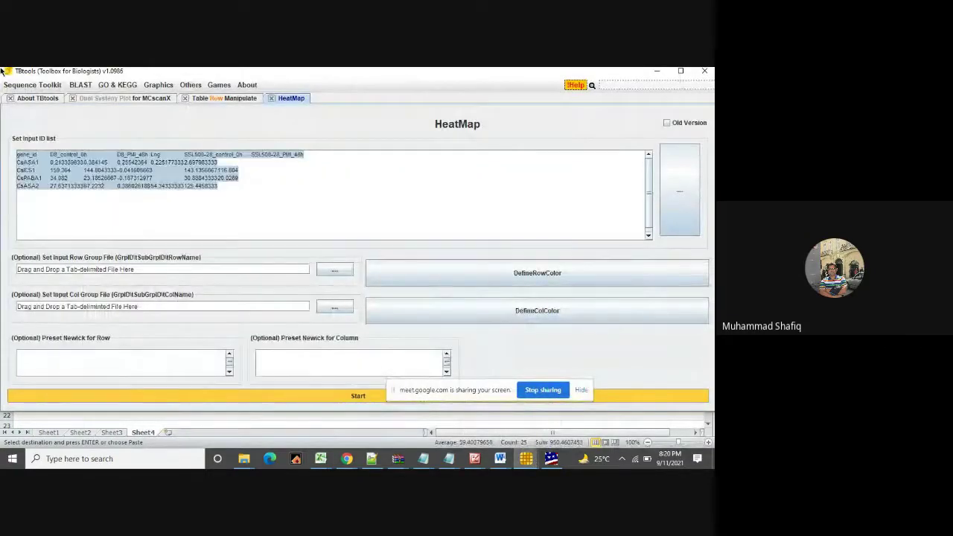
{"action": "key", "text": "Delete"}
{"action": "key", "text": "ctrl+v"}
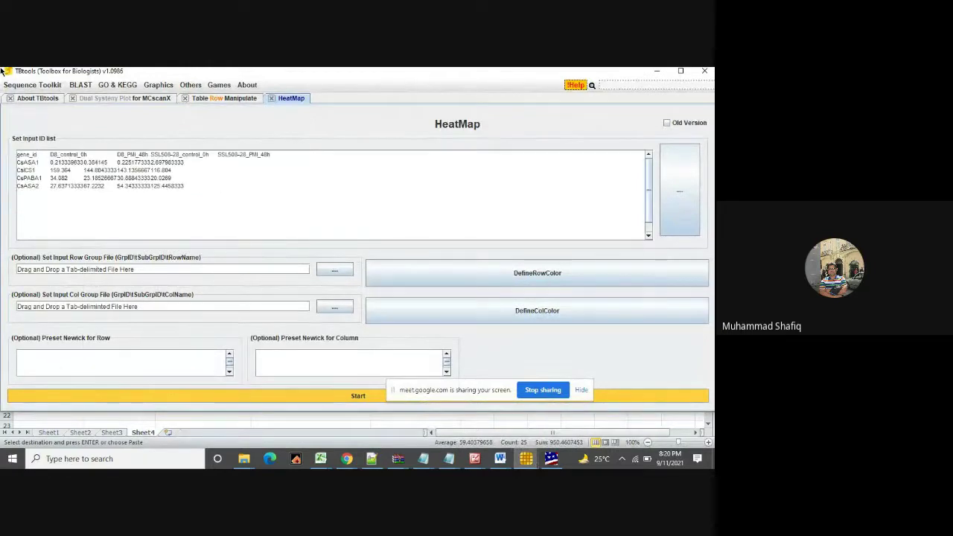
Generate the heat map in a maximized window and turn on its log scale and row clustering.
{"action": "left_click", "coordinate": [191, 396]}
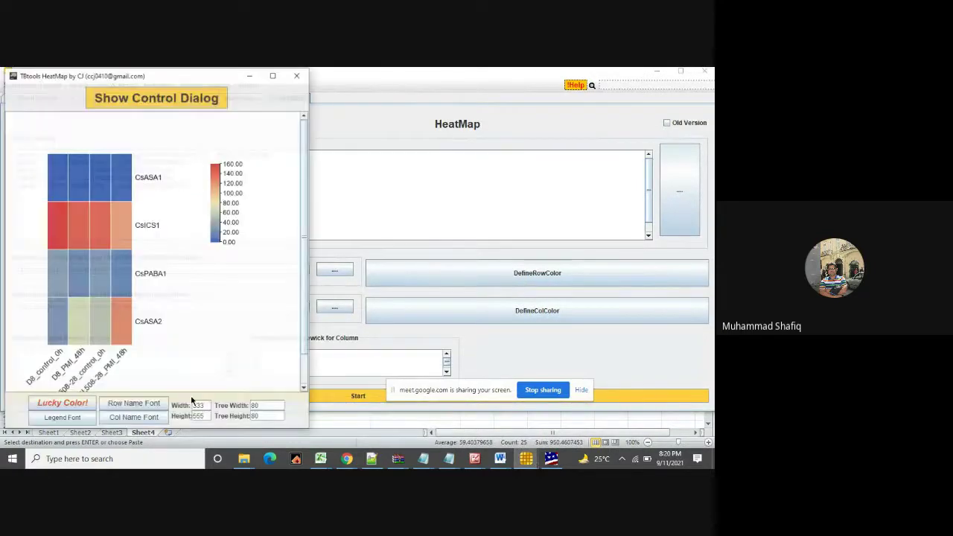
{"action": "left_click", "coordinate": [272, 75]}
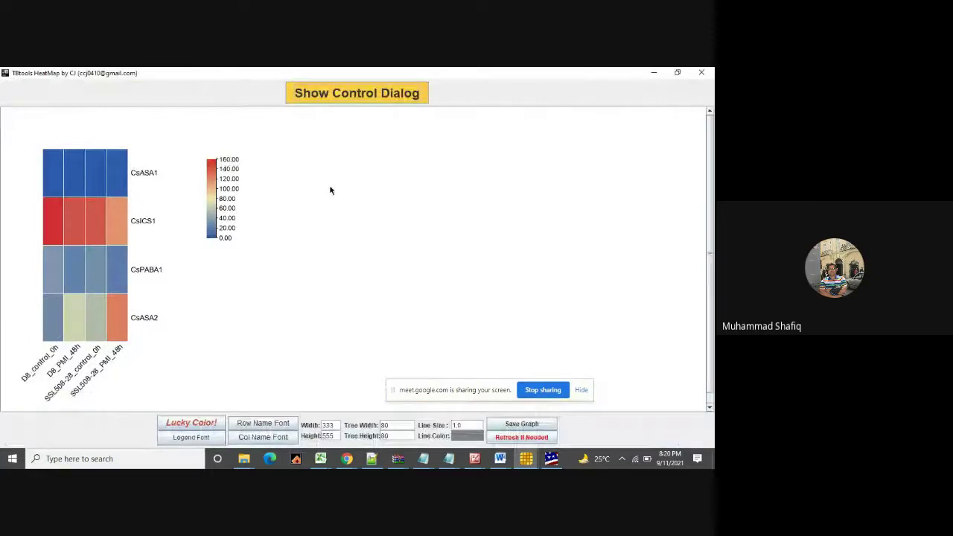
{"action": "left_click", "coordinate": [337, 96]}
{"action": "left_click", "coordinate": [12, 100]}
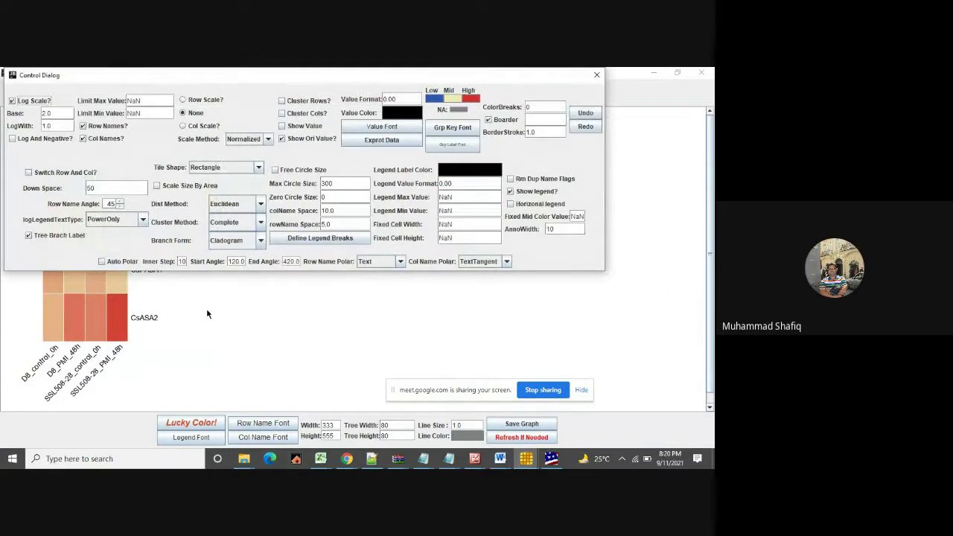
{"action": "left_click", "coordinate": [281, 100]}
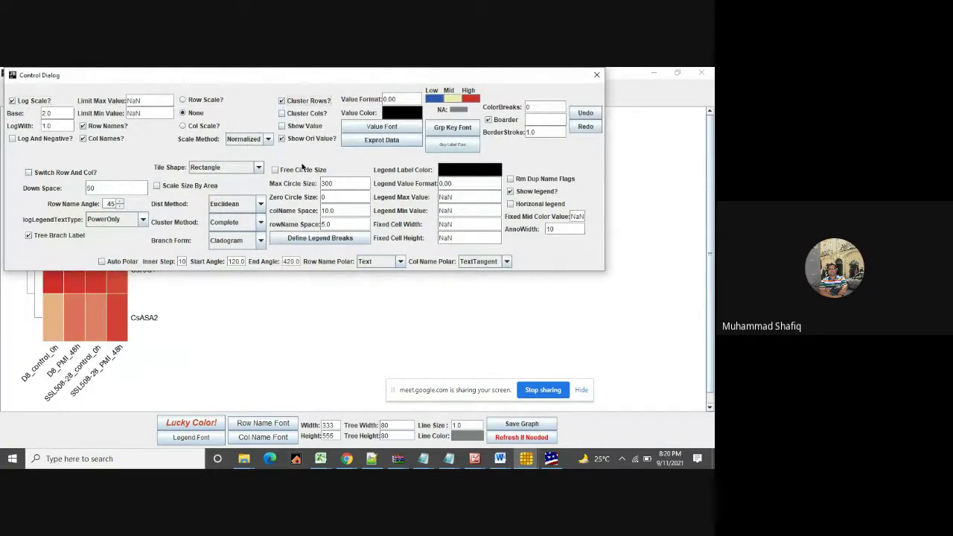
Scale the heat map tiles by area, set the tile shape to Circle and close the control dialog.
{"action": "left_click", "coordinate": [157, 186]}
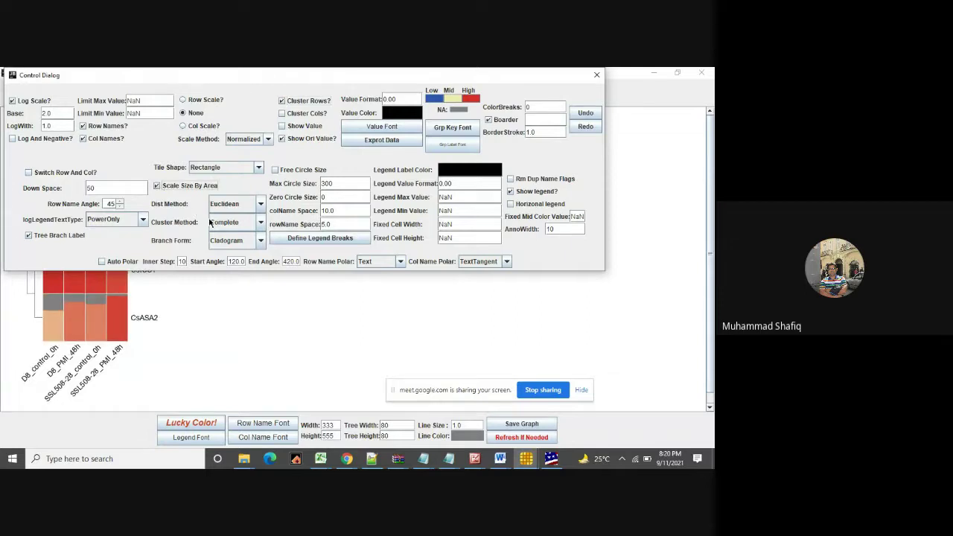
{"action": "left_click", "coordinate": [258, 167]}
{"action": "left_click", "coordinate": [223, 189]}
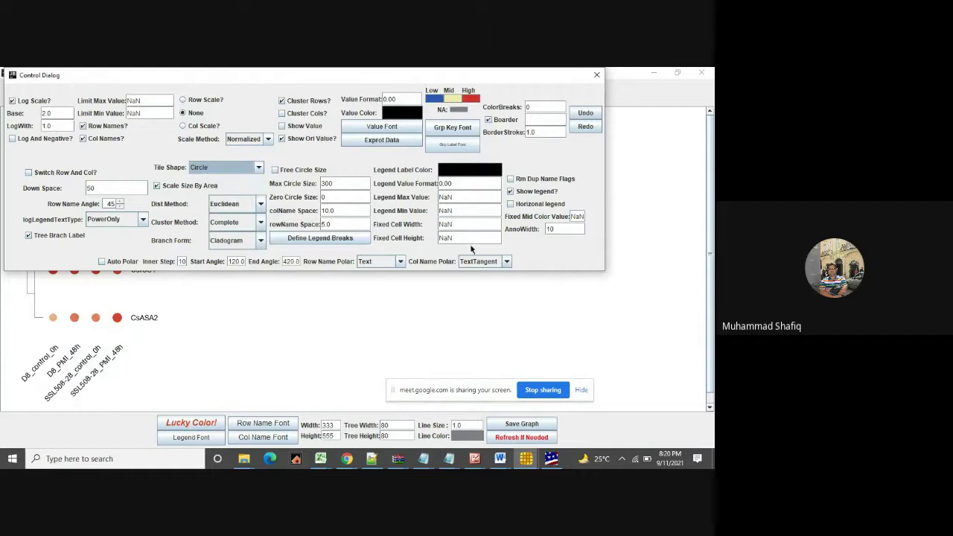
{"action": "left_click", "coordinate": [596, 75]}
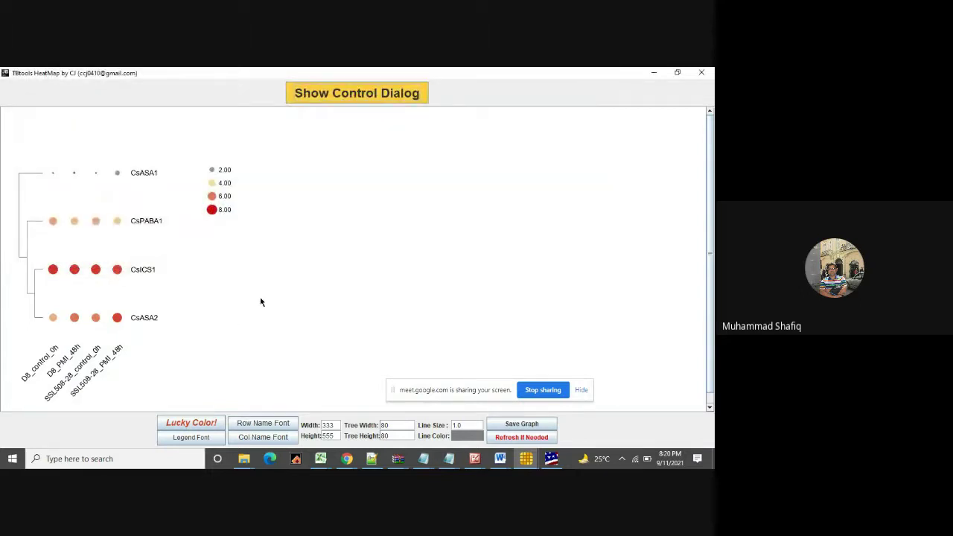
Reopen the control dialog beside the heat map and apply Row Scale to the expression values.
{"action": "left_click", "coordinate": [331, 99]}
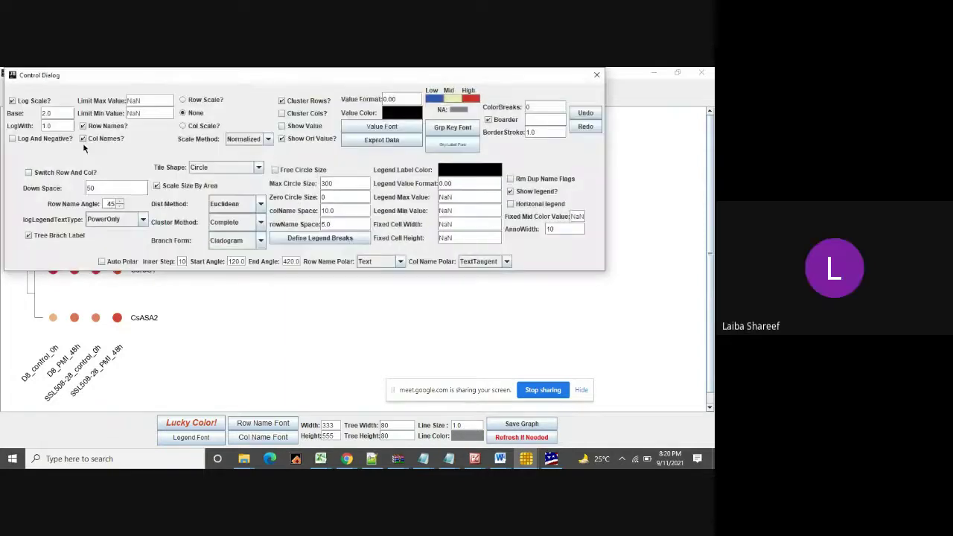
{"action": "left_click_drag", "start_coordinate": [211, 78], "coordinate": [597, 146]}
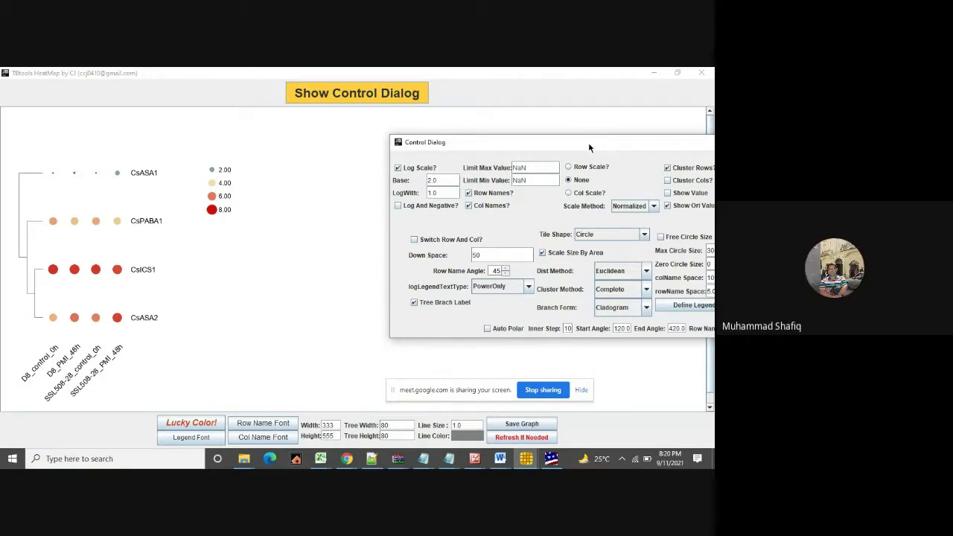
{"action": "left_click_drag", "start_coordinate": [588, 147], "coordinate": [507, 140]}
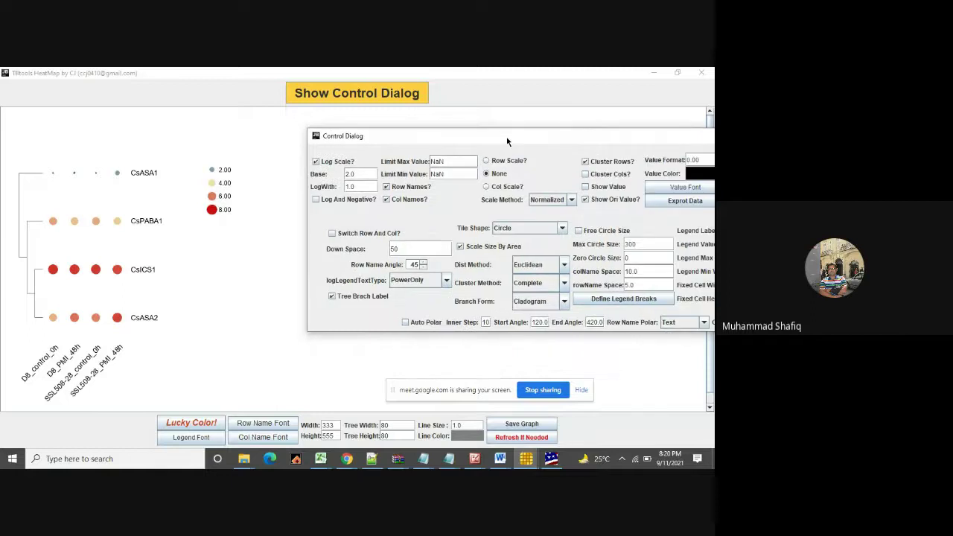
{"action": "left_click", "coordinate": [486, 161]}
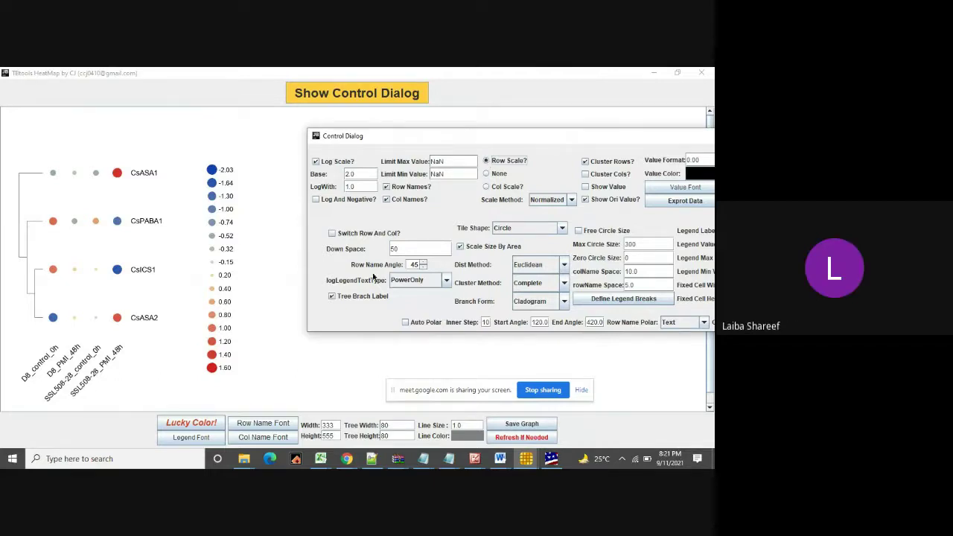
Recolour the heat map with Lucky Color to a green-black-red scheme and close the control dialog.
{"action": "left_click", "coordinate": [207, 424]}
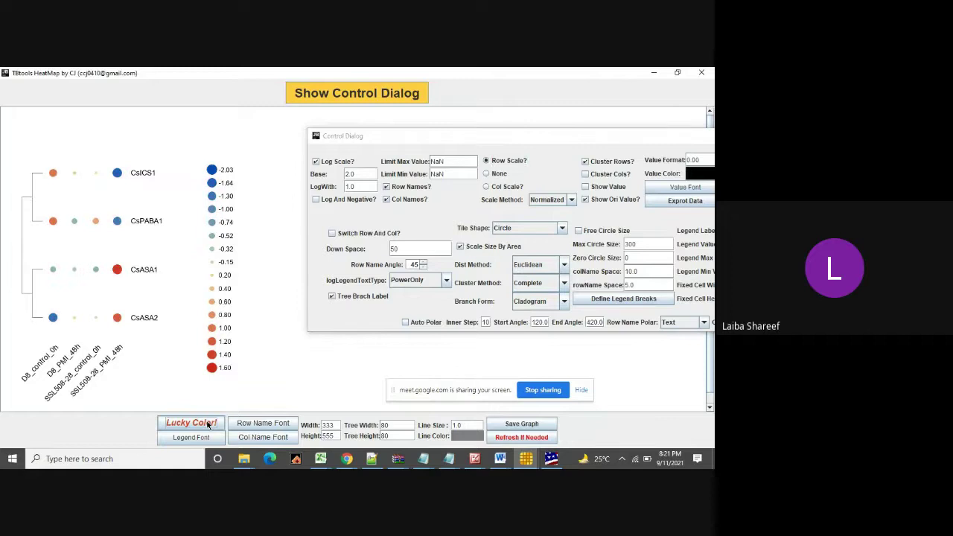
{"action": "left_click", "coordinate": [207, 423]}
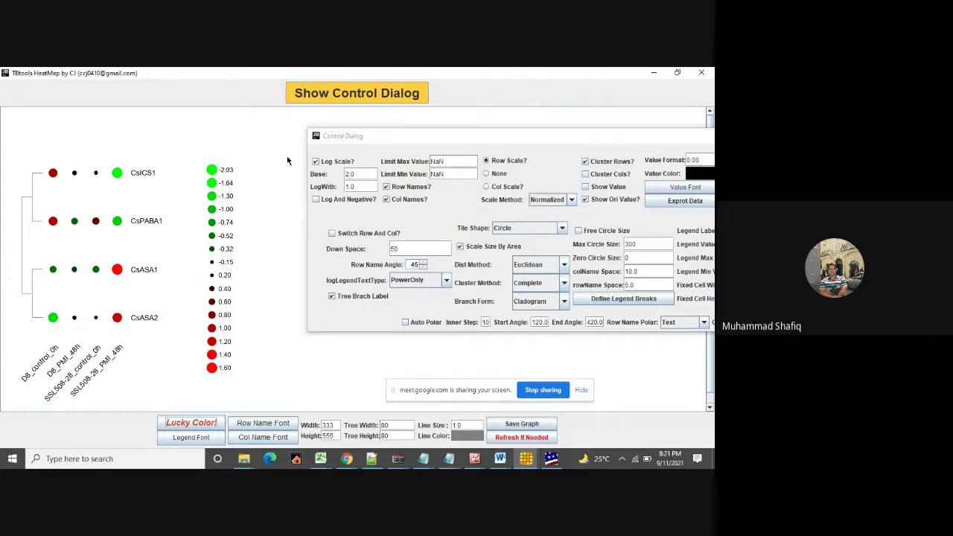
{"action": "left_click_drag", "start_coordinate": [392, 142], "coordinate": [180, 151]}
{"action": "left_click", "coordinate": [685, 148]}
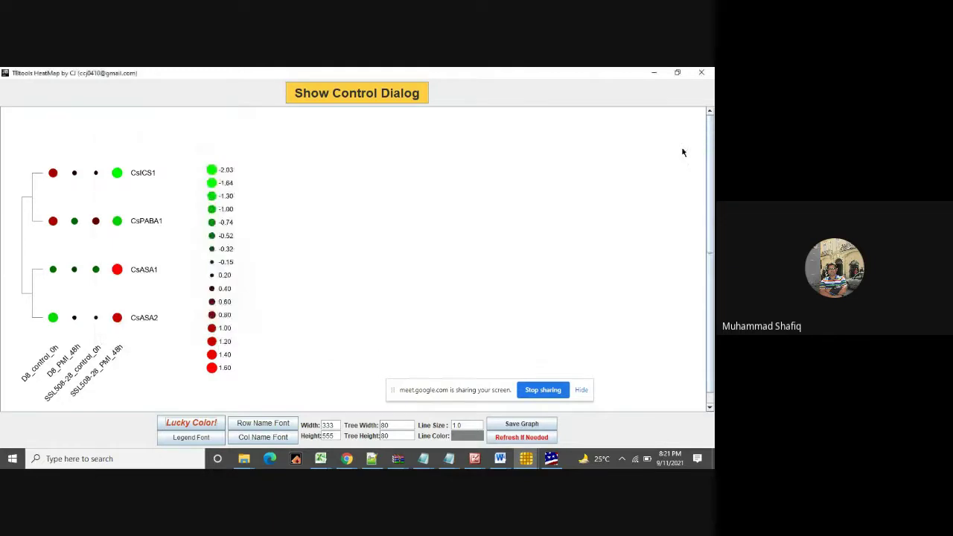
Try to move the circle legend closer to the gene names and close the heat map window.
{"action": "left_click_drag", "start_coordinate": [262, 144], "coordinate": [182, 405]}
{"action": "left_click_drag", "start_coordinate": [213, 258], "coordinate": [186, 238]}
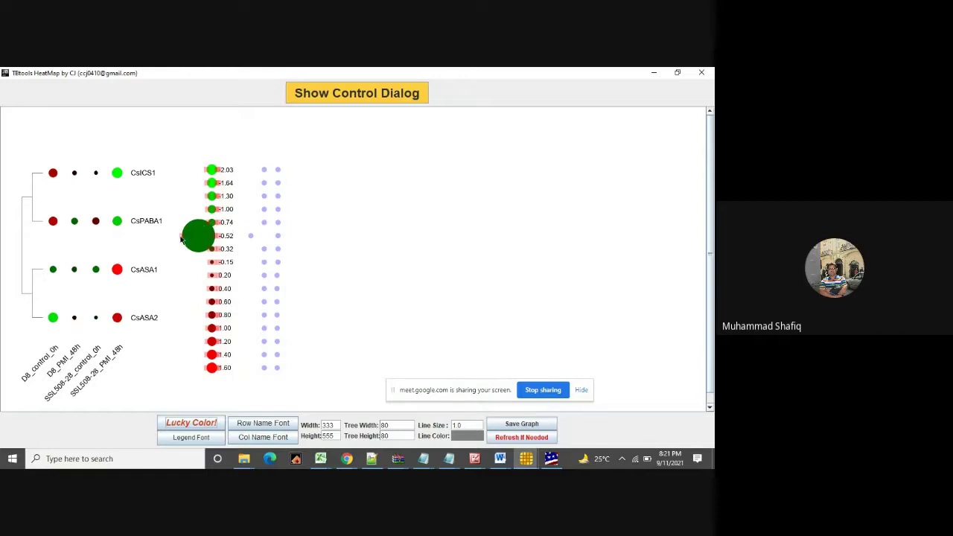
{"action": "left_click", "coordinate": [197, 237]}
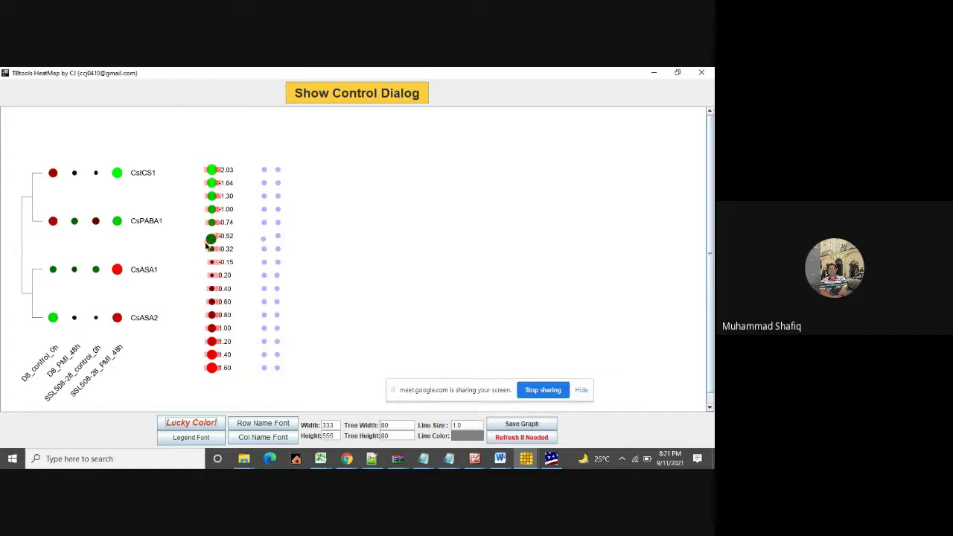
{"action": "left_click_drag", "start_coordinate": [207, 246], "coordinate": [236, 250]}
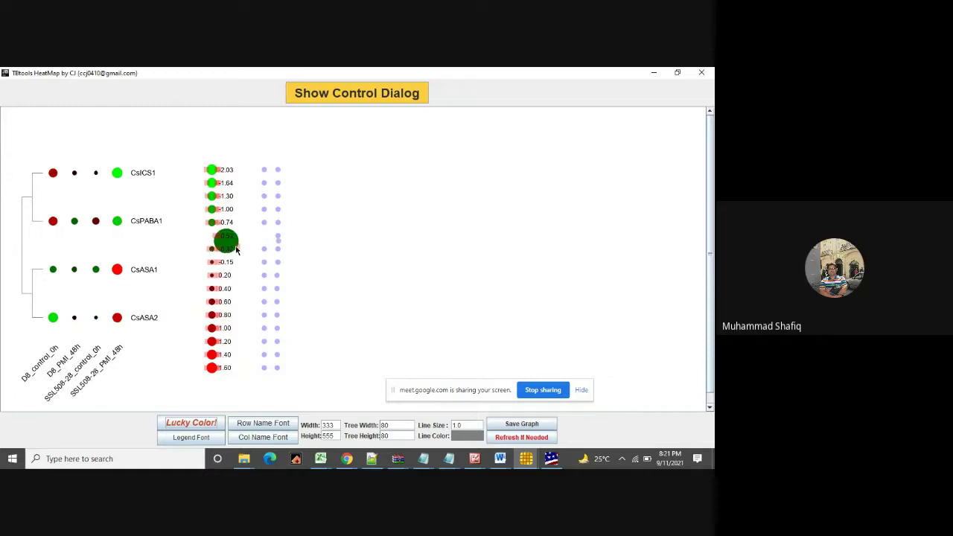
{"action": "left_click", "coordinate": [701, 72]}
Generate the heat map again and turn on Log Scale, Row Scale and row clustering in its control dialog.
{"action": "left_click", "coordinate": [278, 396]}
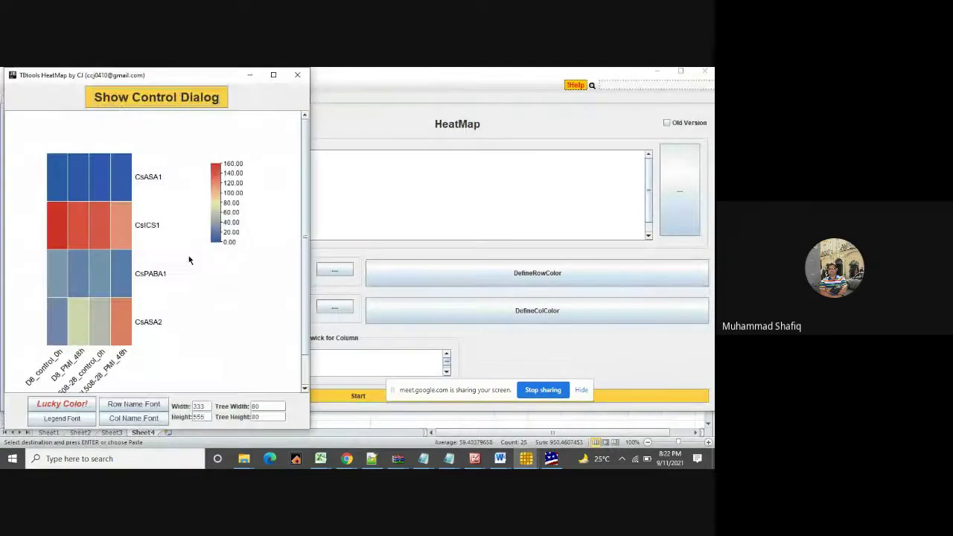
{"action": "left_click", "coordinate": [132, 94]}
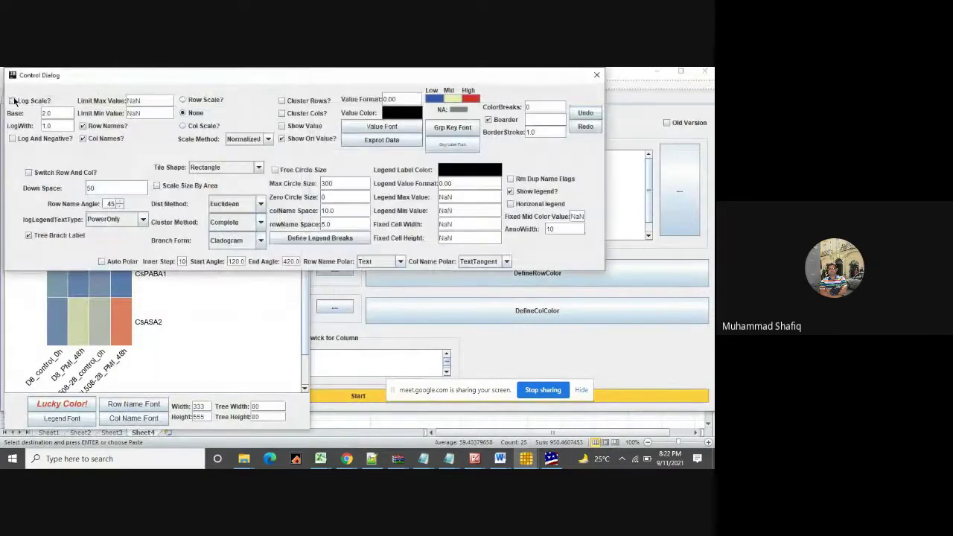
{"action": "left_click", "coordinate": [13, 101]}
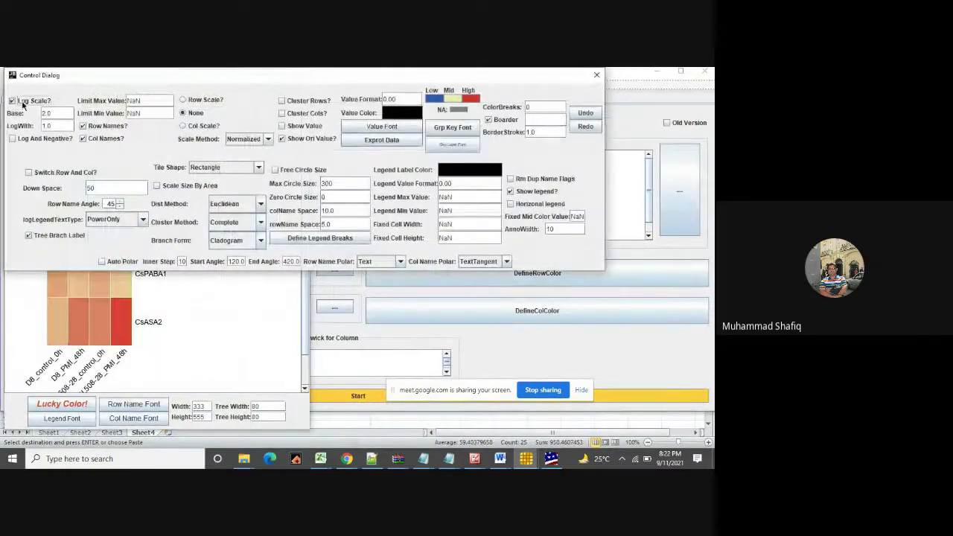
{"action": "left_click", "coordinate": [182, 100]}
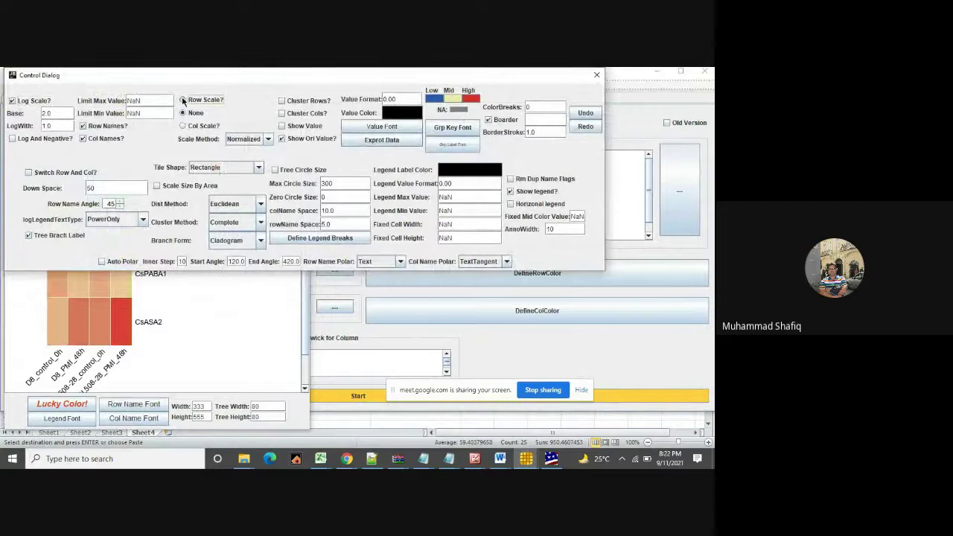
{"action": "left_click", "coordinate": [282, 100]}
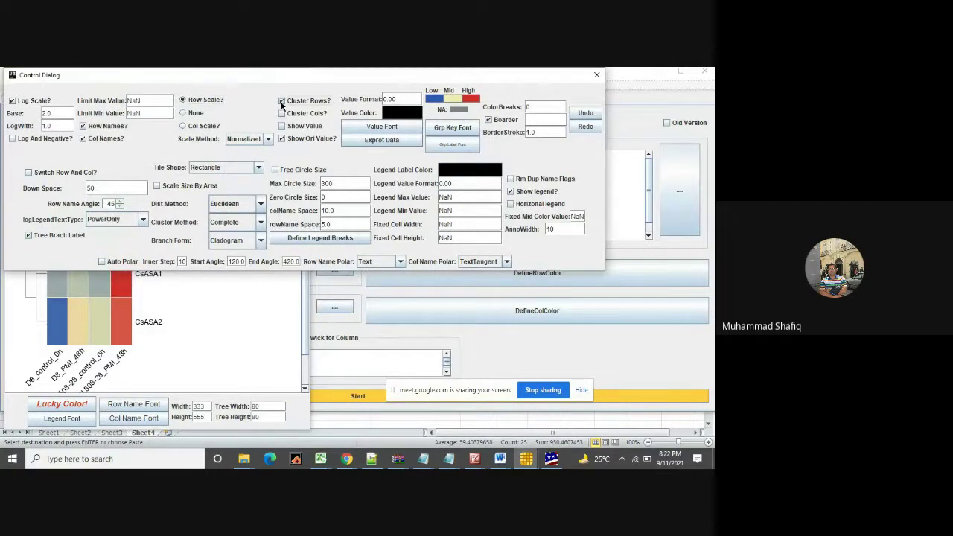
Scale the tile size by area and set the tile shape to Circle.
{"action": "left_click", "coordinate": [157, 185]}
{"action": "left_click", "coordinate": [235, 168]}
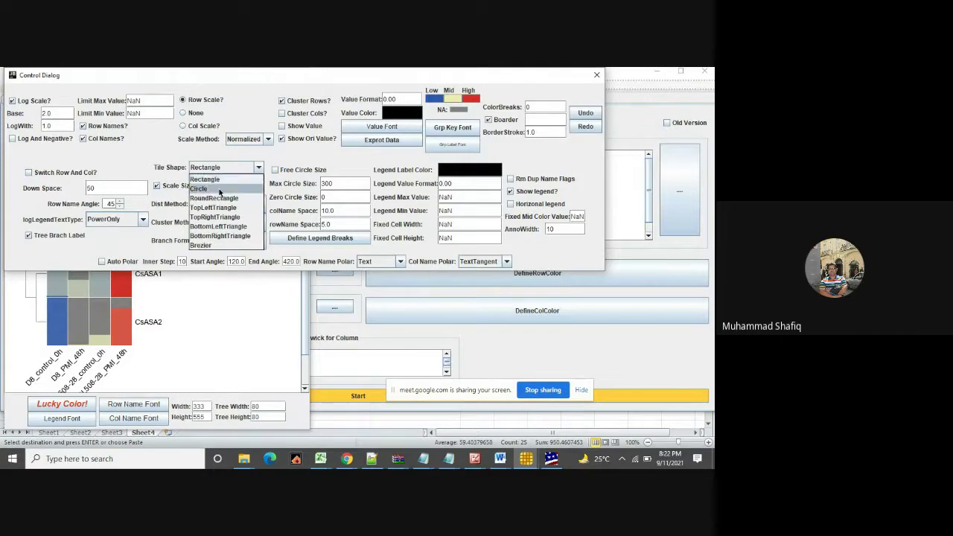
{"action": "left_click", "coordinate": [198, 188]}
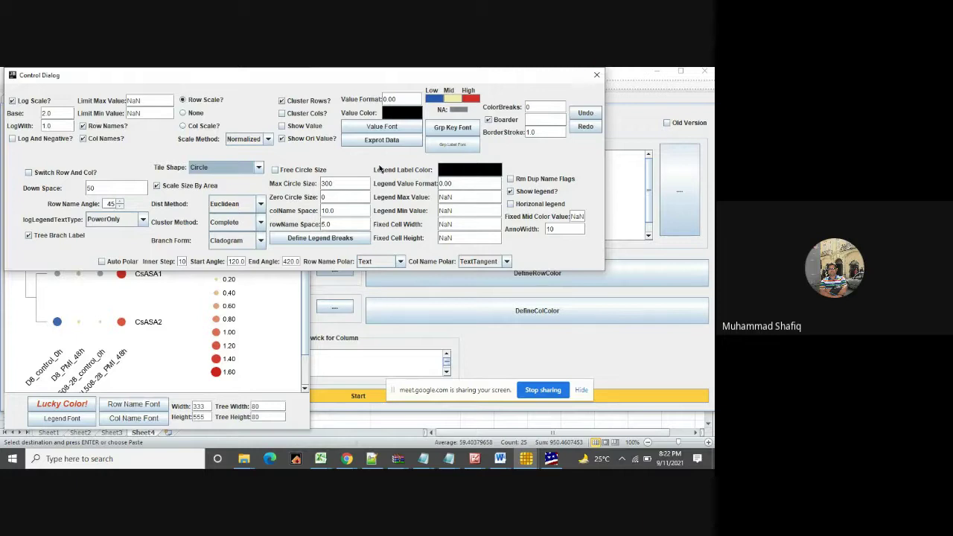
Set the maximum circle size to 500 with Free Circle Size left off and close the control dialog.
{"action": "left_click", "coordinate": [276, 174]}
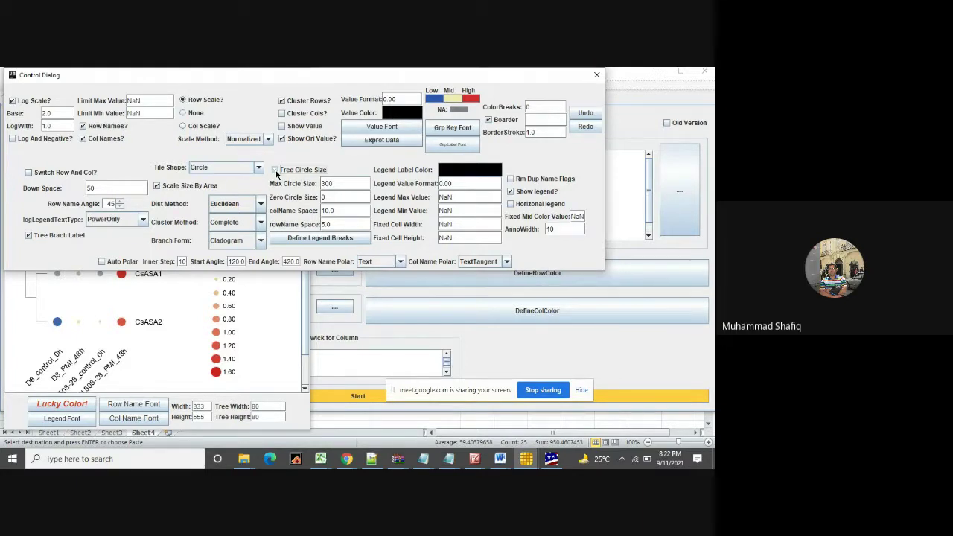
{"action": "left_click", "coordinate": [276, 173]}
{"action": "left_click", "coordinate": [352, 182]}
{"action": "key", "text": "BackSpace"}
{"action": "key", "text": "BackSpace"}
{"action": "key", "text": "BackSpace"}
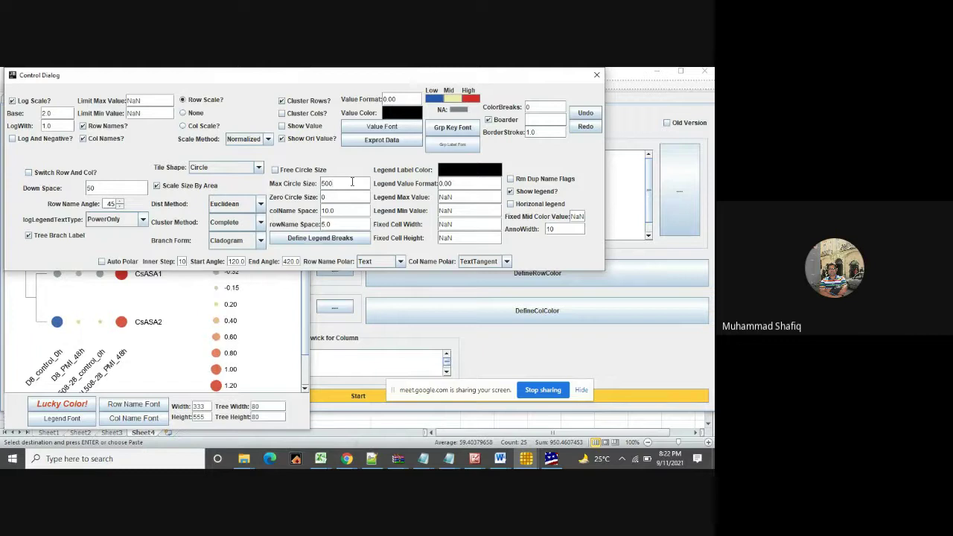
{"action": "left_click", "coordinate": [595, 76]}
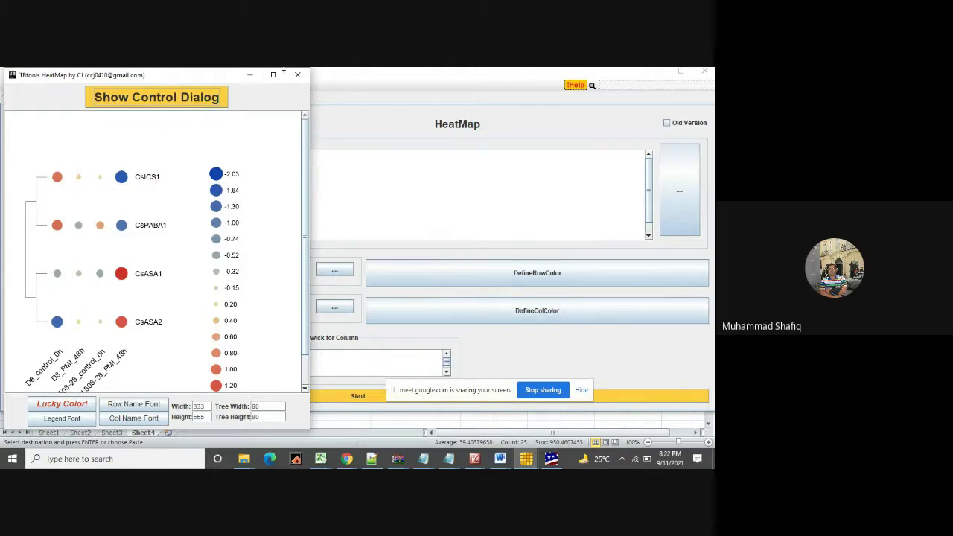
Maximize the heat map window and recolour the circles with Lucky Color to a green-white-red scheme.
{"action": "left_click", "coordinate": [273, 74]}
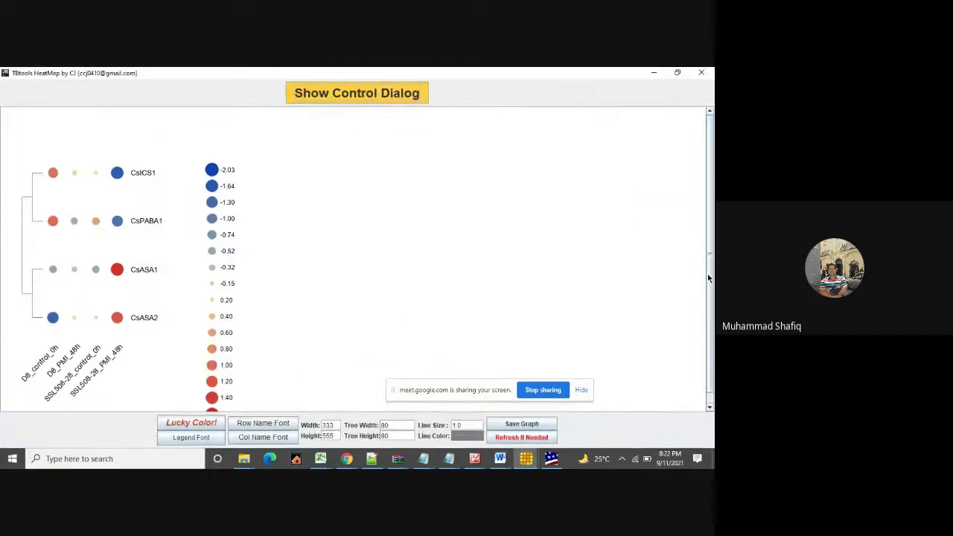
{"action": "scroll", "coordinate": [708, 277], "scroll_direction": "down", "scroll_amount": 1}
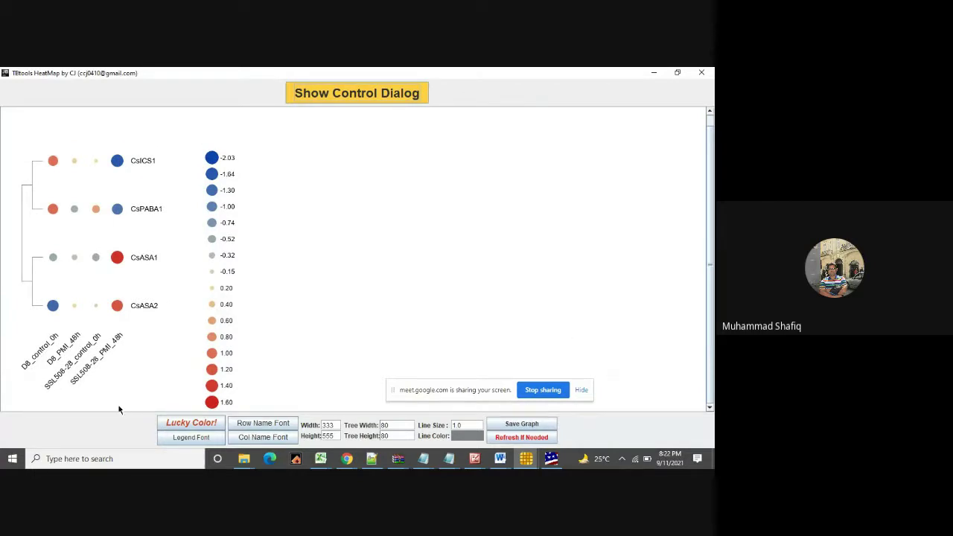
{"action": "left_click", "coordinate": [196, 424]}
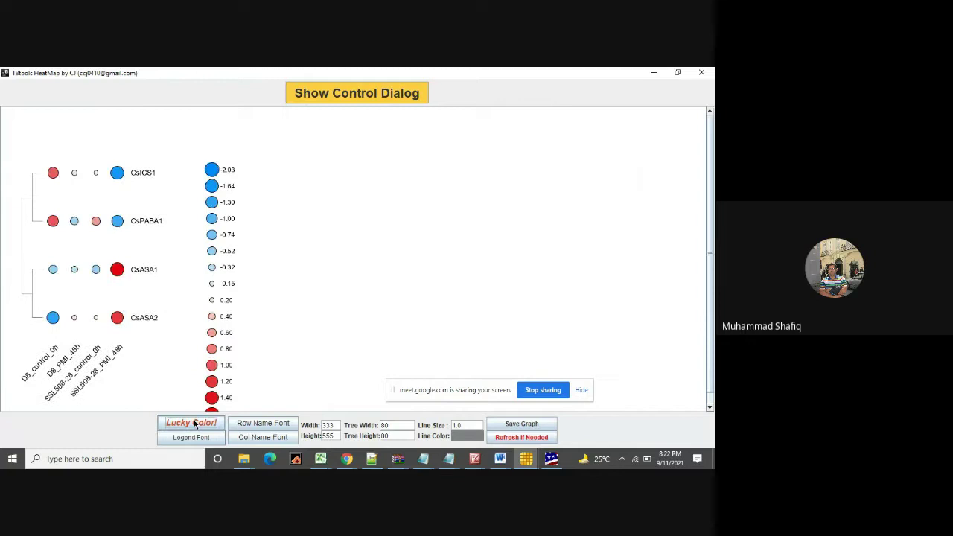
{"action": "left_click", "coordinate": [196, 423]}
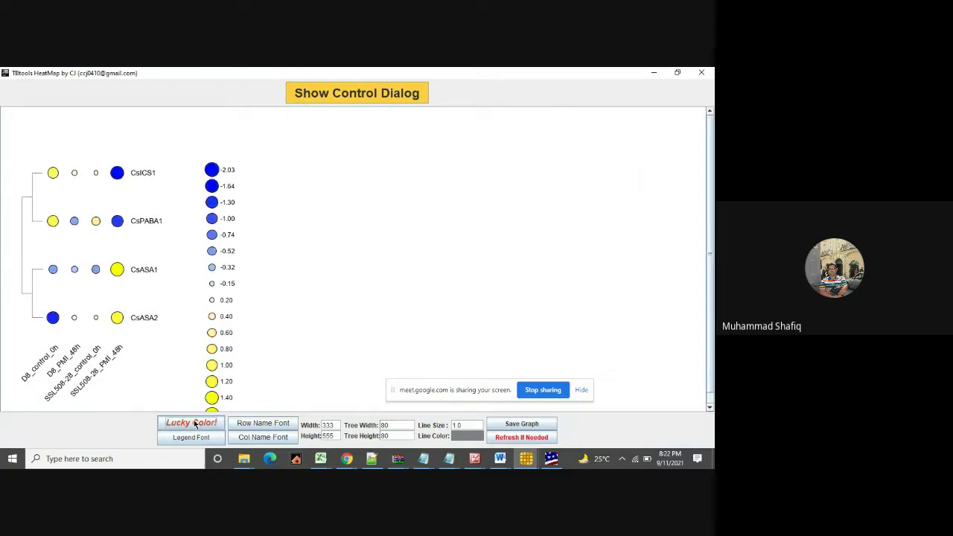
{"action": "left_click", "coordinate": [196, 424]}
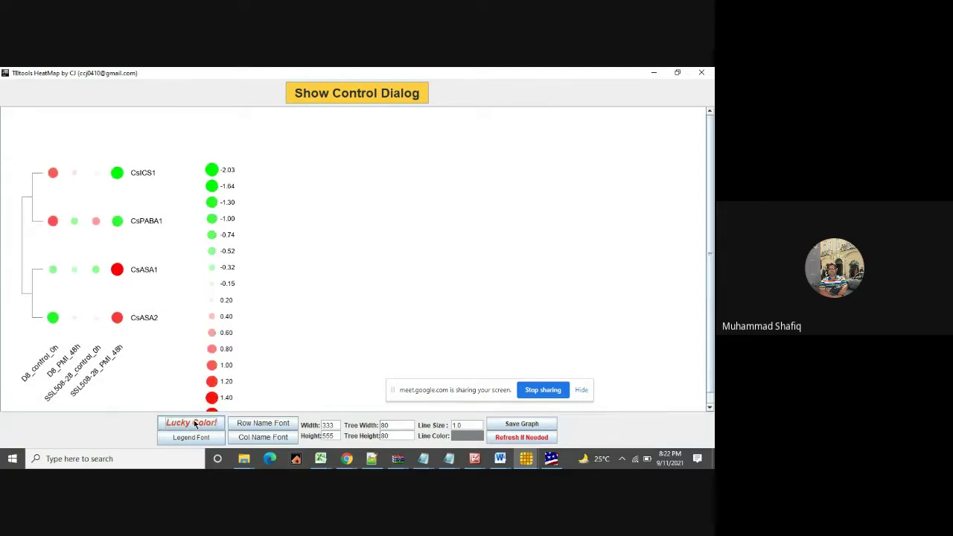
Select the whole circle legend and reposition it just beside the gene names without overlapping CsPABA1.
{"action": "left_click_drag", "start_coordinate": [266, 152], "coordinate": [171, 425]}
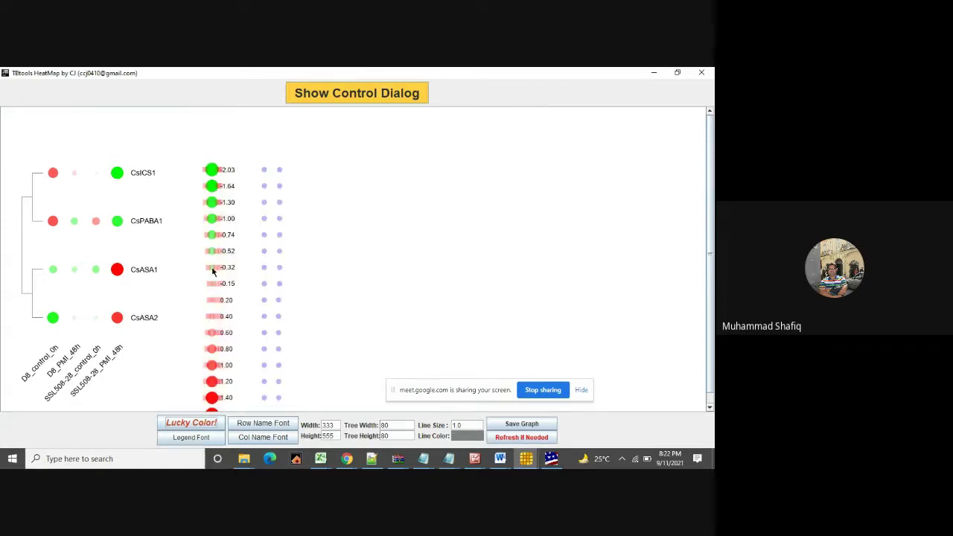
{"action": "left_click_drag", "start_coordinate": [212, 271], "coordinate": [174, 237]}
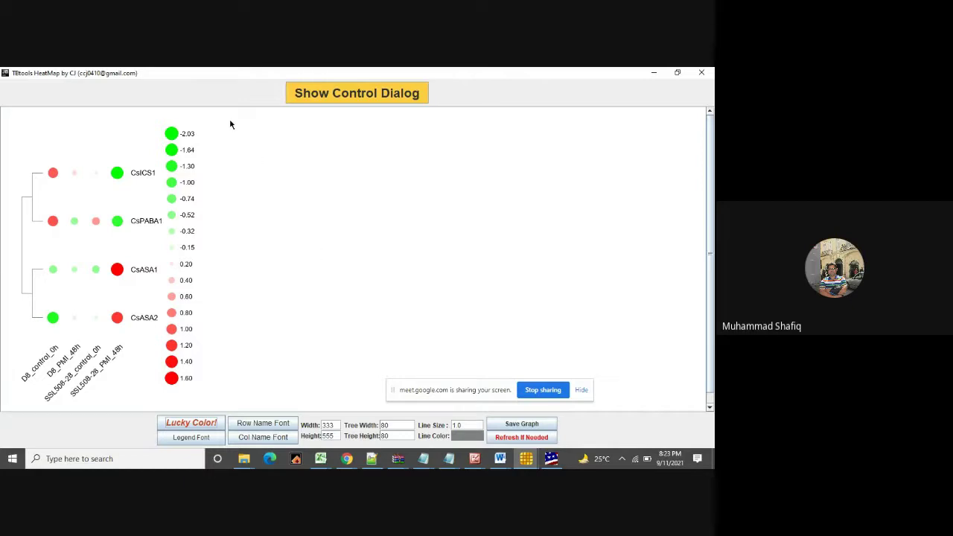
{"action": "left_click_drag", "start_coordinate": [221, 121], "coordinate": [146, 384]}
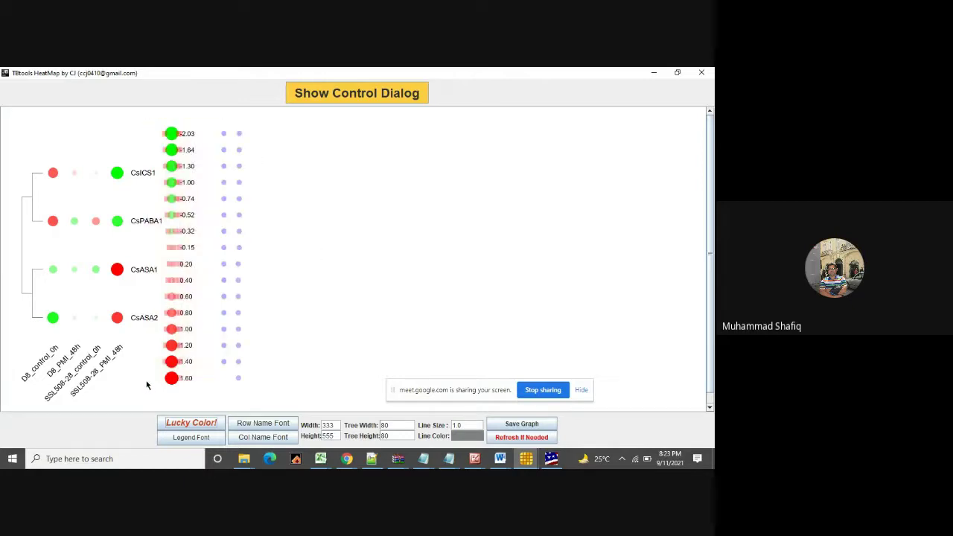
{"action": "mouse_move", "coordinate": [177, 270]}
{"action": "left_mouse_down"}
{"action": "mouse_move", "coordinate": [190, 270]}
{"action": "mouse_move", "coordinate": [177, 270]}
{"action": "left_mouse_up"}
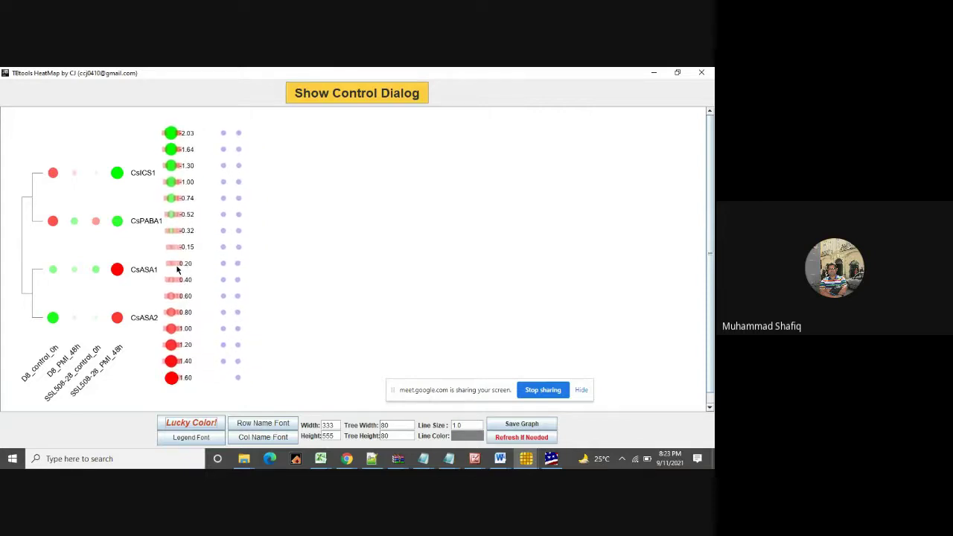
{"action": "left_click", "coordinate": [368, 260]}
{"action": "left_click_drag", "start_coordinate": [216, 124], "coordinate": [144, 436]}
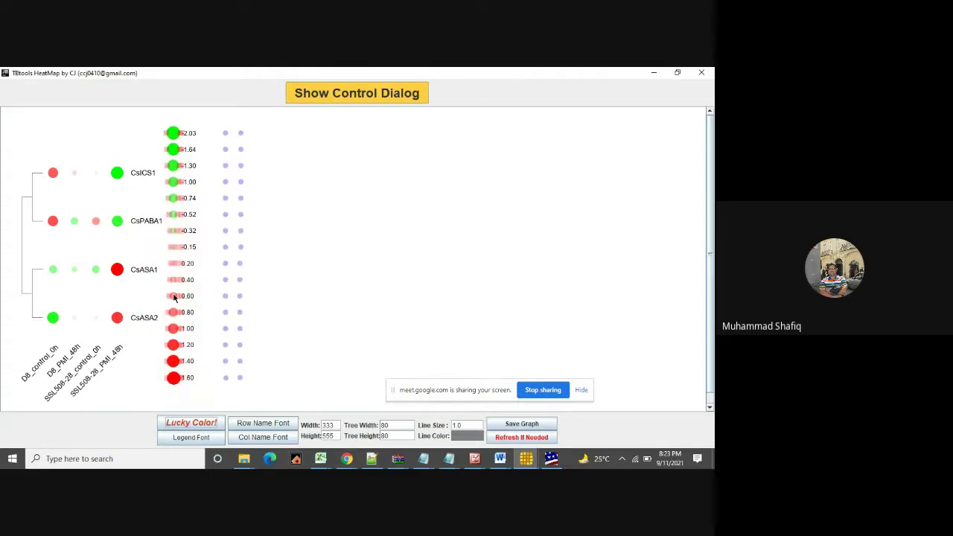
{"action": "left_click_drag", "start_coordinate": [174, 298], "coordinate": [180, 297]}
{"action": "left_click", "coordinate": [387, 281]}
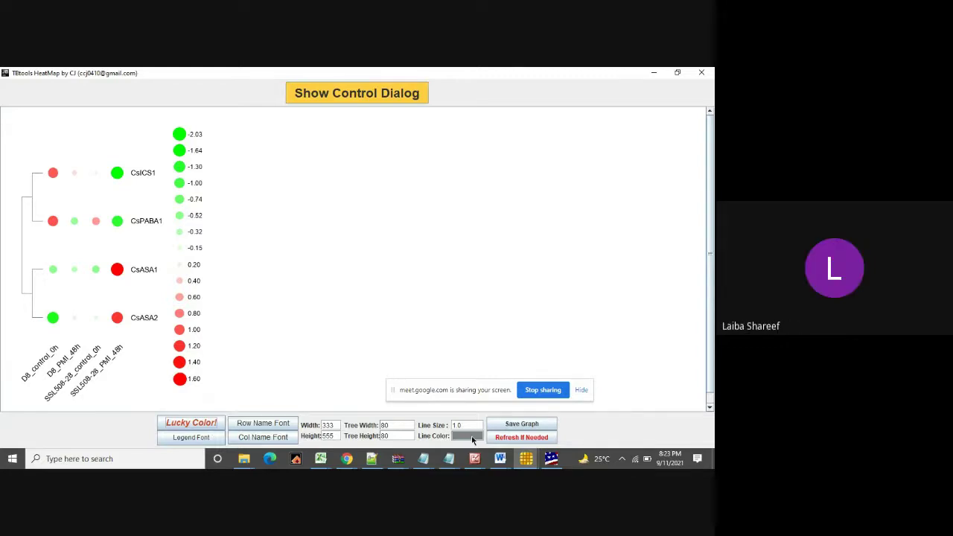
Start saving the graph in .png, .pdf and 600 dpi .jpg formats.
{"action": "left_click", "coordinate": [523, 423]}
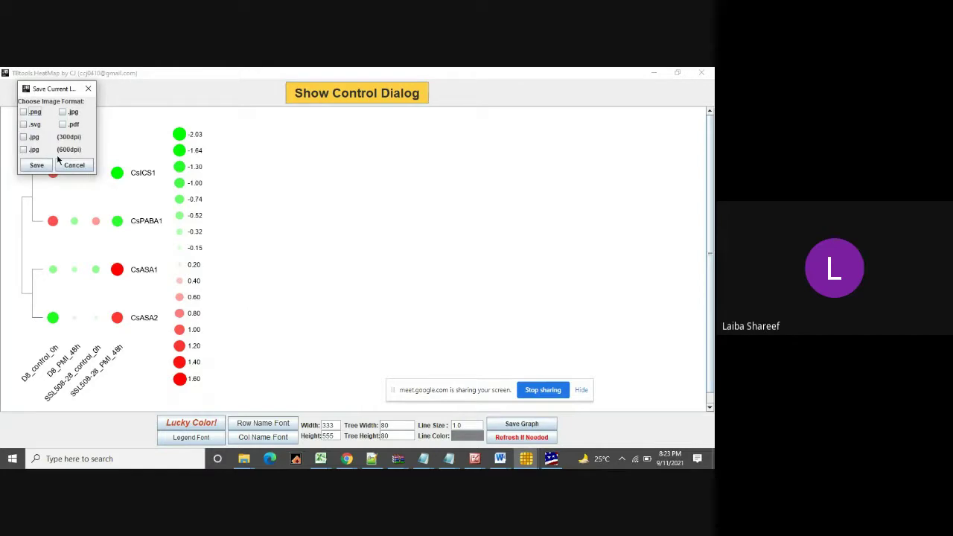
{"action": "left_click", "coordinate": [23, 150]}
{"action": "left_click", "coordinate": [23, 111]}
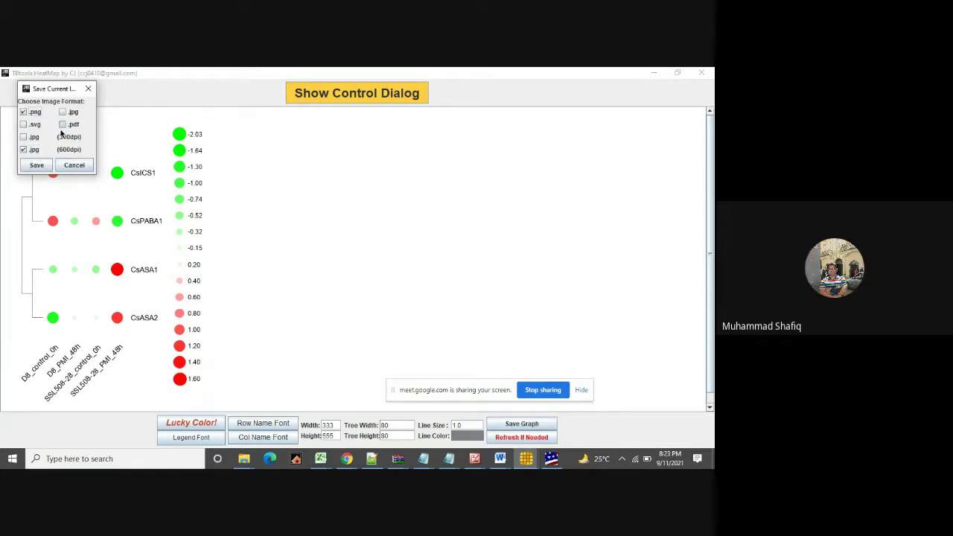
{"action": "left_click", "coordinate": [63, 125]}
{"action": "left_click", "coordinate": [39, 166]}
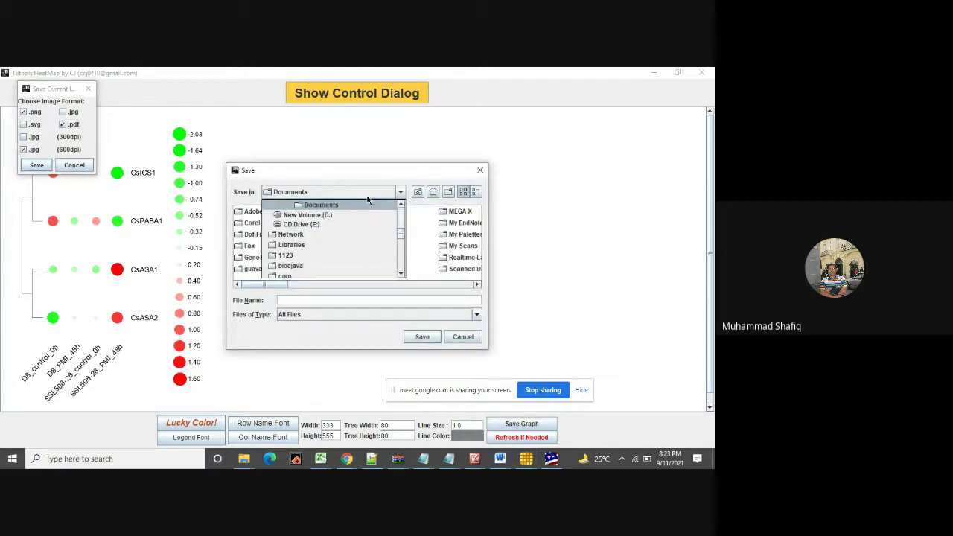
Set the save location to the Dell PU folder on New Volume (D:).
{"action": "left_click", "coordinate": [357, 192]}
{"action": "left_click", "coordinate": [305, 215]}
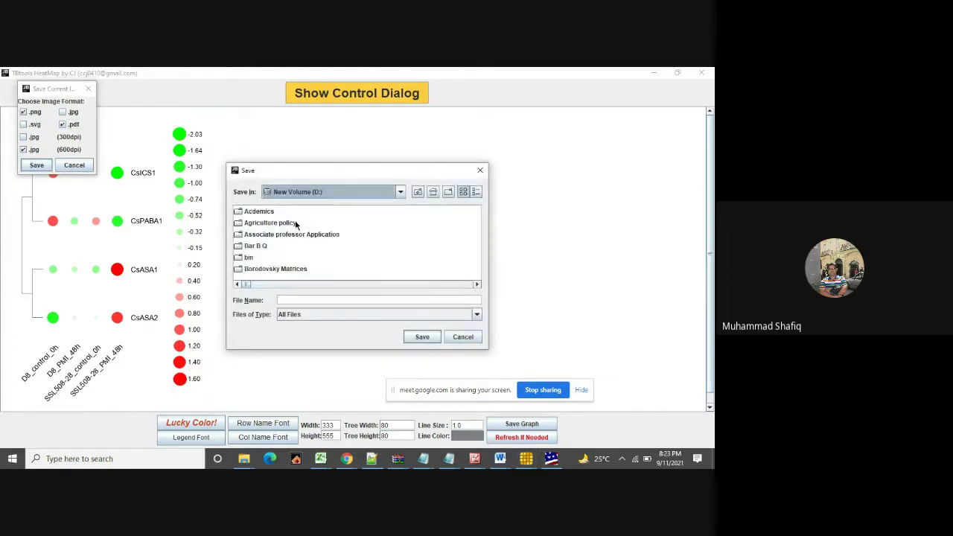
{"action": "left_click", "coordinate": [262, 234]}
{"action": "scroll", "coordinate": [262, 235], "scroll_direction": "down", "scroll_amount": 3}
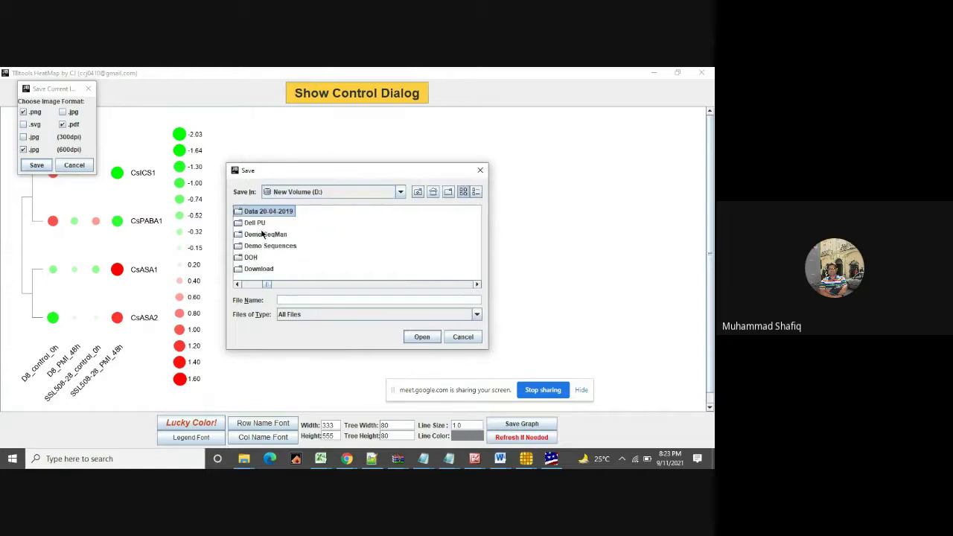
{"action": "left_click", "coordinate": [247, 223]}
{"action": "double_click", "coordinate": [248, 223]}
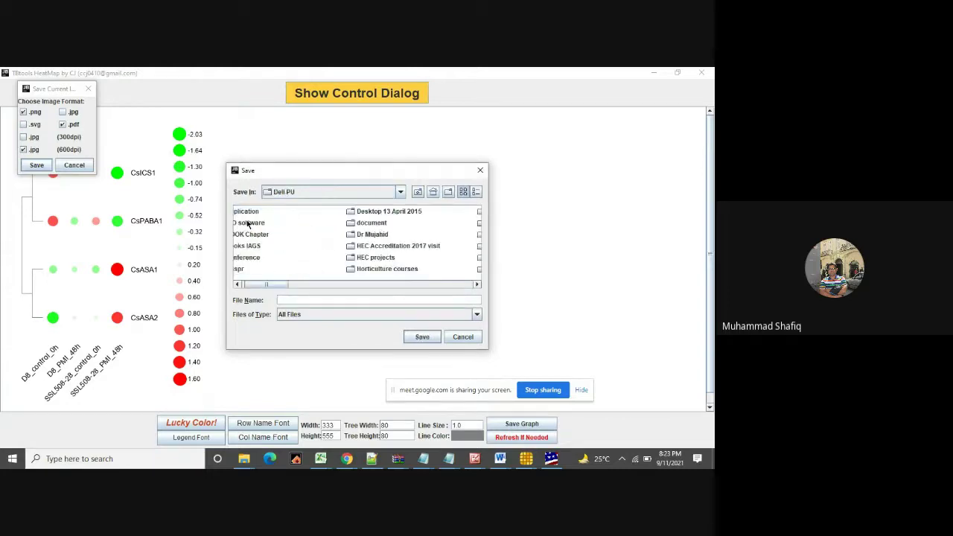
Set the save location to the ICS project folder inside UG student > Cucumber.
{"action": "key", "text": "u"}
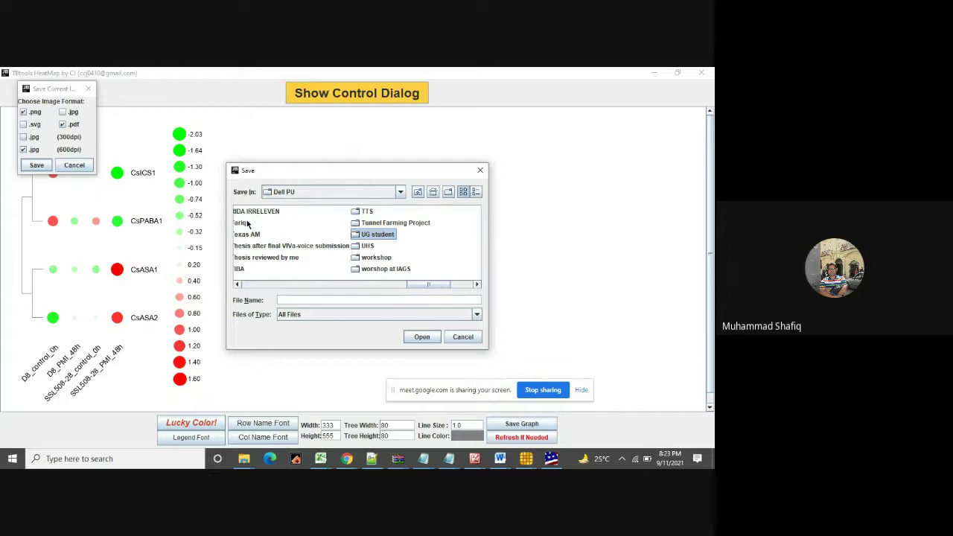
{"action": "double_click", "coordinate": [379, 235]}
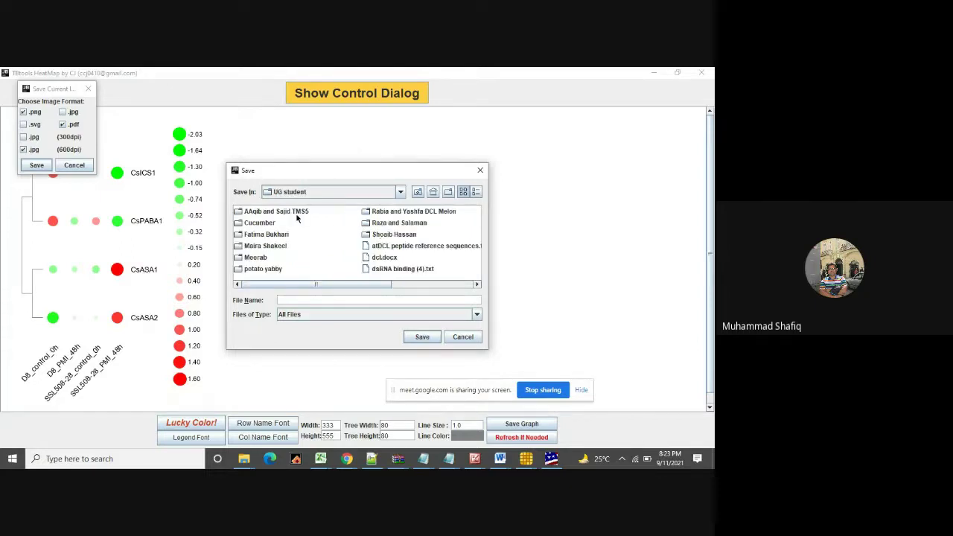
{"action": "double_click", "coordinate": [257, 222]}
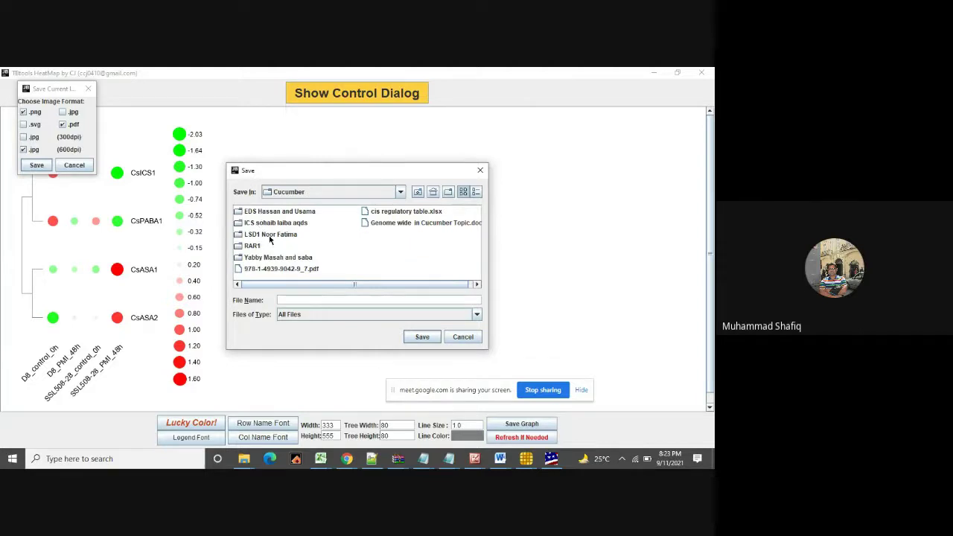
{"action": "double_click", "coordinate": [272, 223]}
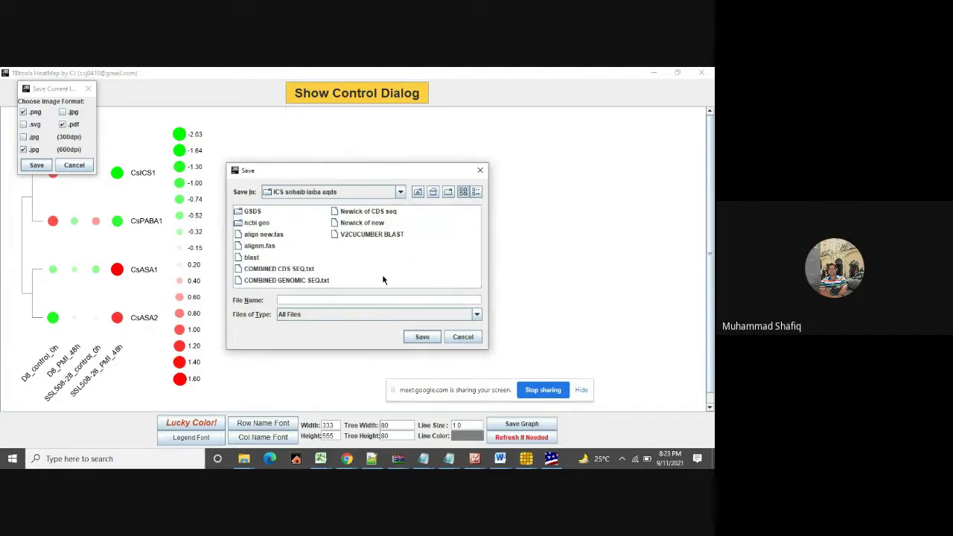
{"action": "left_click", "coordinate": [332, 299]}
Save the heat map images in the ncbi geo subfolder under the file name "powdery mildew".
{"action": "left_click", "coordinate": [257, 225]}
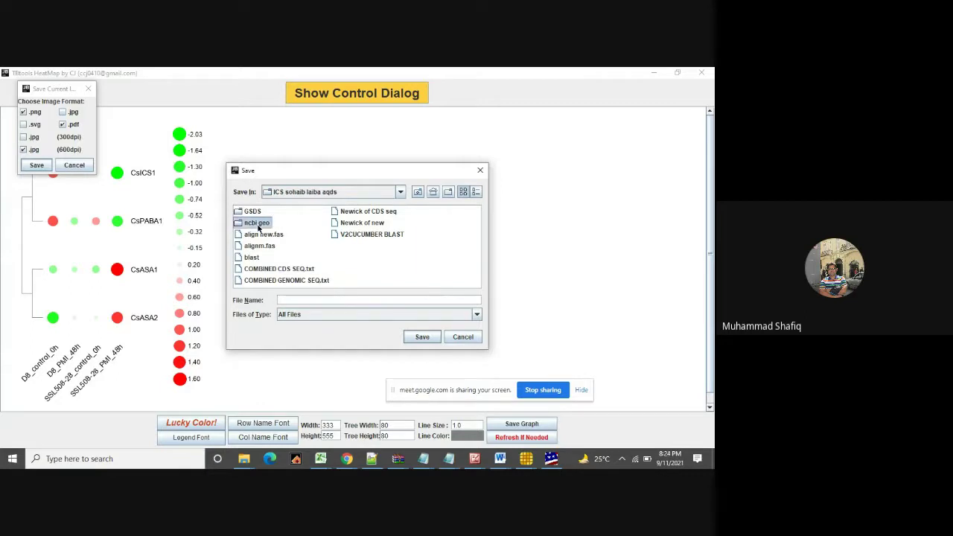
{"action": "double_click", "coordinate": [257, 225]}
{"action": "left_click", "coordinate": [258, 225]}
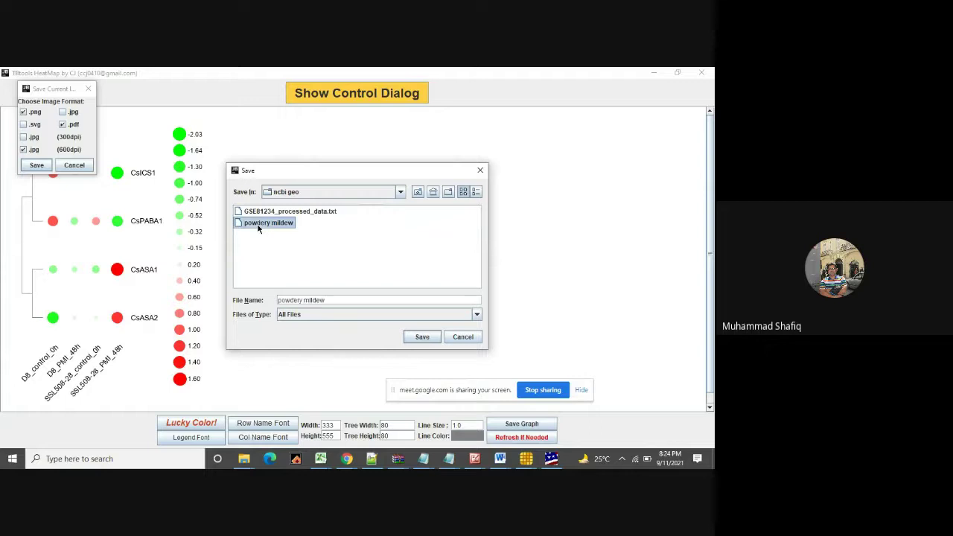
{"action": "left_click", "coordinate": [423, 336]}
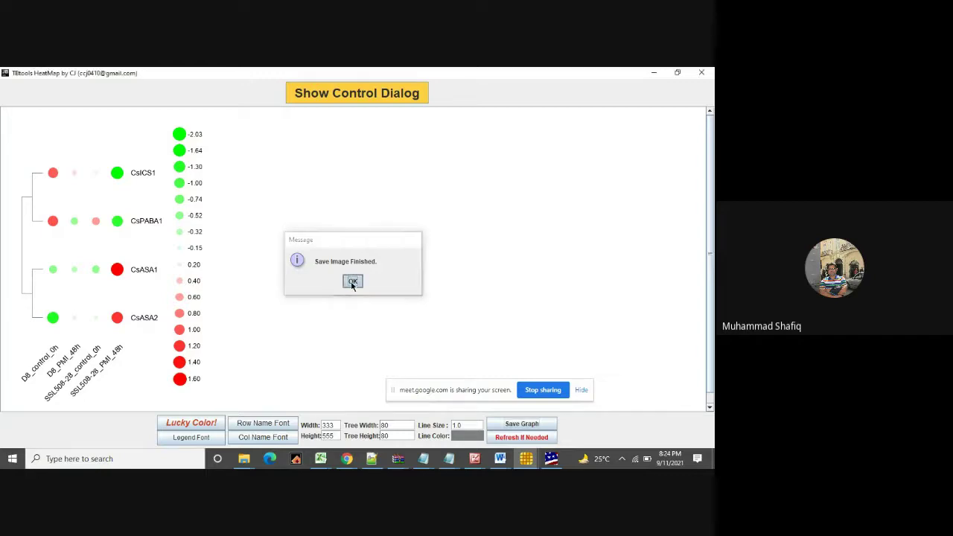
{"action": "left_click", "coordinate": [353, 280]}
Minimize the heat map, switch to the Book1 workbook in Excel and view the replicate FPKM data on Sheet2.
{"action": "left_click", "coordinate": [654, 72]}
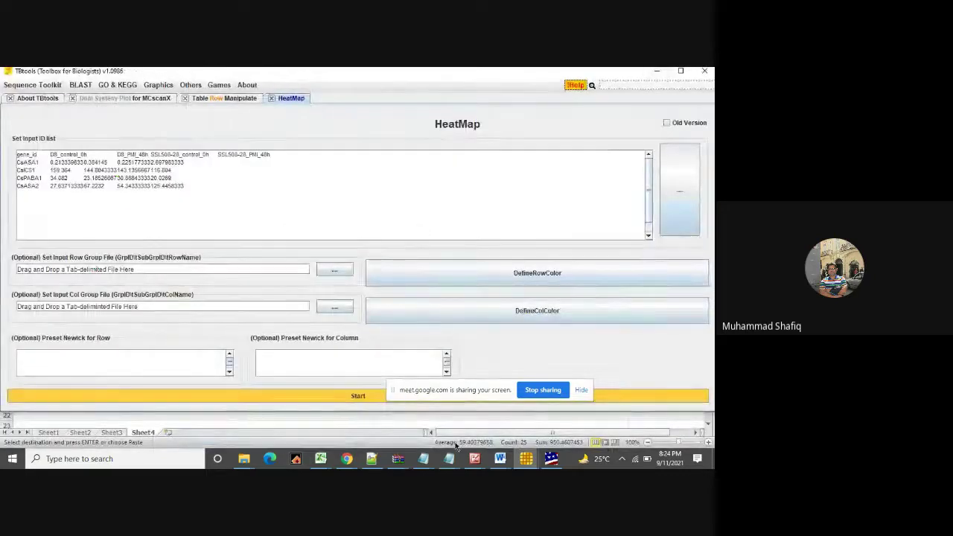
{"action": "mouse_move", "coordinate": [320, 459]}
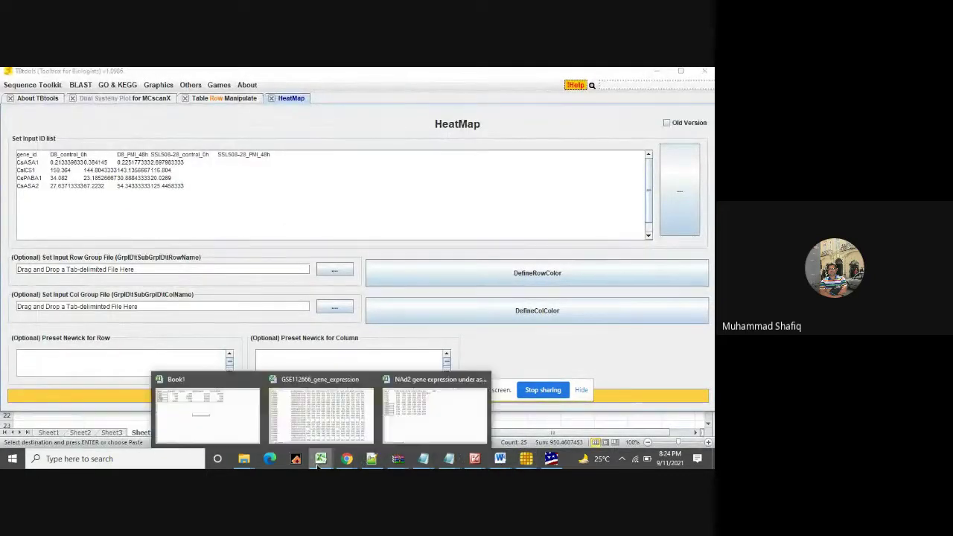
{"action": "left_click", "coordinate": [417, 409]}
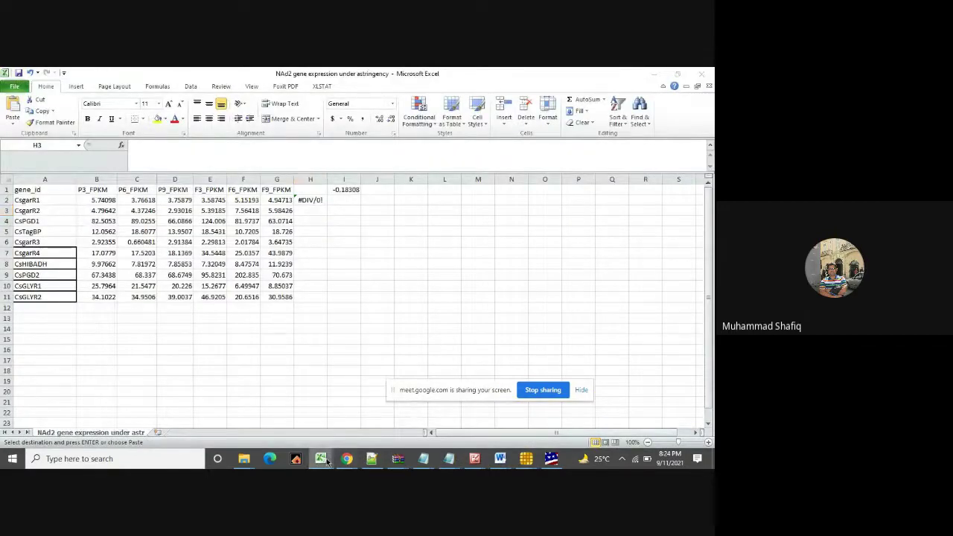
{"action": "mouse_move", "coordinate": [320, 459]}
{"action": "left_click", "coordinate": [210, 416]}
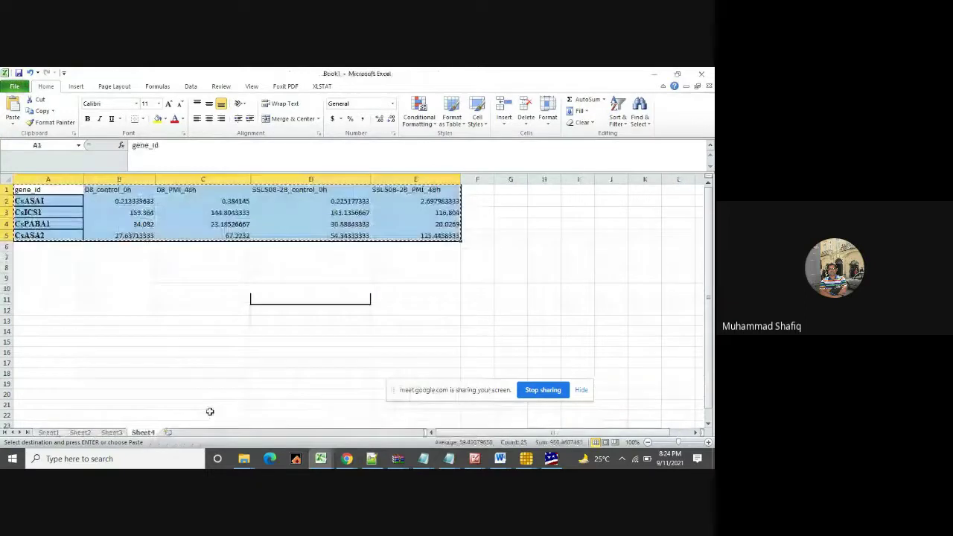
{"action": "left_click", "coordinate": [81, 433]}
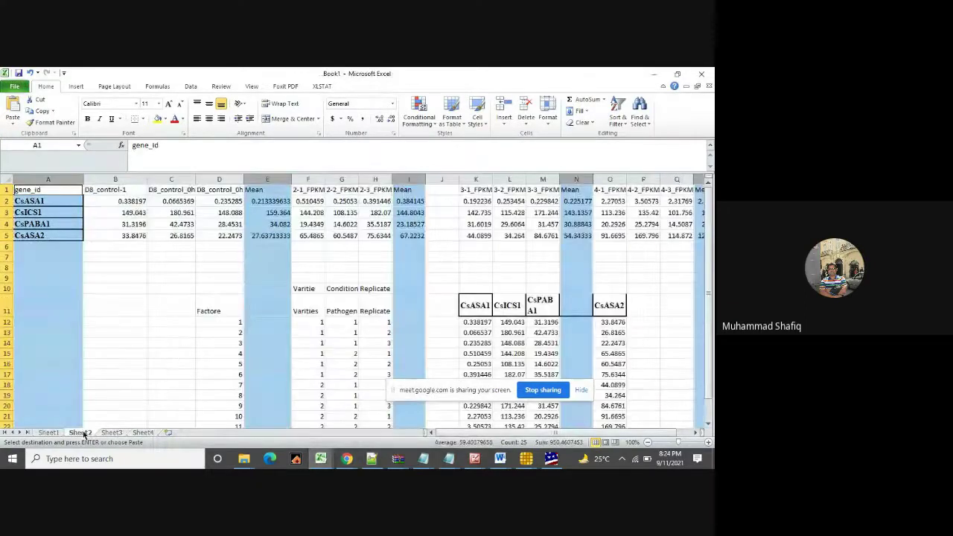
{"action": "left_click", "coordinate": [163, 333]}
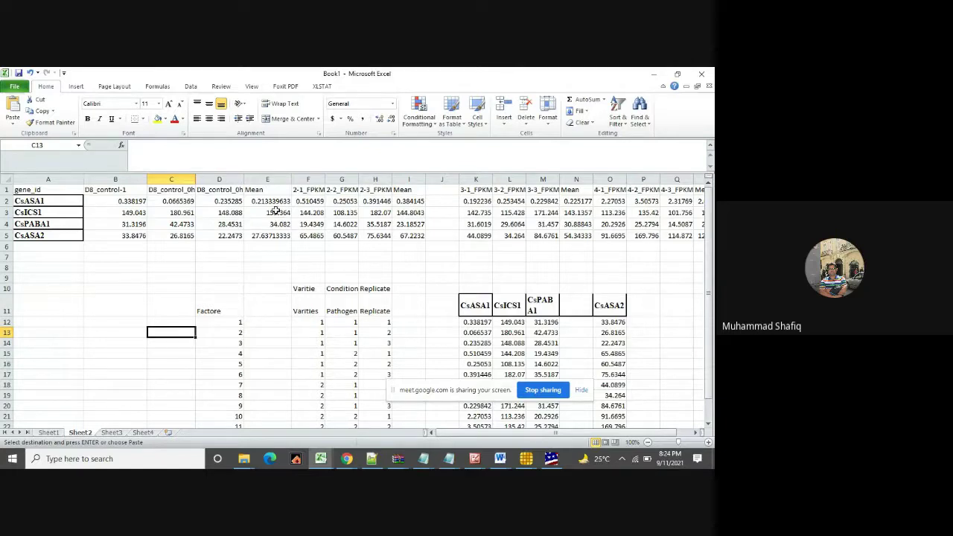
On Sheet3, enter the heading "Log" in cell G1 above the SSL508-28 log ratios.
{"action": "left_click", "coordinate": [112, 432]}
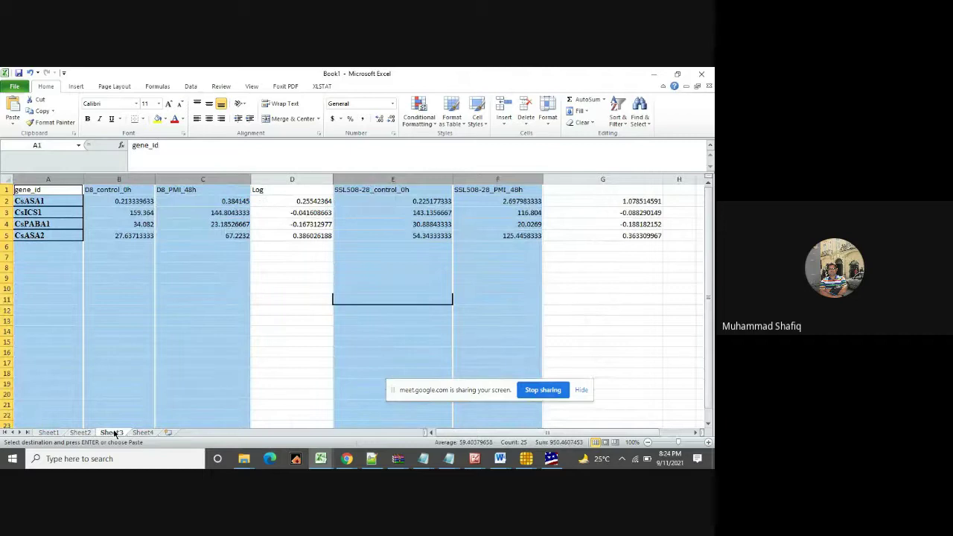
{"action": "left_click", "coordinate": [80, 432]}
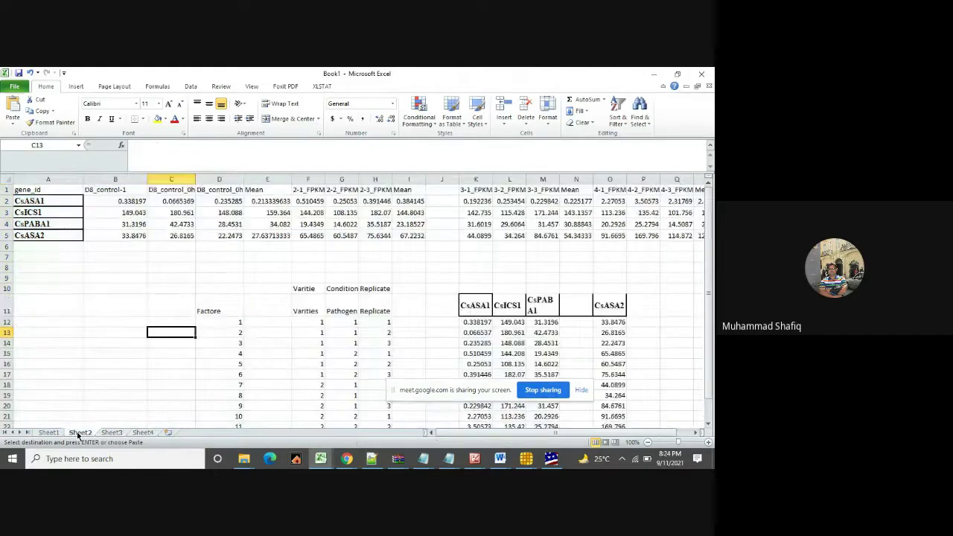
{"action": "left_click", "coordinate": [112, 433]}
{"action": "left_click", "coordinate": [281, 289]}
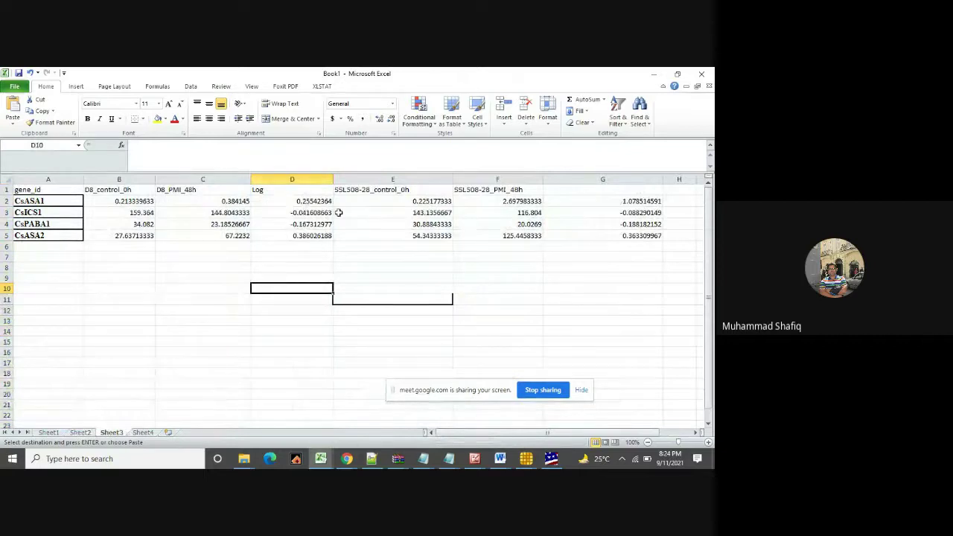
{"action": "left_click", "coordinate": [581, 190]}
{"action": "type", "text": "L"}
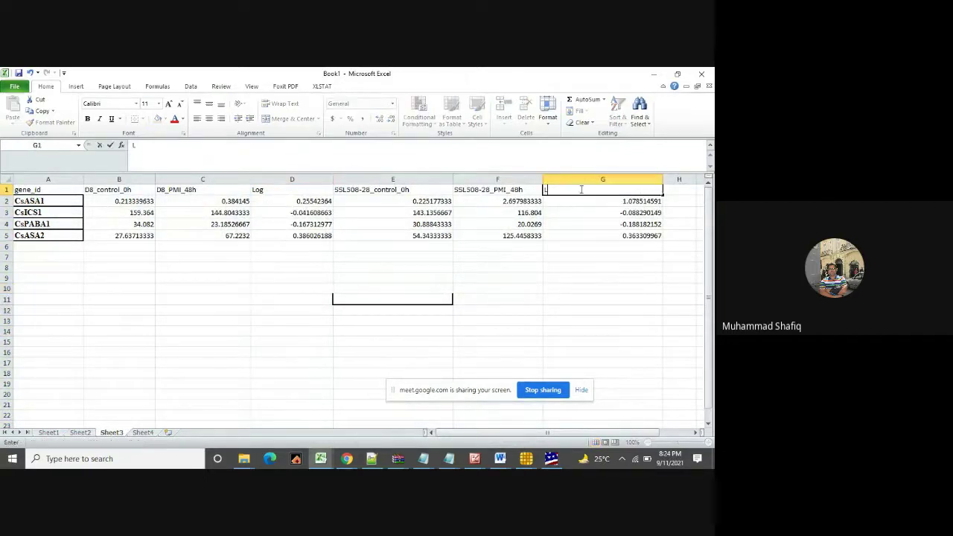
{"action": "type", "text": "Og"}
{"action": "left_click", "coordinate": [572, 322]}
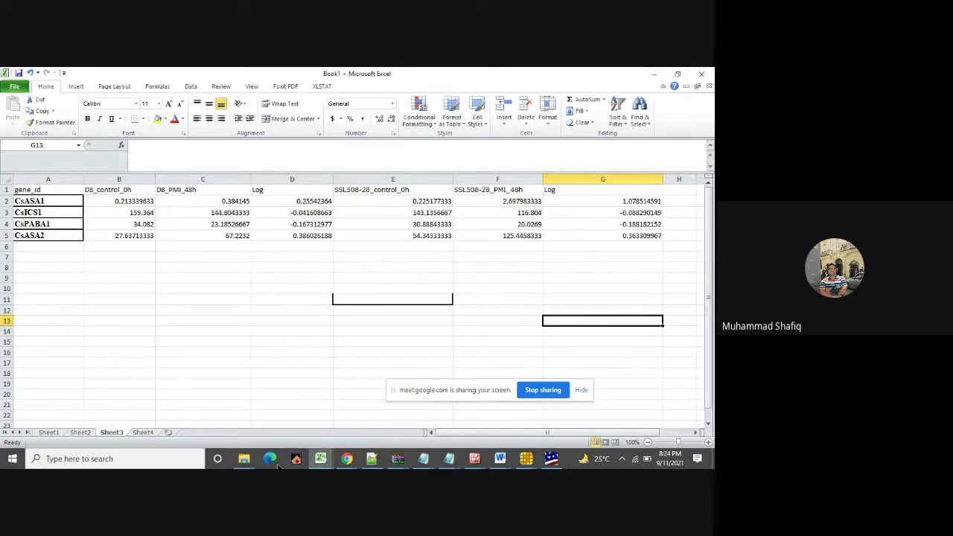
On Sheet2, enter the heading "P Value" in cell J1 beside the second Mean column.
{"action": "left_click", "coordinate": [80, 433]}
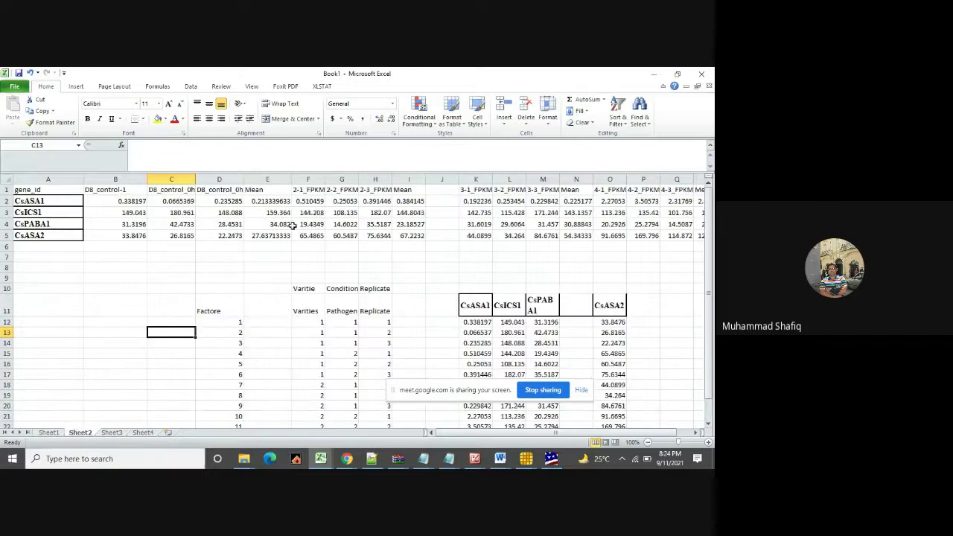
{"action": "left_click", "coordinate": [304, 190]}
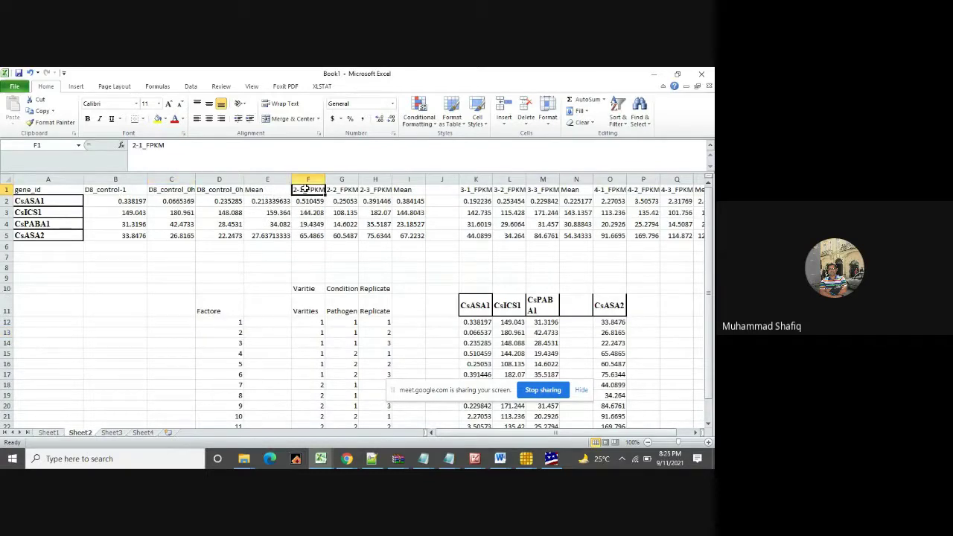
{"action": "left_click", "coordinate": [441, 189]}
{"action": "type", "text": "P Value"}
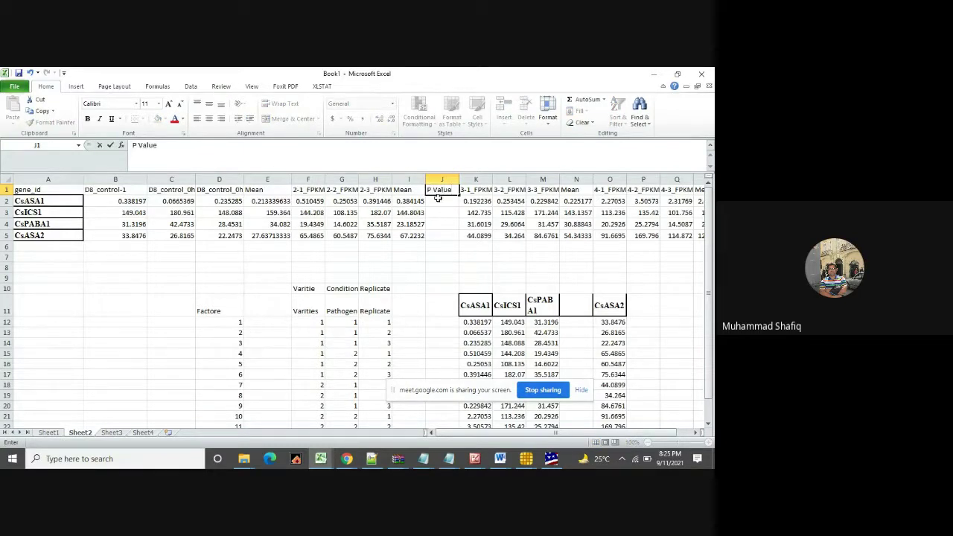
{"action": "key", "text": "Return"}
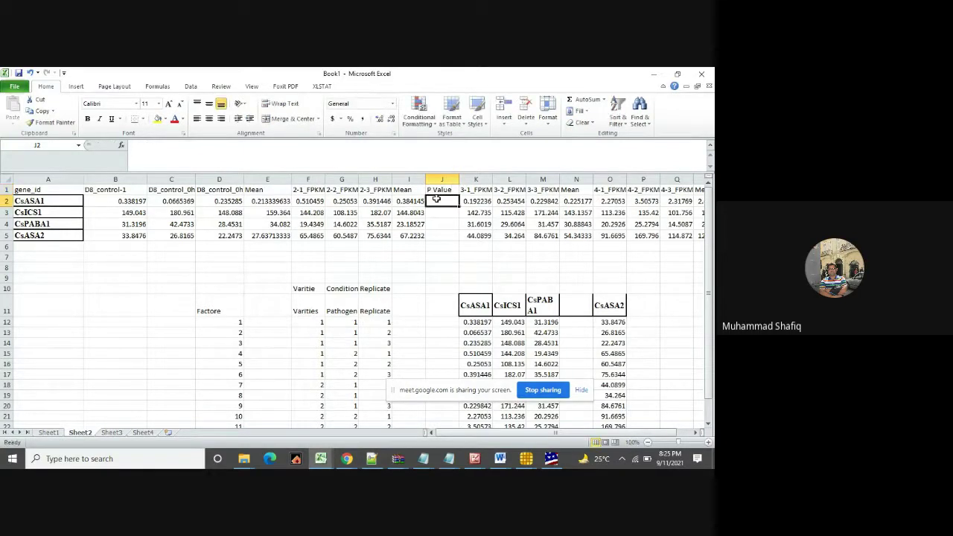
Calculate CsASA1's two-tailed paired t-test in J2 with =TTEST(B2:D2,F2:H2,2,1).
{"action": "type", "text": "="}
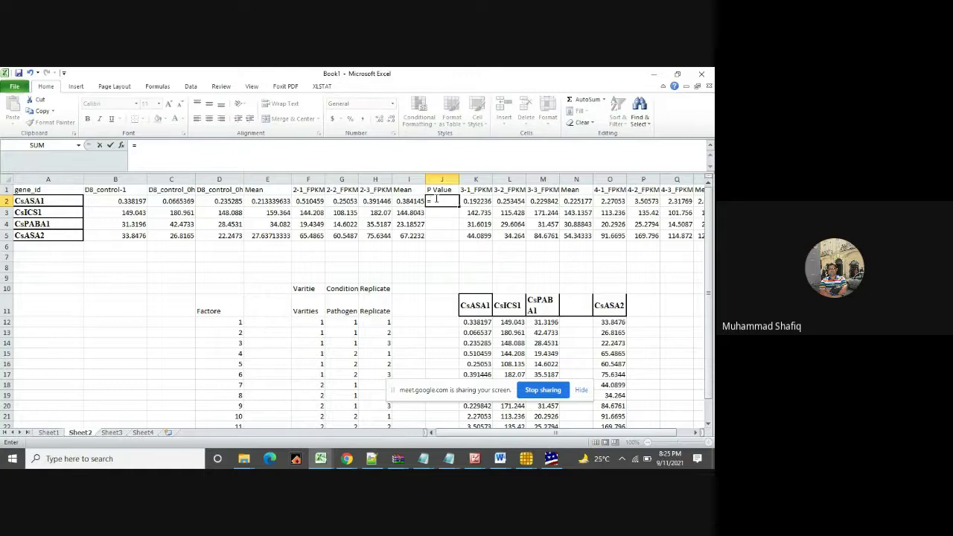
{"action": "type", "text": "tt"}
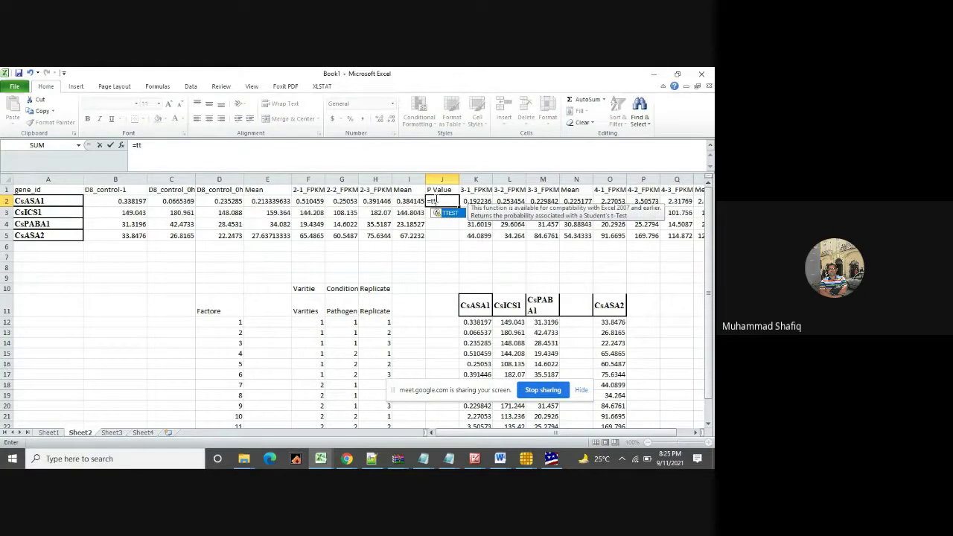
{"action": "double_click", "coordinate": [443, 214]}
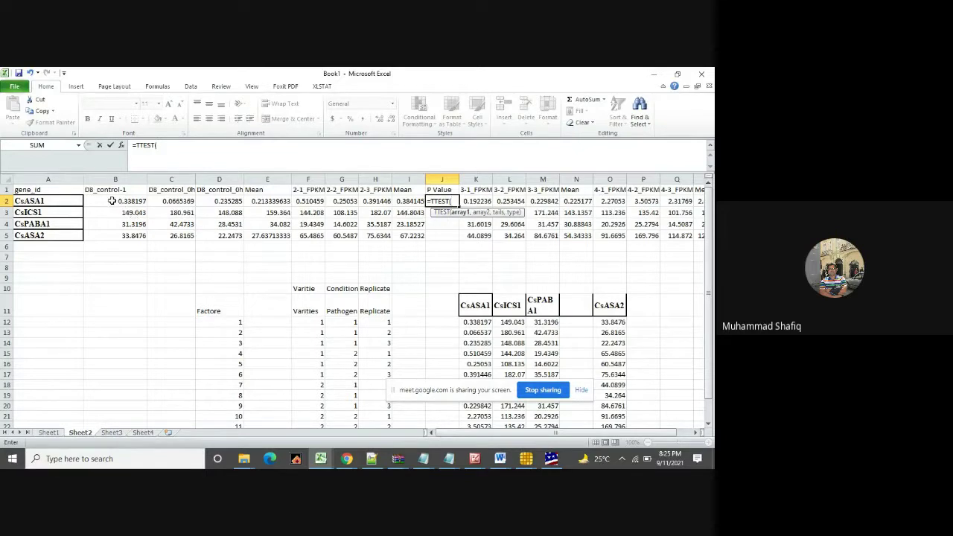
{"action": "left_click_drag", "start_coordinate": [118, 201], "coordinate": [217, 201]}
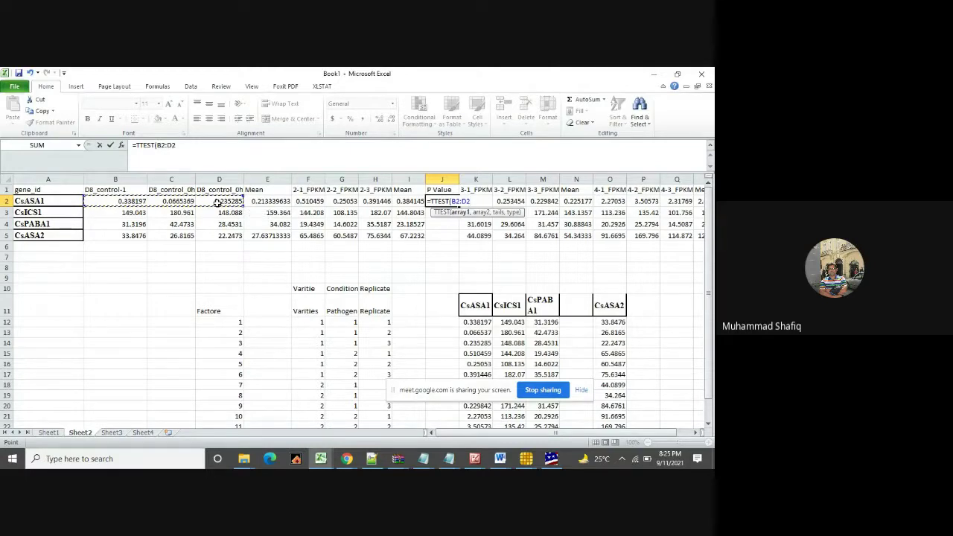
{"action": "type", "text": ","}
{"action": "left_click", "coordinate": [309, 201]}
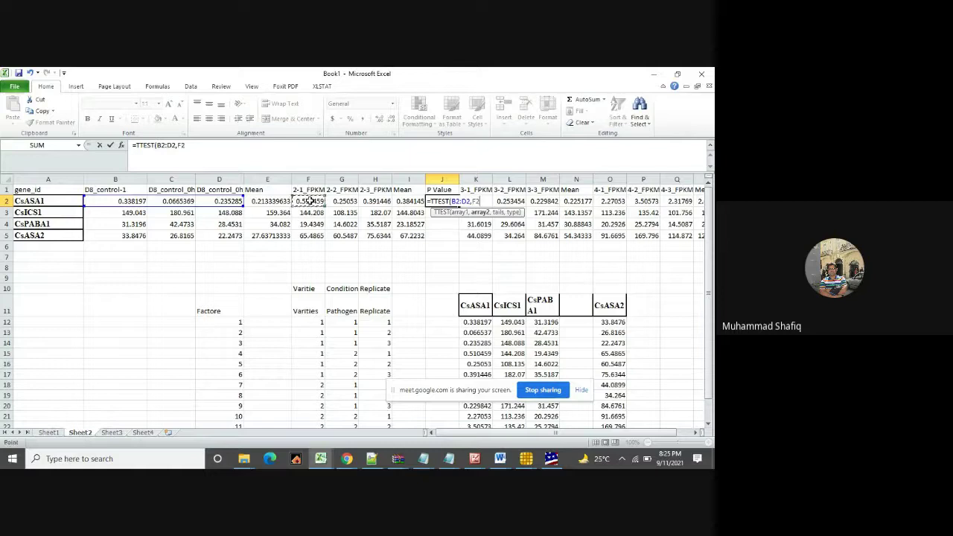
{"action": "left_click_drag", "start_coordinate": [310, 201], "coordinate": [371, 199]}
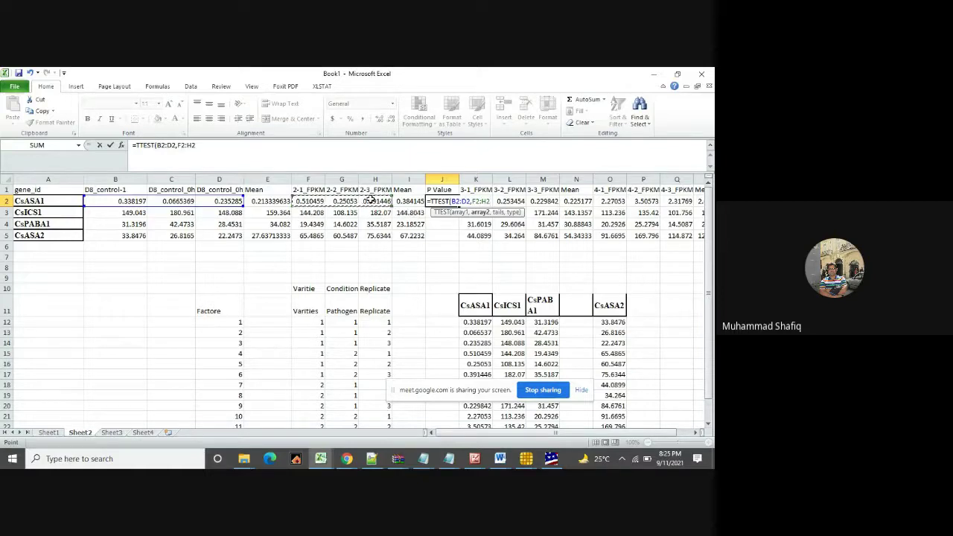
{"action": "type", "text": ","}
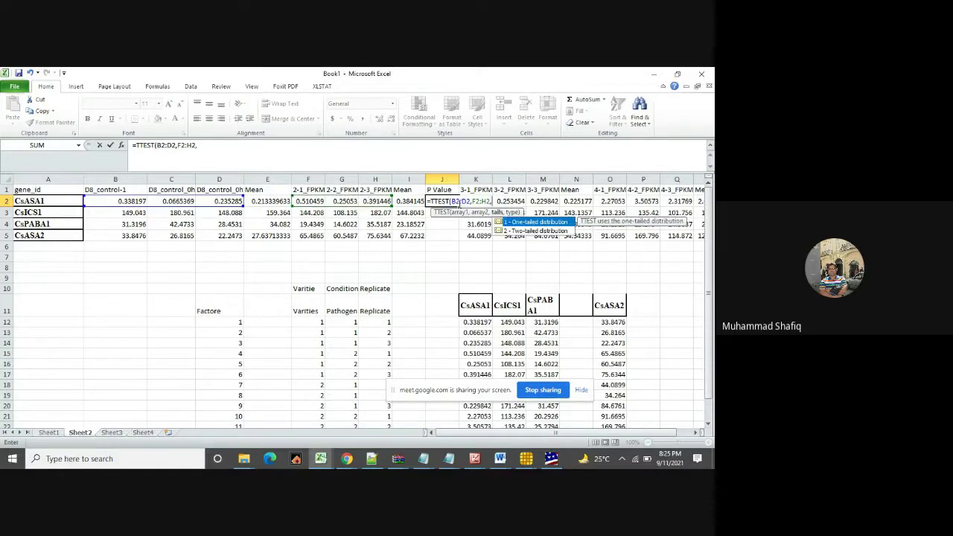
{"action": "type", "text": "2,2"}
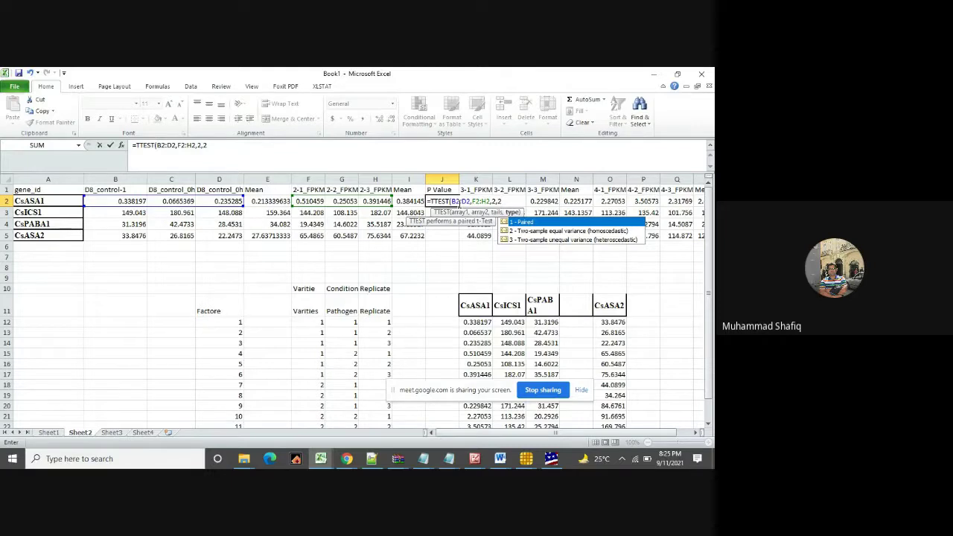
{"action": "key", "text": "BackSpace"}
{"action": "type", "text": "1)"}
{"action": "key", "text": "Return"}
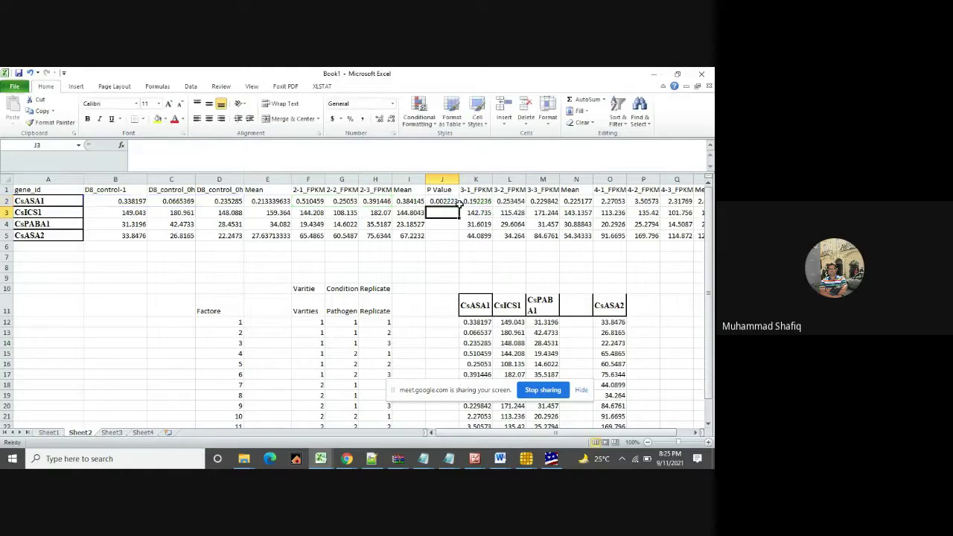
Fill the t-test formula from J2 down to J5 for the remaining genes and review the CsASA1 result.
{"action": "left_click", "coordinate": [450, 203]}
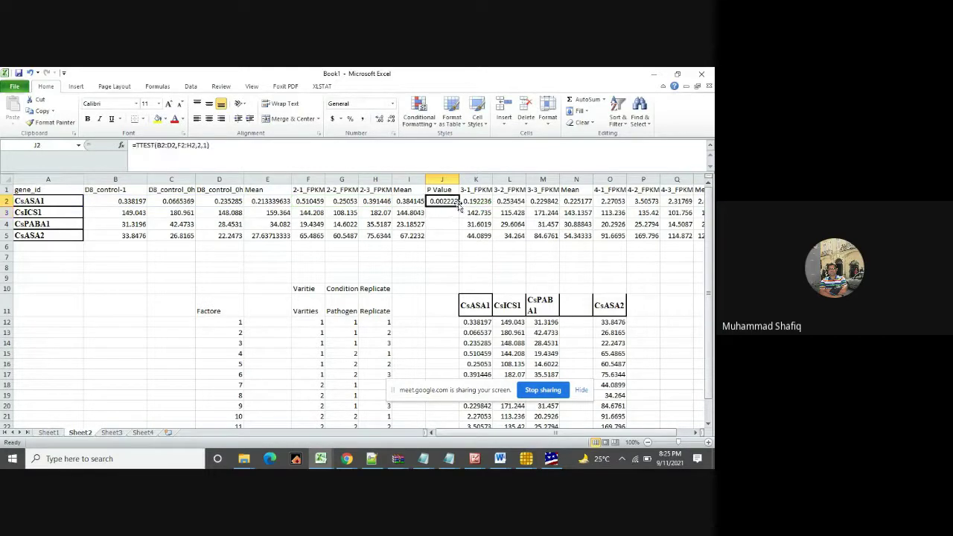
{"action": "left_click_drag", "start_coordinate": [458, 207], "coordinate": [451, 245]}
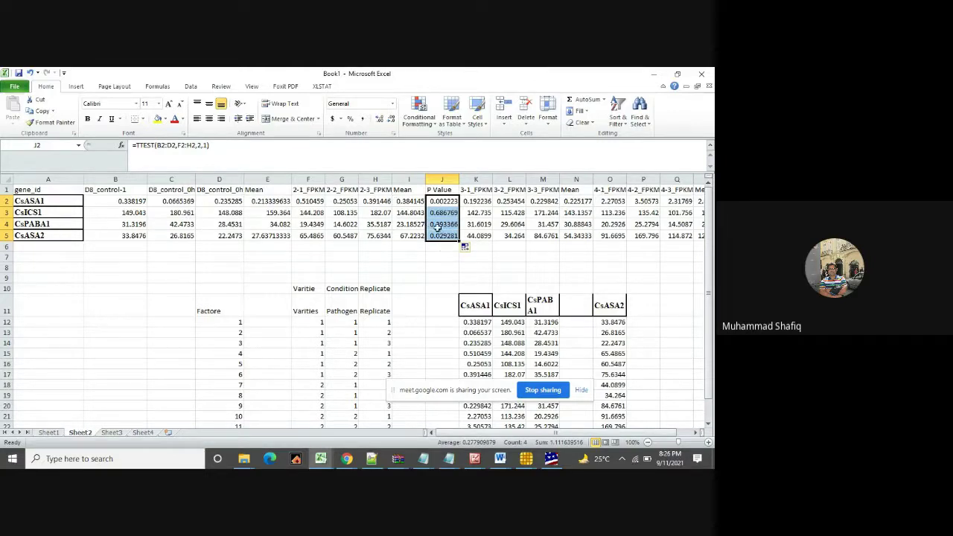
{"action": "left_click", "coordinate": [442, 299]}
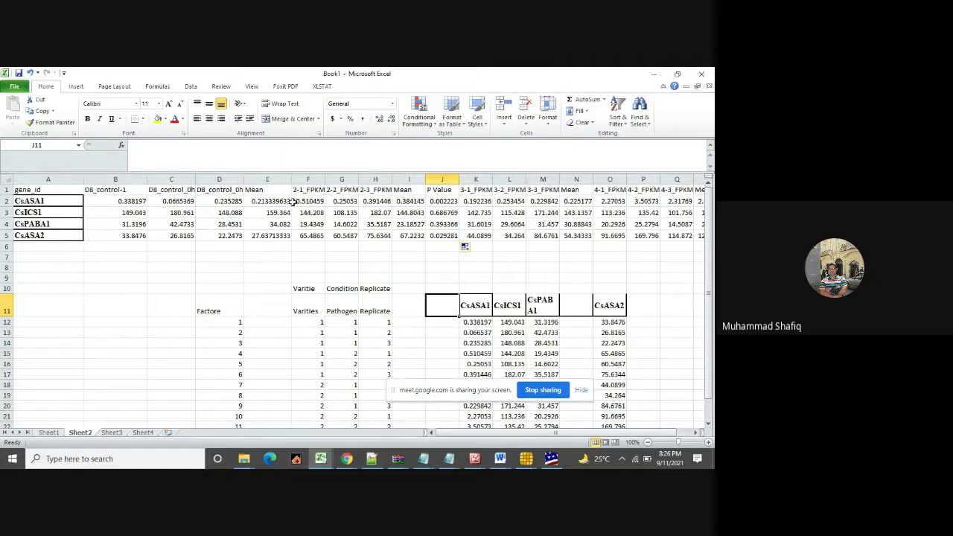
{"action": "left_click", "coordinate": [441, 201]}
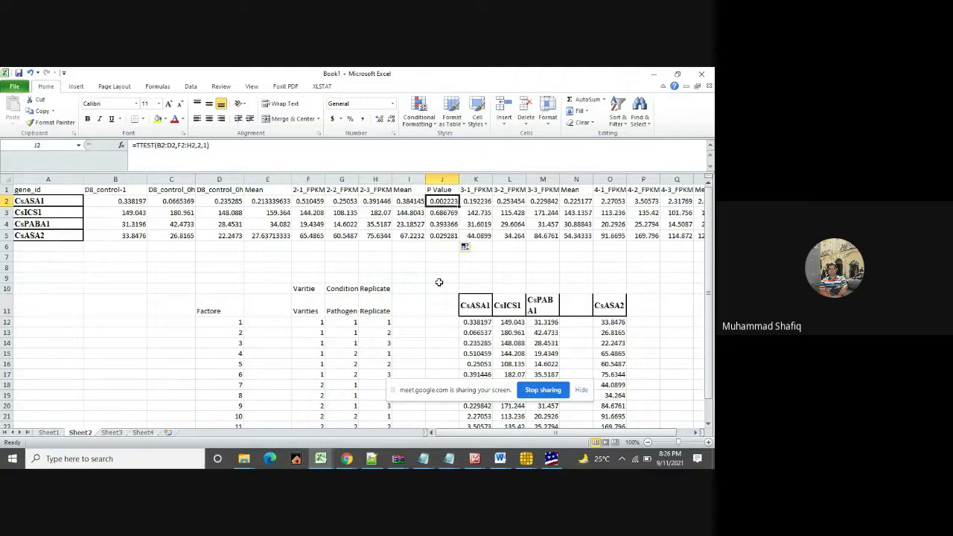
Review the paired t-test P values of the four genes in column J on Sheet2.
{"action": "left_click", "coordinate": [444, 214]}
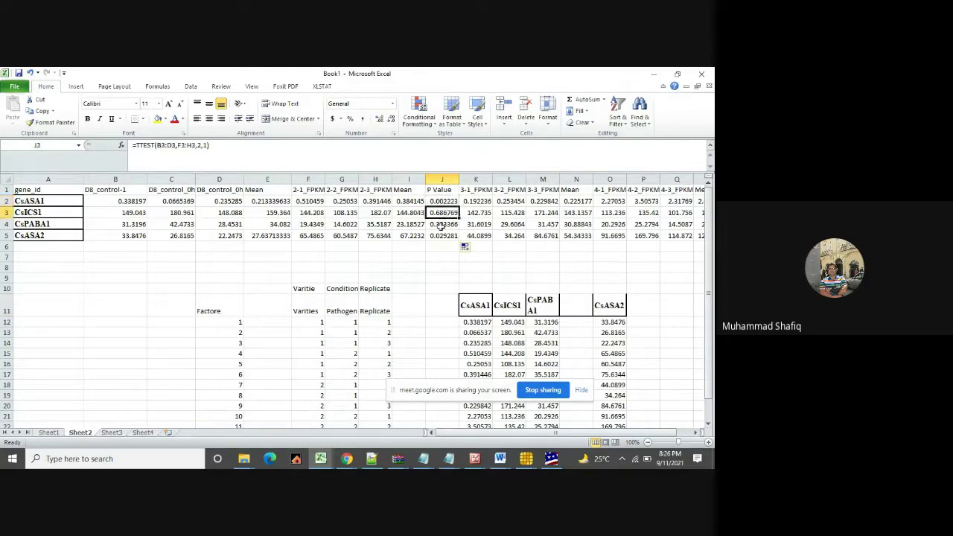
{"action": "left_click", "coordinate": [441, 224]}
{"action": "left_click", "coordinate": [440, 236]}
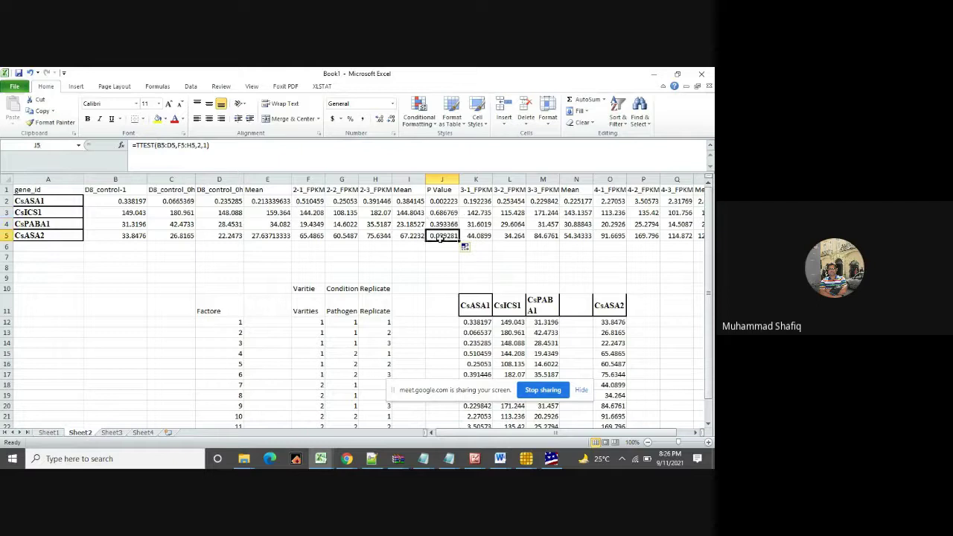
{"action": "left_click", "coordinate": [440, 203]}
{"action": "left_click", "coordinate": [438, 236]}
Compare the D8 log ratios of CsASA1 and CsASA2 on Sheet3 with the CsICS1 and CsPABA1 P values on Sheet2.
{"action": "left_click", "coordinate": [112, 433]}
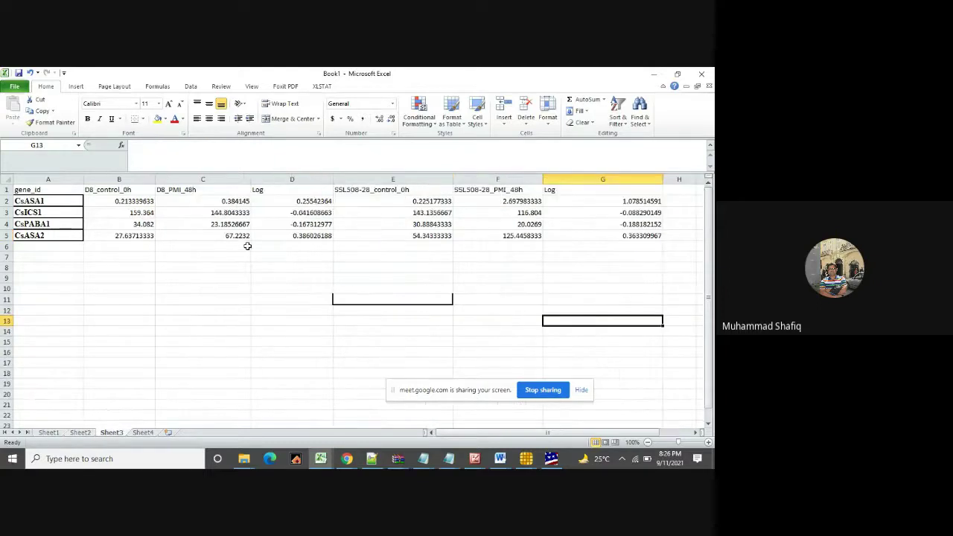
{"action": "left_click", "coordinate": [313, 201]}
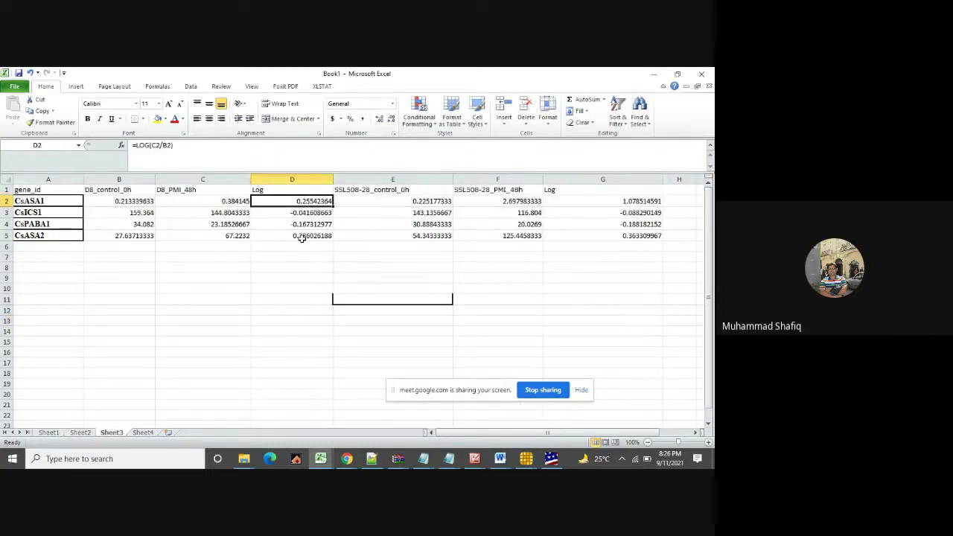
{"action": "left_click", "coordinate": [301, 234]}
{"action": "left_click", "coordinate": [303, 201]}
{"action": "left_click", "coordinate": [79, 432]}
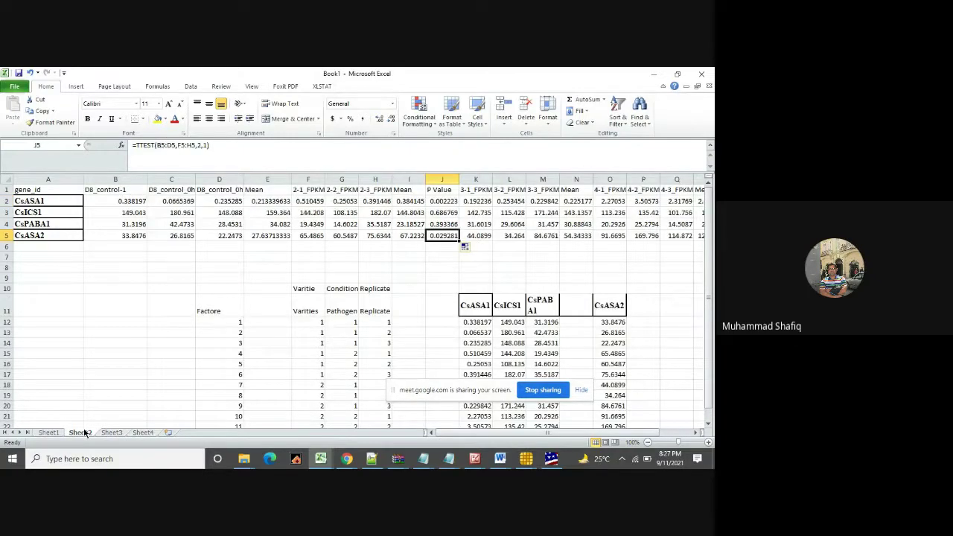
{"action": "left_click_drag", "start_coordinate": [435, 213], "coordinate": [437, 224]}
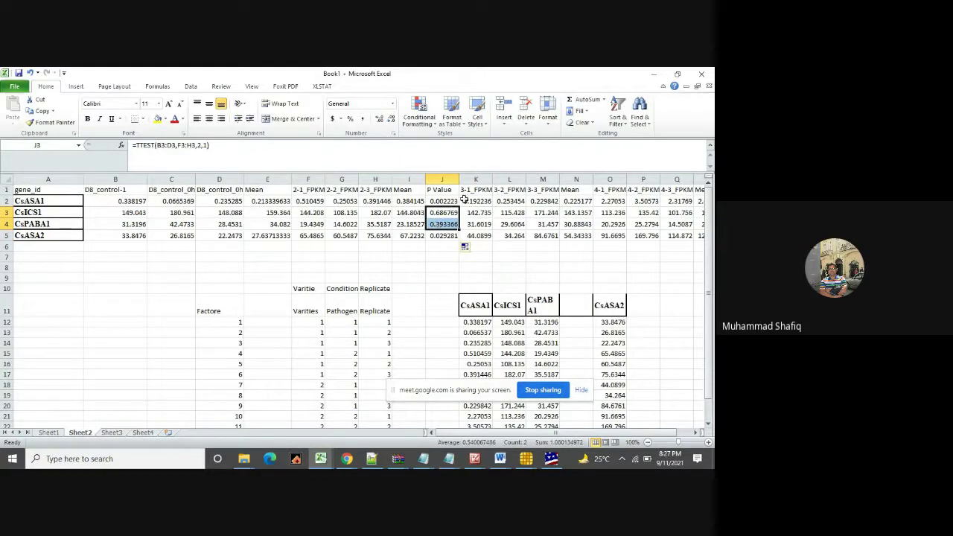
Insert an entire blank column before the 3-1_FPKM column, beside the P Value column.
{"action": "left_click", "coordinate": [480, 191]}
{"action": "right_click", "coordinate": [480, 192]}
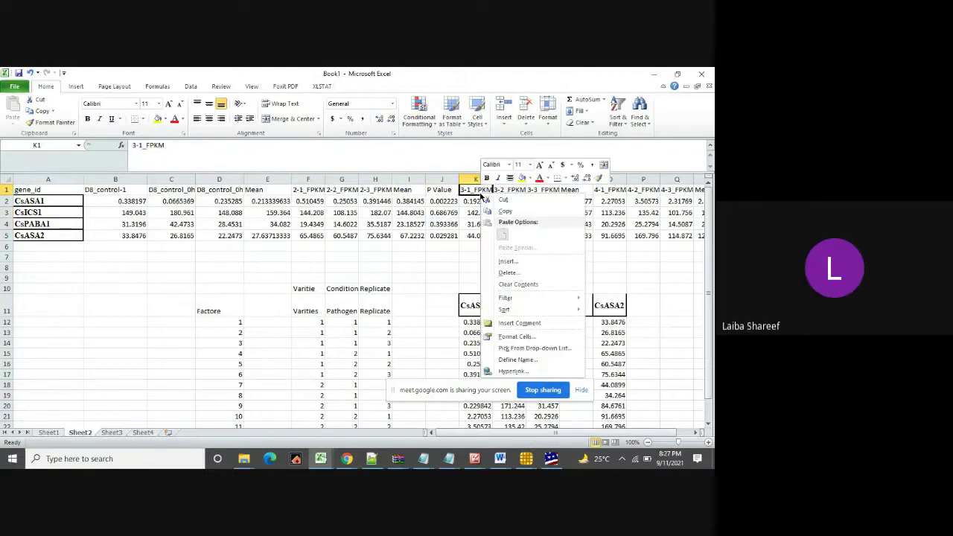
{"action": "left_click", "coordinate": [509, 264]}
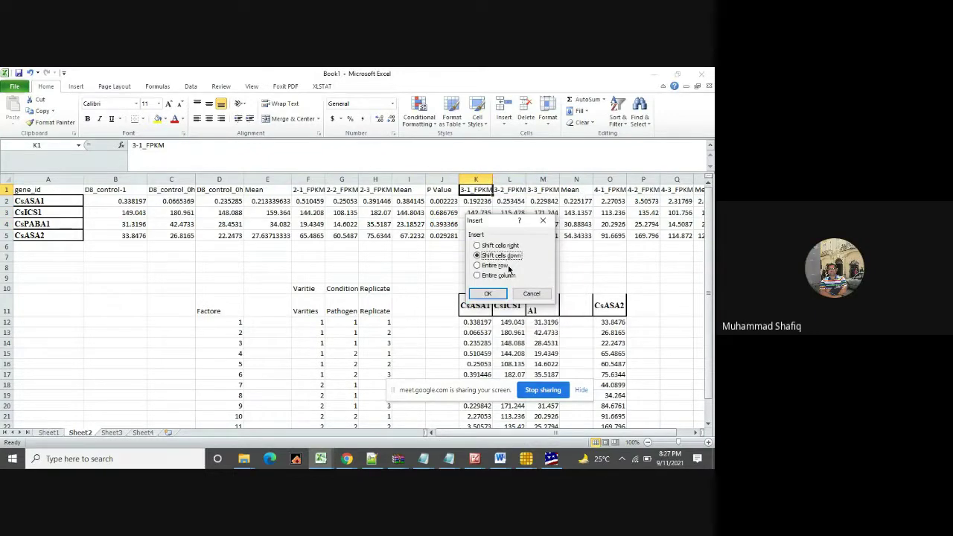
{"action": "left_click", "coordinate": [482, 276]}
{"action": "left_click", "coordinate": [485, 293]}
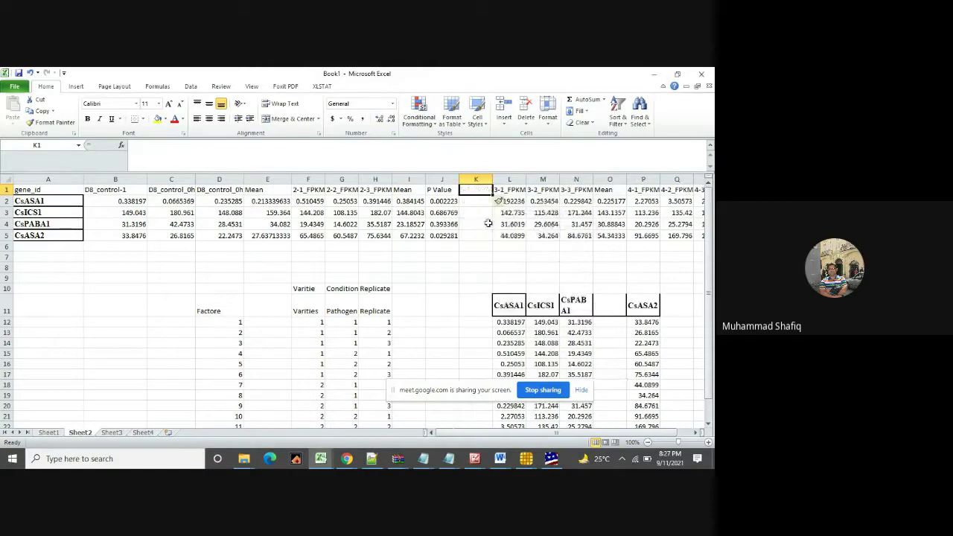
Label CsASA1 as "Significant" in K2 and CsICS1 as "Non Significant" in K3.
{"action": "left_click", "coordinate": [475, 202]}
{"action": "type", "text": "Signig"}
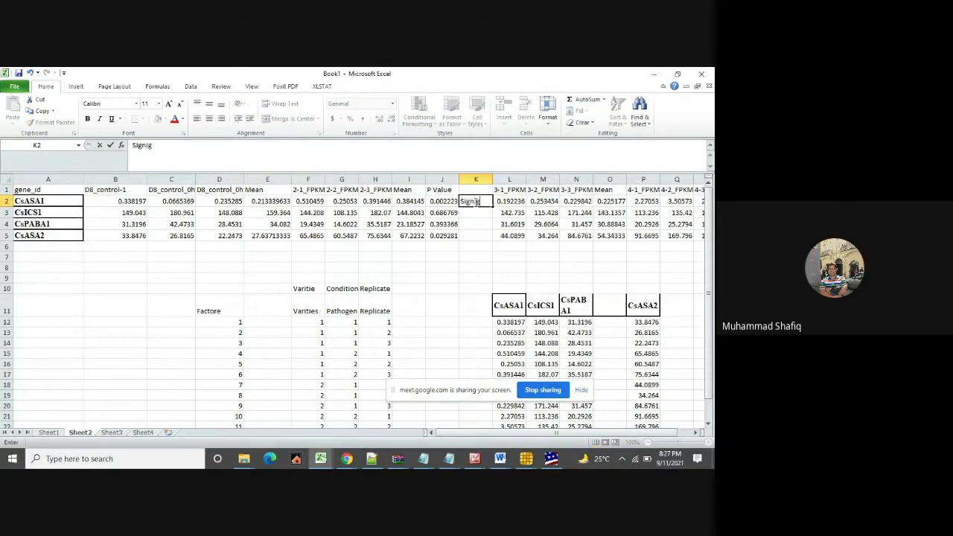
{"action": "key", "text": "BackSpace"}
{"action": "type", "text": "ficant"}
{"action": "left_click", "coordinate": [471, 212]}
{"action": "type", "text": "N"}
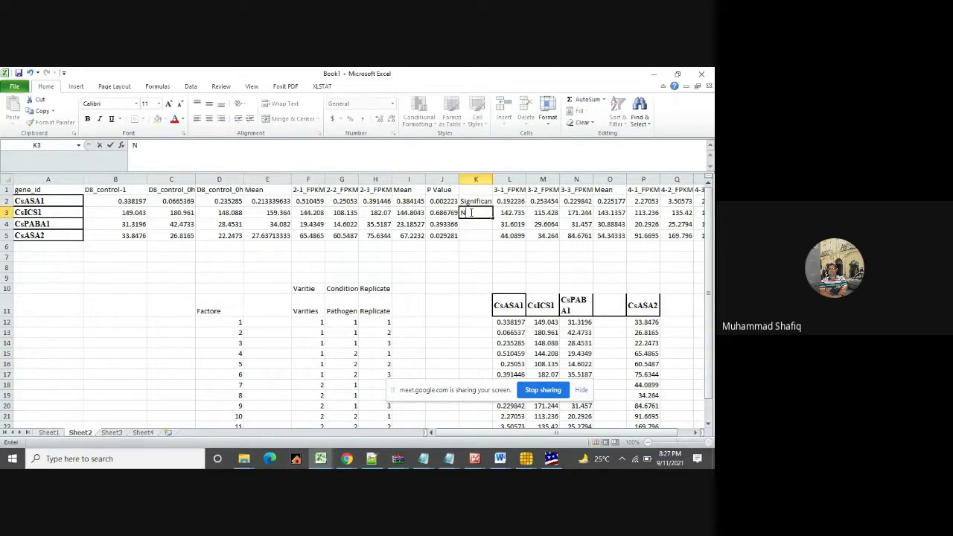
{"action": "type", "text": "on Signific"}
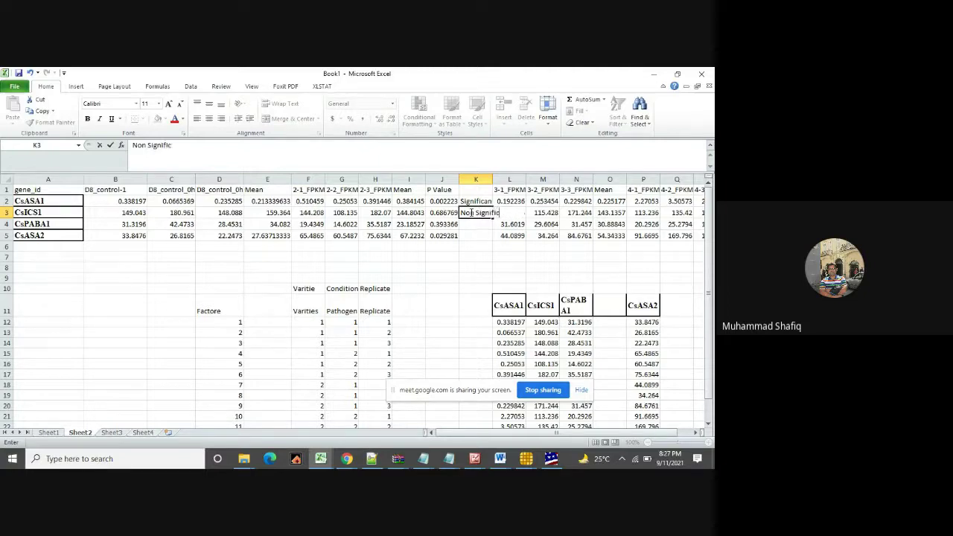
{"action": "type", "text": "ant"}
Label CsPABA1 as "NOn Significan" in K4 and CsASA2 as "Significant" in K5.
{"action": "left_click", "coordinate": [466, 226]}
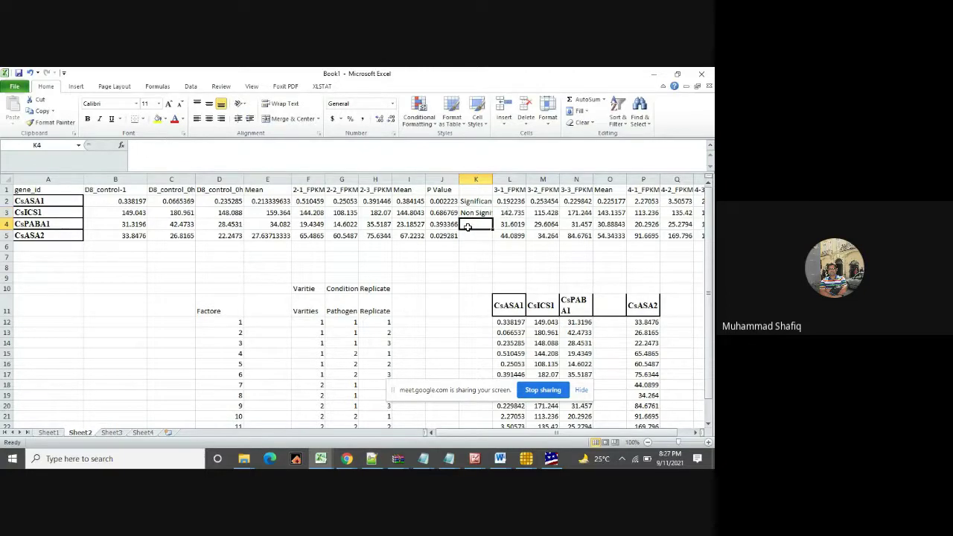
{"action": "type", "text": "NO"}
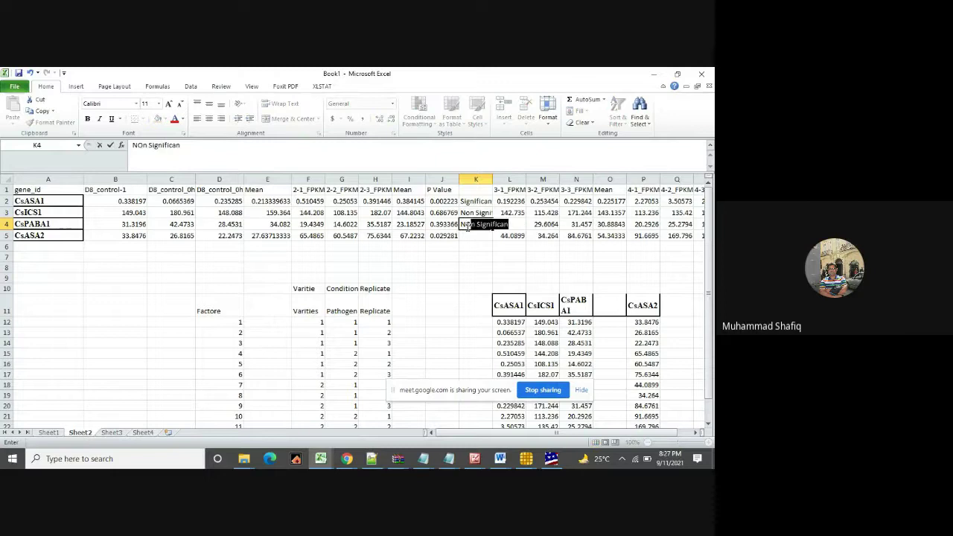
{"action": "key", "text": "BackSpace"}
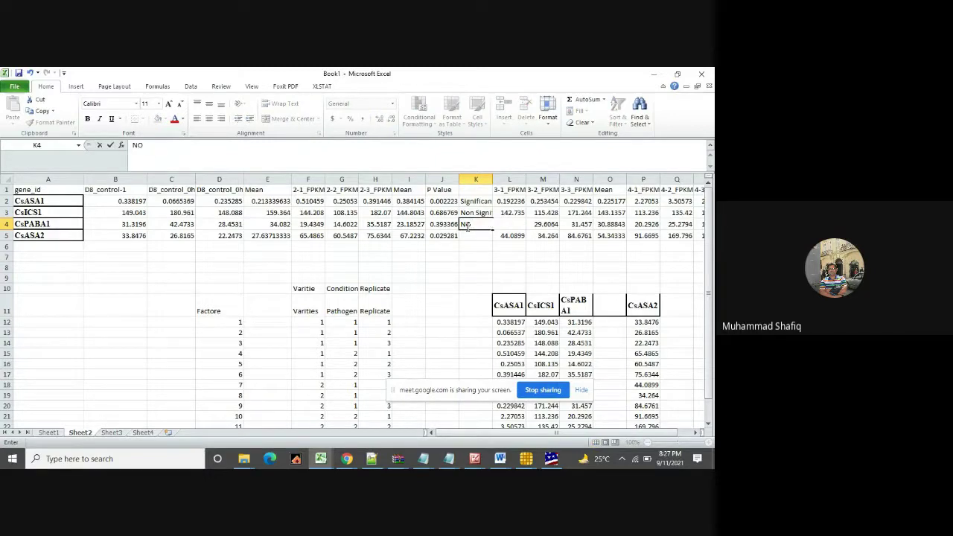
{"action": "type", "text": "n"}
{"action": "left_click", "coordinate": [495, 225]}
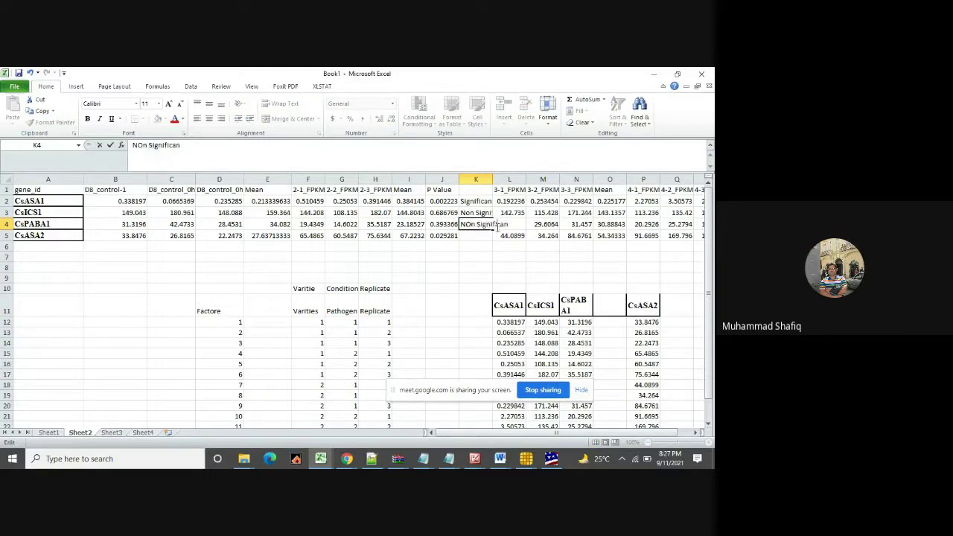
{"action": "left_click", "coordinate": [480, 234]}
{"action": "type", "text": "Signi"}
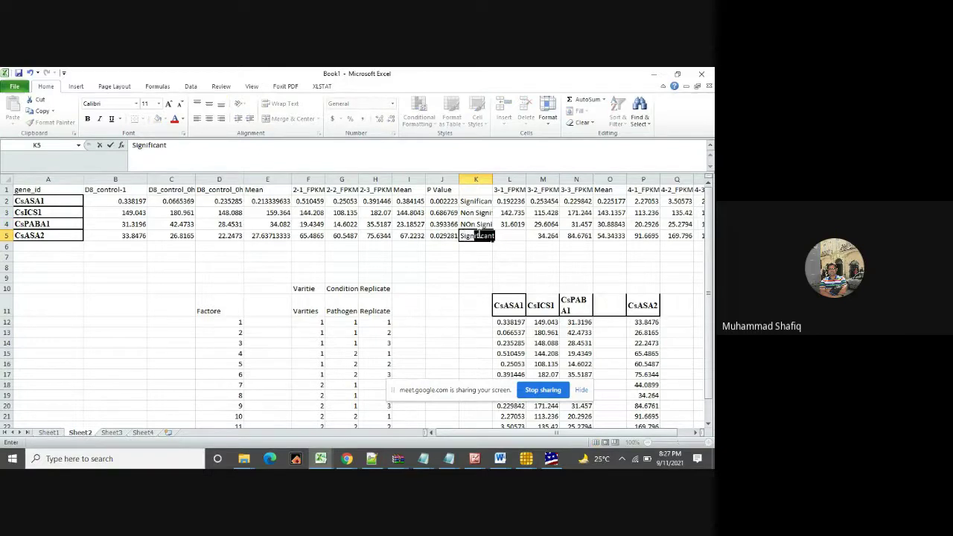
{"action": "type", "text": "ficant"}
{"action": "left_click", "coordinate": [468, 275]}
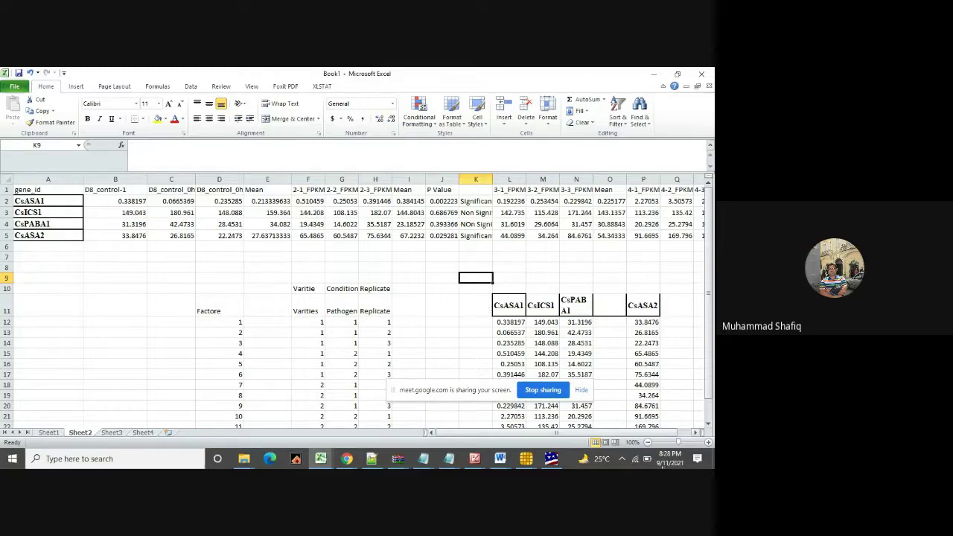
Switch to Statistix to examine the Pathogen and Varities P values in the CsASA1 variance table, and return to Excel.
{"action": "left_click", "coordinate": [557, 462]}
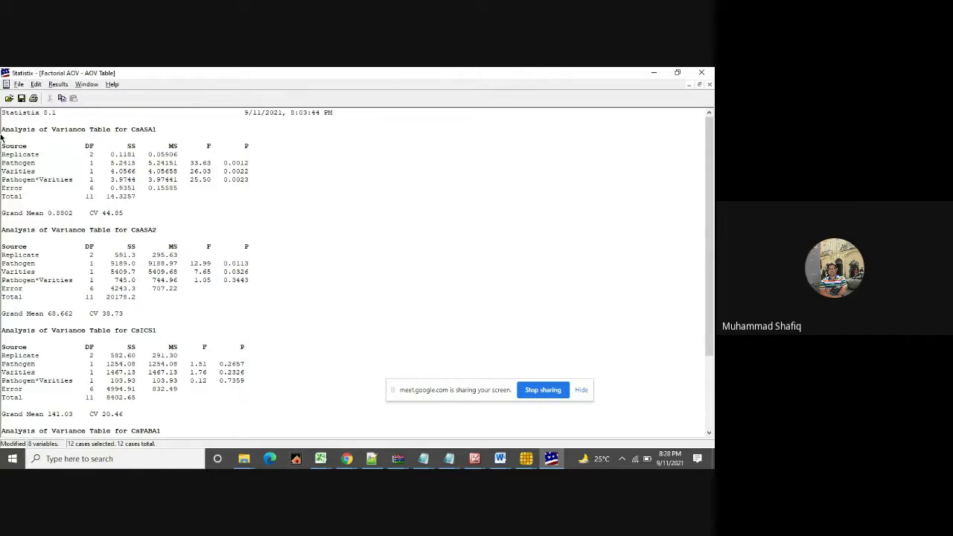
{"action": "left_click_drag", "start_coordinate": [6, 163], "coordinate": [30, 175]}
{"action": "left_click", "coordinate": [23, 171]}
{"action": "left_click_drag", "start_coordinate": [222, 163], "coordinate": [237, 168]}
{"action": "left_click", "coordinate": [232, 171]}
{"action": "left_click", "coordinate": [654, 73]}
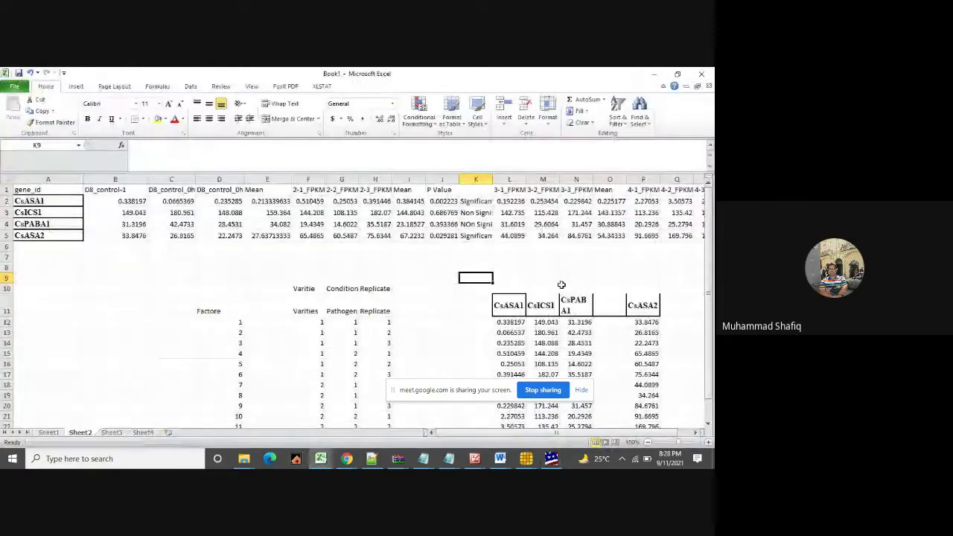
Delete Sheet1, which holds the BTB gene ID list, from the workbook.
{"action": "left_click", "coordinate": [47, 431]}
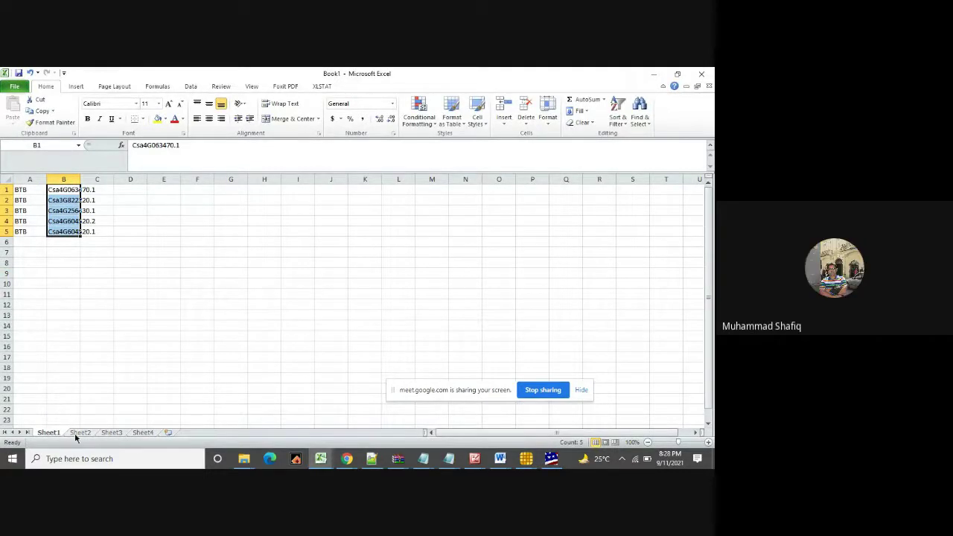
{"action": "right_click", "coordinate": [50, 434]}
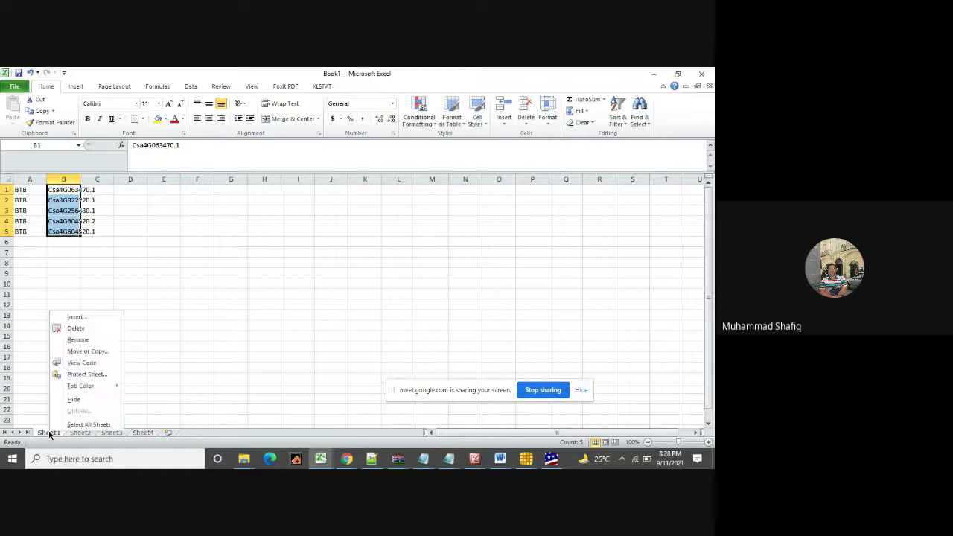
{"action": "left_click", "coordinate": [78, 329]}
{"action": "left_click", "coordinate": [340, 292]}
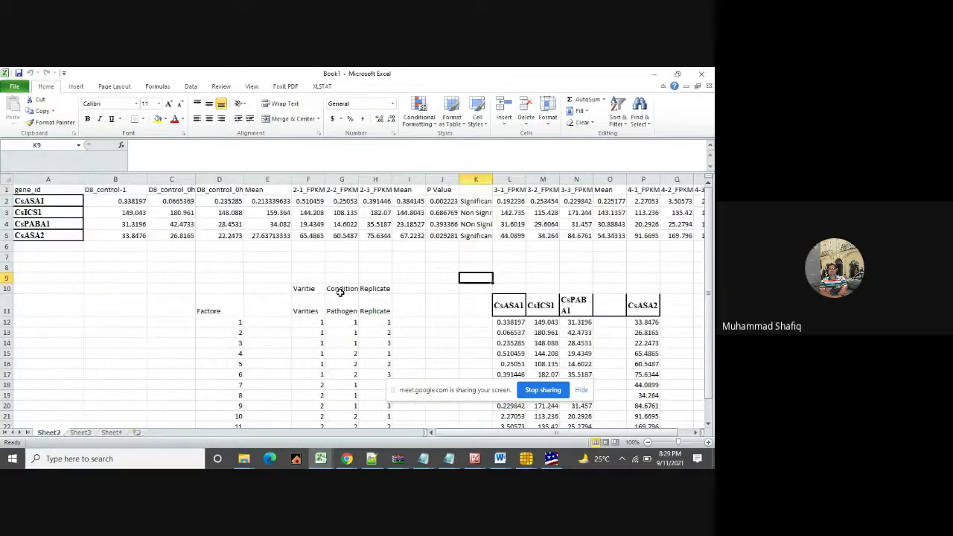
Start saving the workbook under a new name and choose the ncbi geo subfolder of the ICS folder in D:\Dell PU\UG student\Cucumber.
{"action": "left_click", "coordinate": [14, 86]}
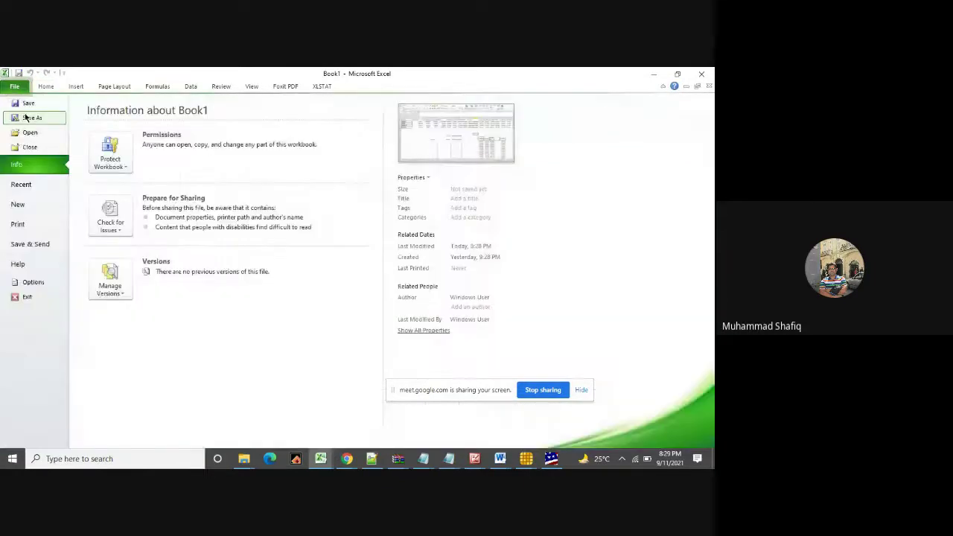
{"action": "left_click", "coordinate": [27, 118]}
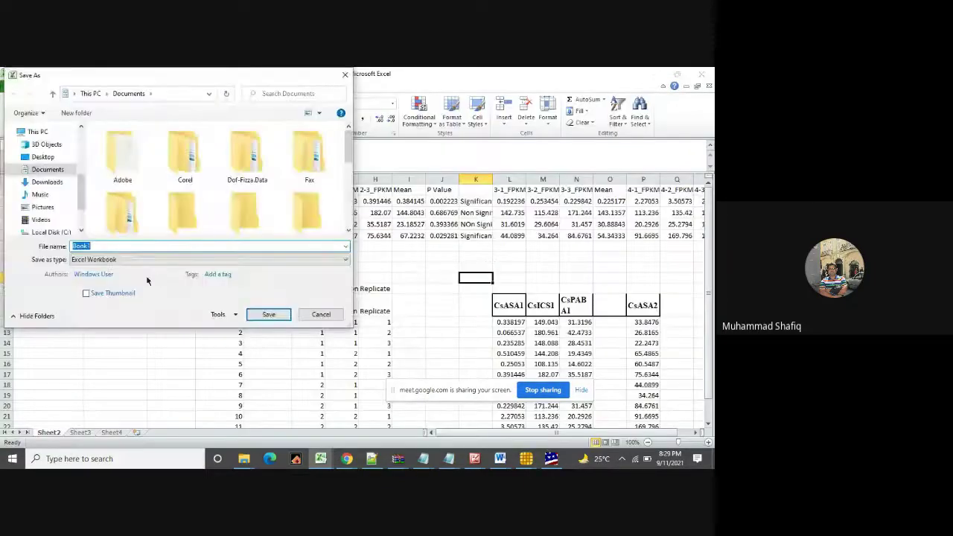
{"action": "scroll", "coordinate": [83, 204], "scroll_direction": "down", "scroll_amount": 1}
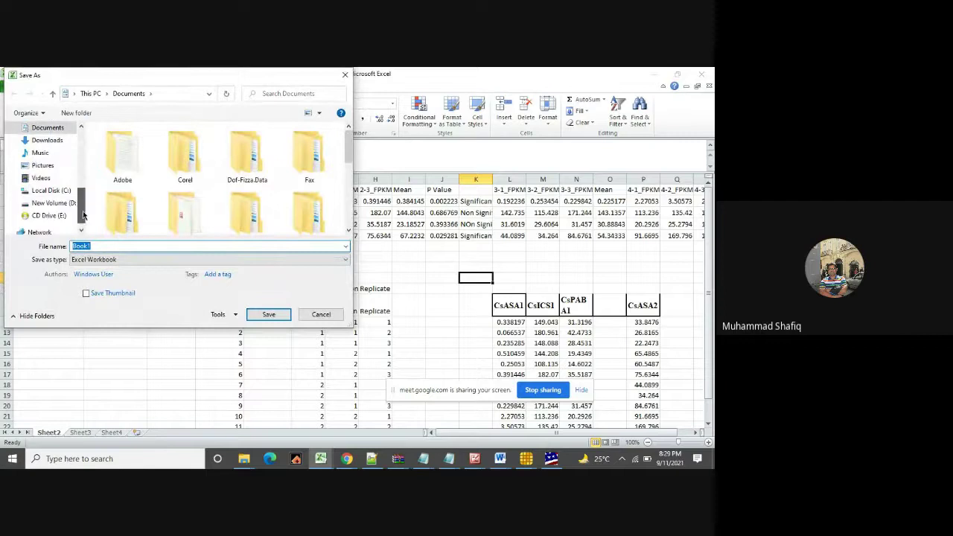
{"action": "left_click", "coordinate": [55, 203]}
{"action": "left_click", "coordinate": [111, 187]}
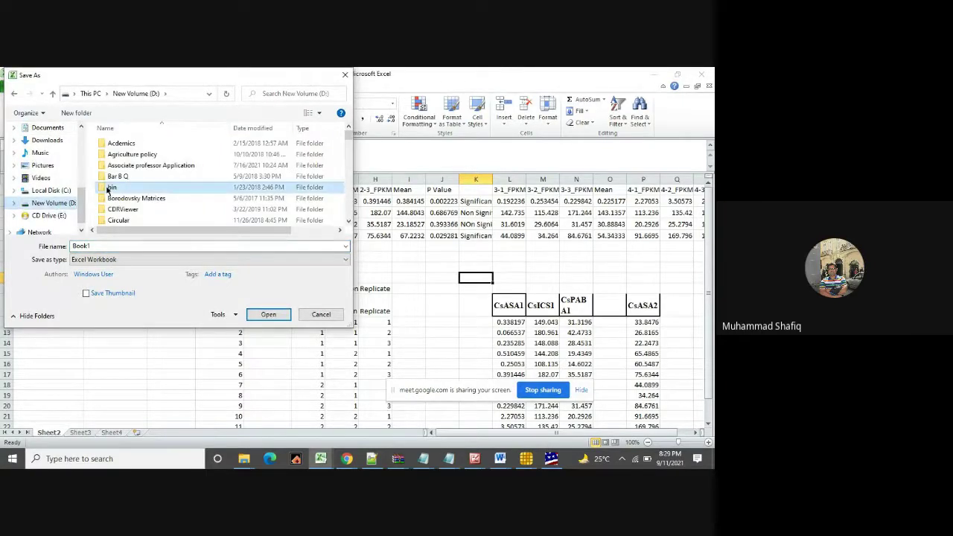
{"action": "scroll", "coordinate": [106, 191], "scroll_direction": "down", "scroll_amount": 3}
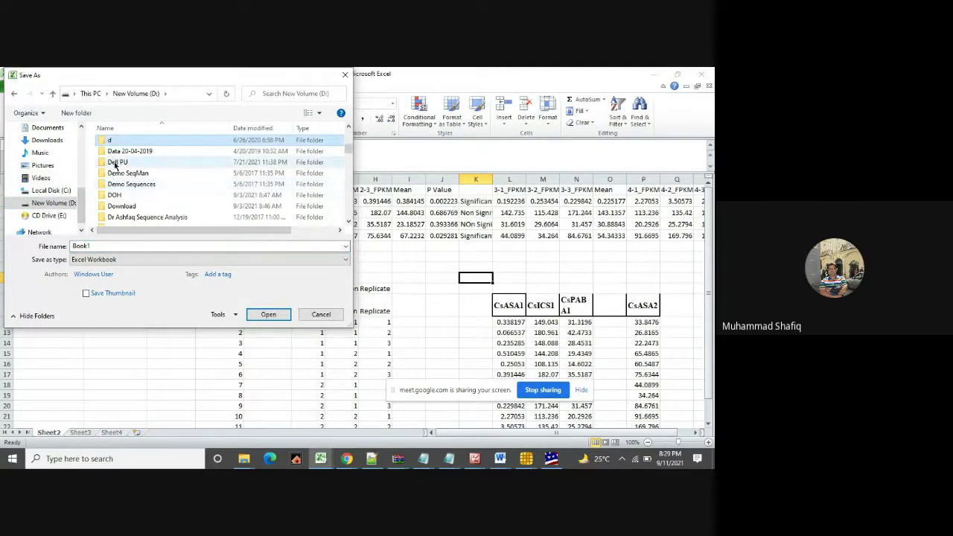
{"action": "double_click", "coordinate": [117, 161]}
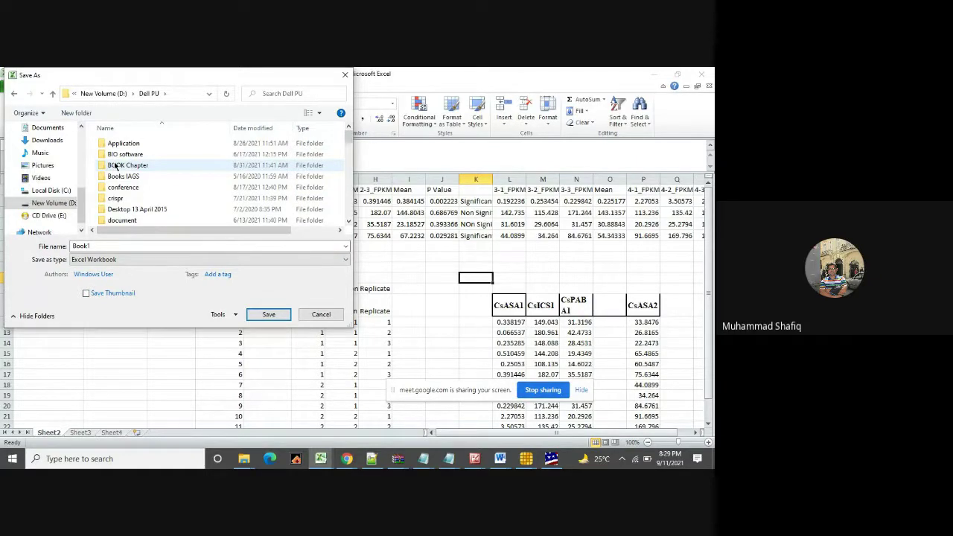
{"action": "left_click", "coordinate": [116, 167]}
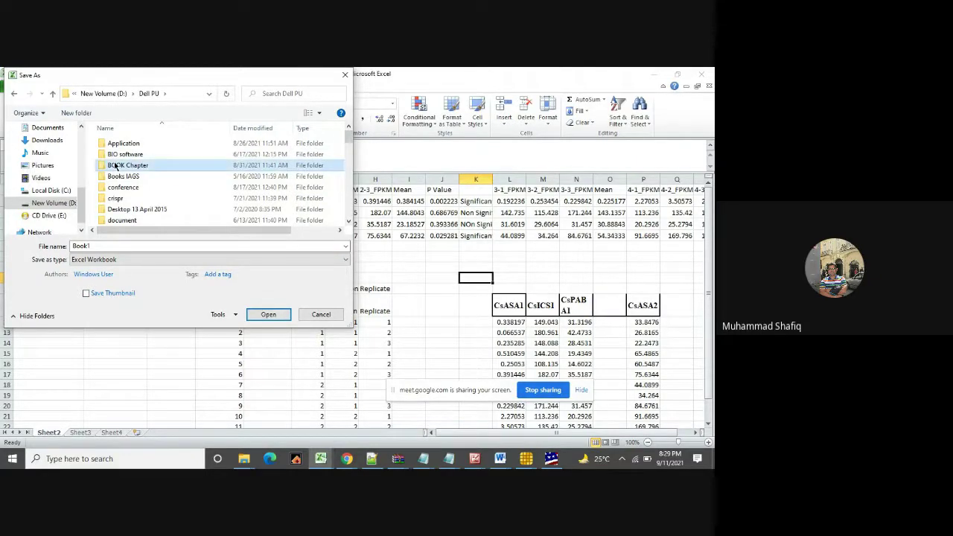
{"action": "scroll", "coordinate": [115, 167], "scroll_direction": "down", "scroll_amount": 5}
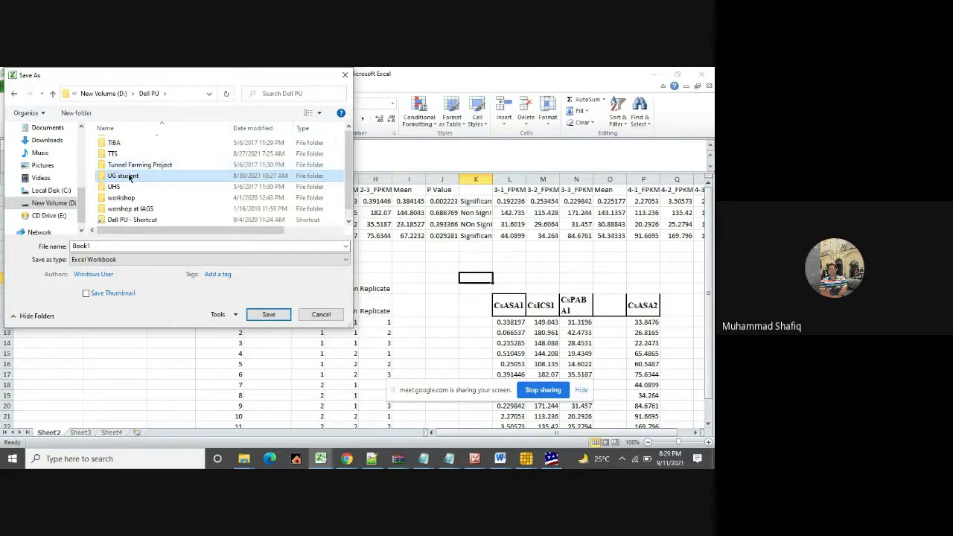
{"action": "double_click", "coordinate": [129, 177]}
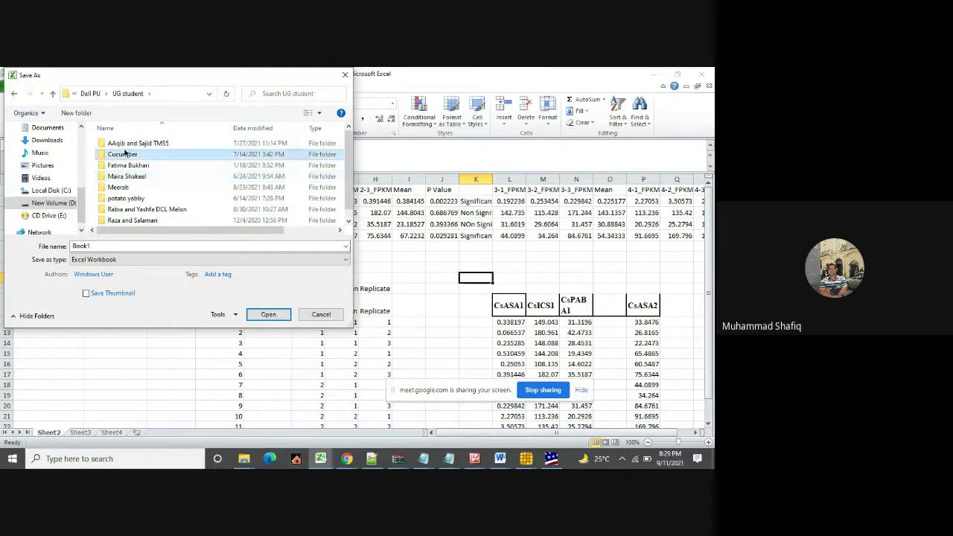
{"action": "double_click", "coordinate": [123, 154]}
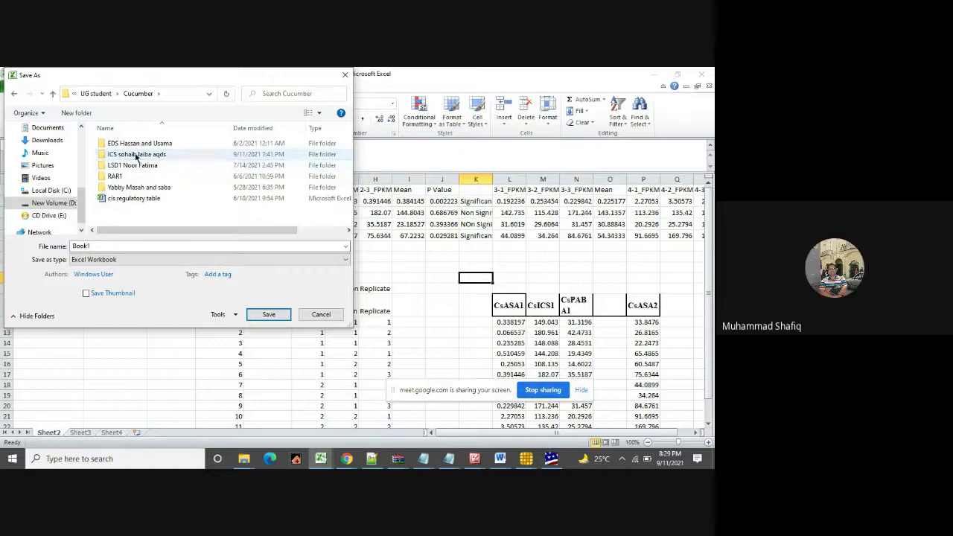
{"action": "double_click", "coordinate": [134, 154]}
{"action": "left_click", "coordinate": [135, 154]}
{"action": "double_click", "coordinate": [135, 155]}
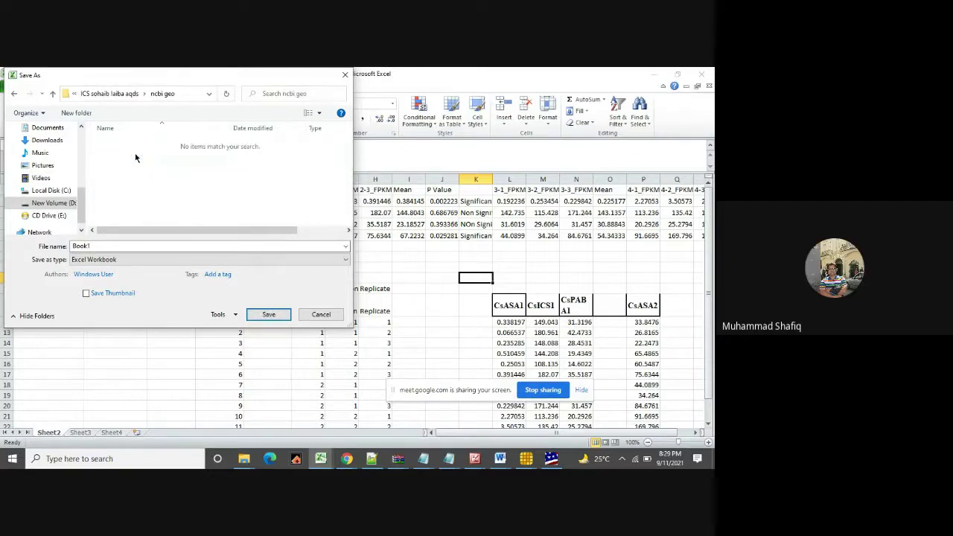
Name the workbook "NCBI Geo Mildew" and save it in the ncbi geo folder.
{"action": "double_click", "coordinate": [109, 246]}
{"action": "type", "text": "NCBI"}
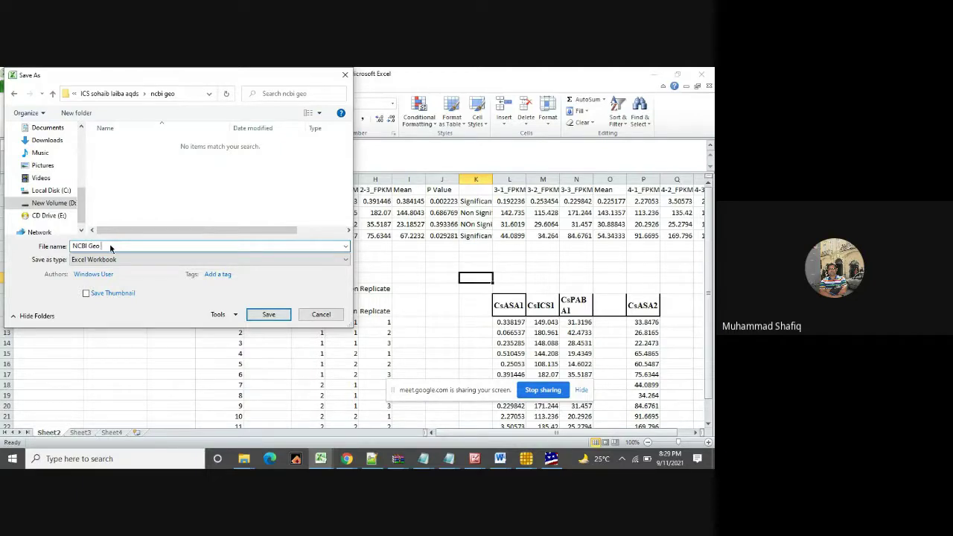
{"action": "type", "text": "Geo Pldew"}
{"action": "left_click", "coordinate": [276, 316]}
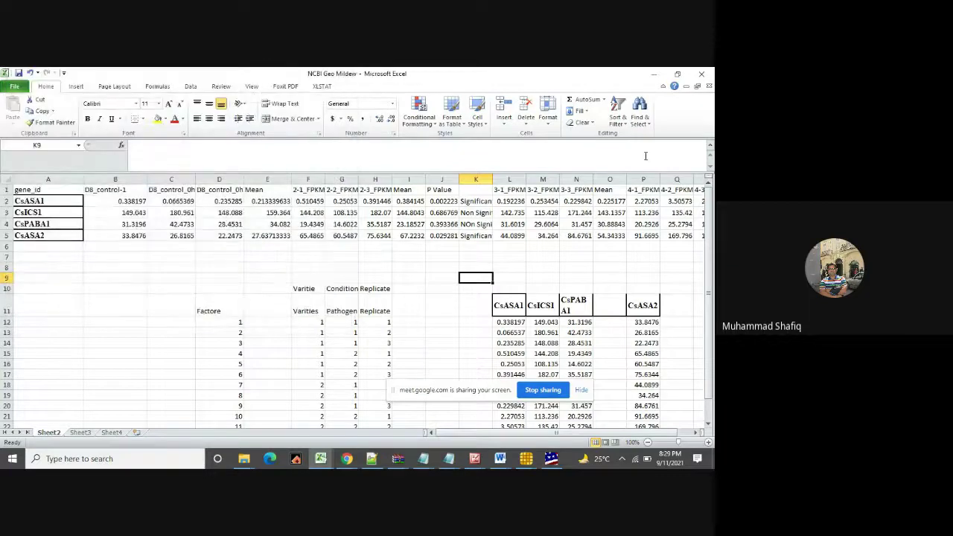
Minimize the workbook and the main TBtools window, and close the Word document "Table of all species EDITED GENOME ID (1)".
{"action": "left_click", "coordinate": [654, 74]}
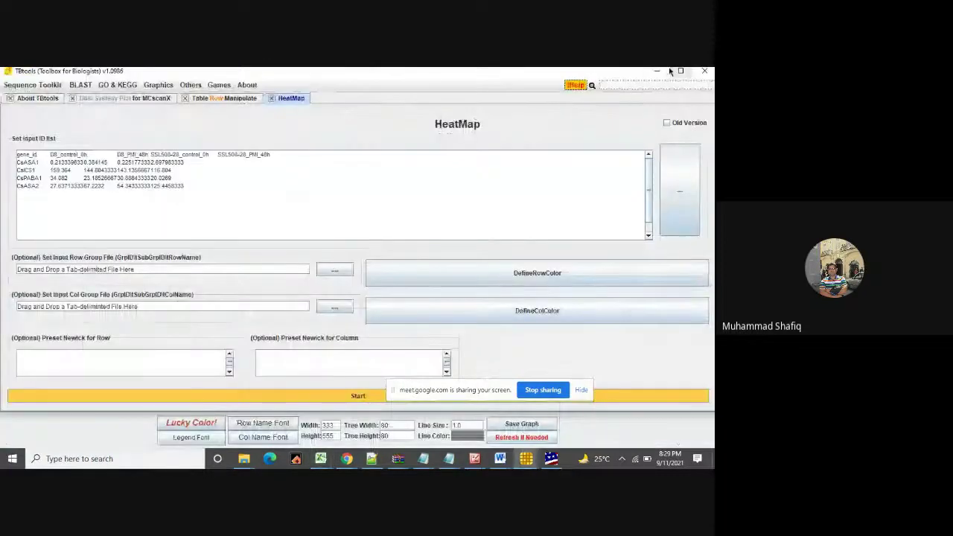
{"action": "left_click", "coordinate": [656, 70]}
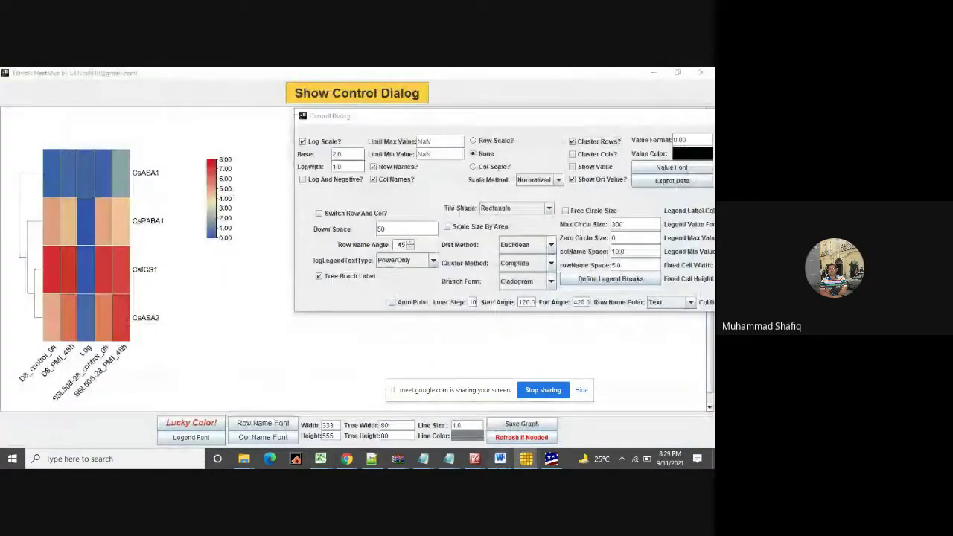
{"action": "mouse_move", "coordinate": [499, 458]}
{"action": "left_click", "coordinate": [536, 414]}
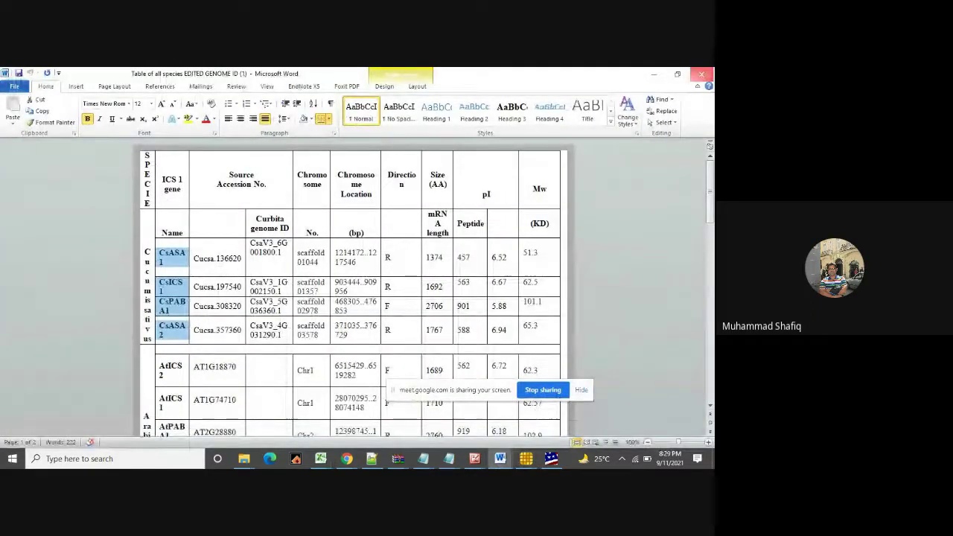
{"action": "left_click", "coordinate": [701, 74]}
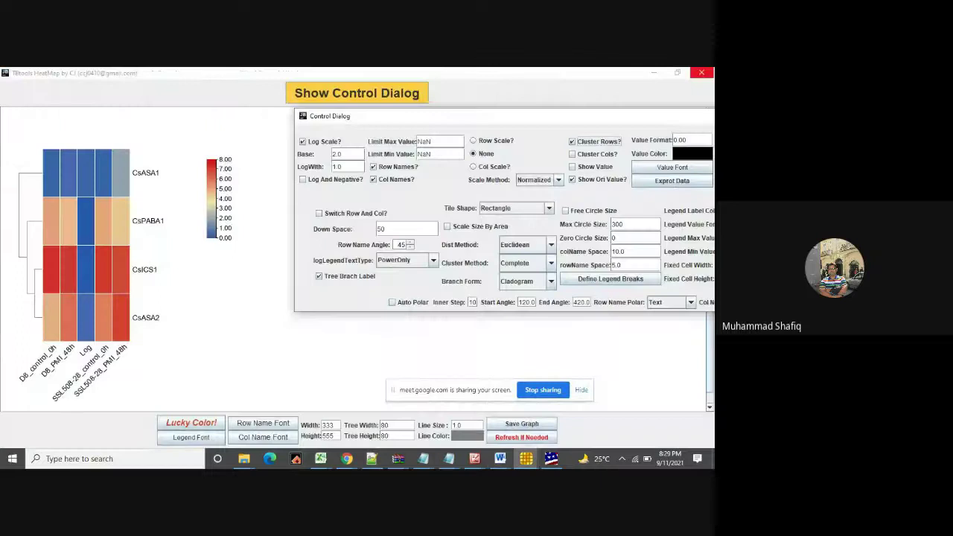
Switch to the Word document "Table of all species EDITED GENOME ID" and deselect the V2 gene IDs.
{"action": "mouse_move", "coordinate": [500, 457]}
{"action": "left_click", "coordinate": [471, 418]}
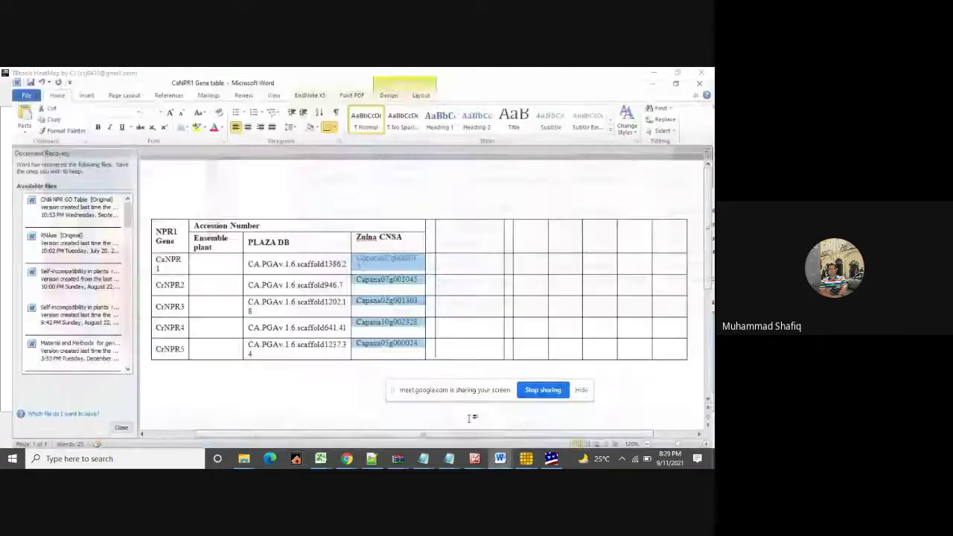
{"action": "mouse_move", "coordinate": [499, 457]}
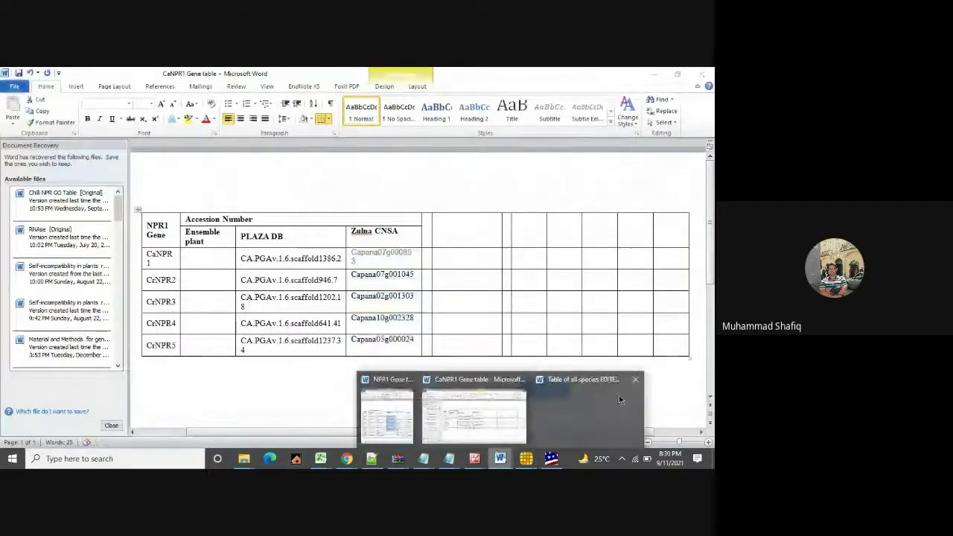
{"action": "left_click", "coordinate": [618, 400]}
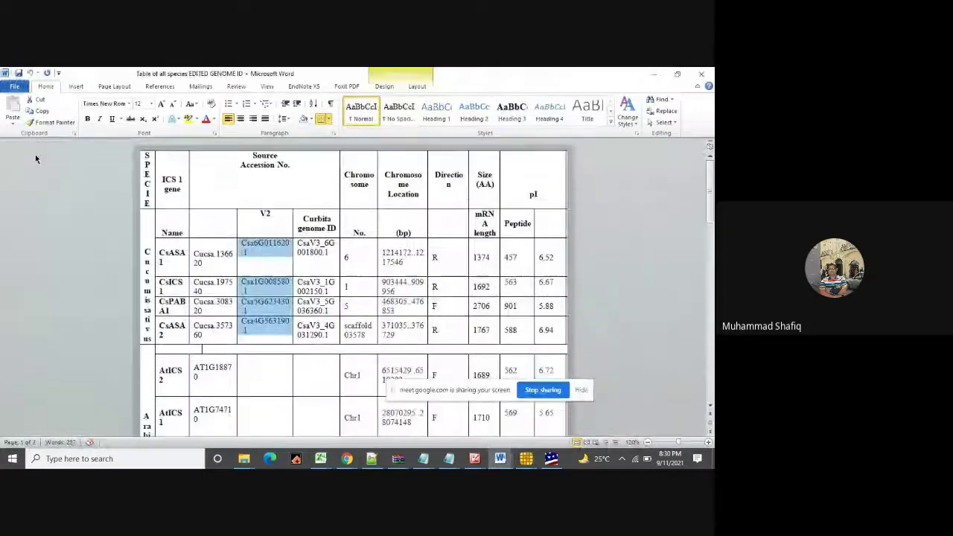
{"action": "left_click", "coordinate": [278, 262]}
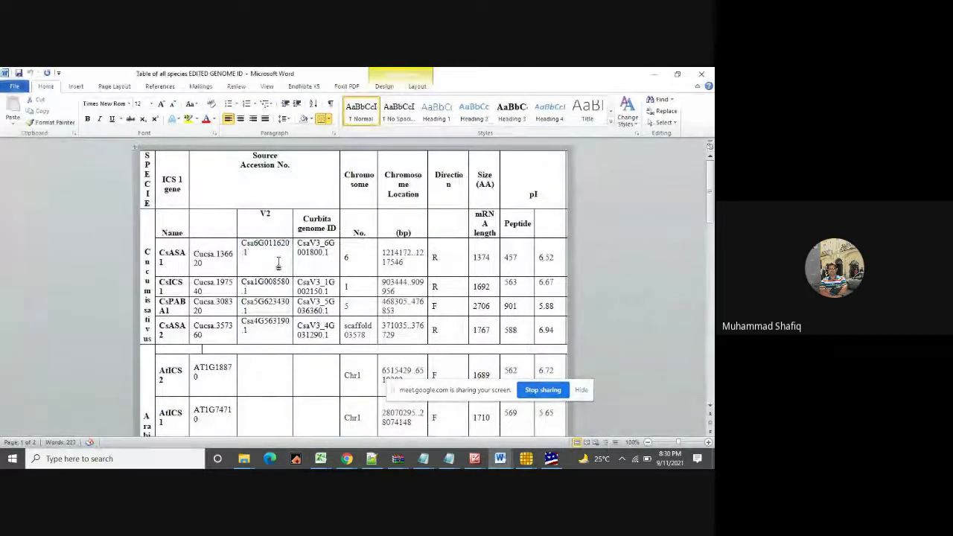
Start saving the gene table document to a new location and open the Dell PU folder on drive D.
{"action": "left_click", "coordinate": [14, 86]}
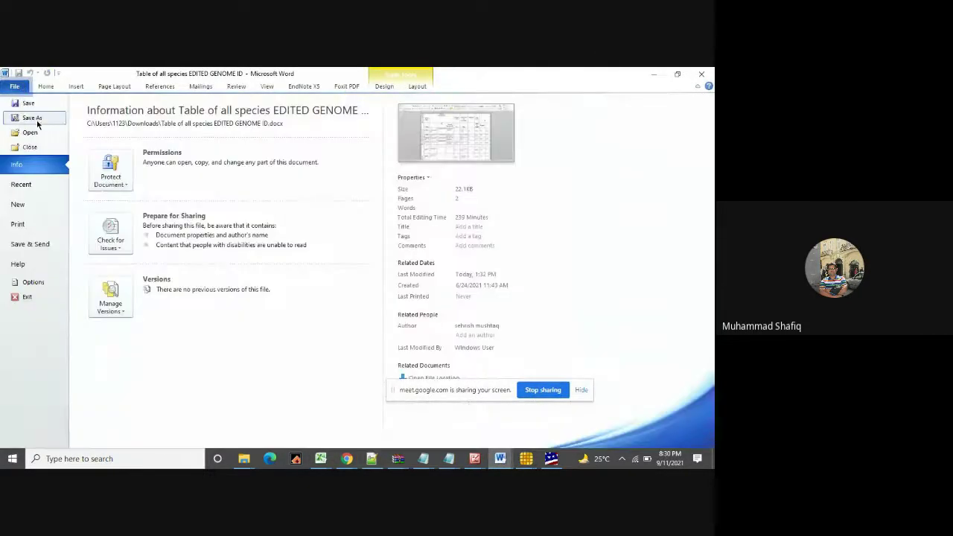
{"action": "left_click", "coordinate": [32, 117]}
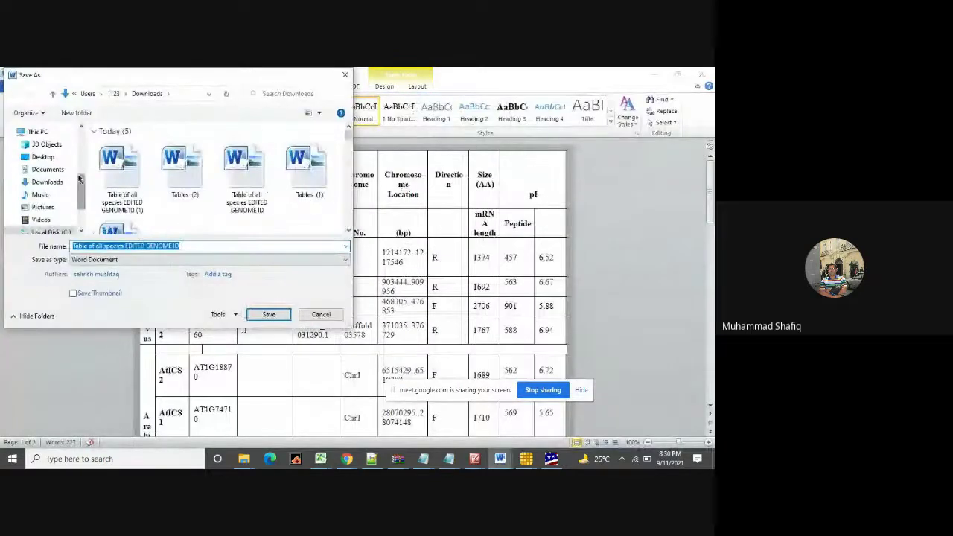
{"action": "scroll", "coordinate": [80, 201], "scroll_direction": "down", "scroll_amount": 1}
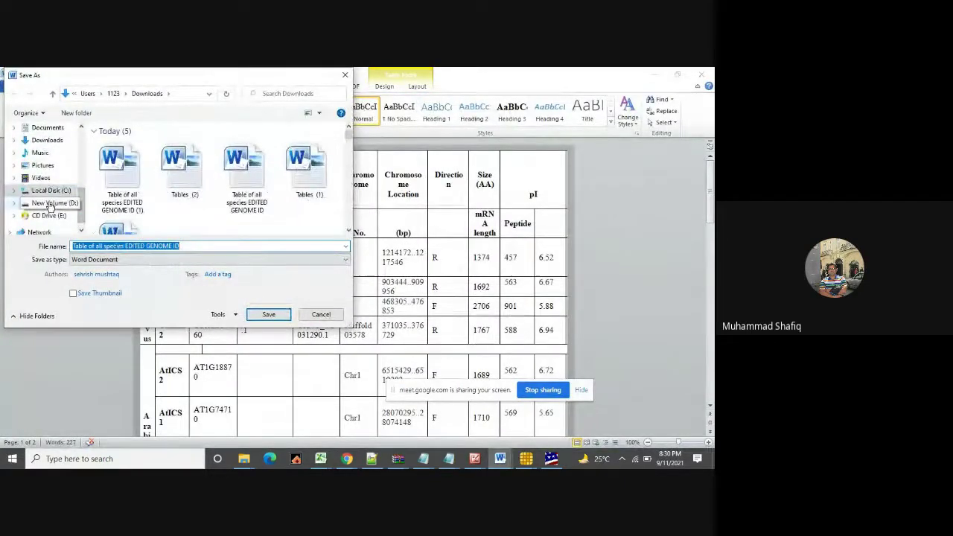
{"action": "left_click", "coordinate": [52, 203]}
{"action": "left_click", "coordinate": [124, 201]}
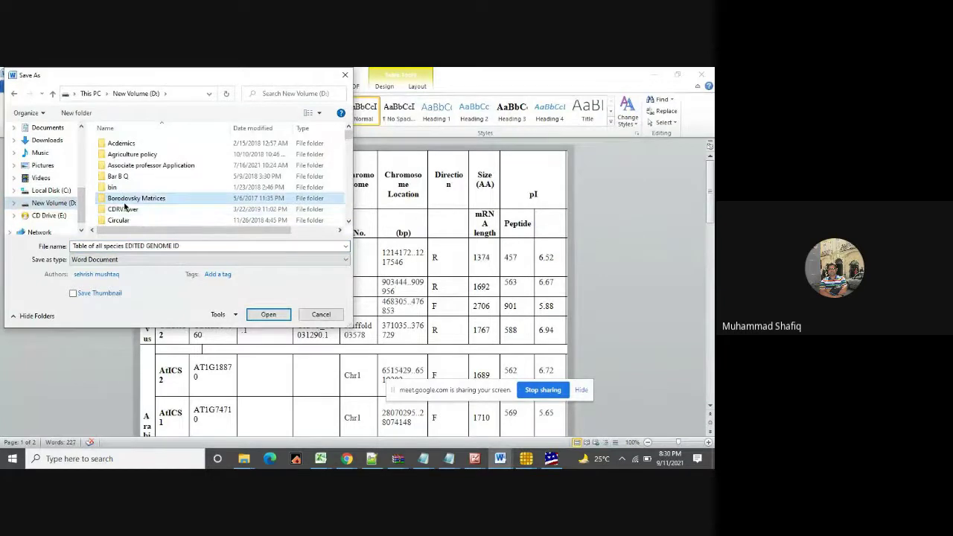
{"action": "scroll", "coordinate": [124, 207], "scroll_direction": "down", "scroll_amount": 3}
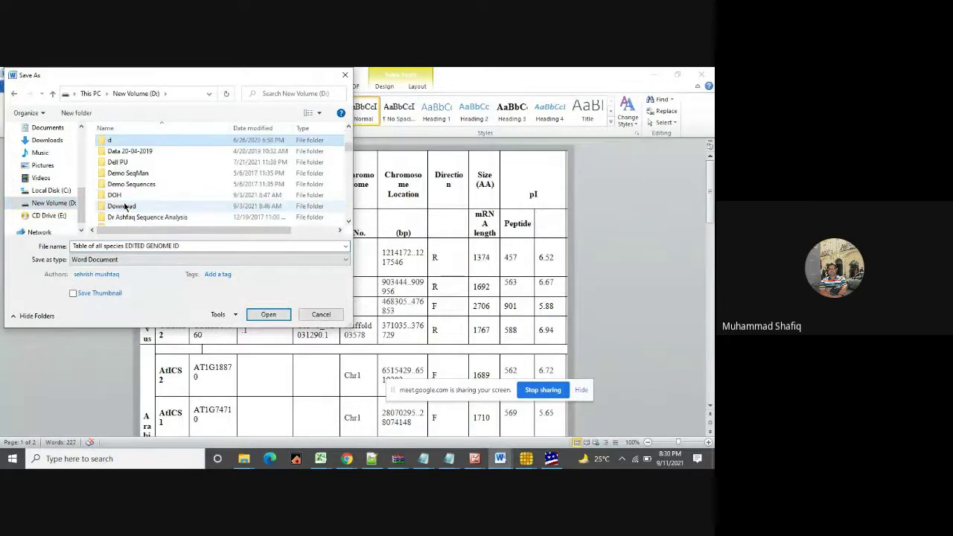
{"action": "double_click", "coordinate": [113, 164]}
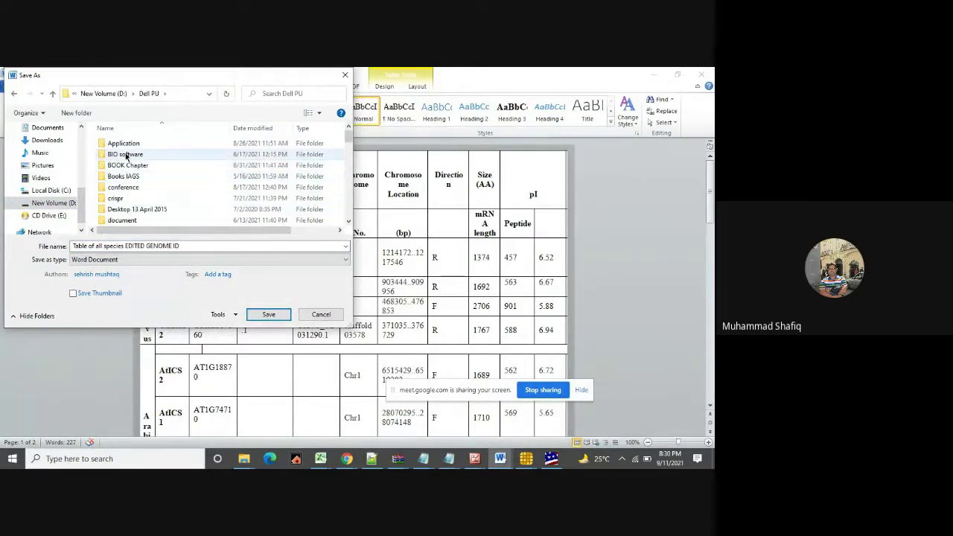
Choose the Cucumber folder inside UG student as the save location for the gene table document.
{"action": "left_click", "coordinate": [125, 155]}
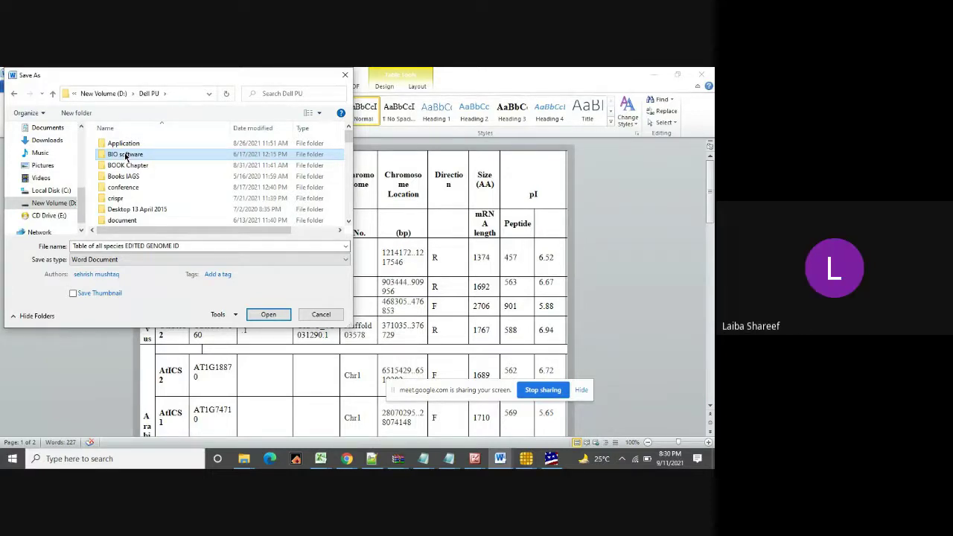
{"action": "key", "text": "d"}
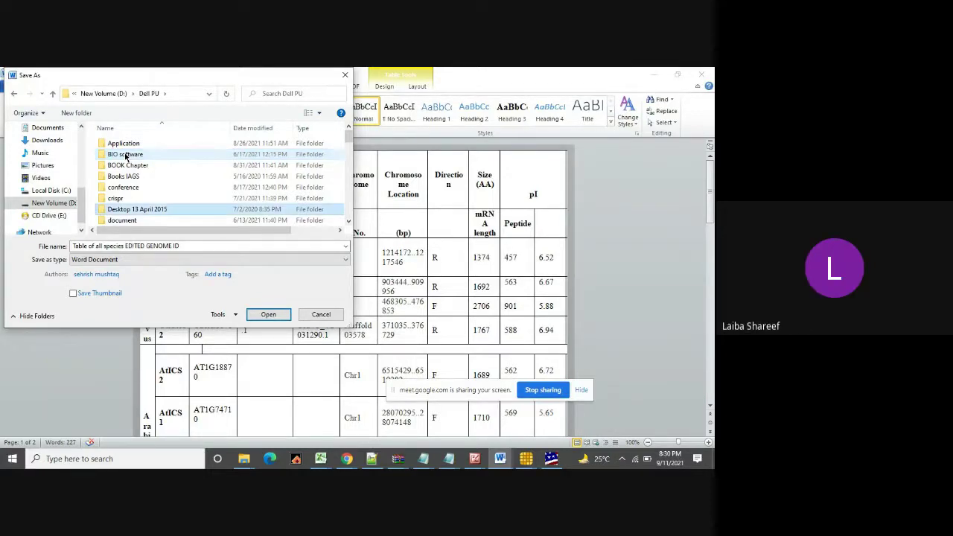
{"action": "key", "text": "d"}
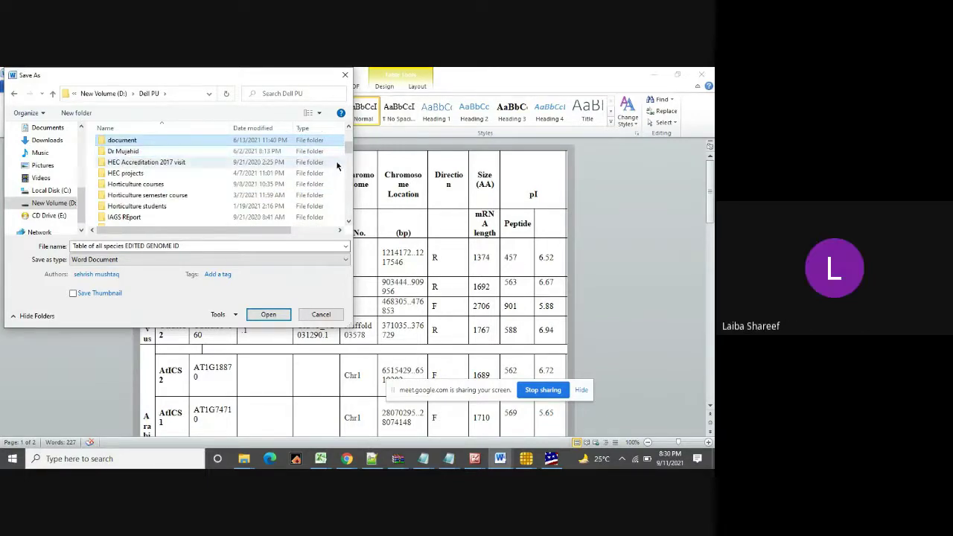
{"action": "scroll", "coordinate": [346, 134], "scroll_direction": "up", "scroll_amount": 3}
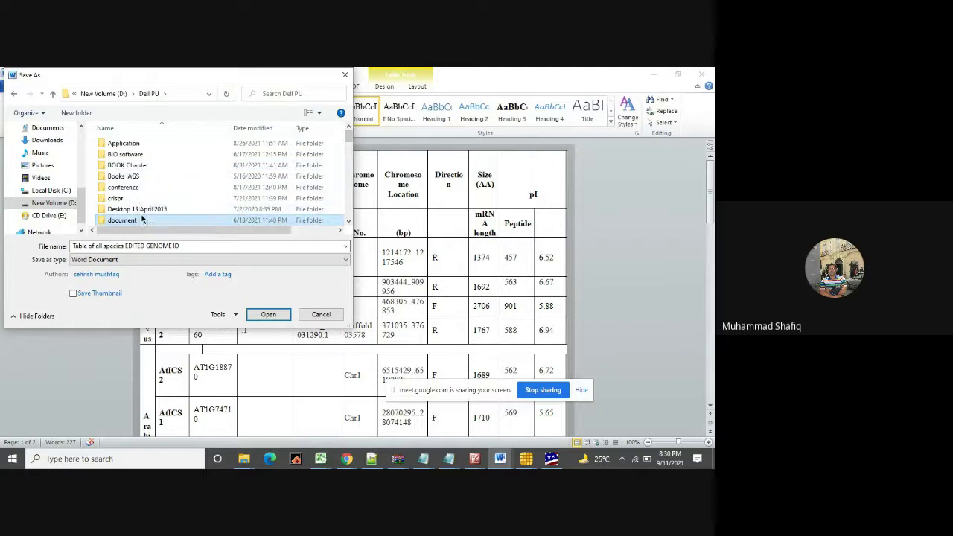
{"action": "left_click", "coordinate": [117, 157]}
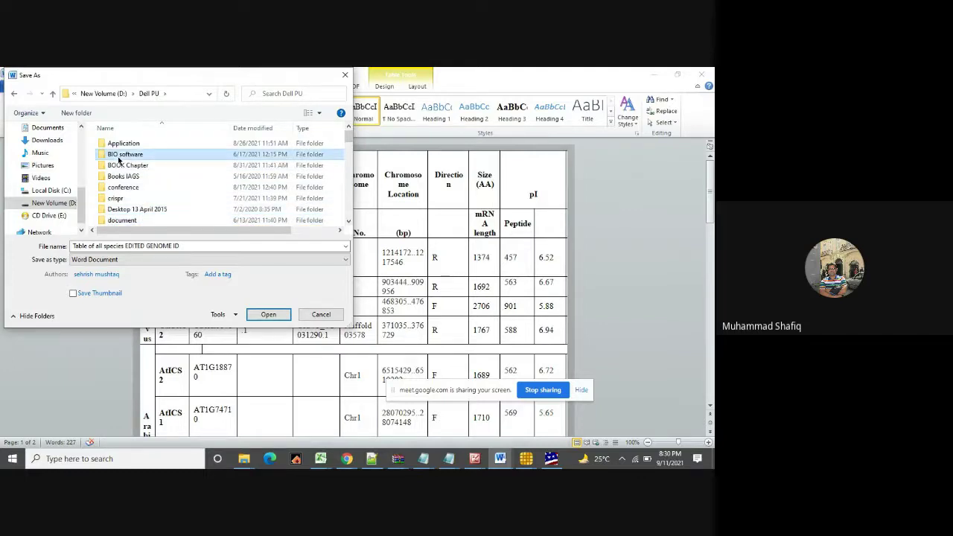
{"action": "key", "text": "u"}
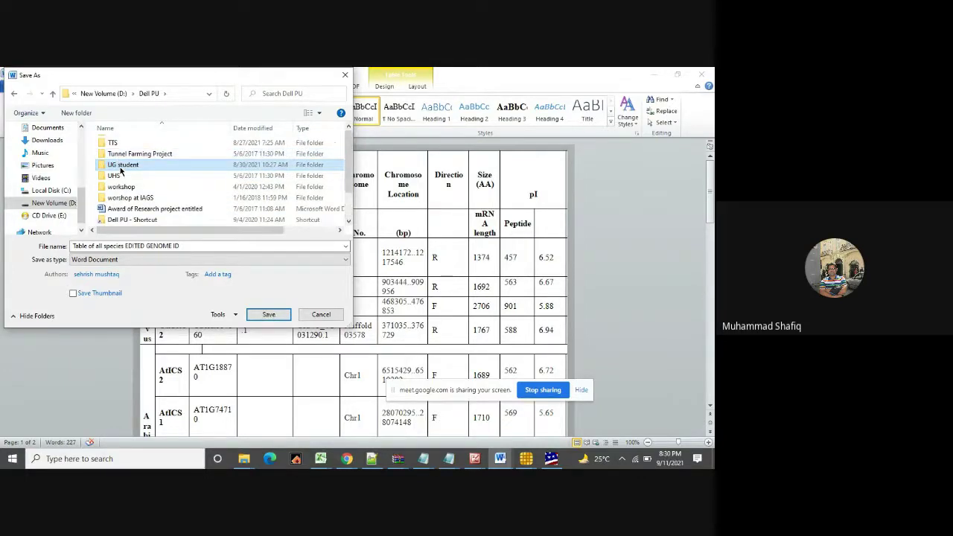
{"action": "double_click", "coordinate": [120, 167]}
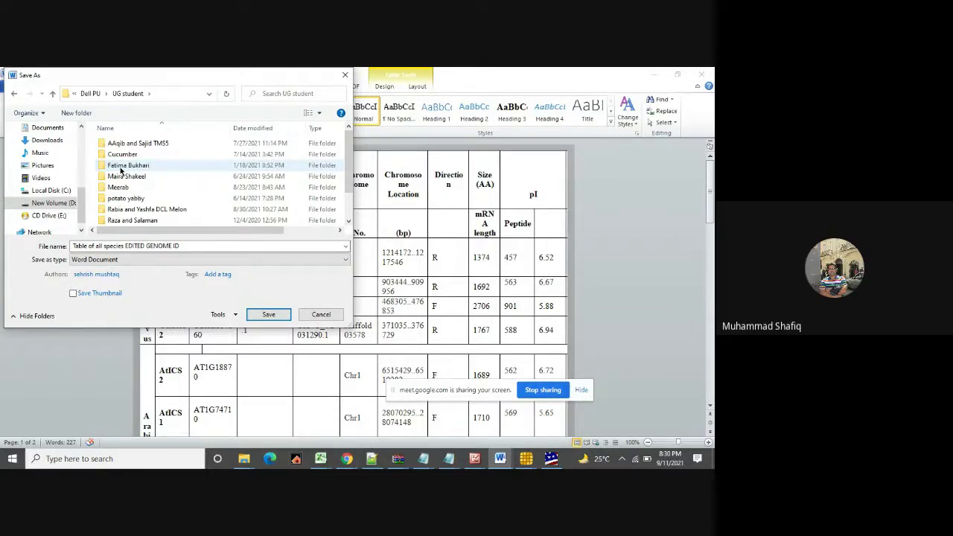
{"action": "double_click", "coordinate": [122, 154]}
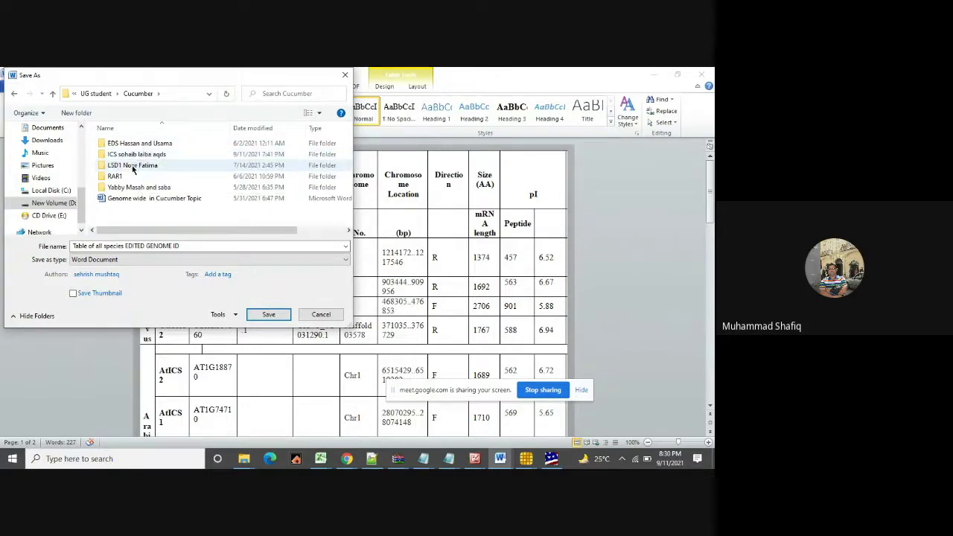
Save "Table of all species EDITED GENOME ID" as a Word document in the ICS folder's ncbi geo subfolder.
{"action": "double_click", "coordinate": [138, 155]}
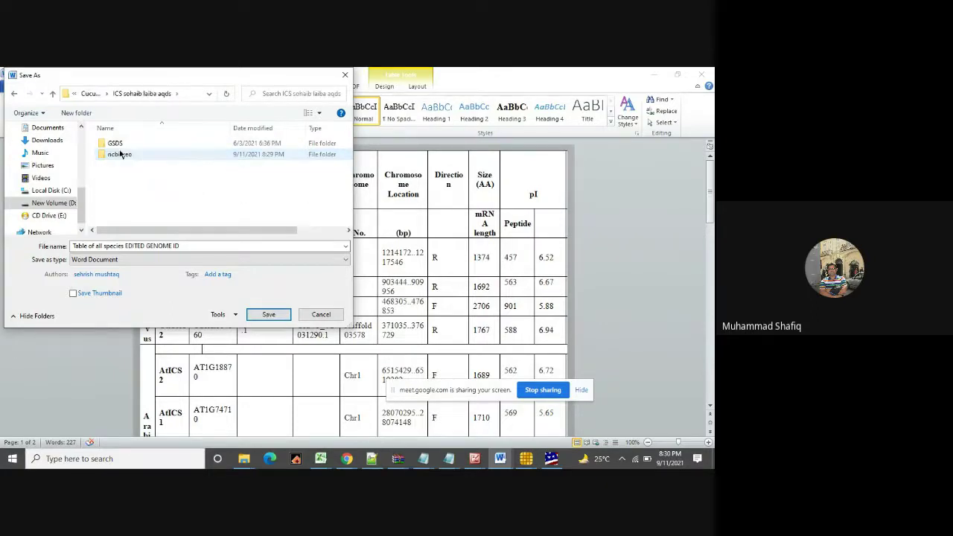
{"action": "left_click", "coordinate": [119, 154]}
{"action": "double_click", "coordinate": [119, 155]}
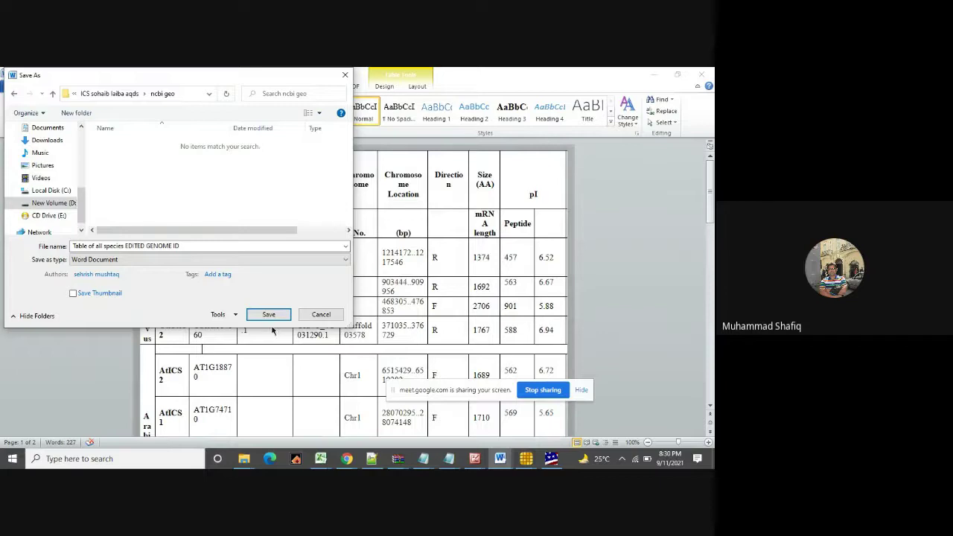
{"action": "left_click", "coordinate": [52, 93]}
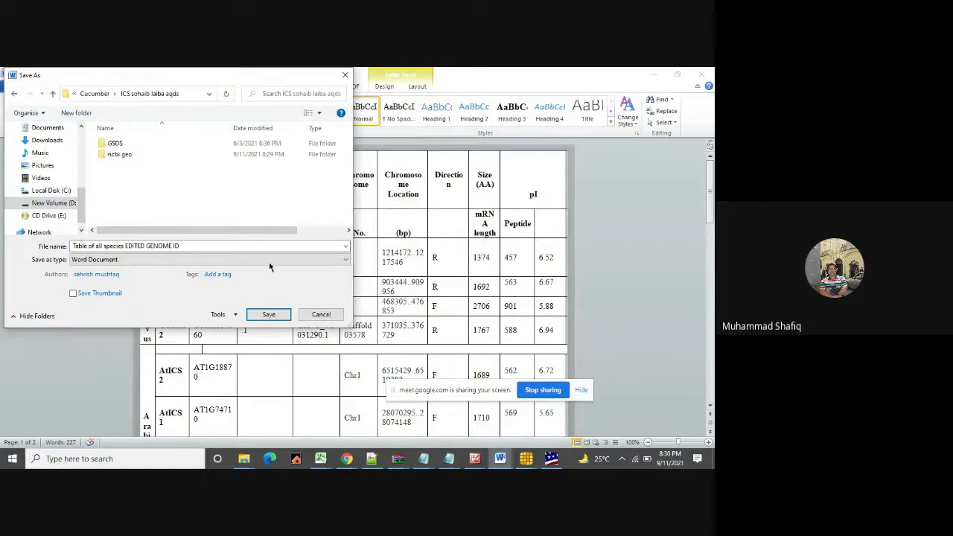
{"action": "double_click", "coordinate": [119, 155]}
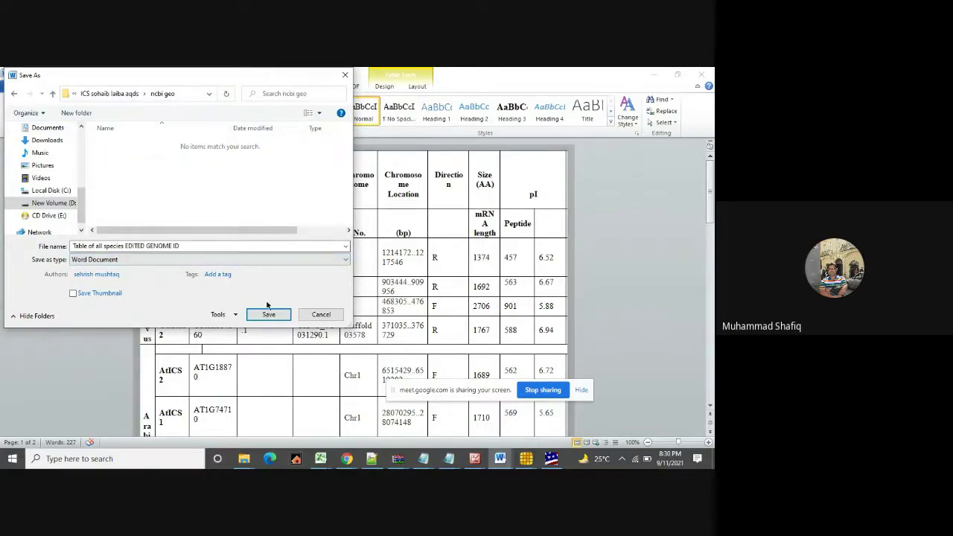
{"action": "left_click", "coordinate": [268, 314]}
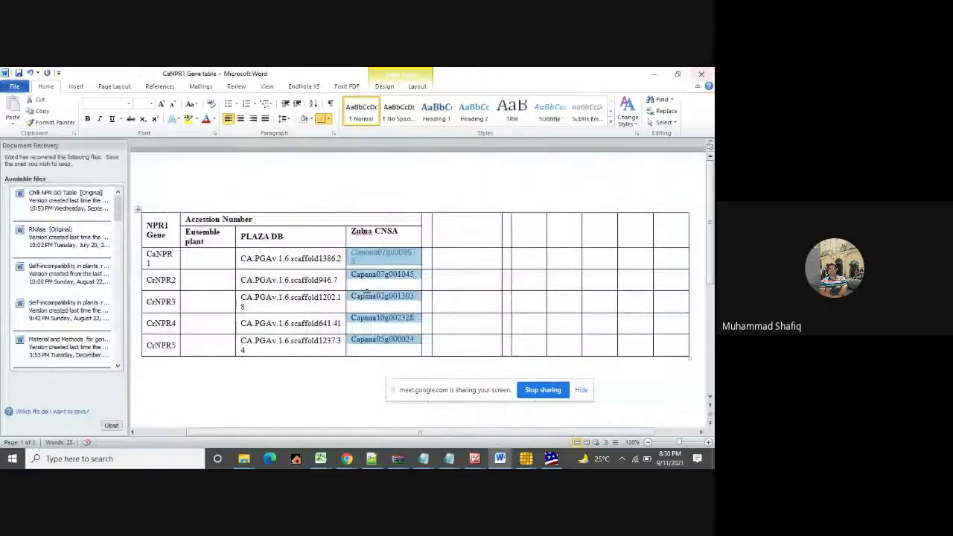
Minimize Word, switch to the Google Meet call in Chrome and request to stop the meeting recording.
{"action": "left_click", "coordinate": [653, 74]}
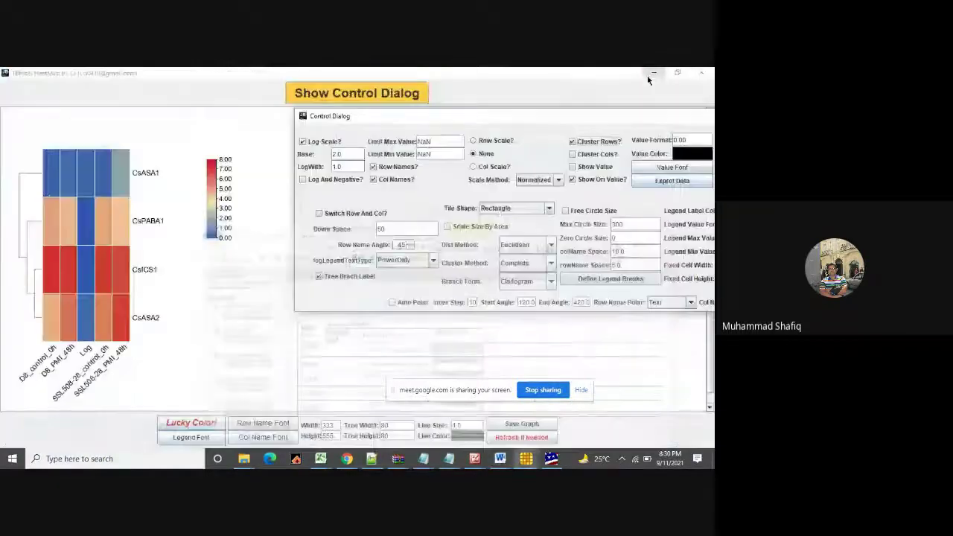
{"action": "left_click", "coordinate": [226, 287]}
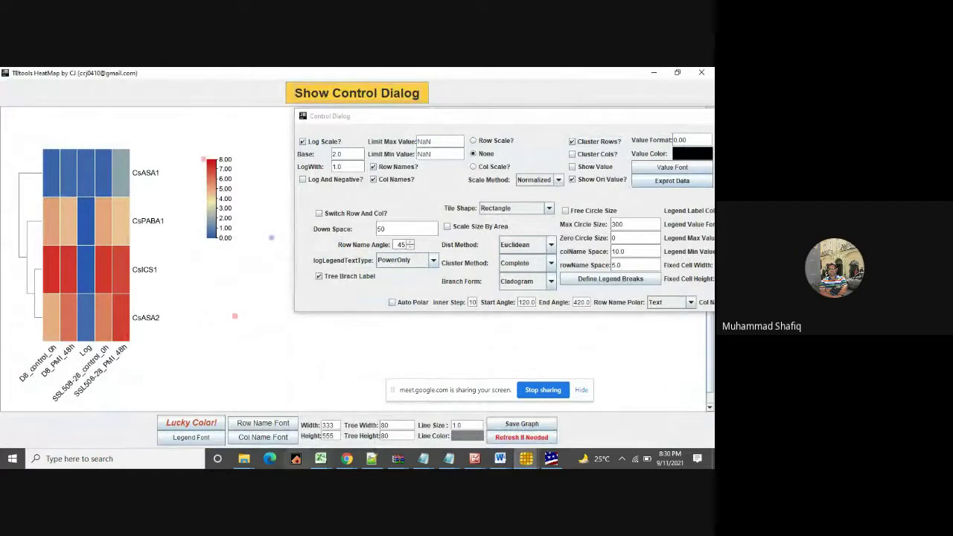
{"action": "left_click", "coordinate": [340, 457]}
{"action": "left_click", "coordinate": [292, 413]}
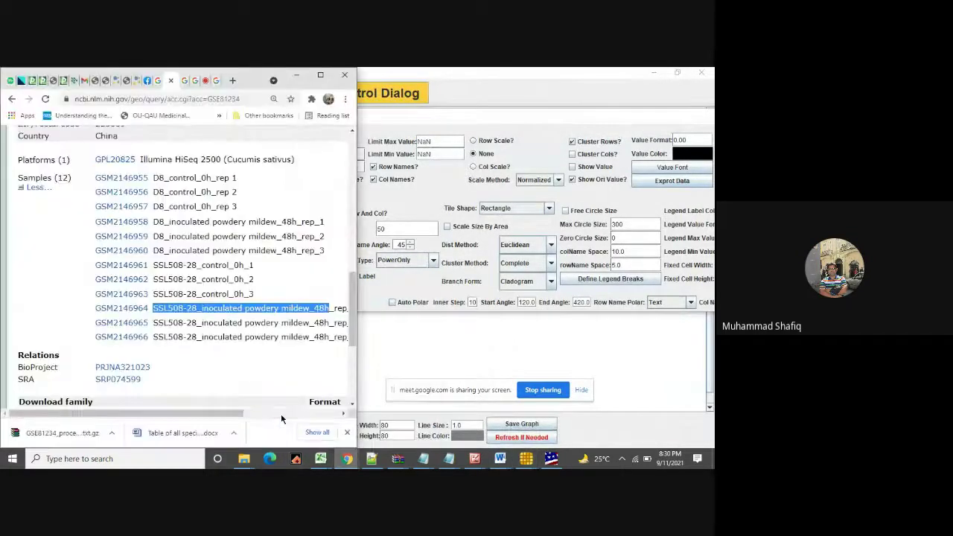
{"action": "left_click", "coordinate": [211, 80]}
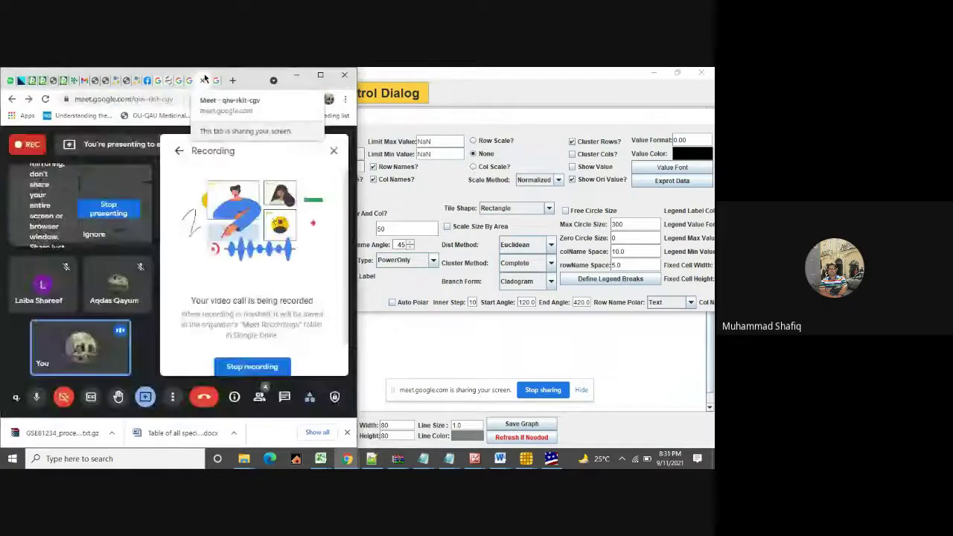
{"action": "left_click", "coordinate": [236, 366]}
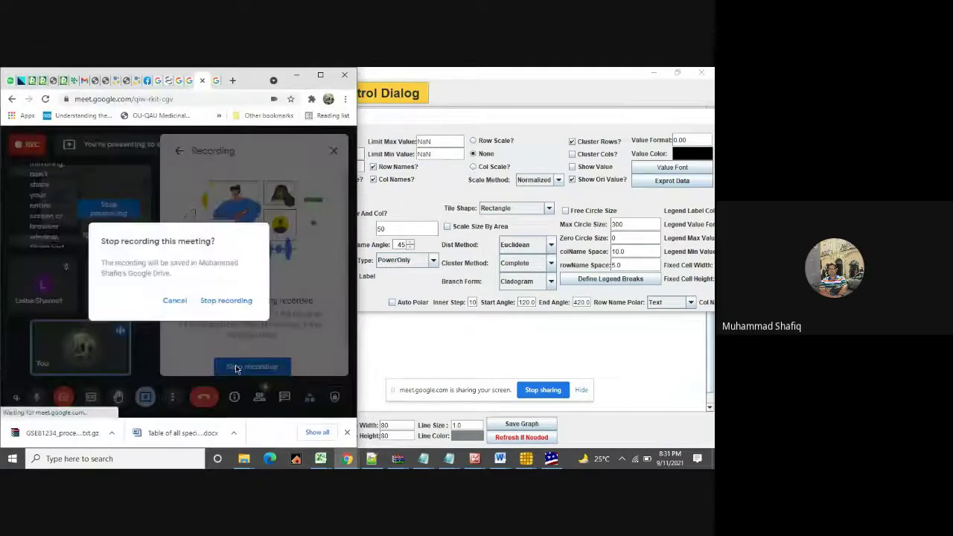